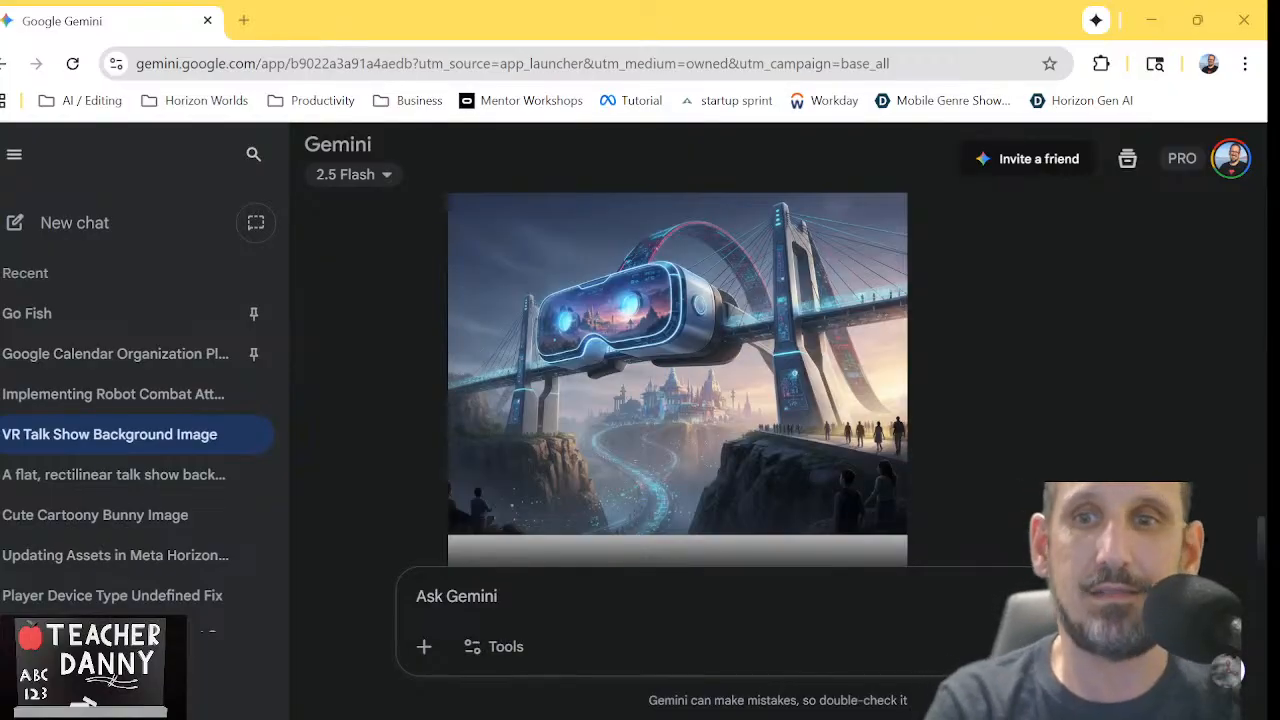
scroll(1058, 440, down, 1)
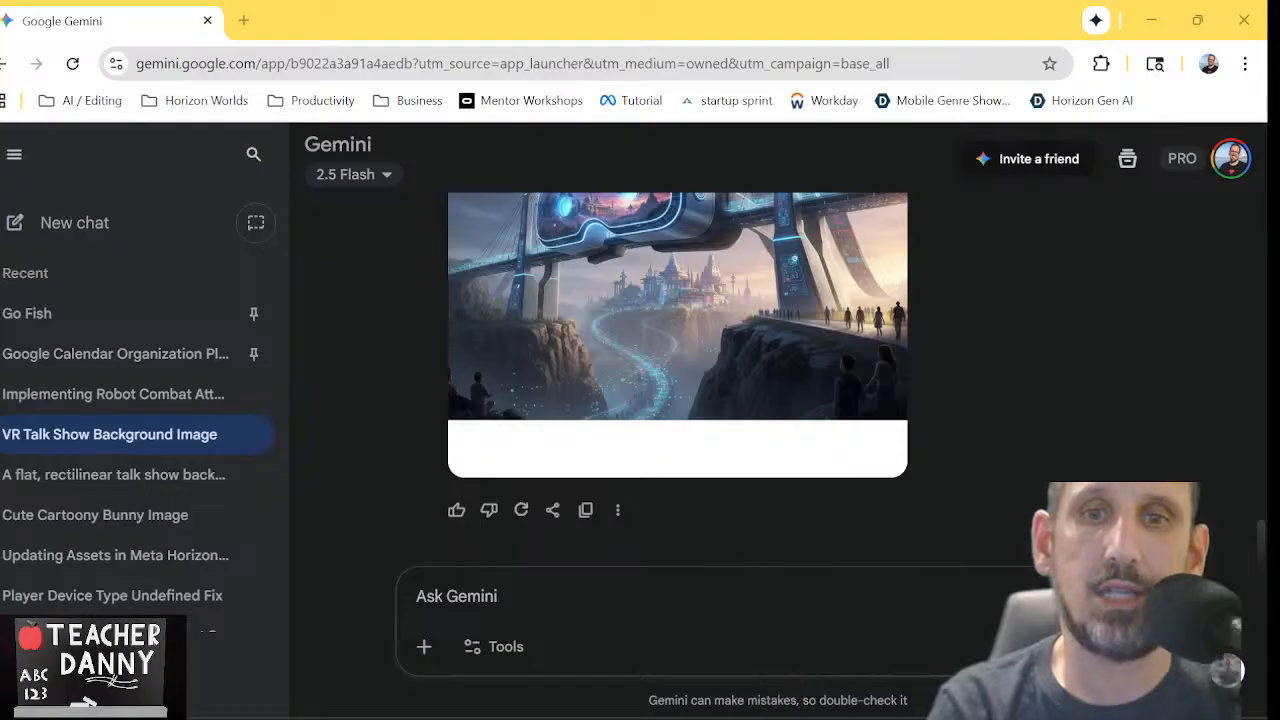
mouse_move(826, 702)
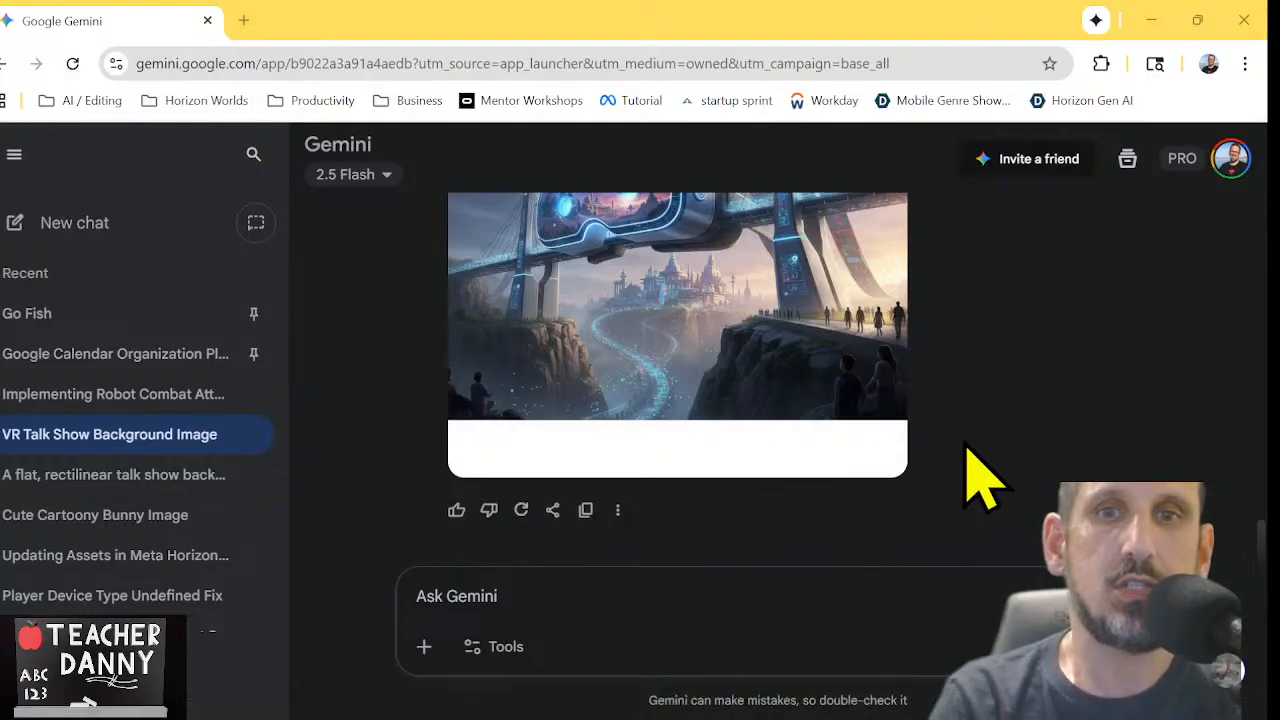
scroll(980, 475, up, 2)
scroll(980, 475, down, 2)
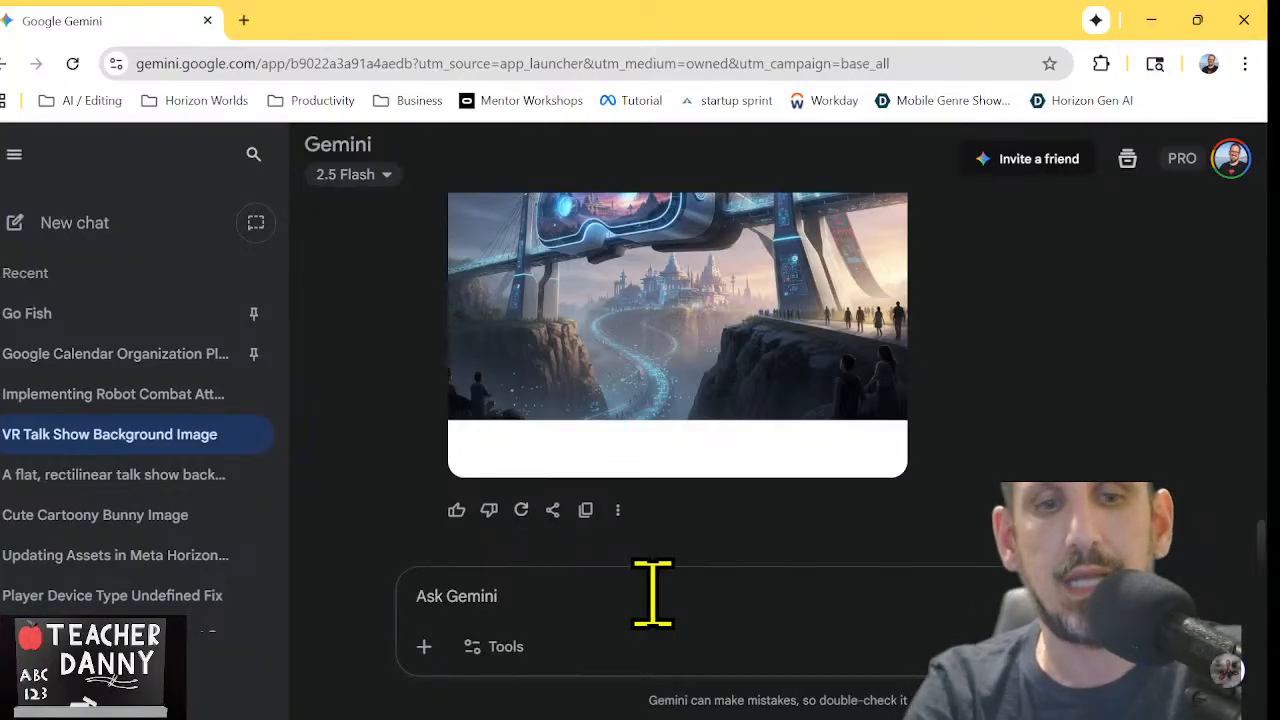
Begin the image prompt with "Make an image of one wall on the inside of a grocery store."
text(Make)
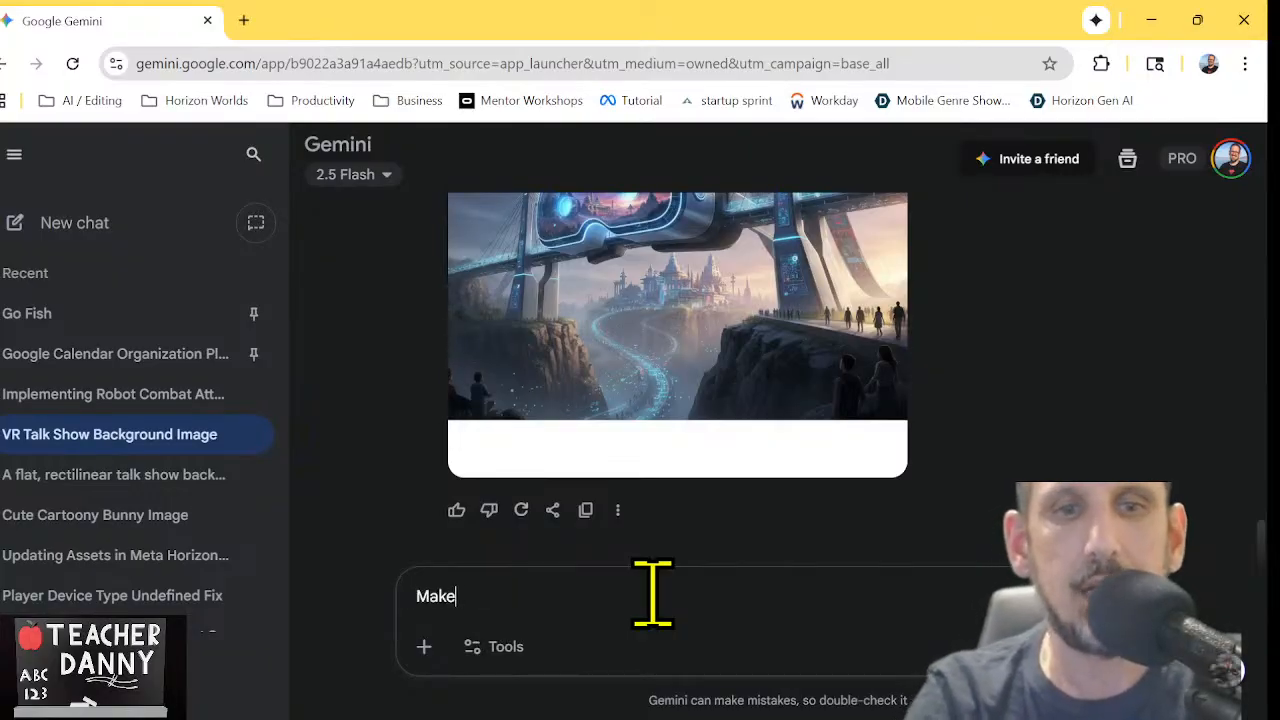
text( and)
key(BackSpace)
text(im)
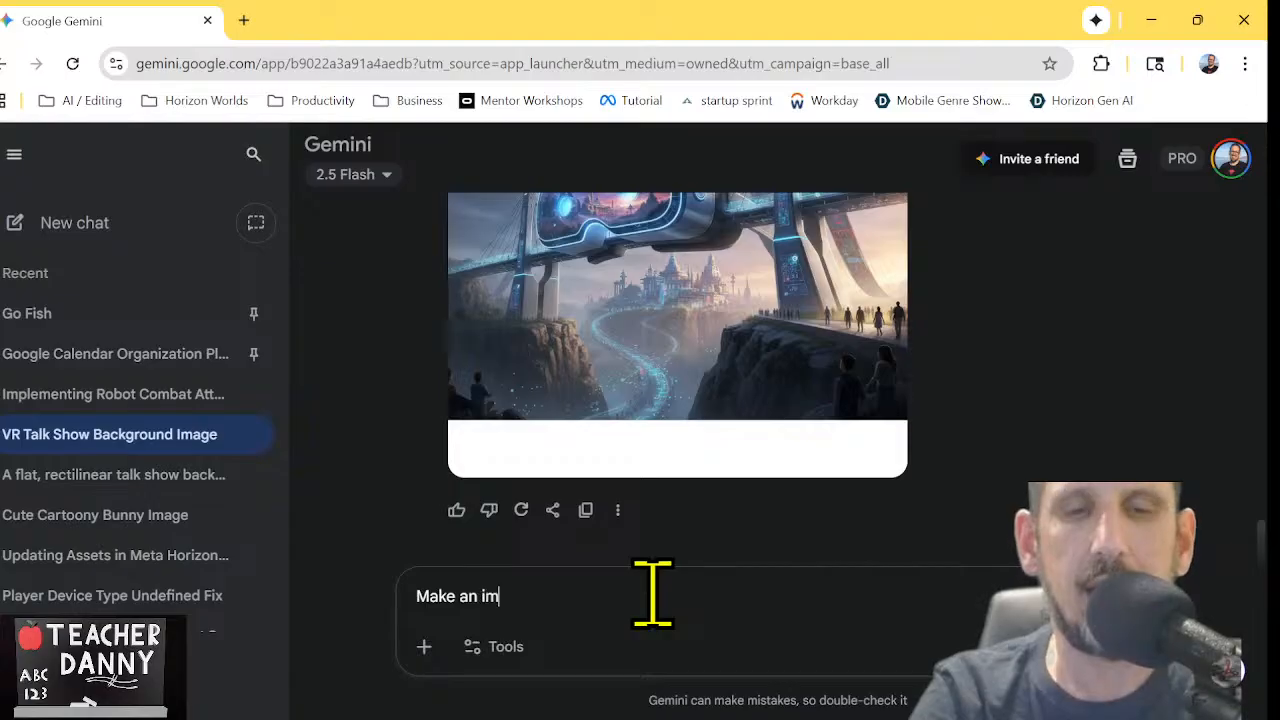
text(age of a )
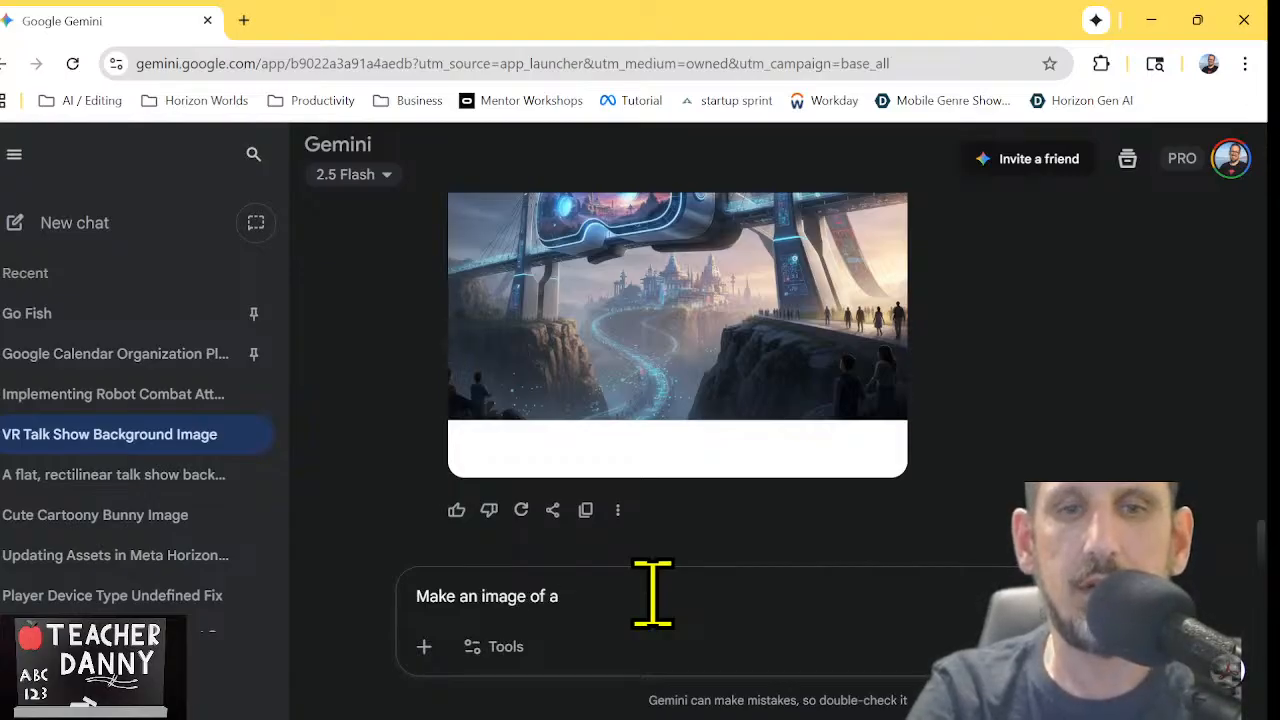
text(the)
key(BackSpace)
key(BackSpace)
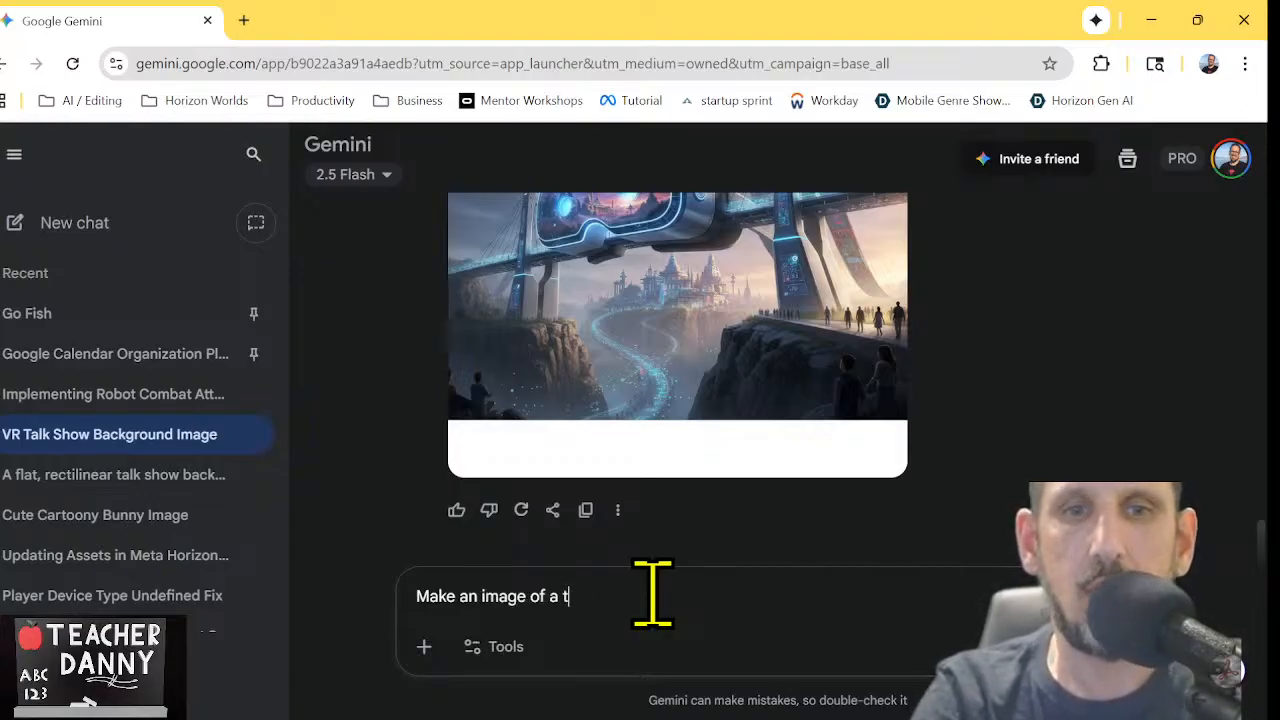
key(BackSpace)
key(BackSpace)
key(BackSpace)
text(one wa)
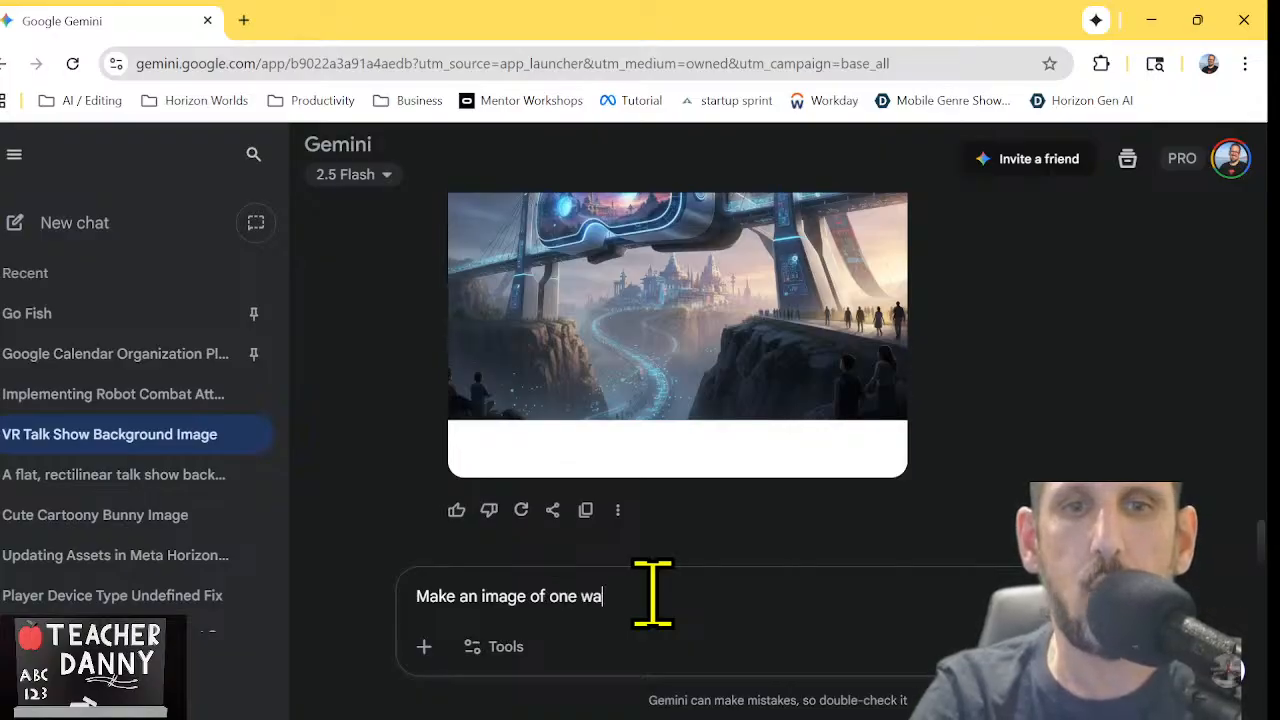
text(ll on the )
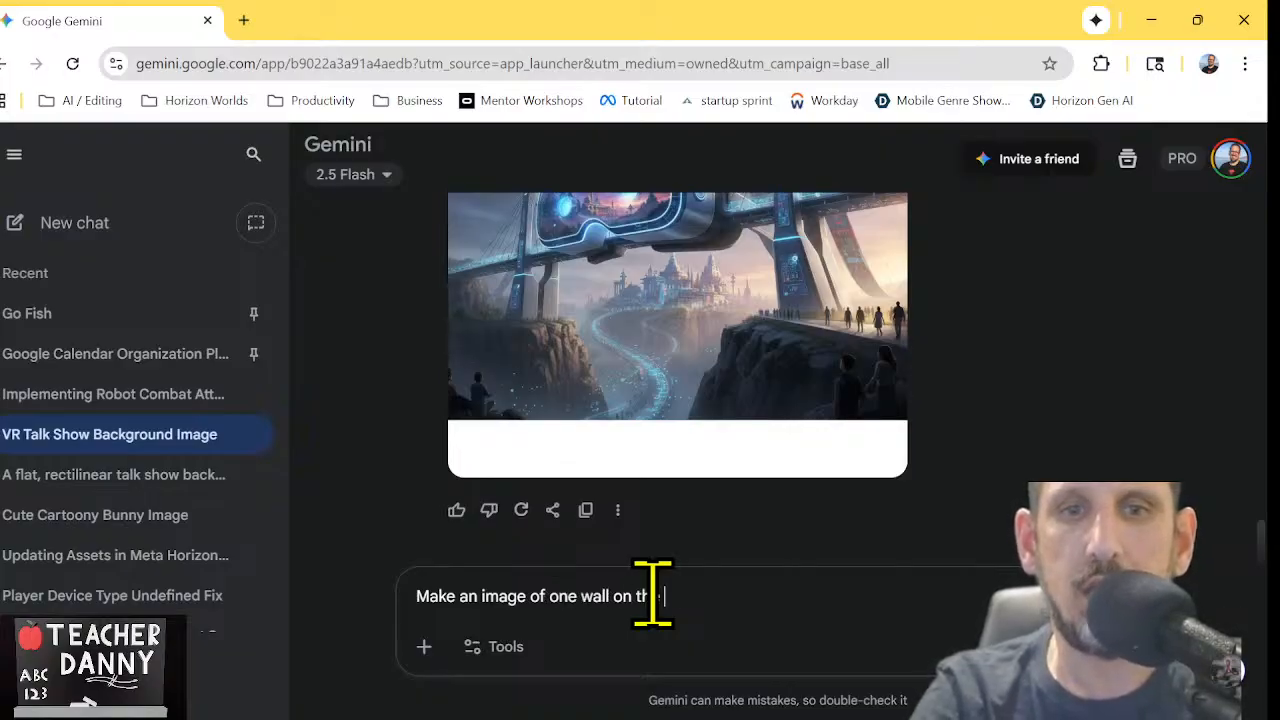
text(inside of a)
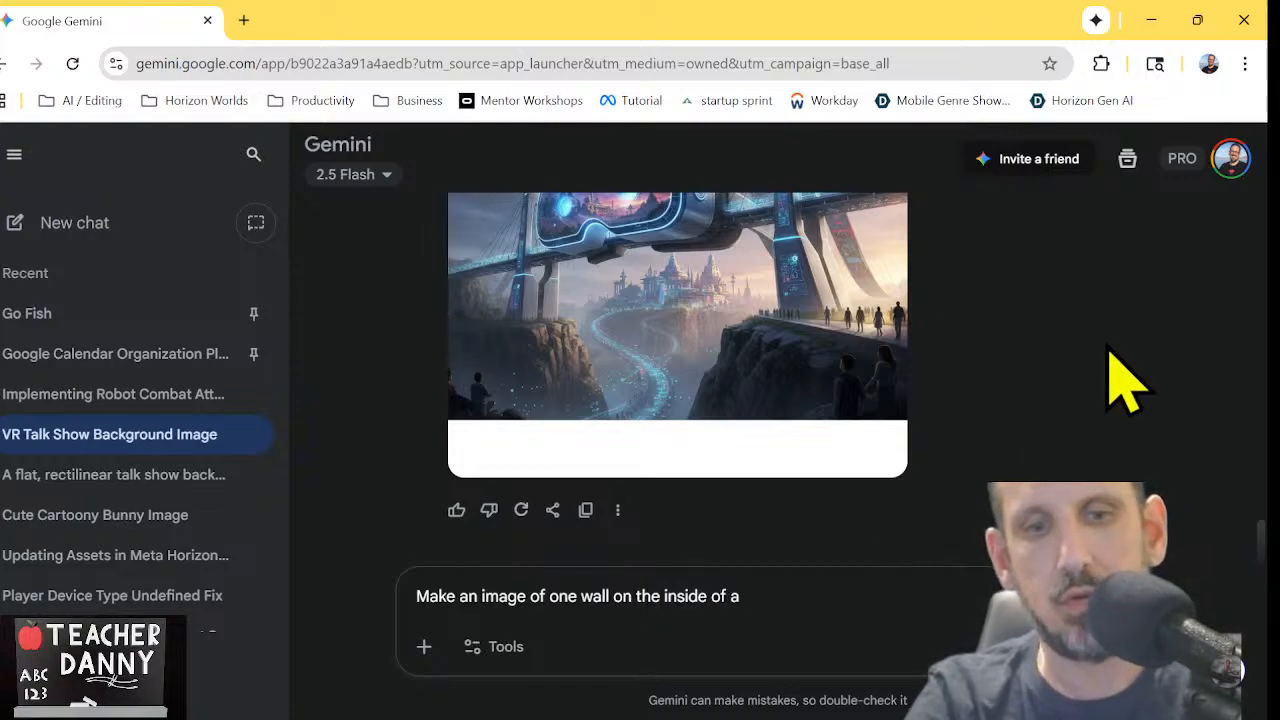
text( grocery stor)
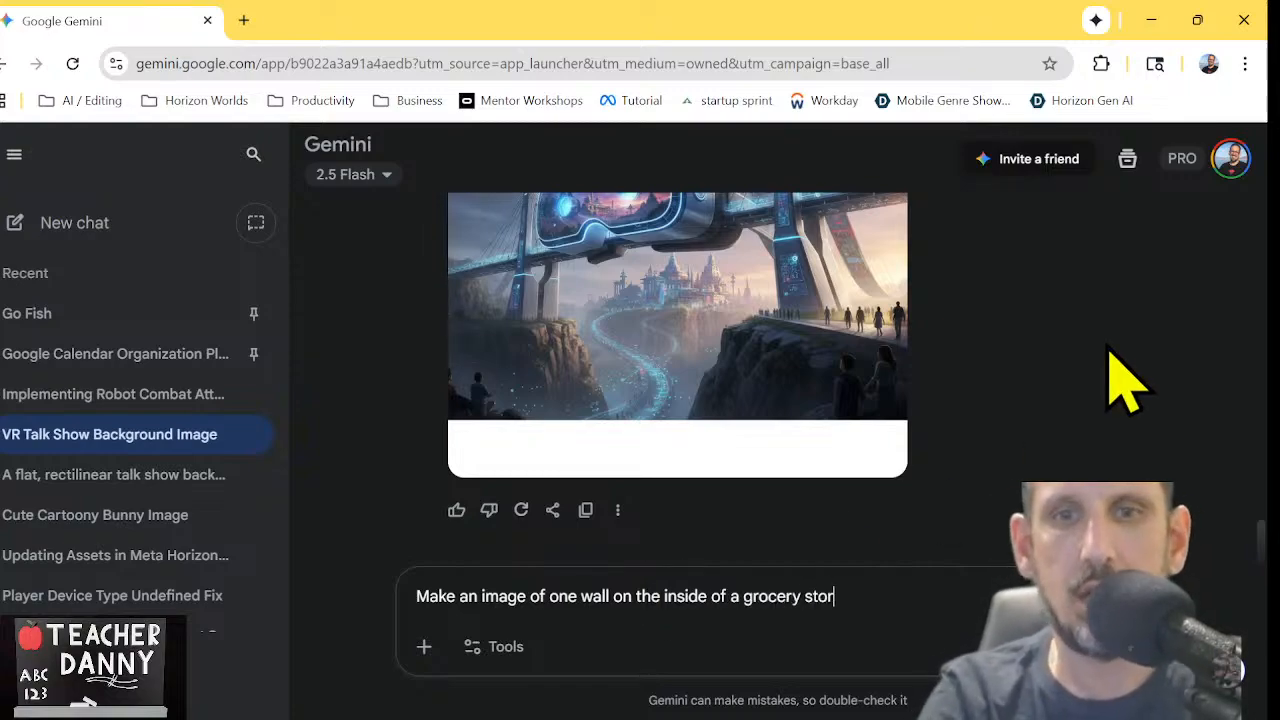
text(e. T)
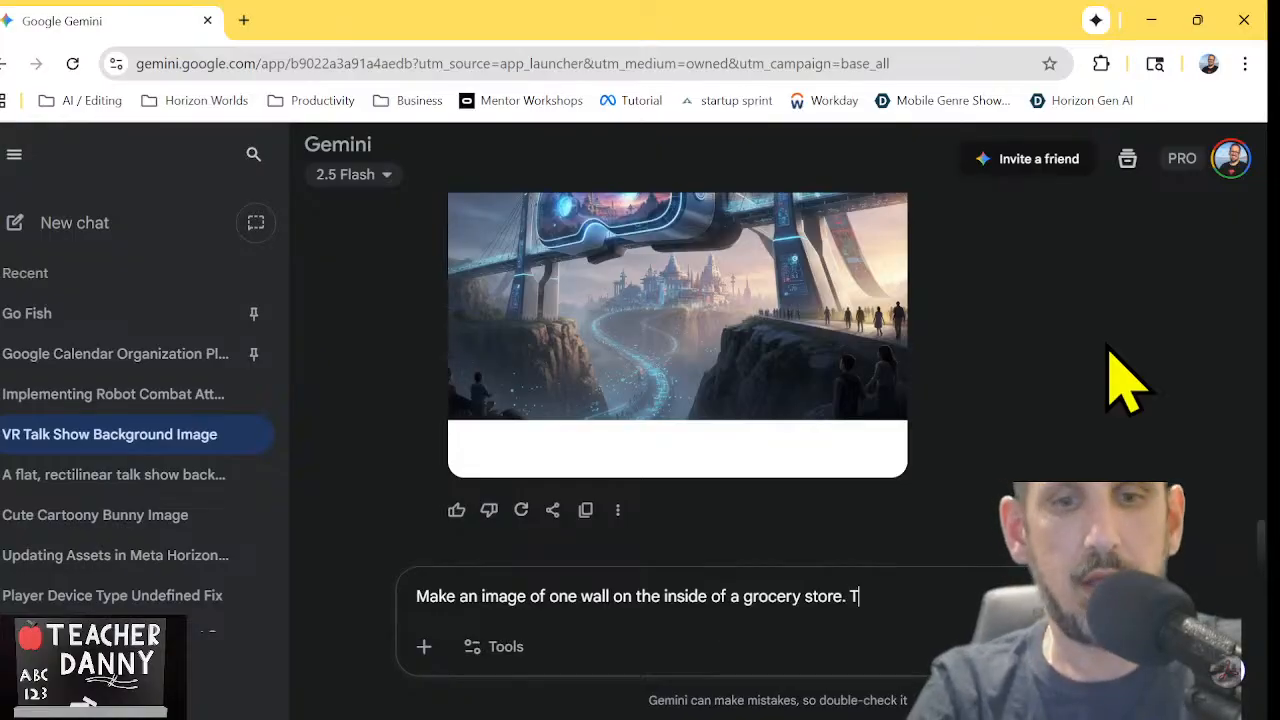
text(here)
key(BackSpace)
key(BackSpace)
text(e )
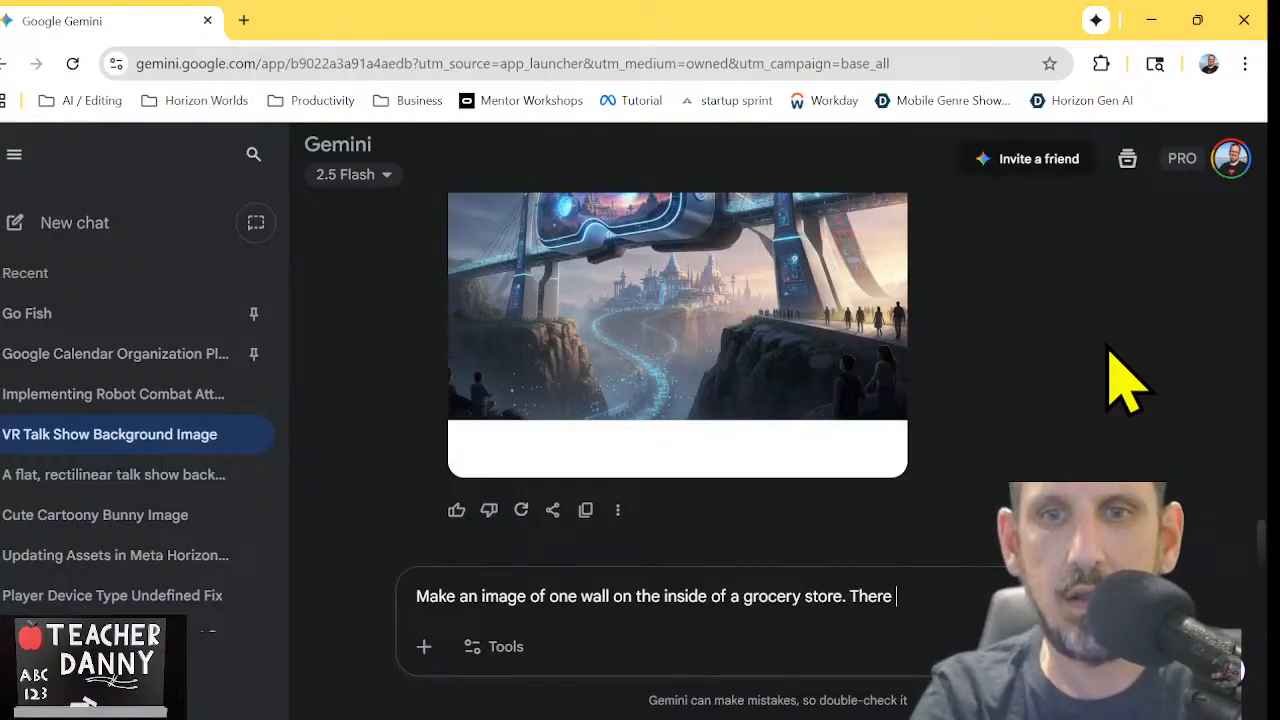
text(shuld)
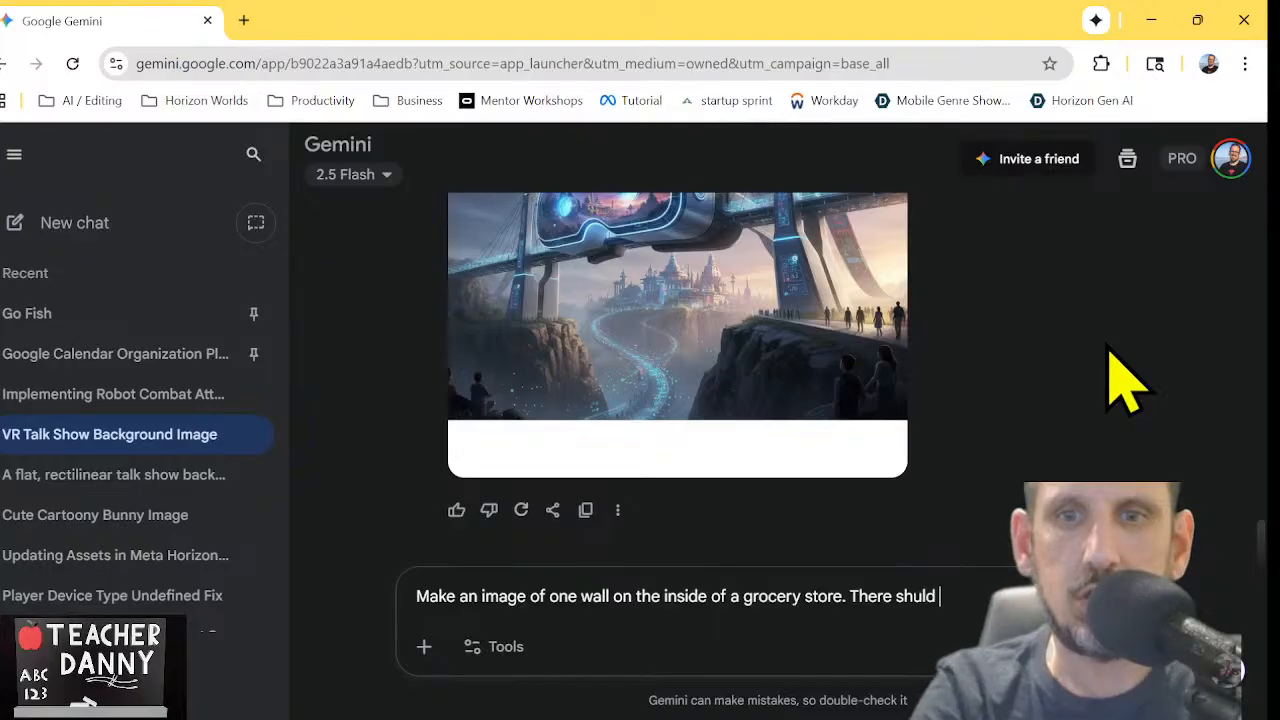
key(BackSpace)
key(BackSpace)
key(BackSpace)
key(BackSpace)
key(BackSpace)
key(BackSpace)
key(BackSpace)
key(BackSpace)
key(BackSpace)
key(BackSpace)
key(BackSpace)
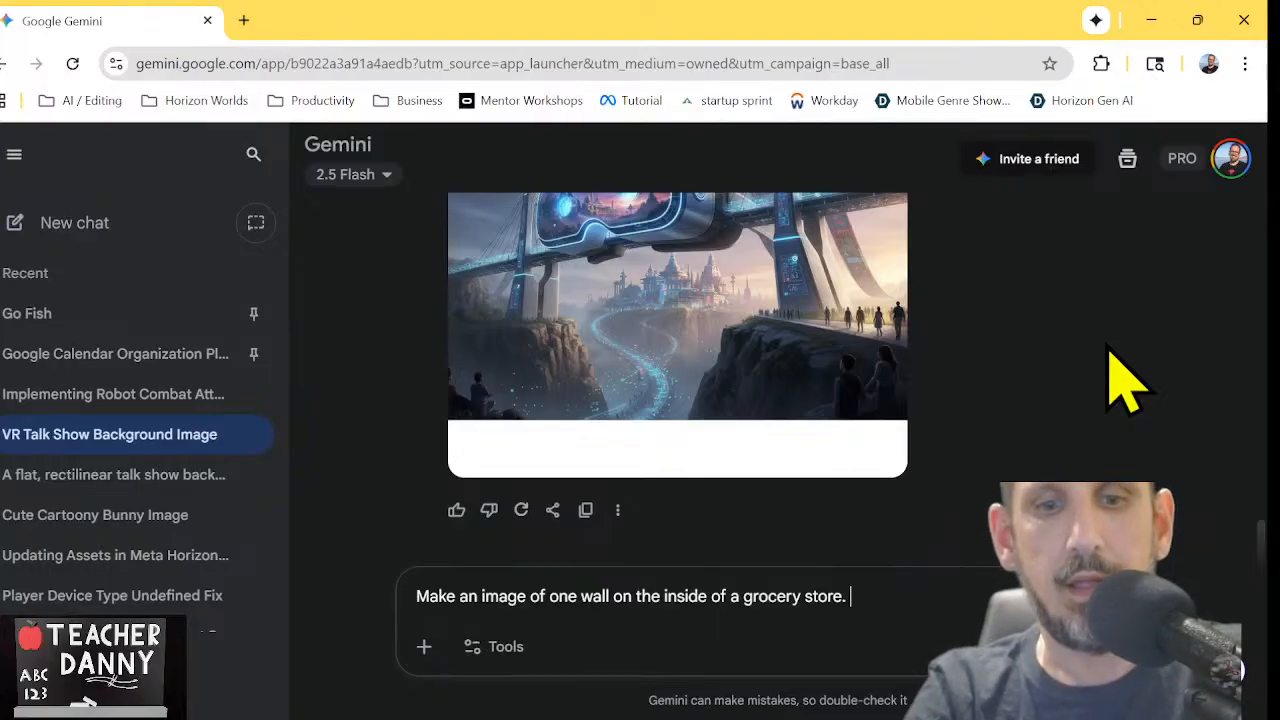
Add "Heavy 3D style, simple, cute. Lot's of products." to the prompt and submit it
text(Heavy 3D style, simpl)
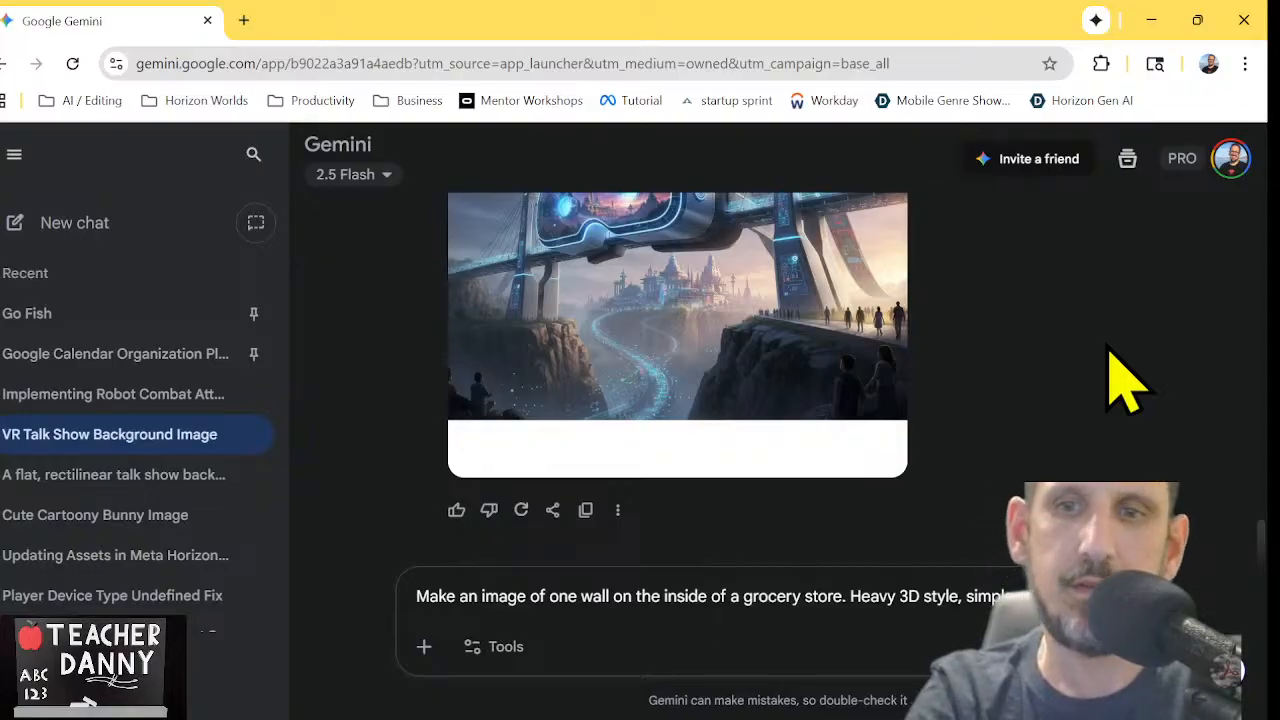
text(products.)
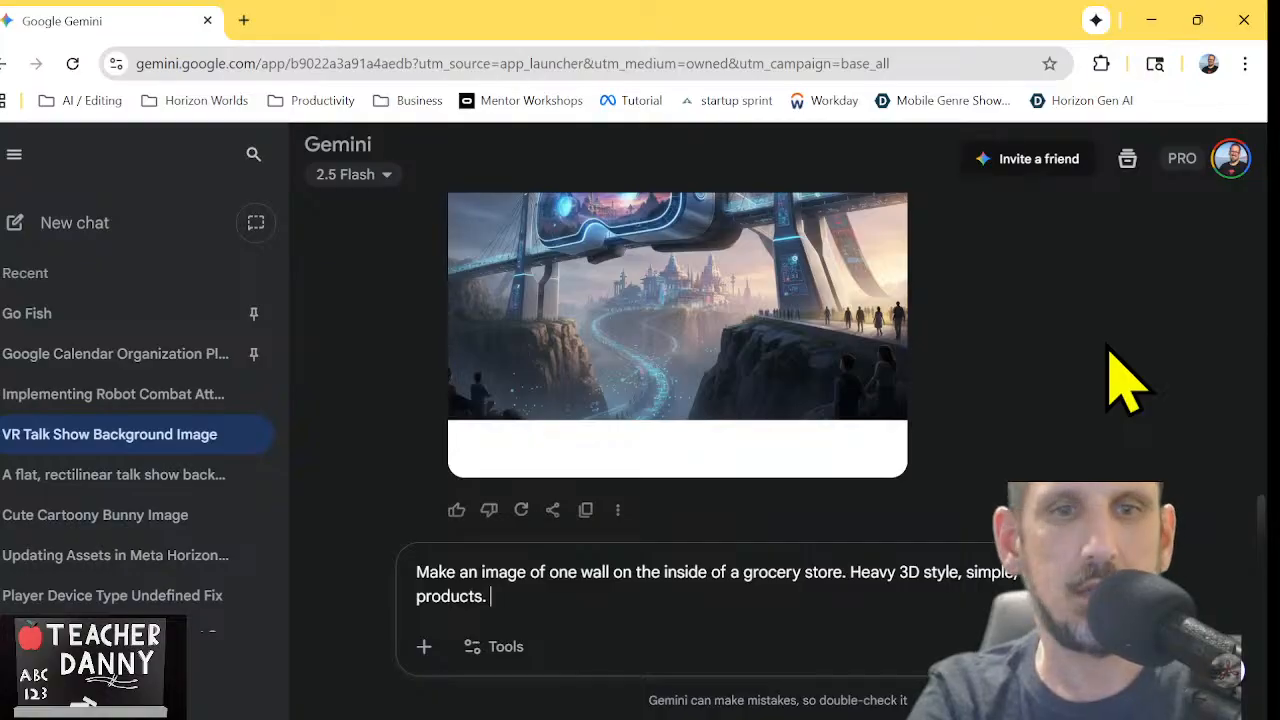
key(Return)
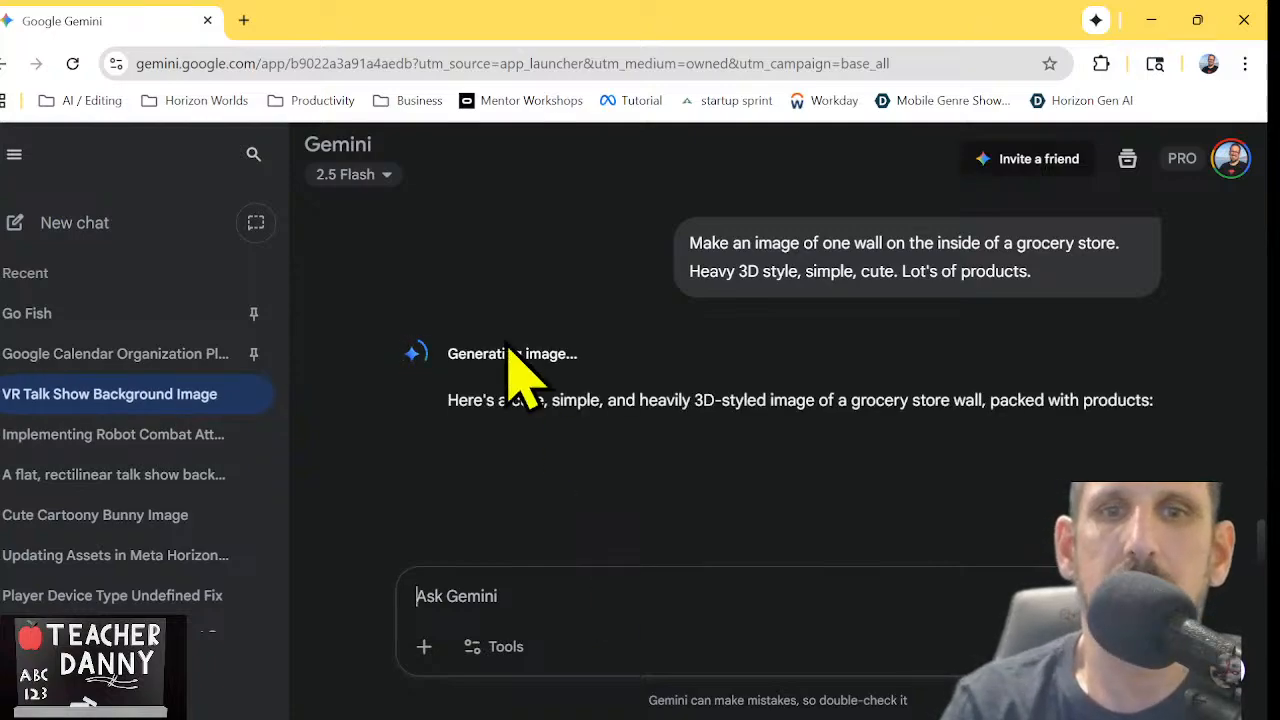
Examine the generated grocery wall image from the sign down to the lowest shelf
scroll(770, 470, down, 2)
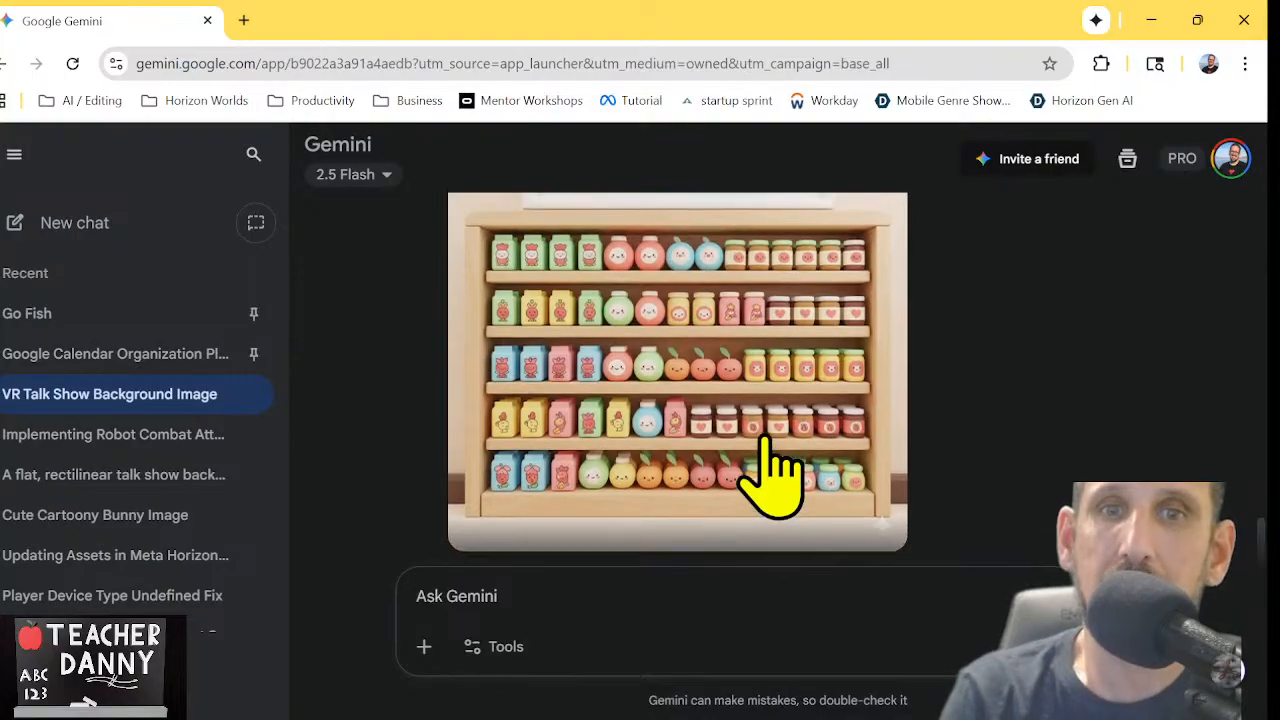
scroll(770, 470, up, 1)
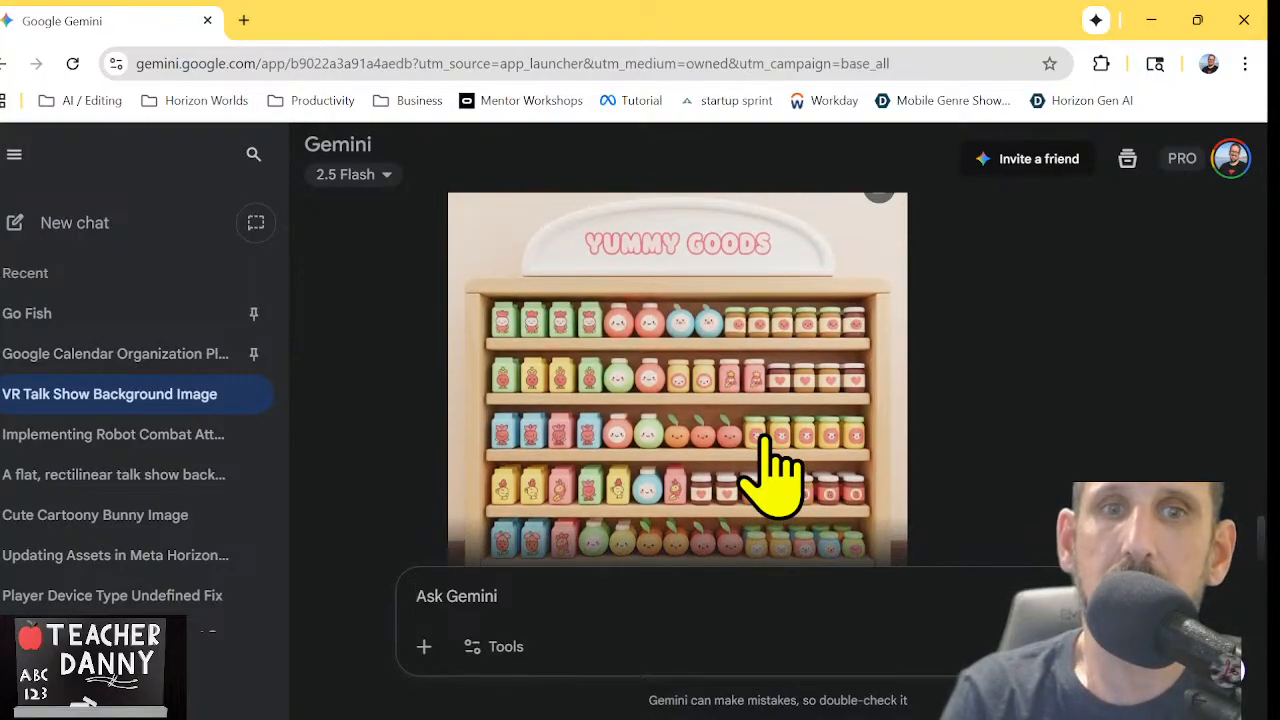
scroll(770, 470, up, 1)
scroll(770, 470, down, 2)
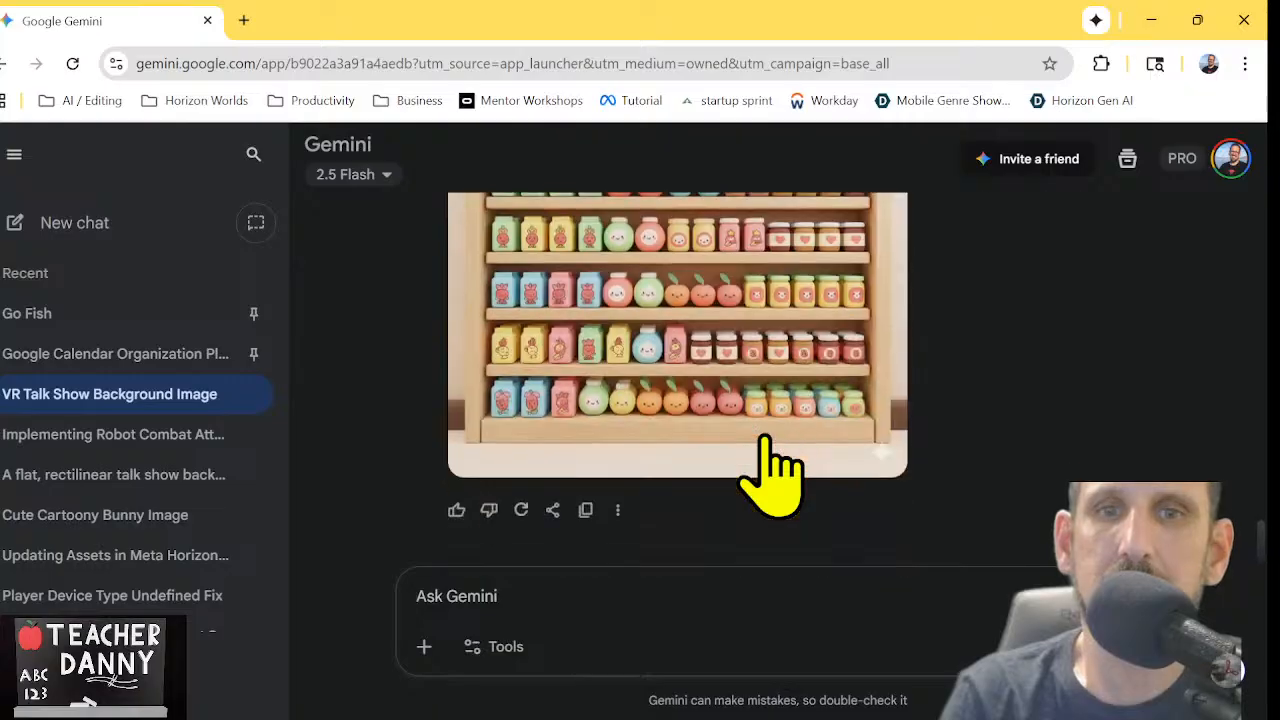
scroll(770, 470, up, 1)
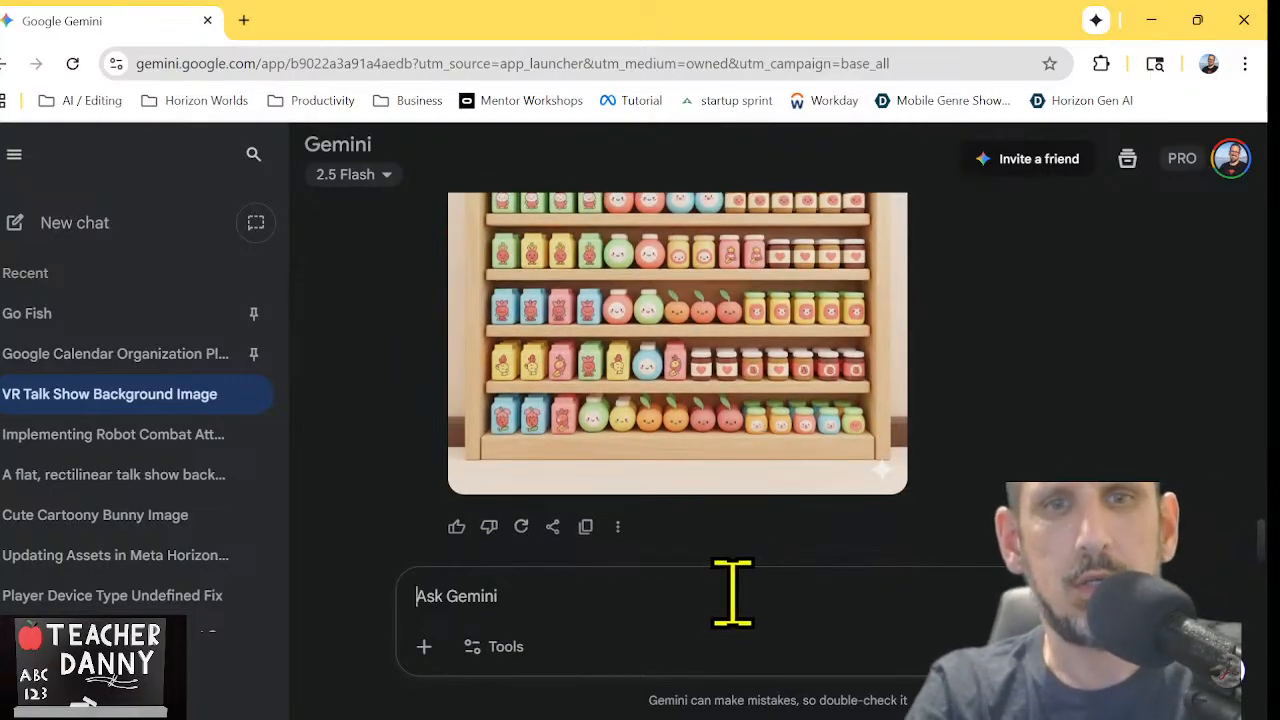
scroll(1008, 373, up, 1)
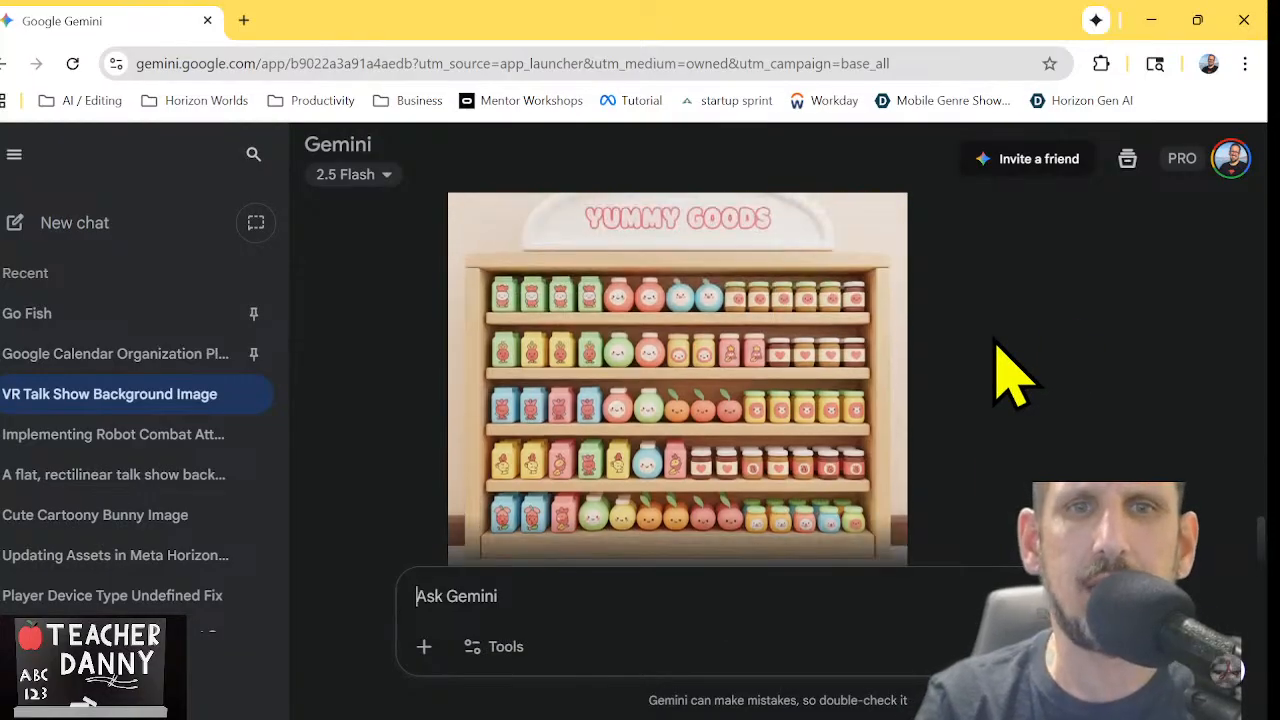
scroll(1008, 373, down, 1)
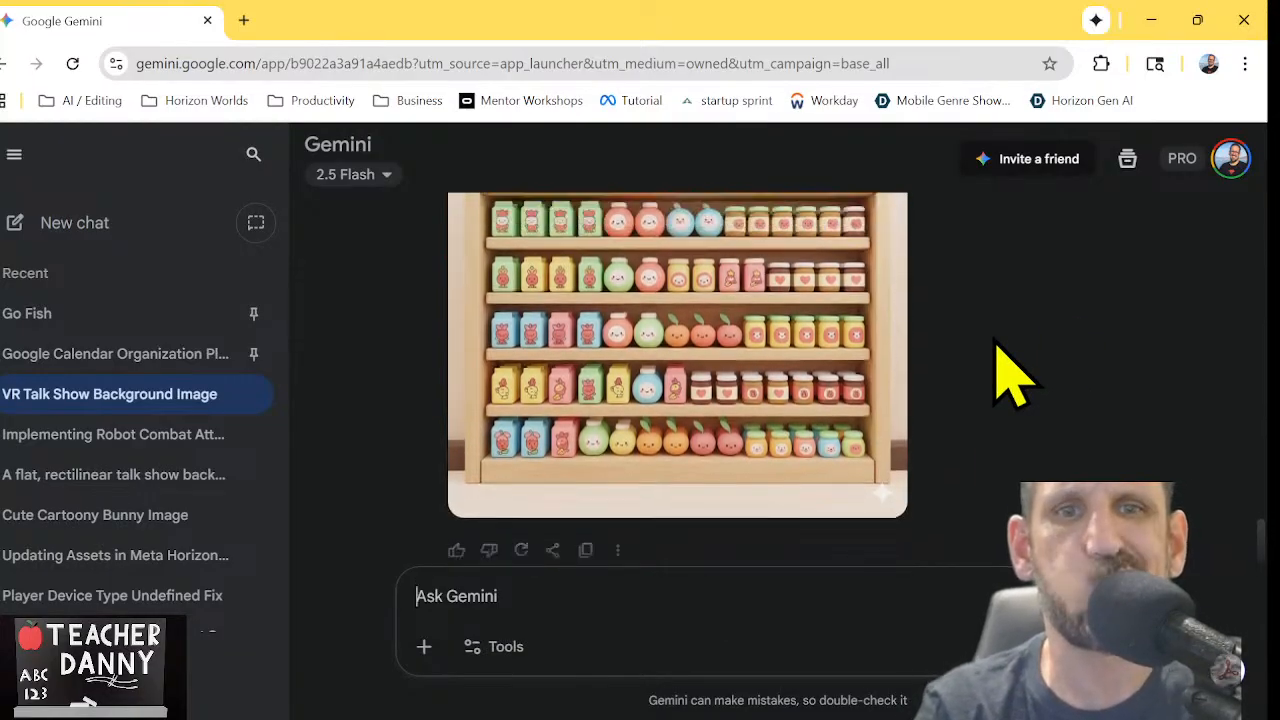
scroll(1008, 373, up, 1)
scroll(1008, 373, down, 1)
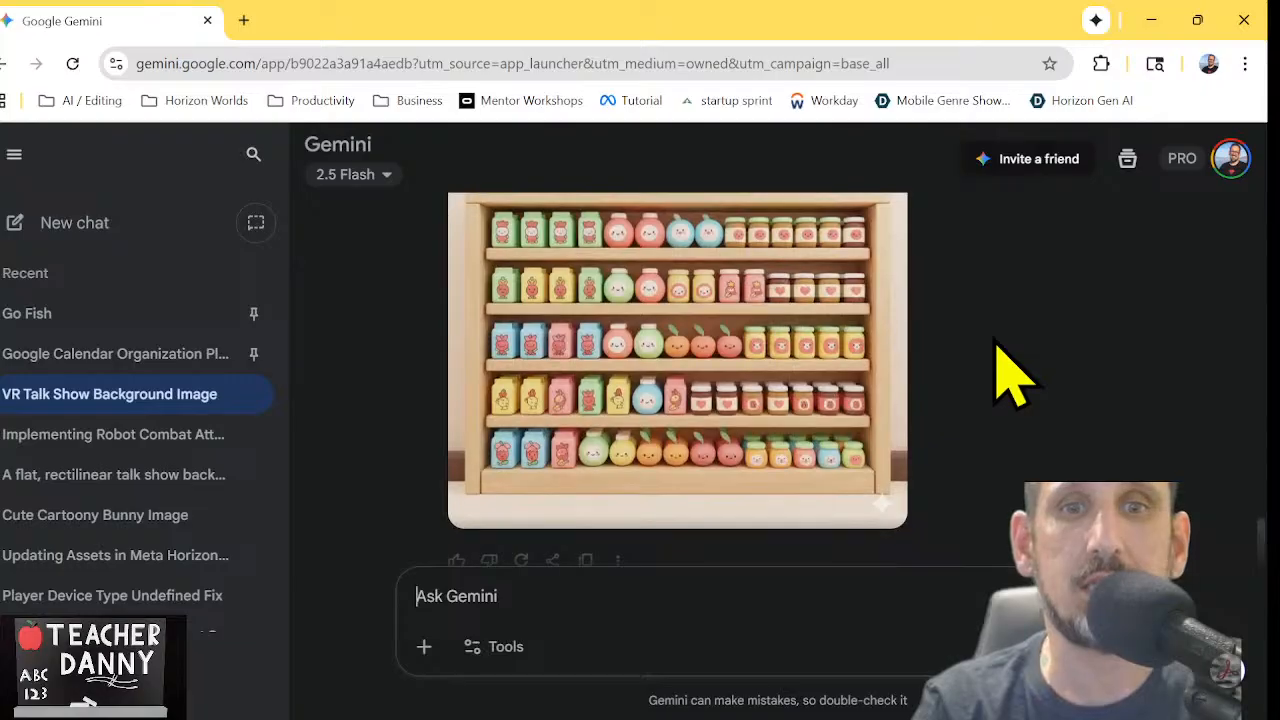
scroll(1008, 373, up, 1)
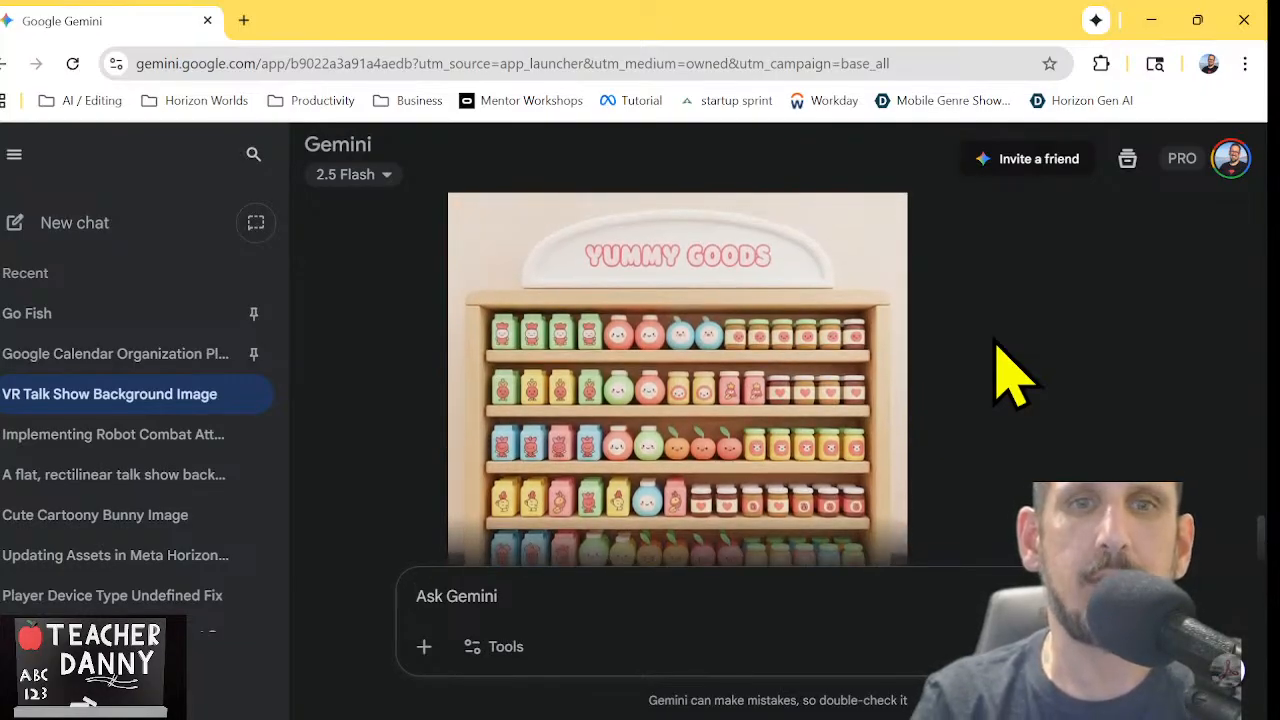
scroll(1008, 373, down, 1)
scroll(1008, 373, up, 1)
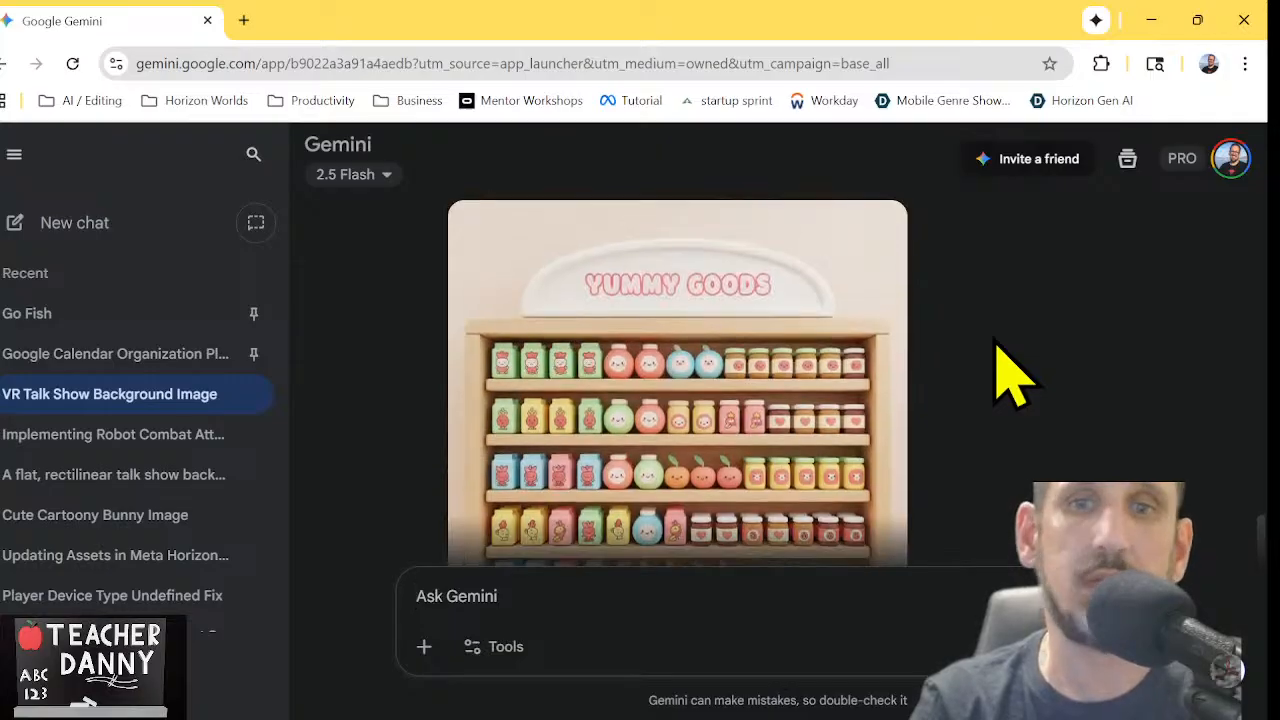
Download the generated grocery wall image and open the PNG from the Downloads folder
click(879, 230)
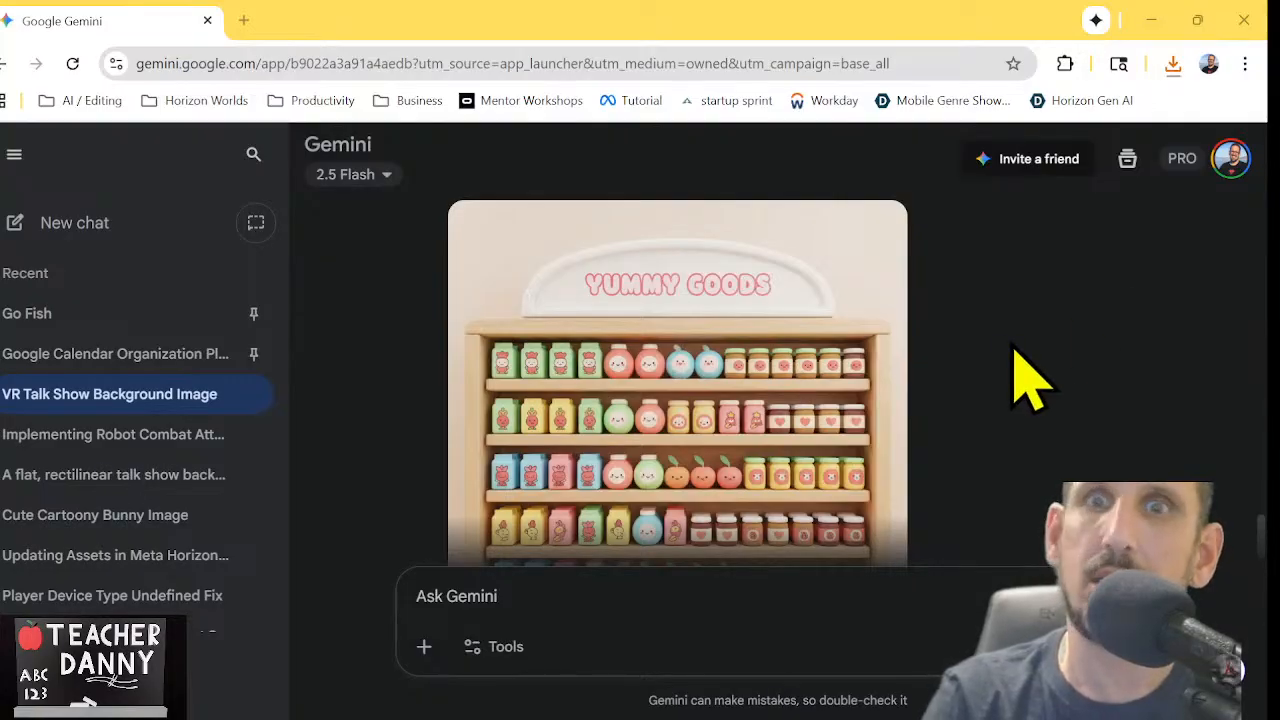
click(1172, 66)
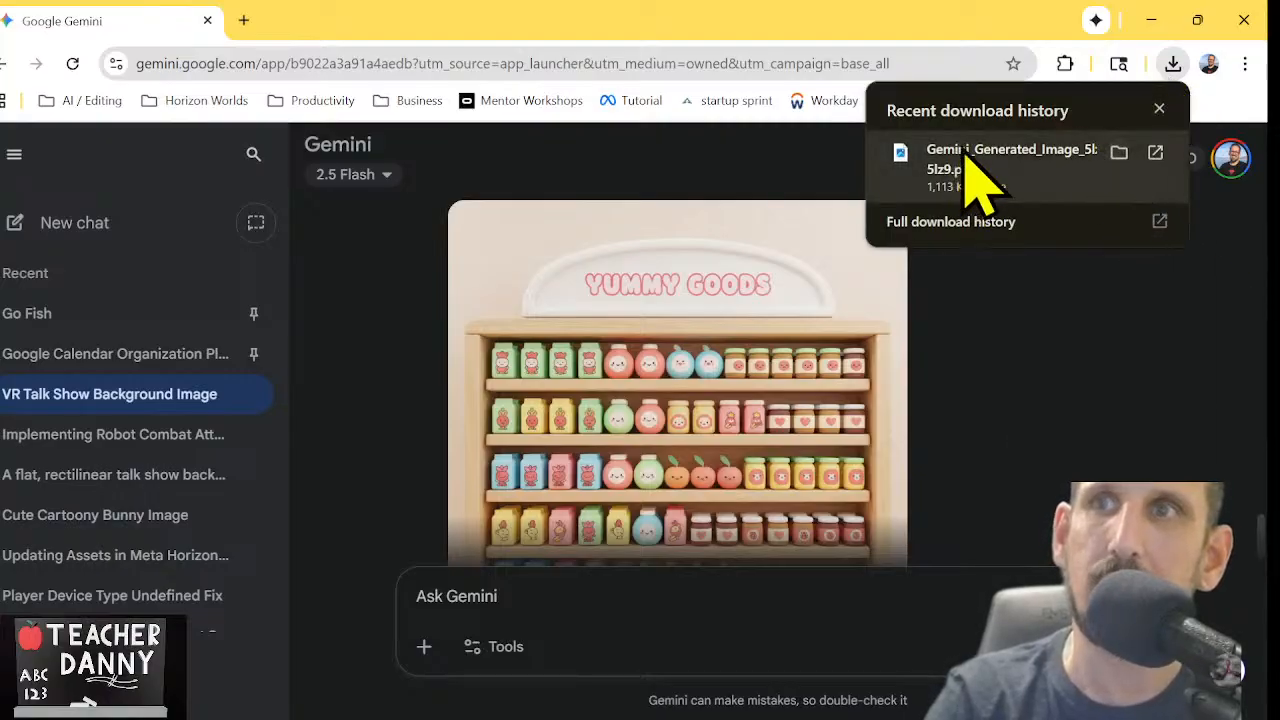
drag(1267, 230, 506, 210)
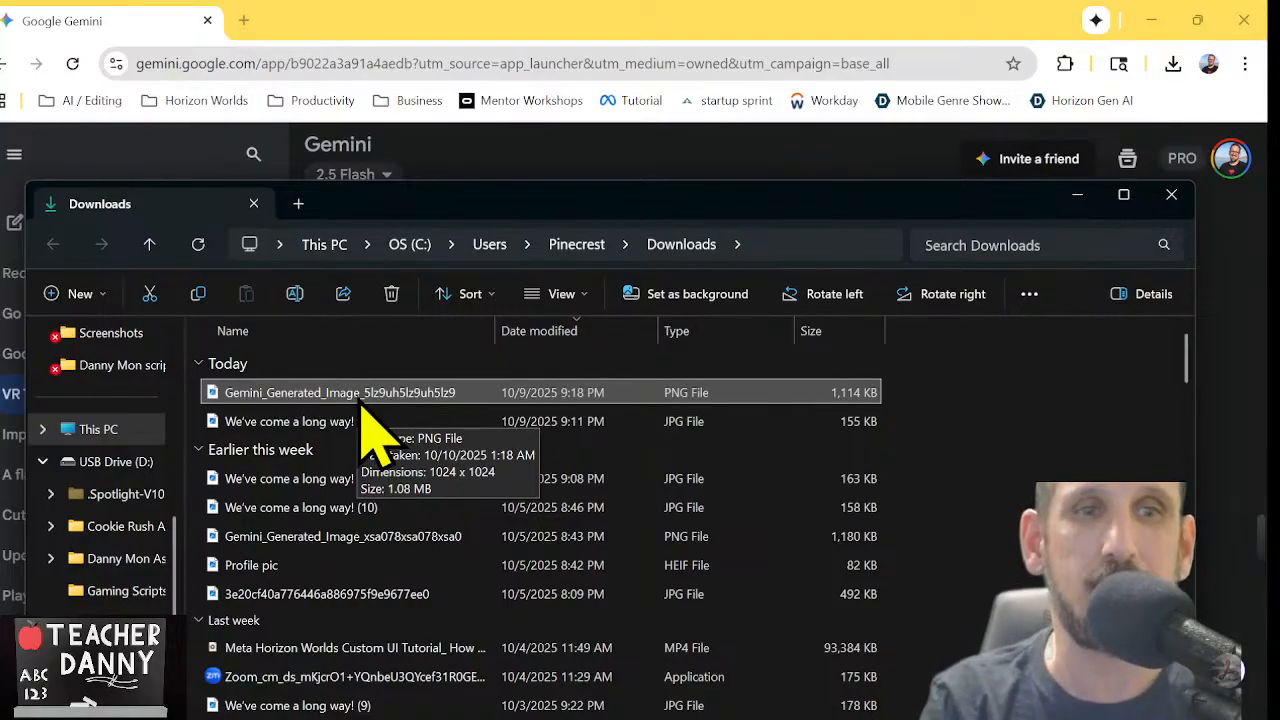
double_click(360, 396)
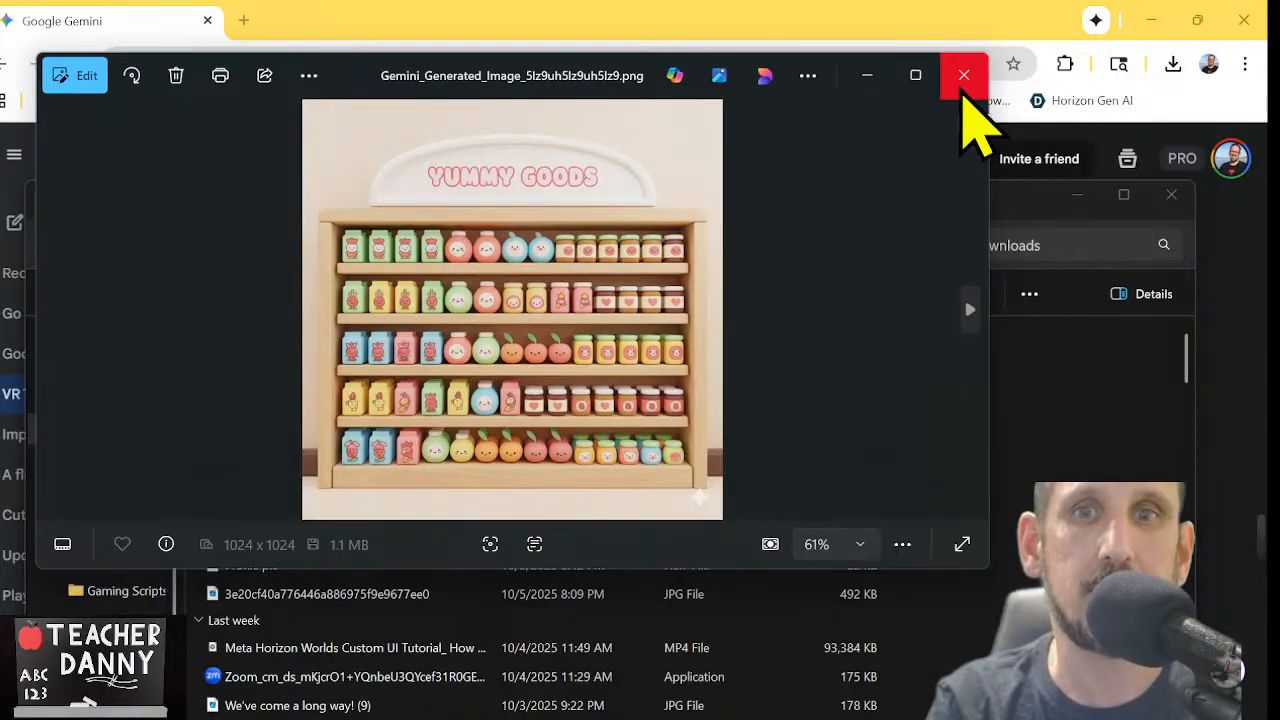
Close the image preview and the Downloads window, and minimise the browser to reveal the desktop
click(962, 80)
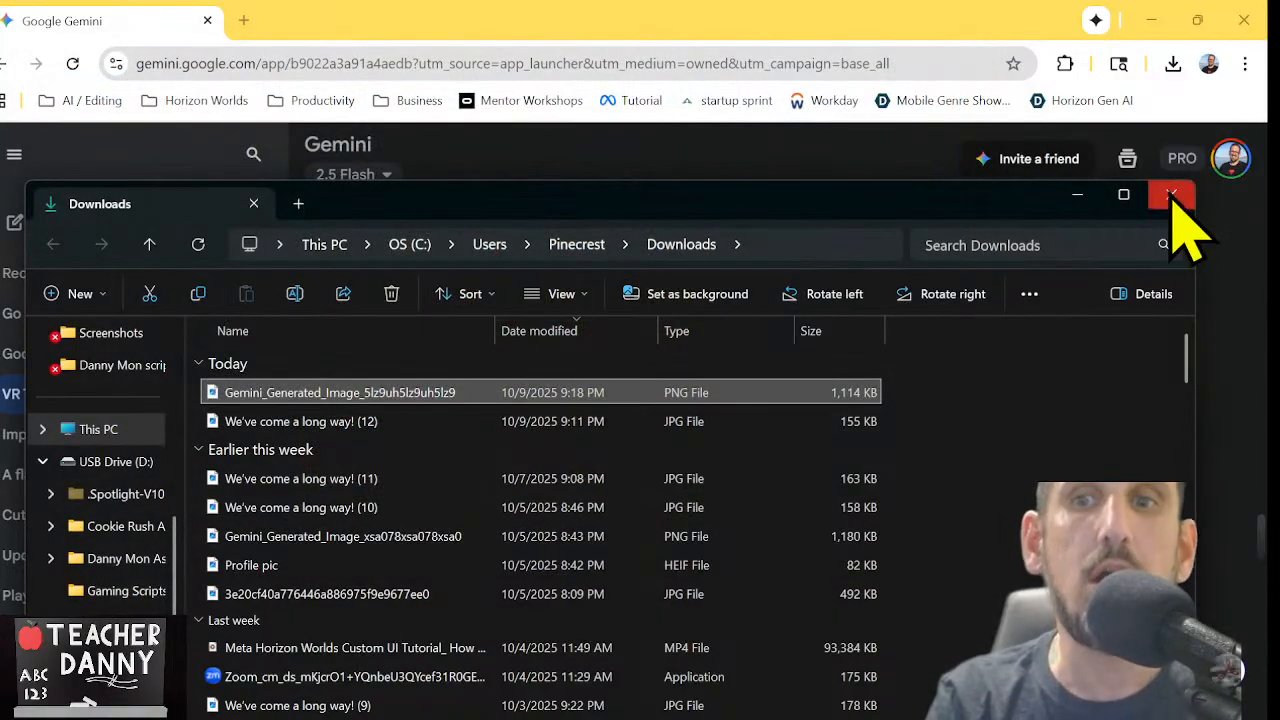
click(1172, 195)
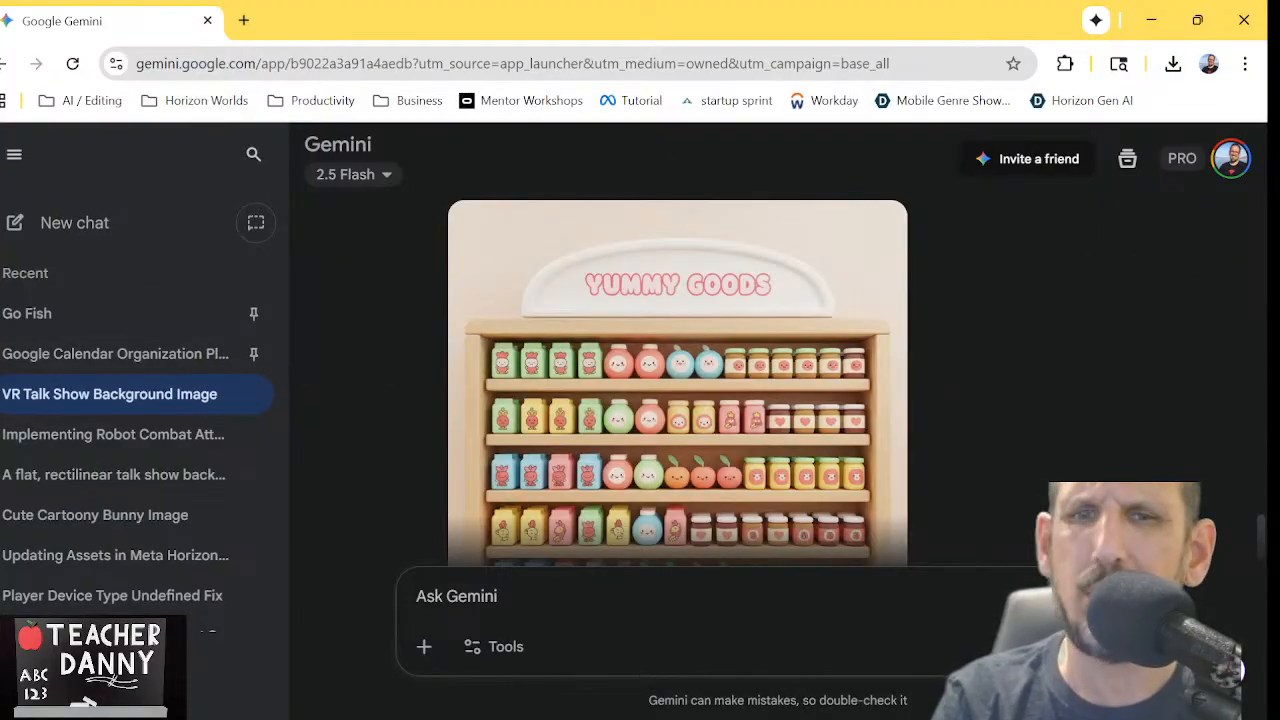
click(1197, 20)
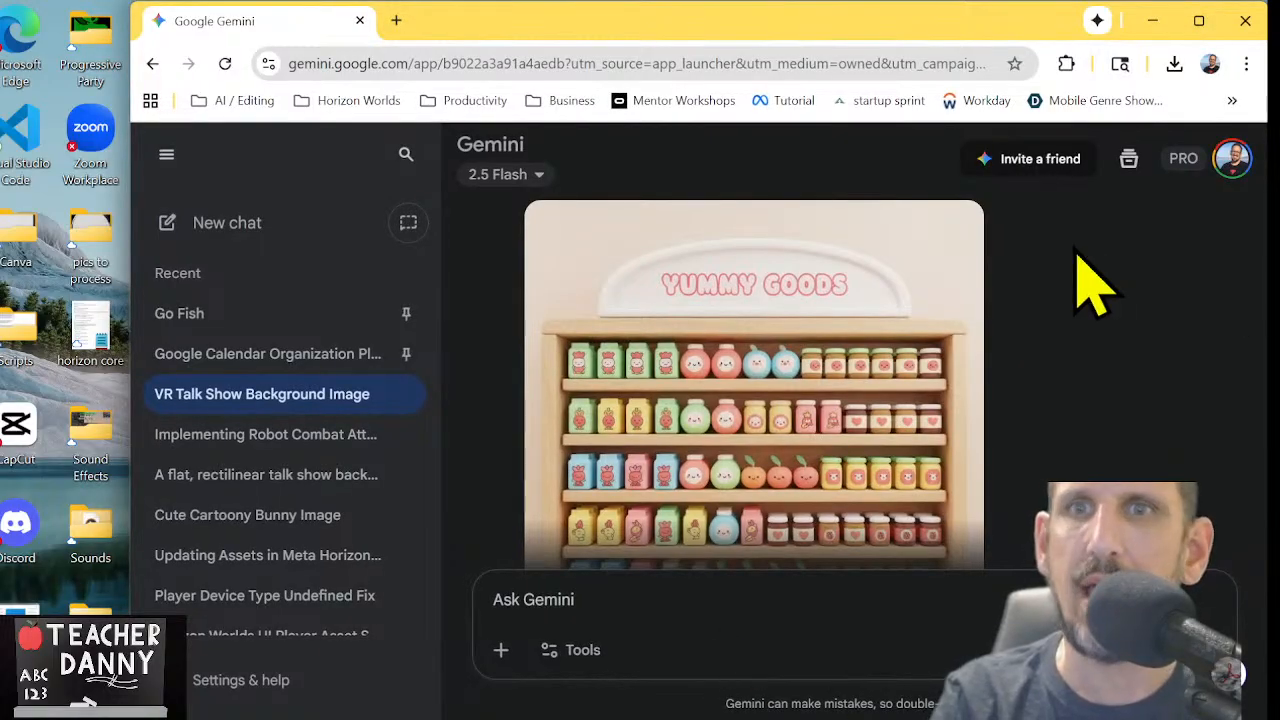
click(1151, 21)
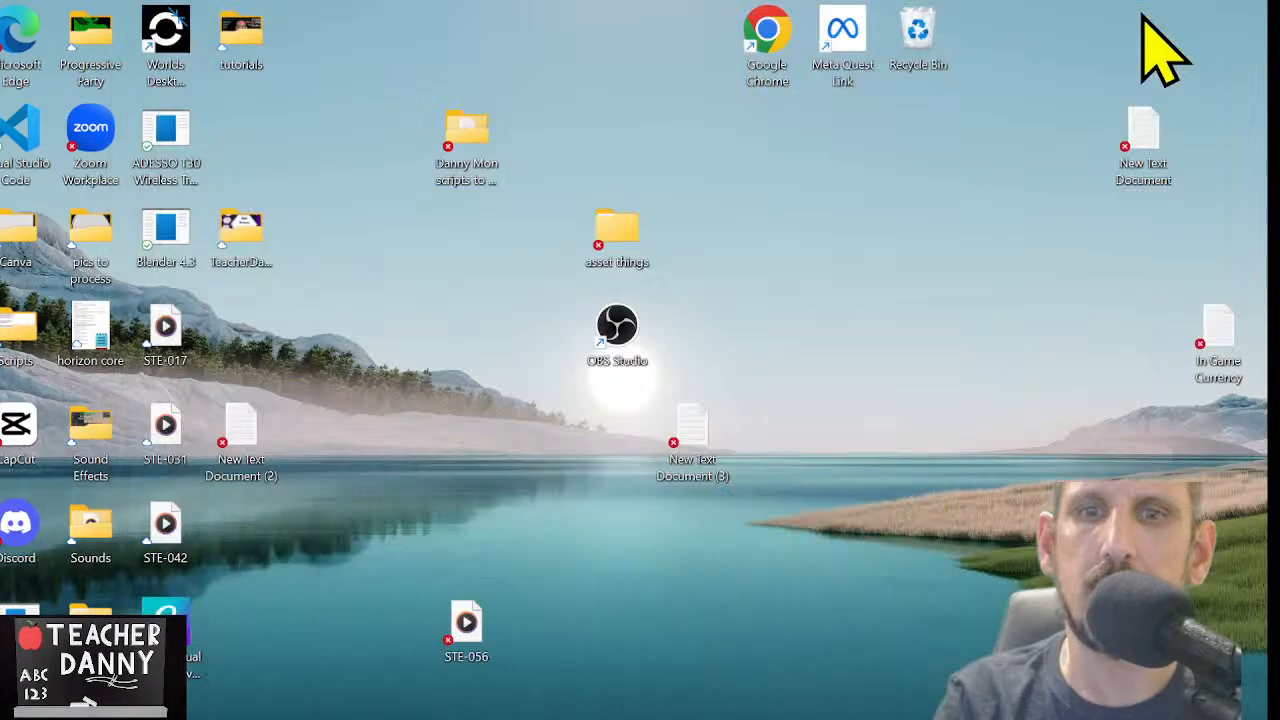
Switch to Worlds Desktop Editor, leave the current world for Creation Home and open the Danny Mon world
double_click(170, 40)
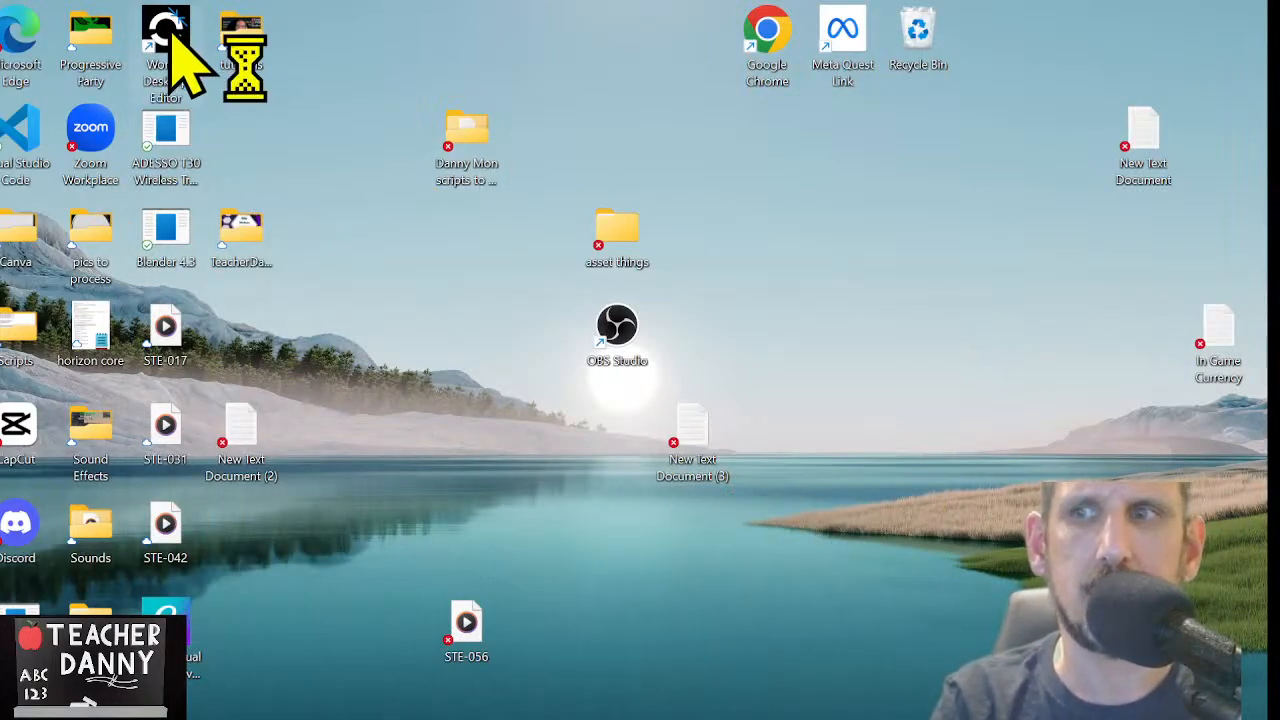
mouse_move(785, 705)
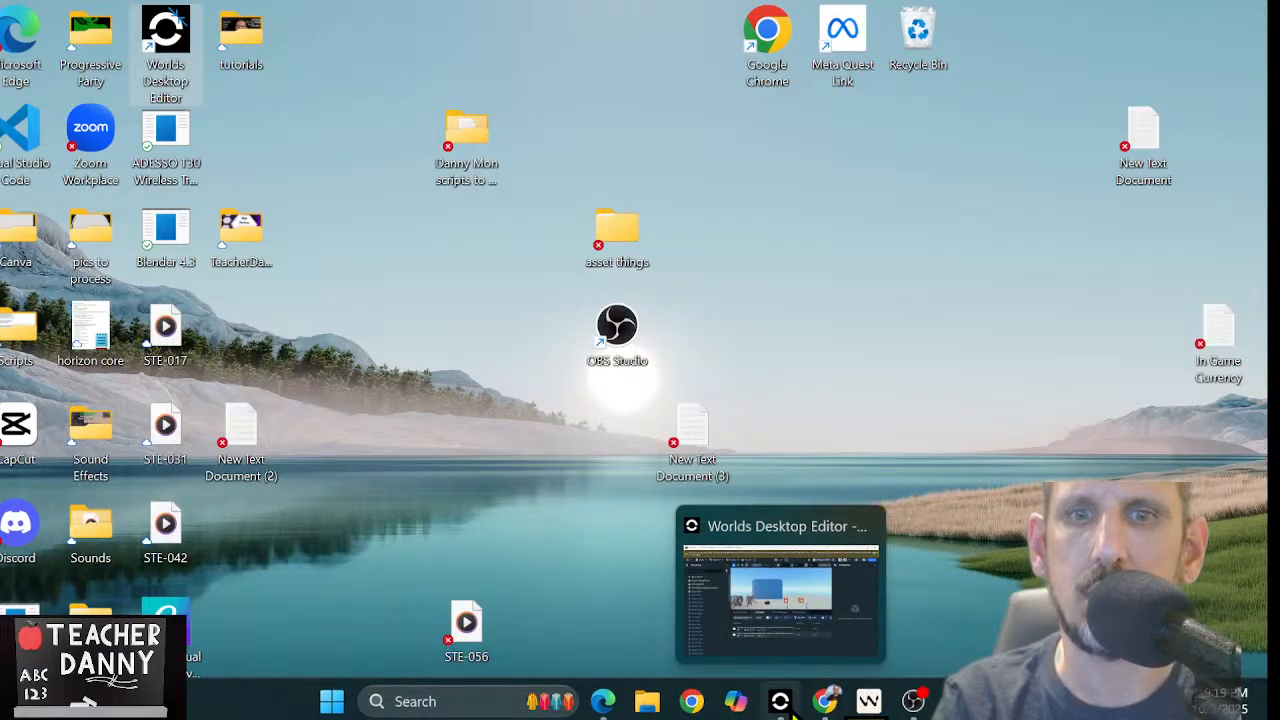
click(808, 602)
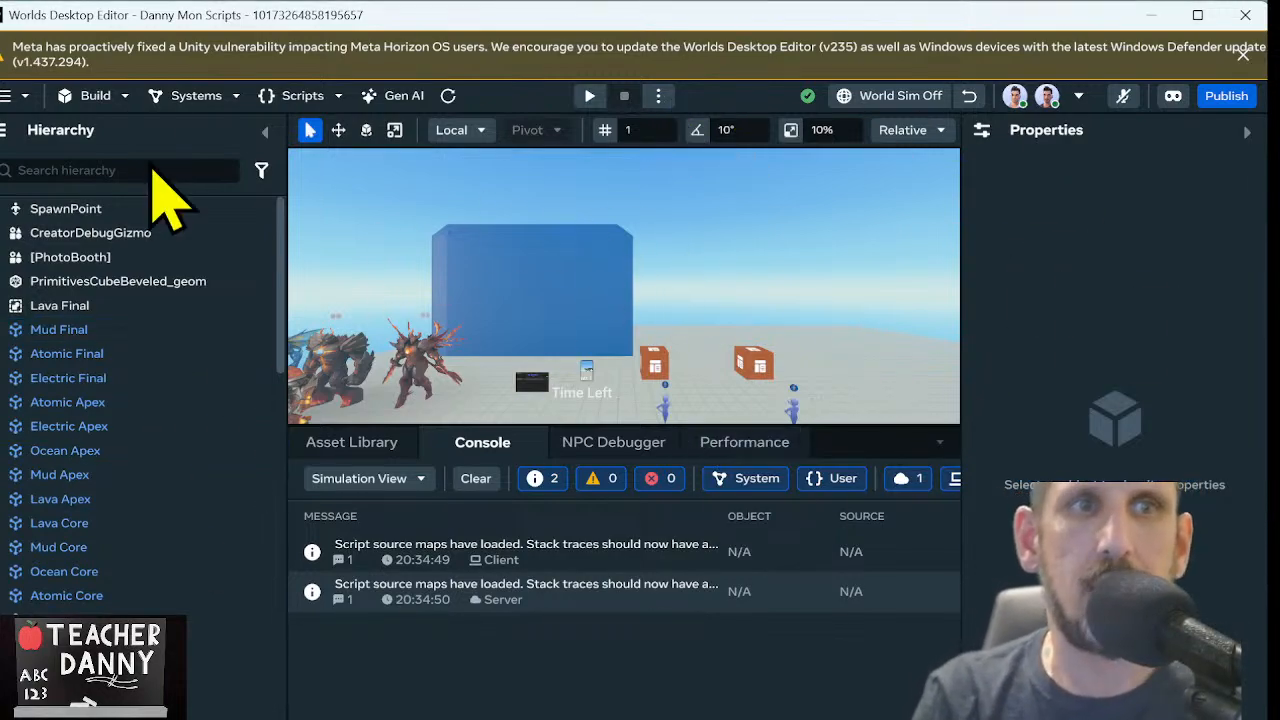
click(9, 98)
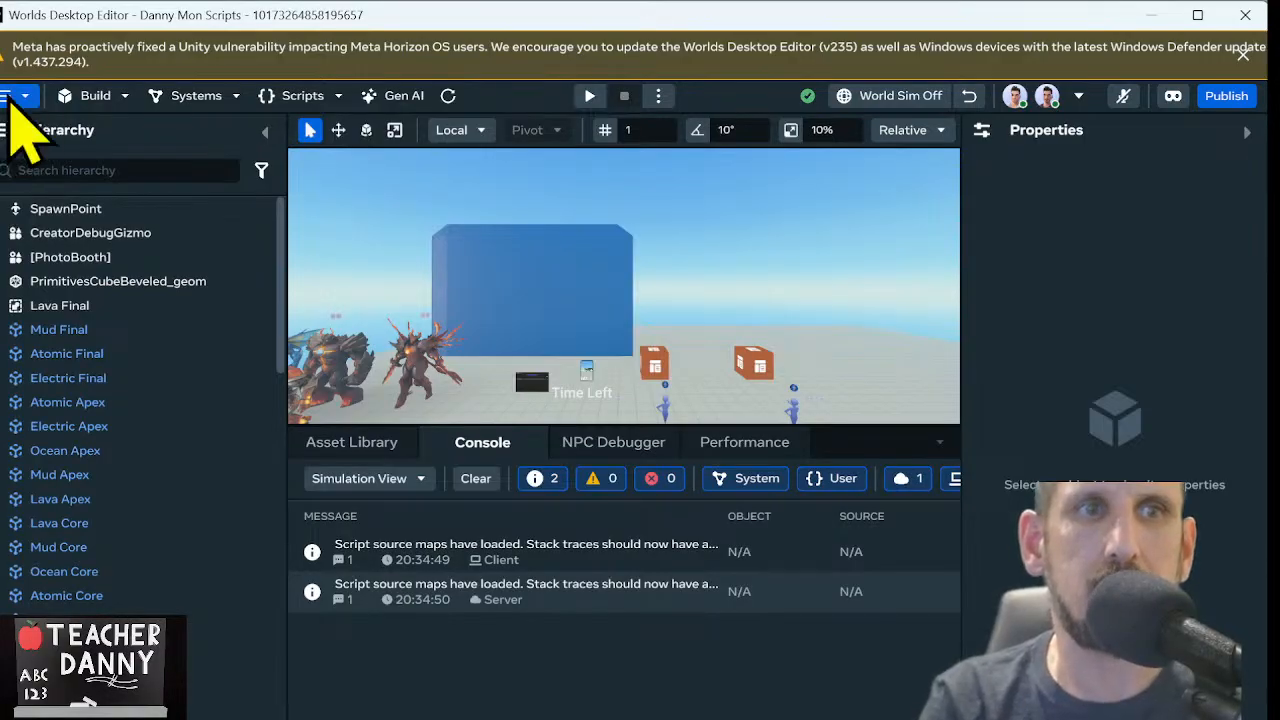
click(45, 136)
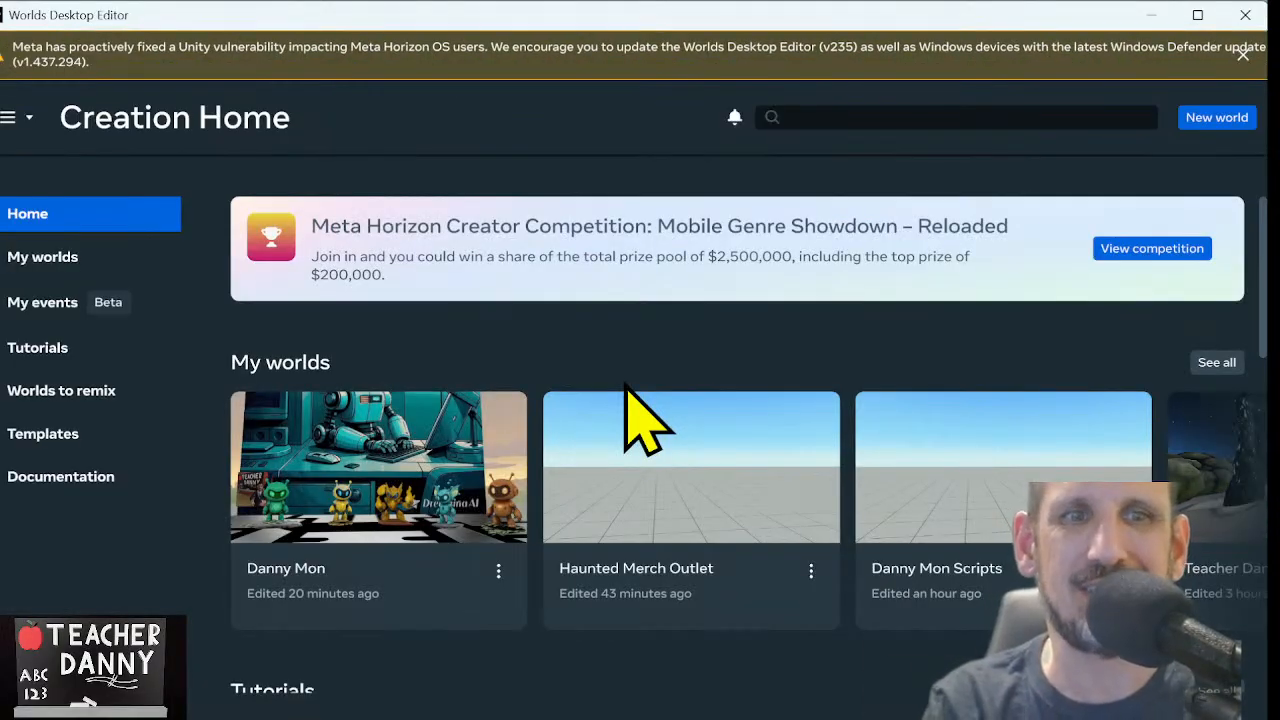
click(412, 500)
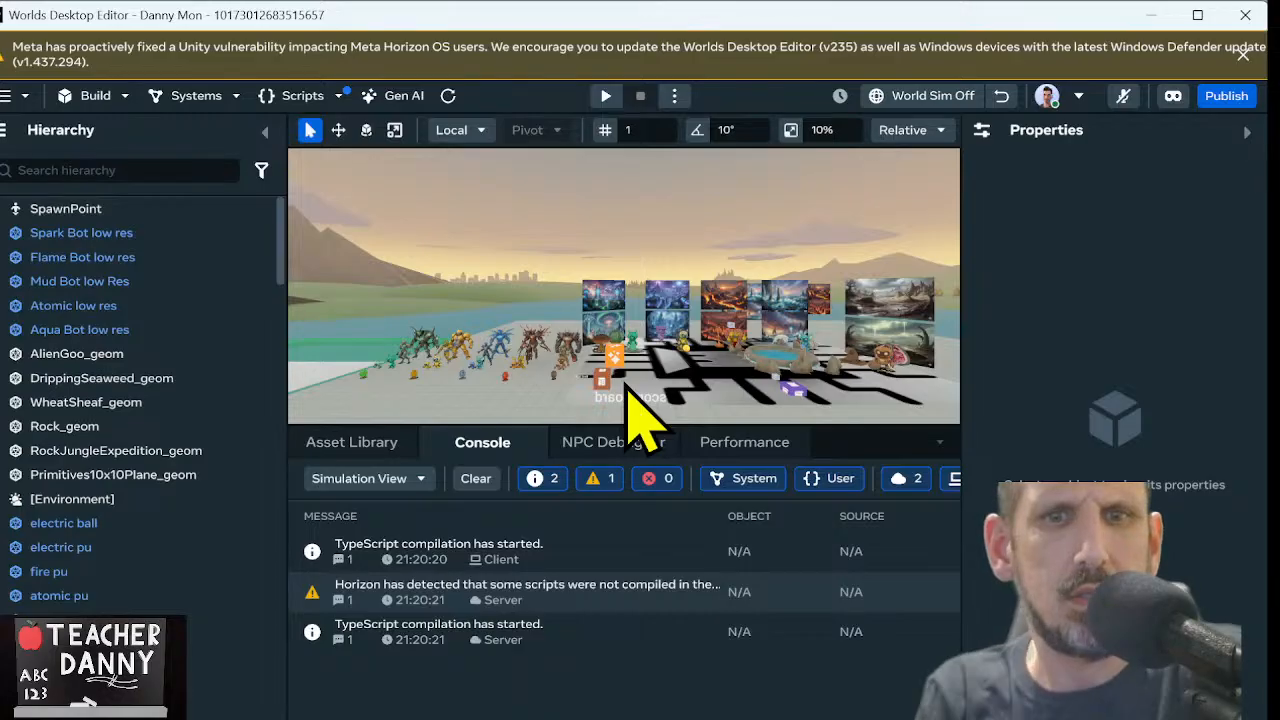
Look over the Danny Mon world's scene and show the Asset Library
right_drag(627, 266, 1028, 395)
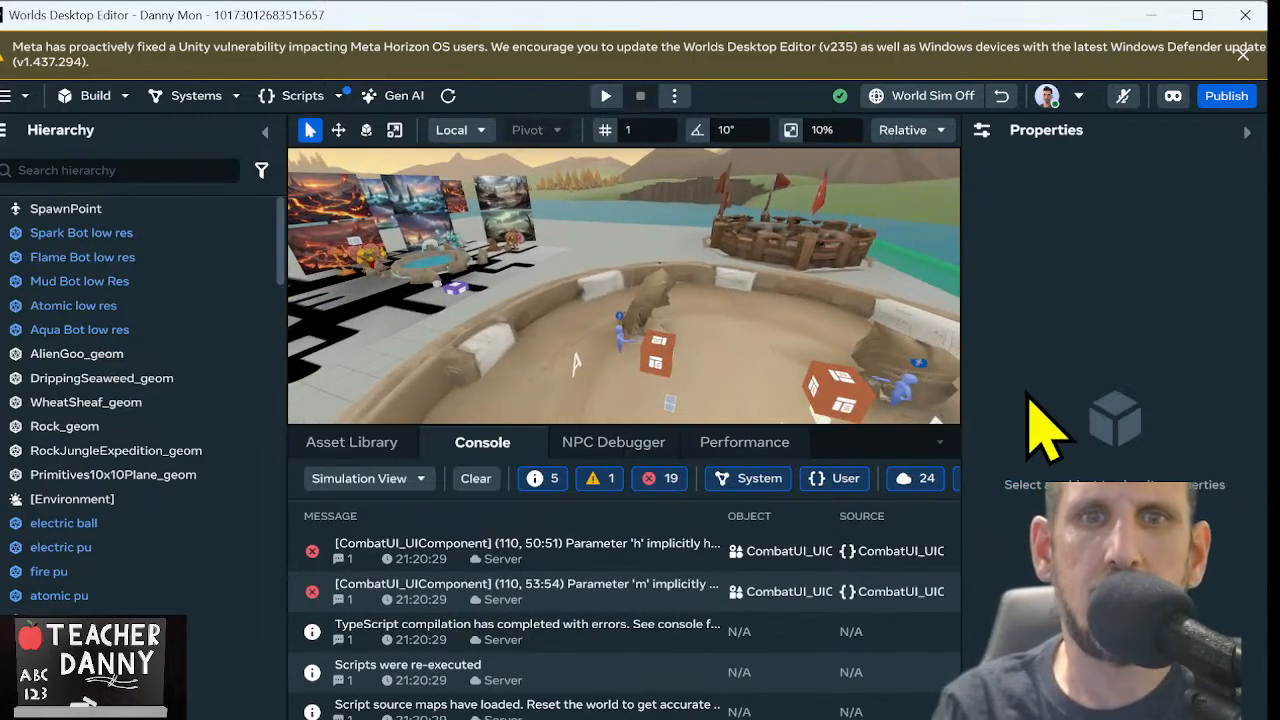
right_drag(909, 400, 645, 372)
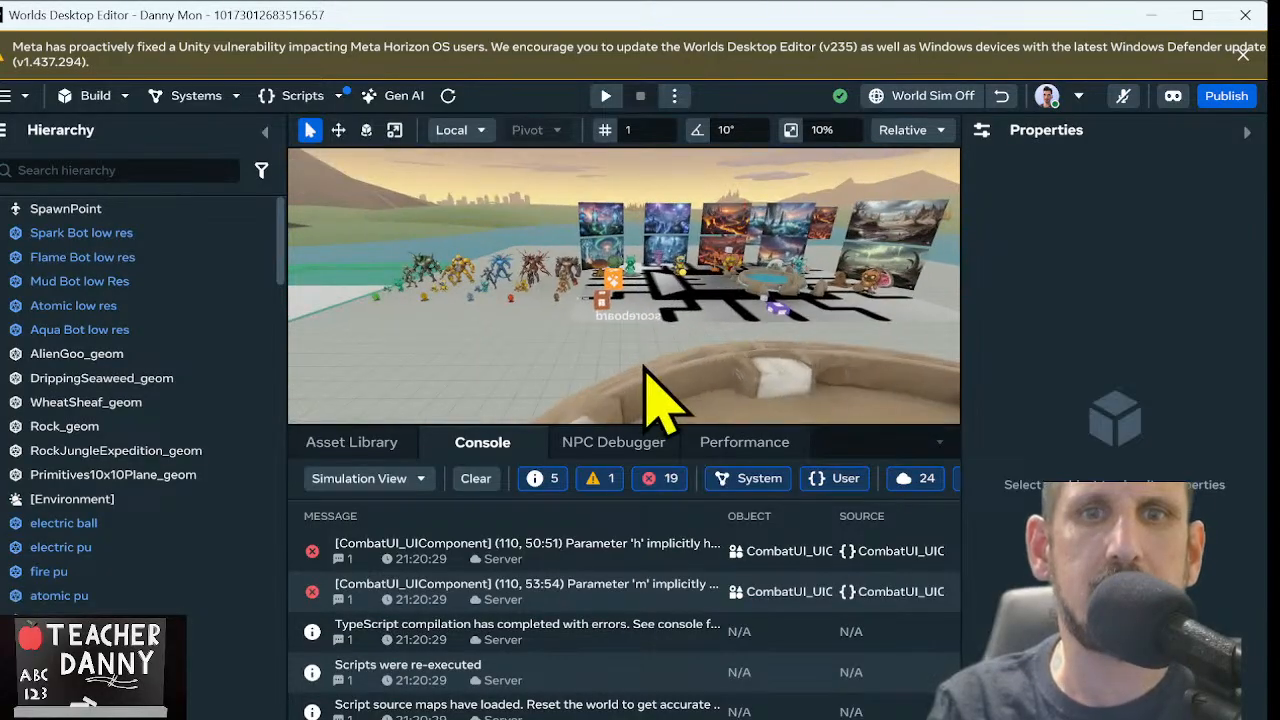
click(352, 445)
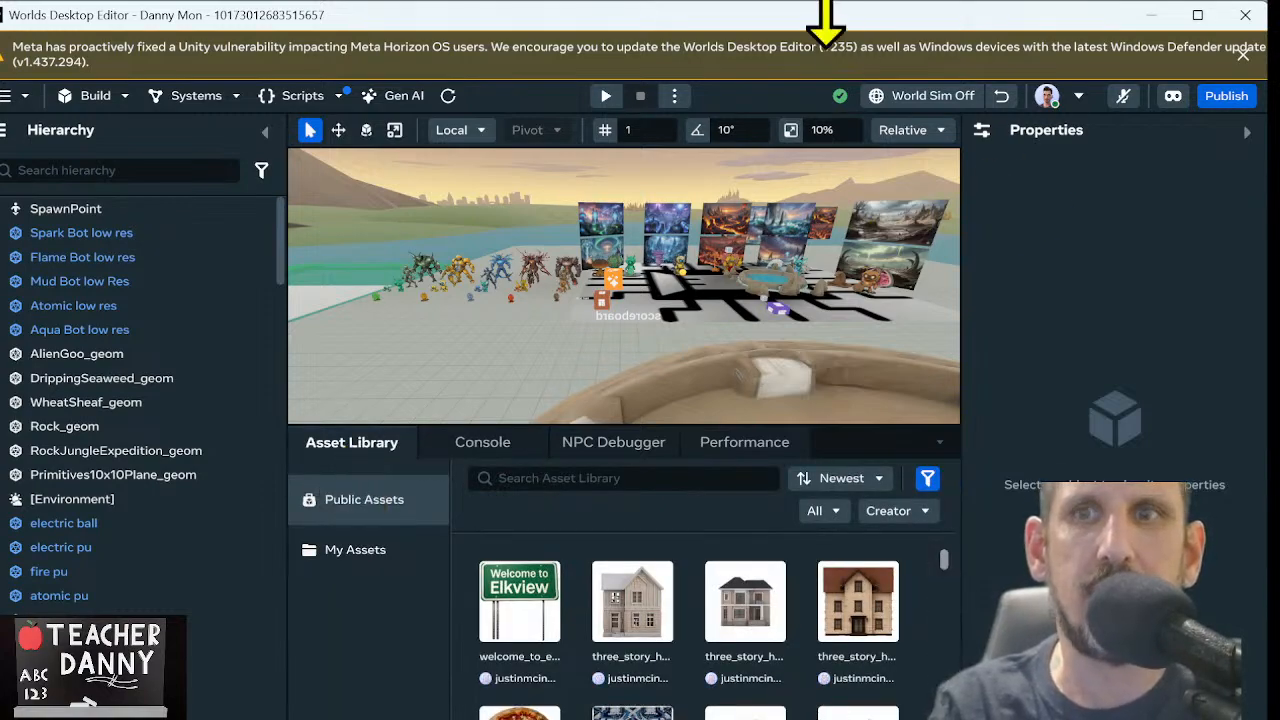
Minimise the Worlds Desktop Editor and browser windows and open the Downloads folder in File Explorer
click(1197, 15)
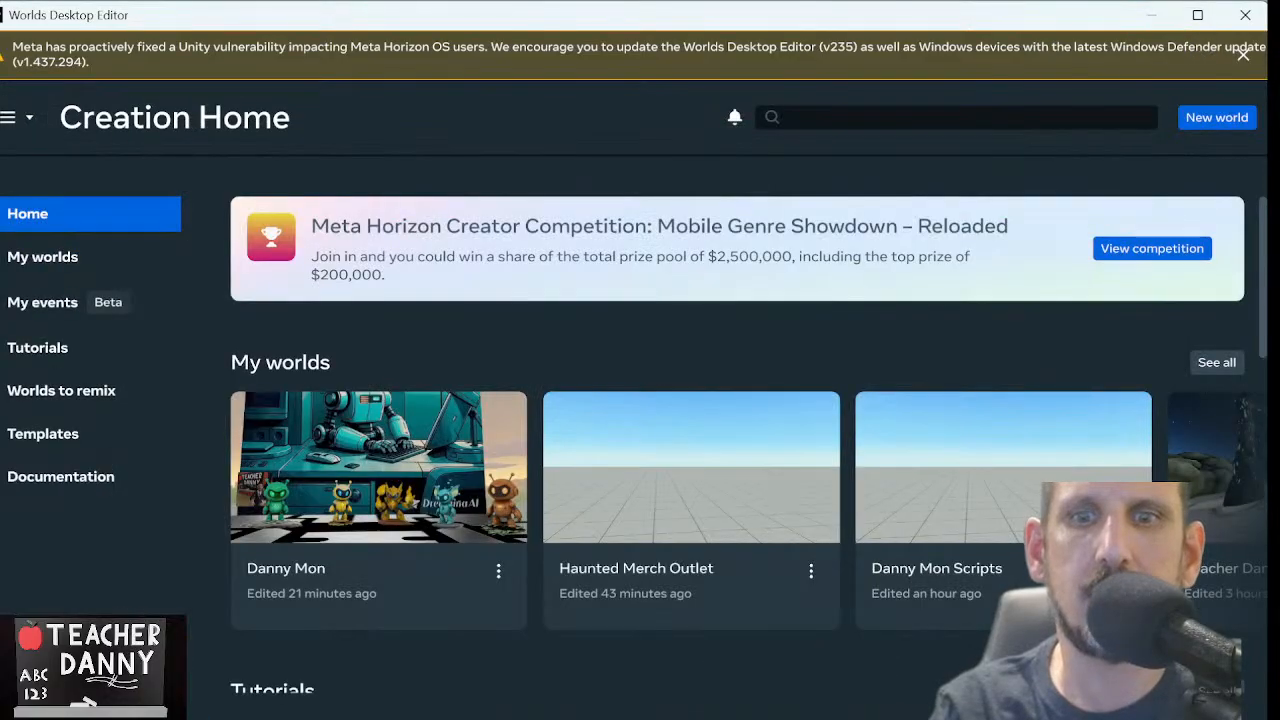
click(1149, 15)
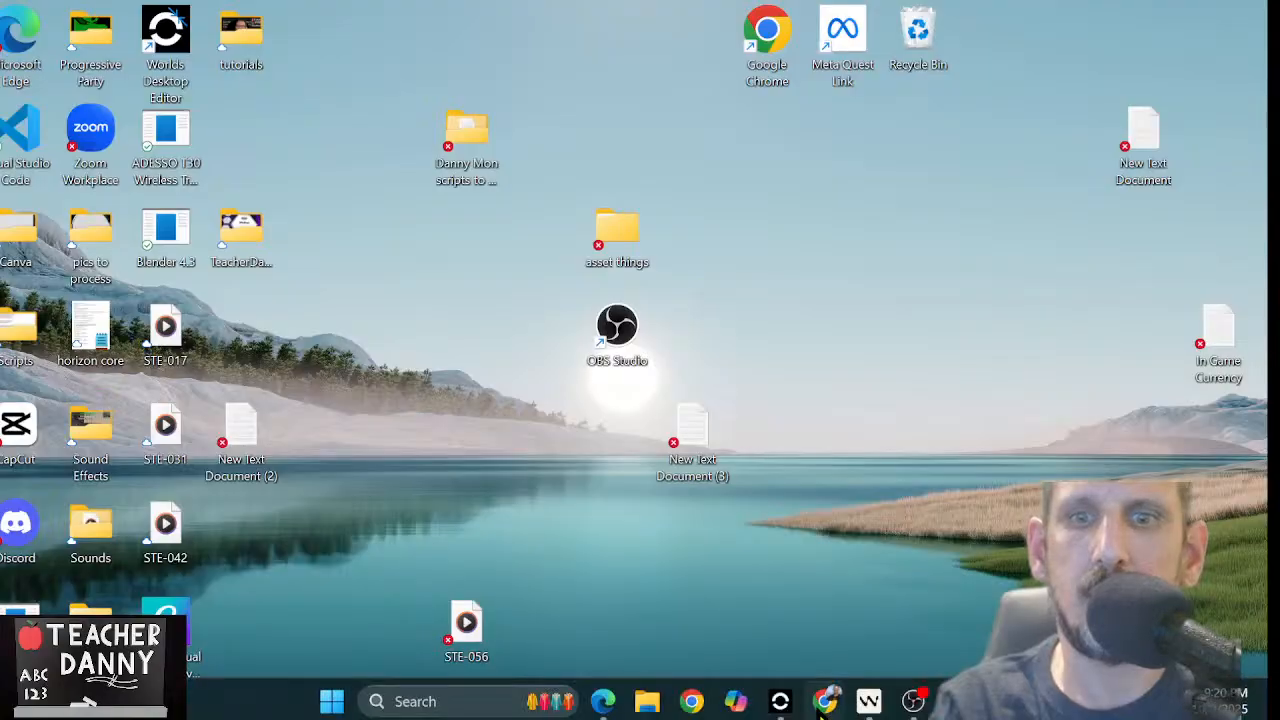
click(824, 702)
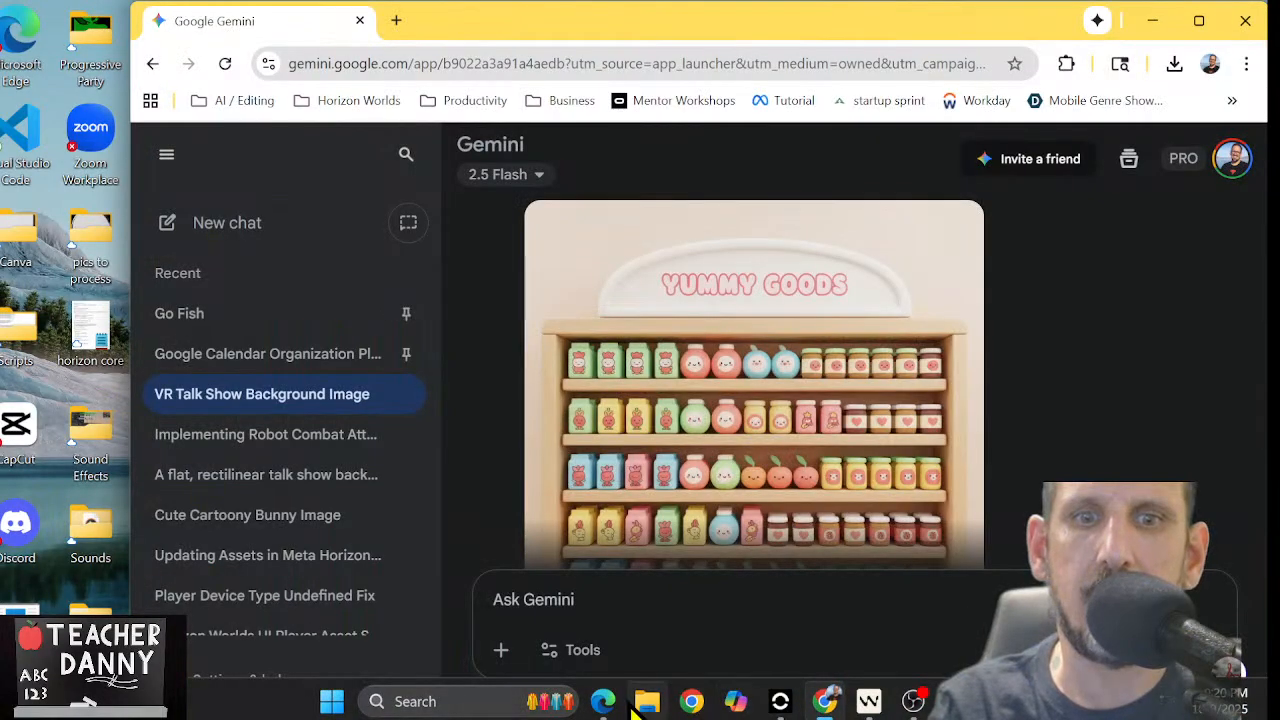
click(645, 702)
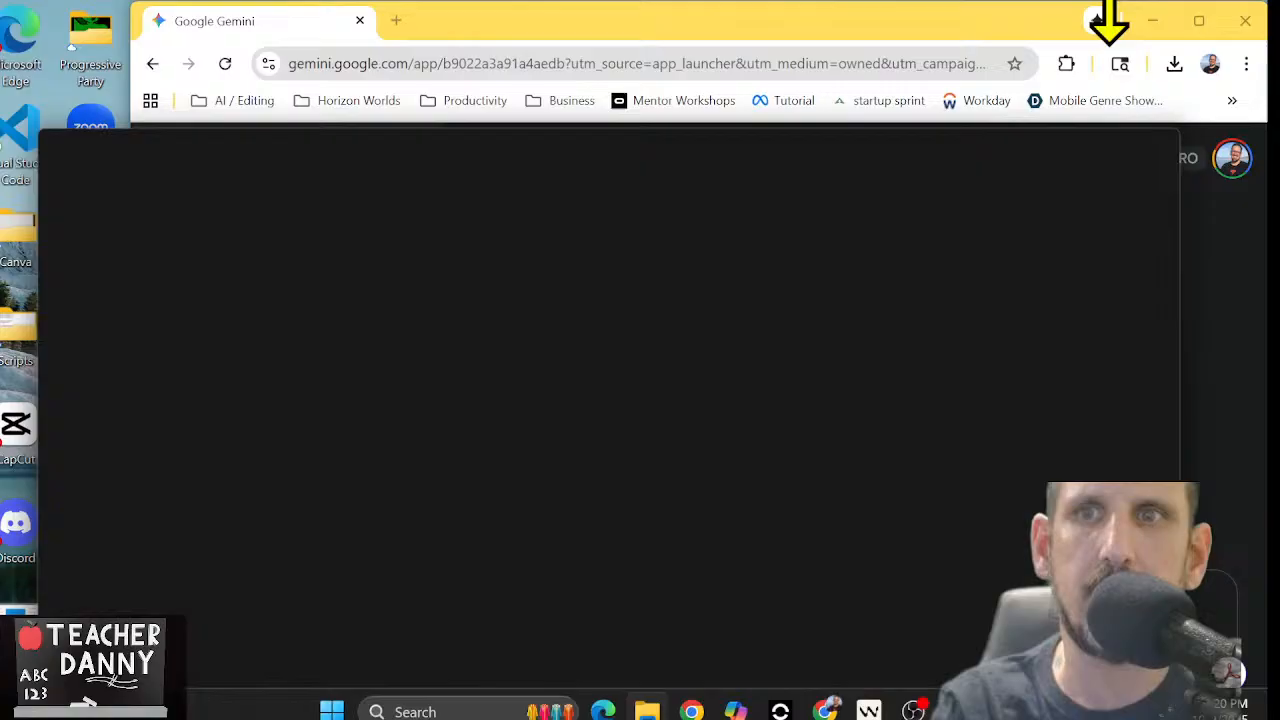
click(1165, 28)
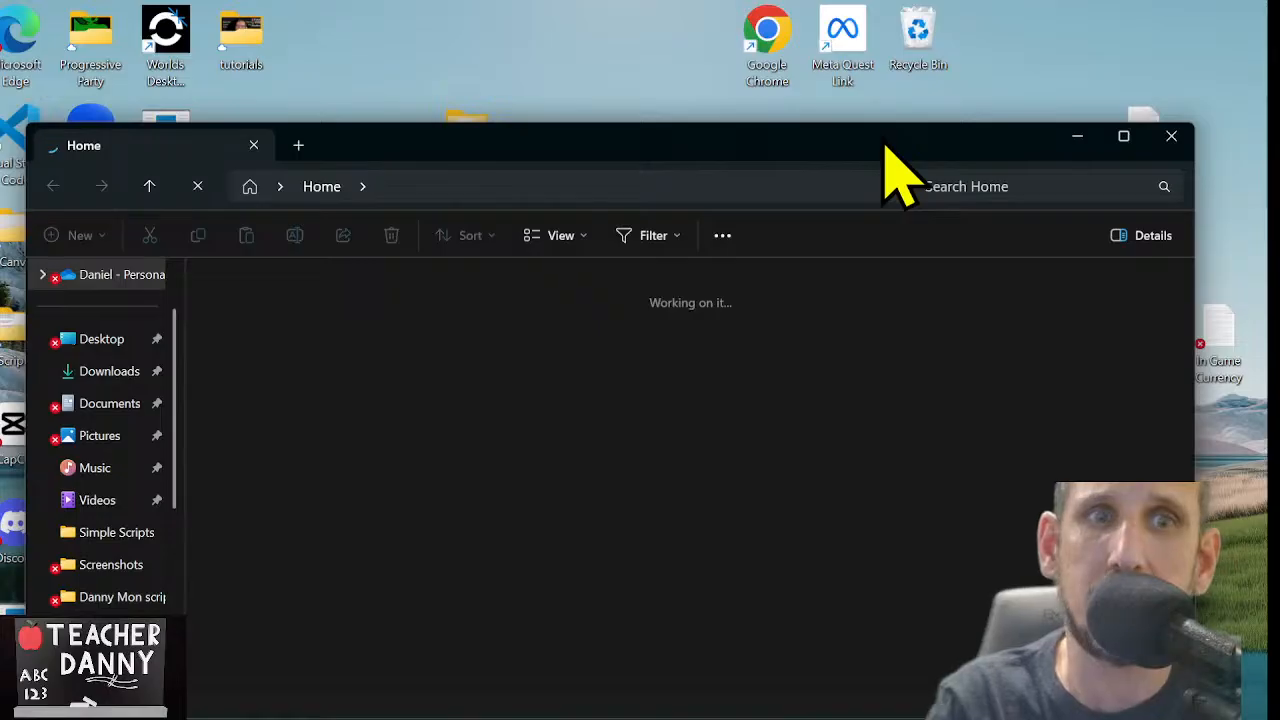
drag(885, 143, 872, 22)
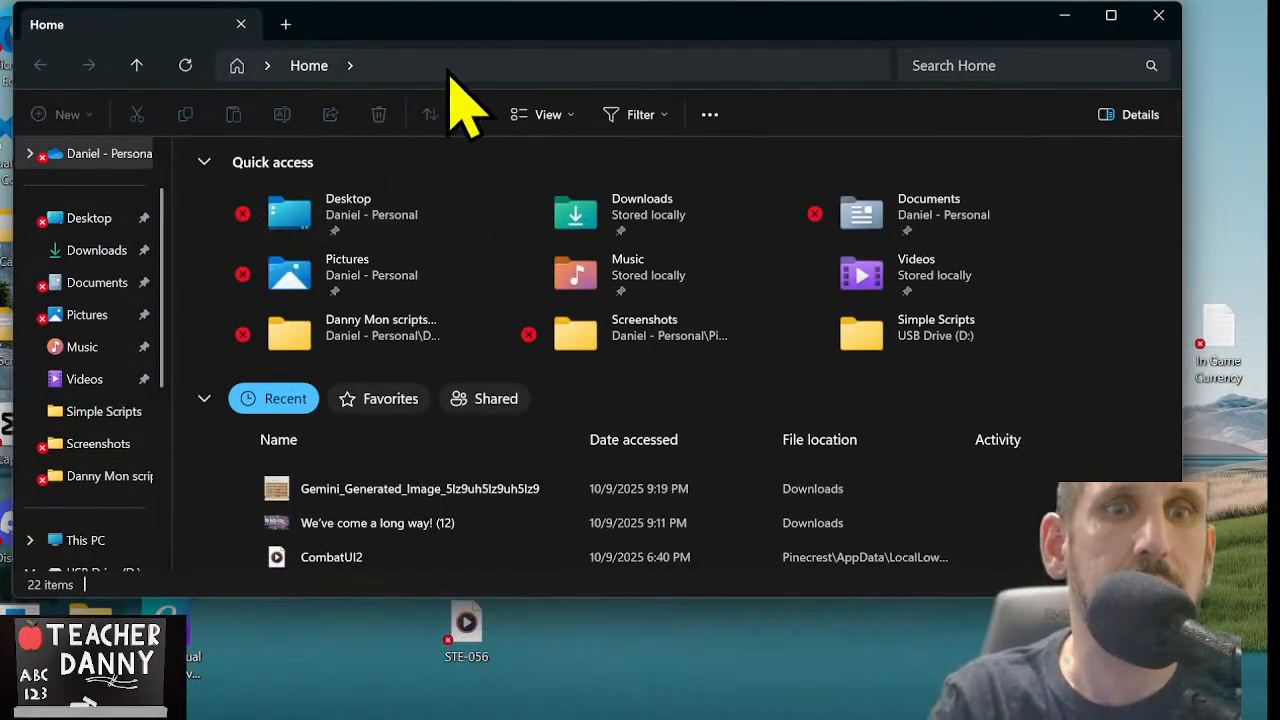
click(94, 252)
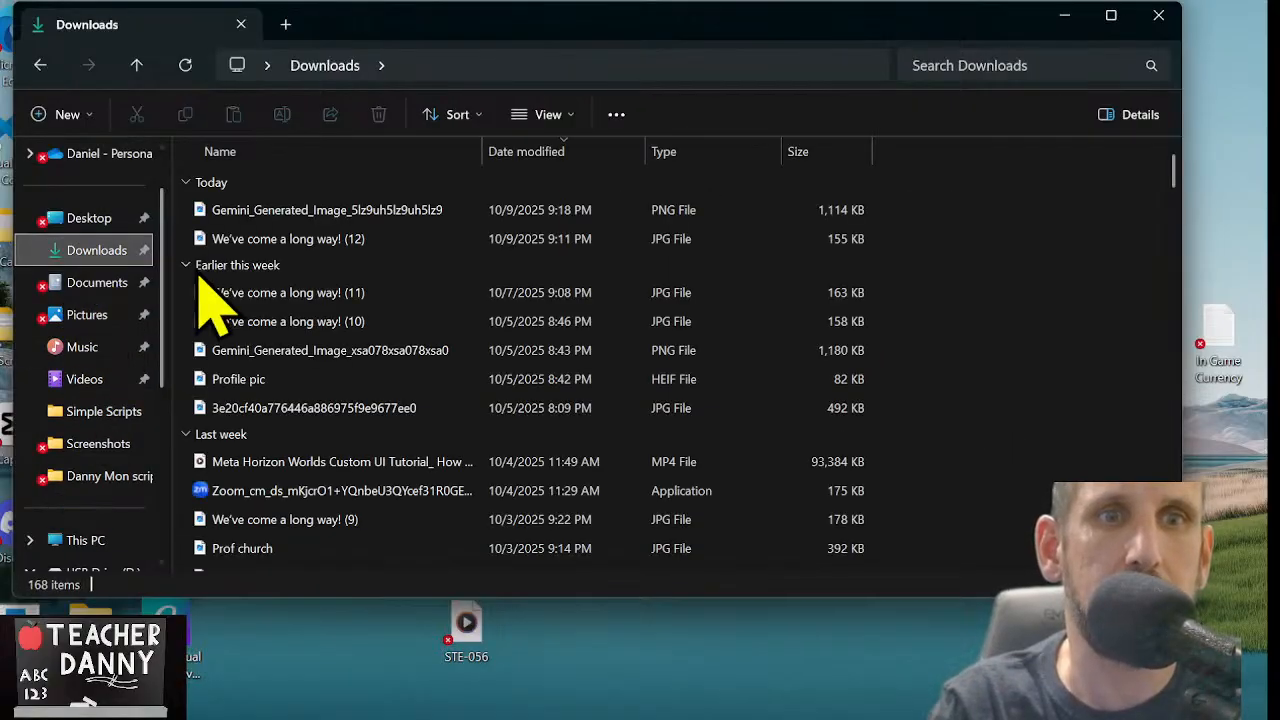
Preview today's Gemini-generated PNG to check that it is the grocery wall, and close the preview
click(308, 212)
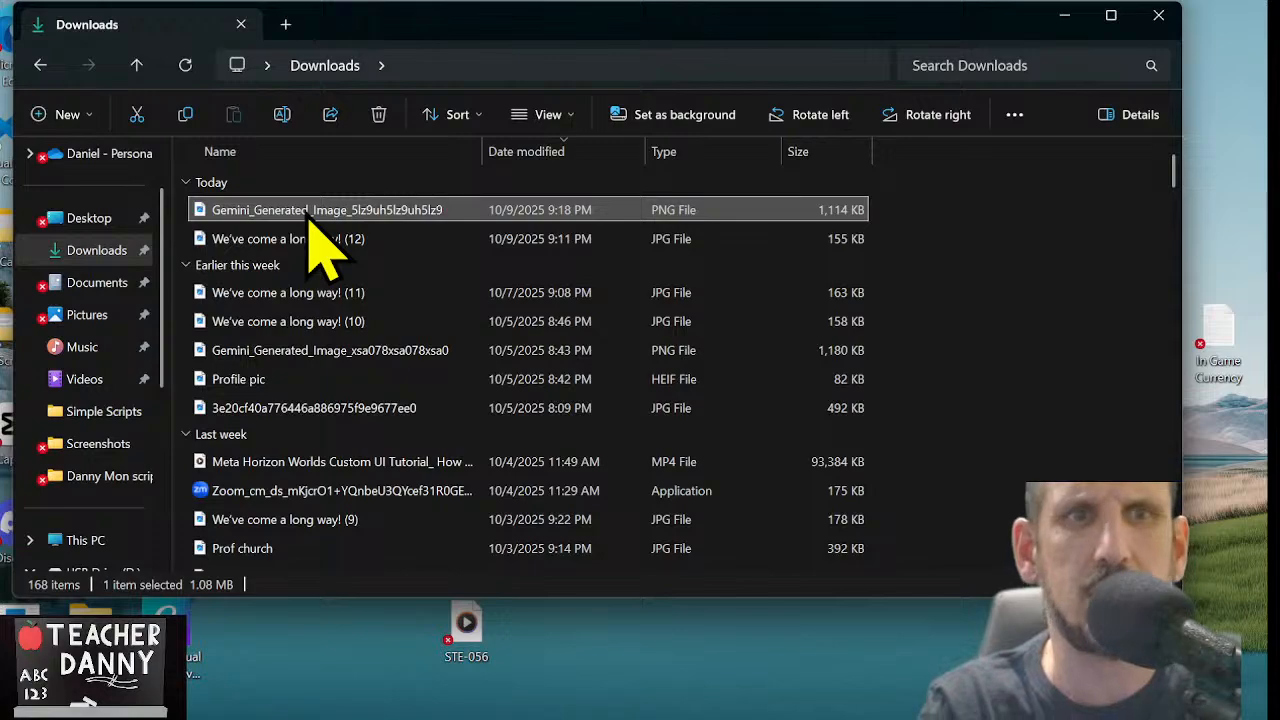
double_click(308, 212)
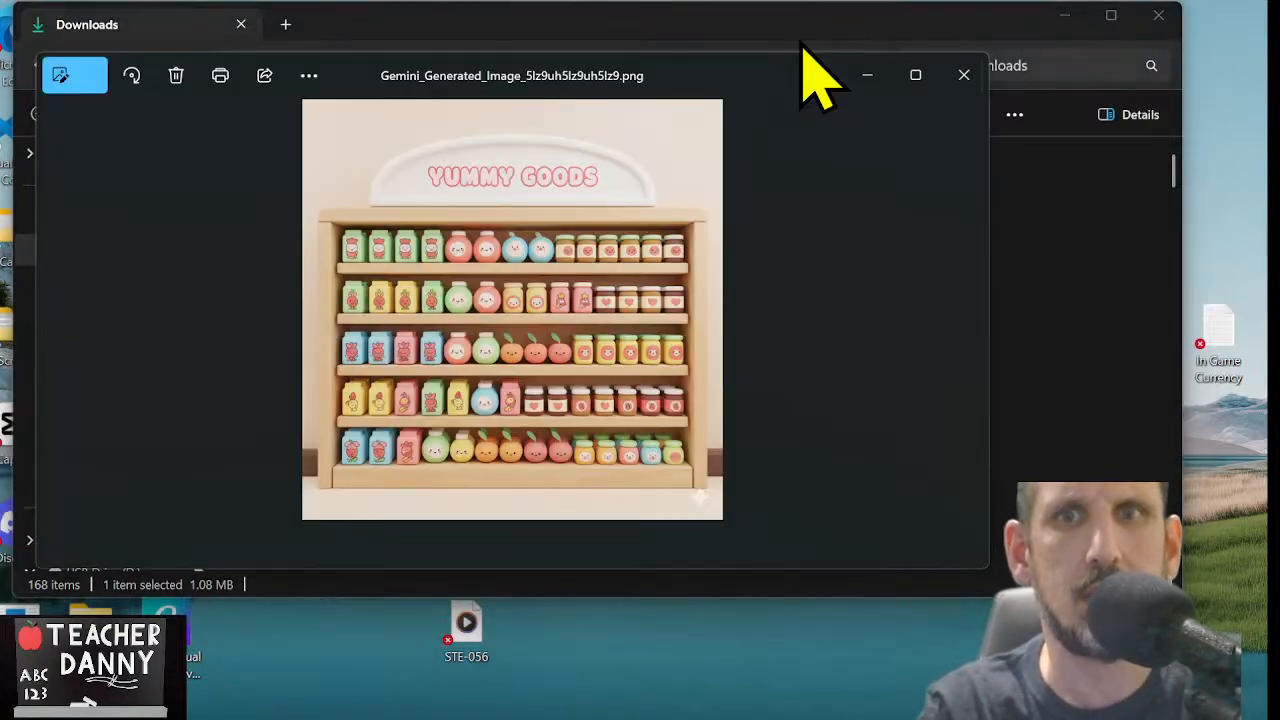
click(965, 75)
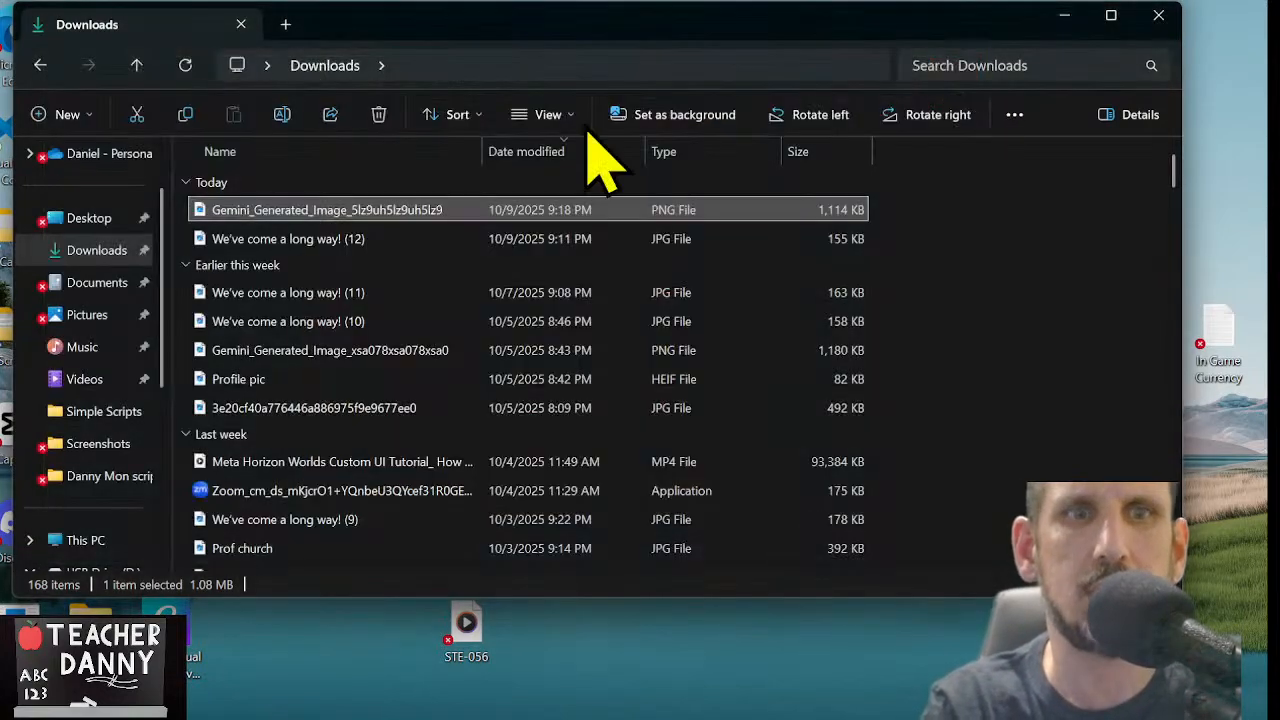
Rename the Gemini-generated grocery wall PNG as "Store Wall 1"
click(372, 210)
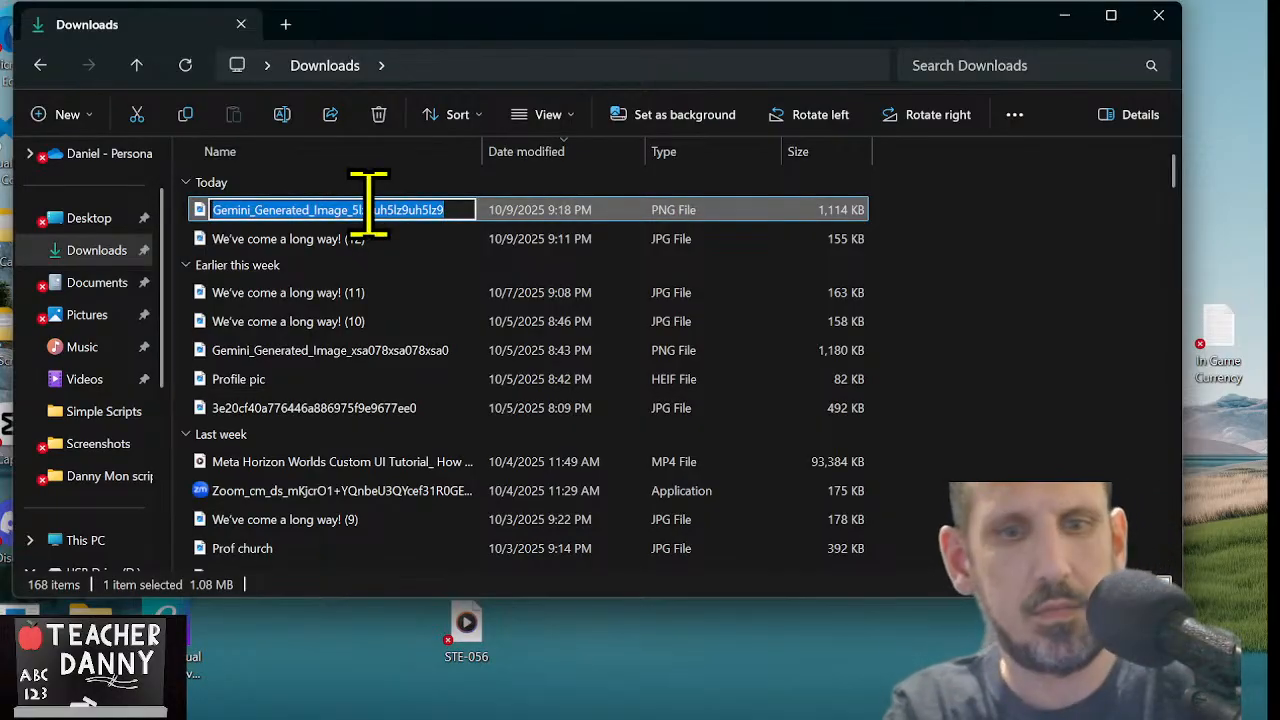
text(Store Wall 1)
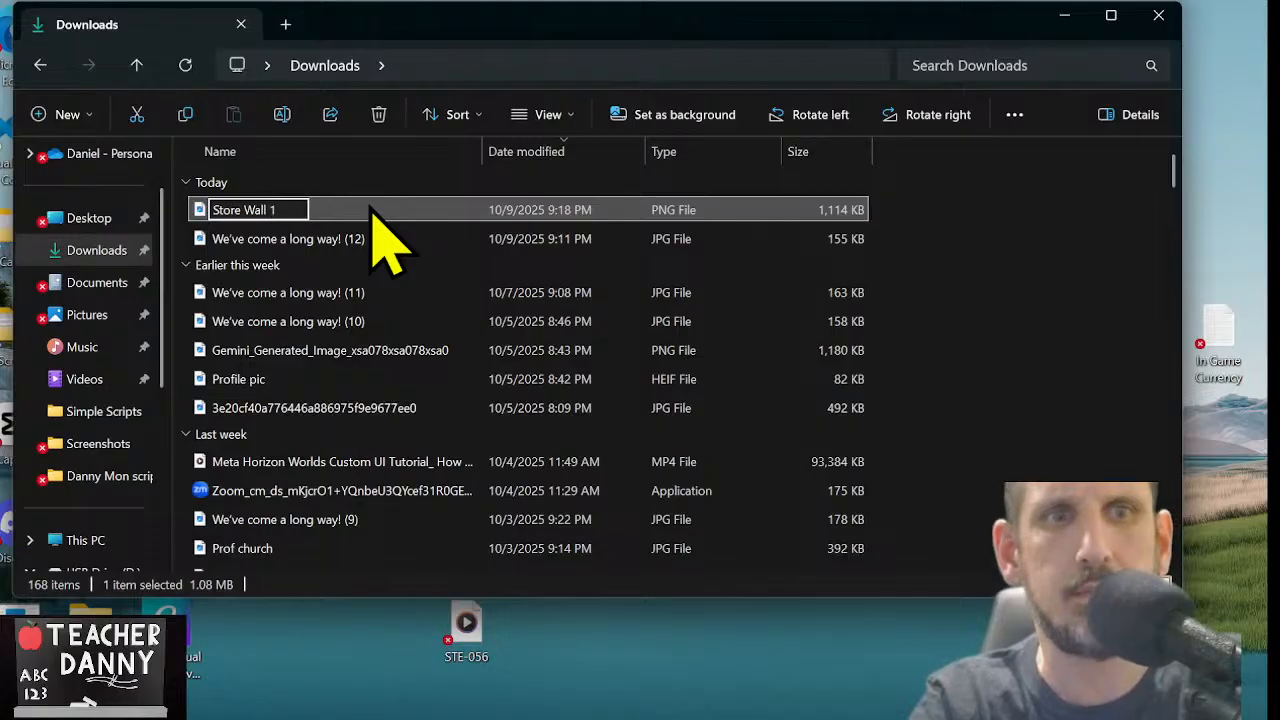
key(Return)
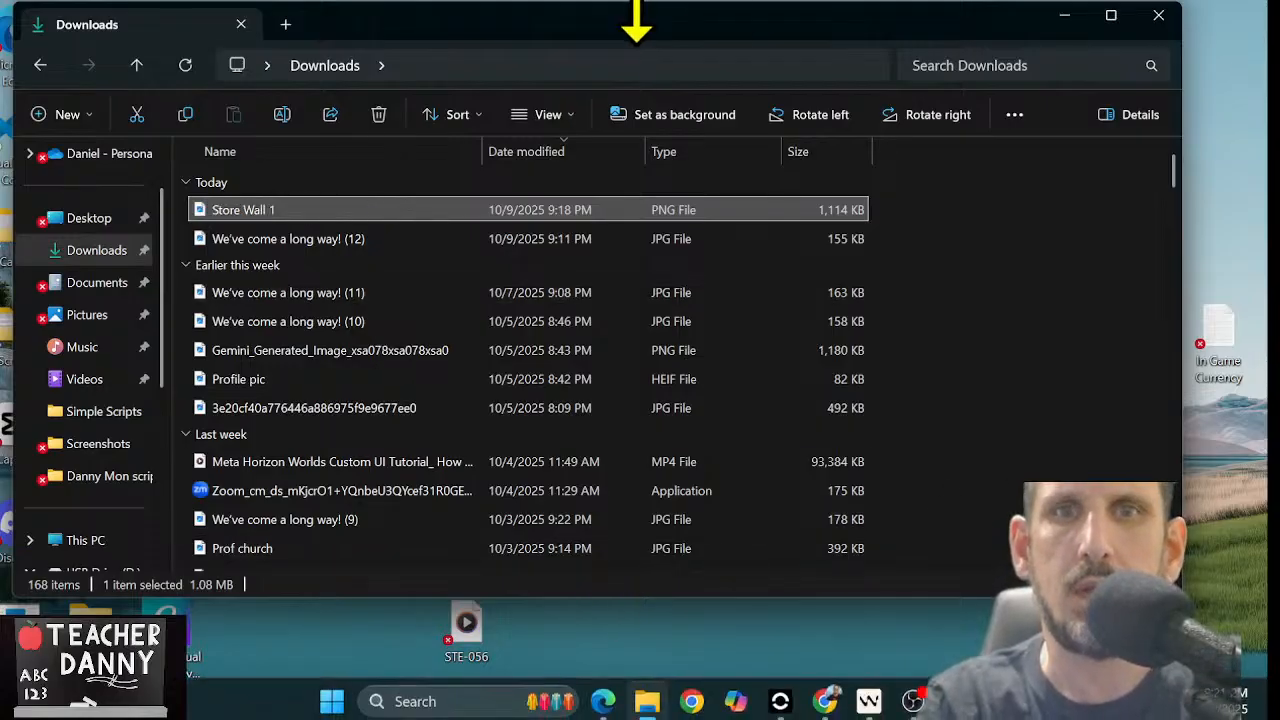
Close the Downloads window and switch back to the Danny Mon world in Worlds Desktop Editor
click(1158, 15)
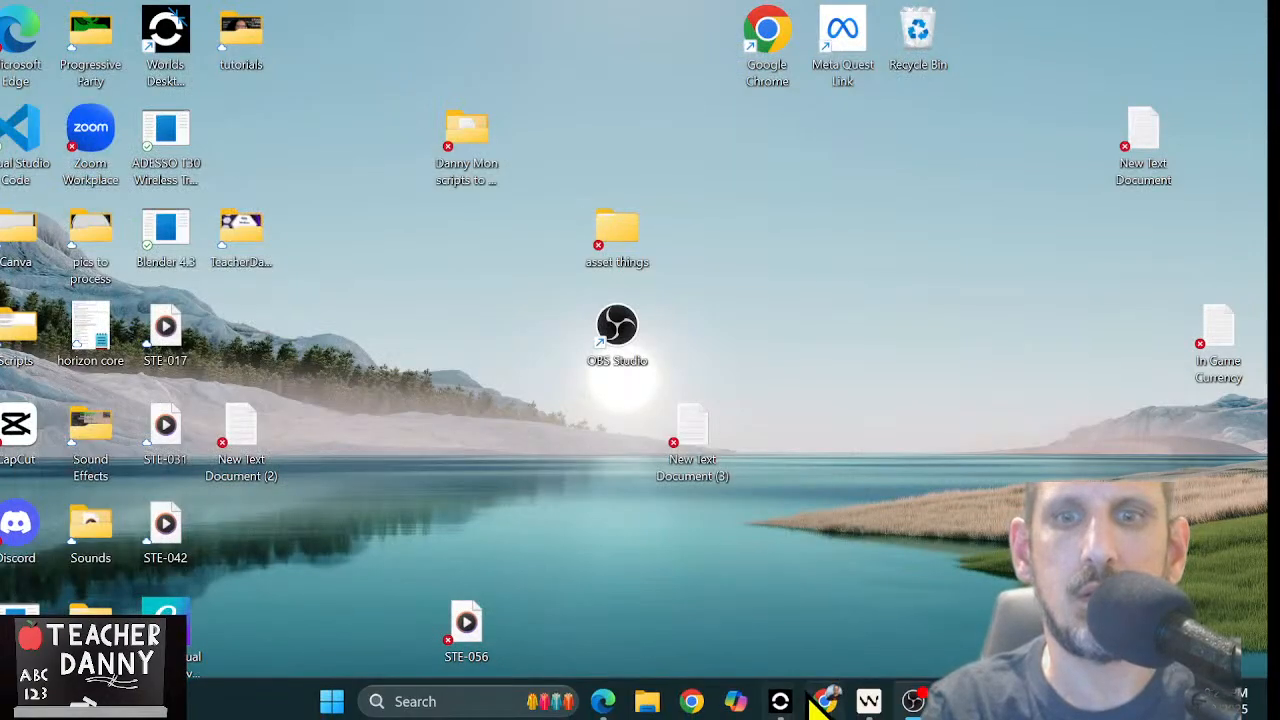
mouse_move(793, 703)
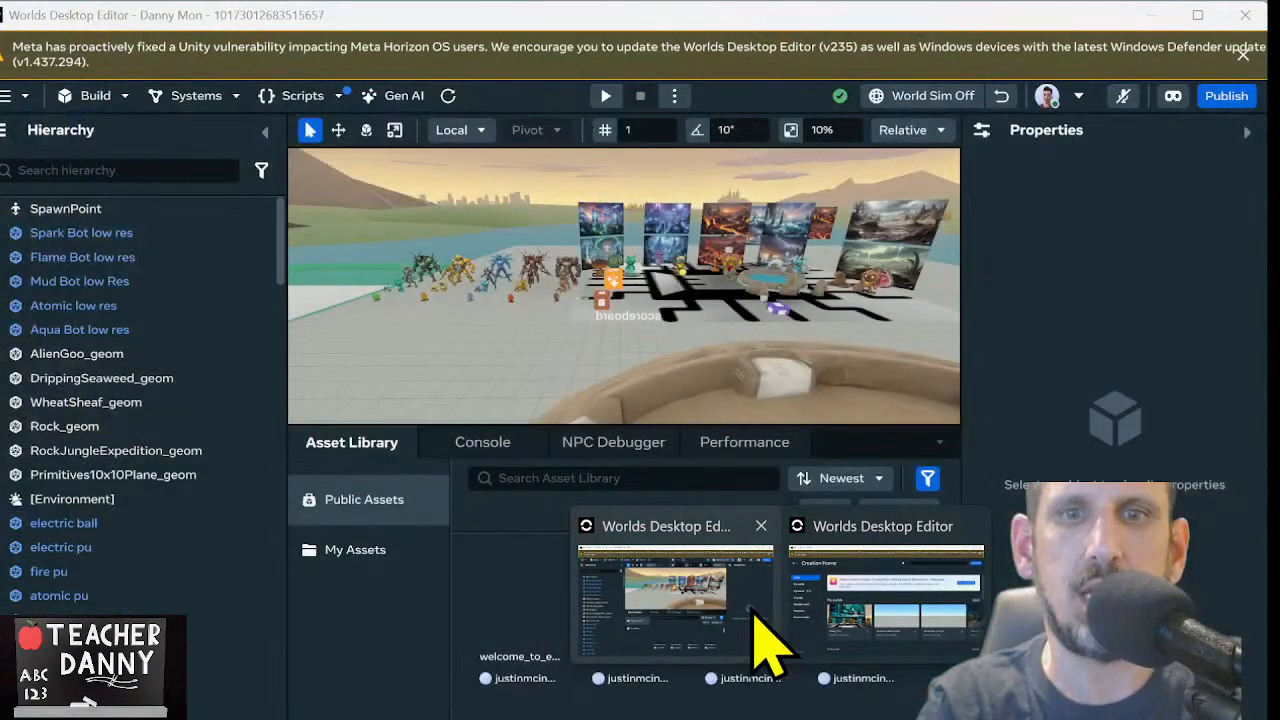
click(760, 638)
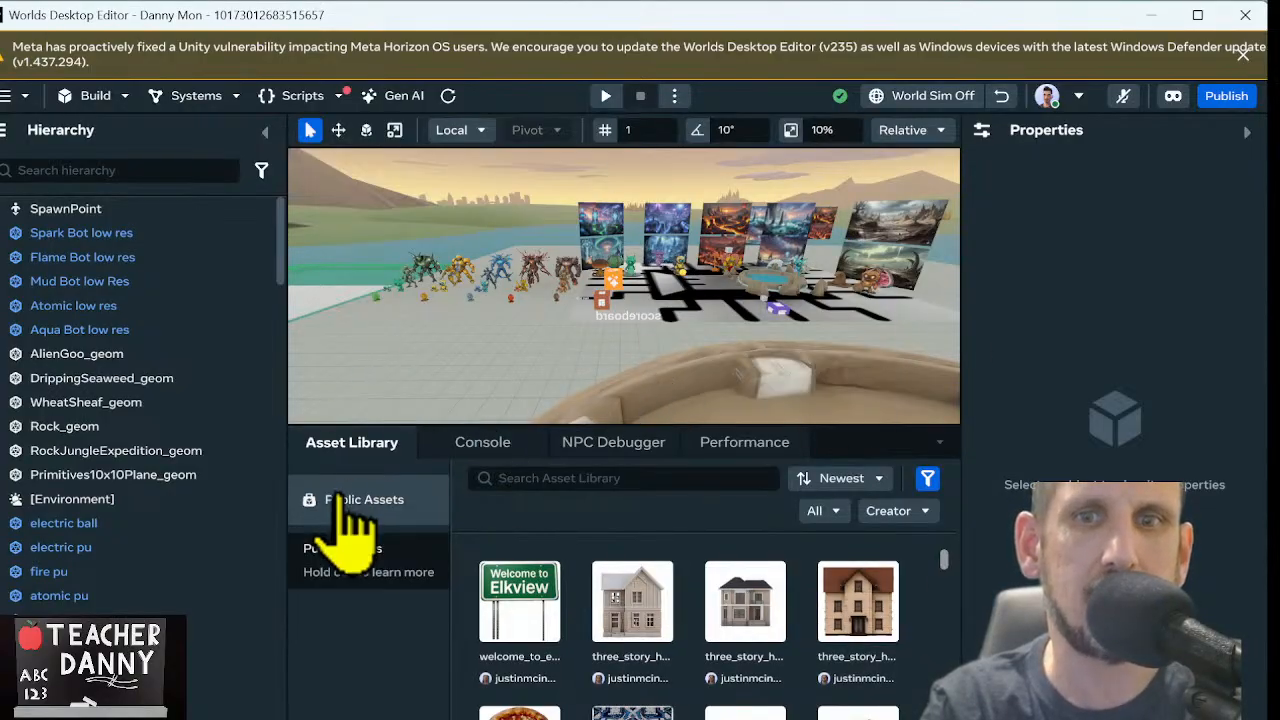
Start a new texture import in My Assets and bring up the file chooser
click(352, 556)
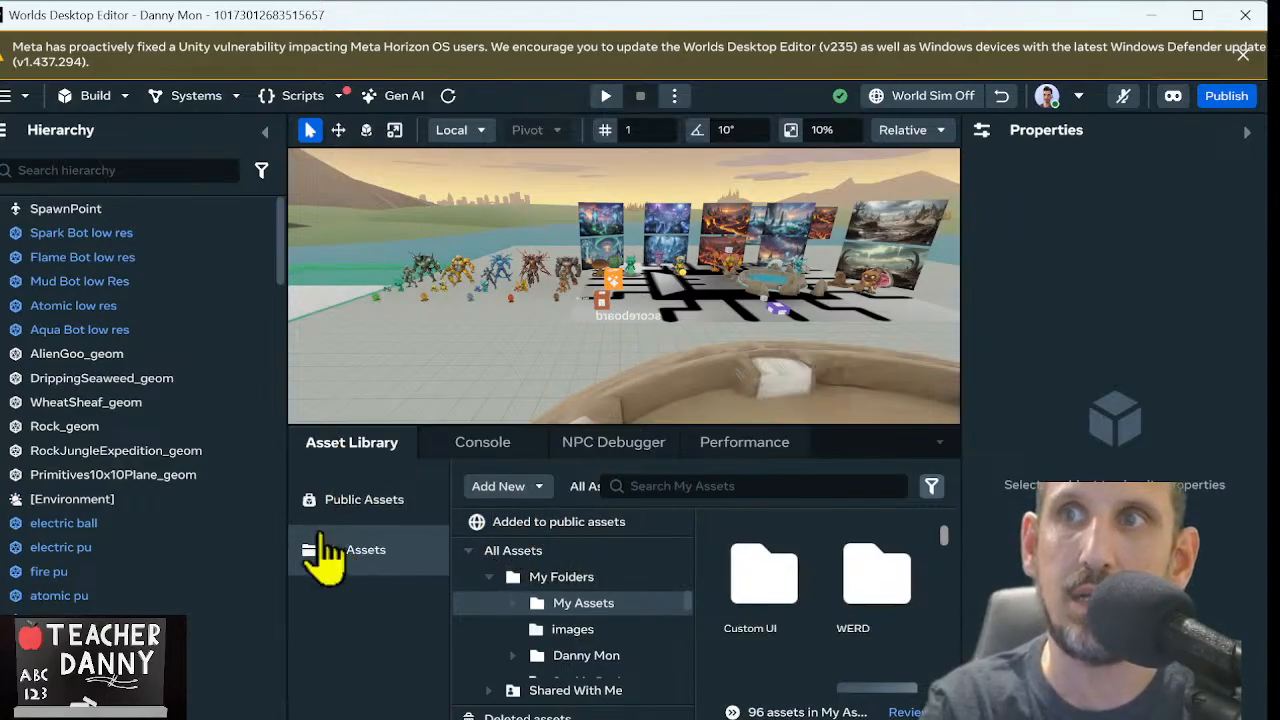
click(510, 488)
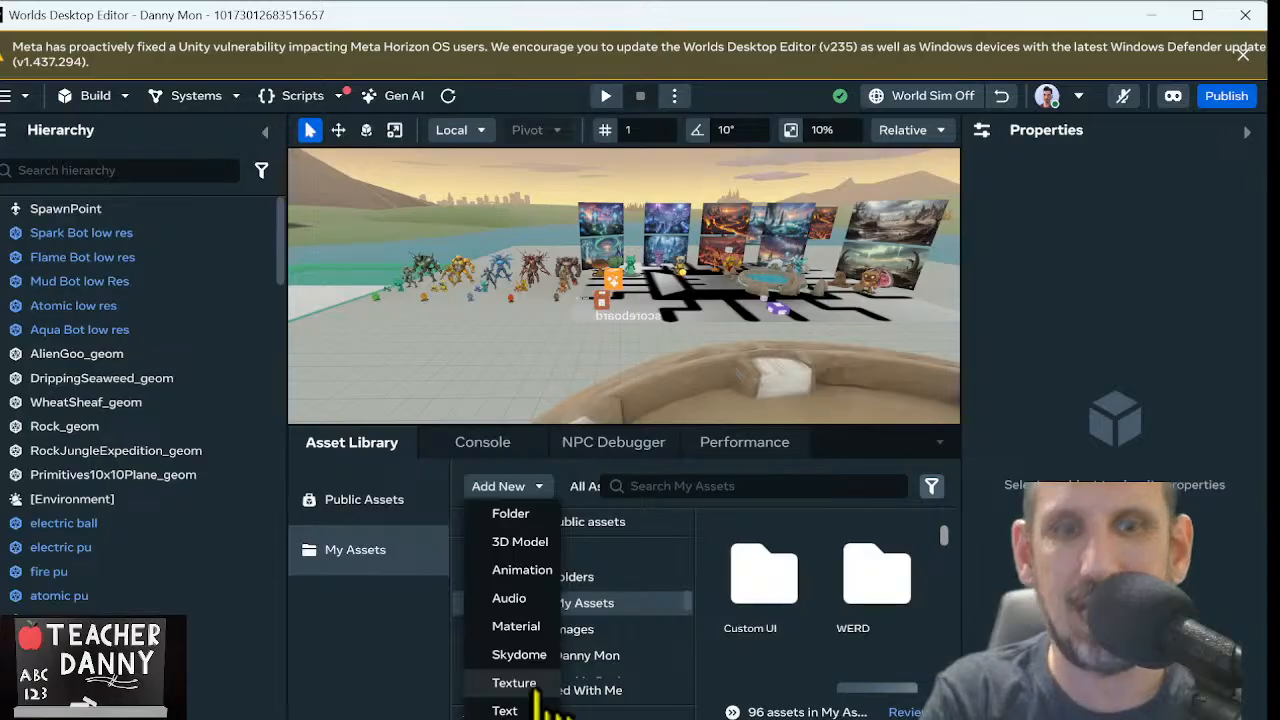
click(537, 690)
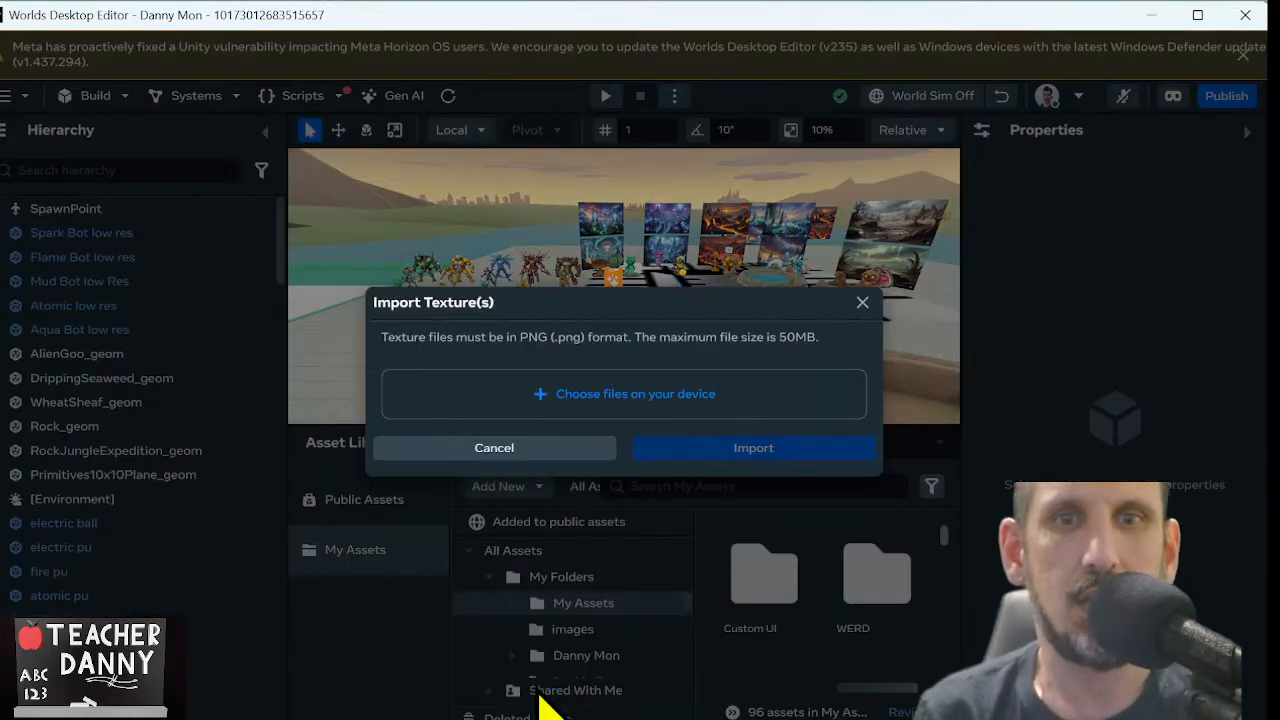
click(652, 377)
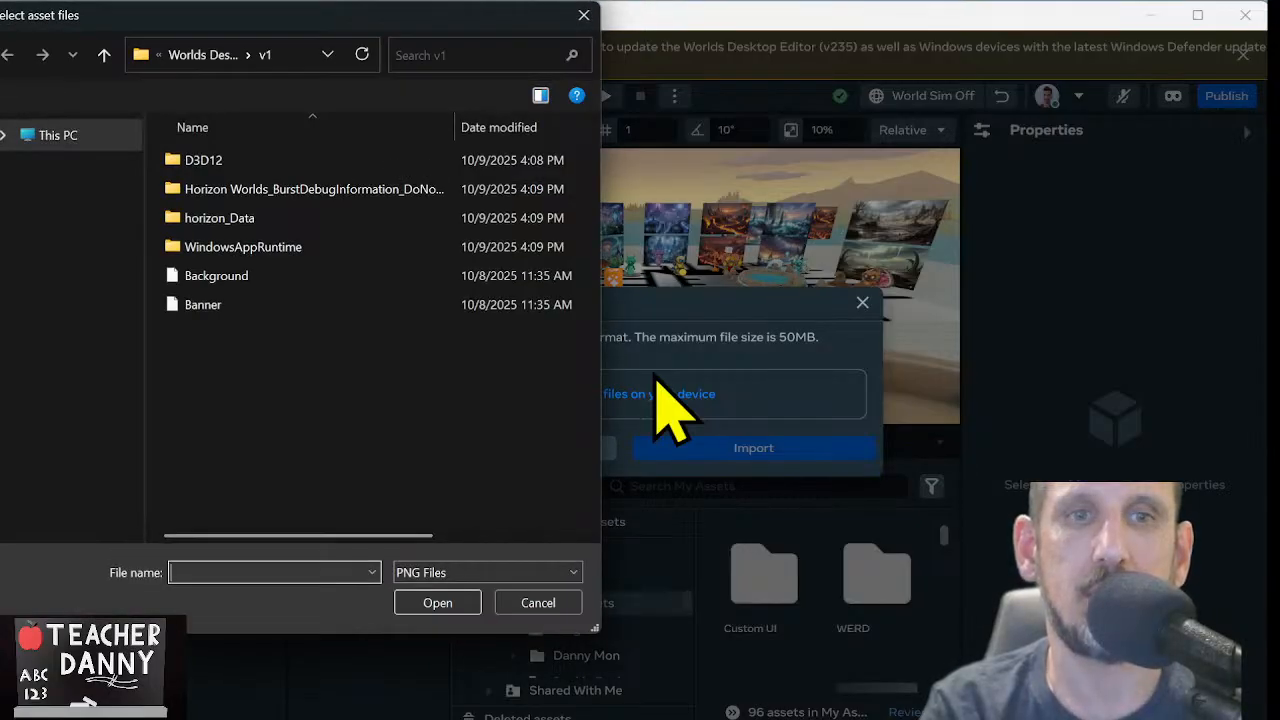
Select Store Wall 1 from the Downloads folder, import it as a texture and locate it in My Assets
scroll(75, 280, down, 3)
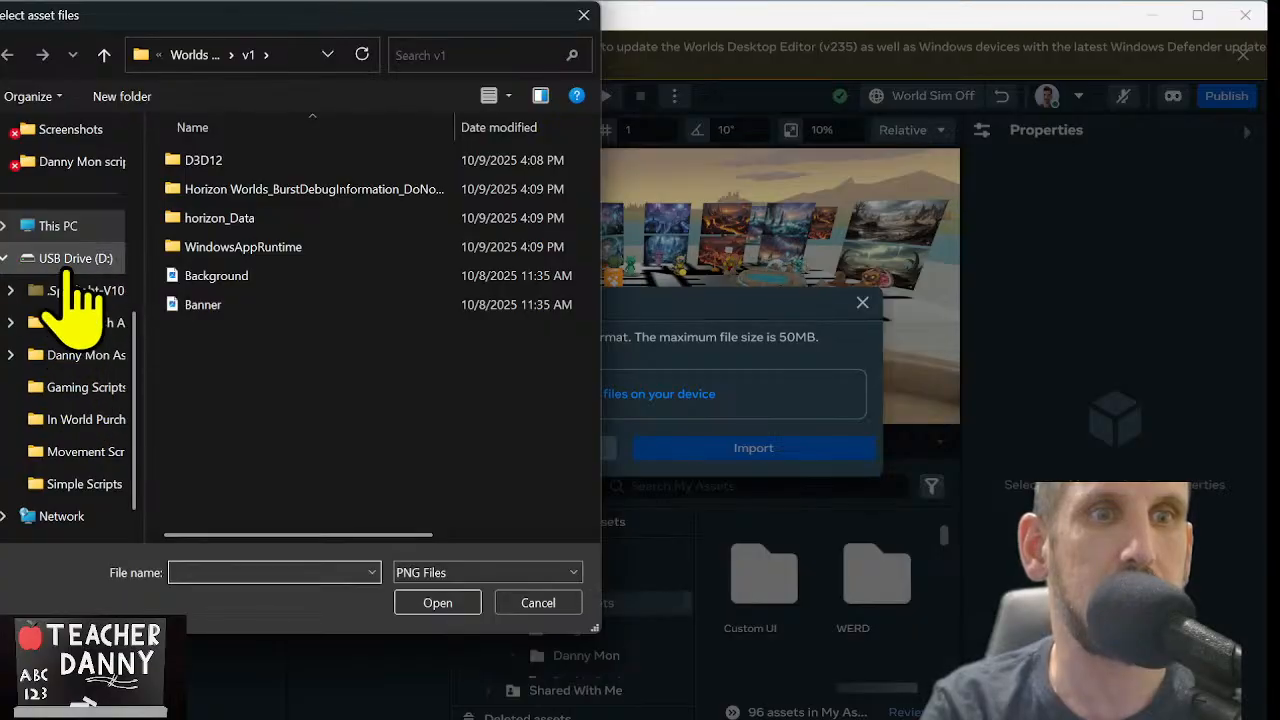
scroll(75, 280, up, 5)
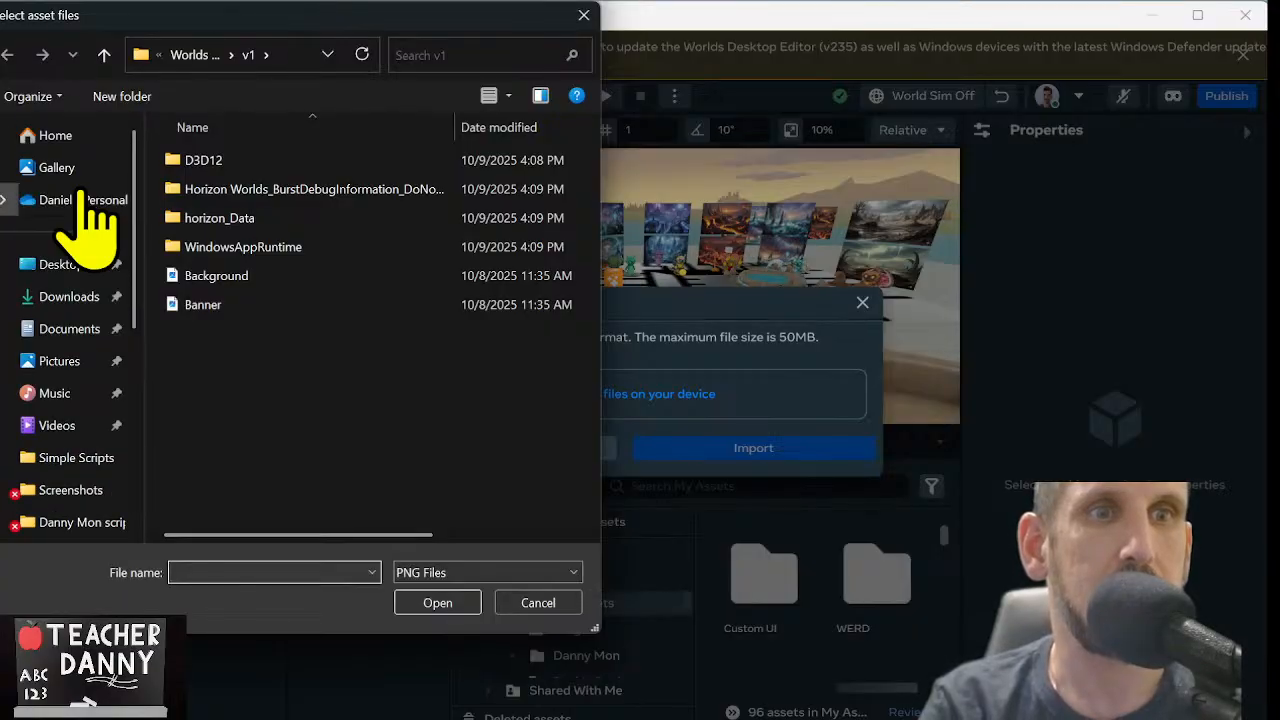
click(72, 306)
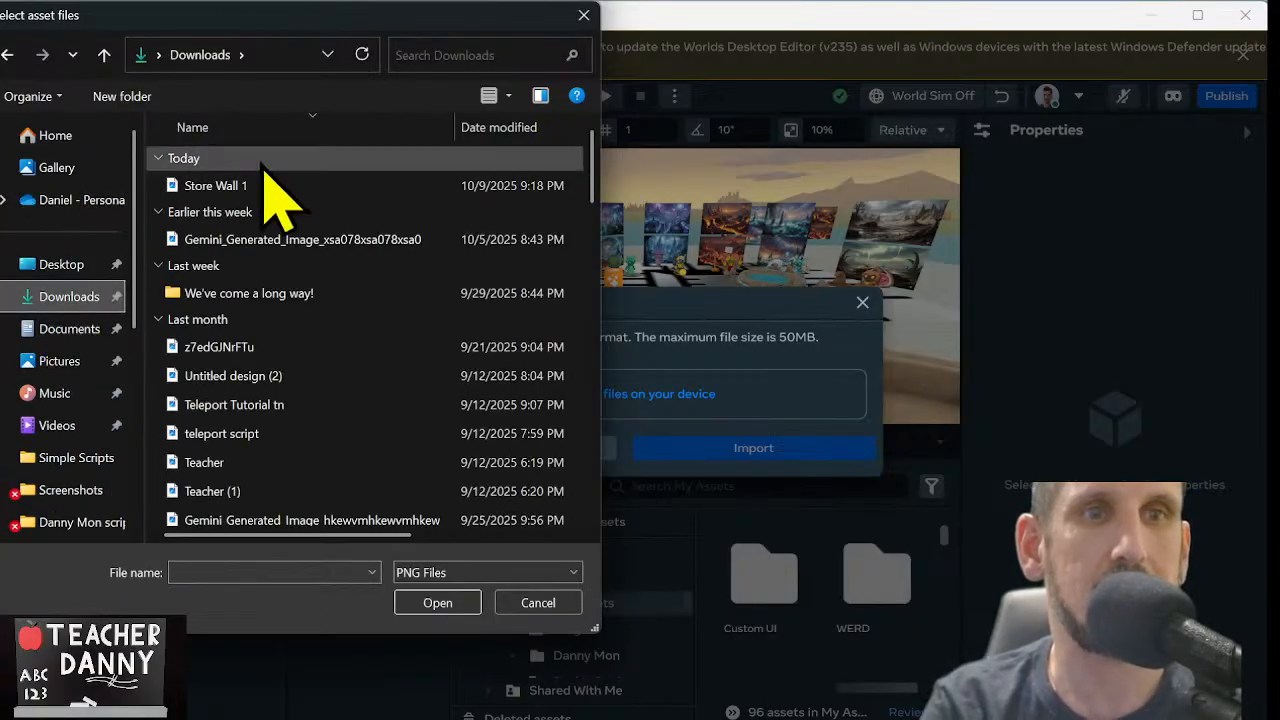
double_click(262, 196)
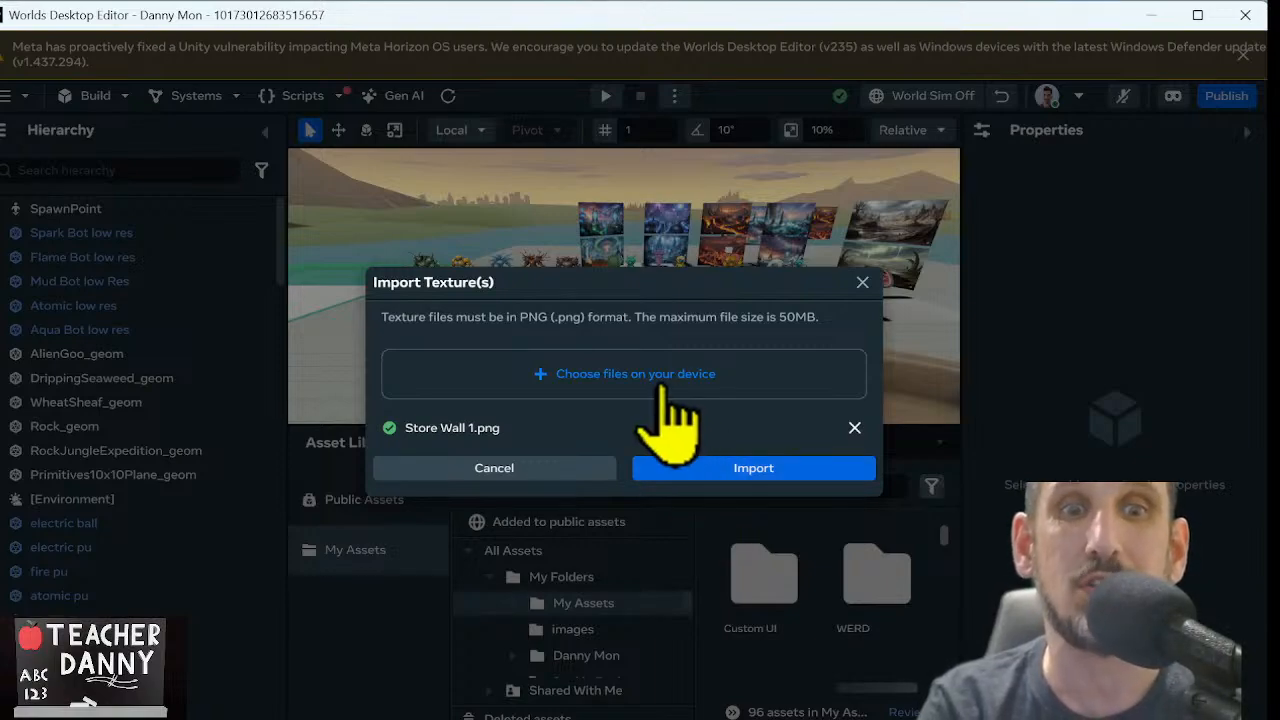
click(680, 468)
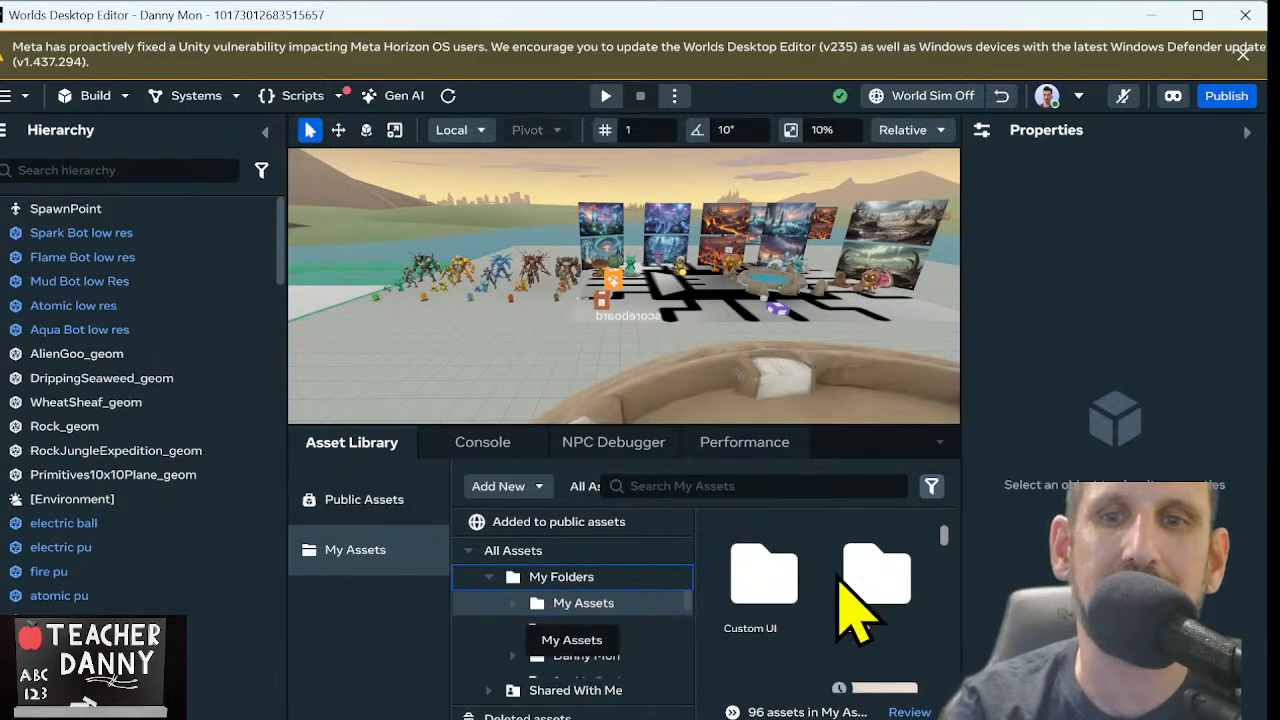
drag(943, 537, 943, 546)
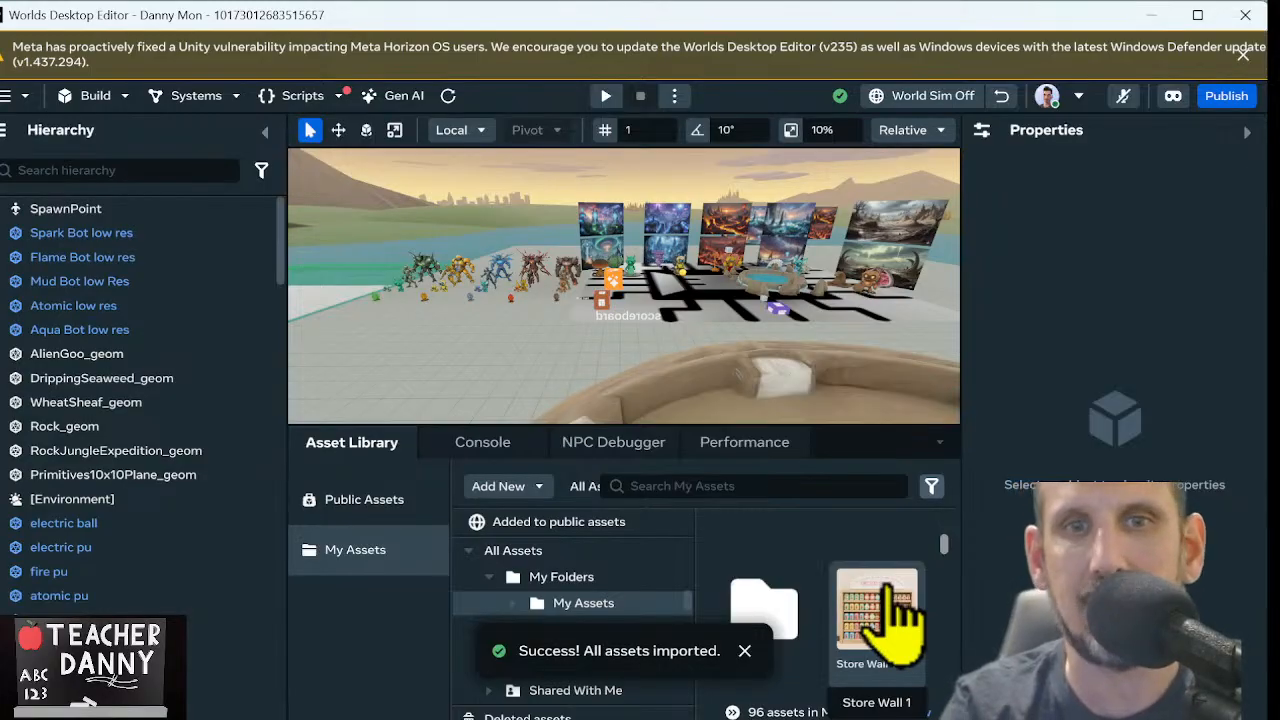
drag(900, 615, 378, 288)
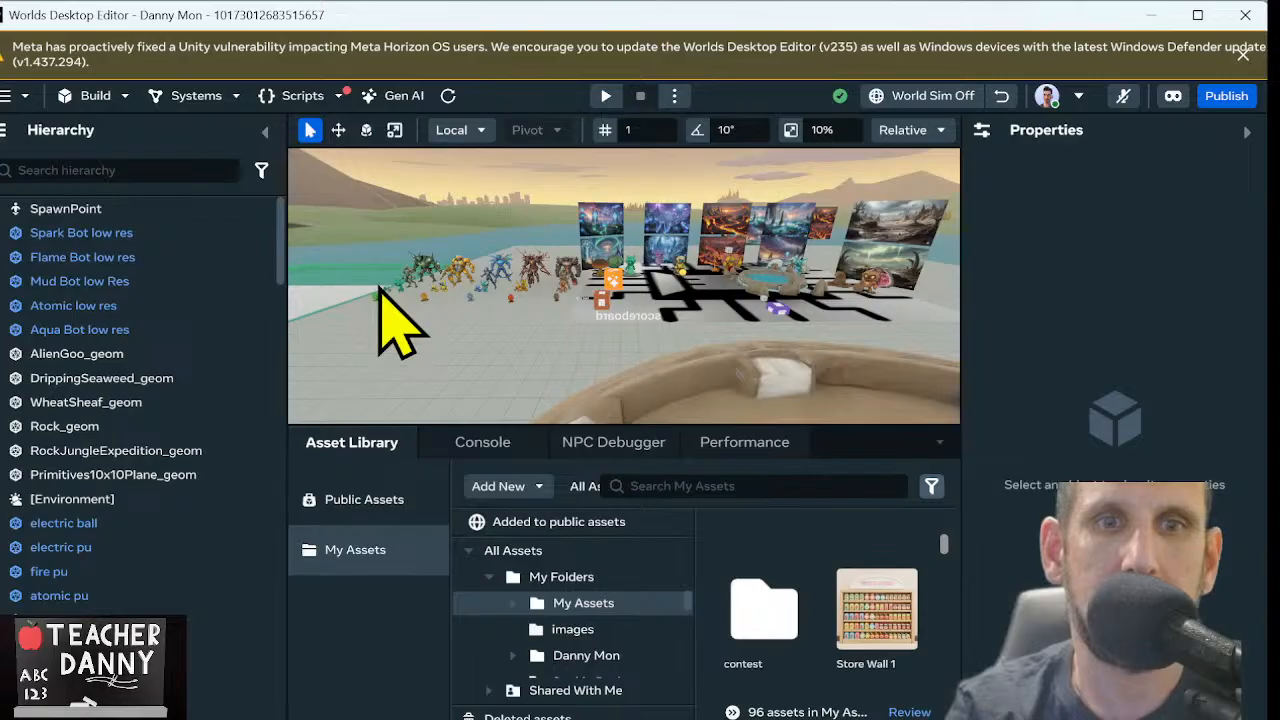
right_drag(536, 190, 488, 316)
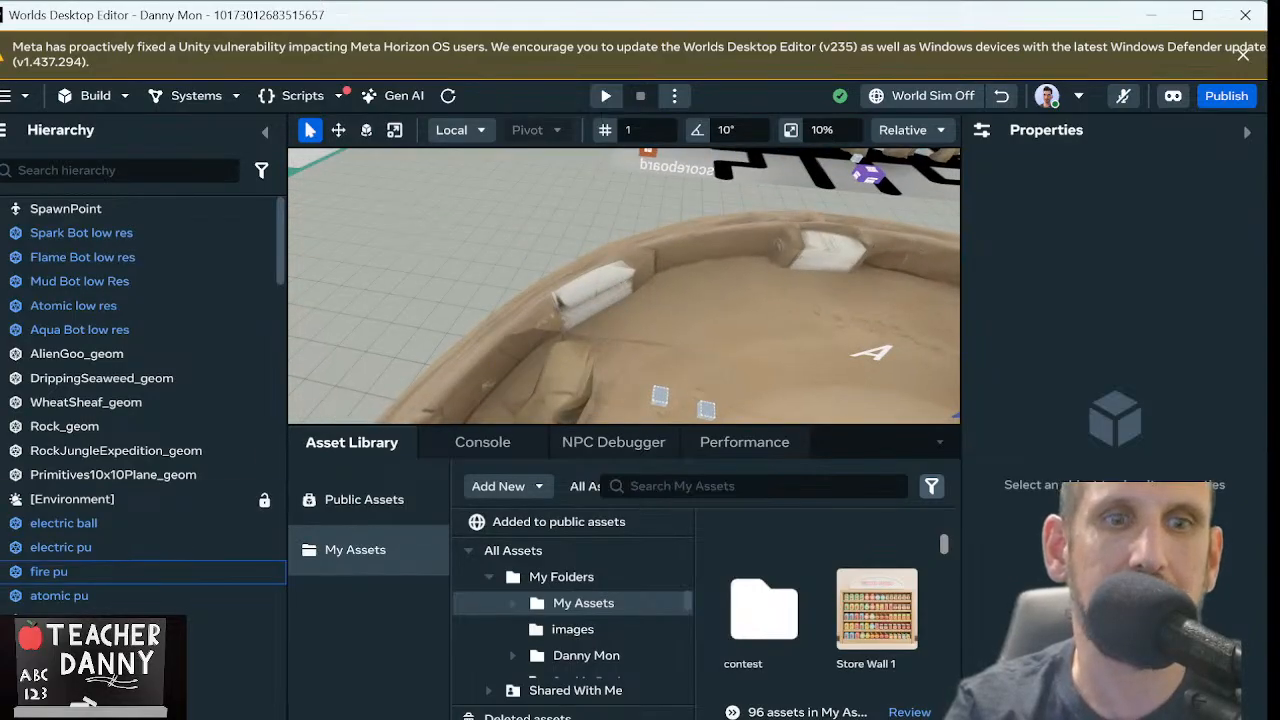
scroll(144, 571, down, 10)
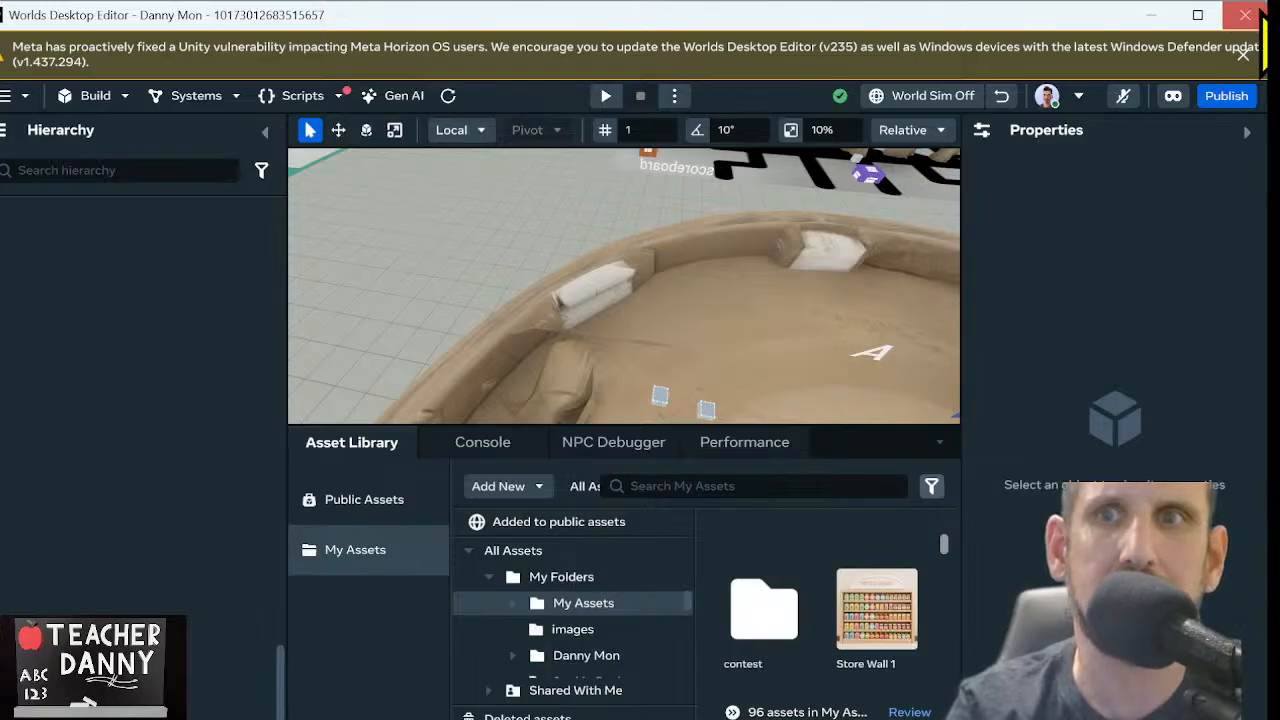
click(1197, 14)
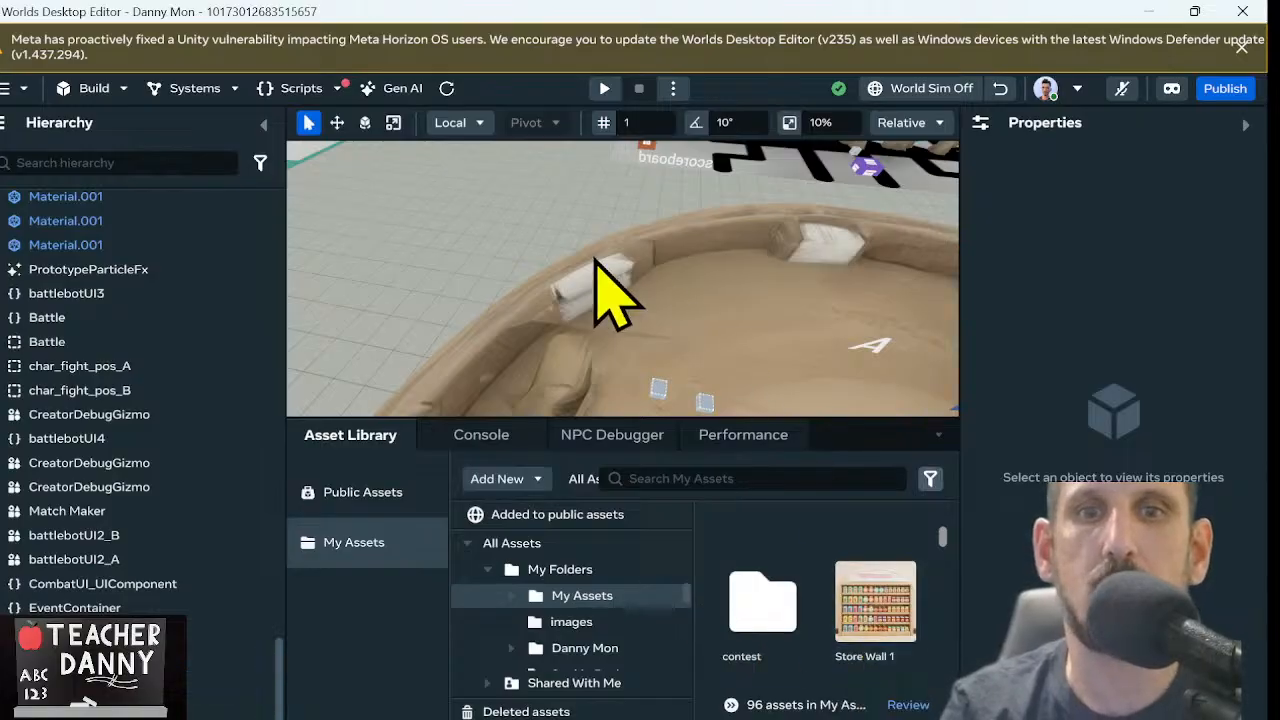
Add a 10 x 10 Plane from the shape library to the world and close the library
right_drag(597, 260, 699, 136)
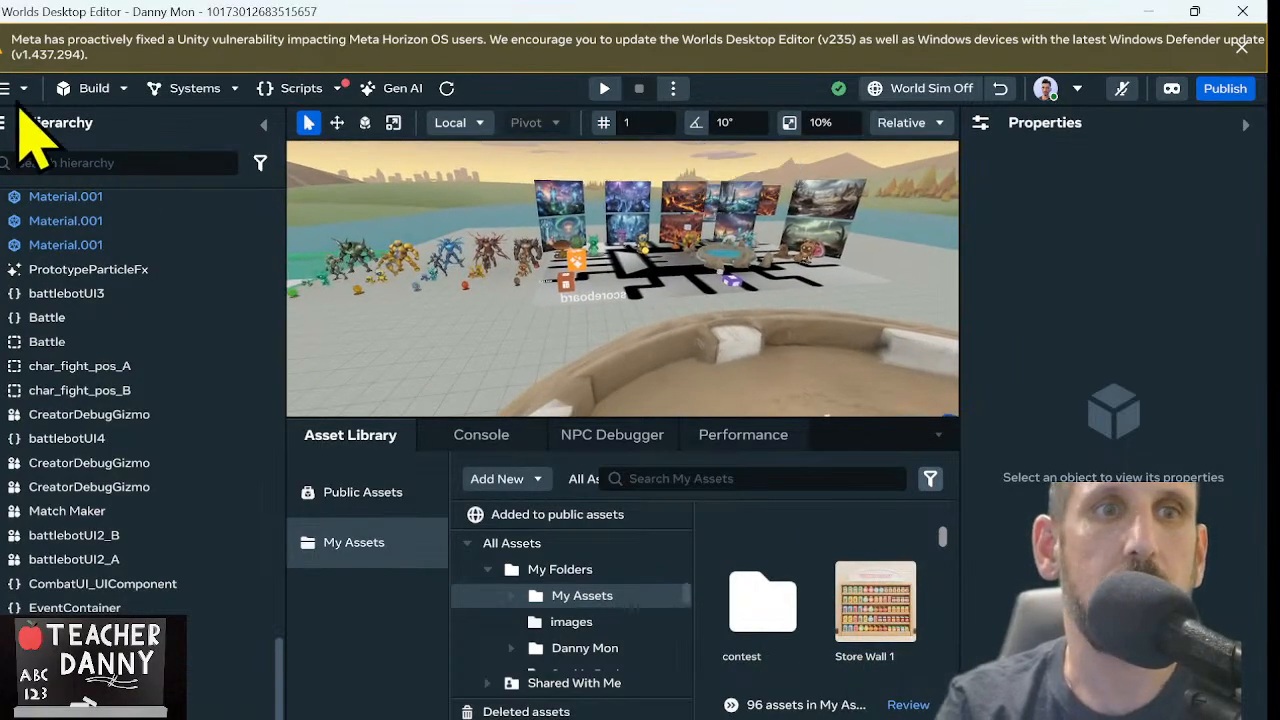
click(80, 92)
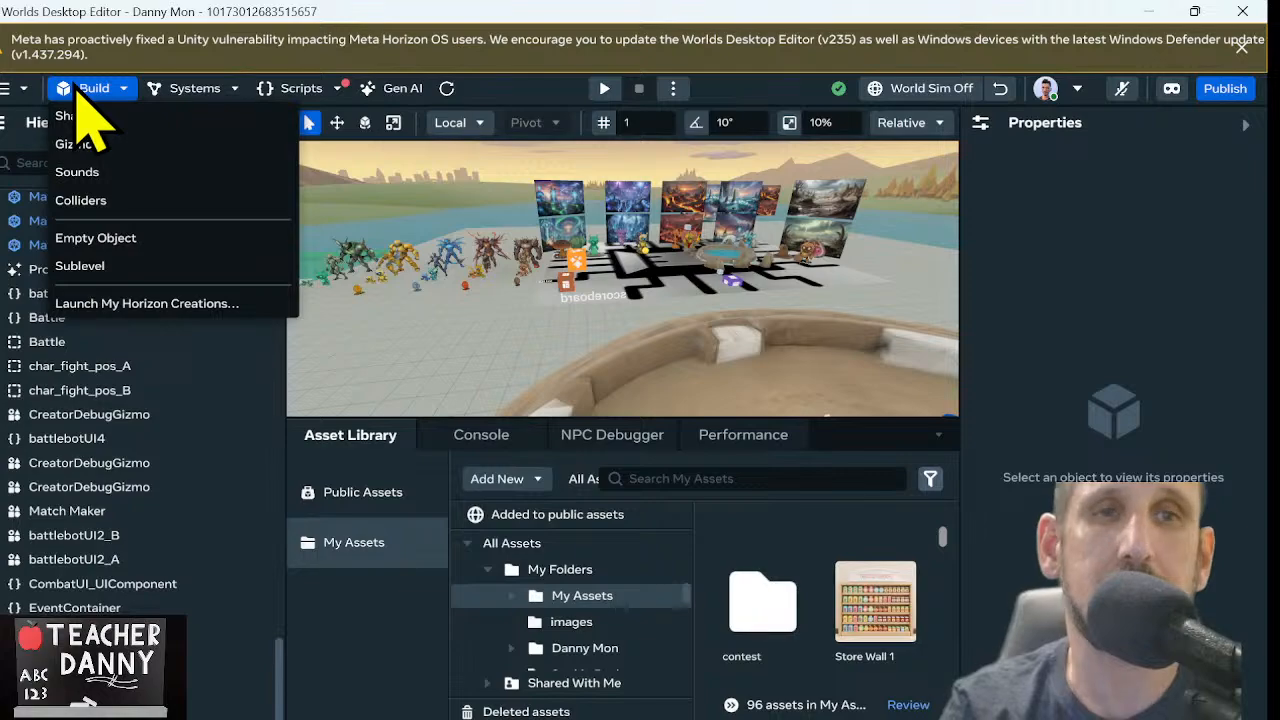
click(142, 116)
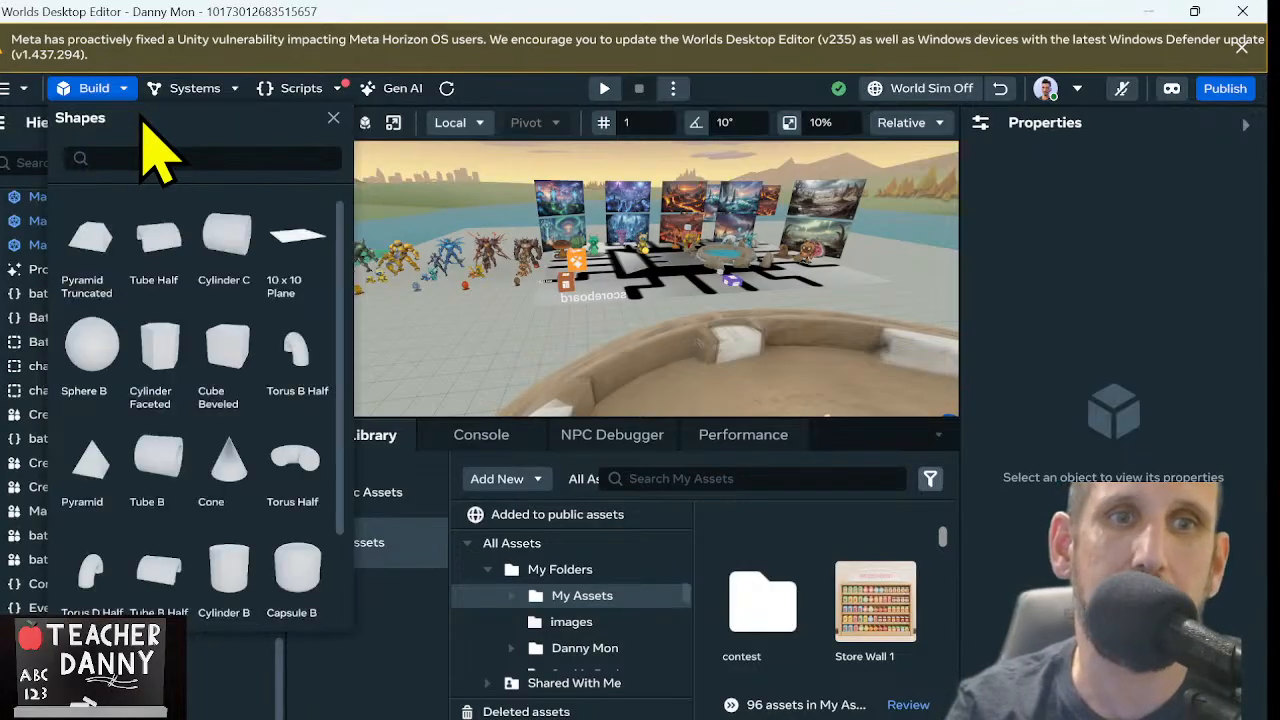
click(304, 263)
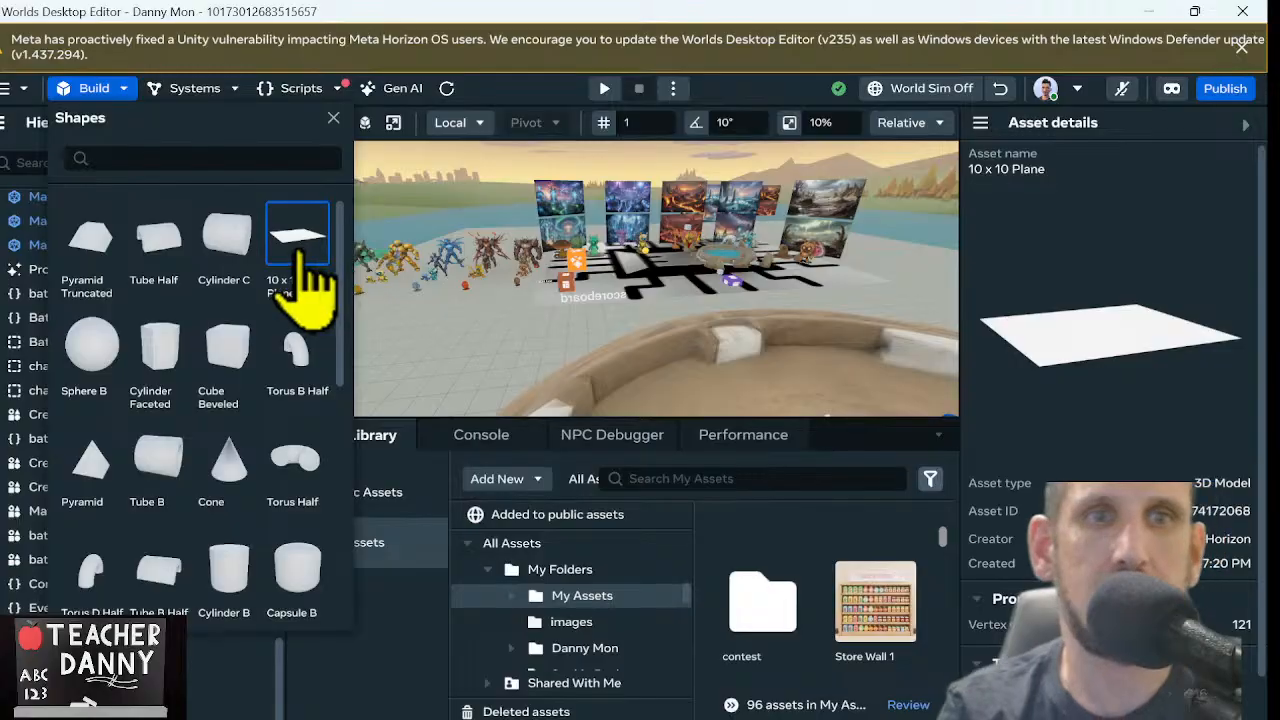
drag(298, 252, 476, 345)
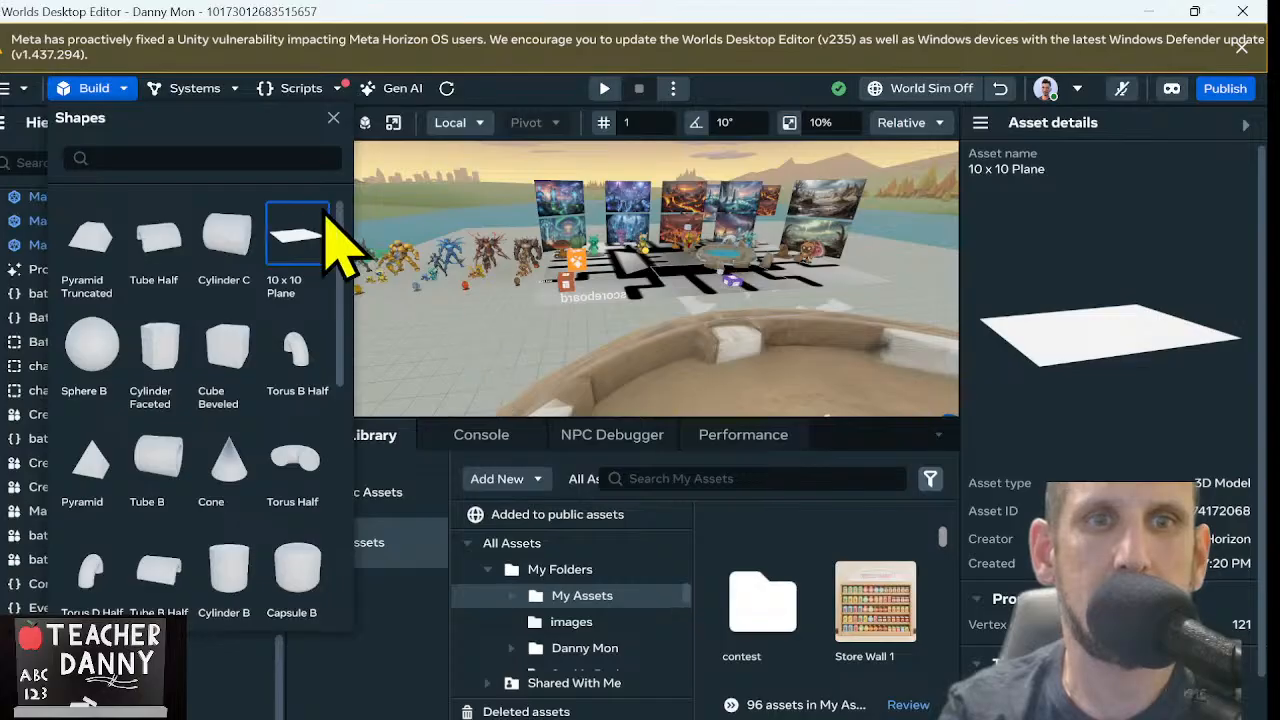
click(296, 250)
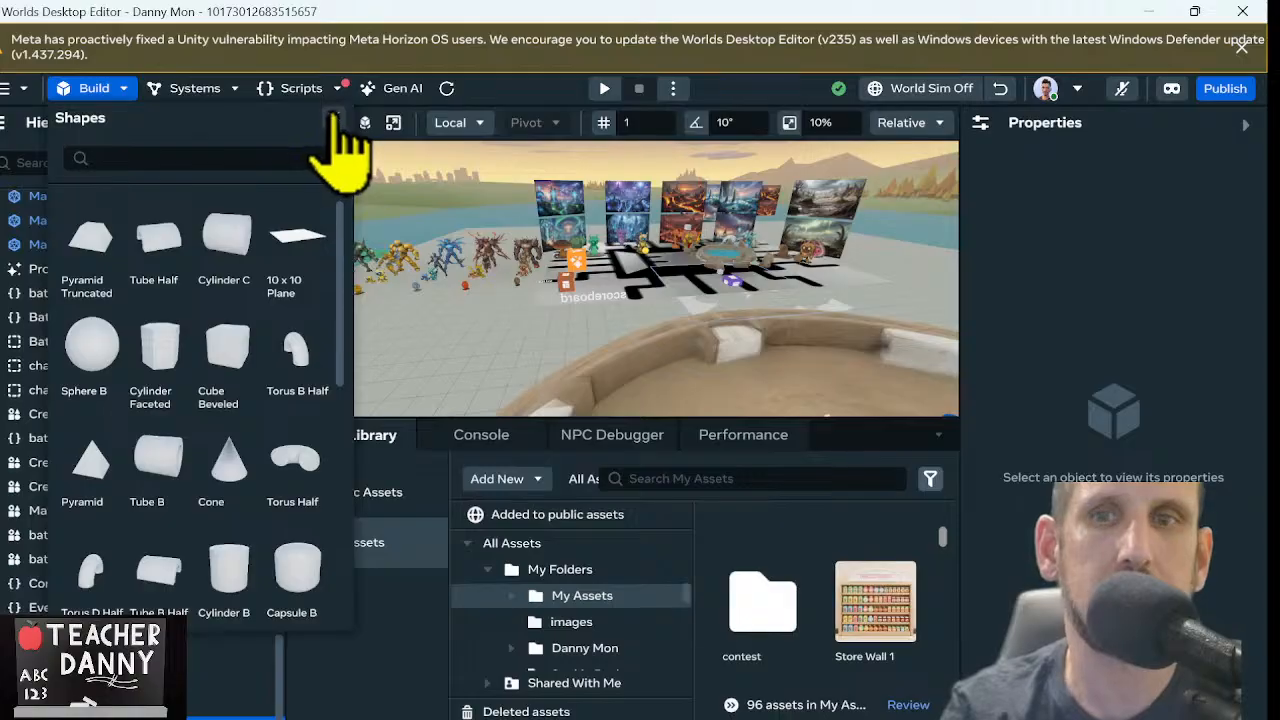
click(333, 117)
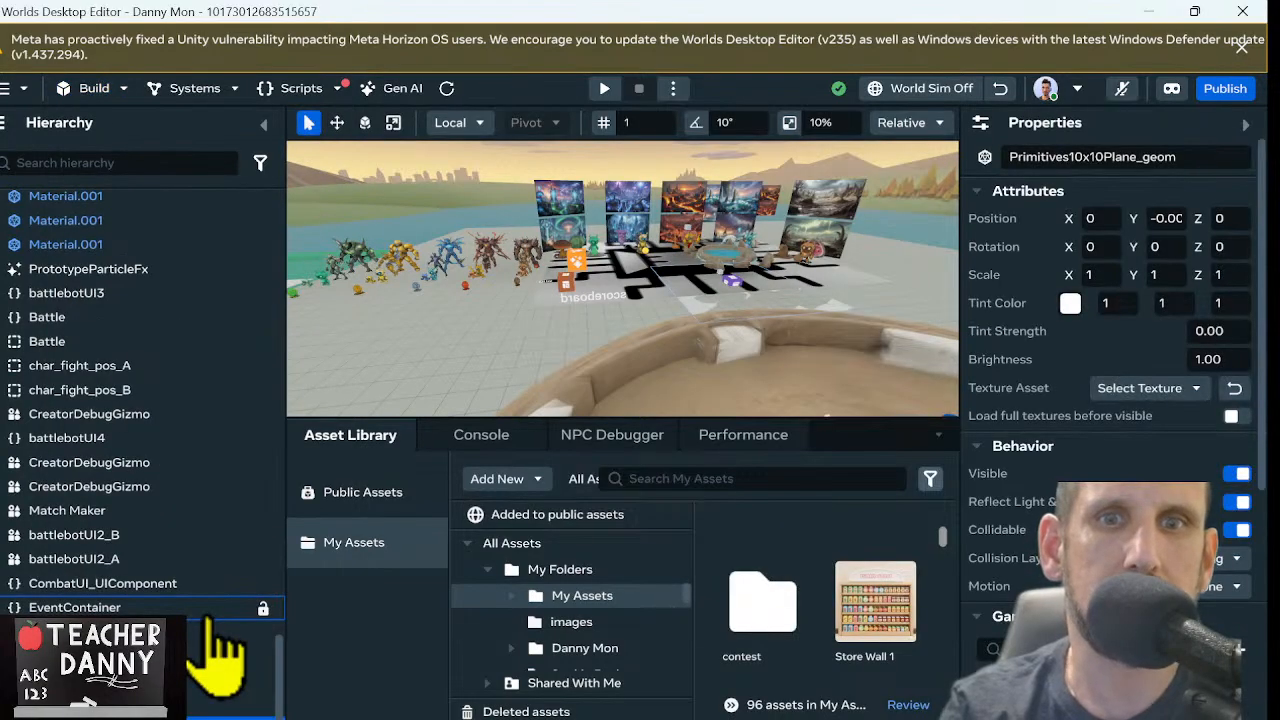
scroll(210, 618, down, 15)
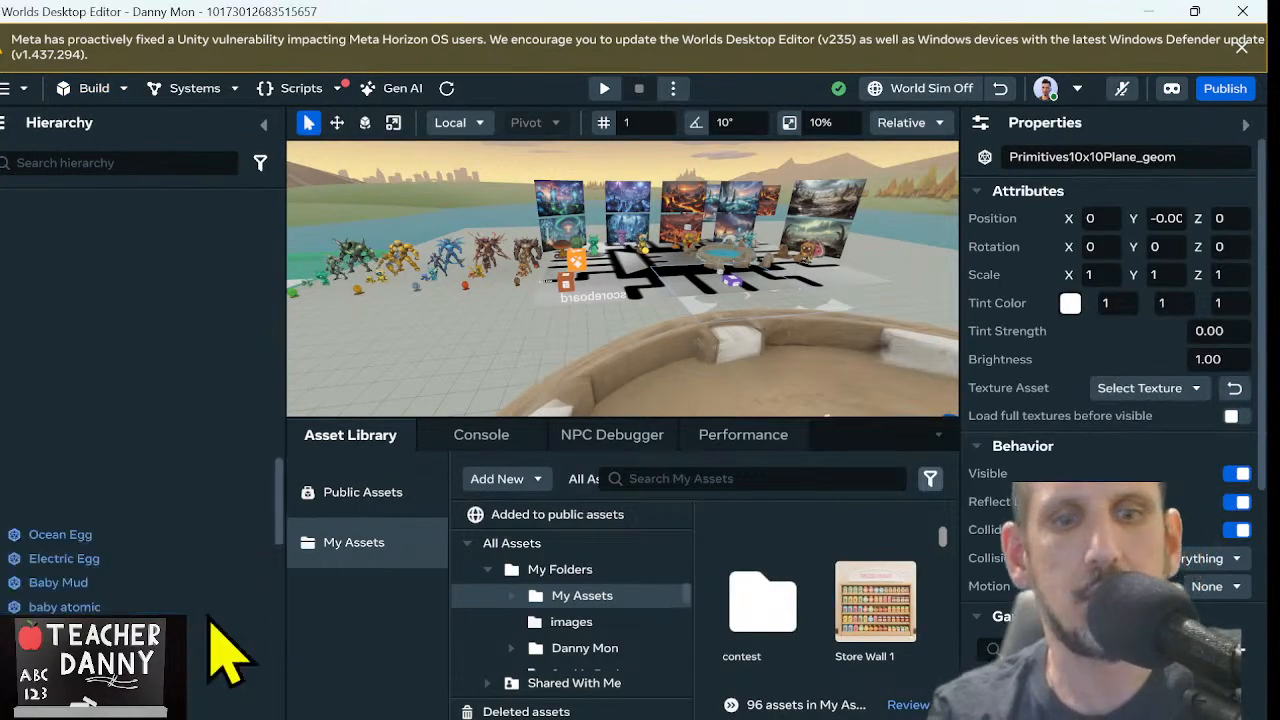
scroll(210, 618, down, 15)
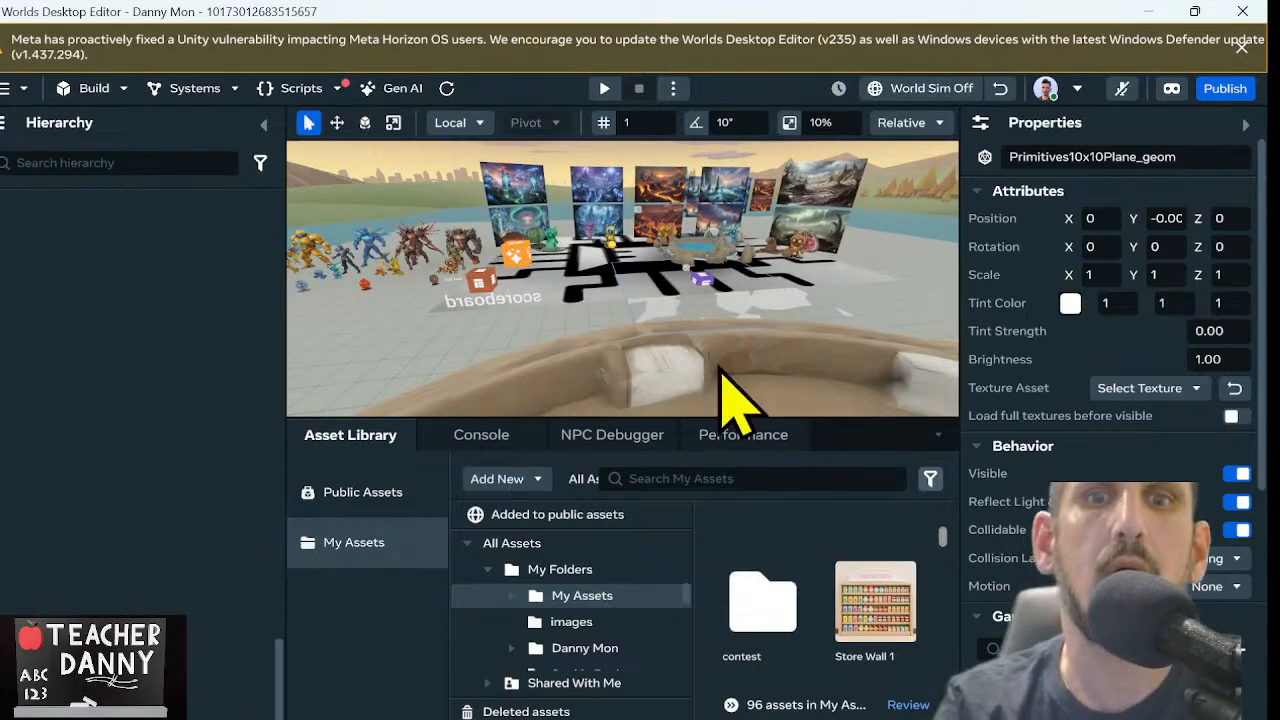
Raise the new plane above the ground to a Y position of about 2.52
key(f)
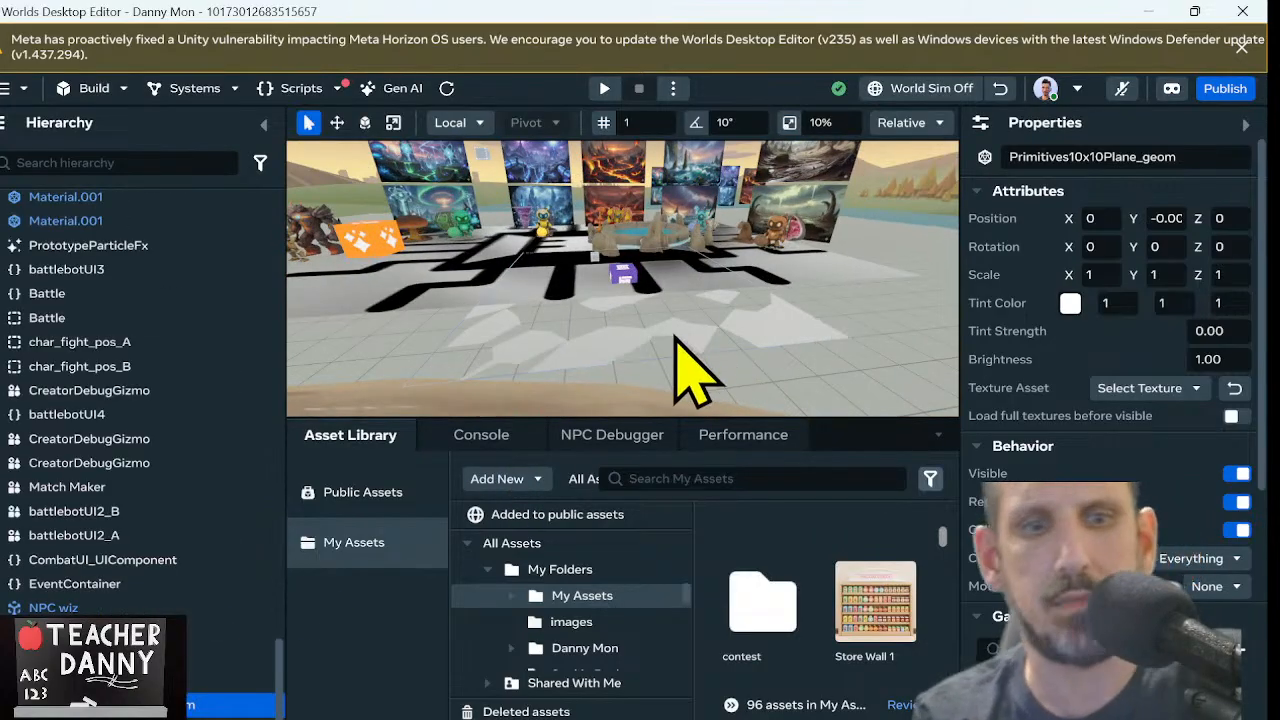
key(w)
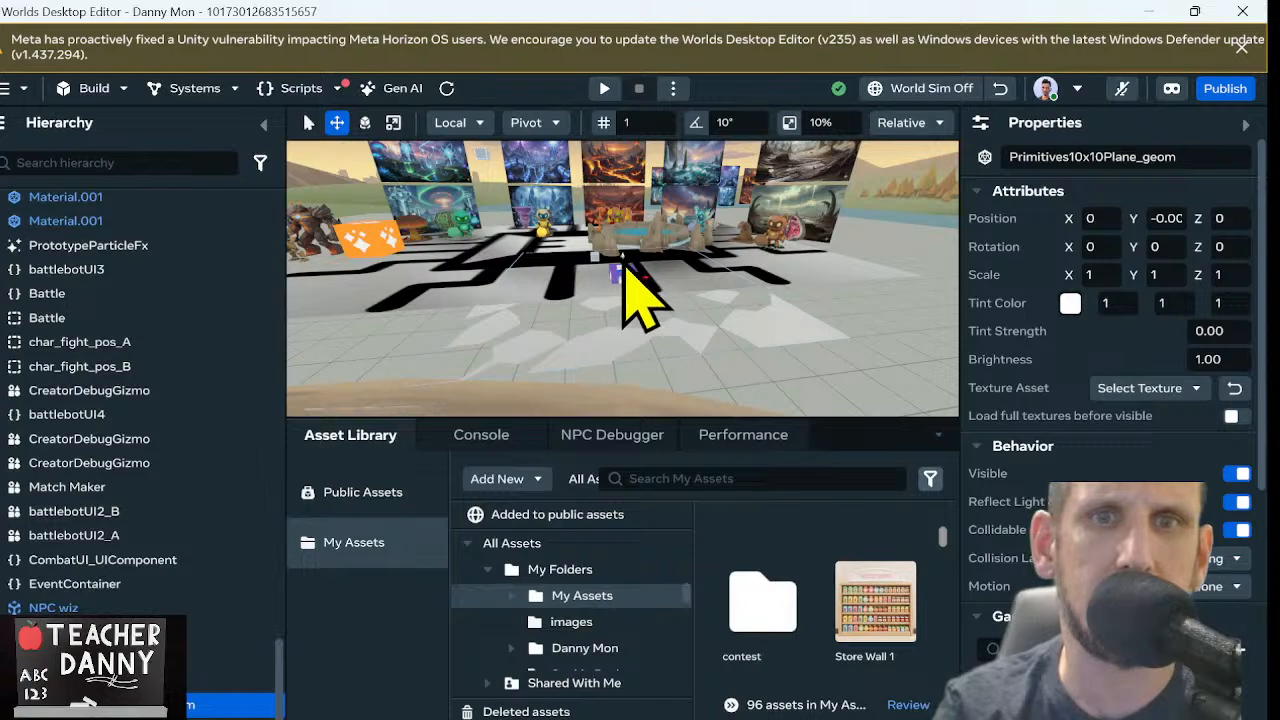
drag(623, 265, 623, 162)
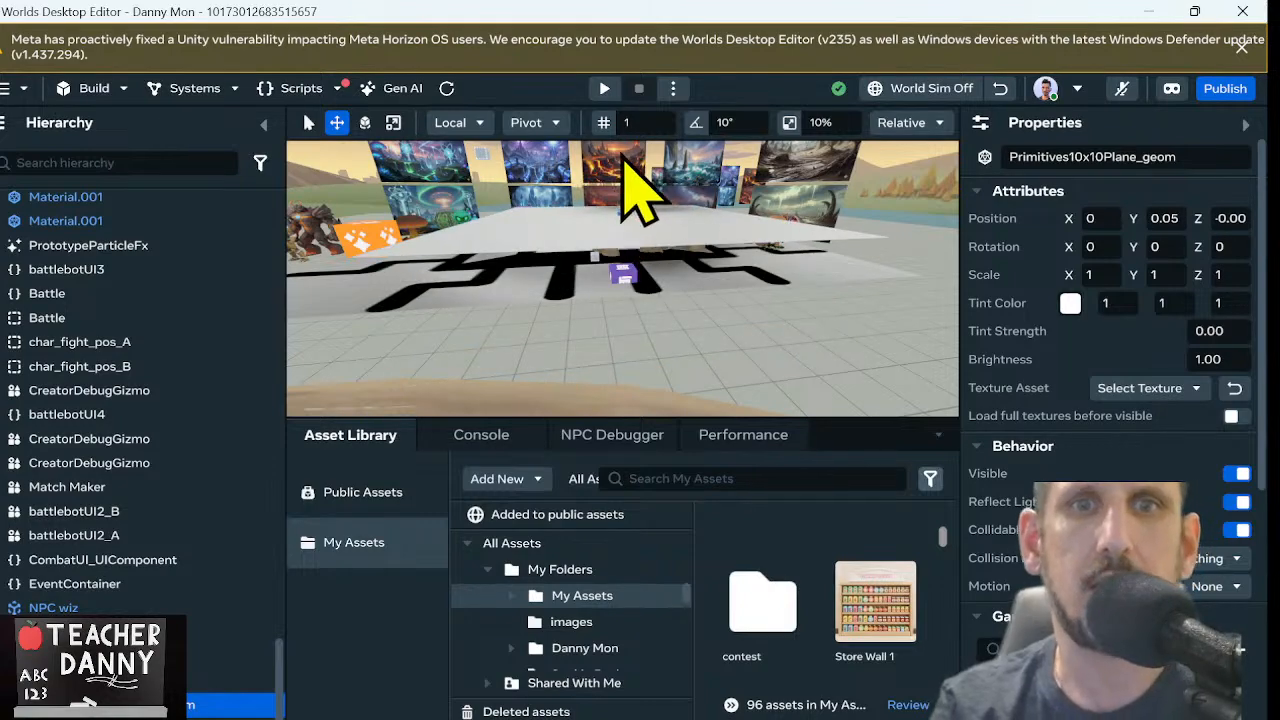
right_drag(623, 158, 625, 258)
scroll(625, 258, down, 10)
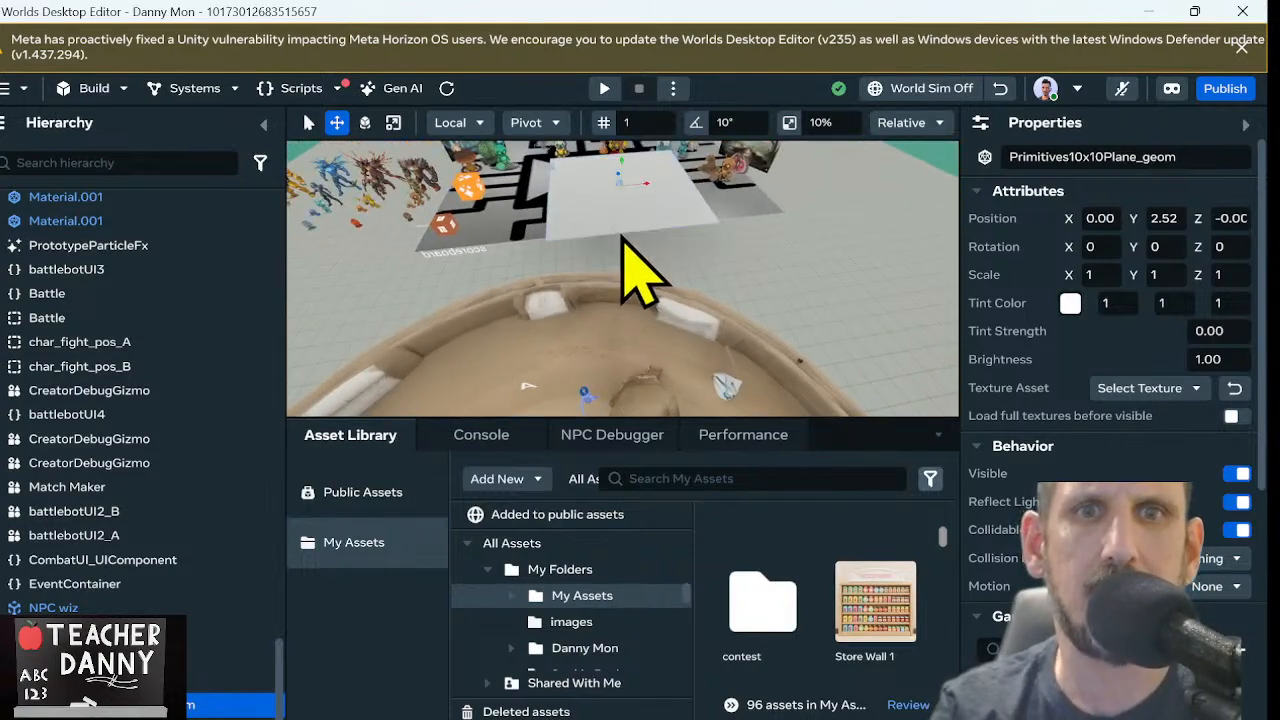
Rotate the plane upright like a wall, to 270 degrees around its X axis
key(f)
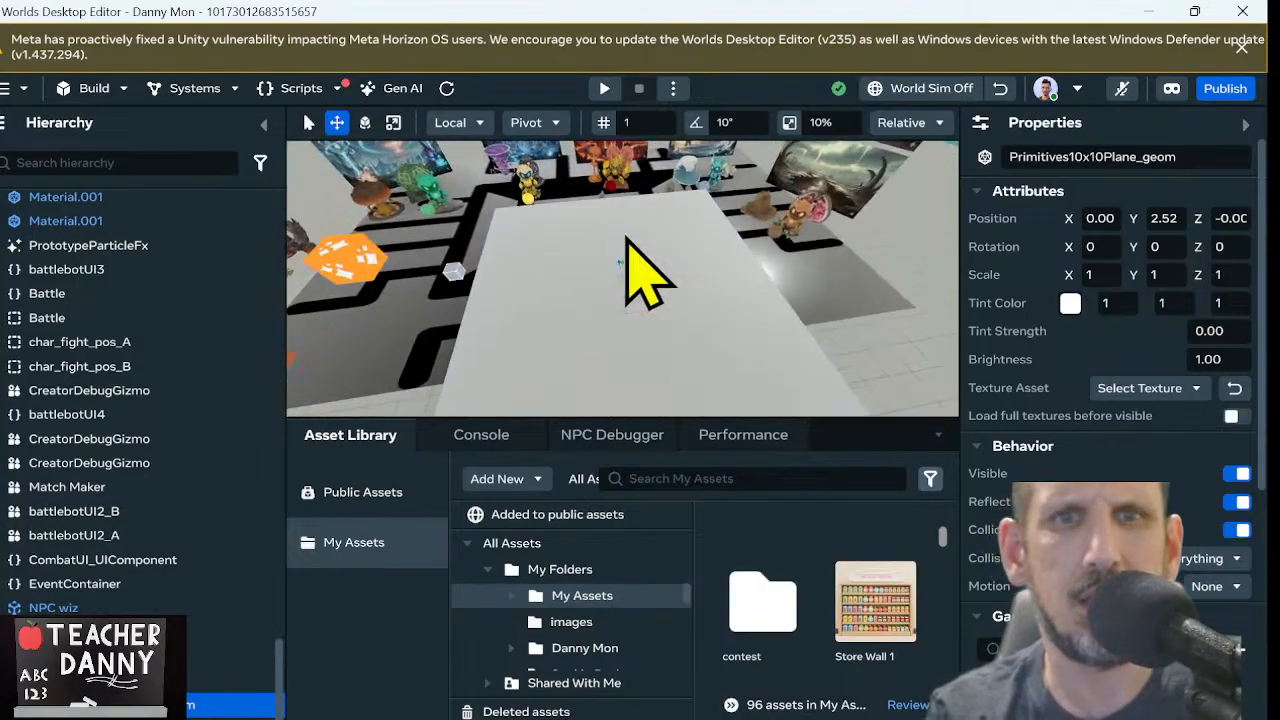
key(e)
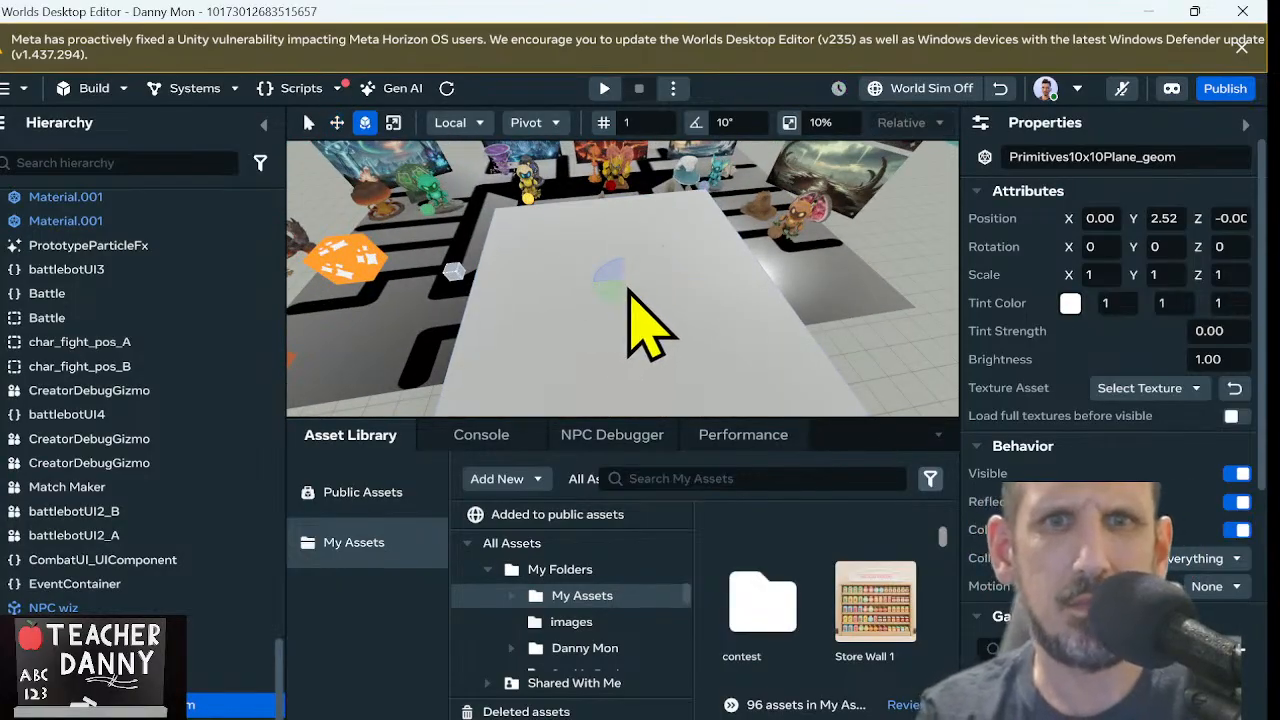
key(a)
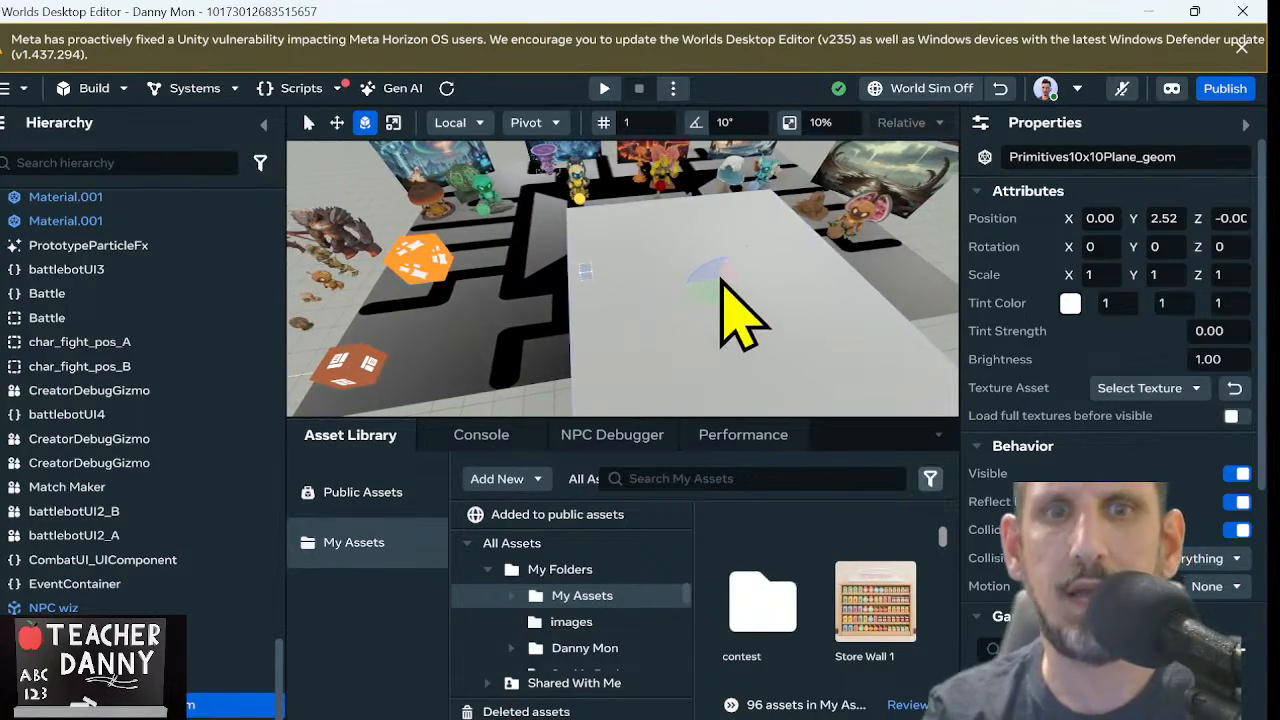
drag(720, 281, 739, 350)
scroll(736, 322, down, 2)
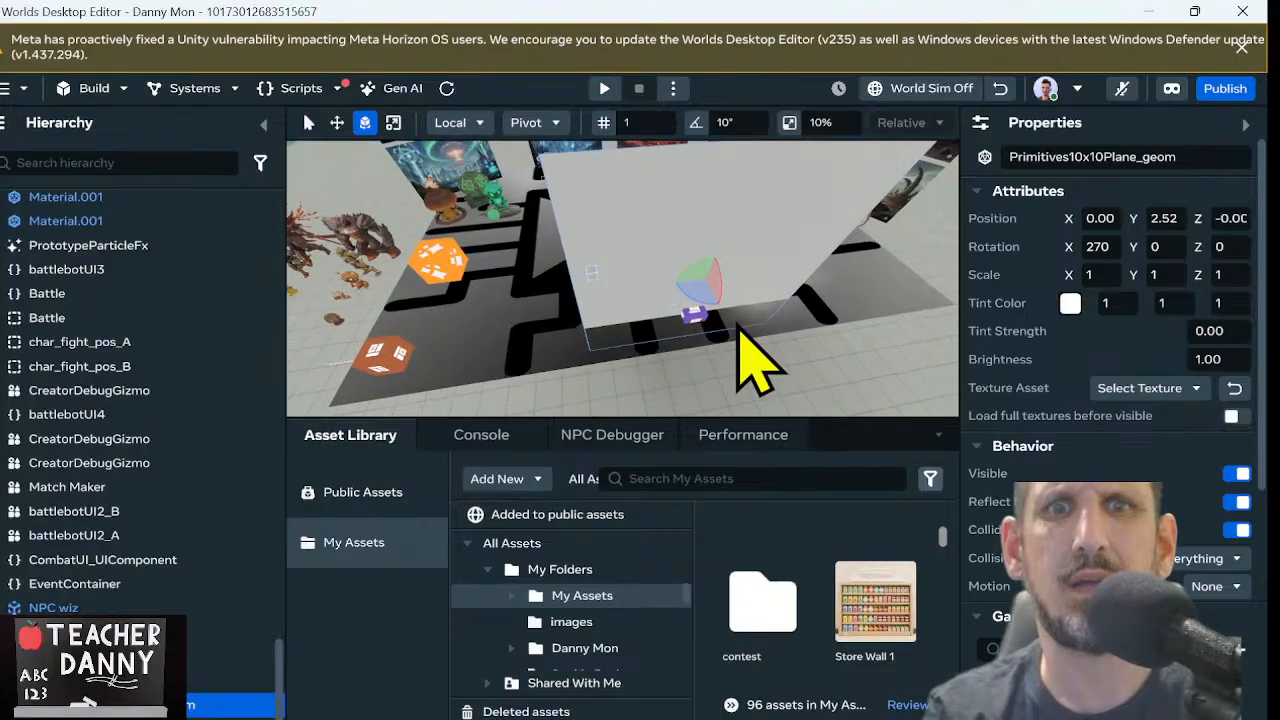
Lift the upright plane to a Y position of about 5.07 so its lower edge clears the floor
right_drag(736, 322, 667, 164)
scroll(667, 164, down, 5)
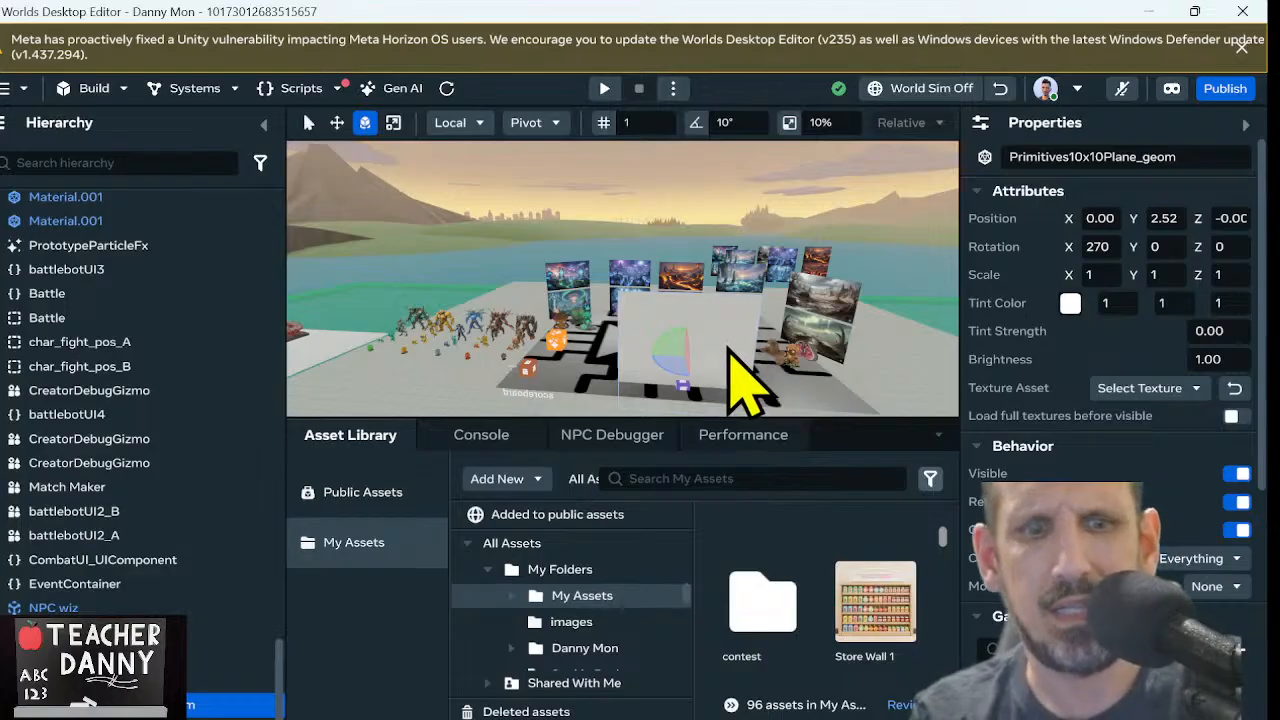
key(w)
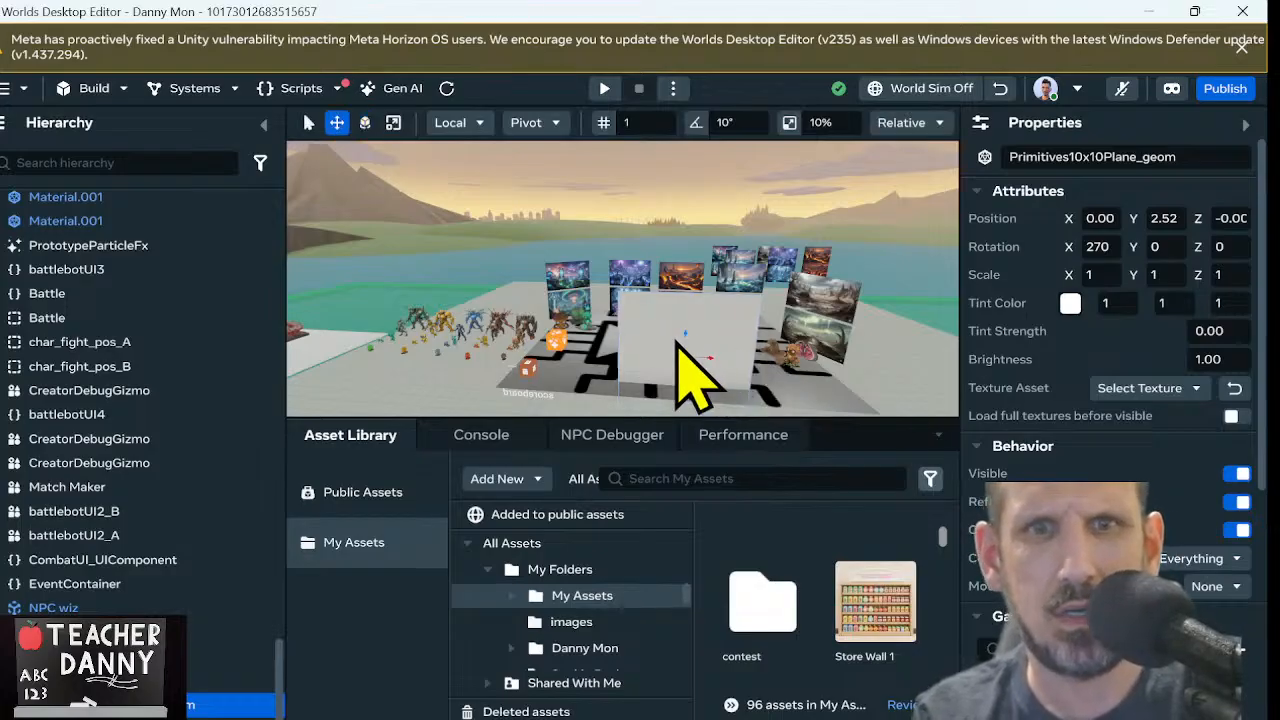
drag(688, 338, 681, 306)
scroll(681, 306, down, 3)
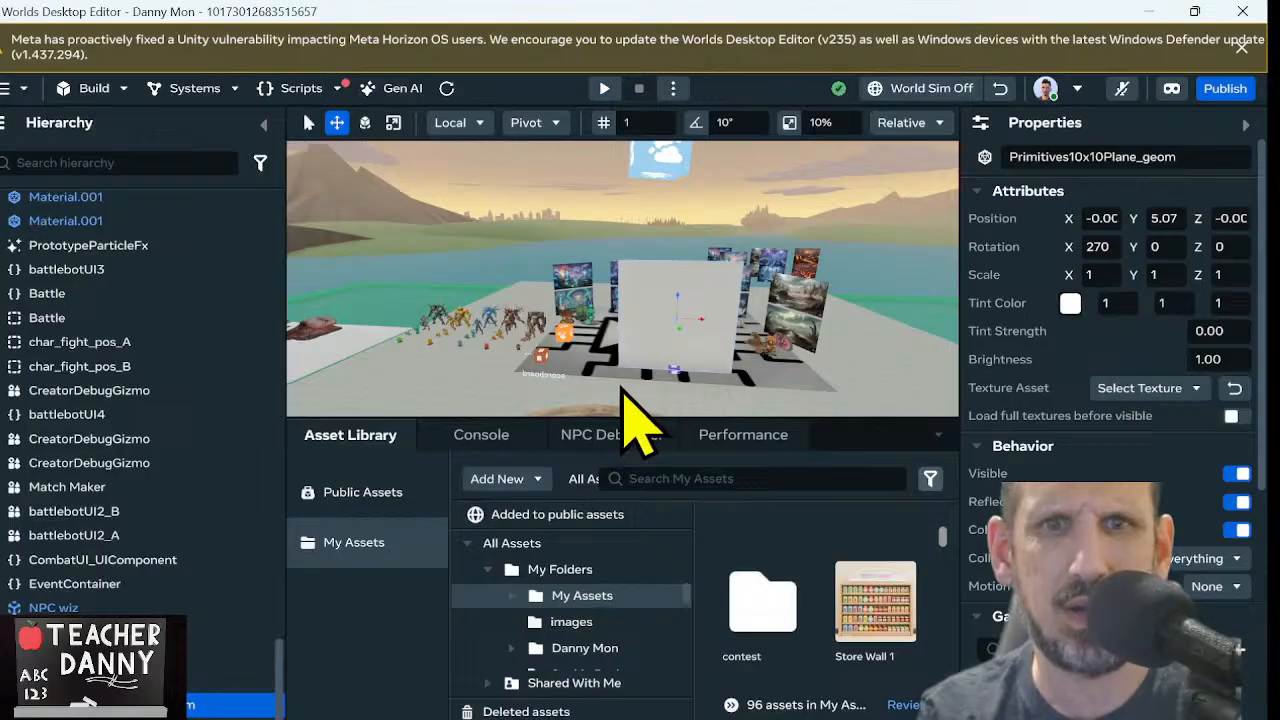
Preview the world from the ground in front of the upright plane and walk the avatar around it to check its size and both sides
scroll(623, 390, up, 6)
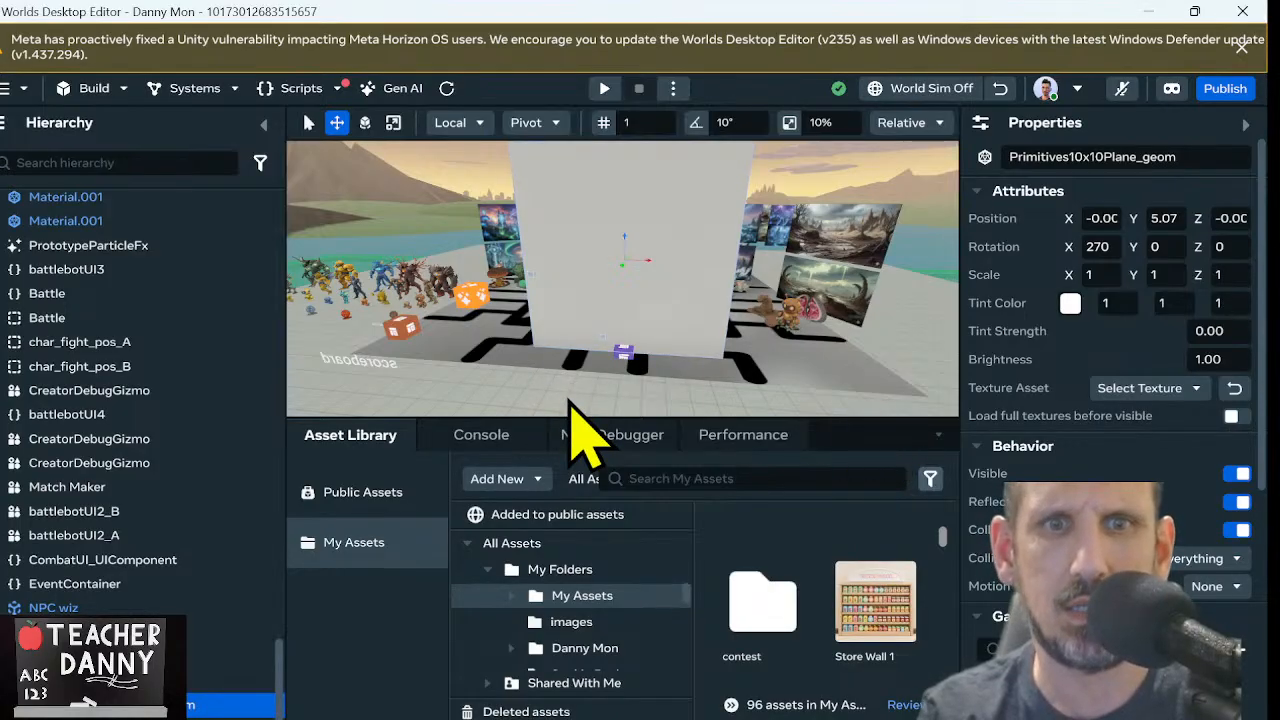
right_click(583, 432)
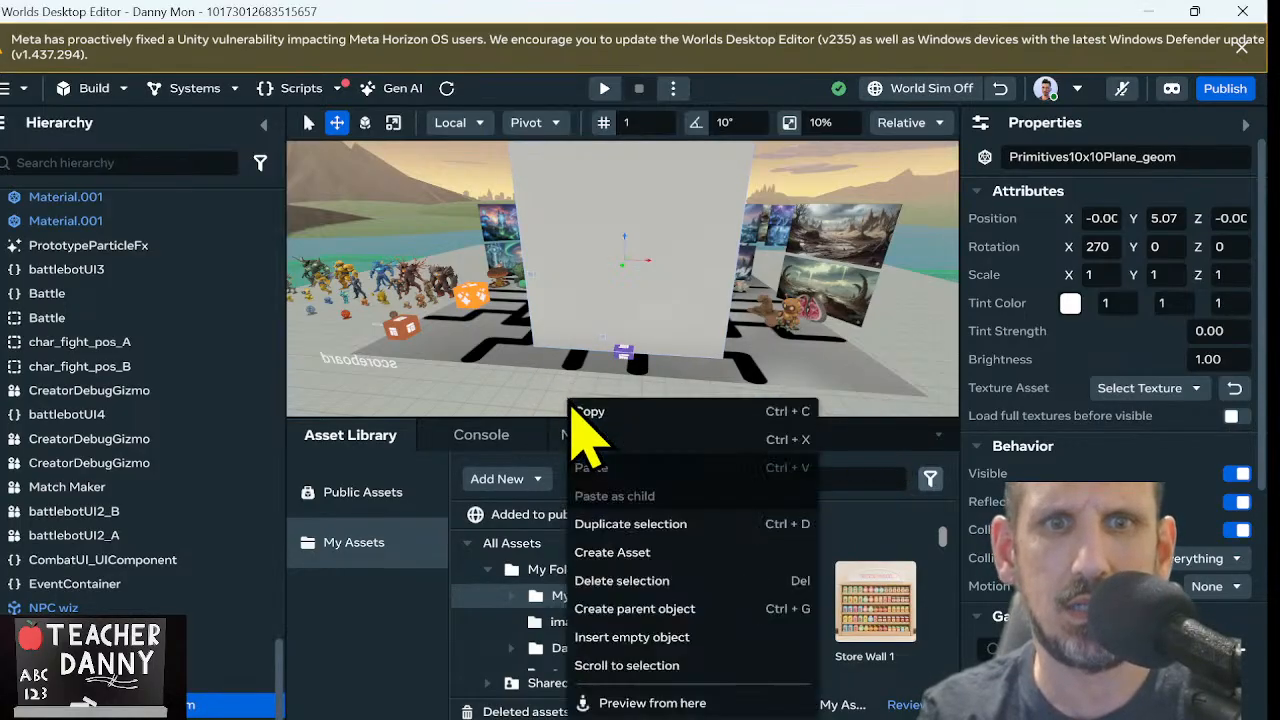
click(645, 703)
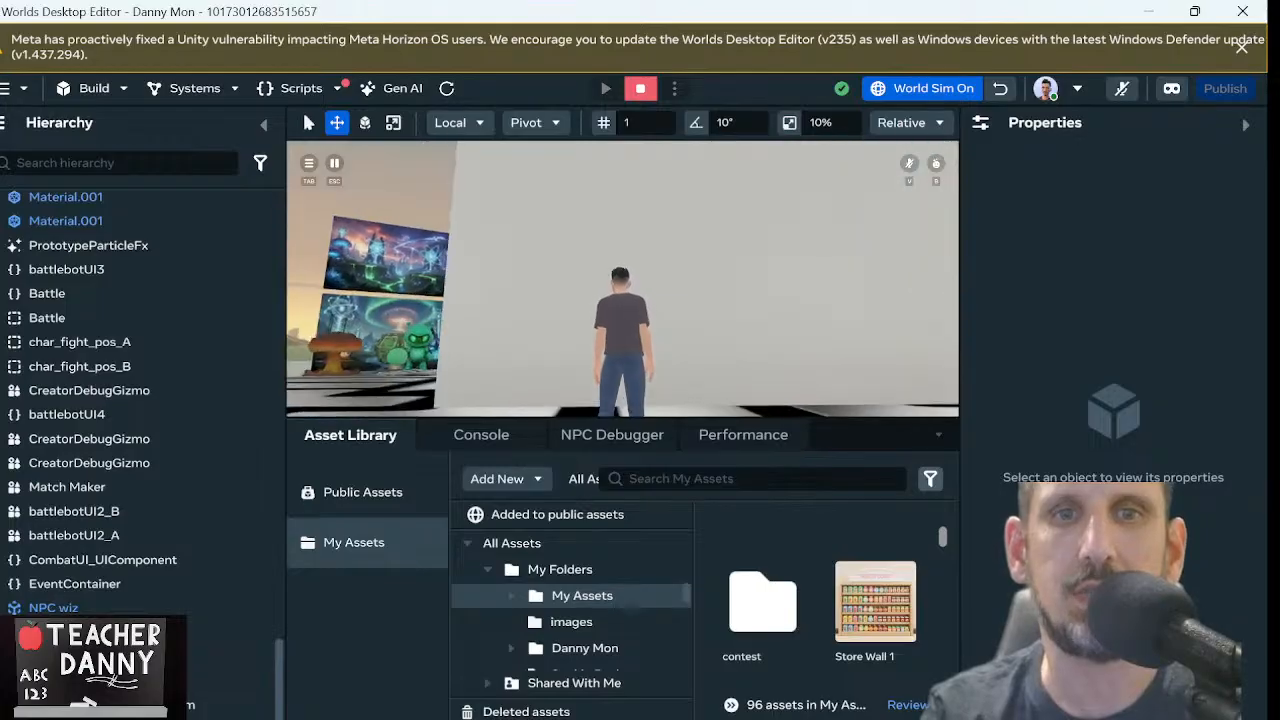
key(a)
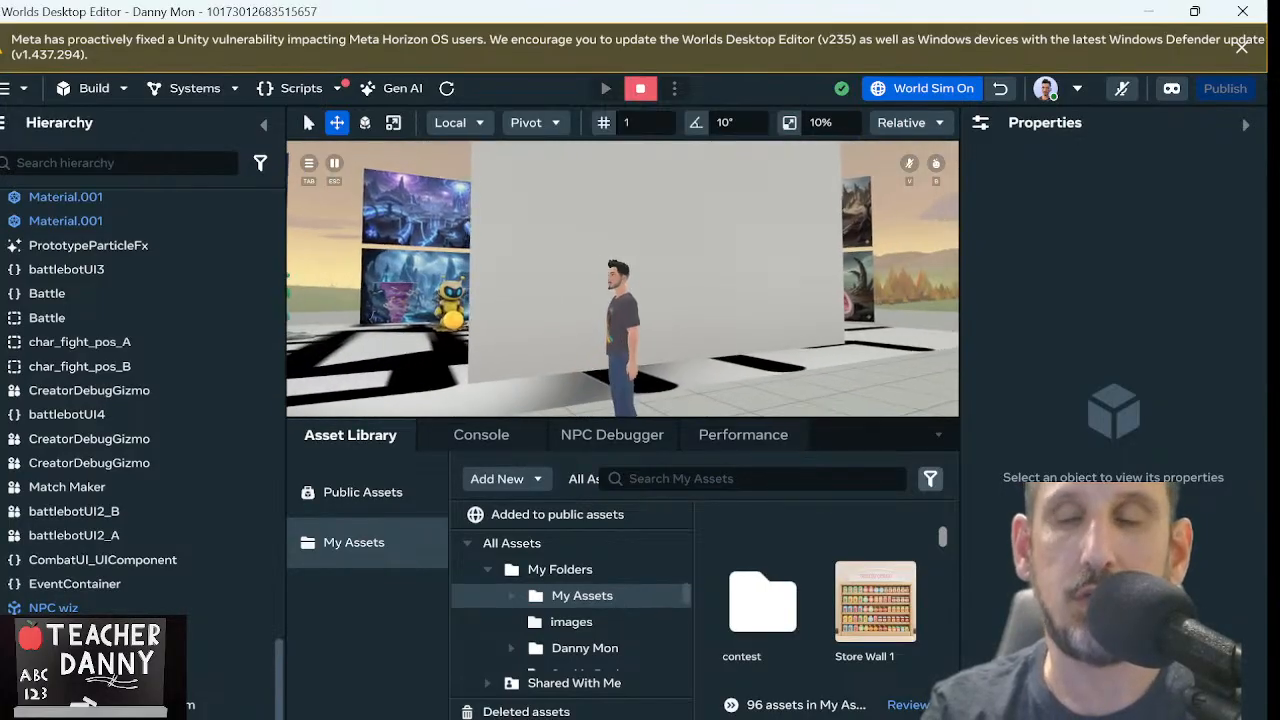
key(a)
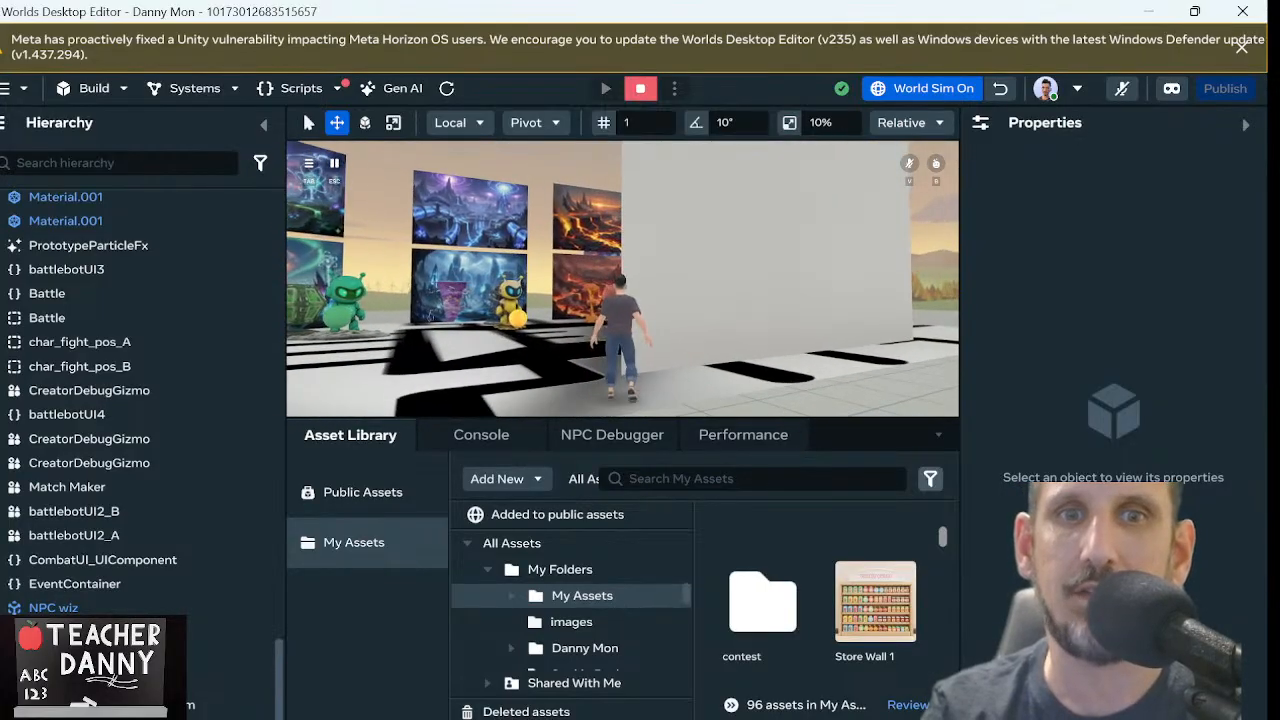
key(s)
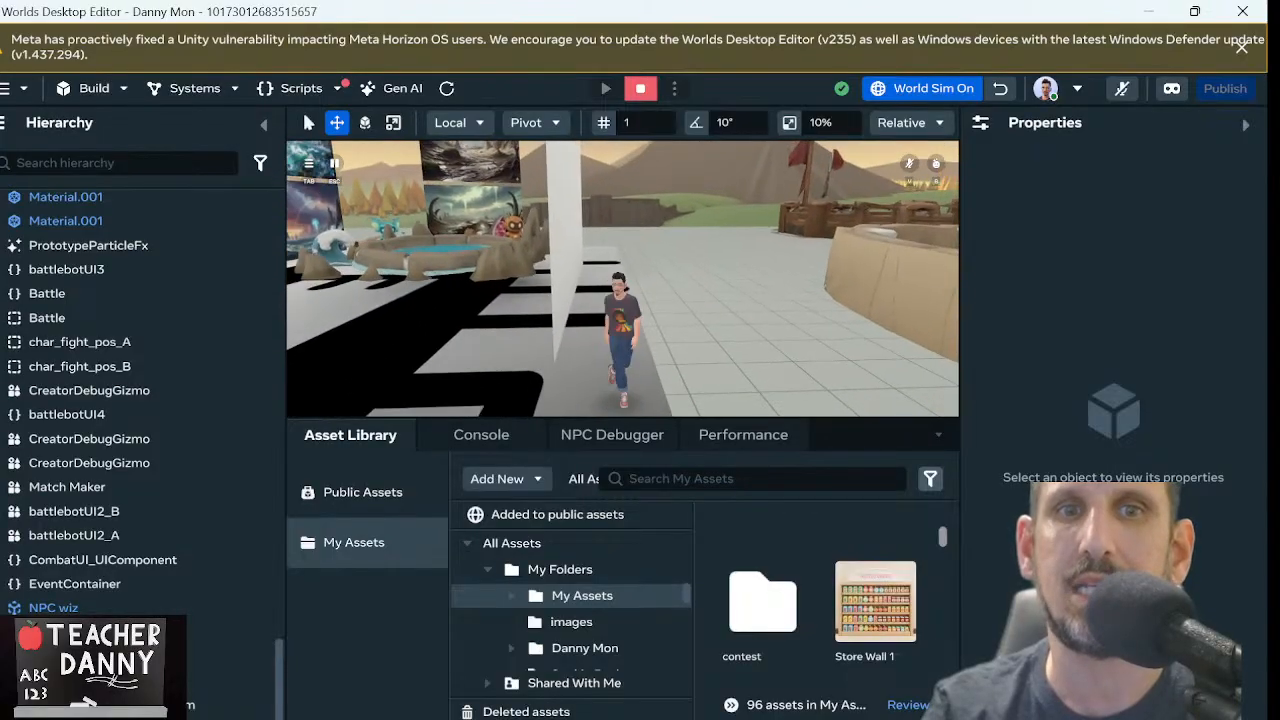
key(a)
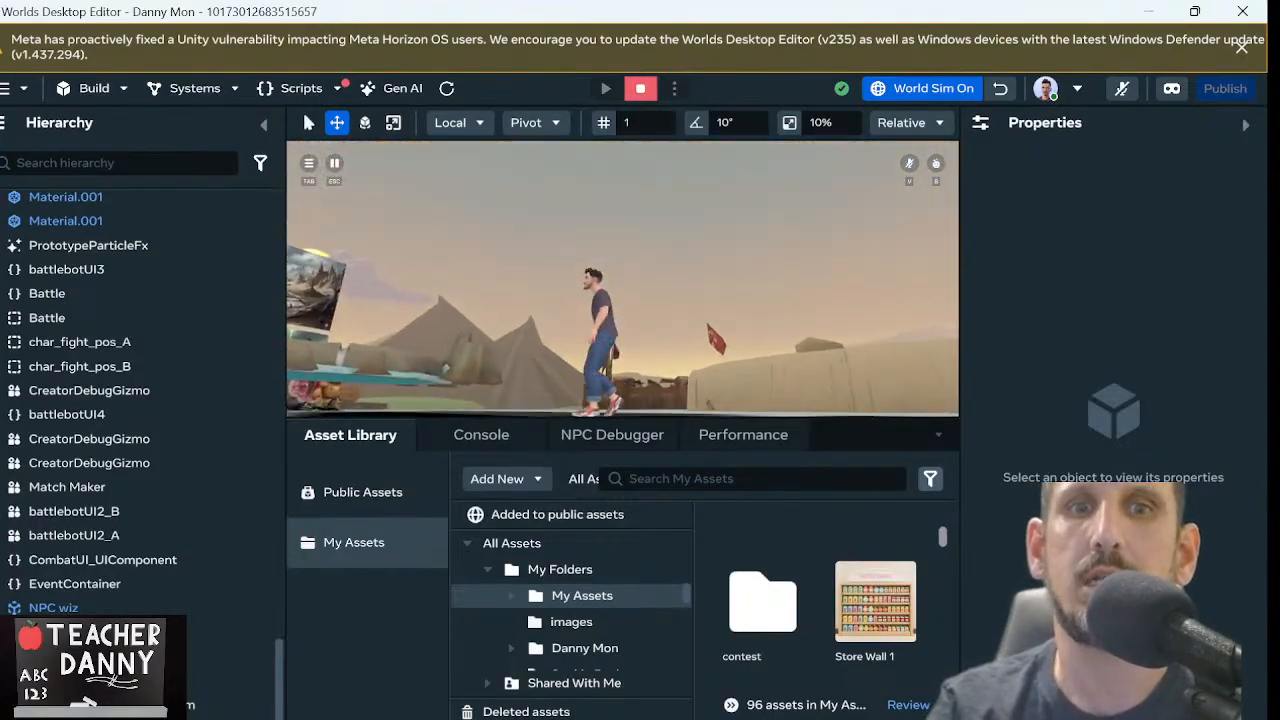
key(a)
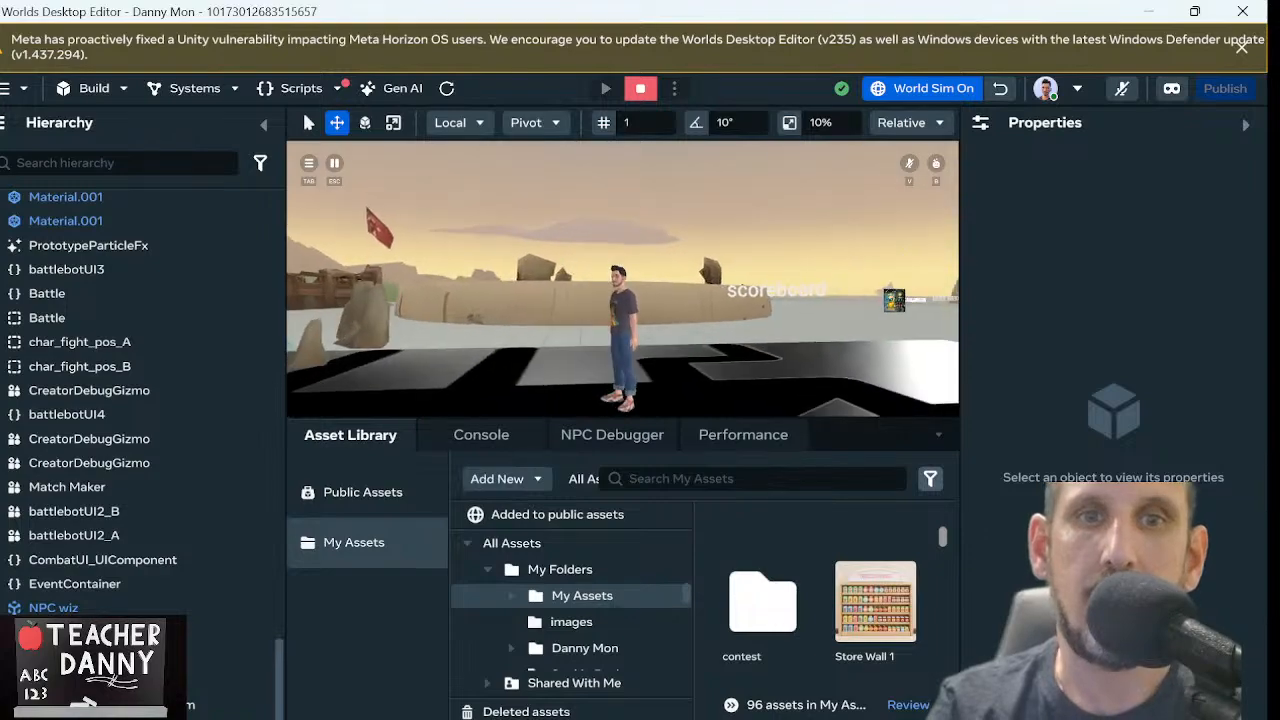
key(w)
scroll(623, 279, up, 5)
scroll(623, 279, down, 2)
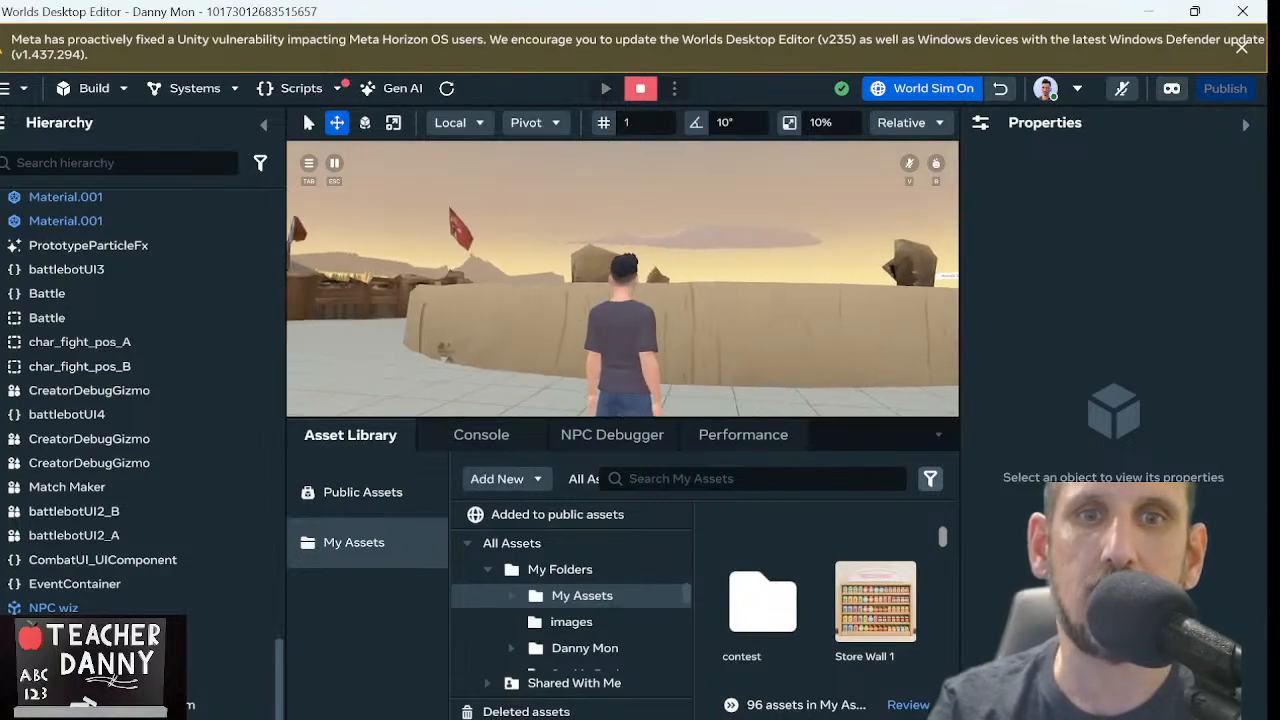
scroll(623, 279, down, 3)
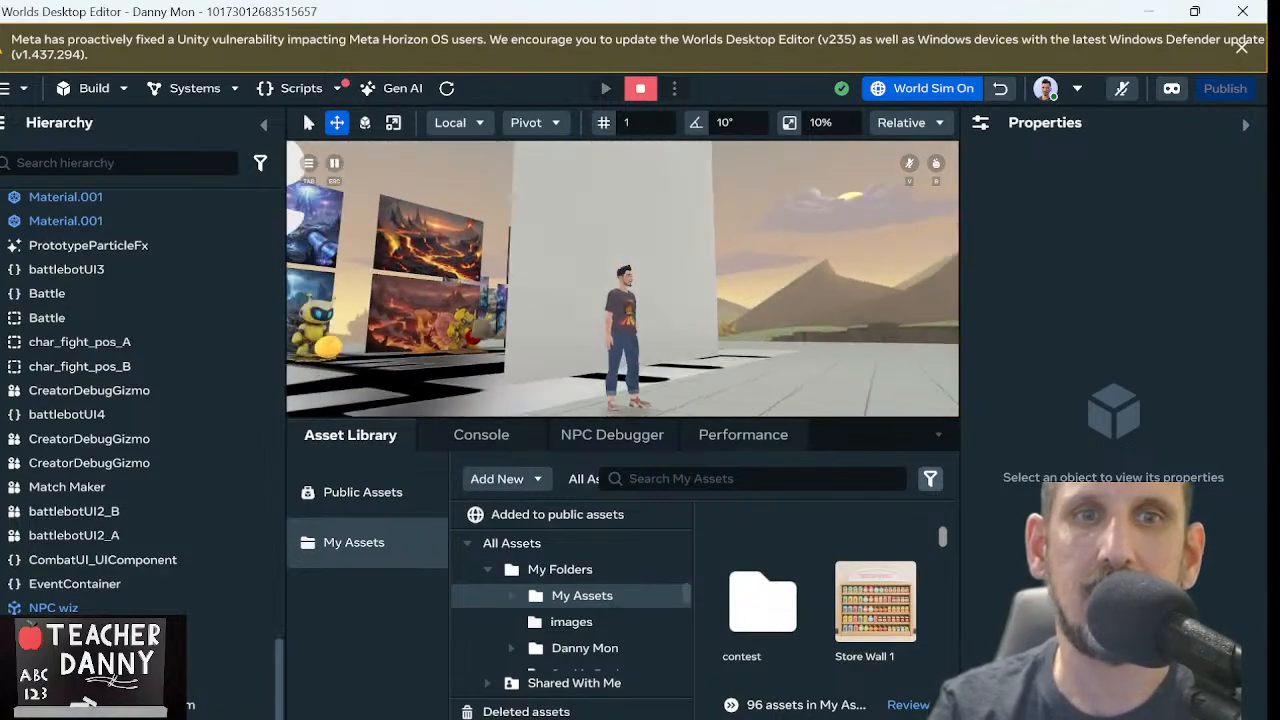
key(d)
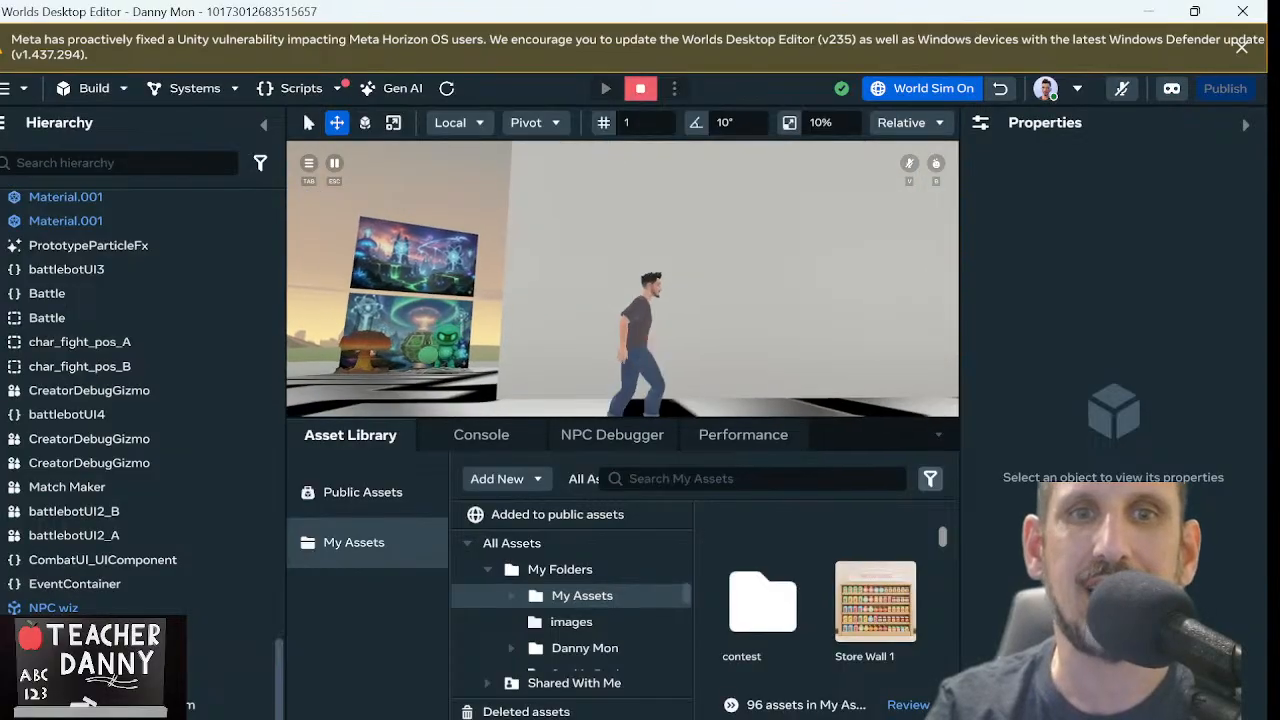
Walk the avatar around the blank upright plane, view it from close up and from the arena rim, and end the preview
key(w)
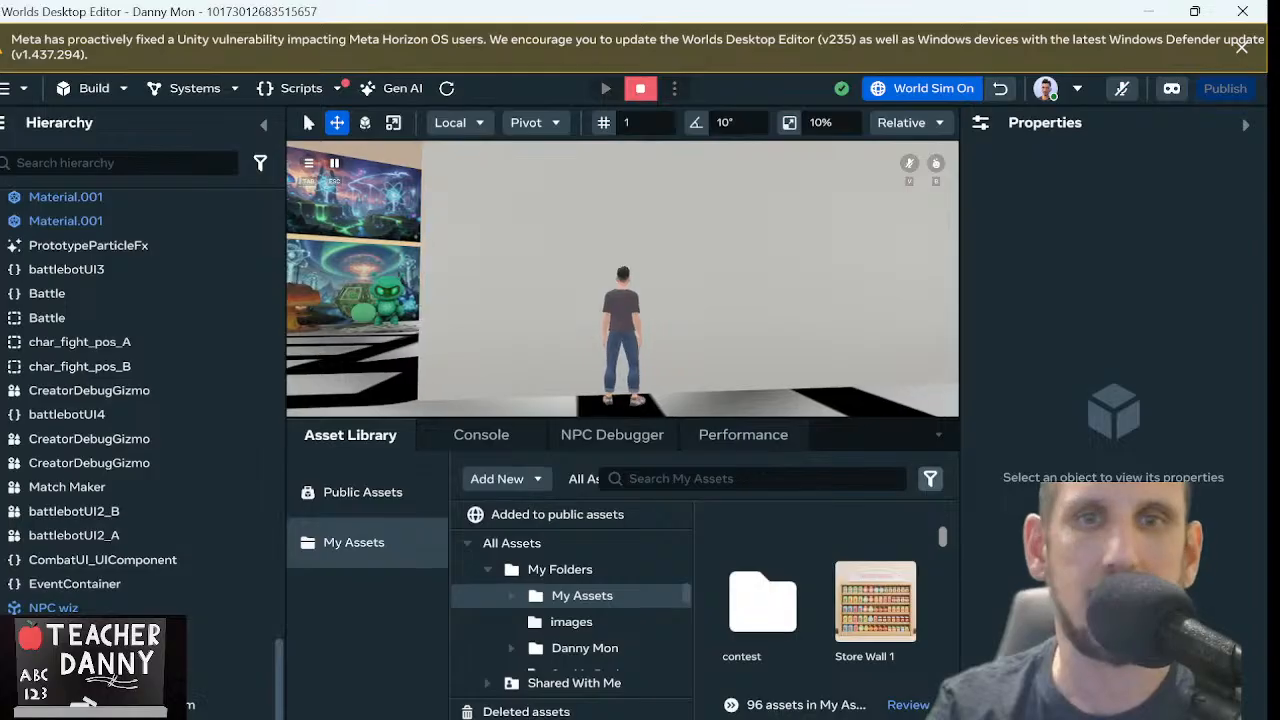
key(s)
key(a)
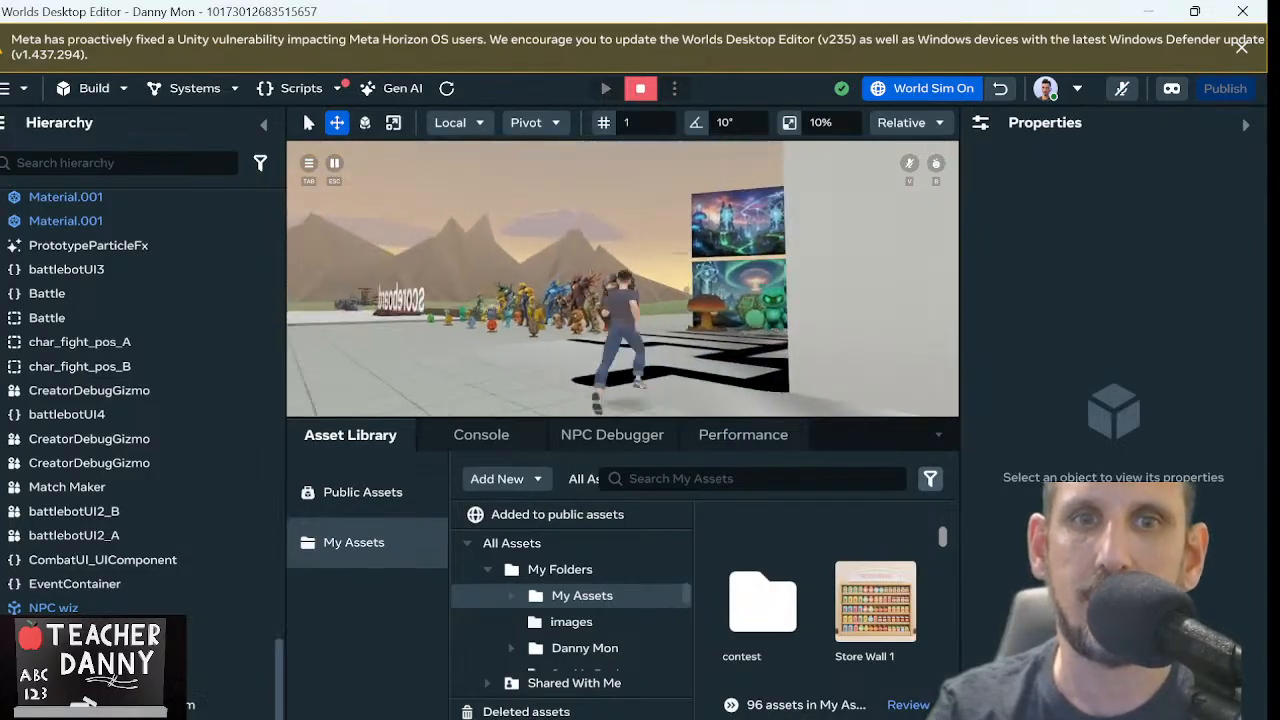
key(w)
key(w)
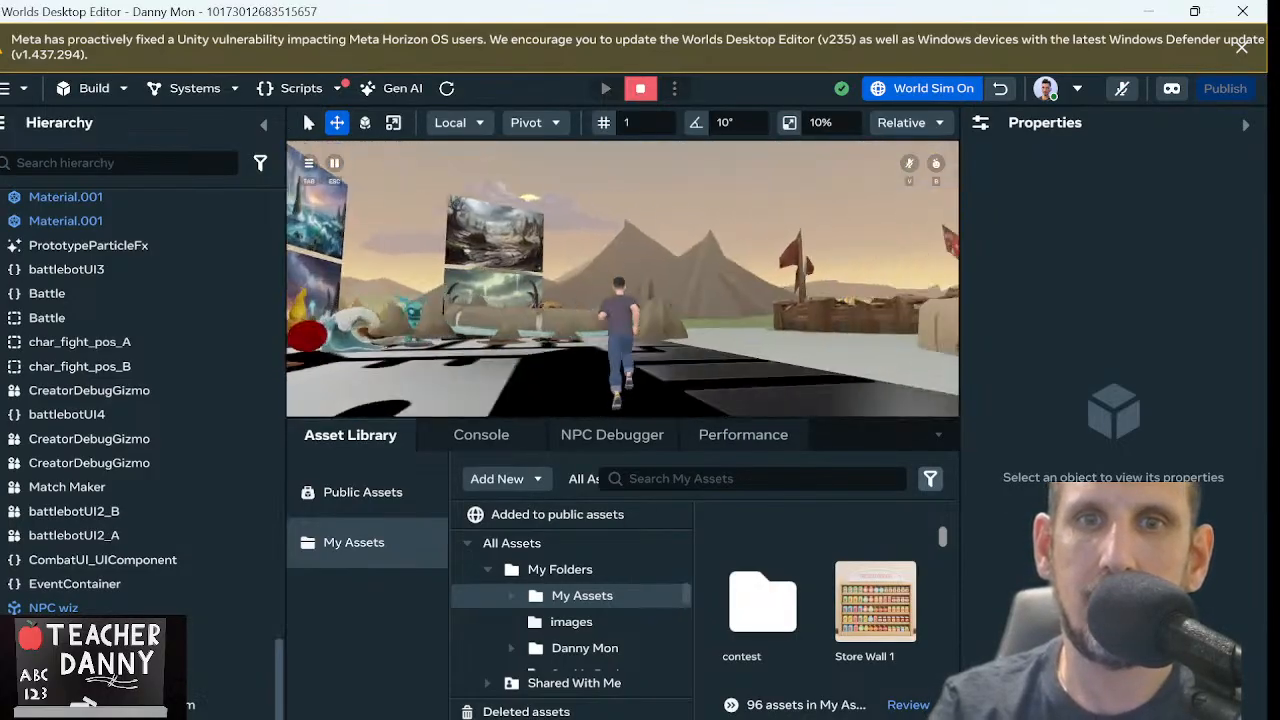
key(w)
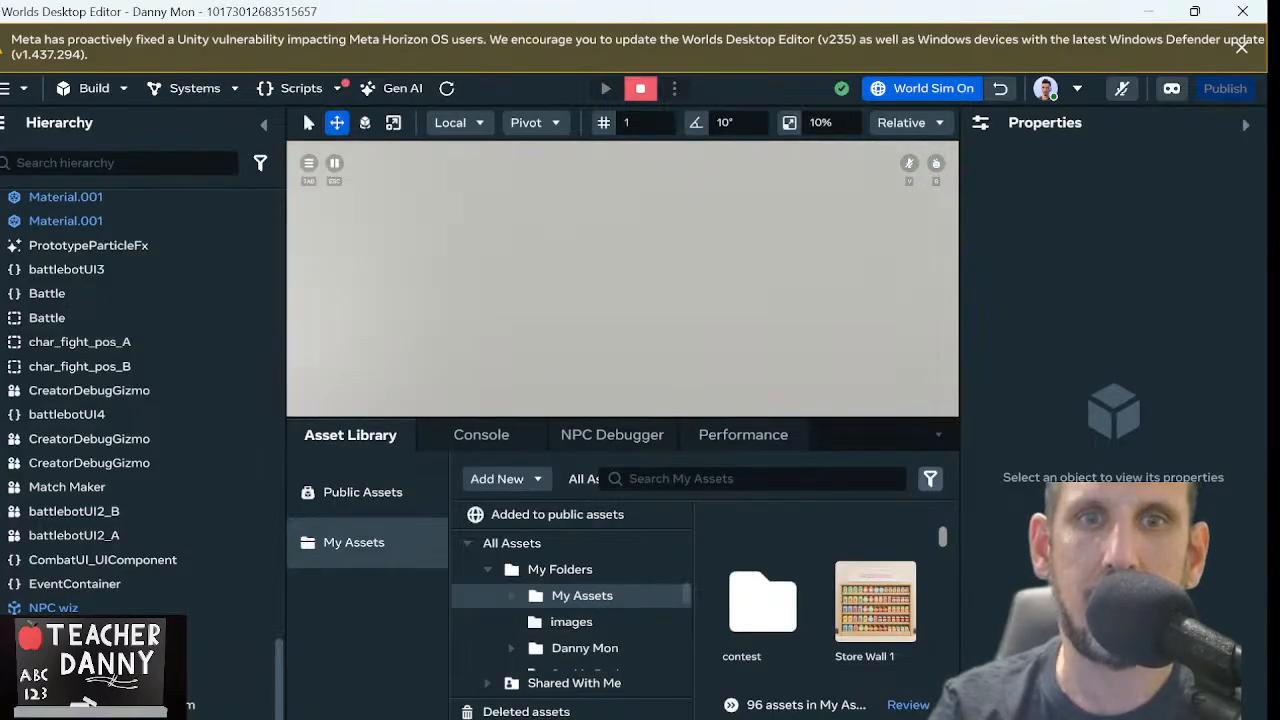
key(s)
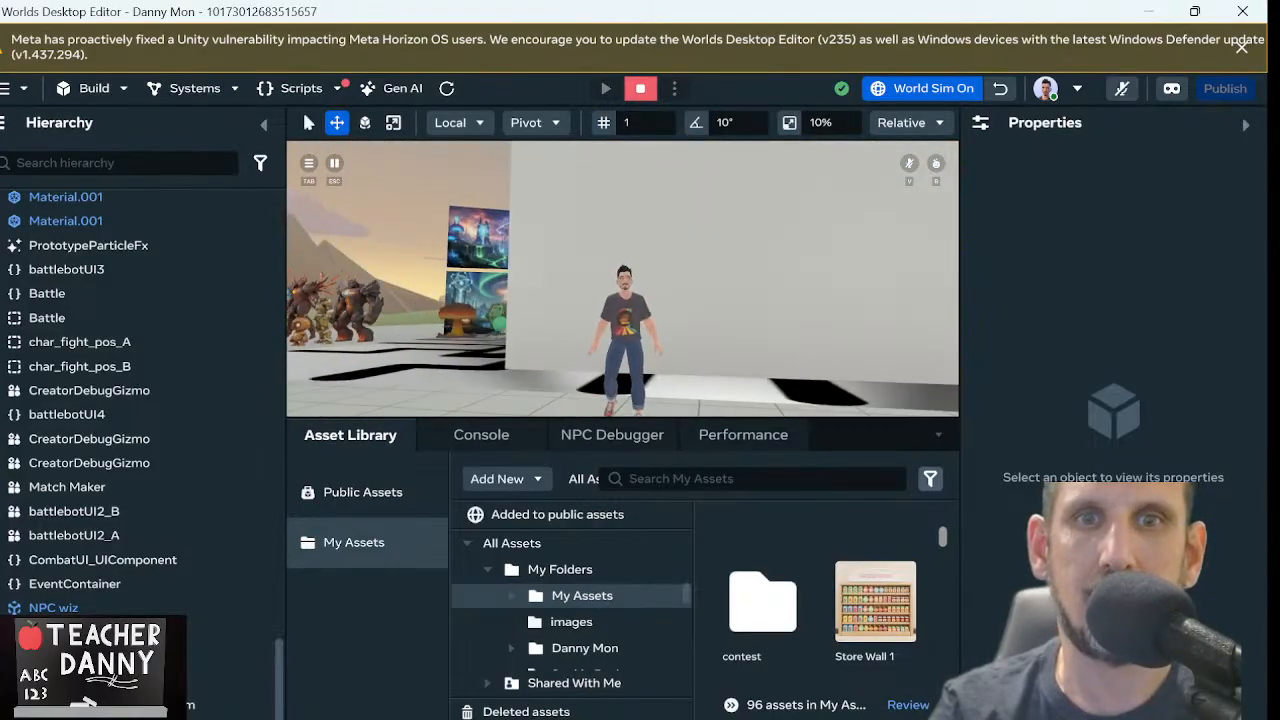
key(s)
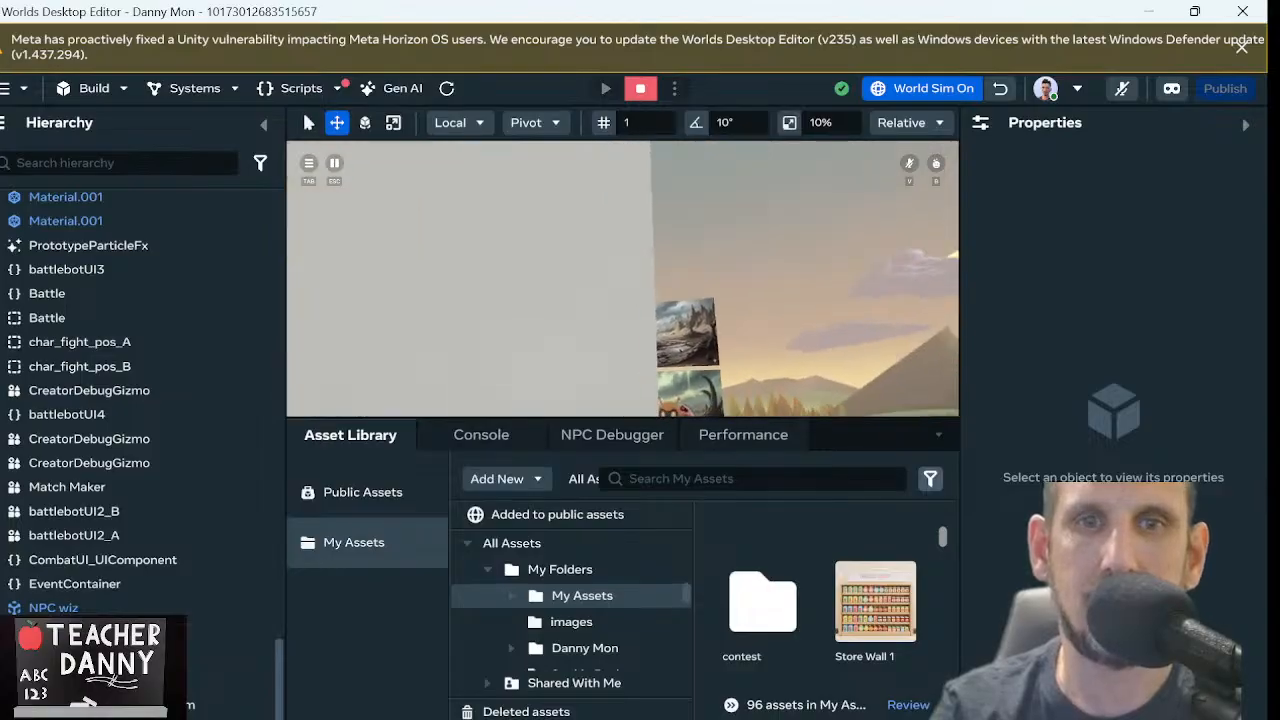
key(w)
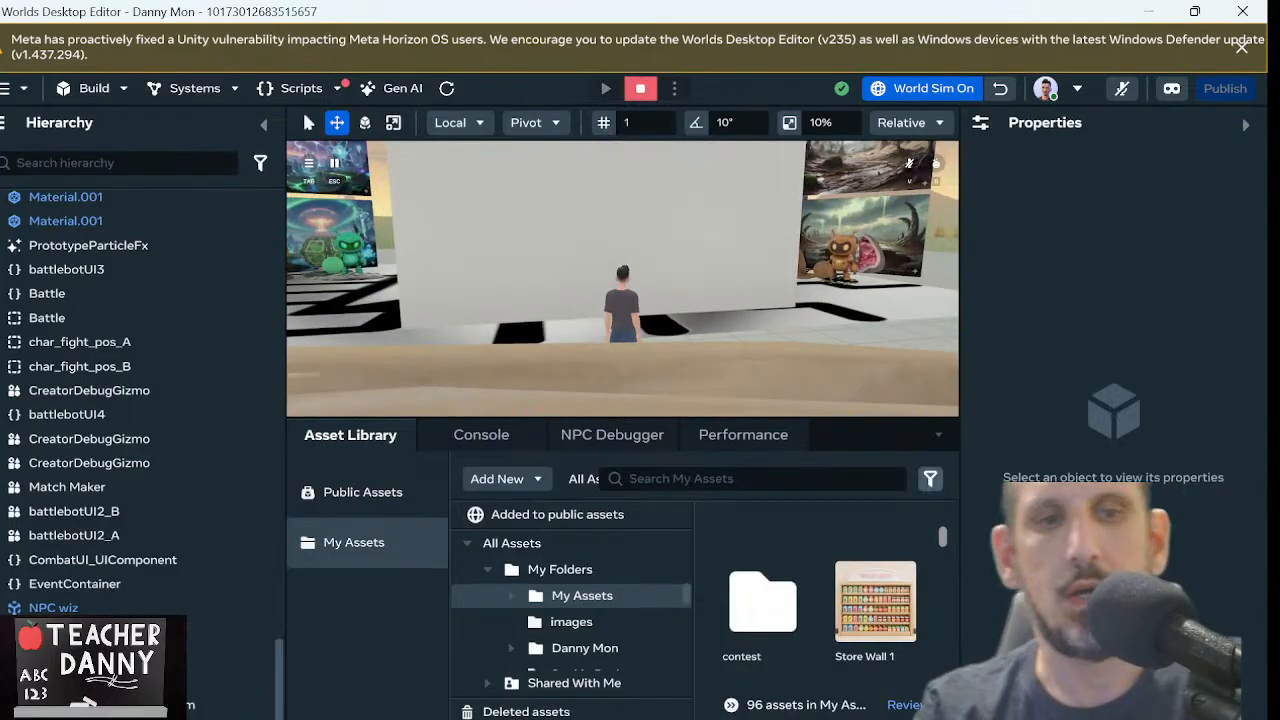
key(Escape)
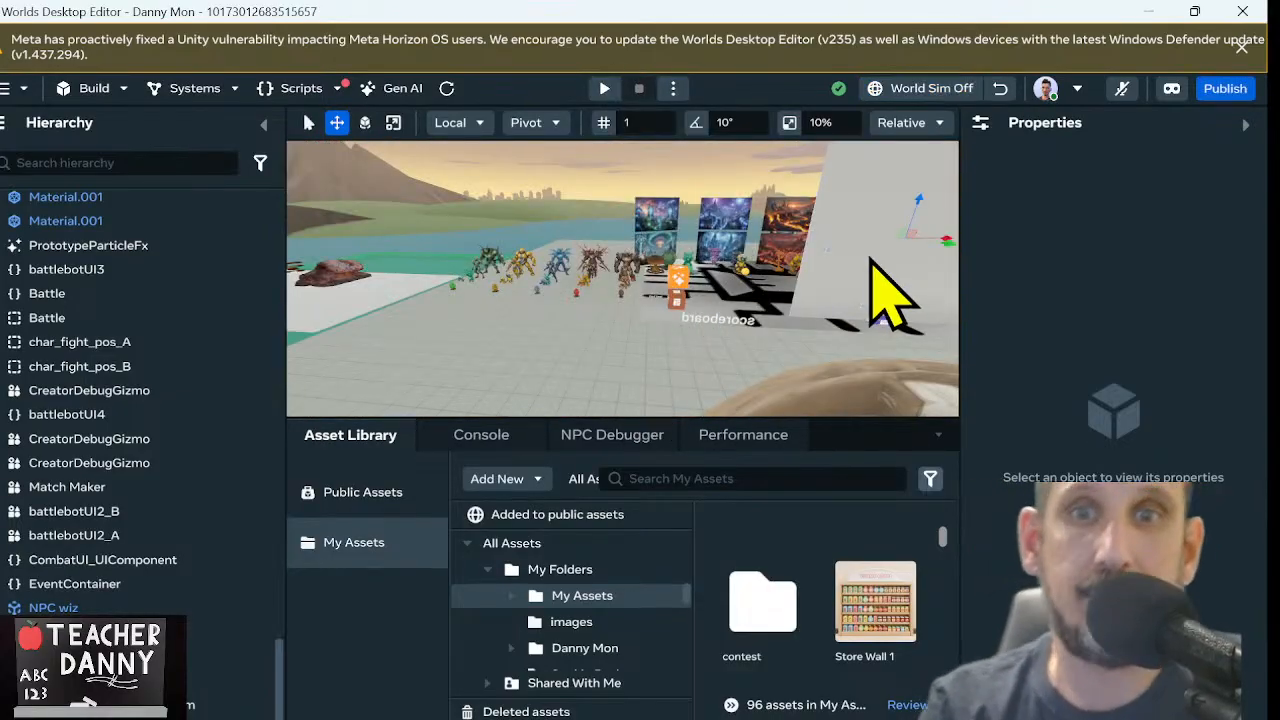
Open the details of the Store Wall 1 texture asset and copy its asset ID
click(572, 295)
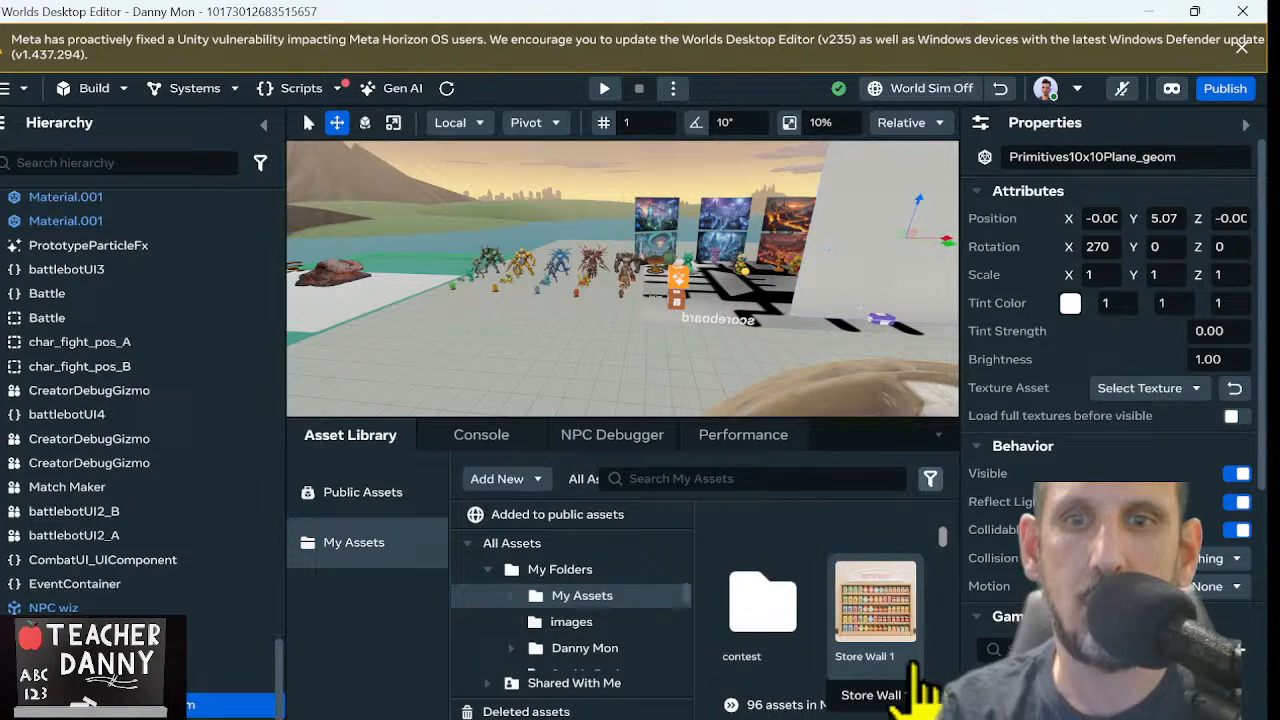
click(876, 624)
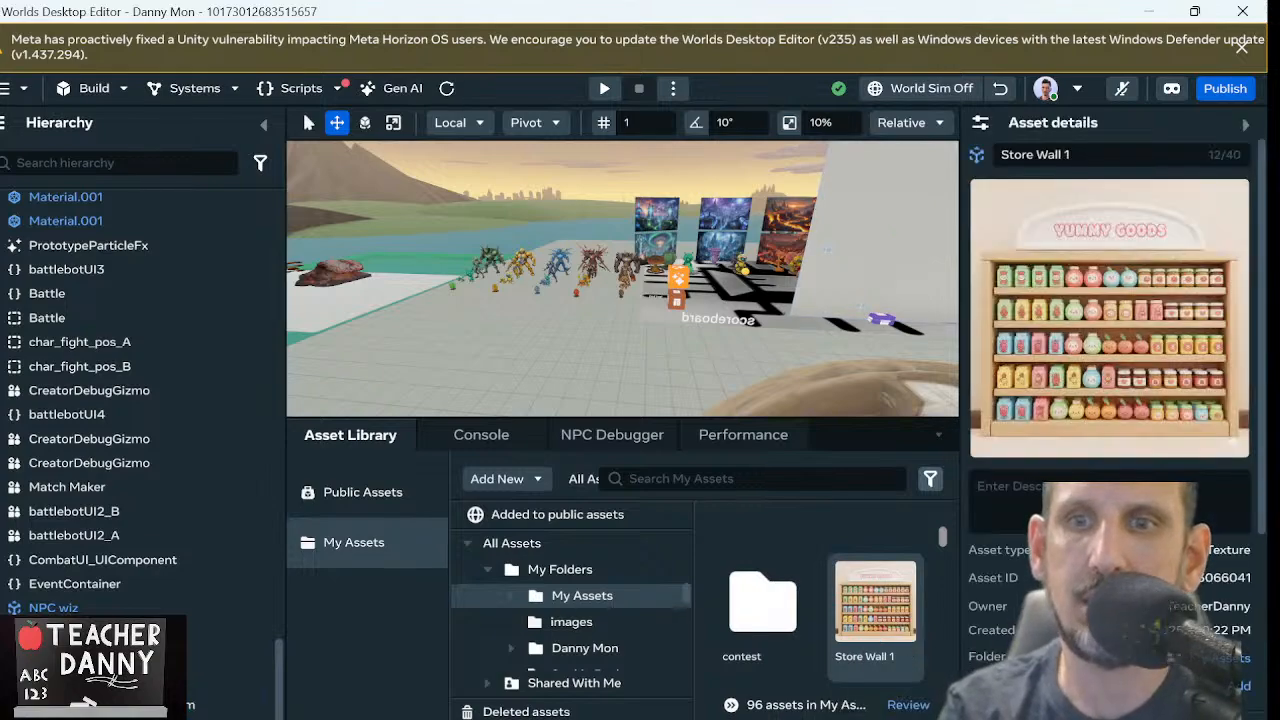
click(1205, 578)
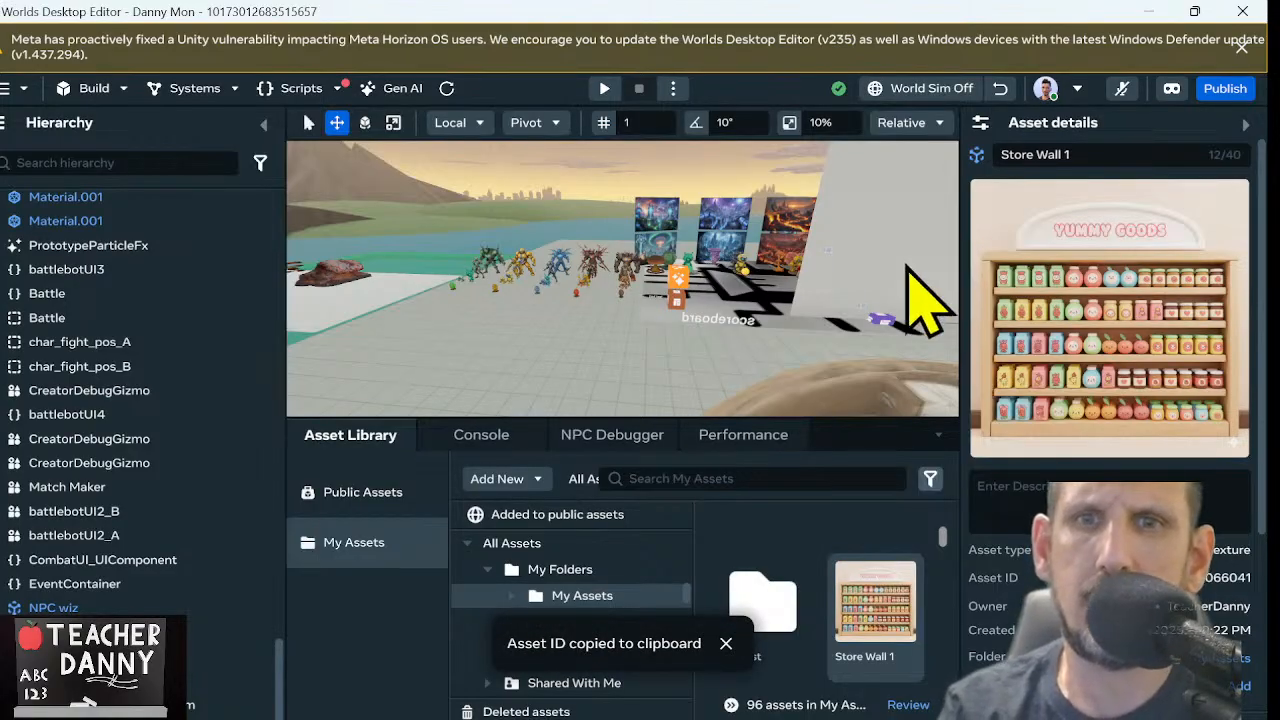
Apply the Store Wall 1 texture to the upright plane and turn the image right side up with rotation X 90, Y 180
click(880, 270)
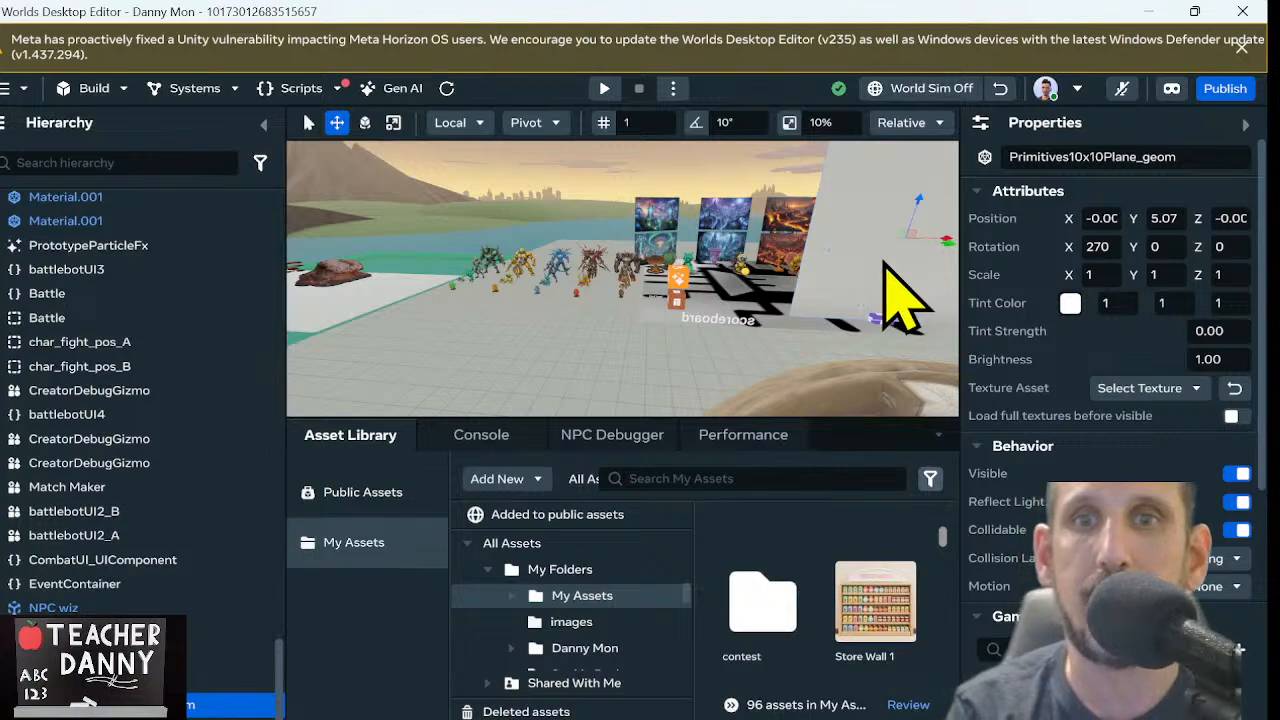
right_drag(884, 262, 970, 187)
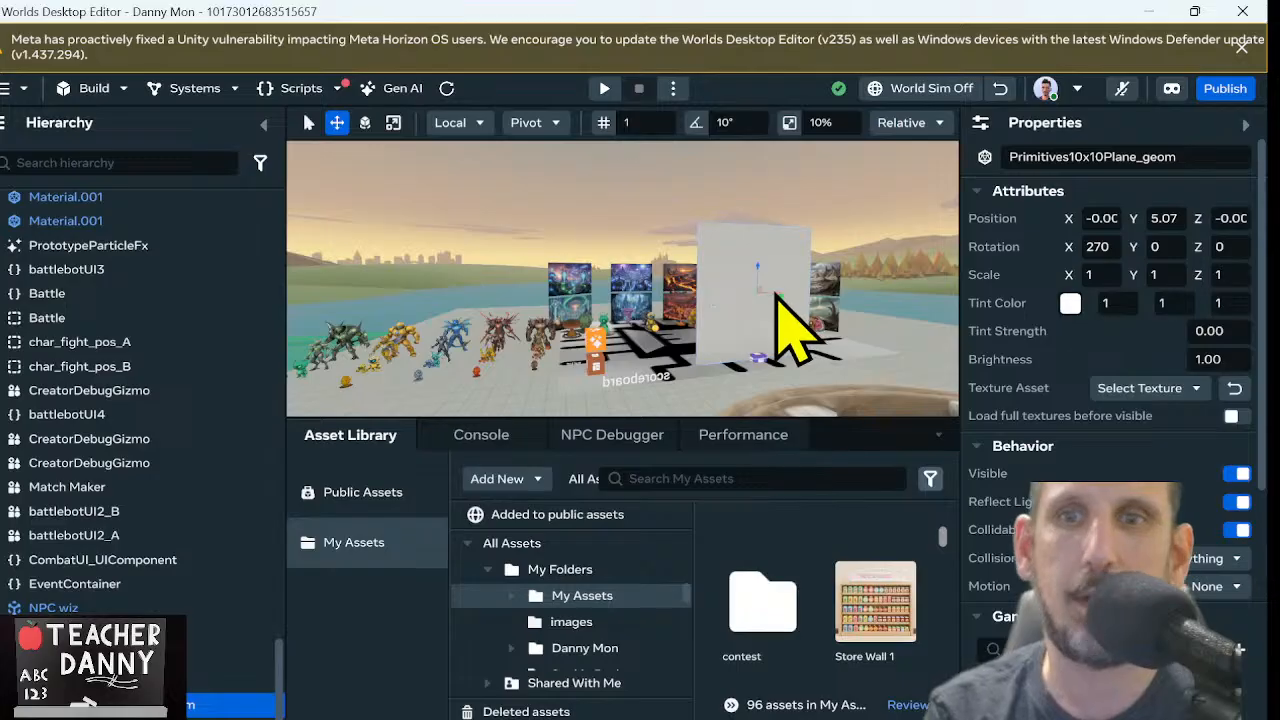
click(1152, 395)
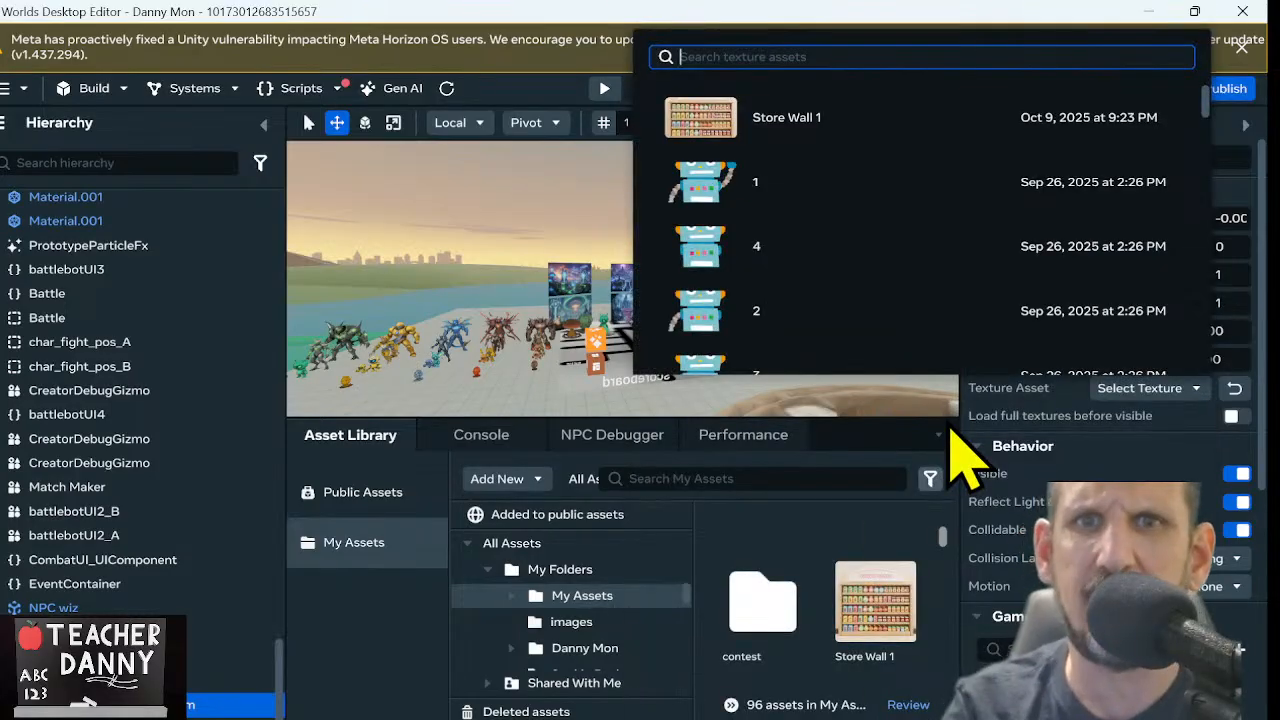
click(787, 120)
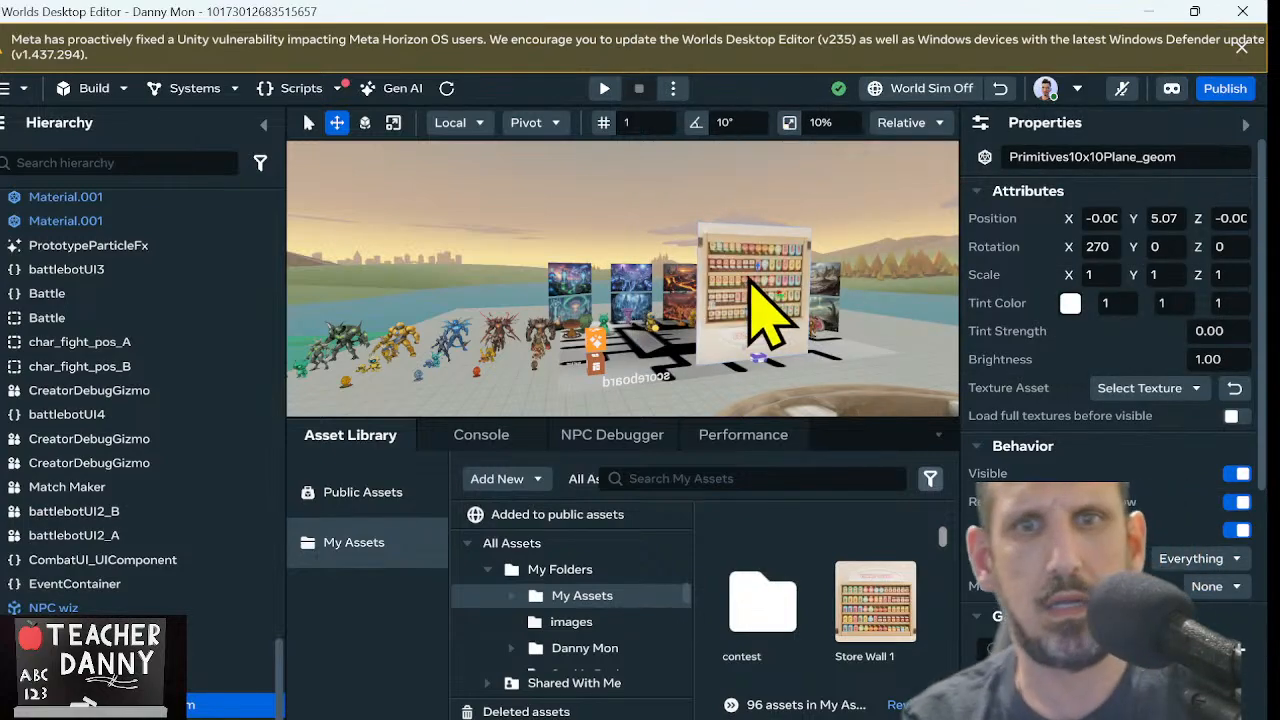
key(e)
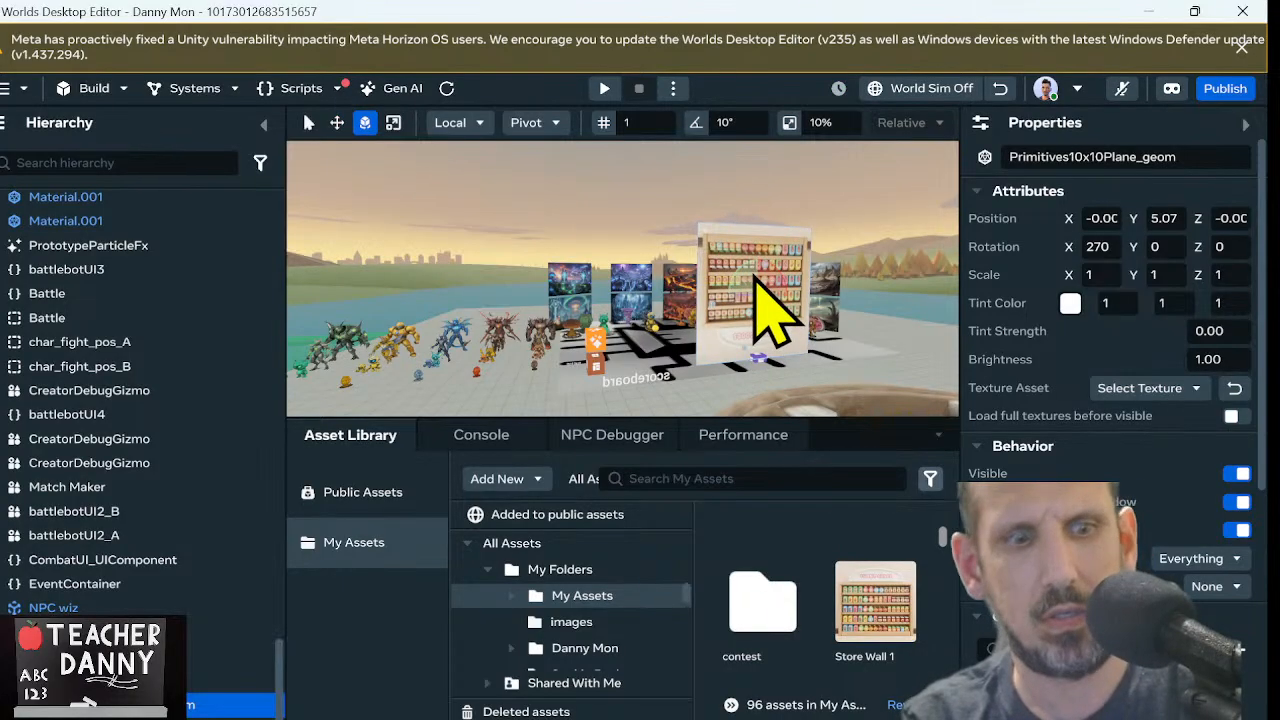
drag(757, 283, 781, 372)
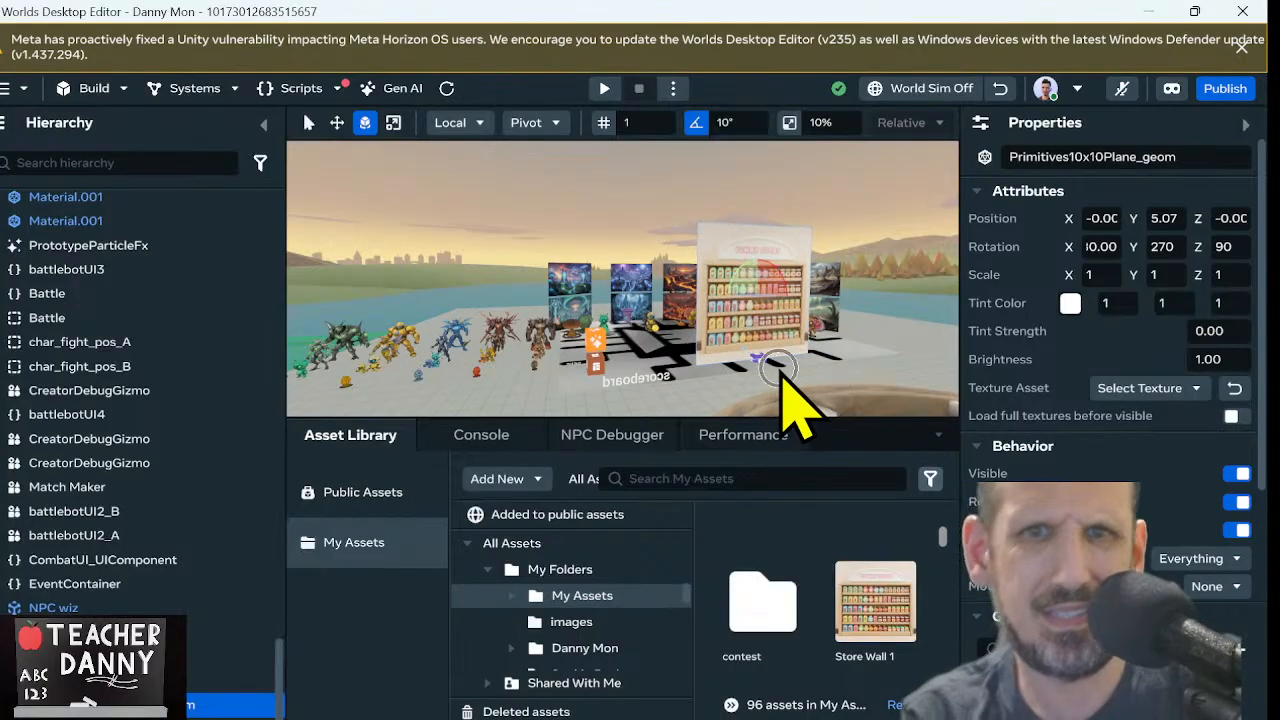
Preview the world from the ground in front of the textured shelf wall, walk alongside it to judge its size, and end the preview
right_click(731, 398)
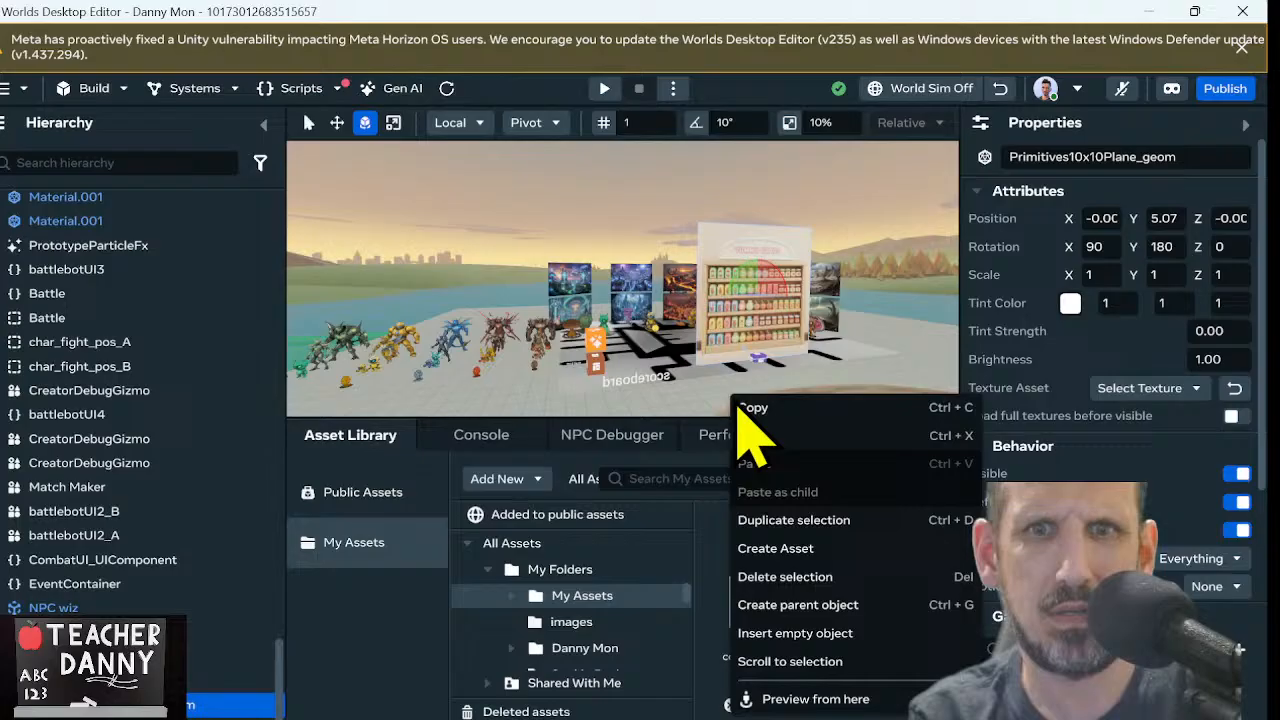
click(795, 699)
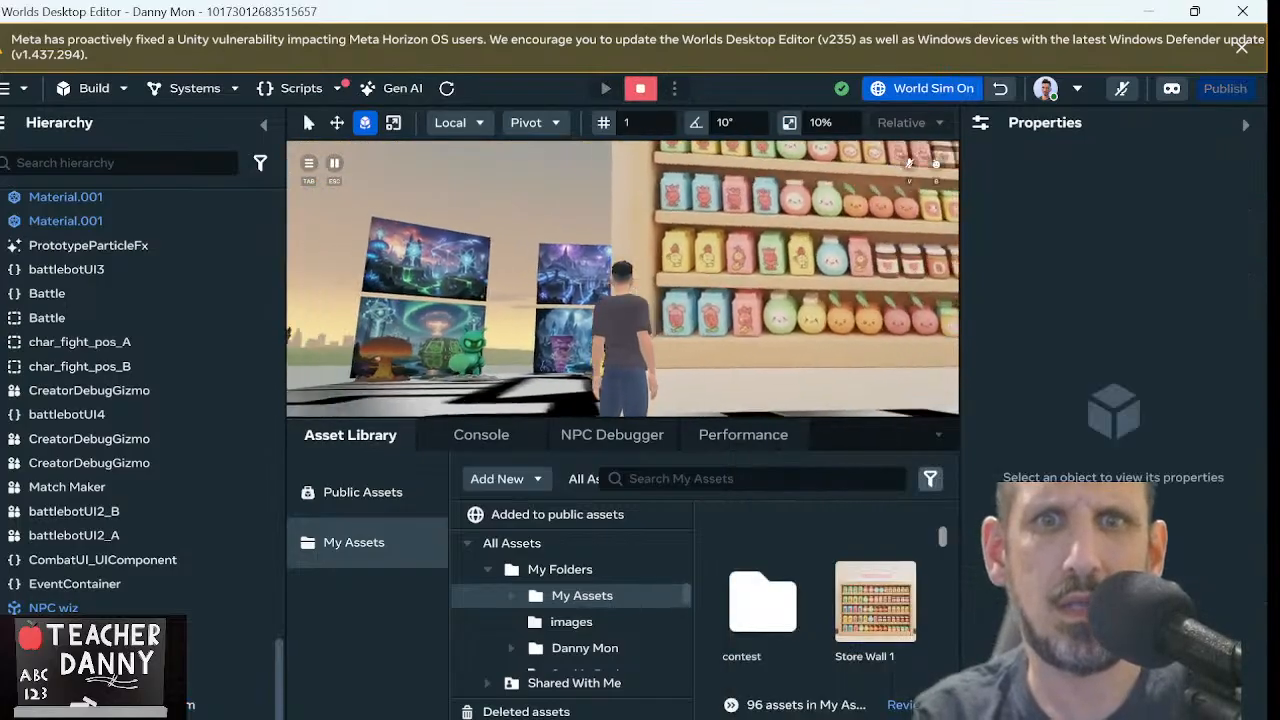
key(d)
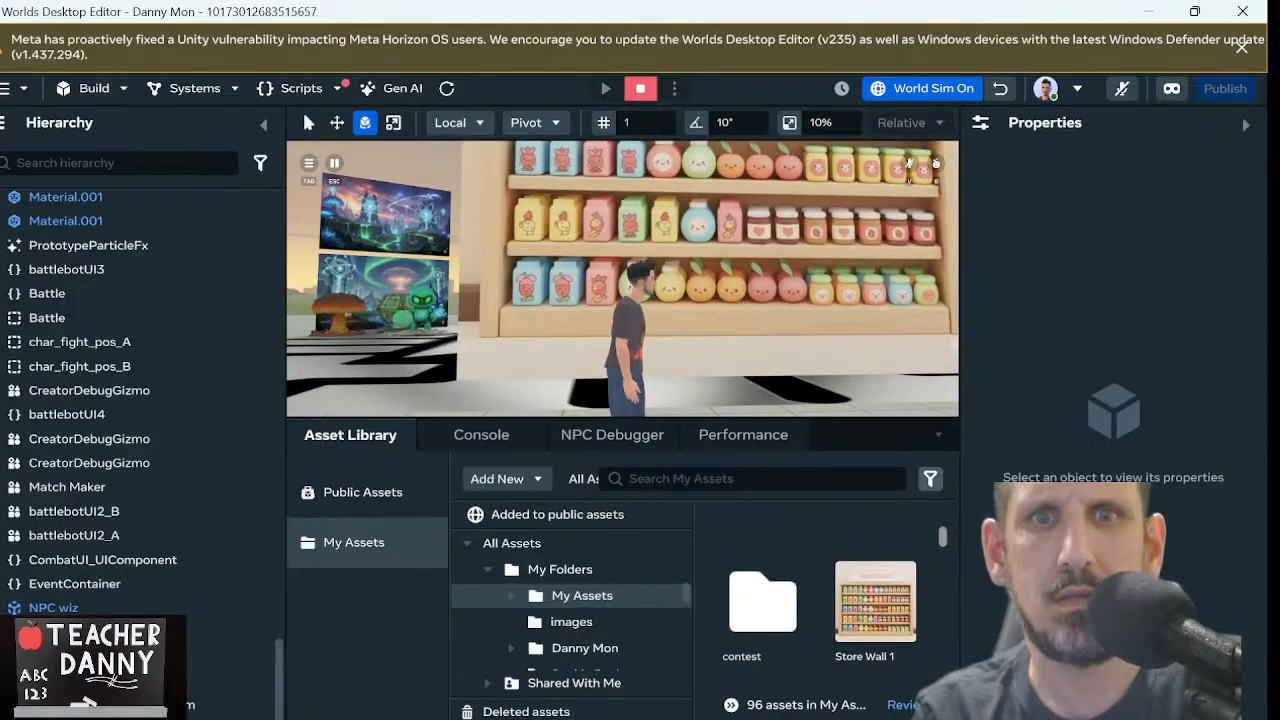
key(Escape)
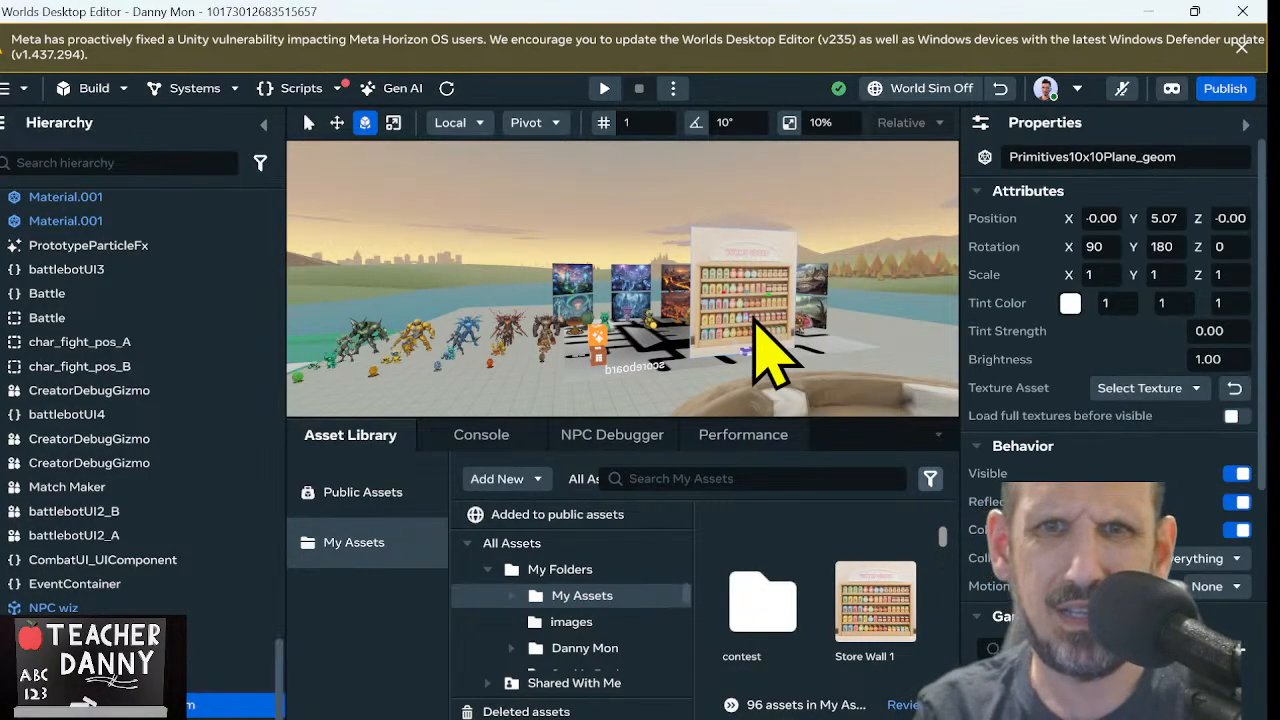
Scale the store wall uniformly to about 0.49 and lower it to a Y position of about 2.74
key(r)
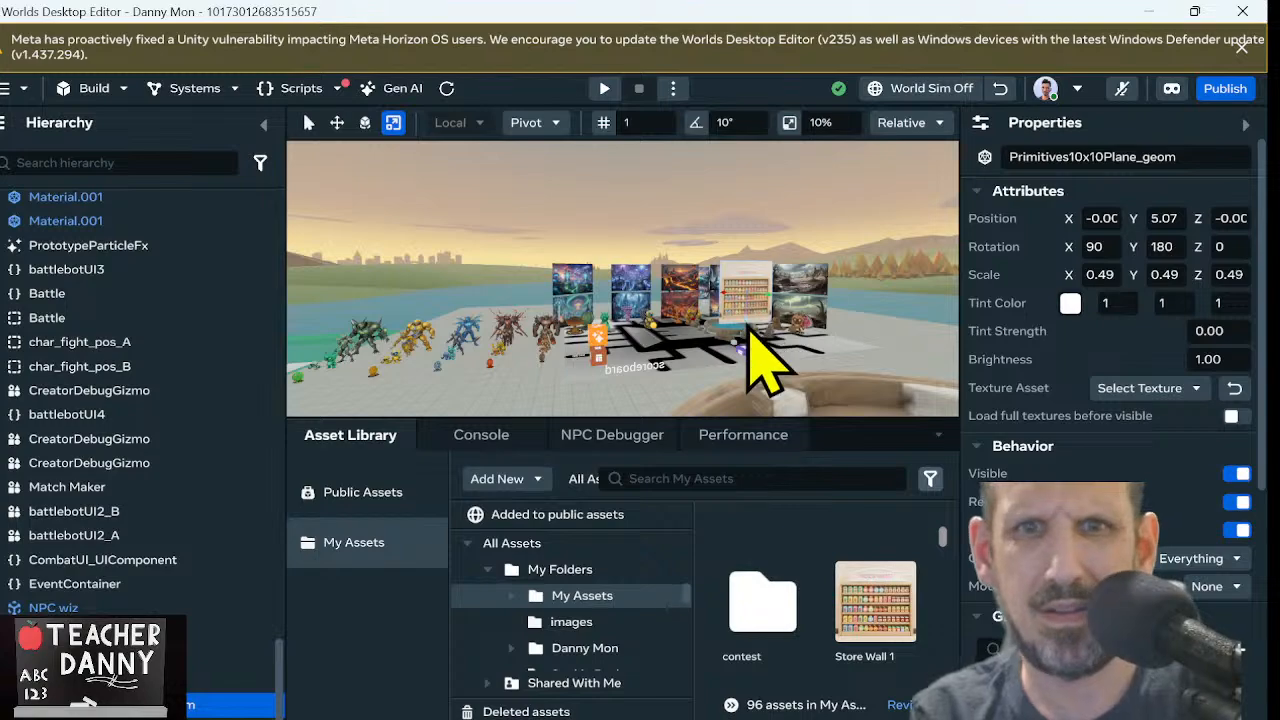
key(w)
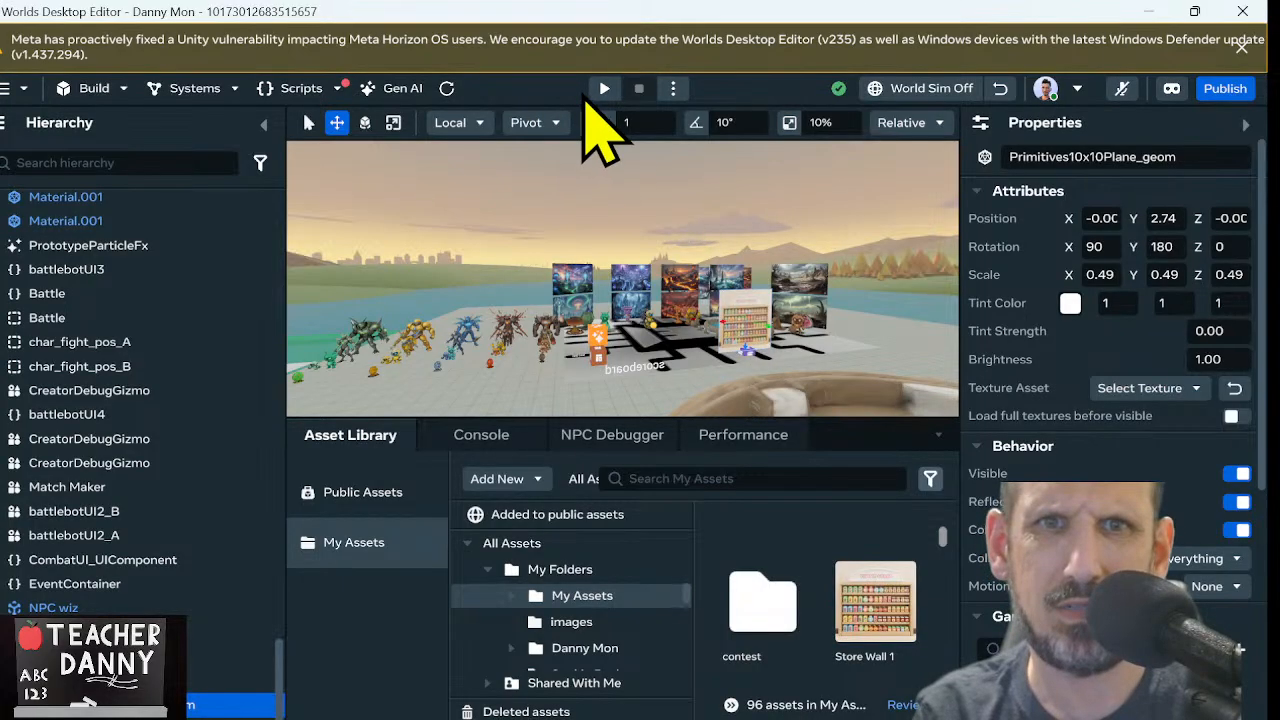
Preview the world from its spawn point, walk the avatar out of the arena to the resized store wall, and examine it up close
click(604, 89)
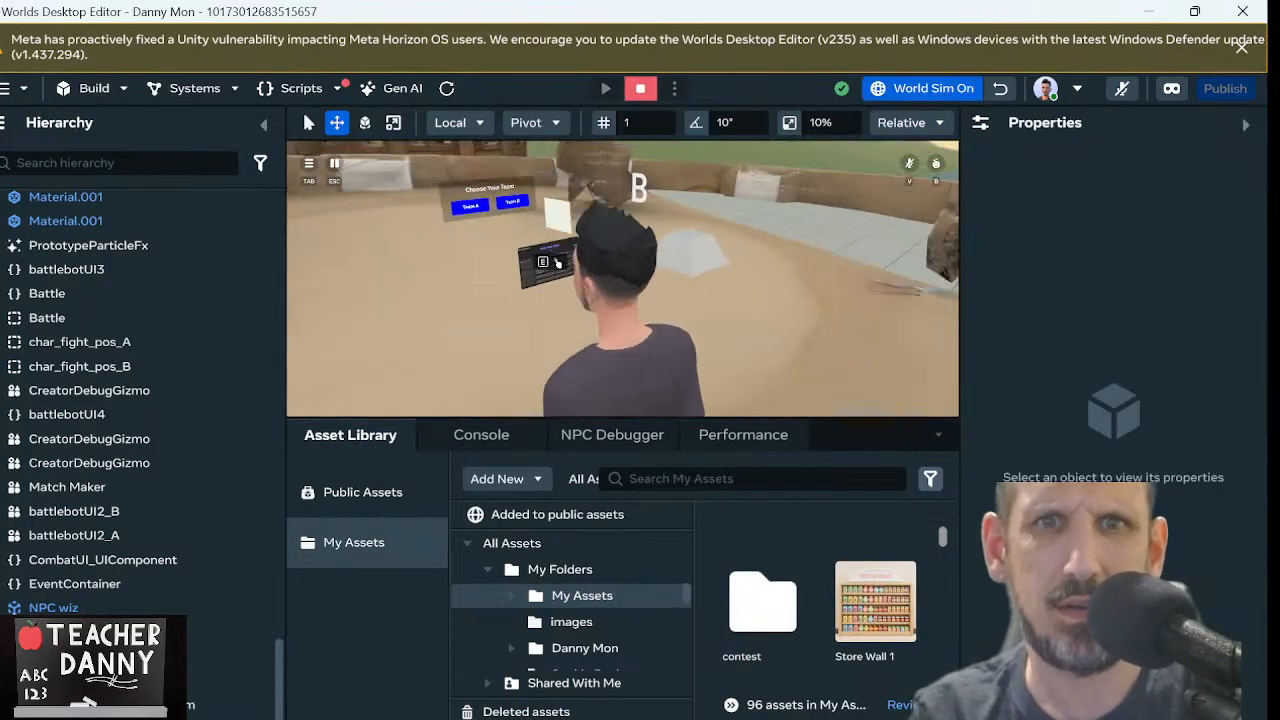
key(w)
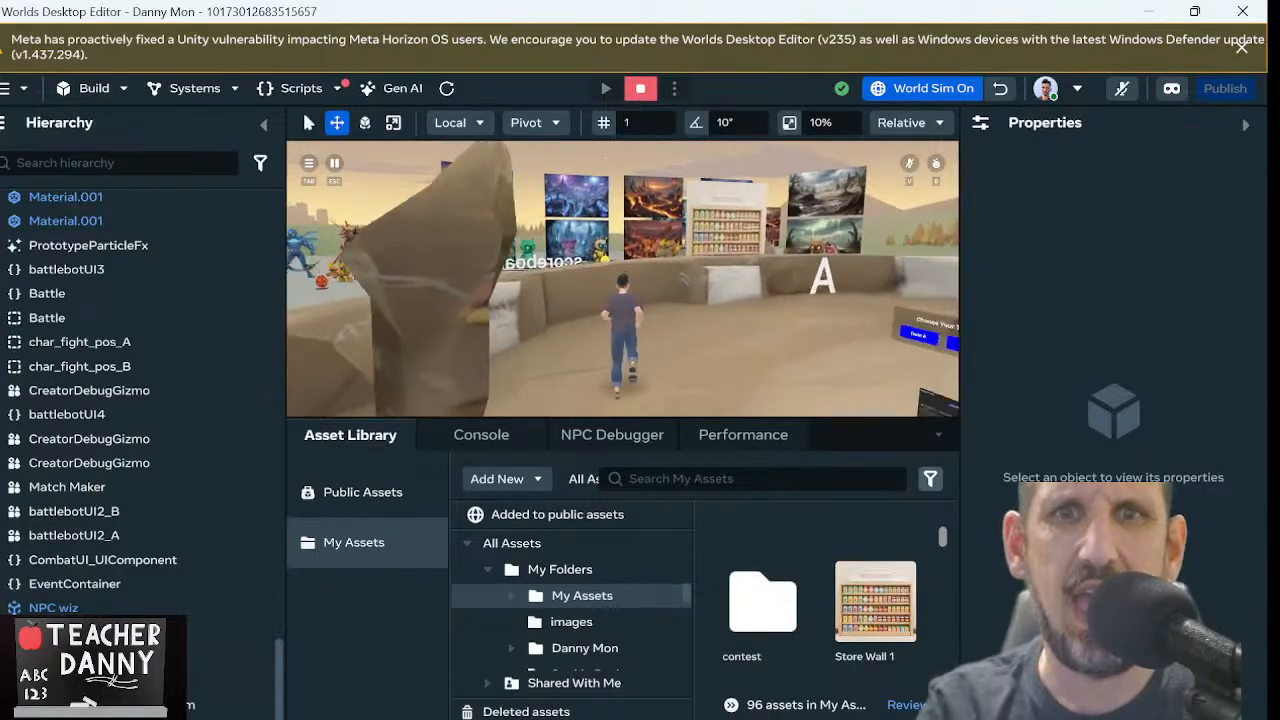
key(space)
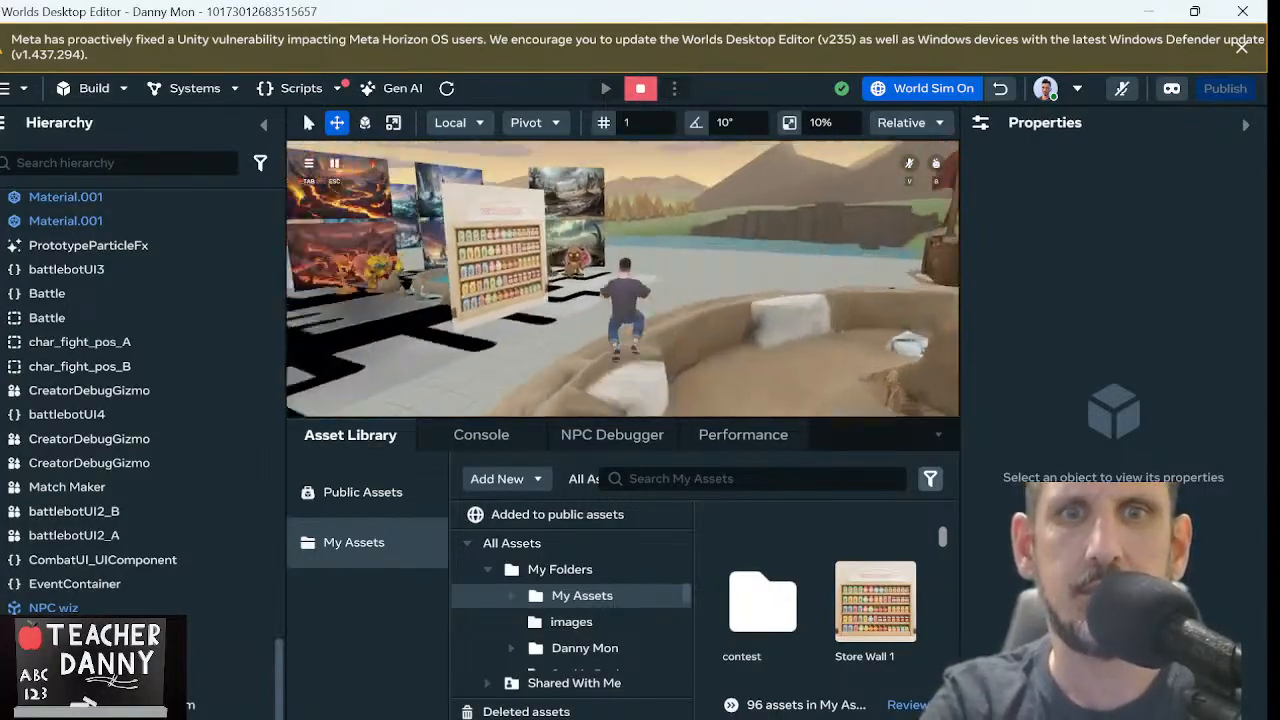
key(w)
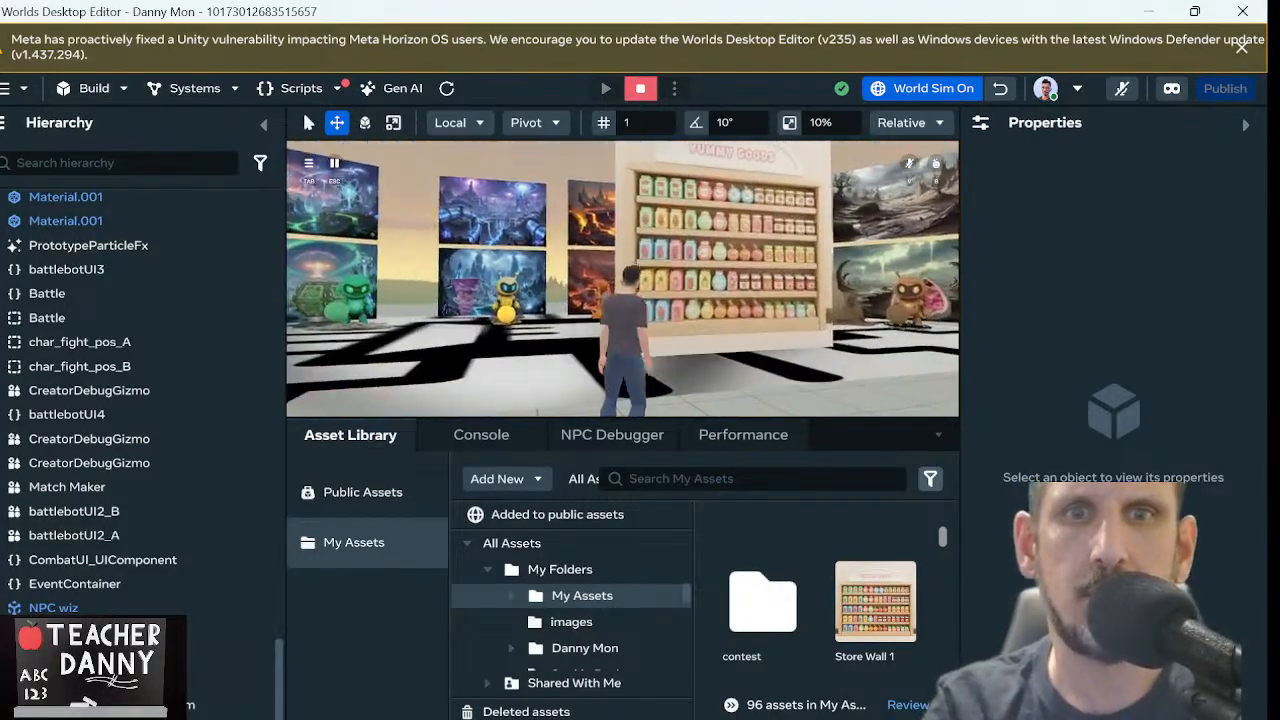
key(w)
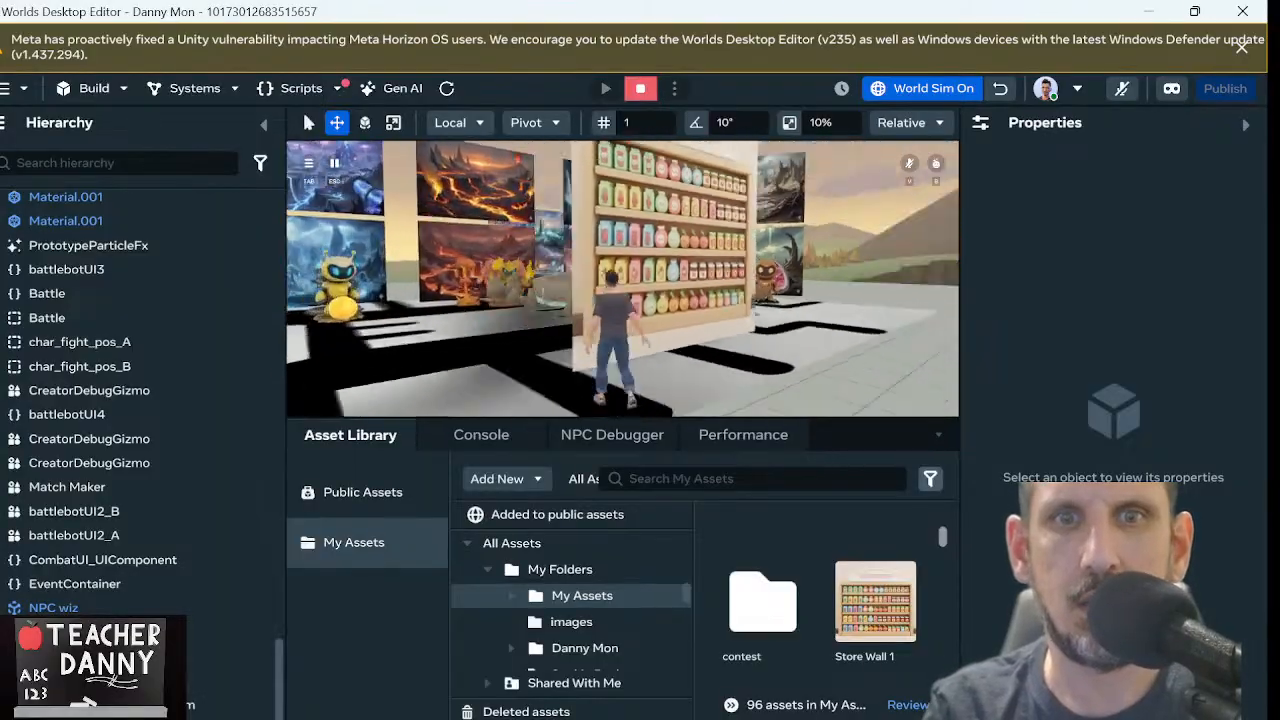
key(w)
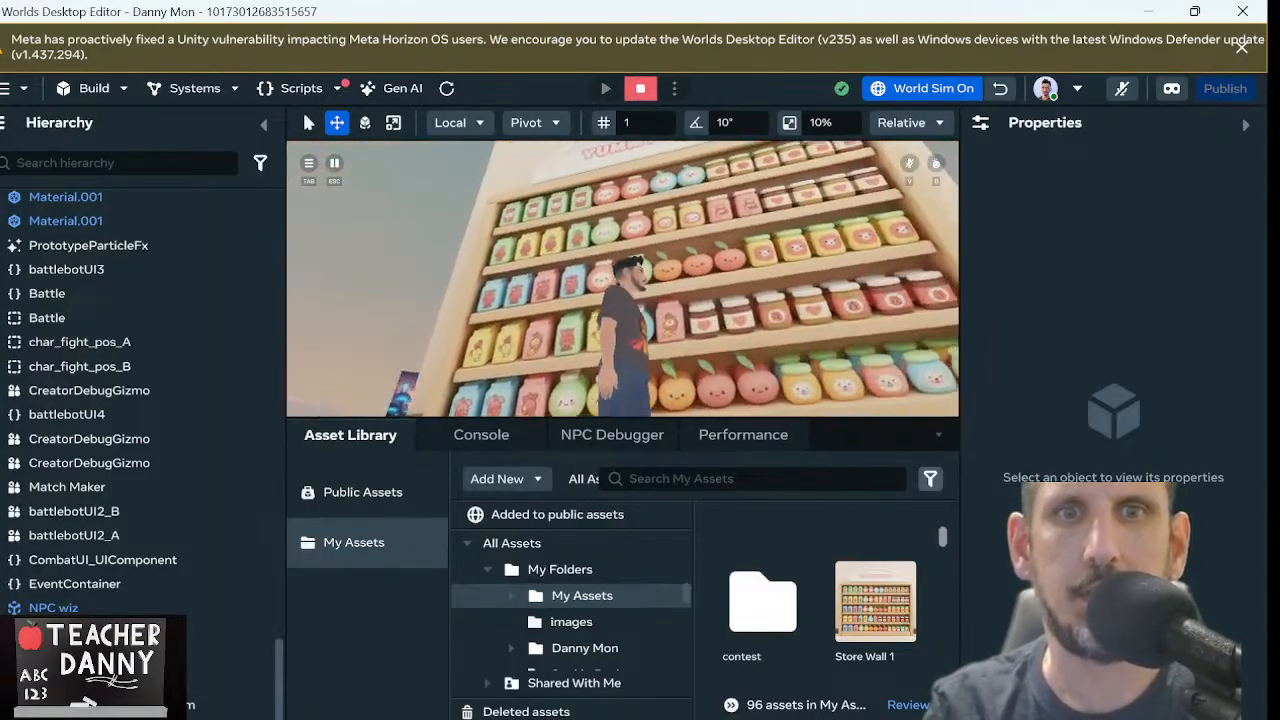
key(s)
key(w)
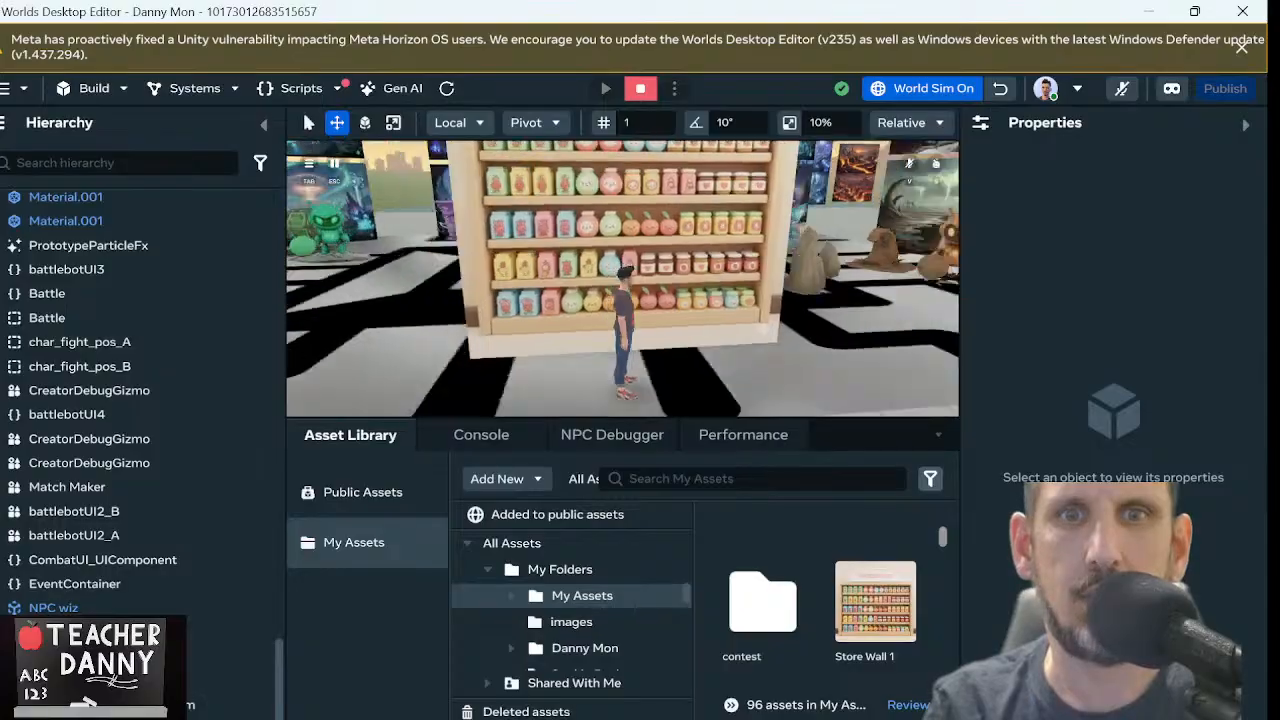
key(w)
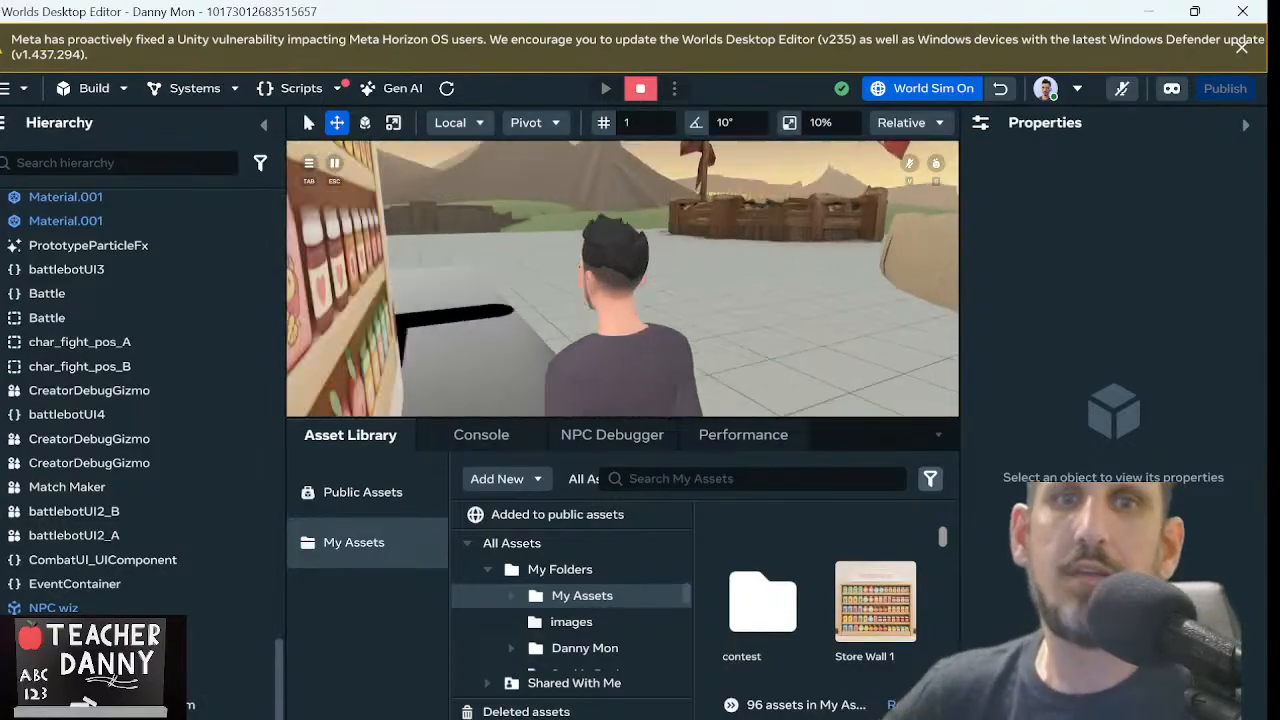
key(s)
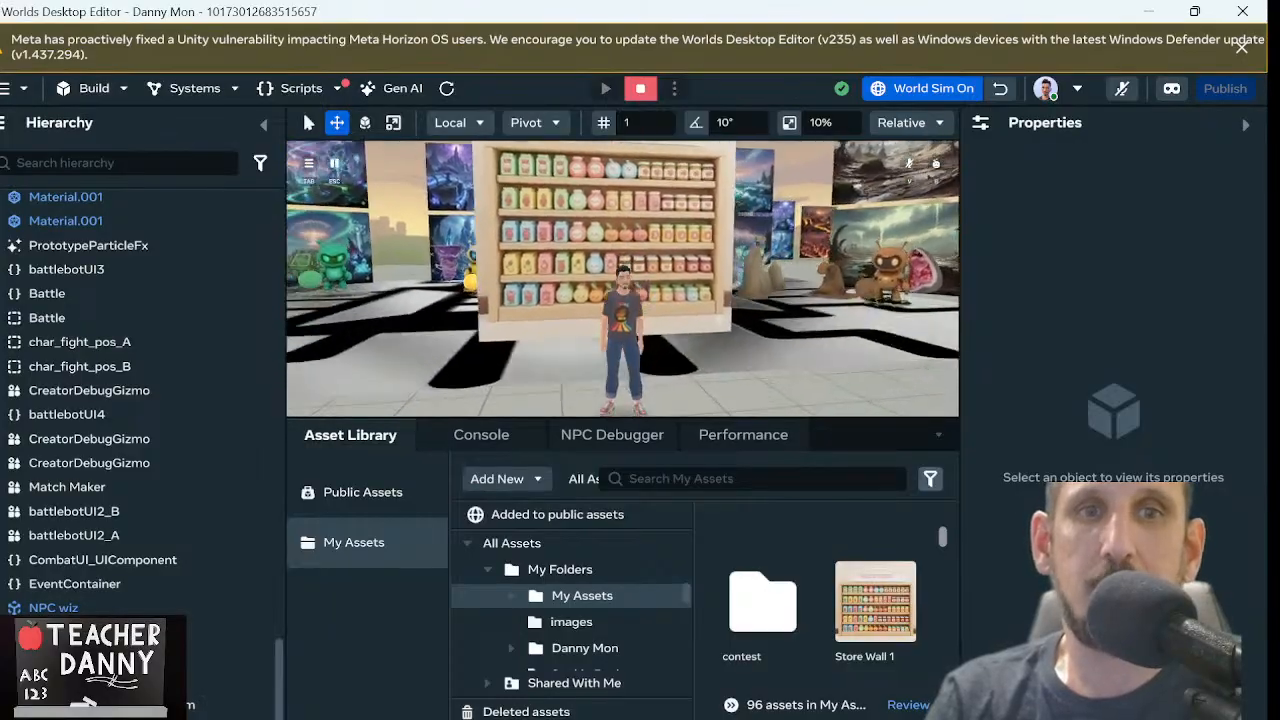
Walk the avatar through the arena to the lightning backdrop behind the yellow robot, examine it up close, back away, and end the preview
key(w)
key(w)
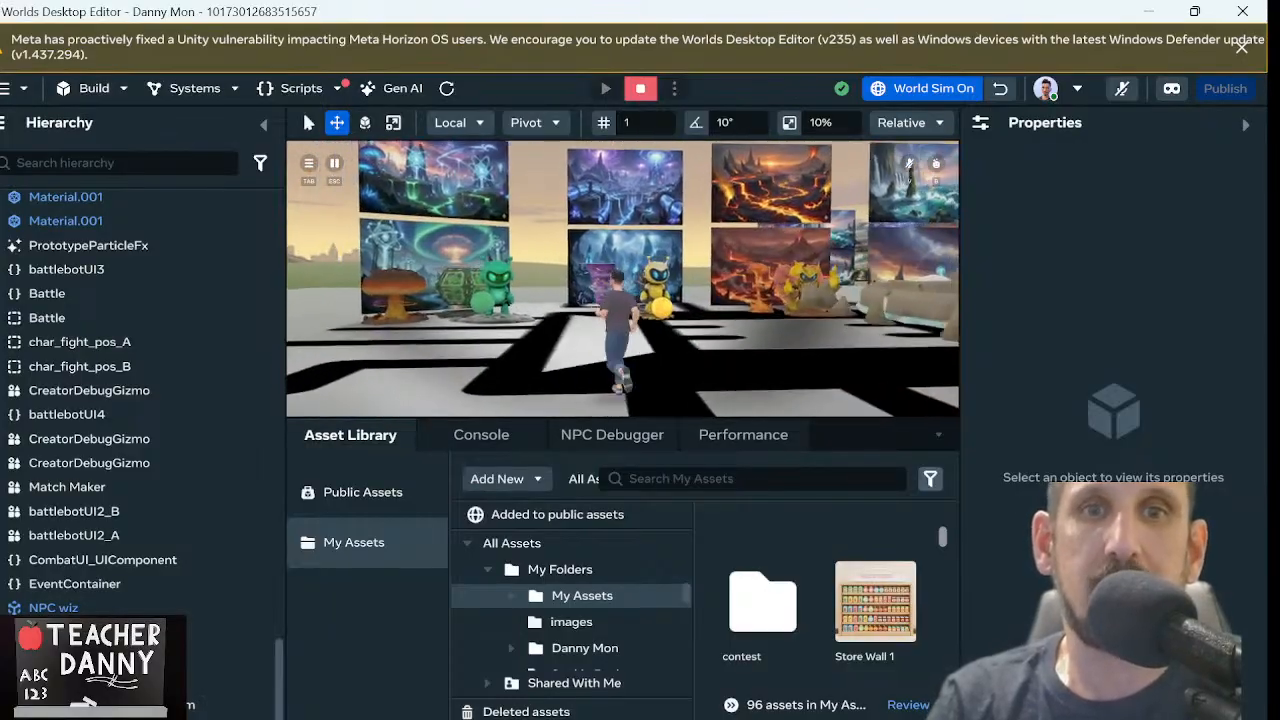
key(w)
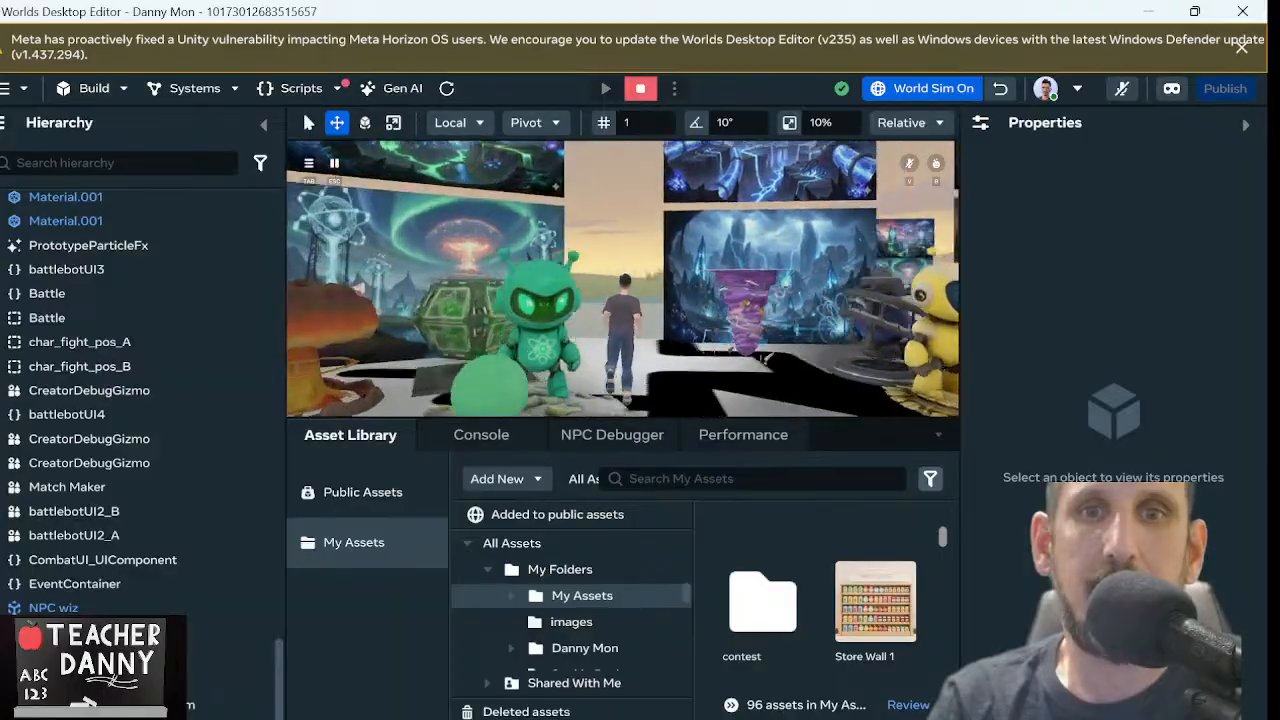
key(w)
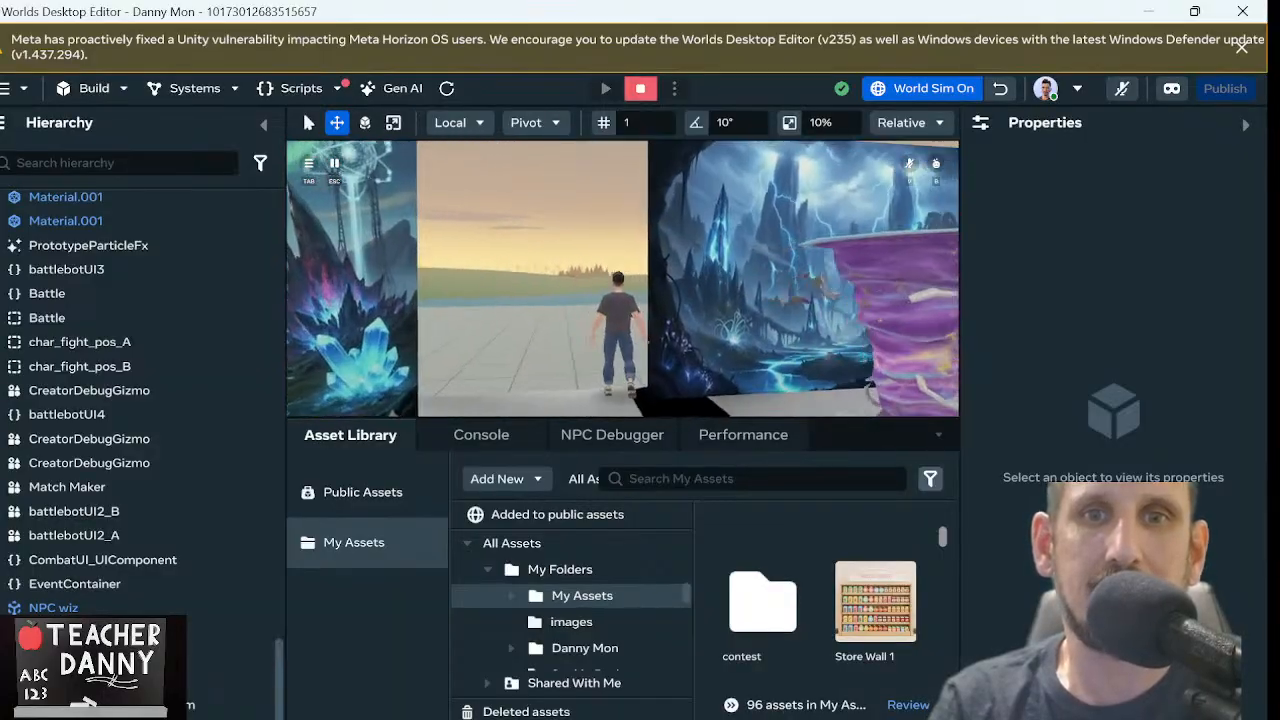
key(w)
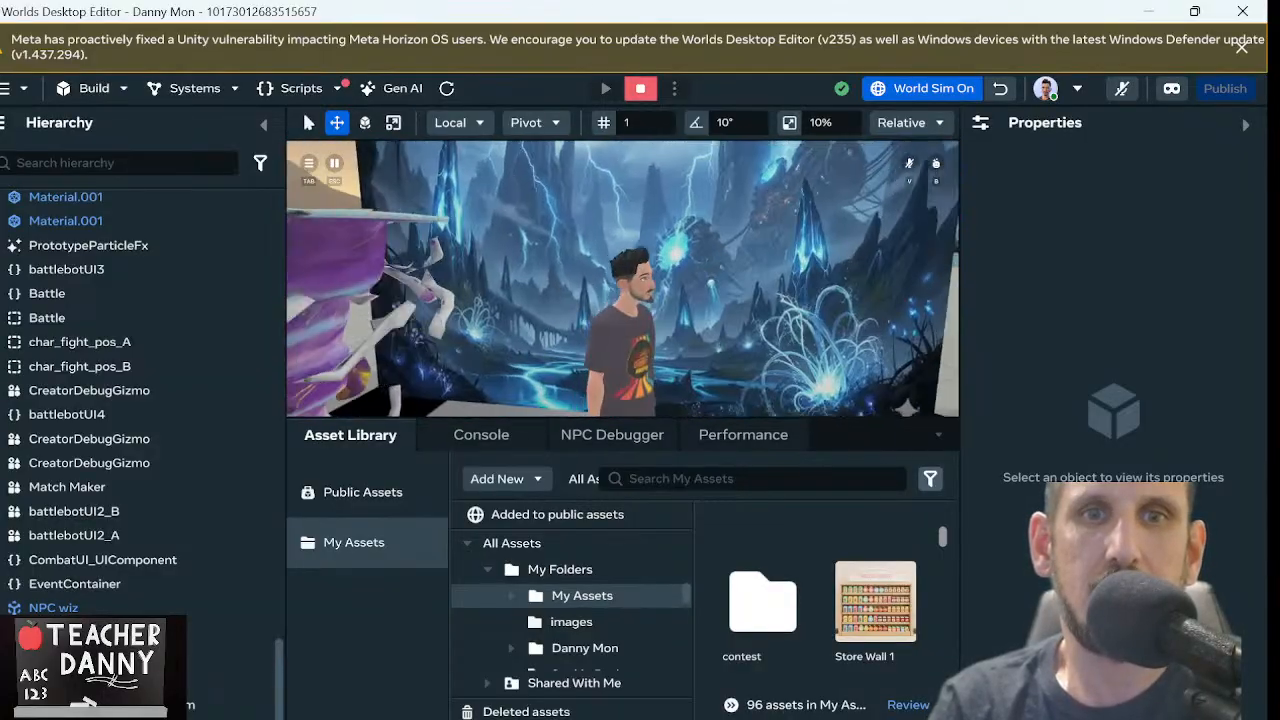
key(s)
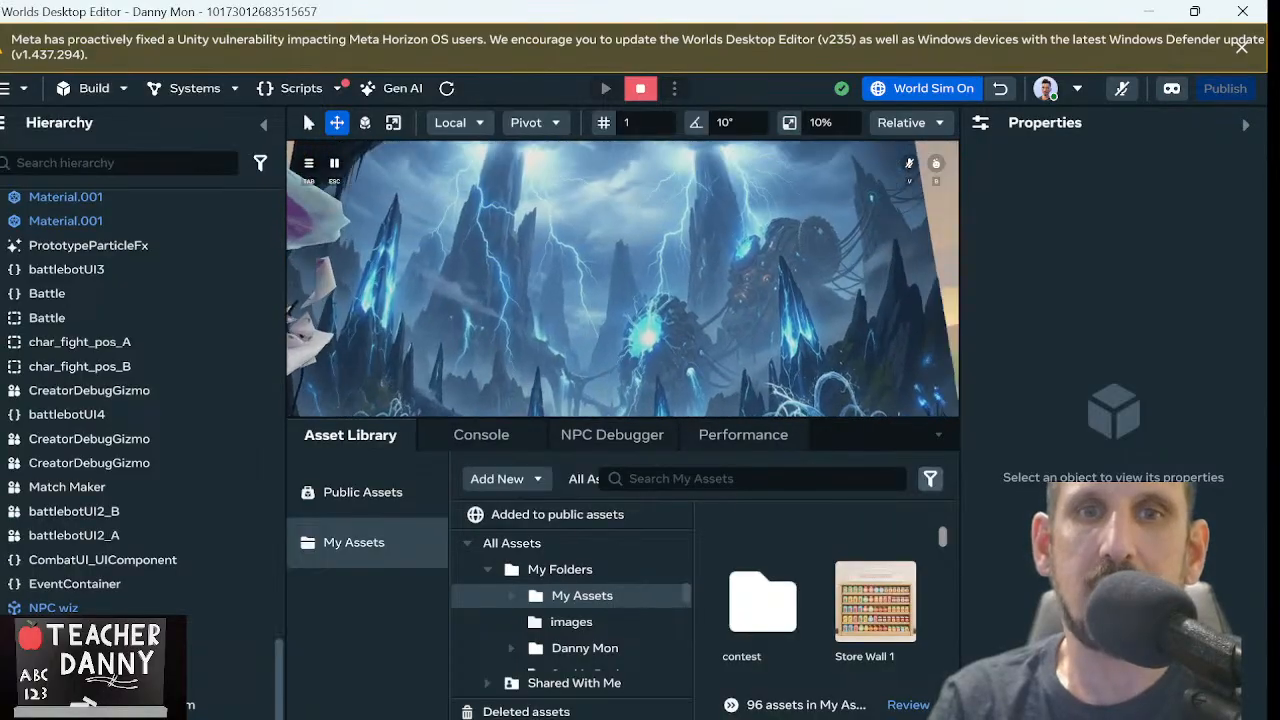
key(s)
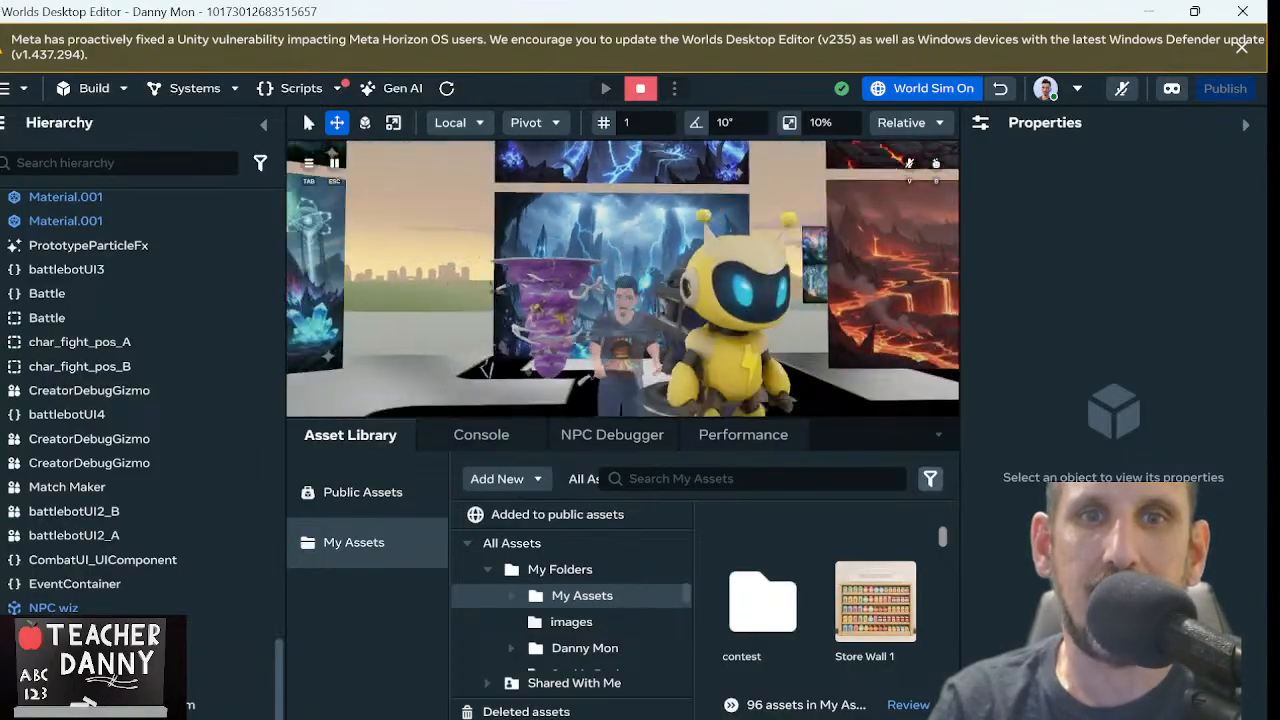
key(s)
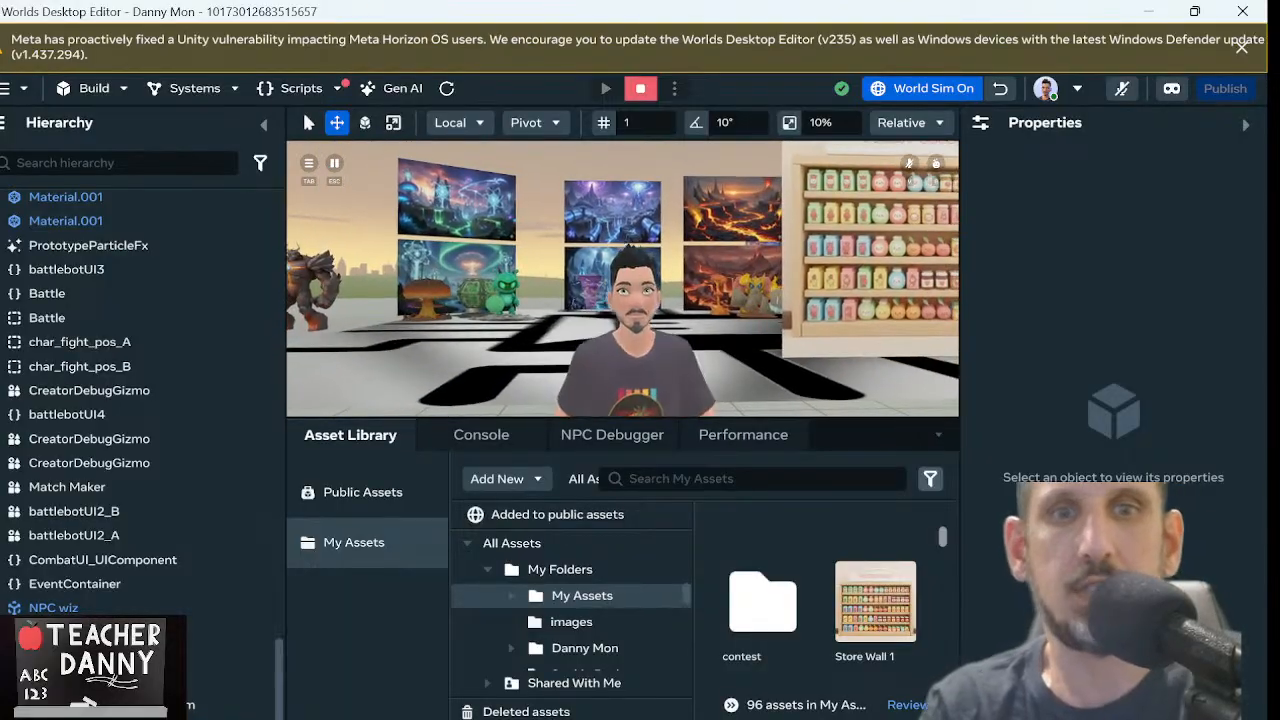
key(Escape)
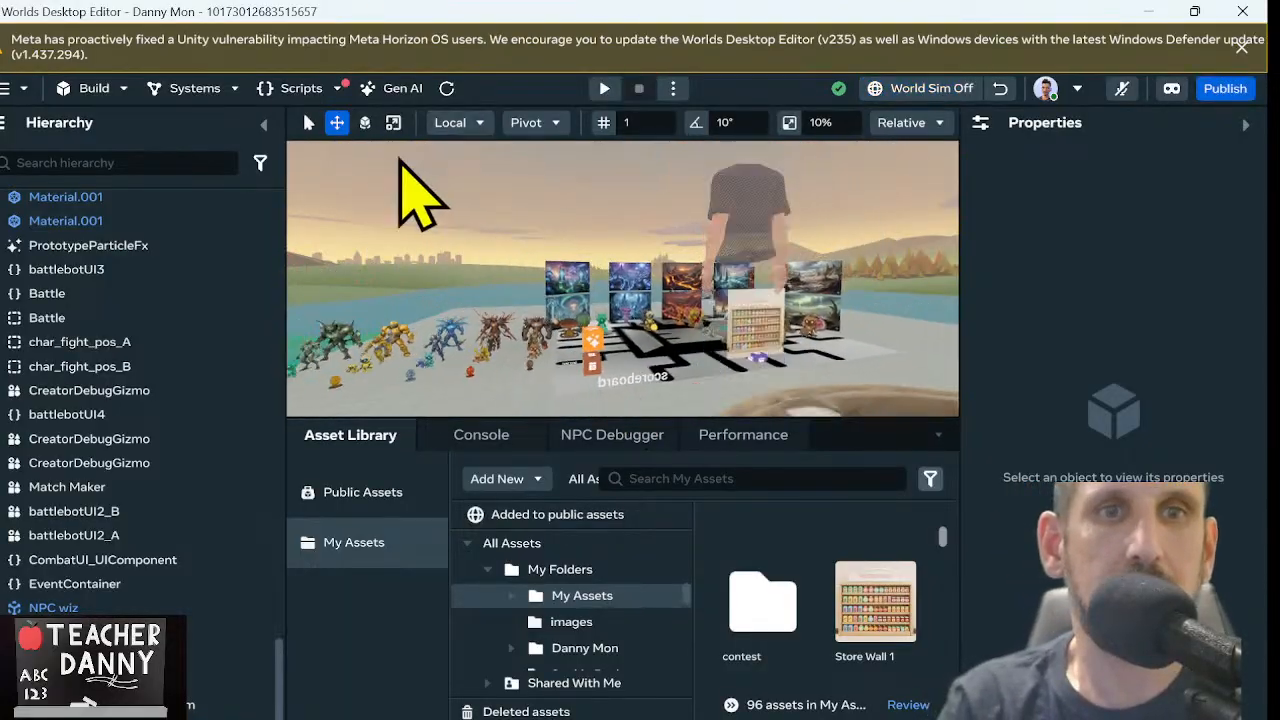
Add a 10 x 10 Plane to the world beside the arena, near the row of battle robots
click(92, 94)
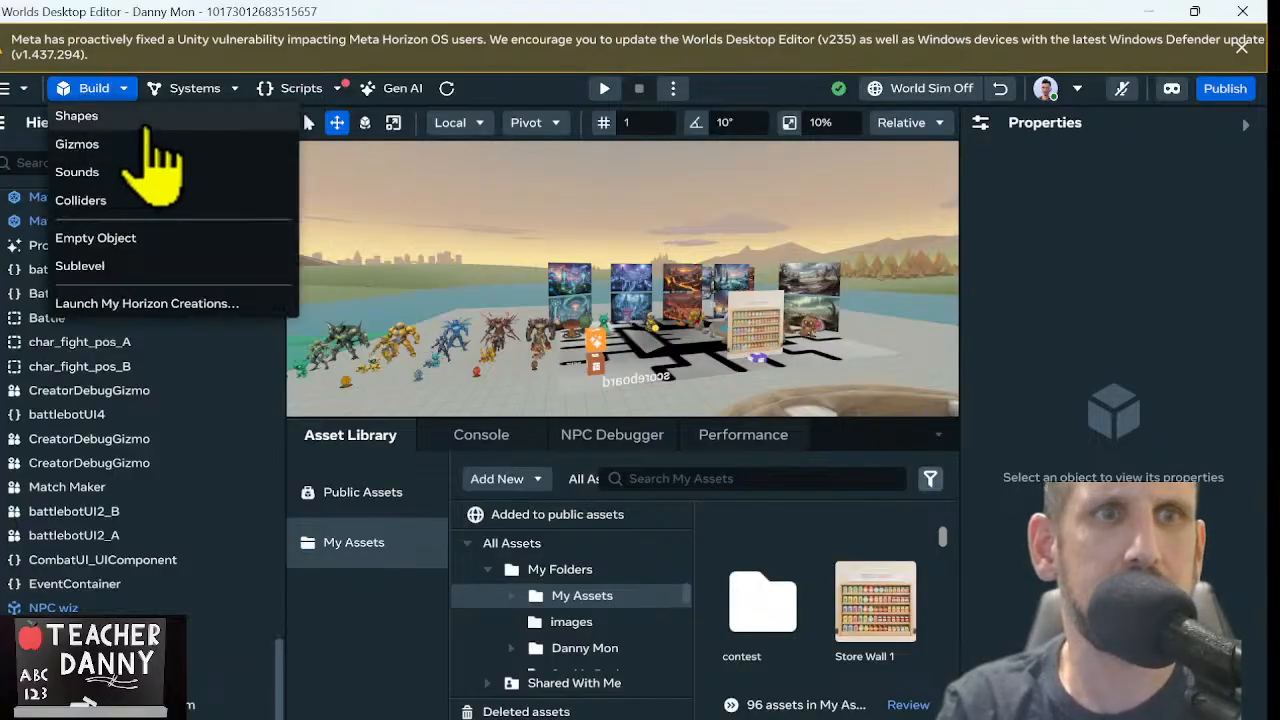
click(148, 118)
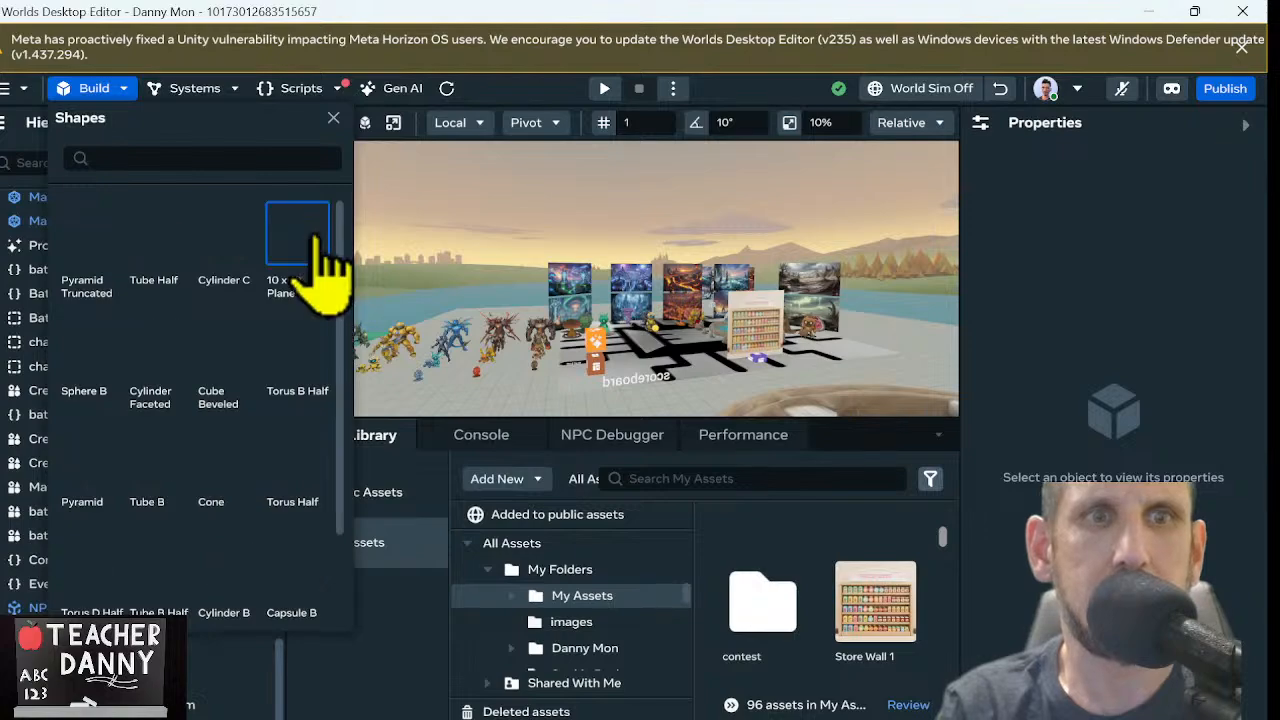
click(312, 245)
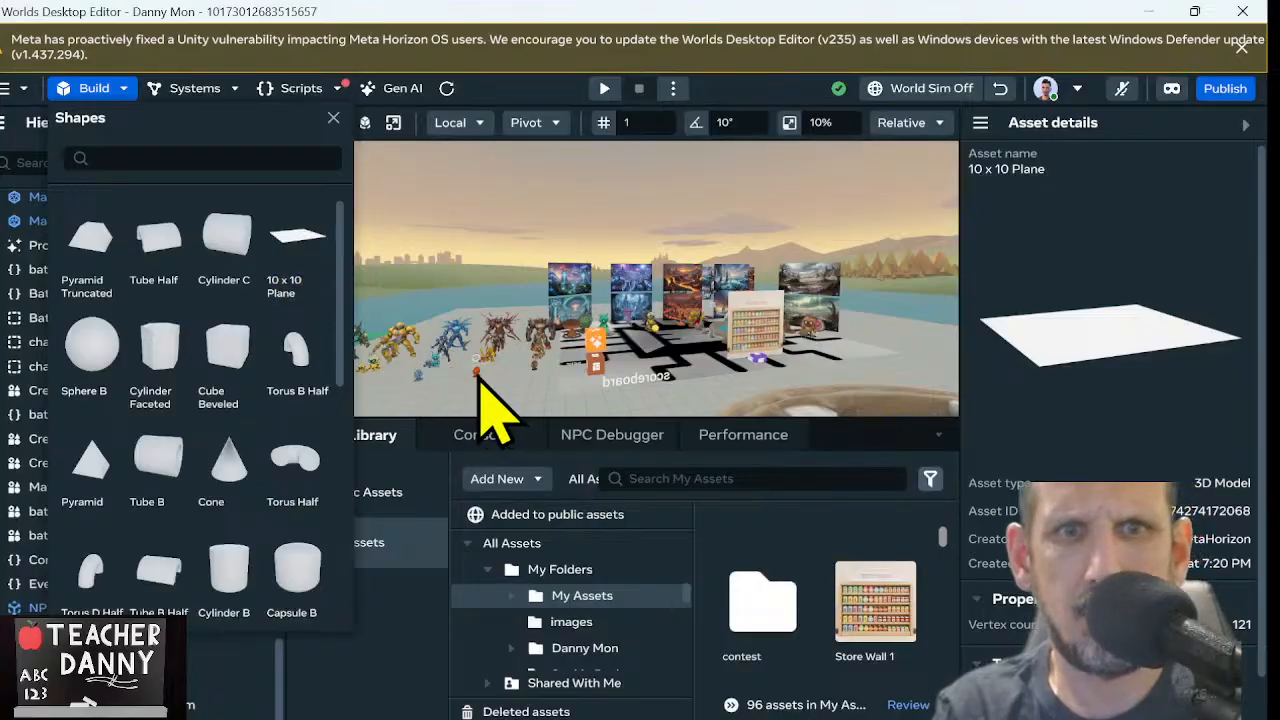
click(477, 270)
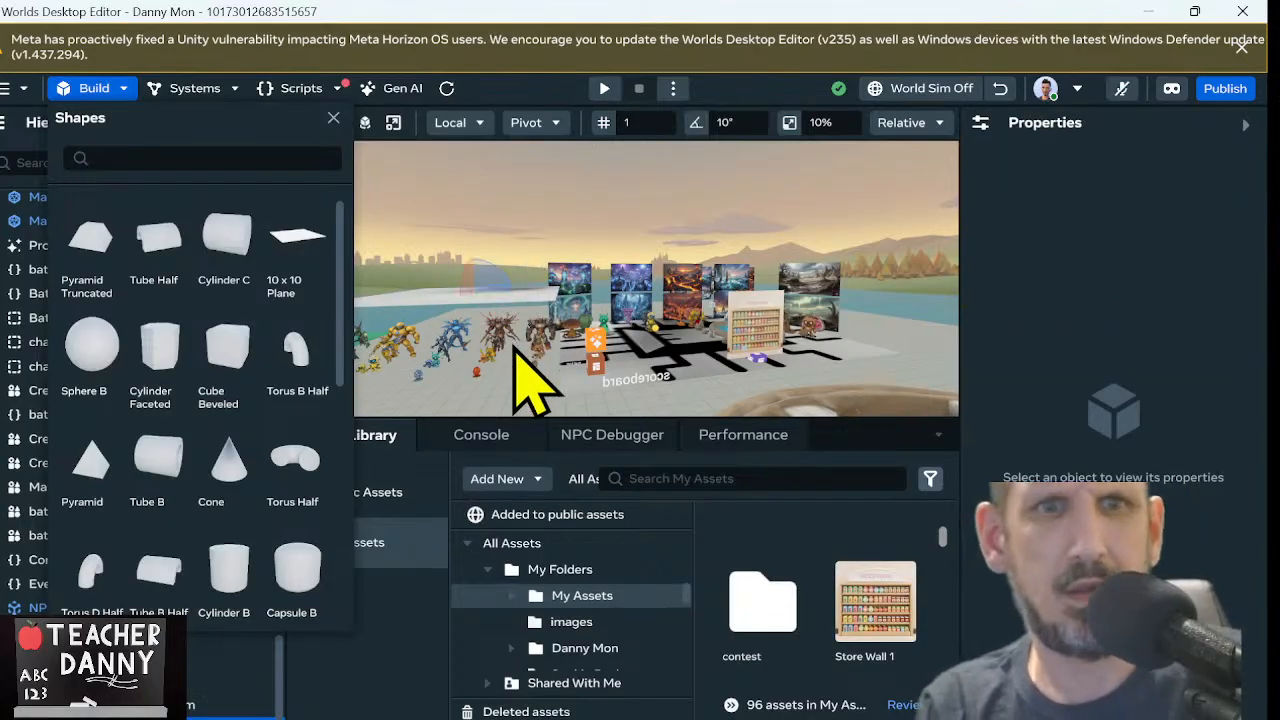
Rotate the new plane upright to face the view, with rotation X 90 and Y 180
click(468, 280)
key(e)
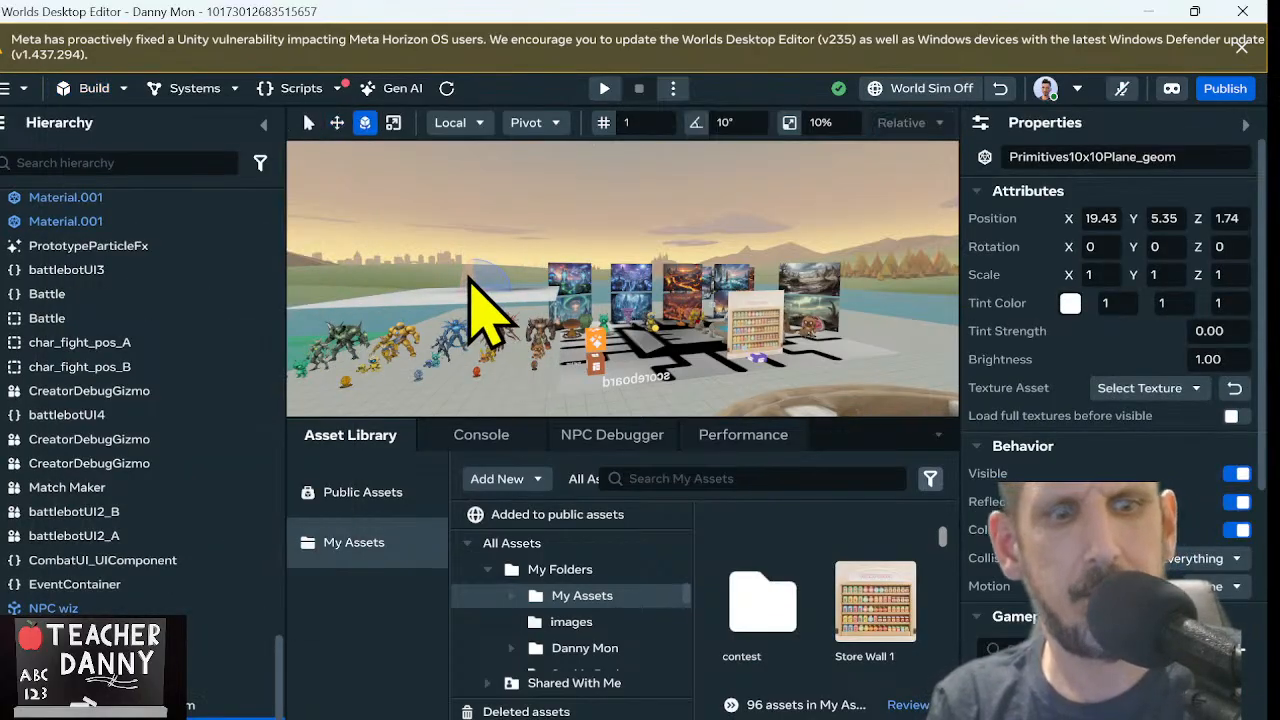
ctrl+drag(469, 278, 461, 344)
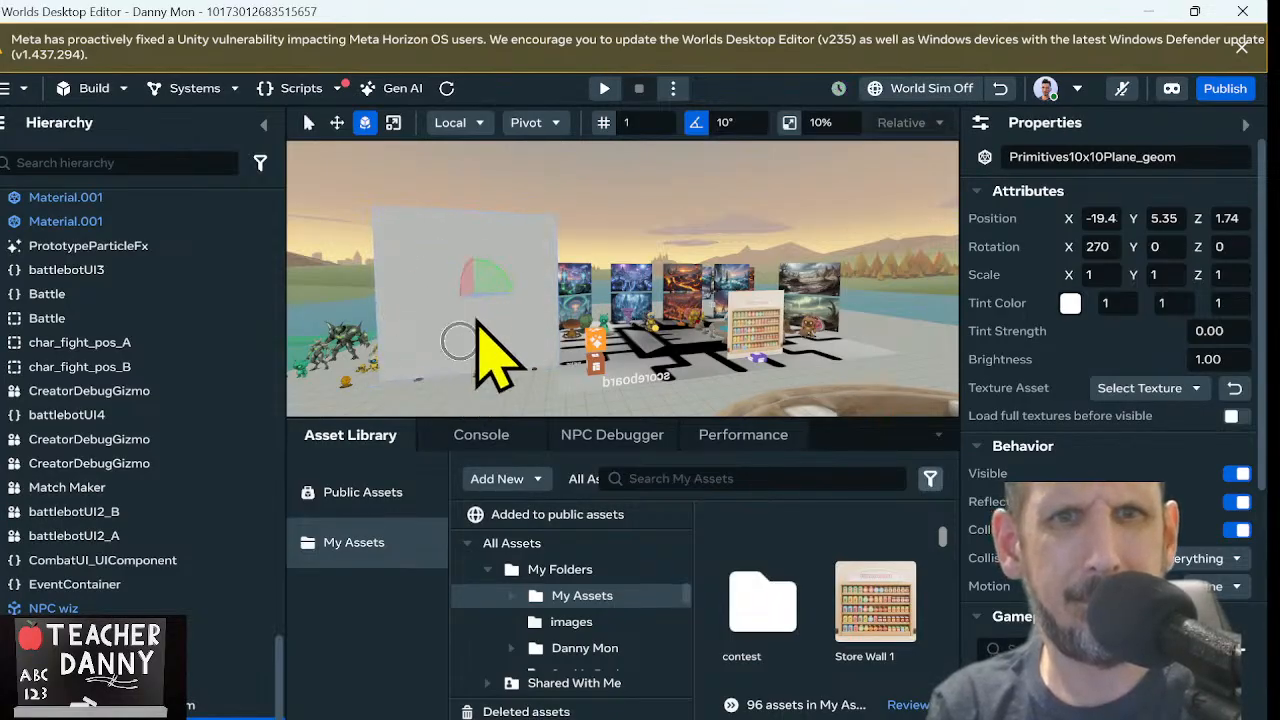
ctrl+drag(492, 271, 436, 345)
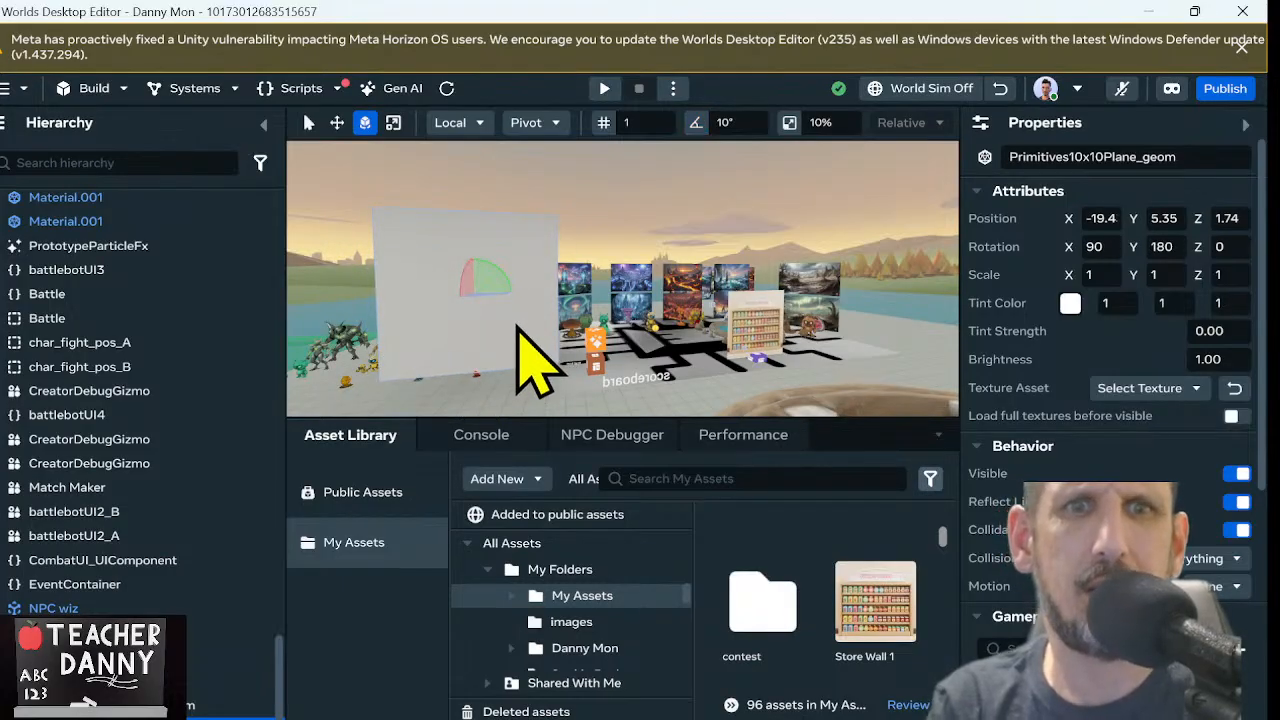
click(805, 240)
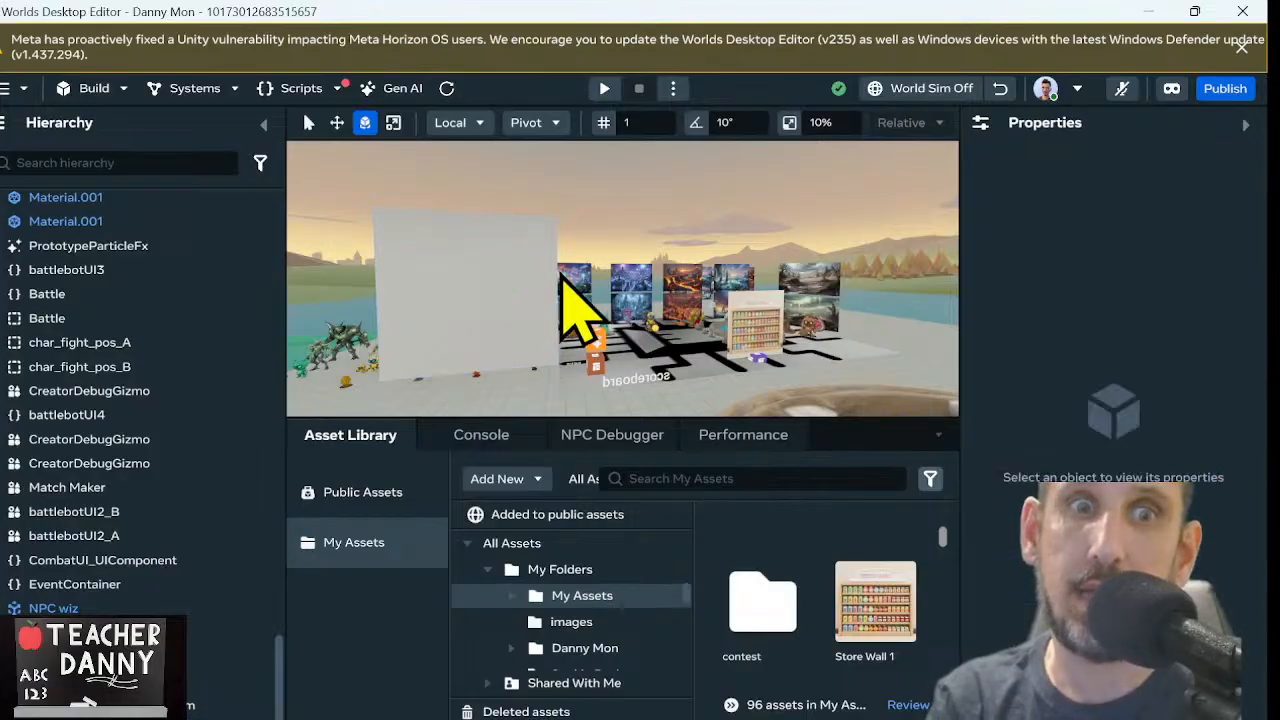
Apply the atomicquick texture to the new upright plane
click(519, 310)
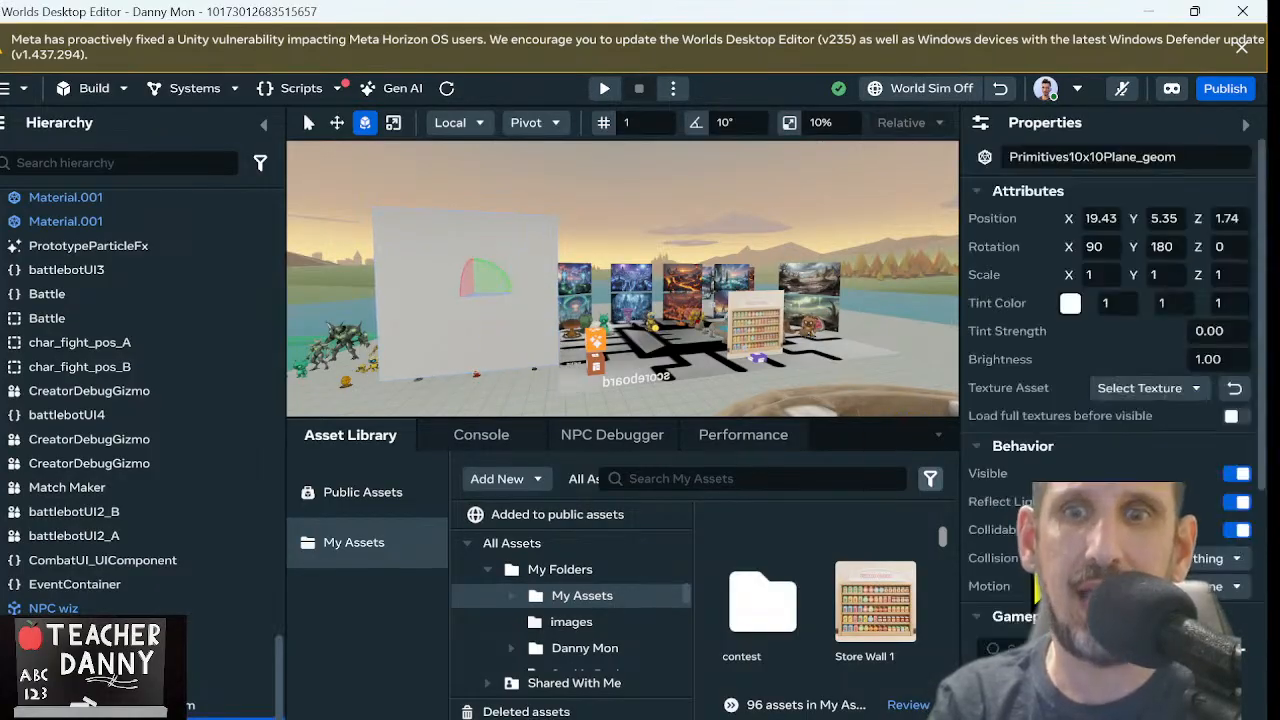
click(1166, 390)
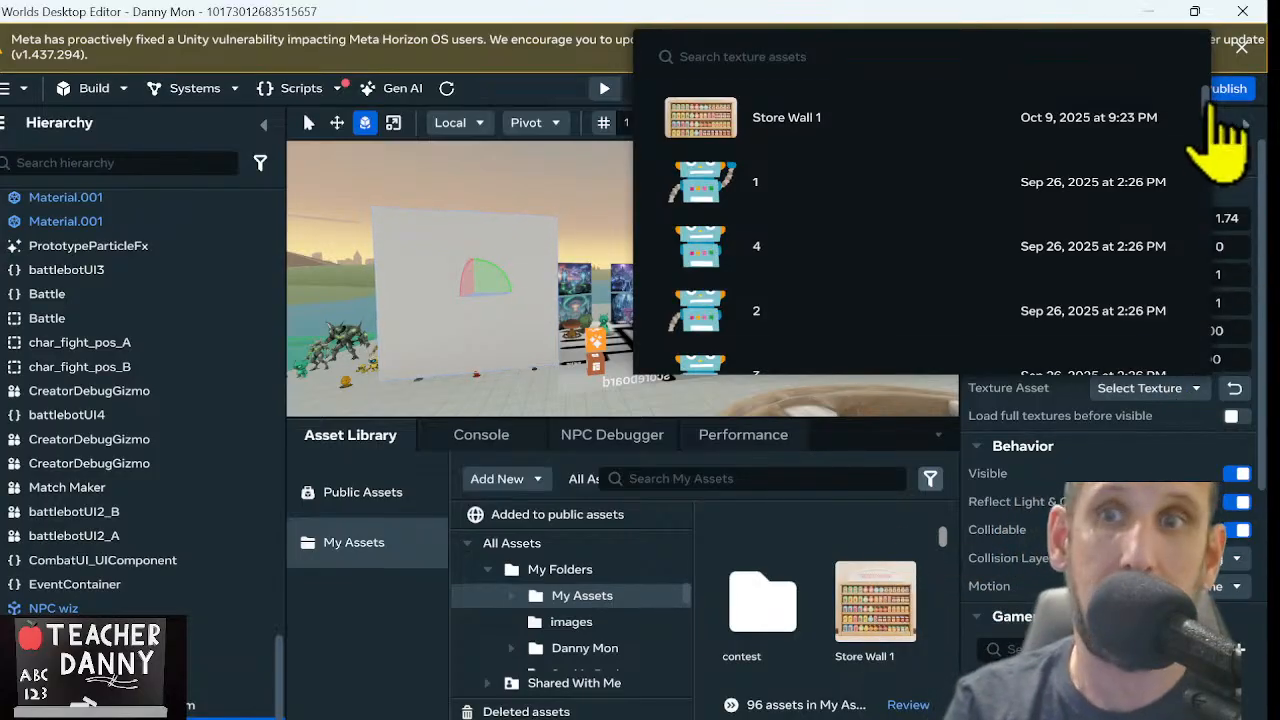
drag(1208, 104, 1213, 393)
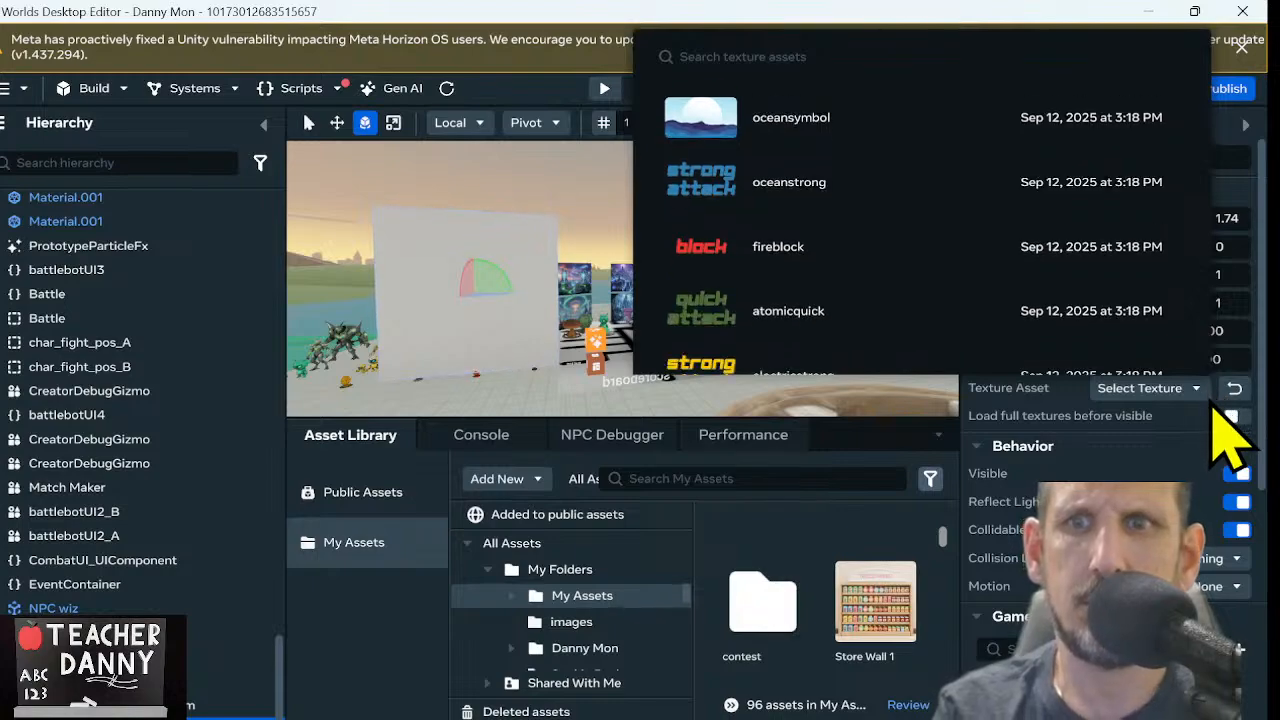
click(1220, 332)
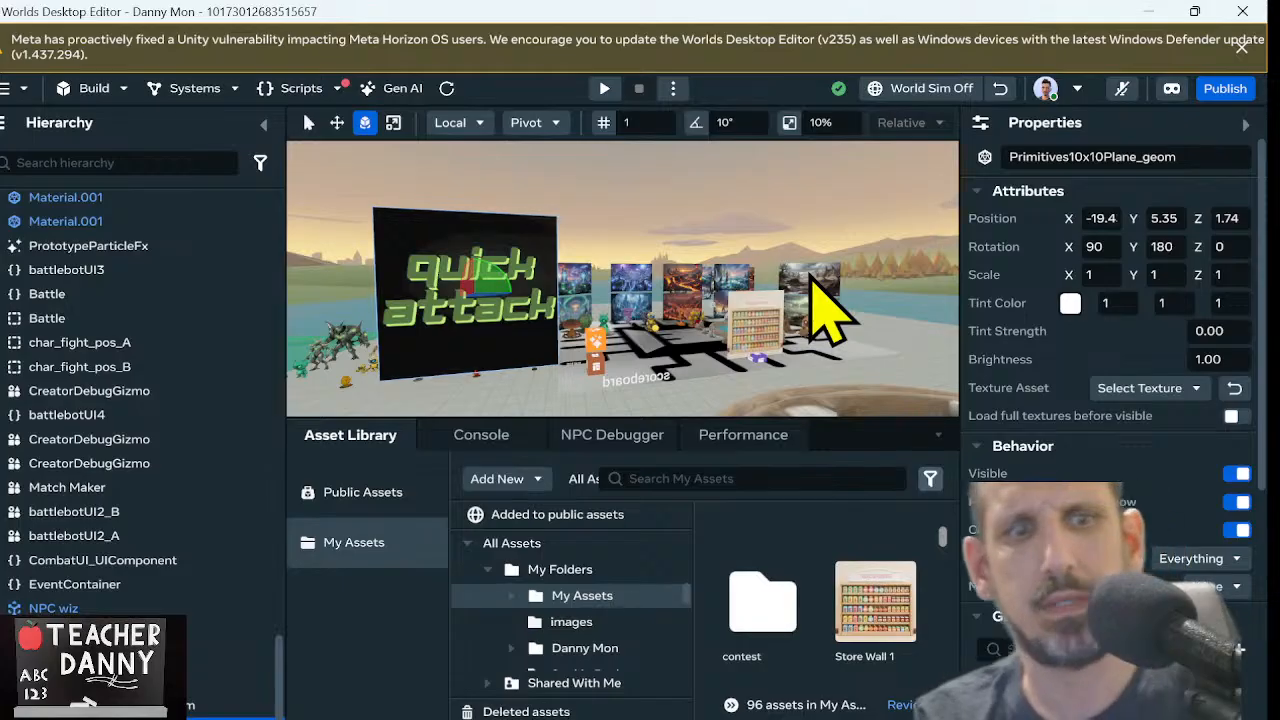
Apply the oceansymbol texture to the upright plane in place of the quick attack image
click(1172, 390)
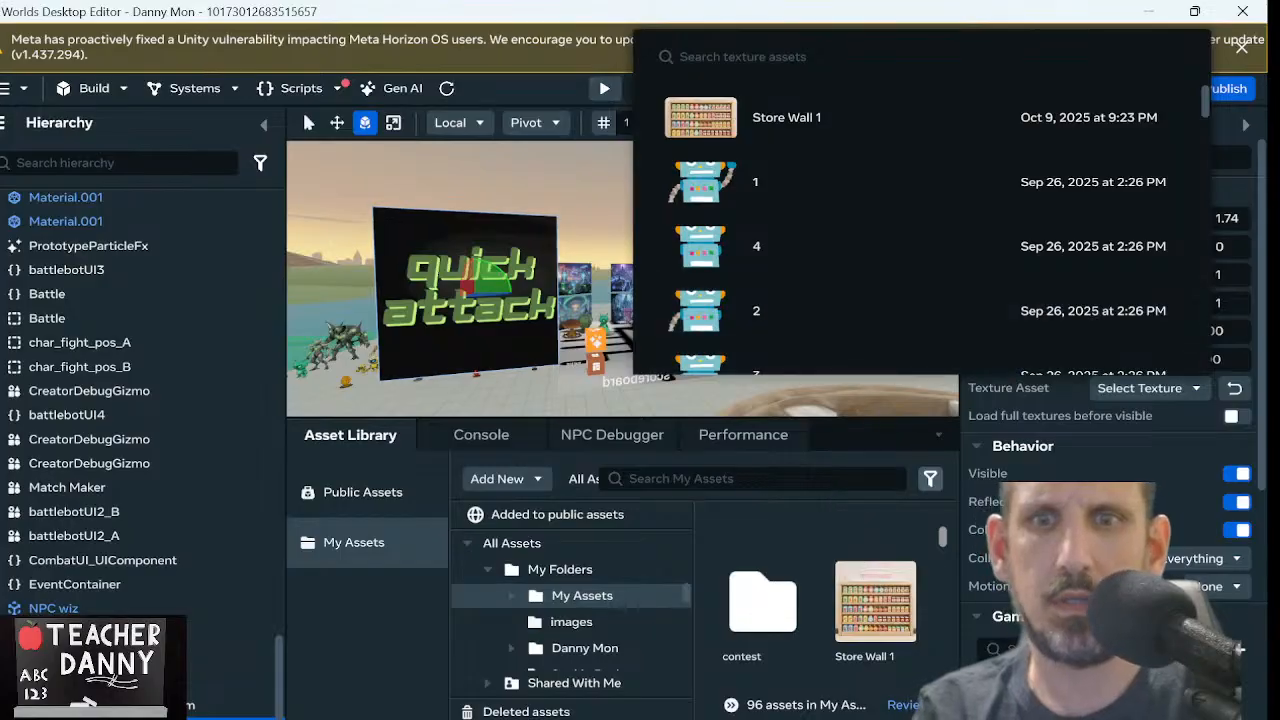
scroll(986, 300, down, 10)
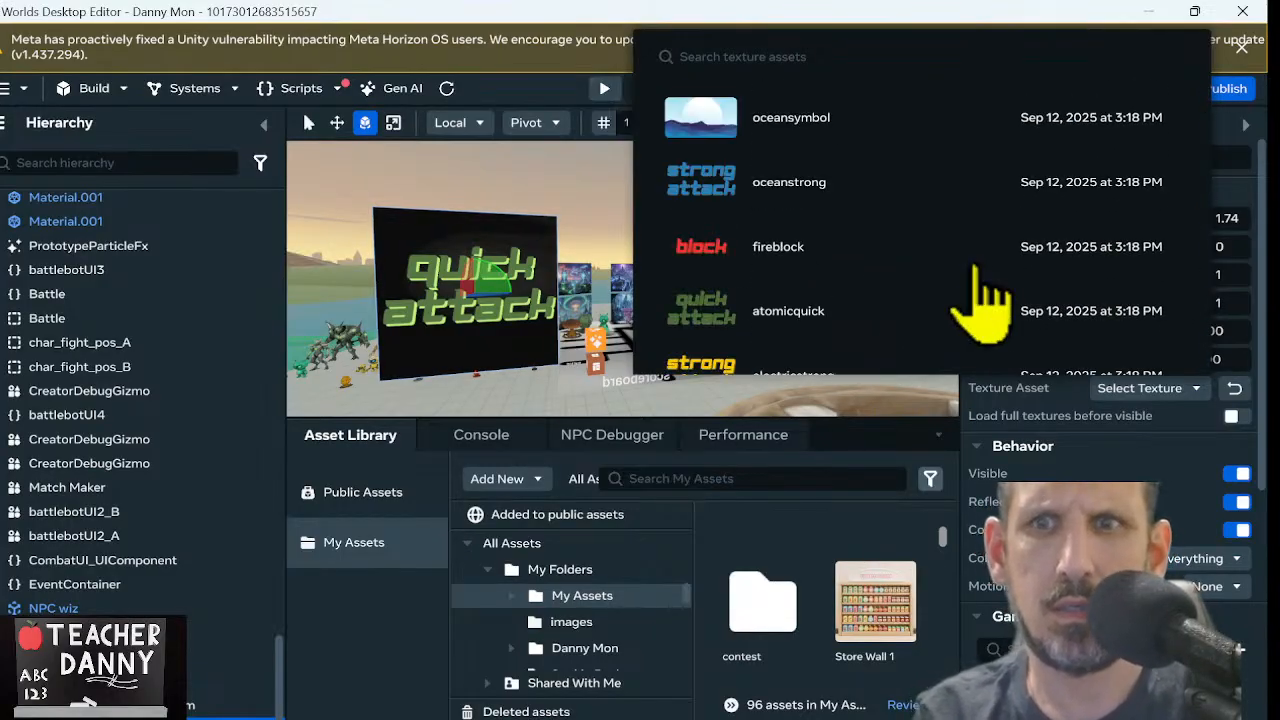
scroll(975, 268, up, 6)
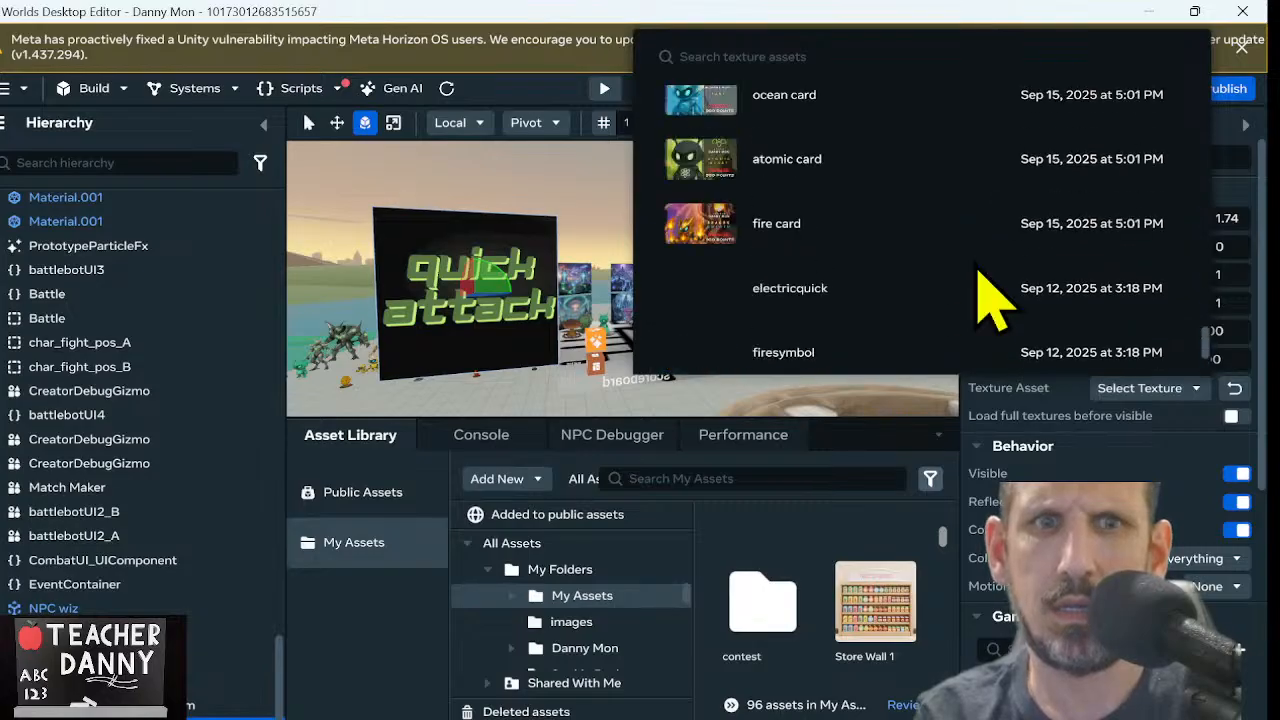
scroll(975, 268, down, 6)
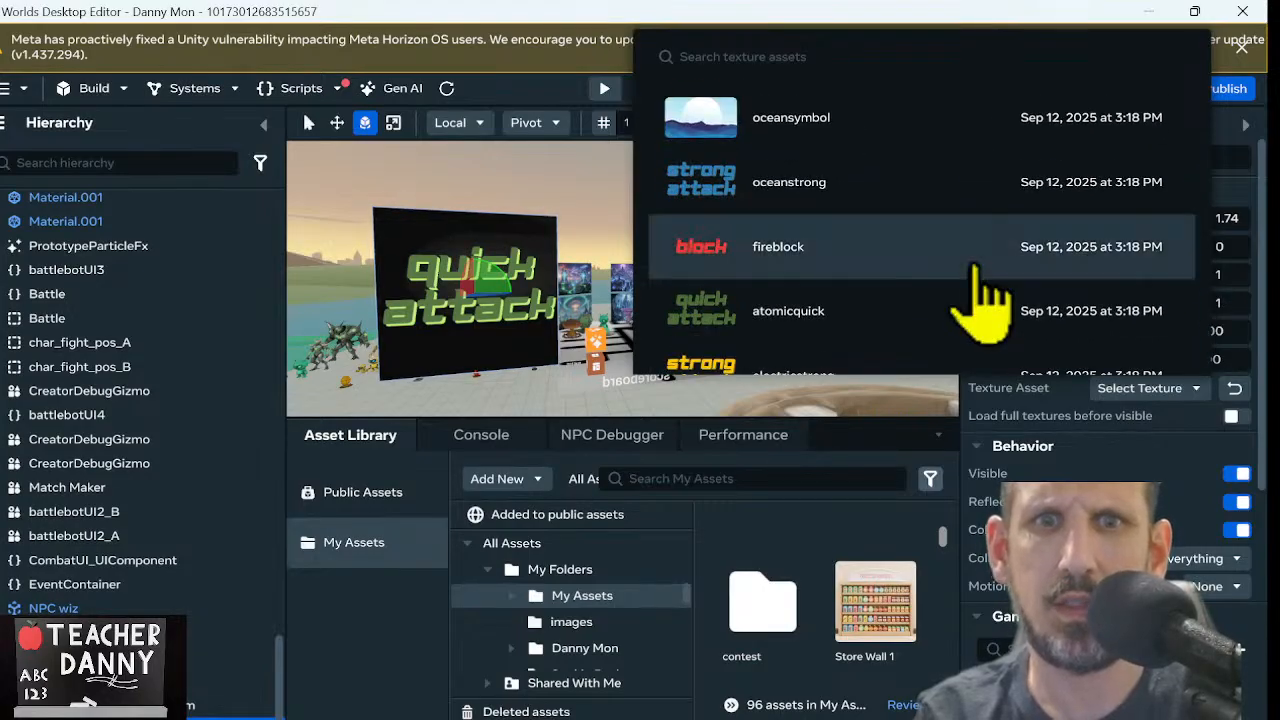
scroll(965, 268, up, 3)
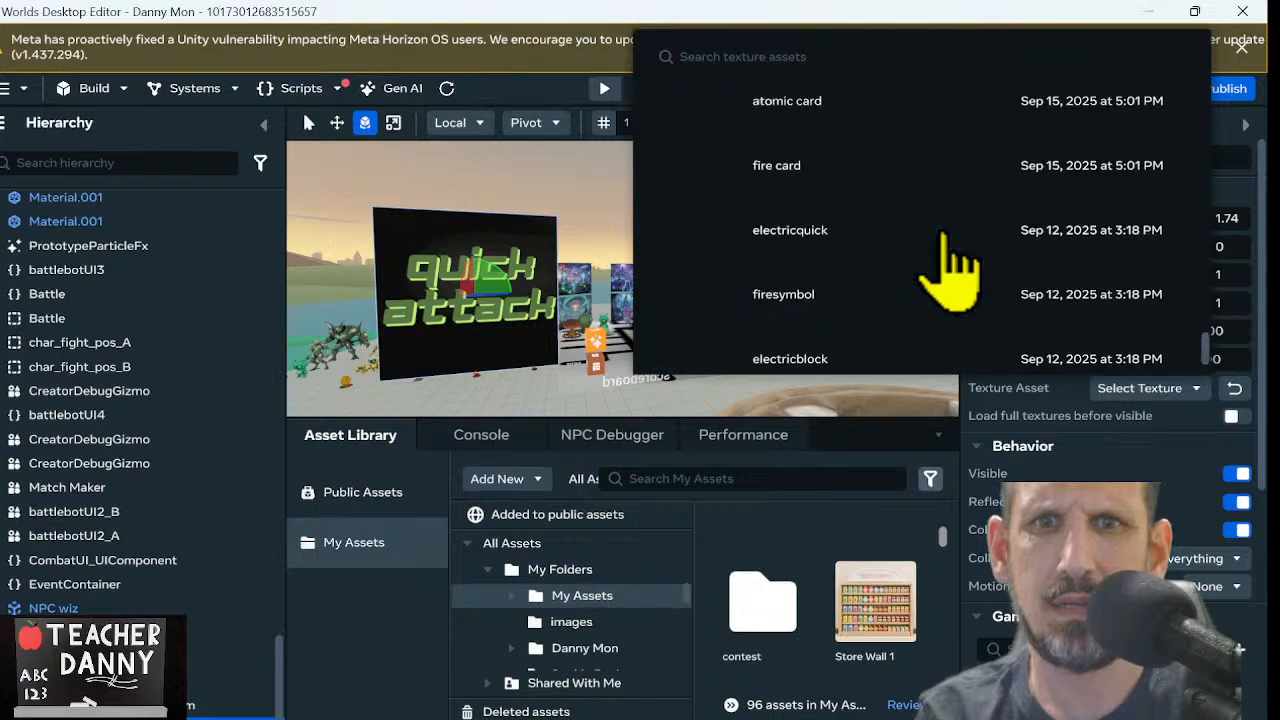
scroll(955, 260, down, 3)
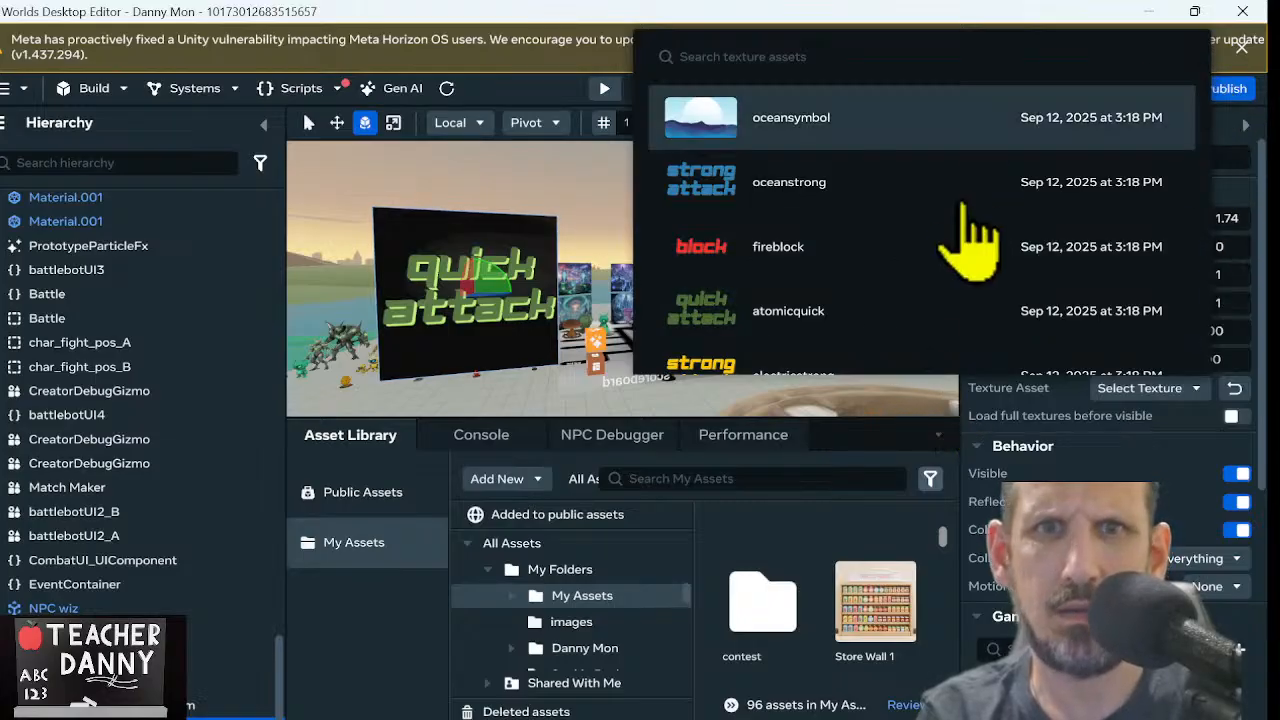
click(894, 132)
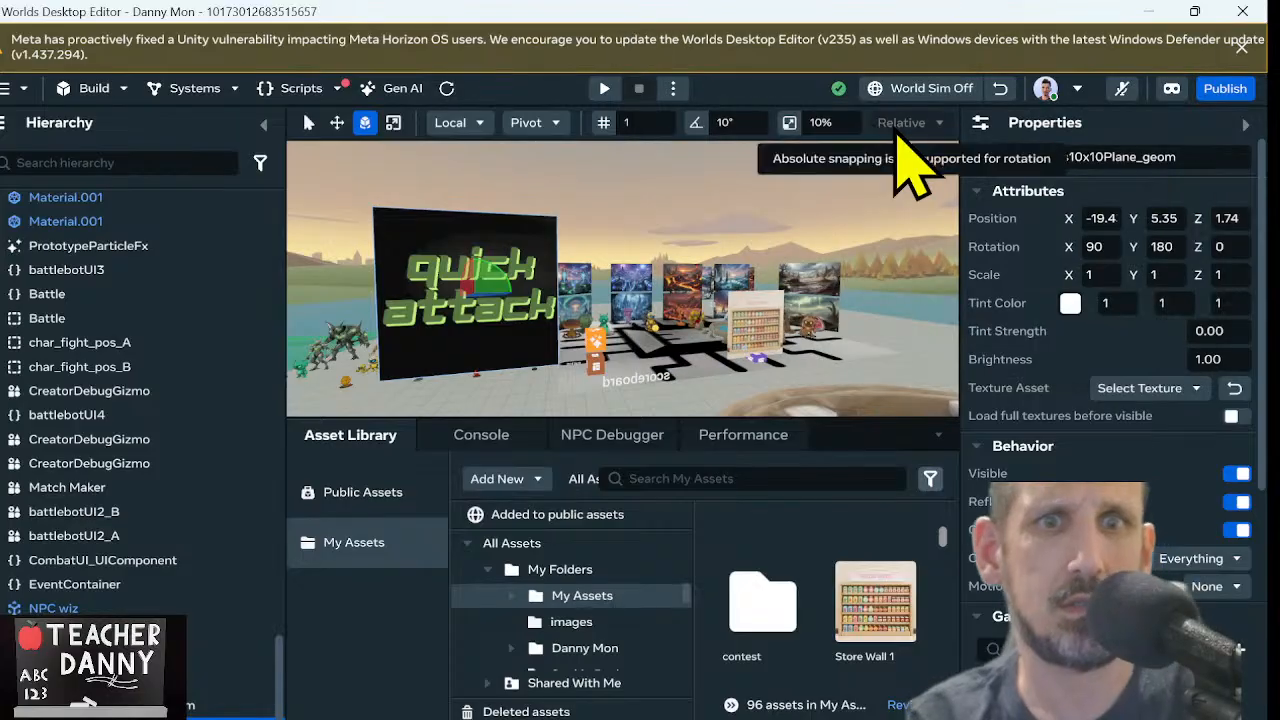
click(510, 318)
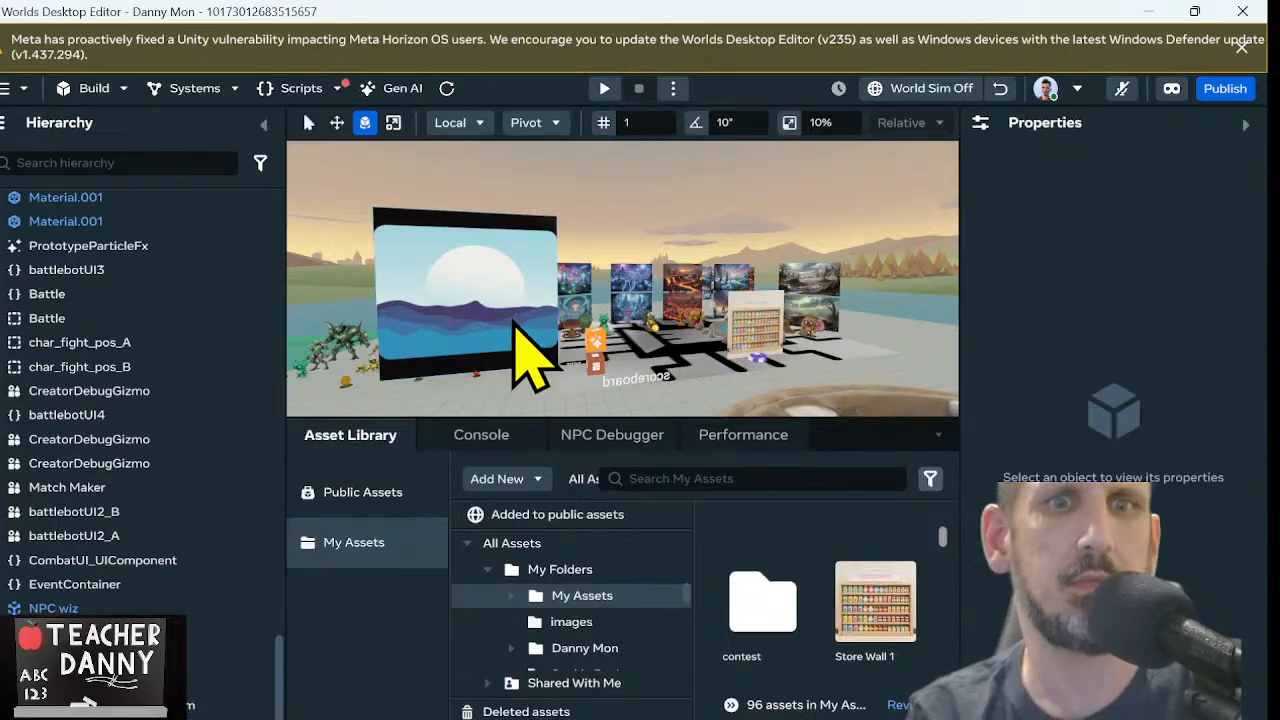
Lower the ocean-textured plane into the ground to a Y position of about 3.47
right_drag(517, 318, 500, 318)
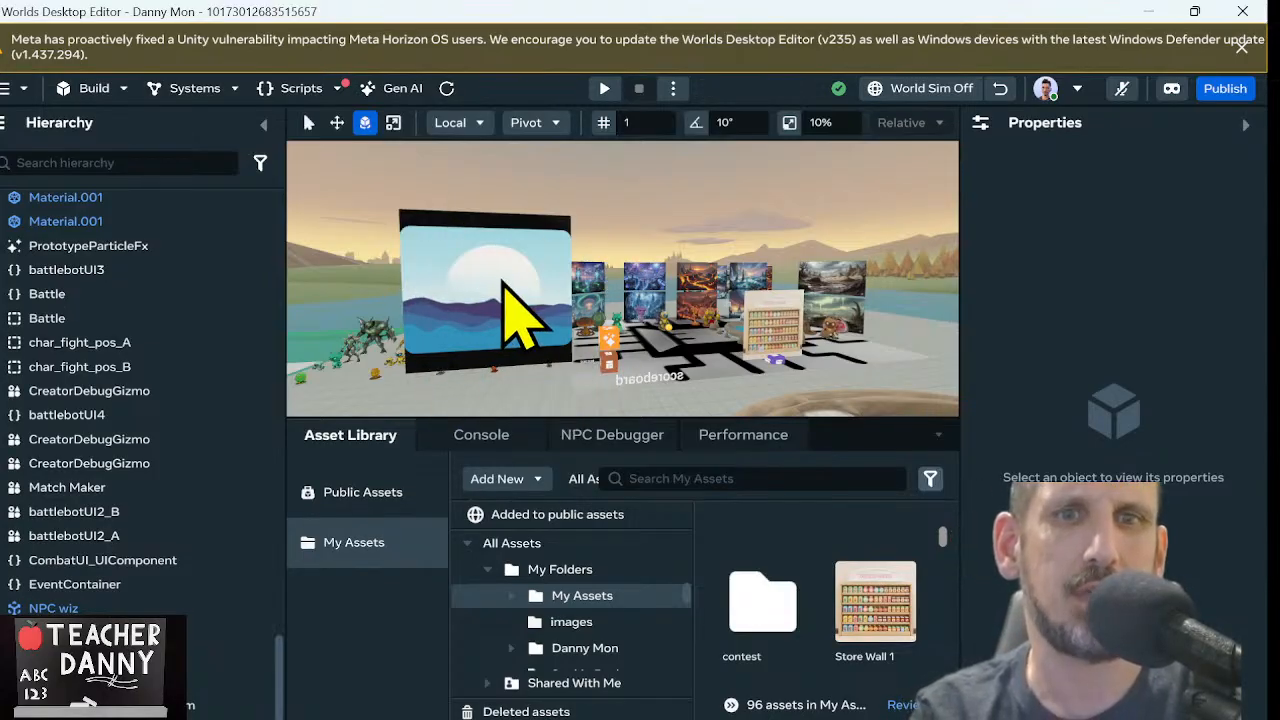
right_drag(502, 282, 484, 267)
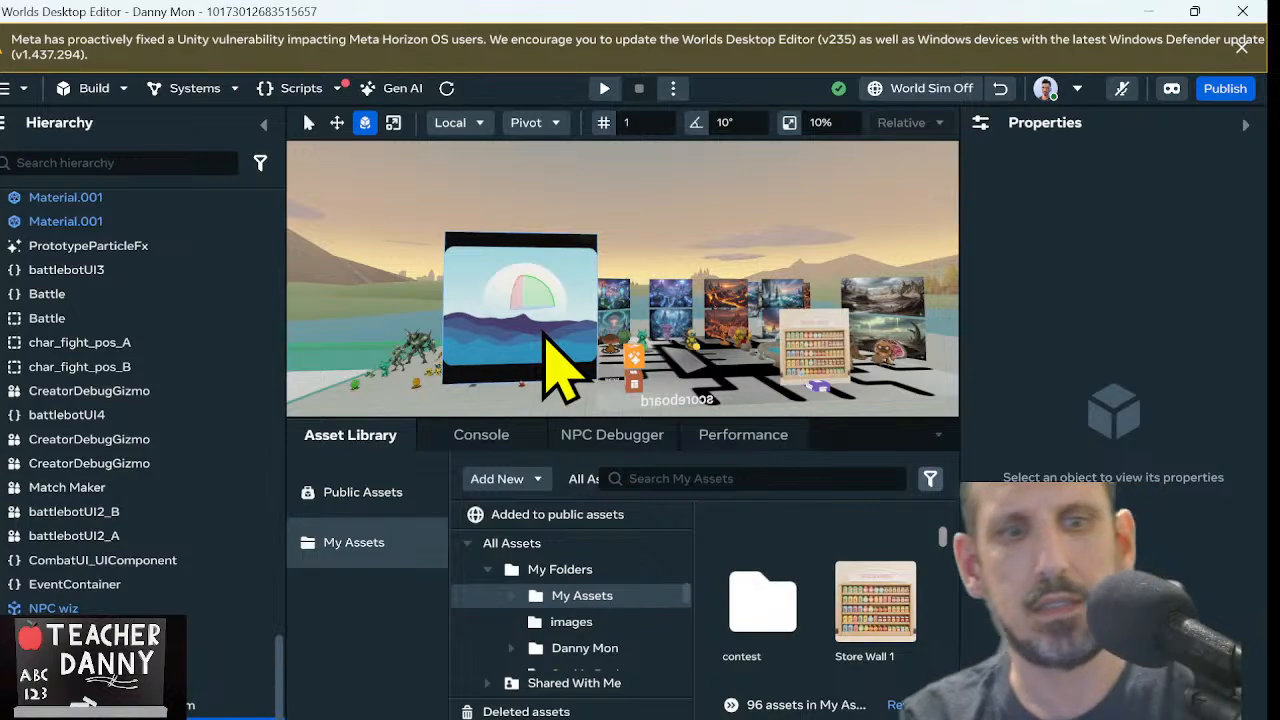
click(543, 333)
key(w)
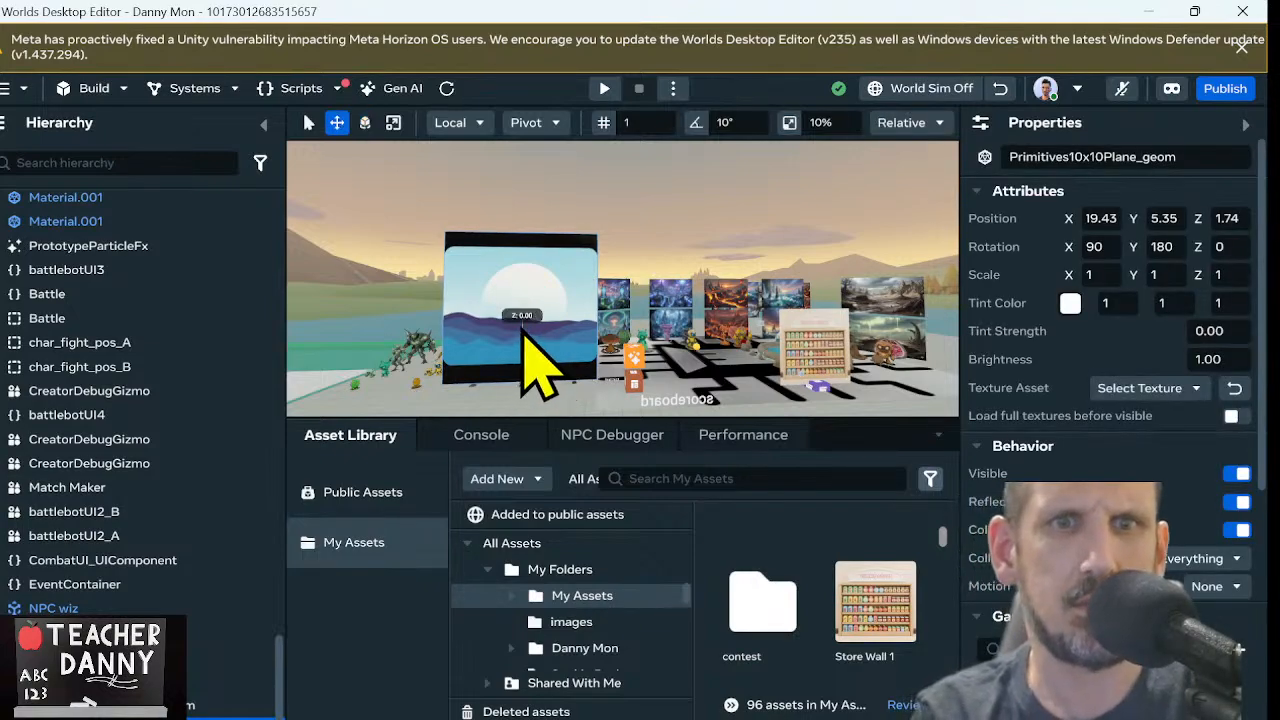
drag(523, 330, 523, 357)
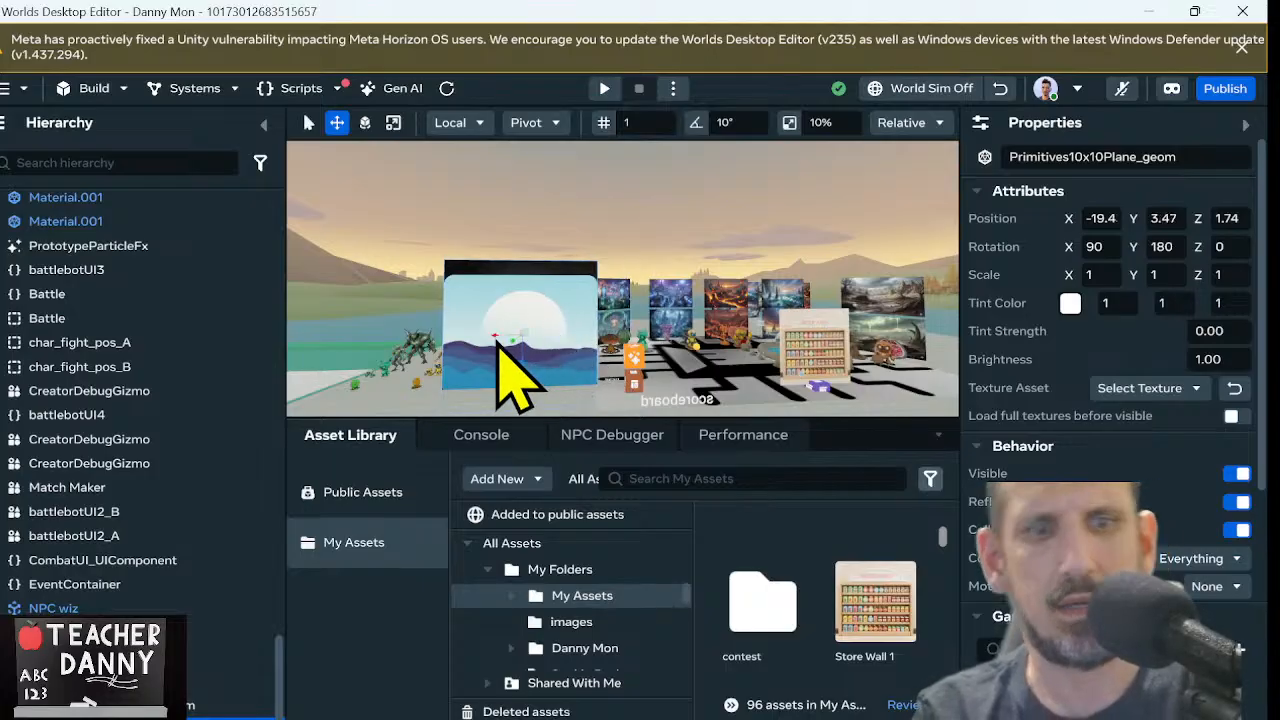
Widen the ocean-textured plane to an X scale of about 1.24
key(e)
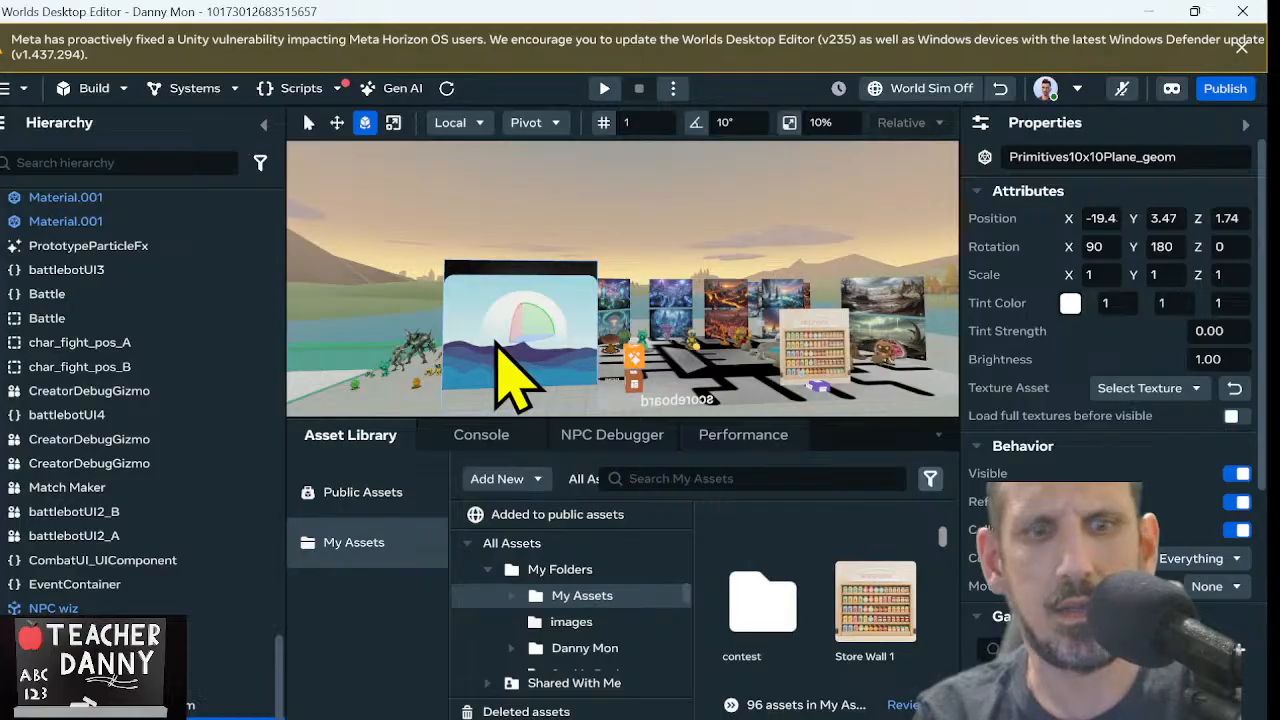
key(r)
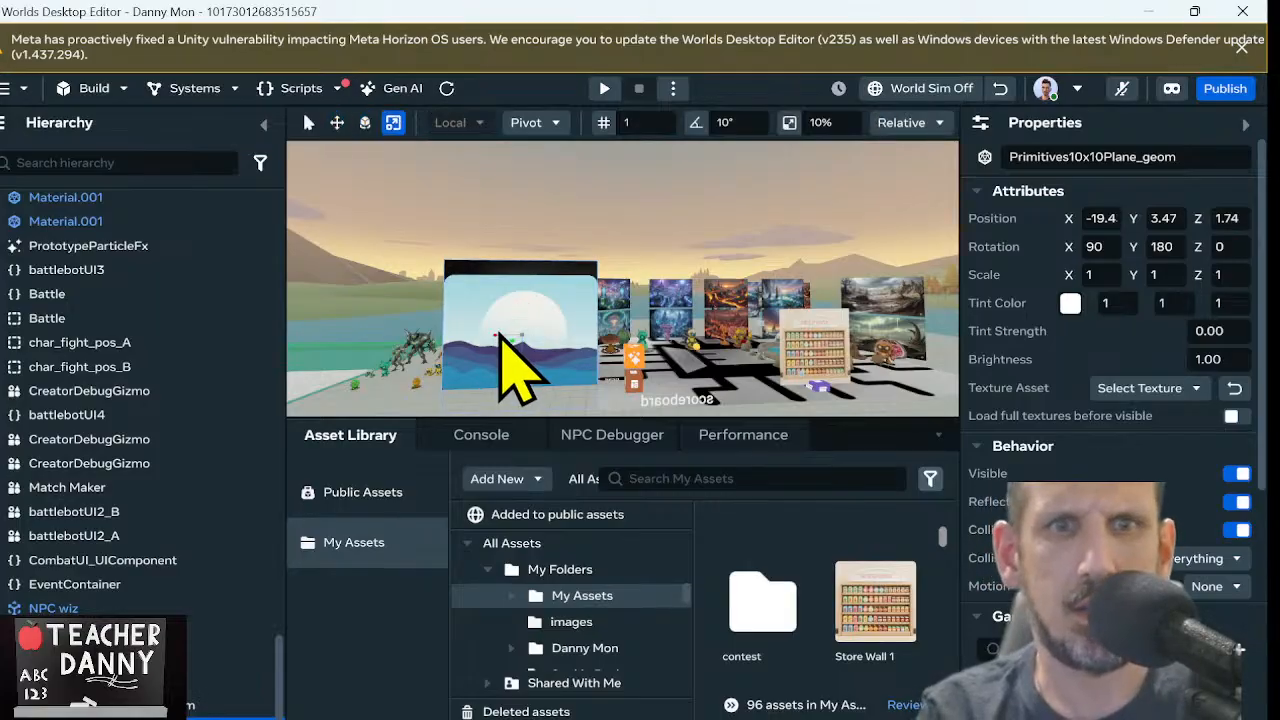
drag(497, 340, 489, 340)
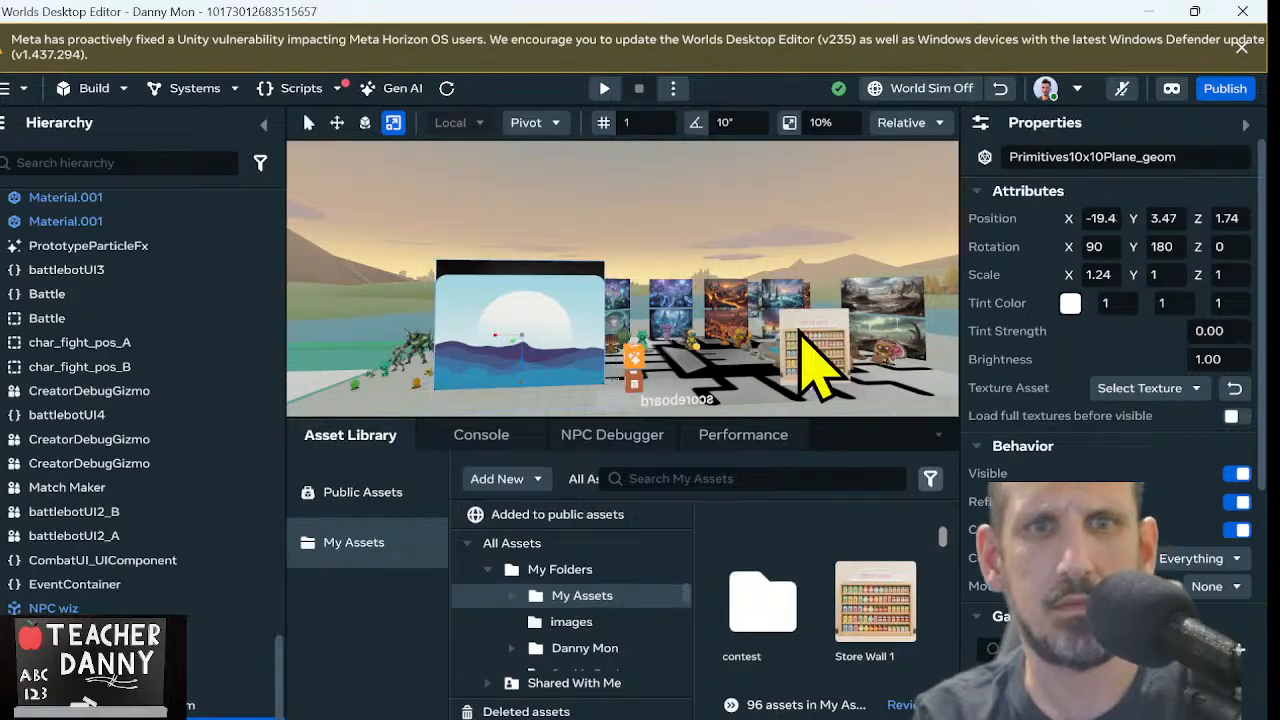
Delete the ocean-textured plane
key(Delete)
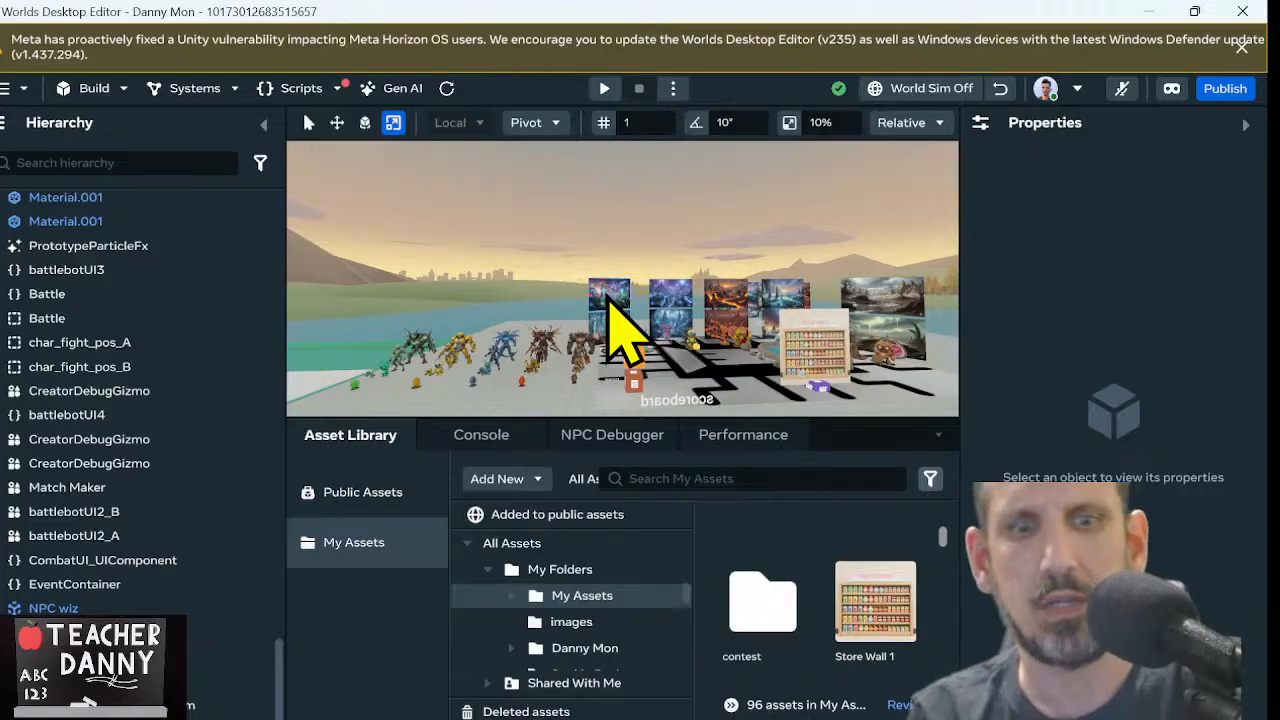
Duplicate the upper lava landscape plane and bring the copy forward to a Z position of about 12.03
double_click(620, 330)
right_drag(730, 268, 876, 280)
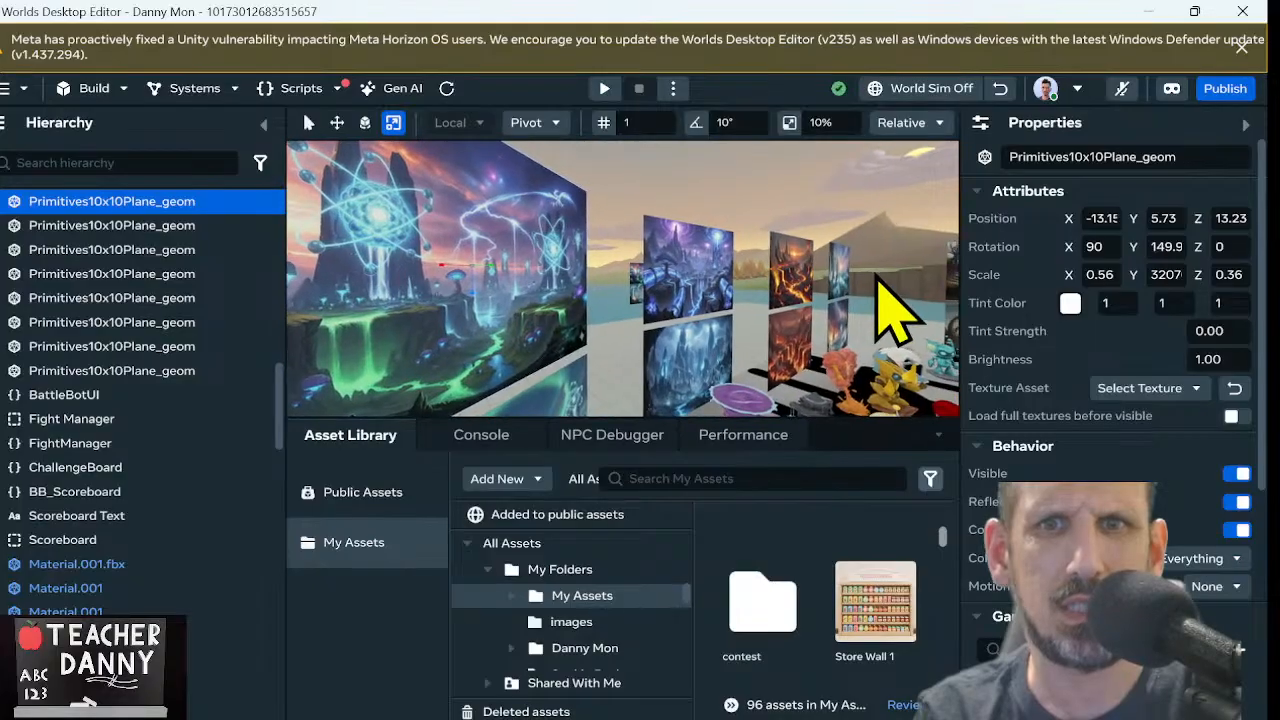
click(808, 288)
scroll(808, 288, up, 6)
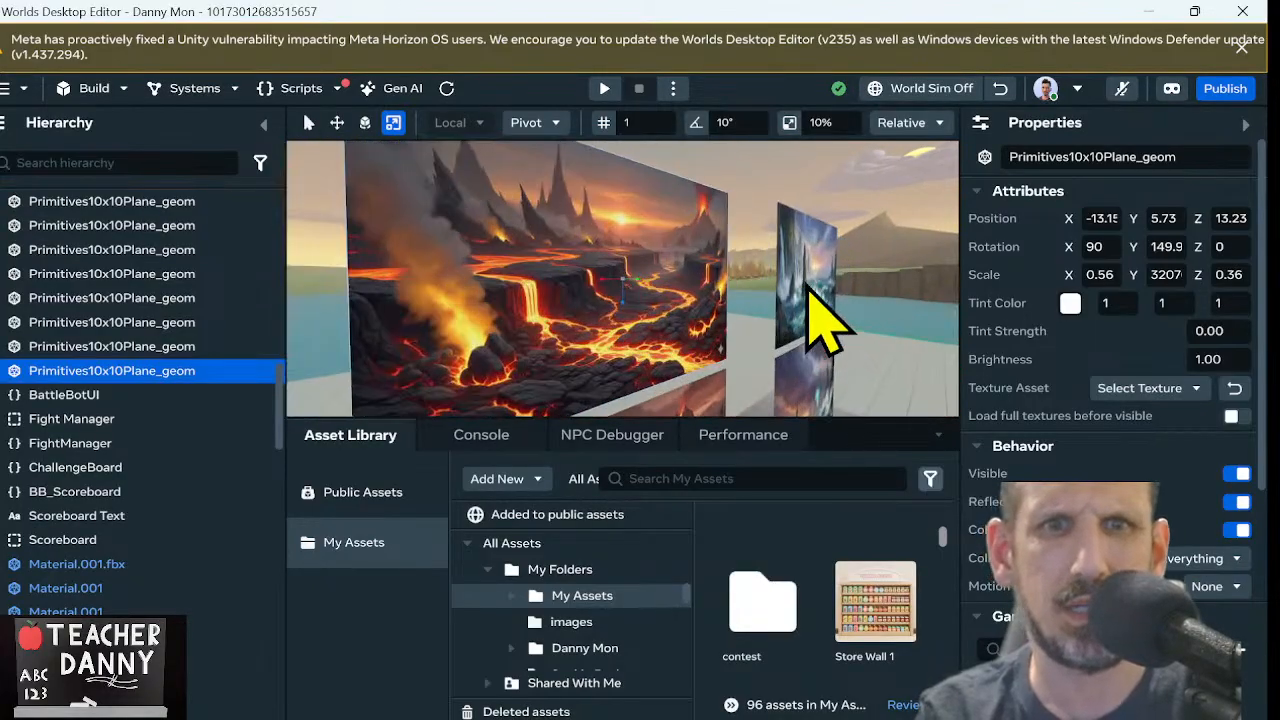
right_drag(808, 288, 650, 283)
key(d)
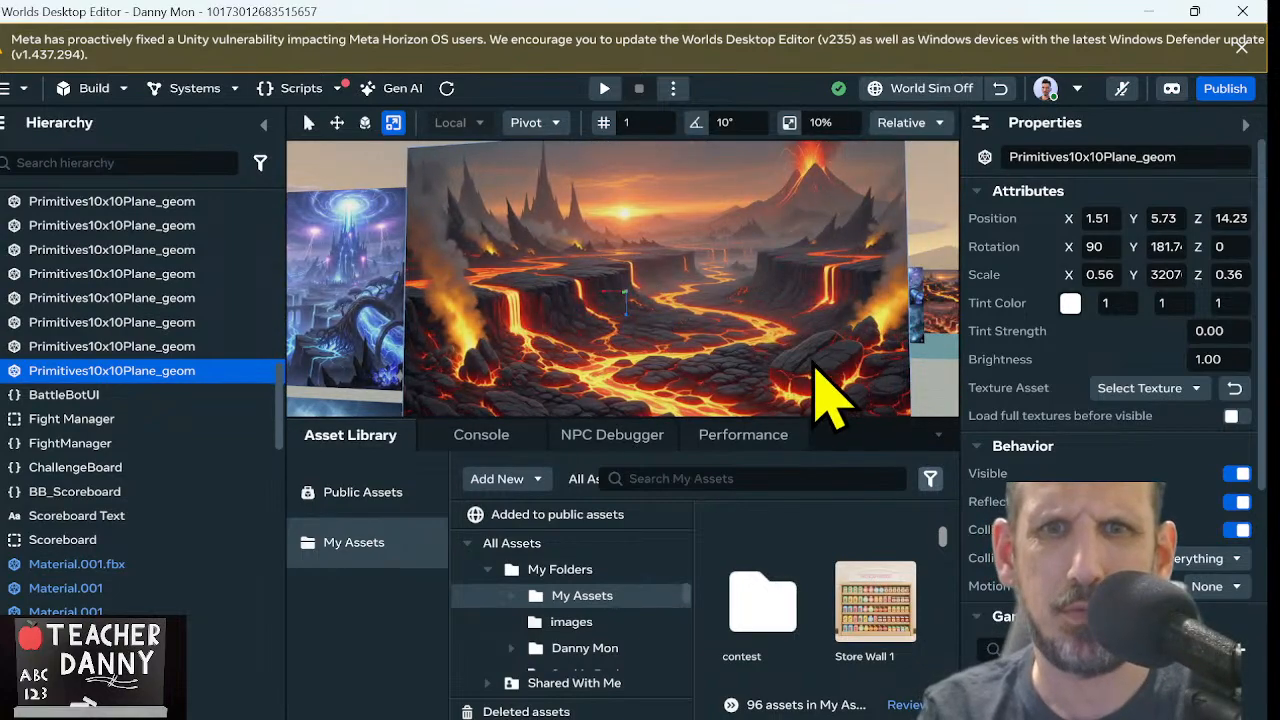
right_drag(695, 283, 735, 330)
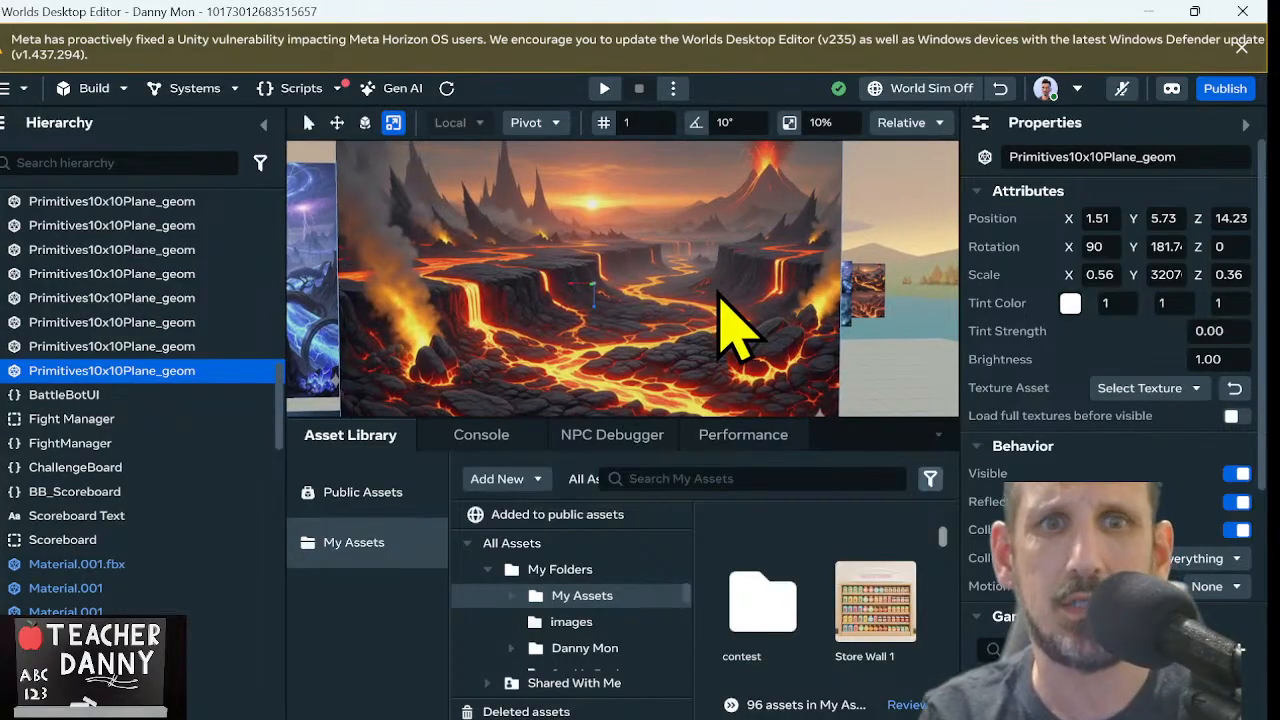
key(ctrl+d)
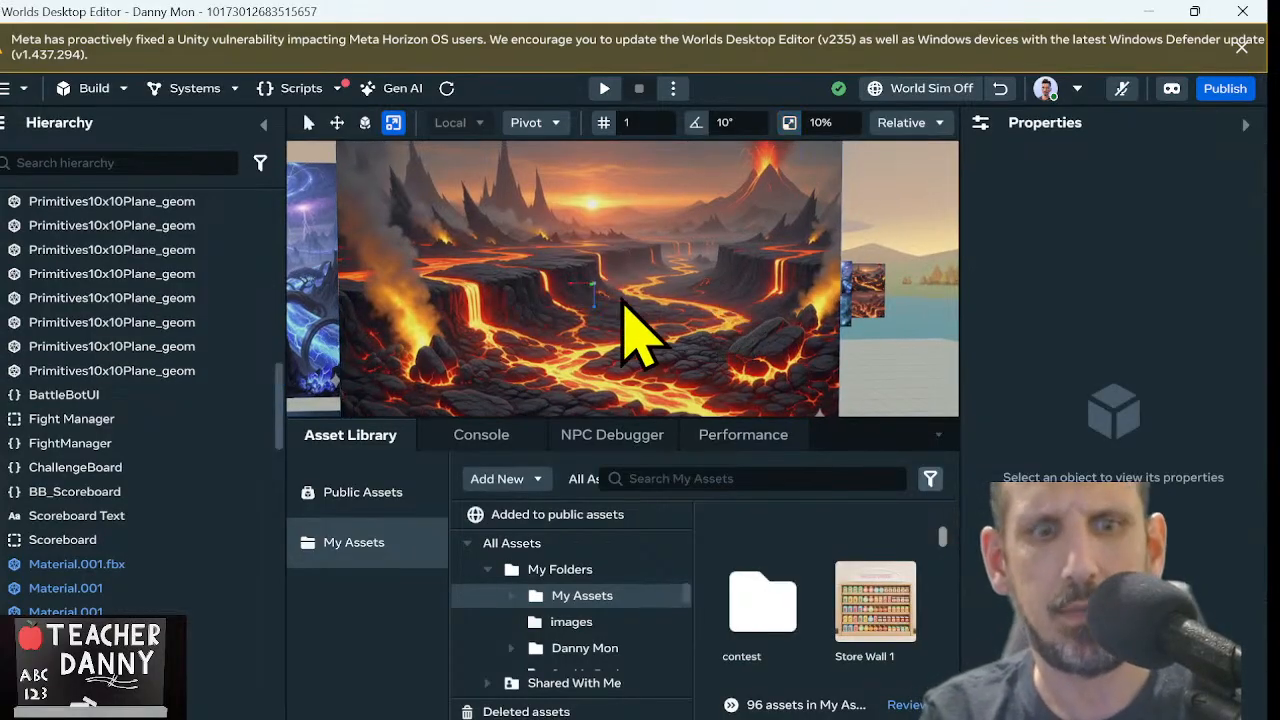
key(w)
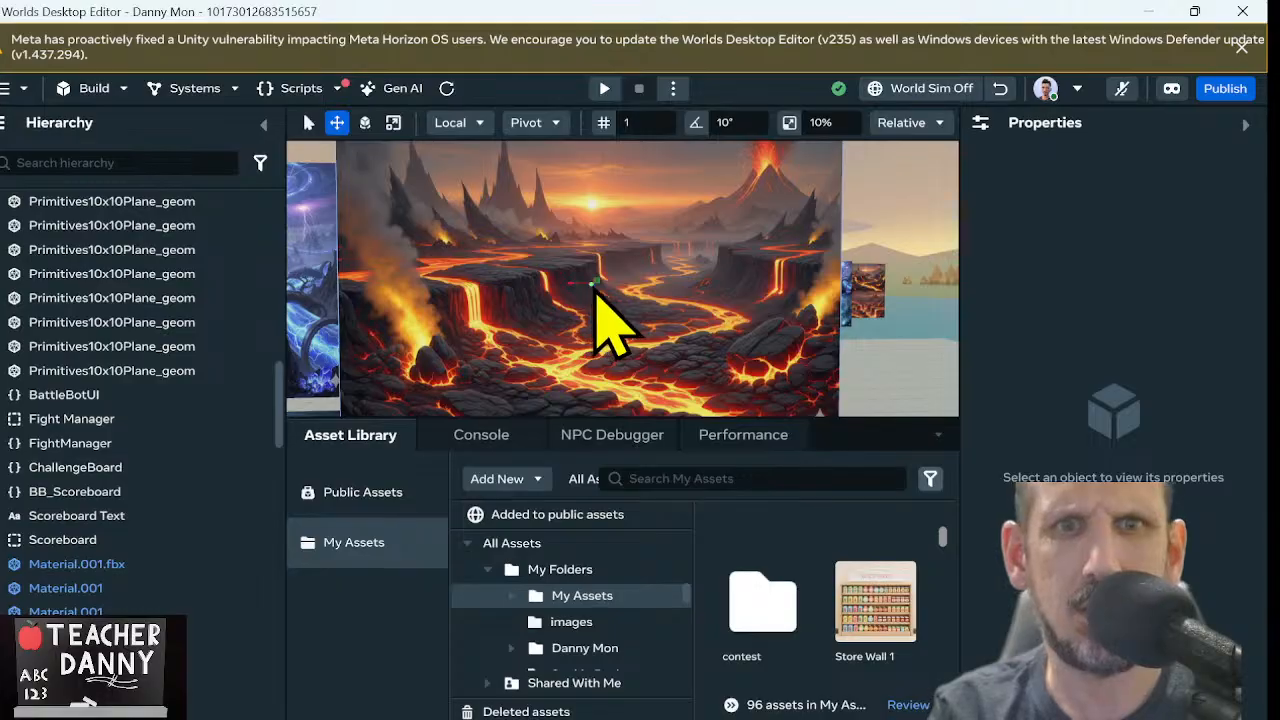
drag(596, 287, 494, 537)
scroll(664, 371, down, 5)
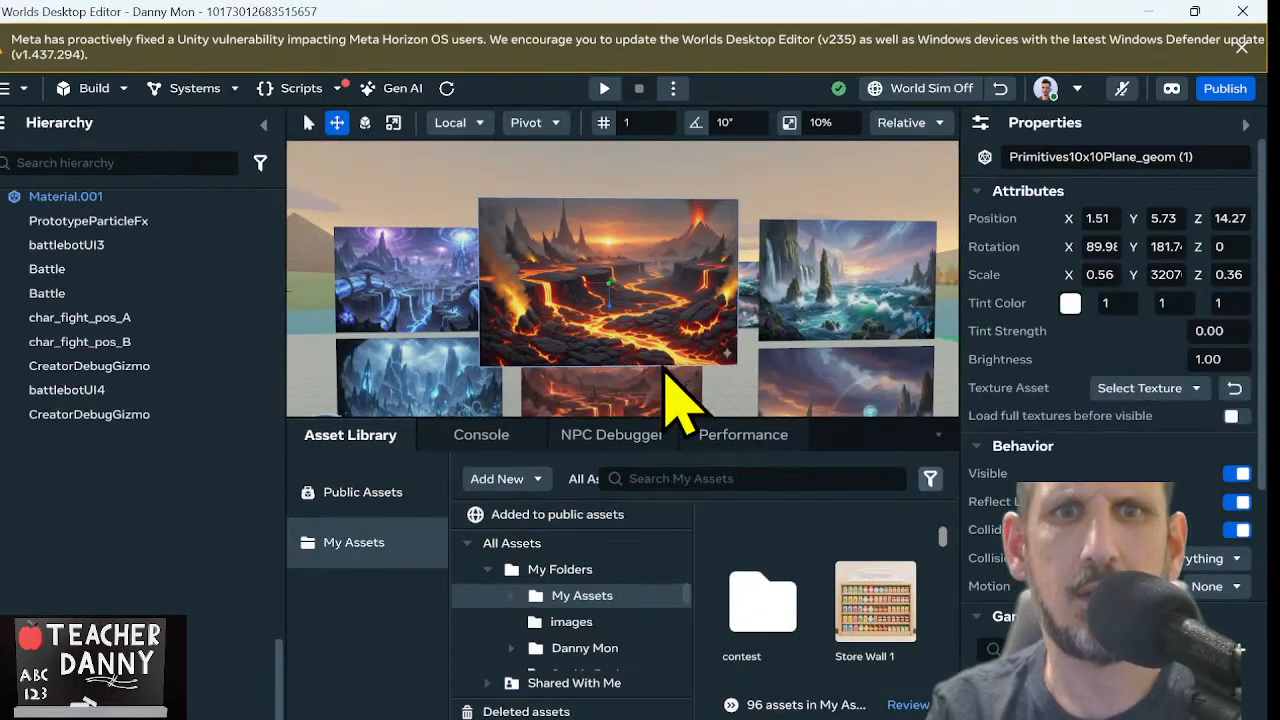
scroll(686, 143, down, 2)
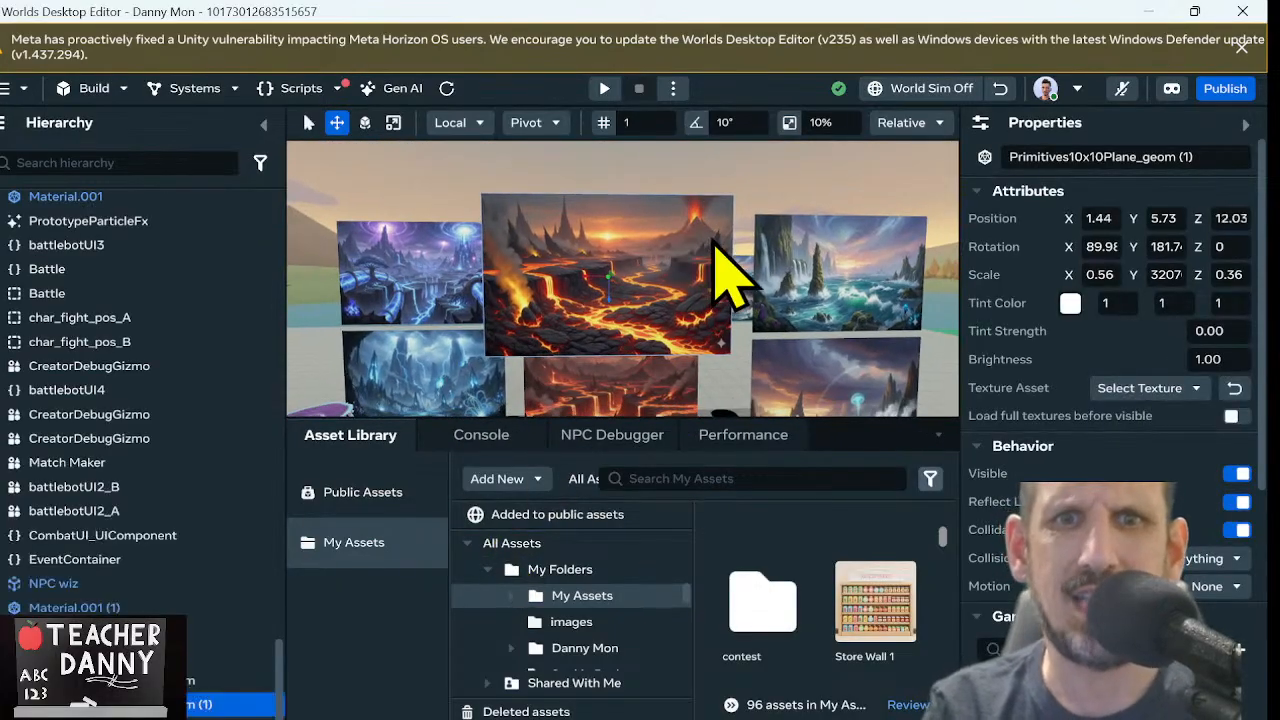
Set the copied lava plane's scale to 1 on the X, Y and Z axes
click(1105, 274)
text(1)
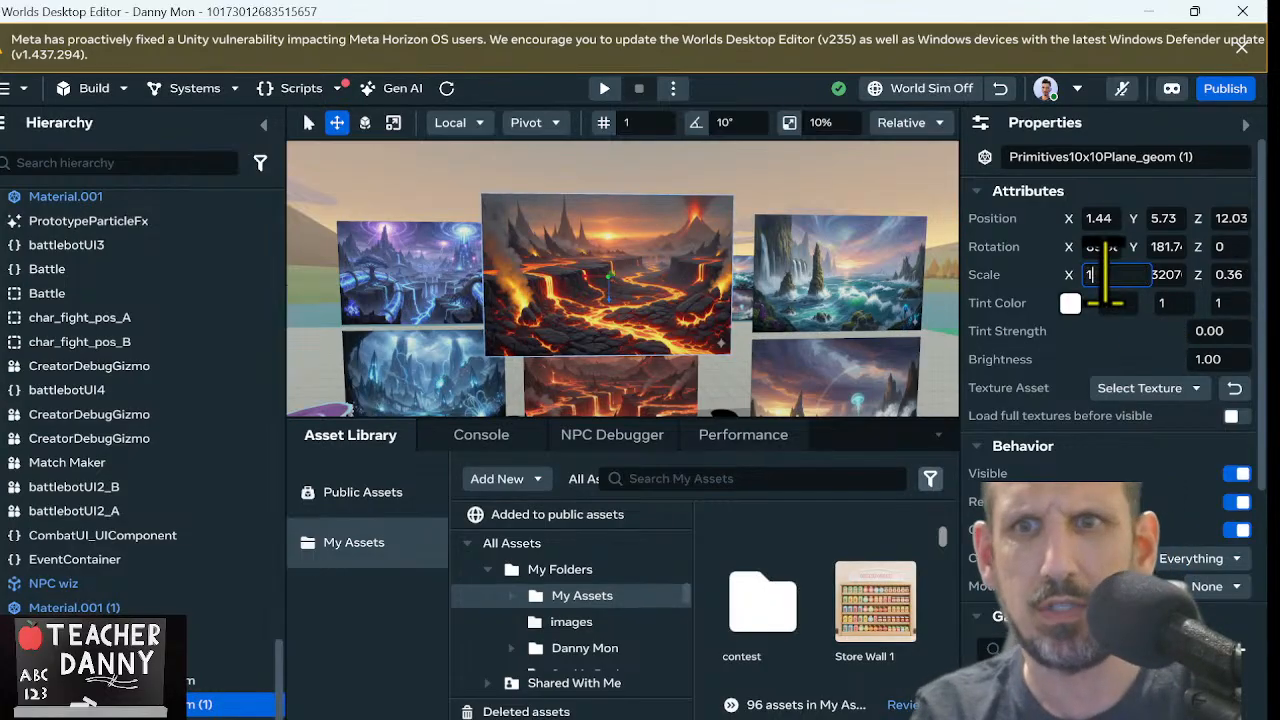
key(Tab)
key(Tab)
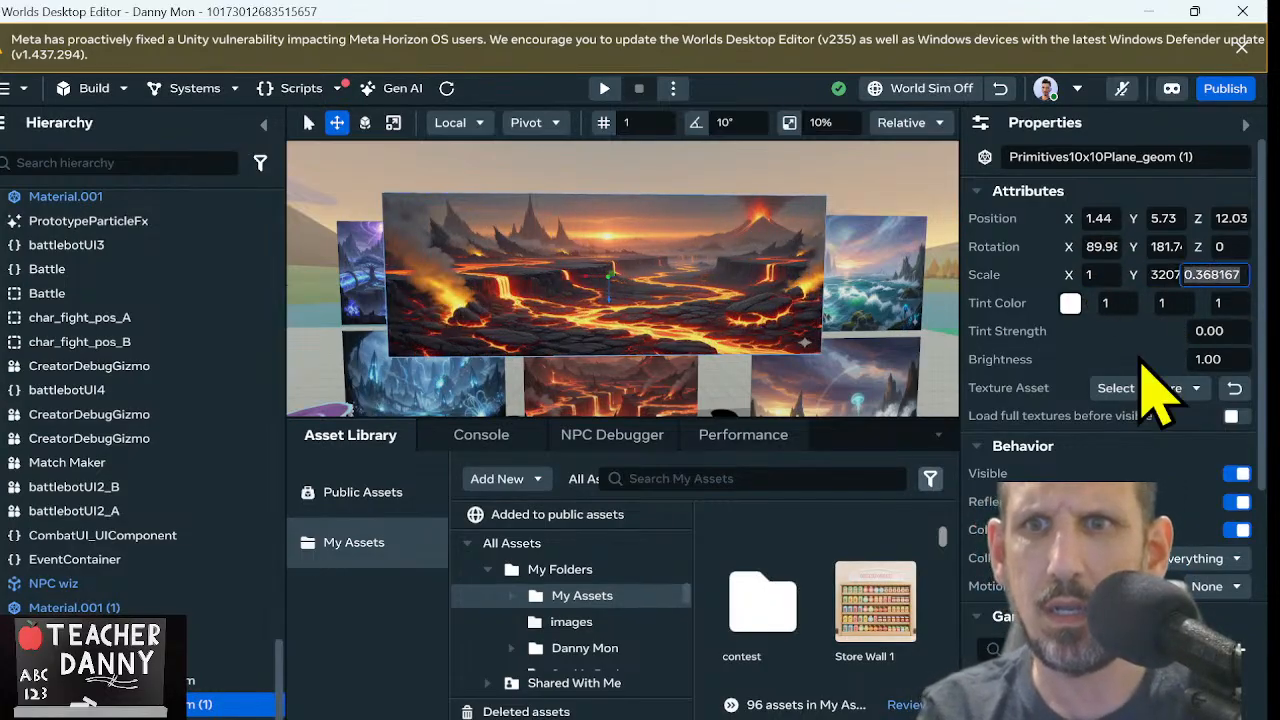
text(1)
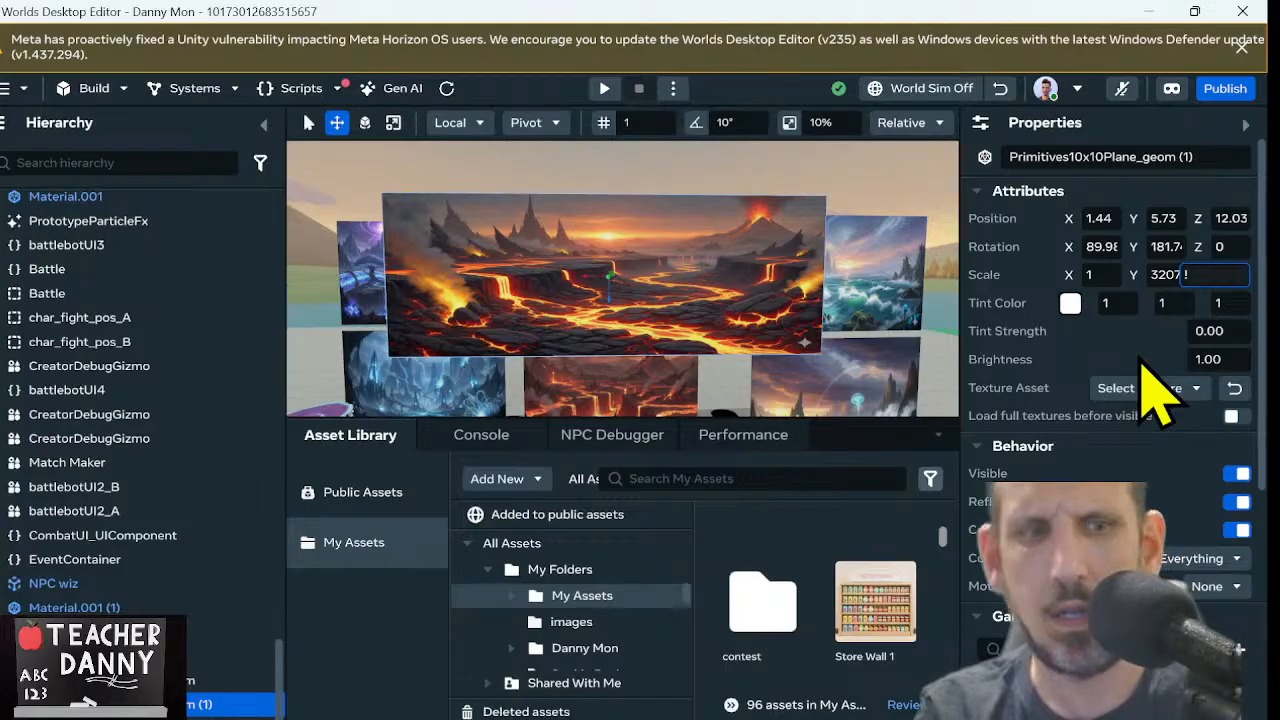
key(shift+Tab)
text(1)
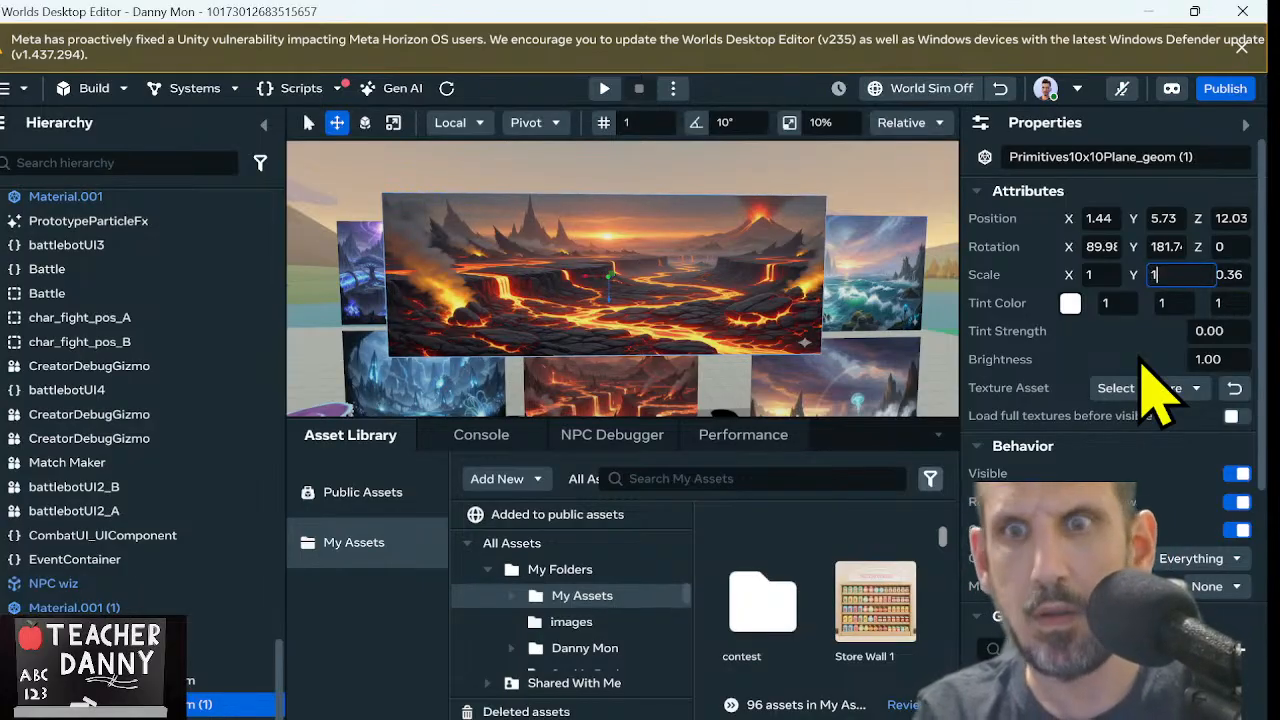
key(Tab)
text(1)
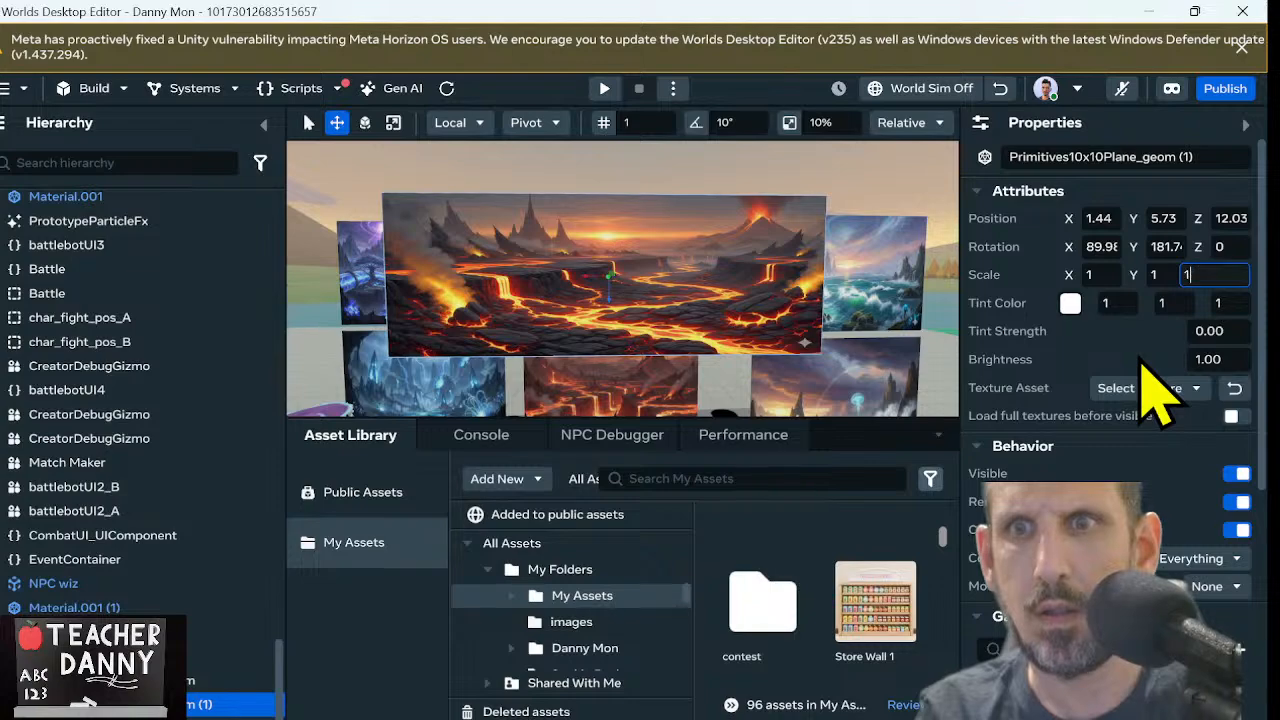
key(Tab)
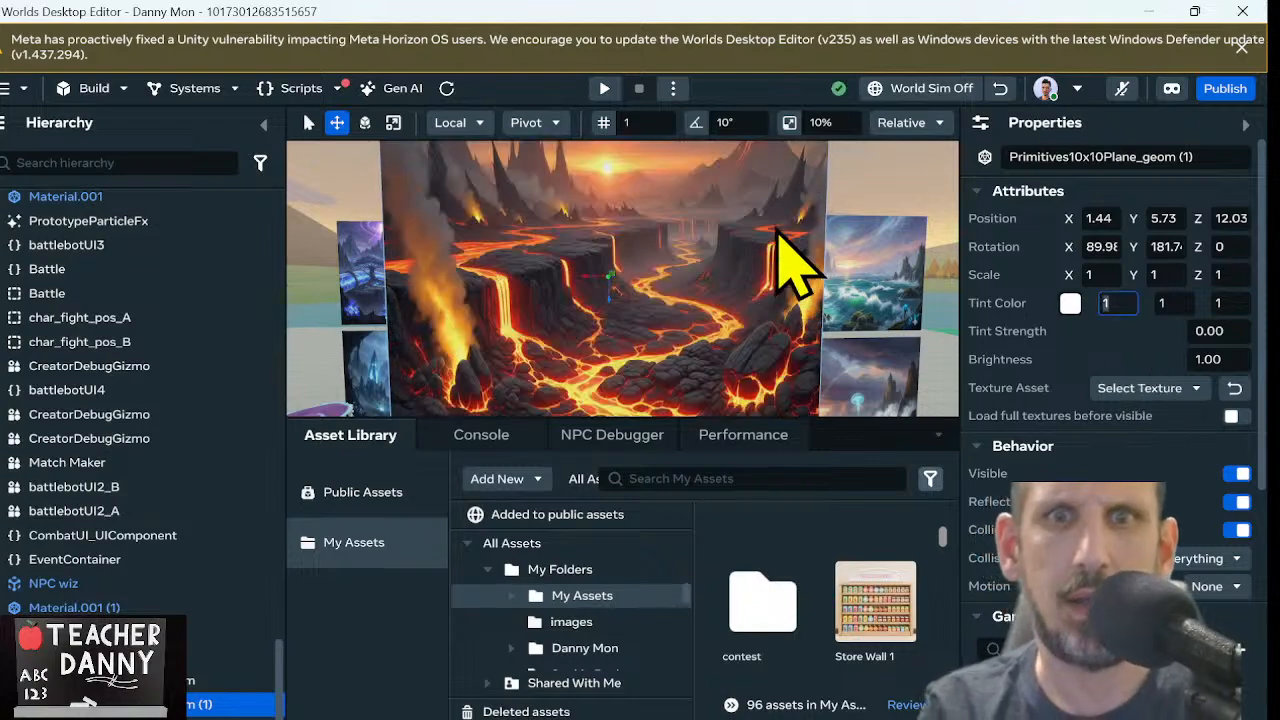
Widen the enlarged lava plane to an X scale of about 1.68 and deselect it
scroll(778, 233, down, 5)
scroll(778, 233, up, 5)
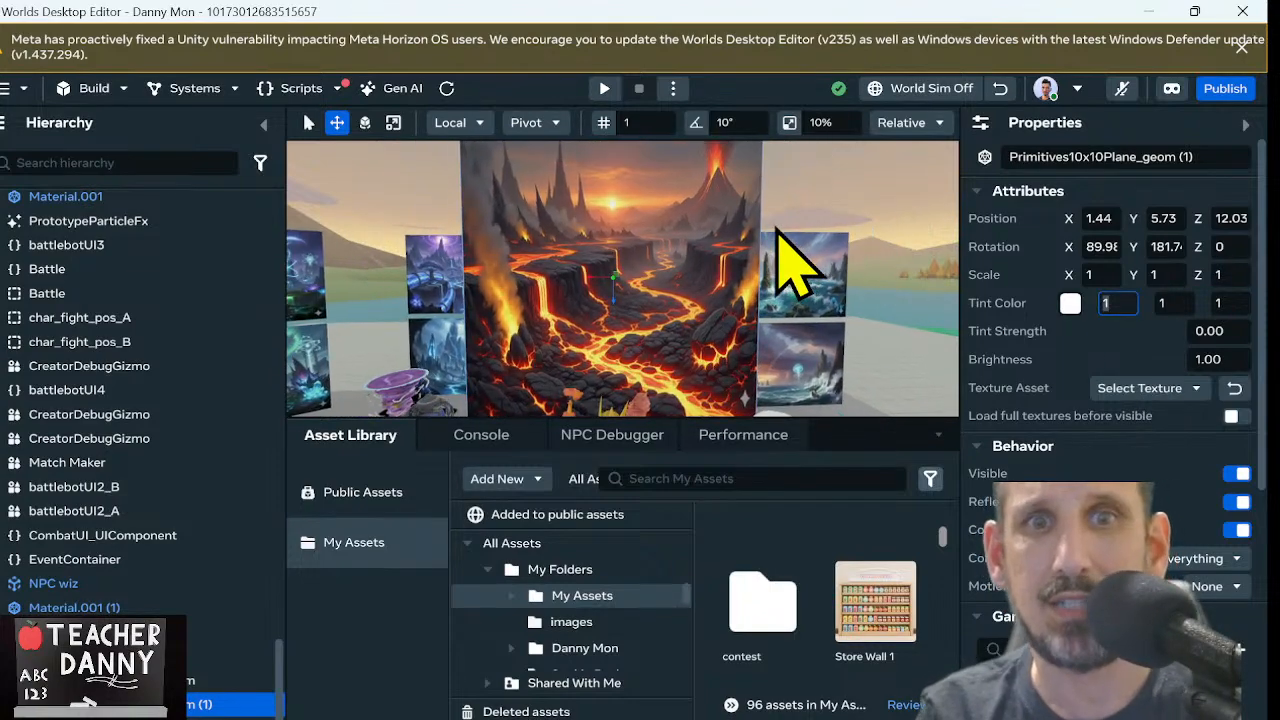
scroll(778, 232, up, 5)
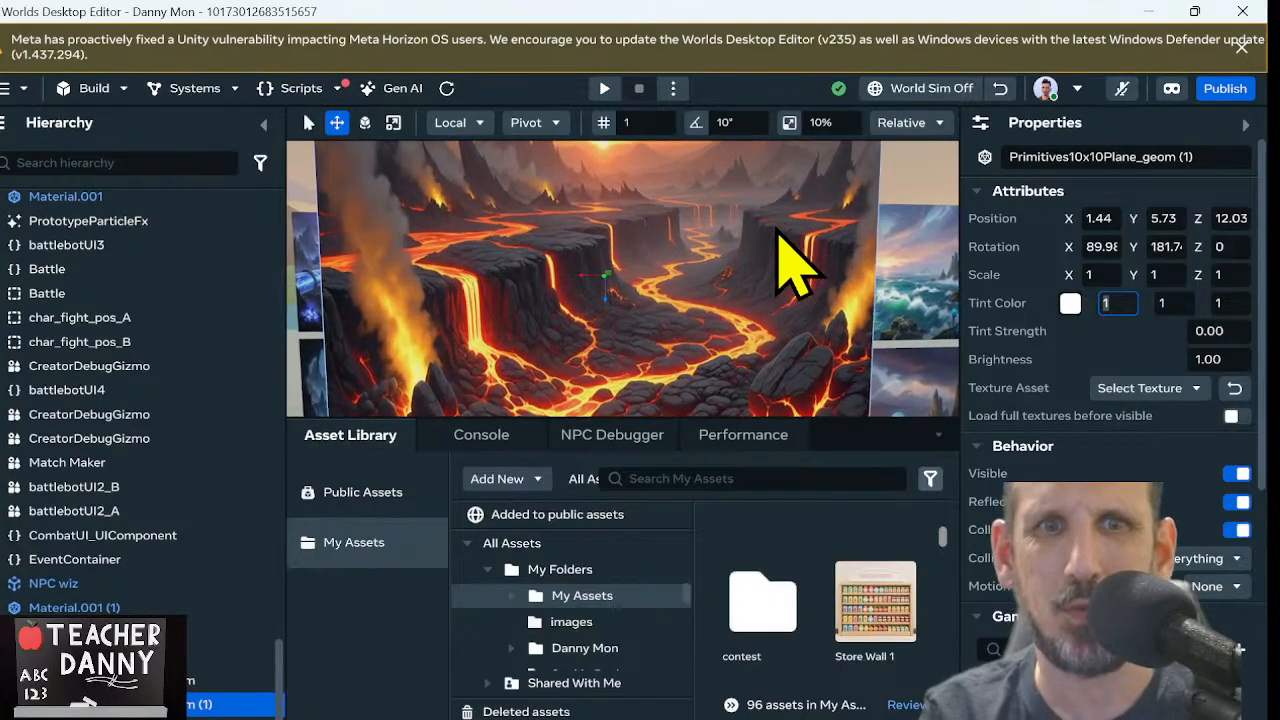
scroll(776, 230, down, 5)
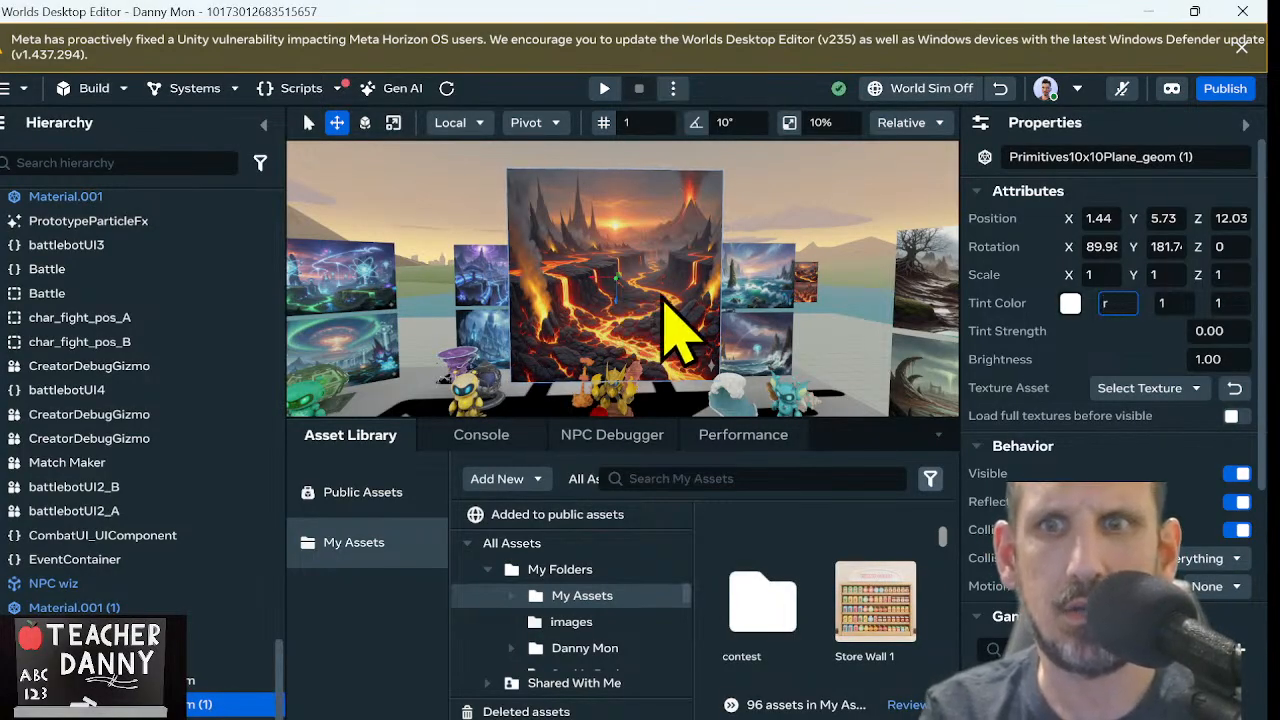
key(Escape)
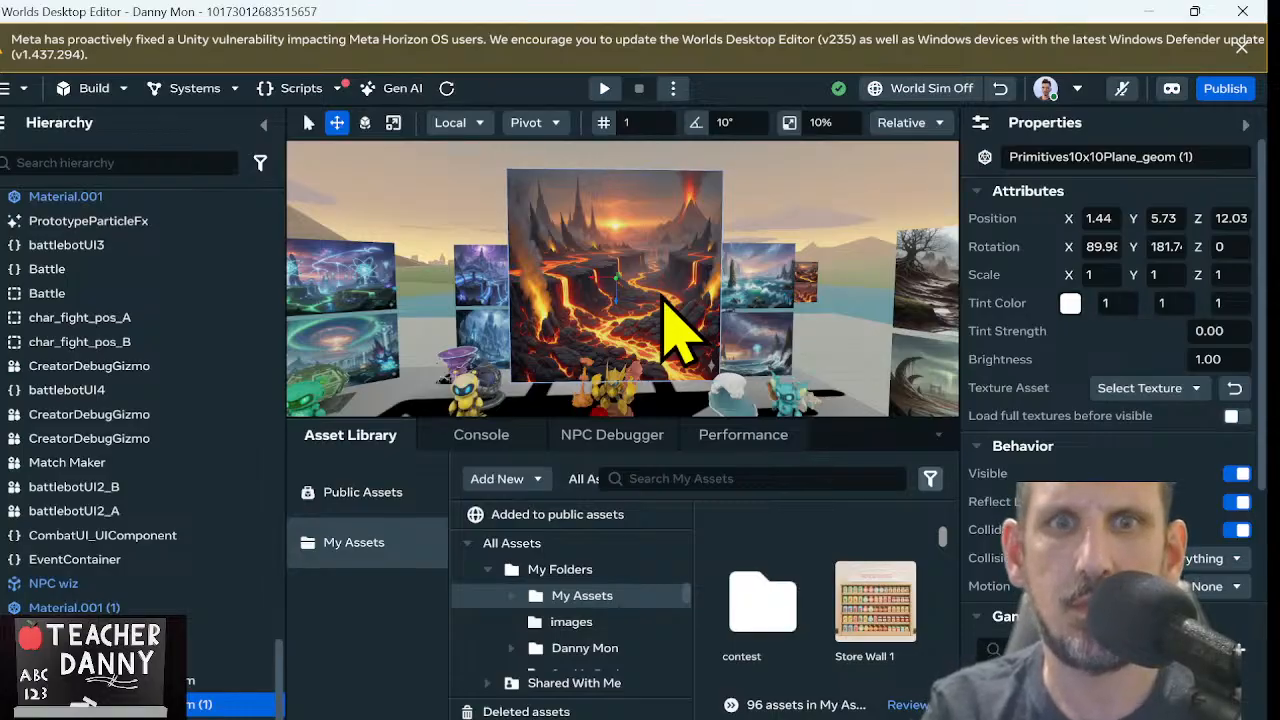
key(r)
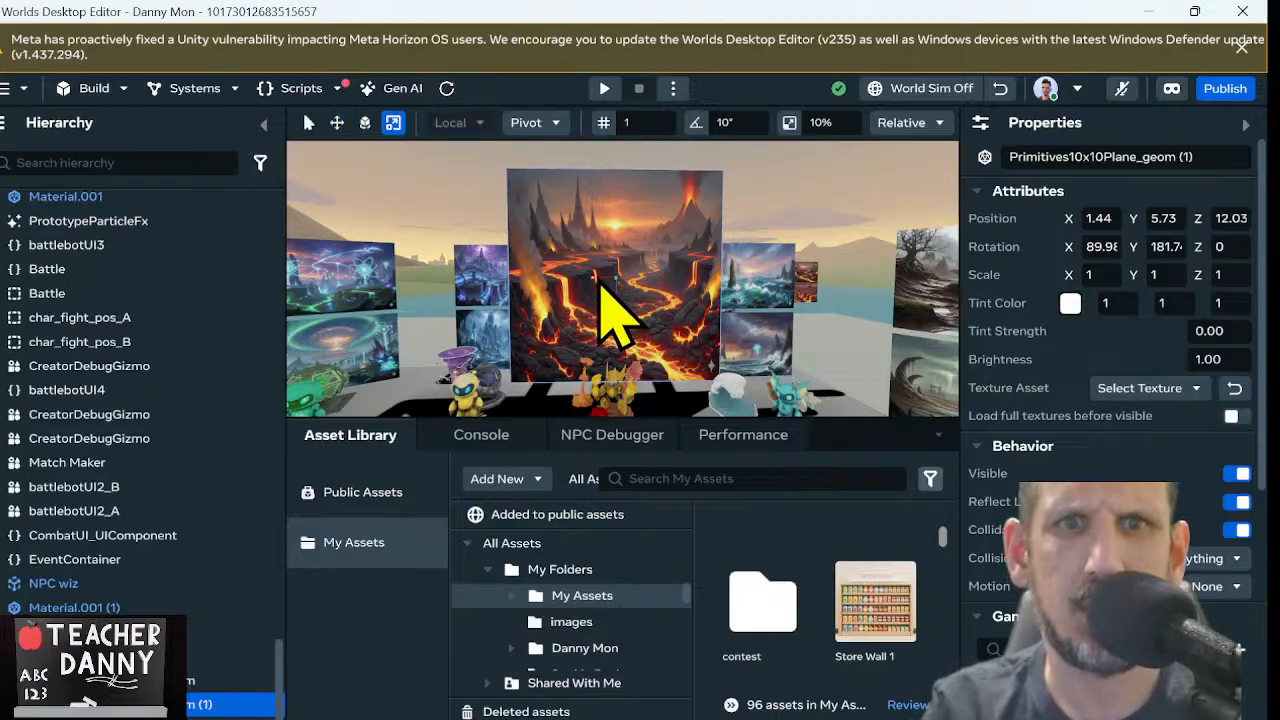
drag(612, 272, 585, 284)
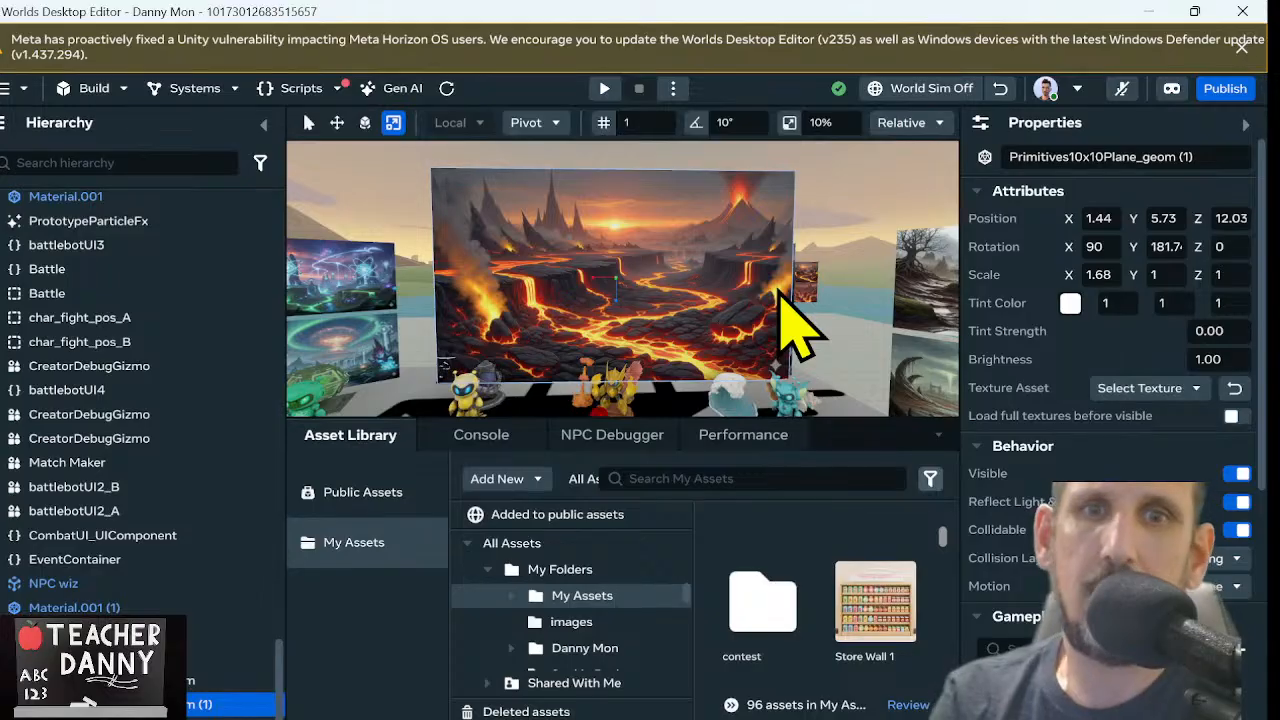
right_drag(778, 291, 766, 304)
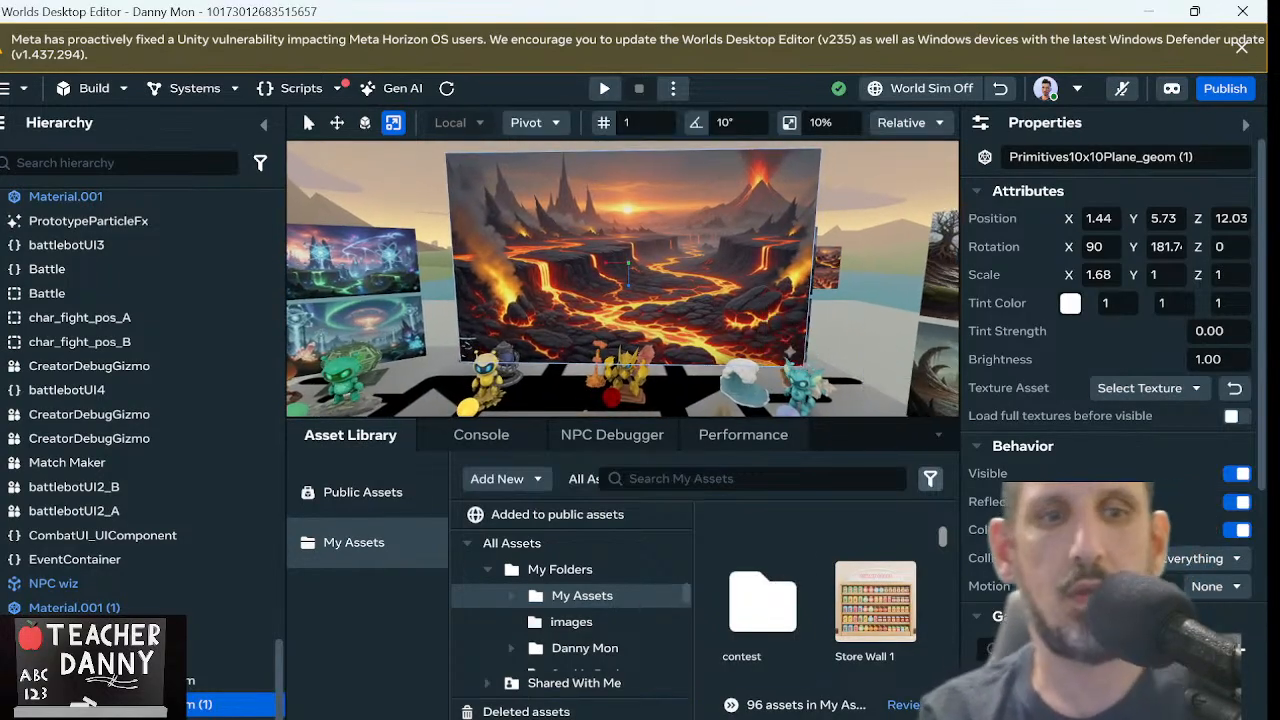
key(Escape)
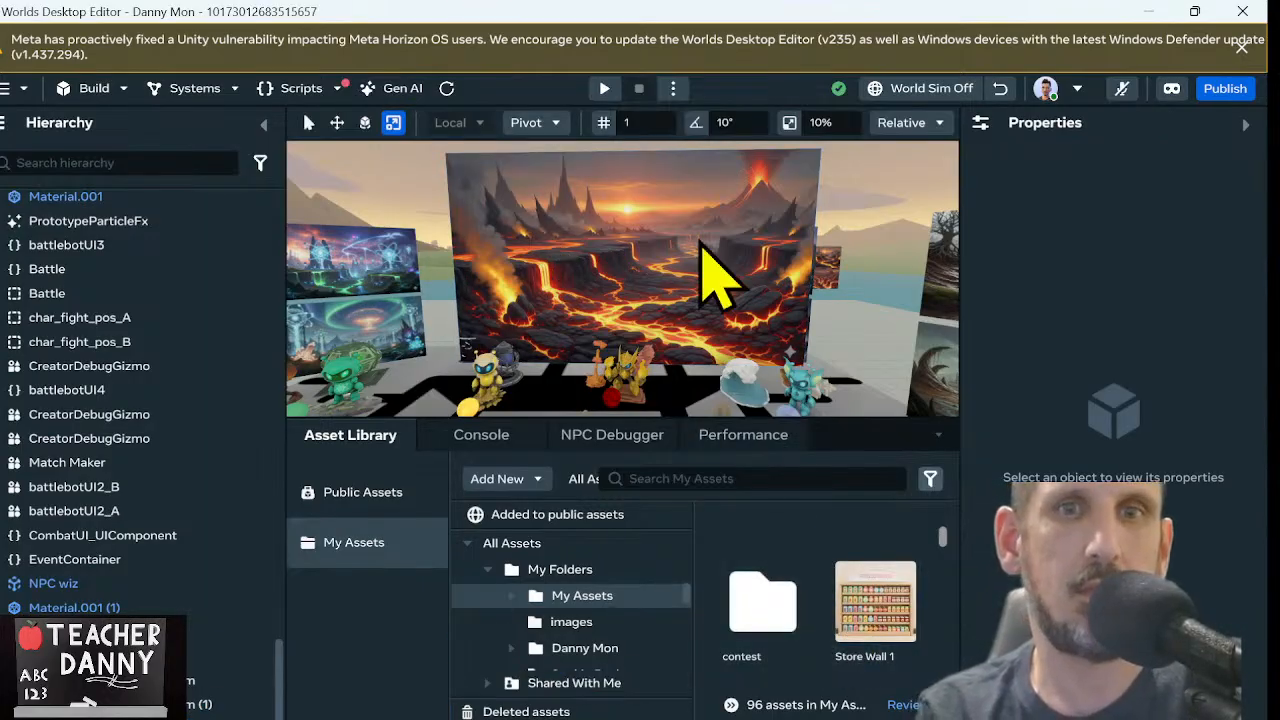
right_drag(692, 238, 660, 235)
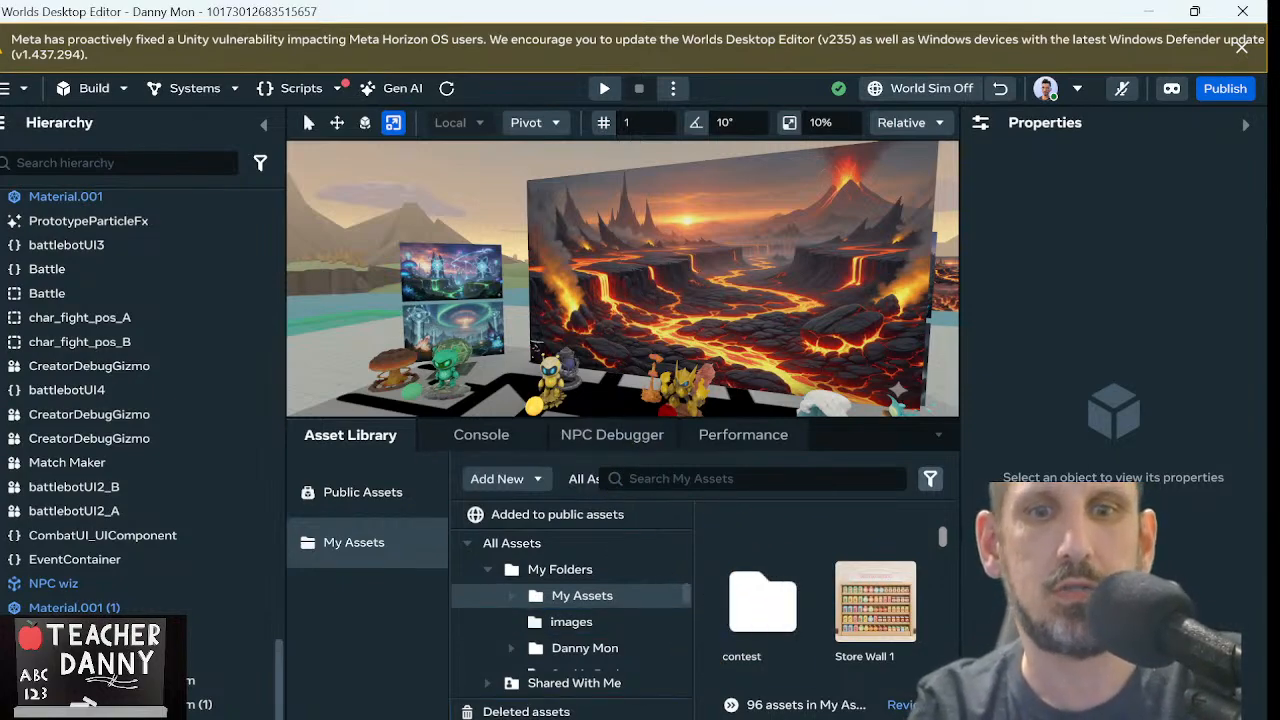
Switch to Gemini and generate an image of a large summer cottage window with a beautiful view, including the frame but not the wall
click(1152, 11)
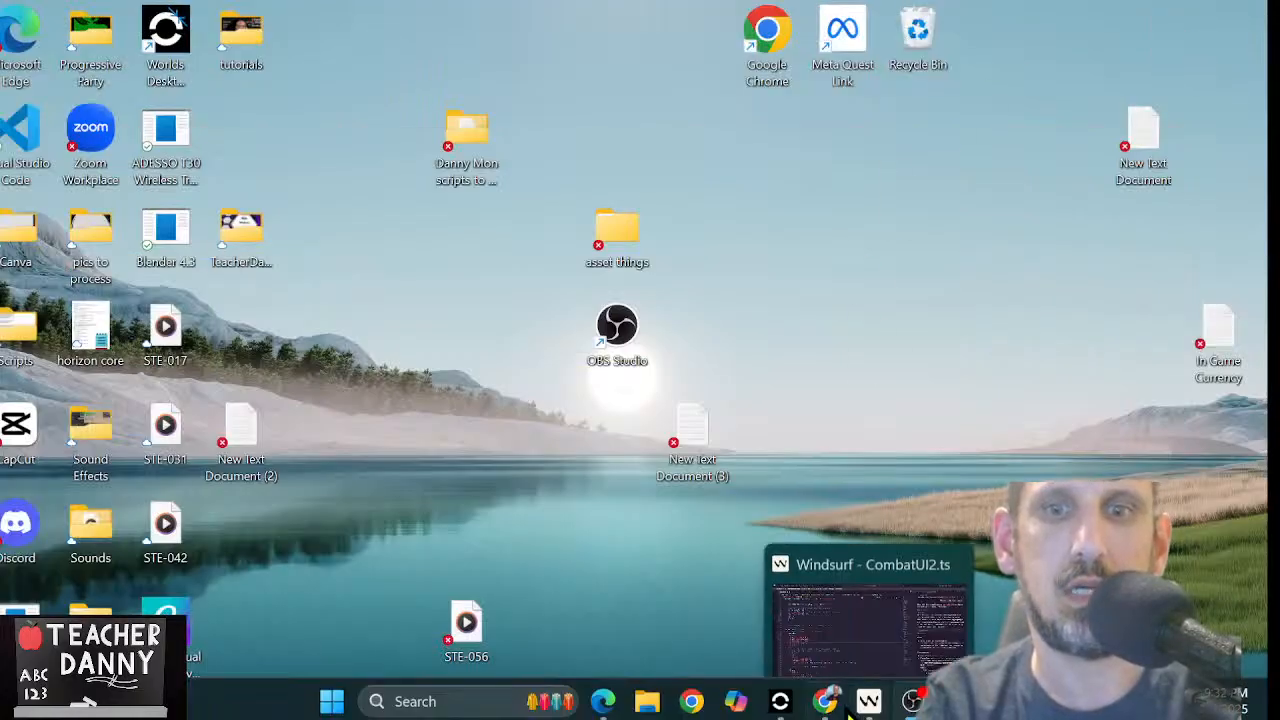
click(826, 700)
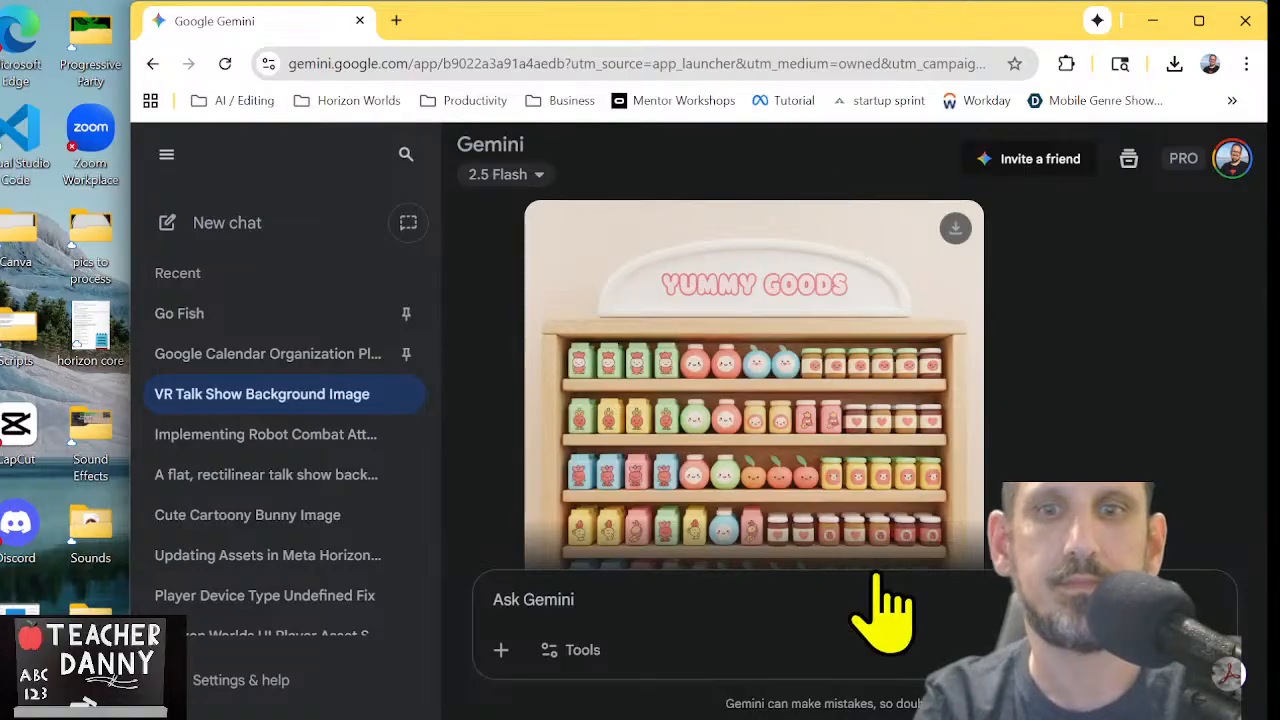
text(Make a)
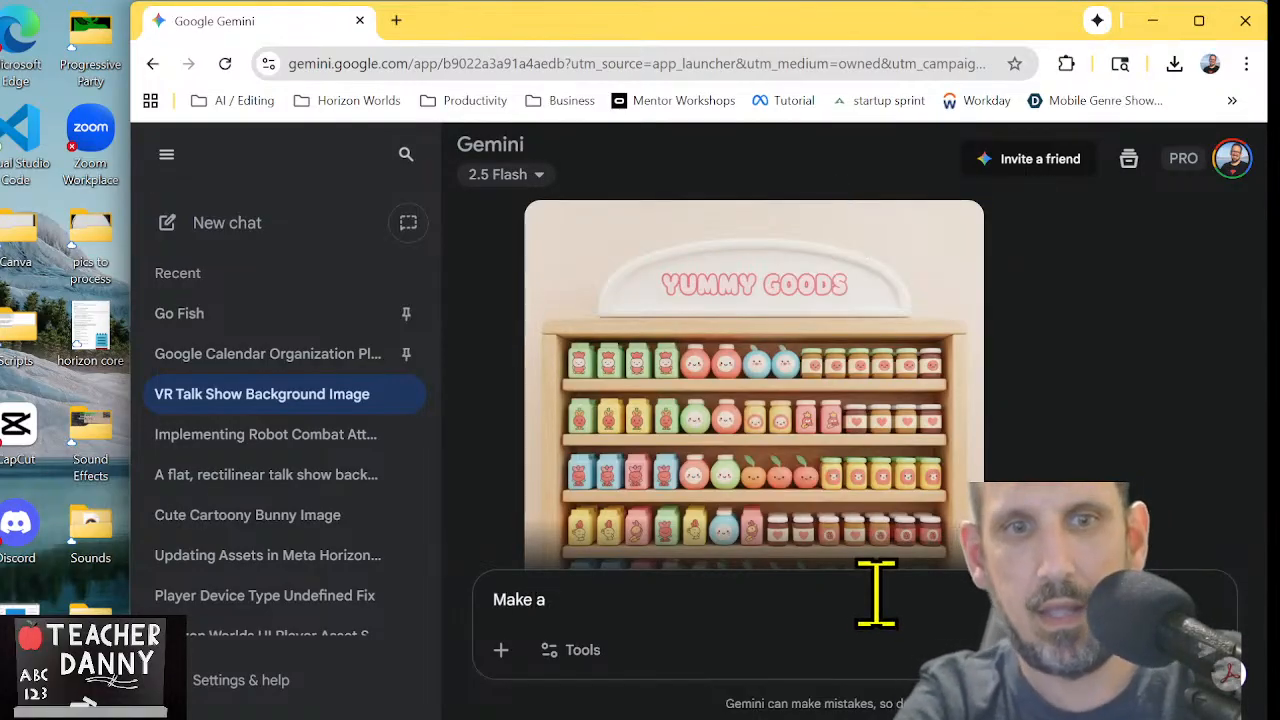
text(n im)
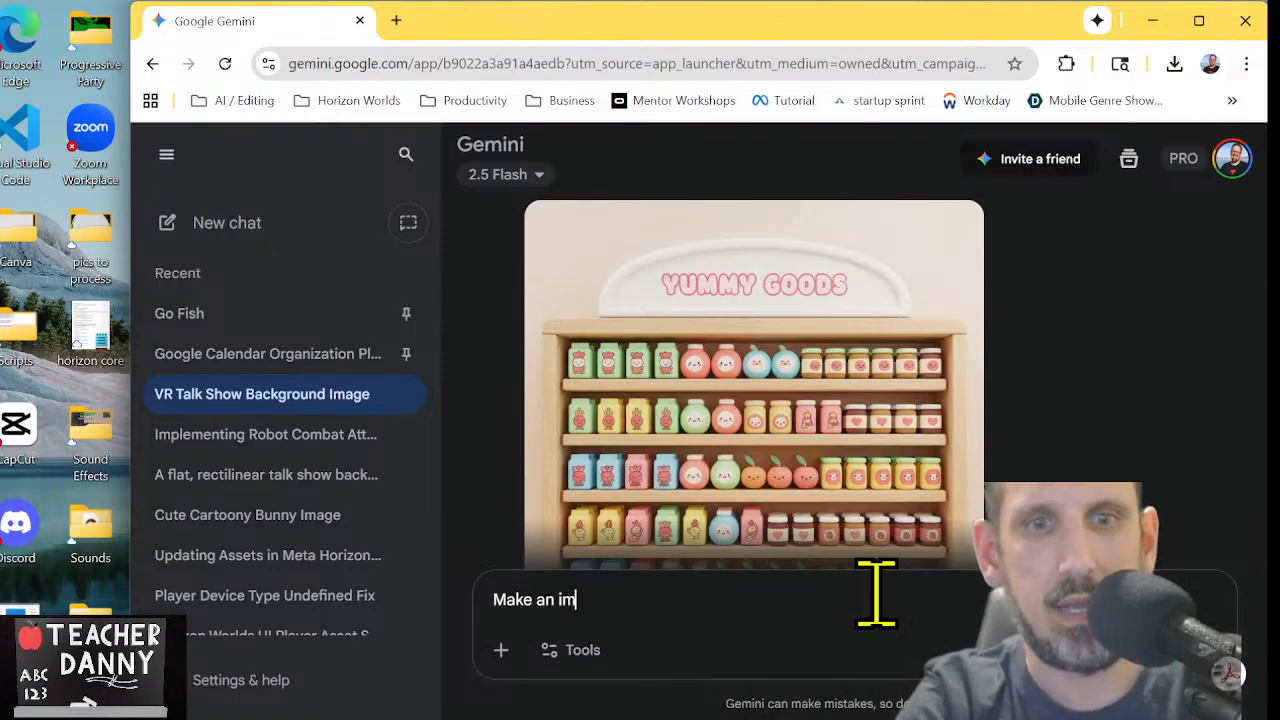
text(age of a La)
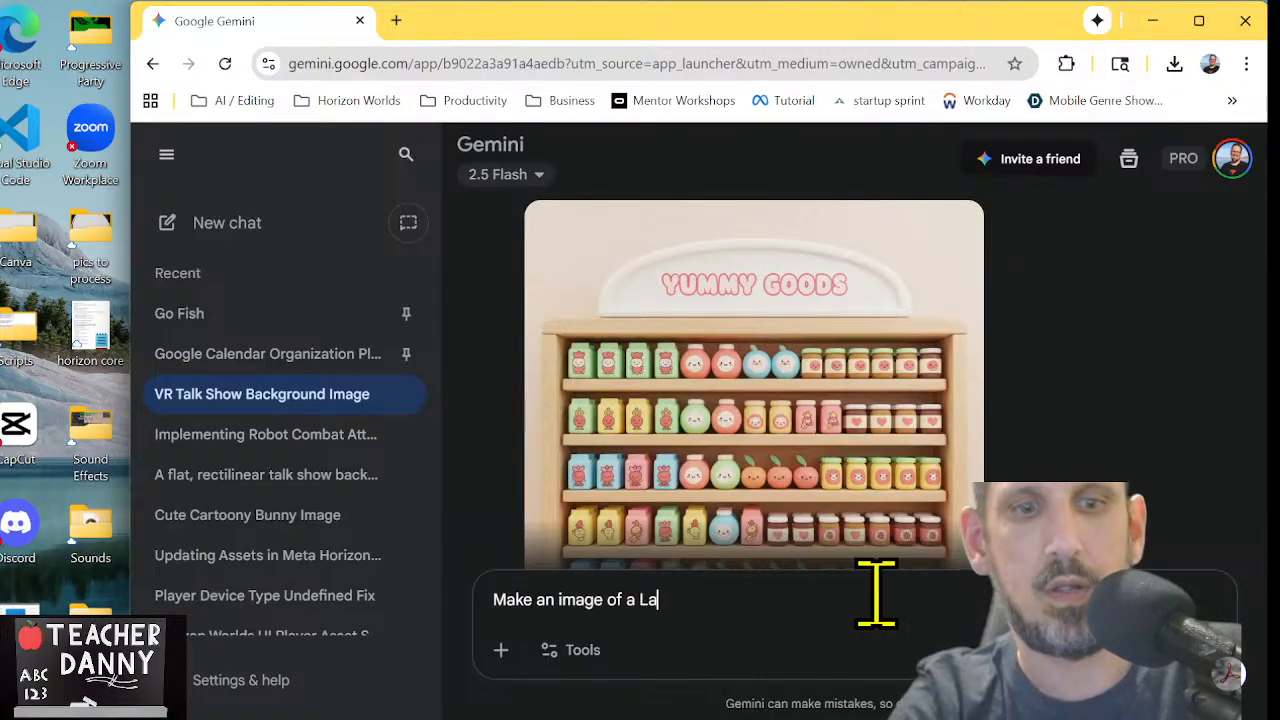
text(rge)
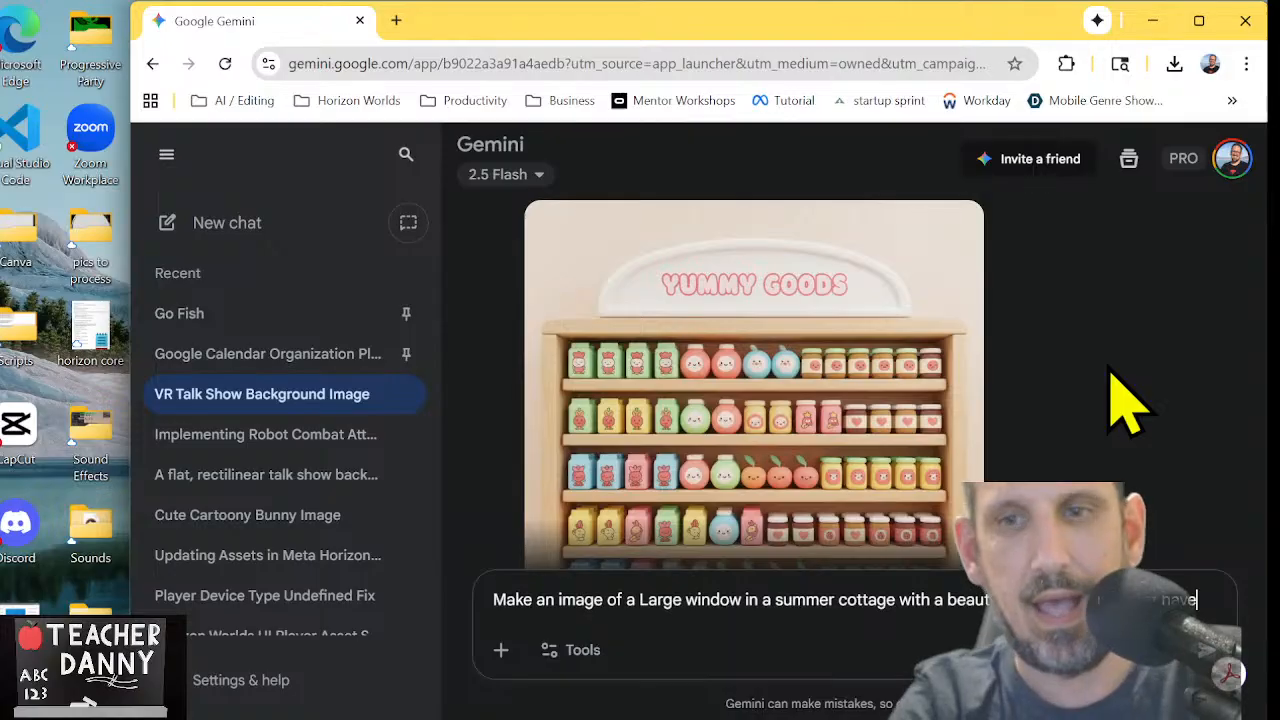
text(the wind)
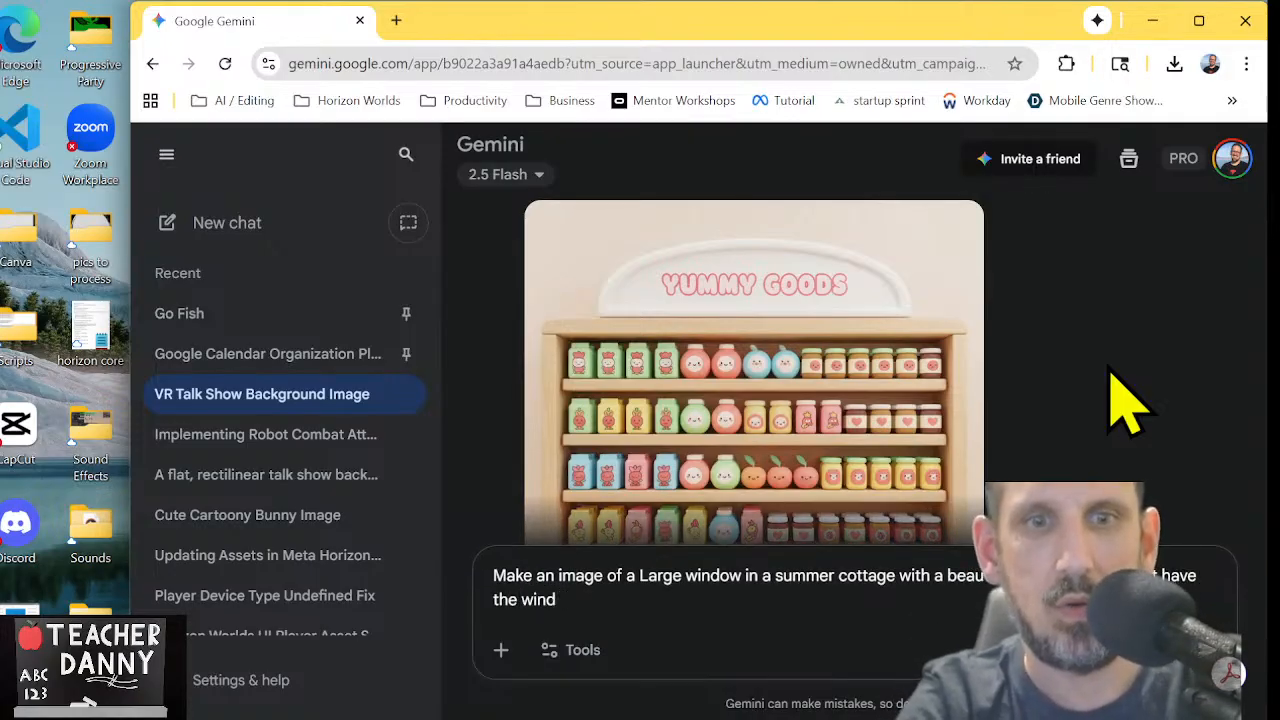
text(ow and fr)
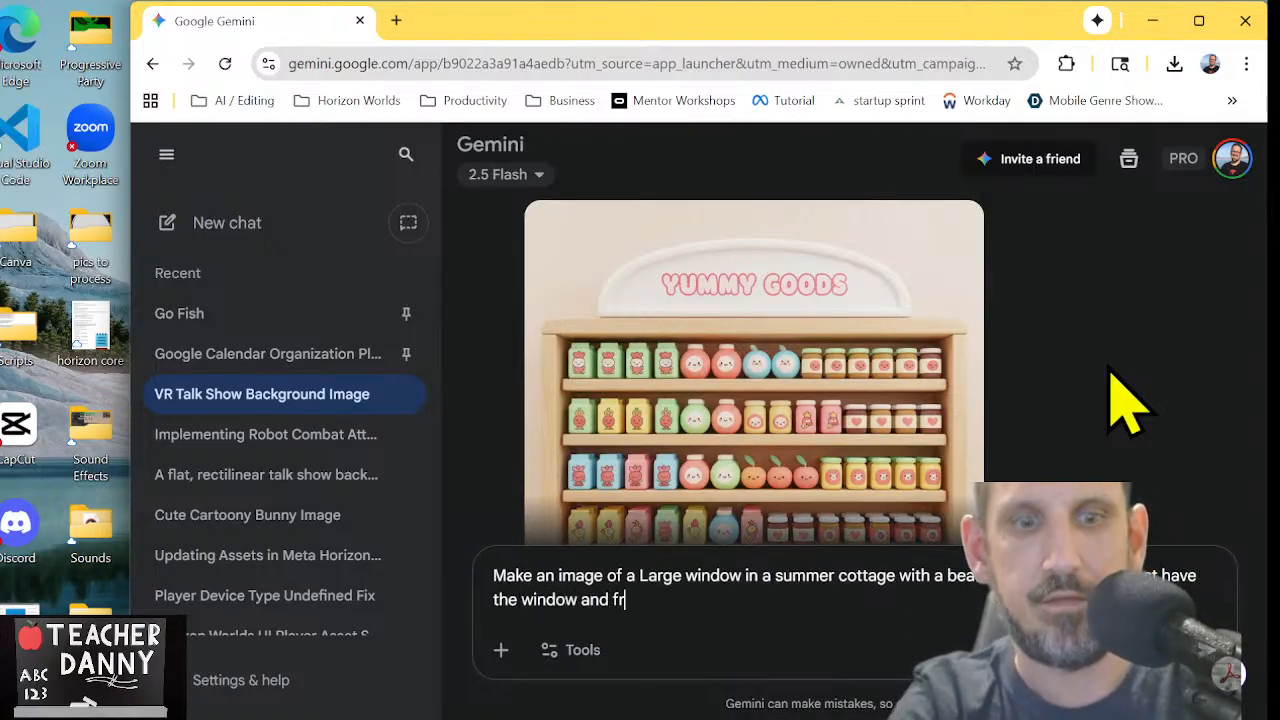
text(ame and view. Do not)
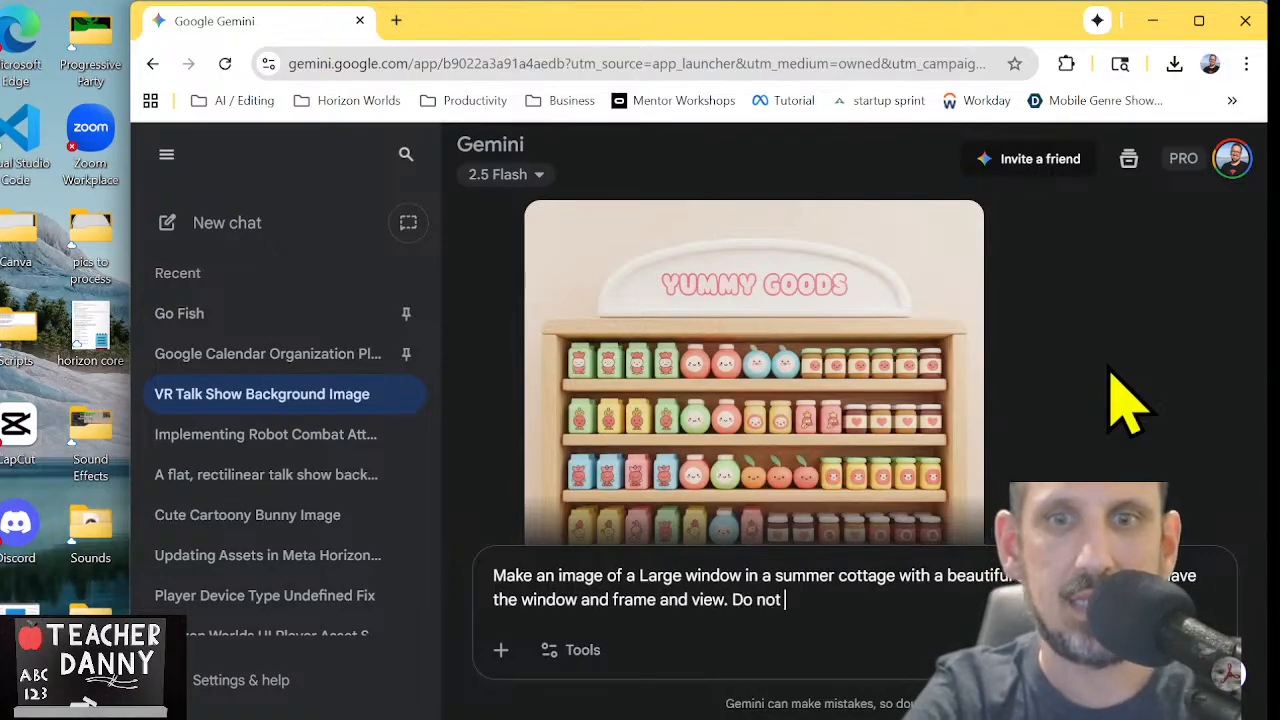
text( show the wall.)
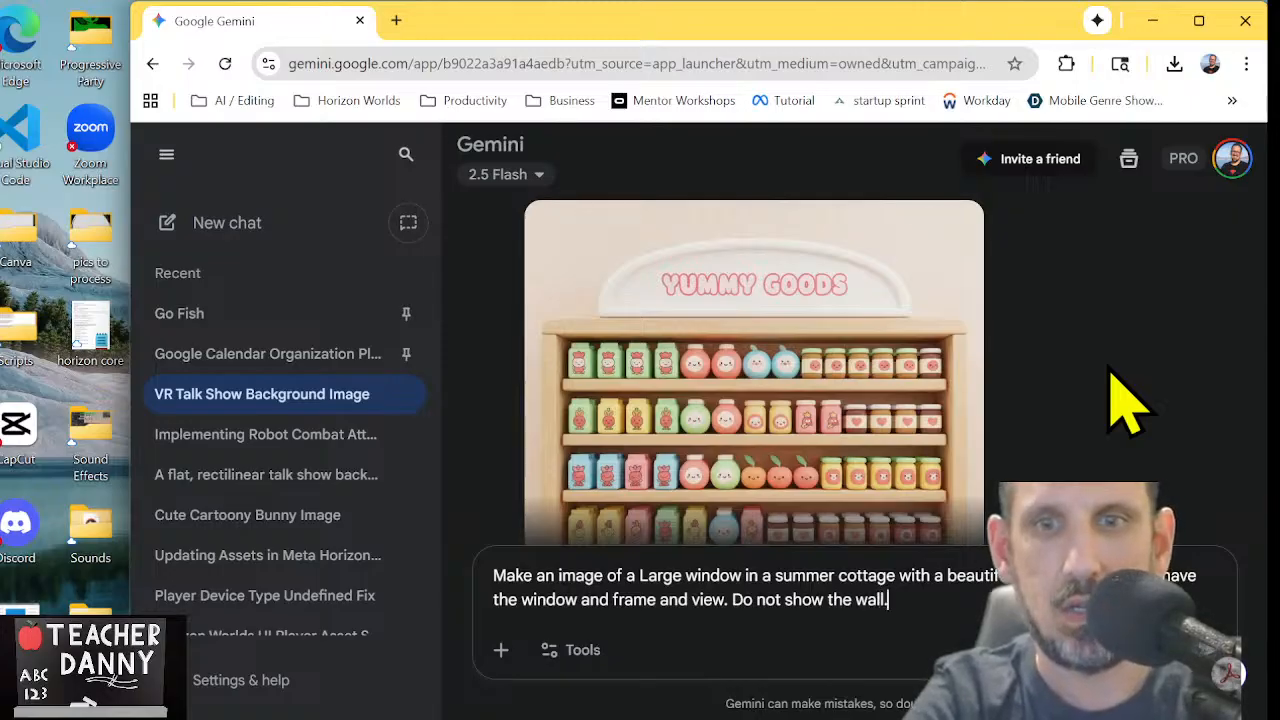
key(Return)
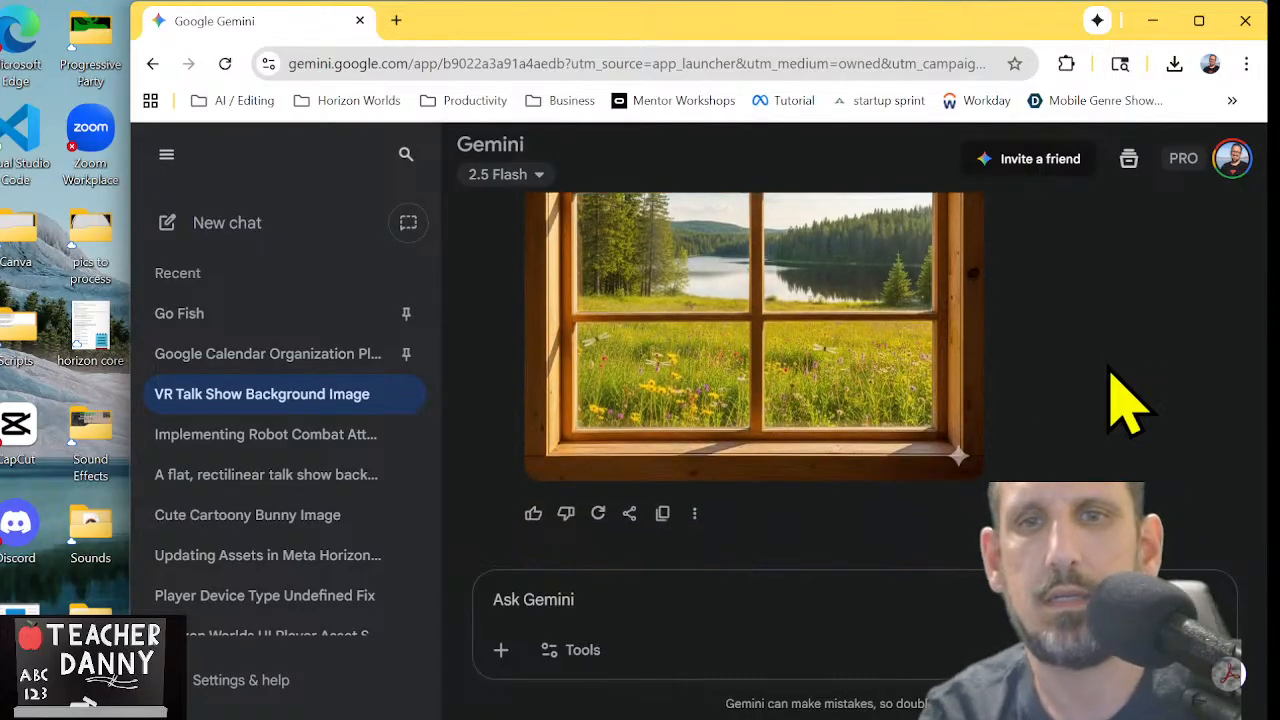
Download the full-size cottage window image and show the downloaded file in its folder
scroll(1125, 405, up, 2)
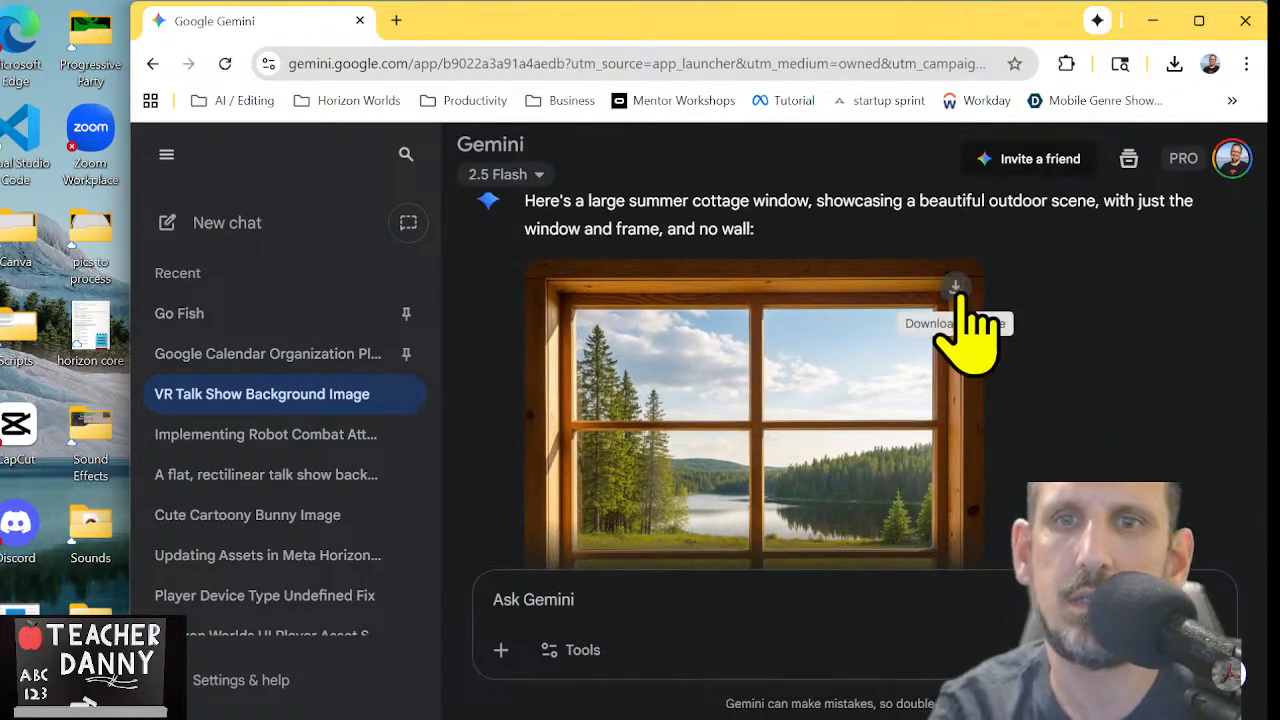
click(955, 288)
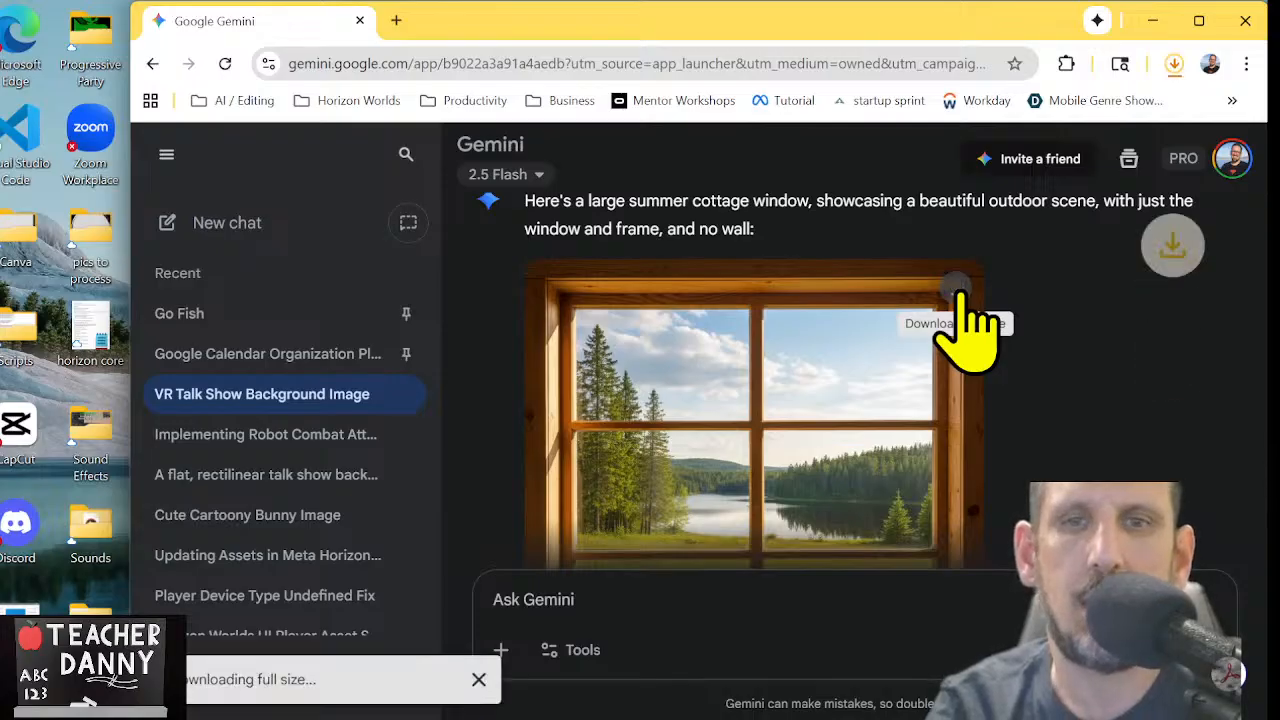
scroll(1063, 463, down, 2)
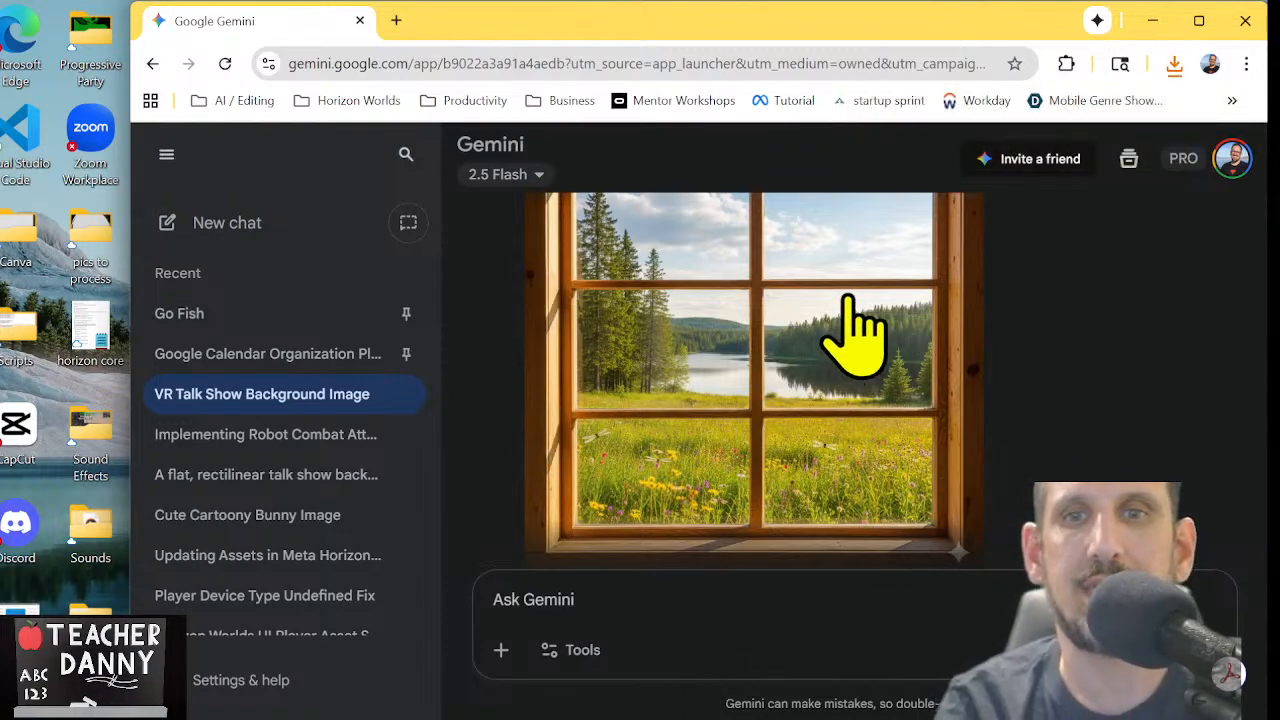
click(1172, 63)
click(1120, 154)
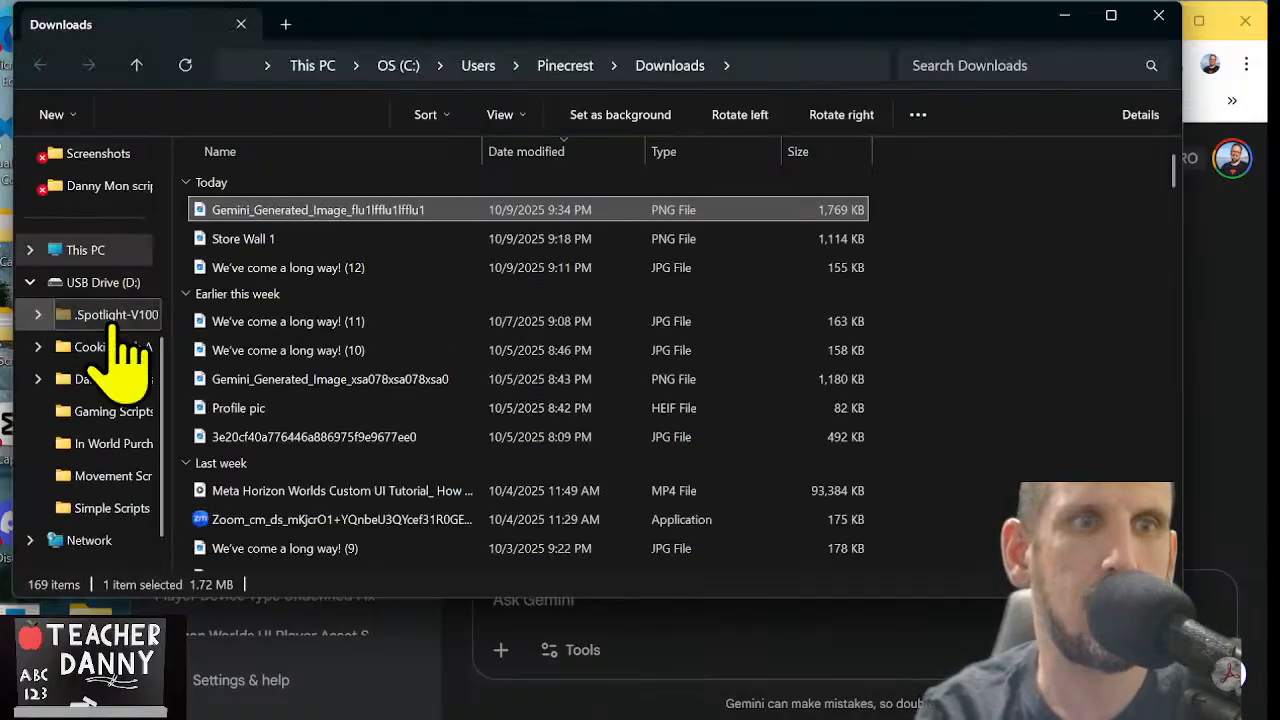
Preview the newest Gemini-generated image in the Downloads folder to check the window picture, and close the preview
scroll(115, 330, up, 3)
scroll(120, 345, up, 2)
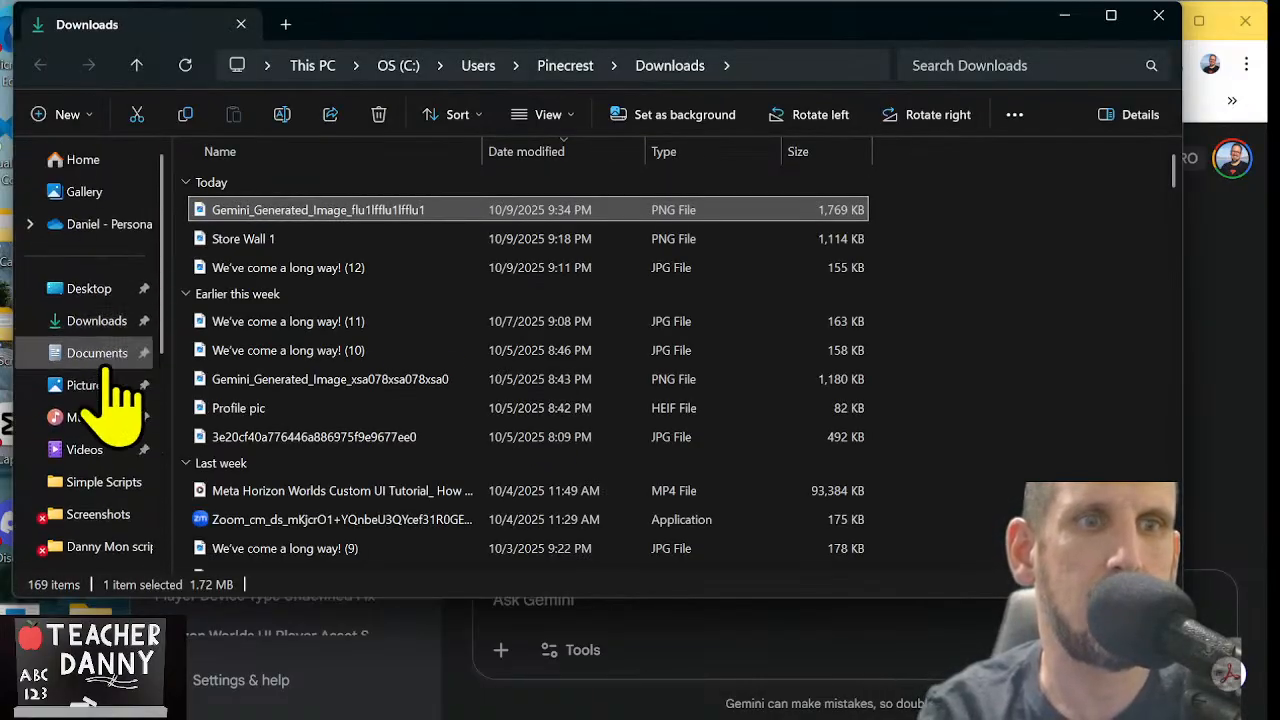
click(100, 322)
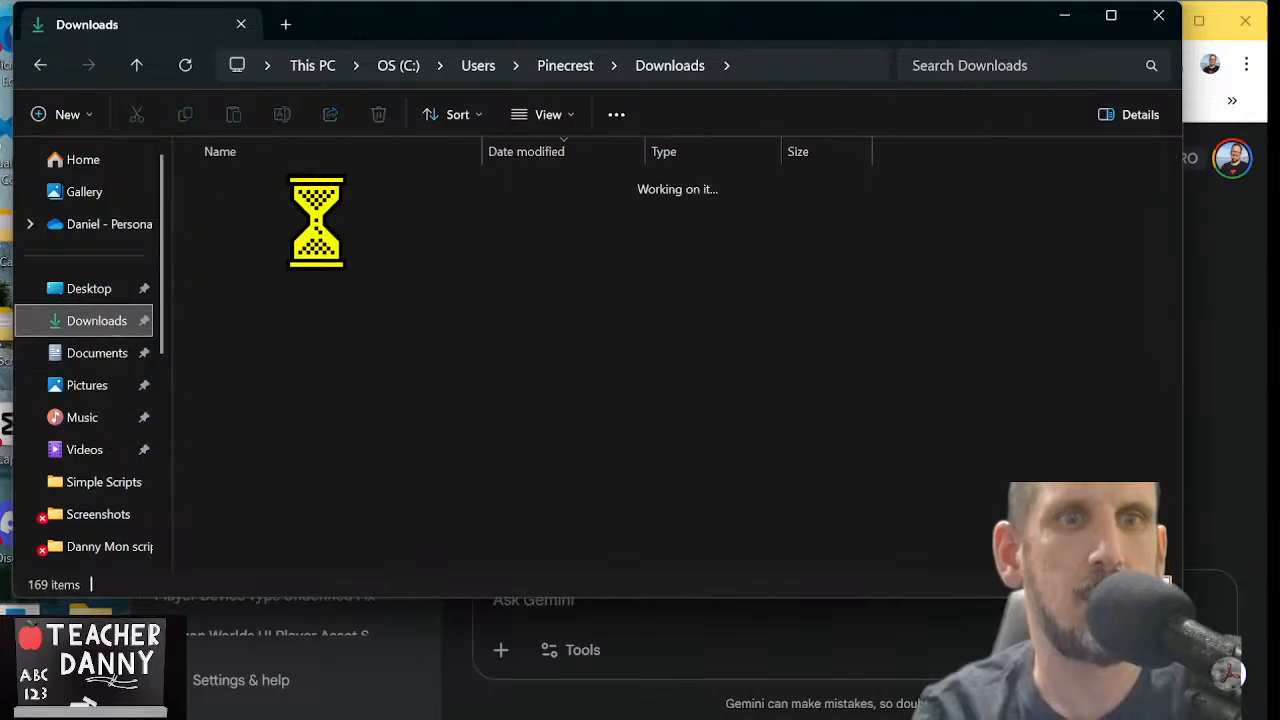
click(354, 211)
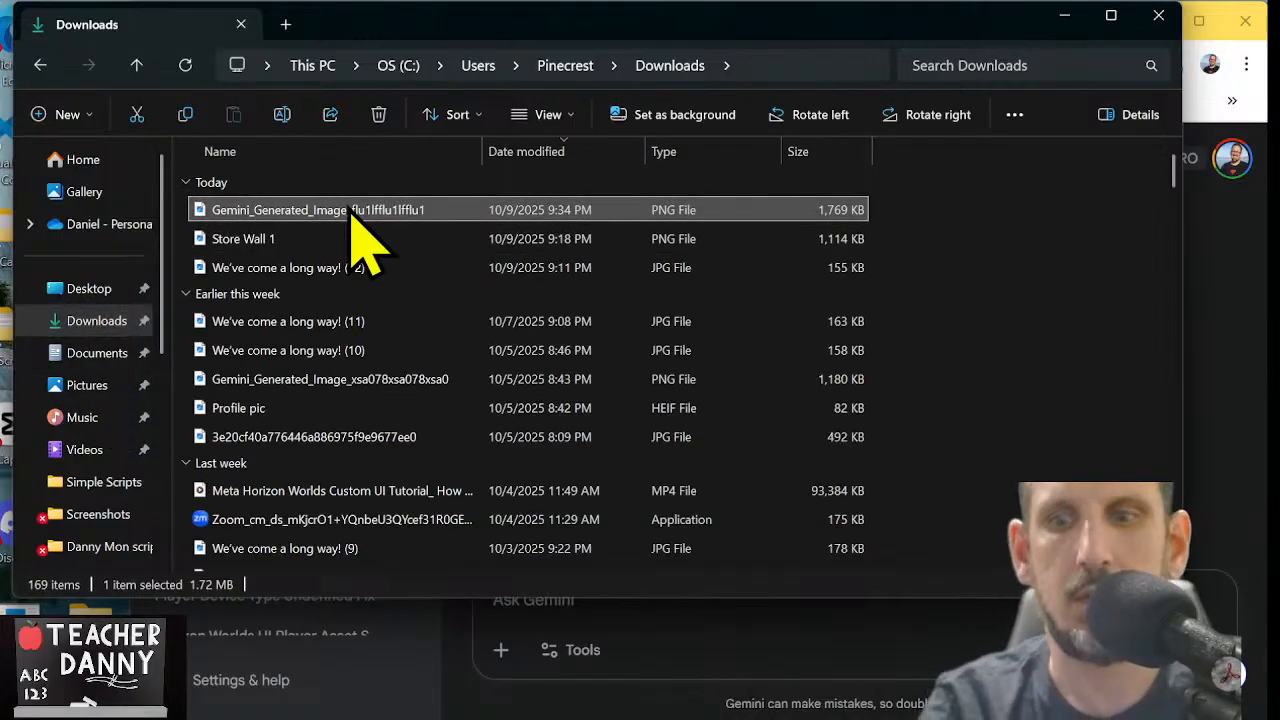
double_click(350, 209)
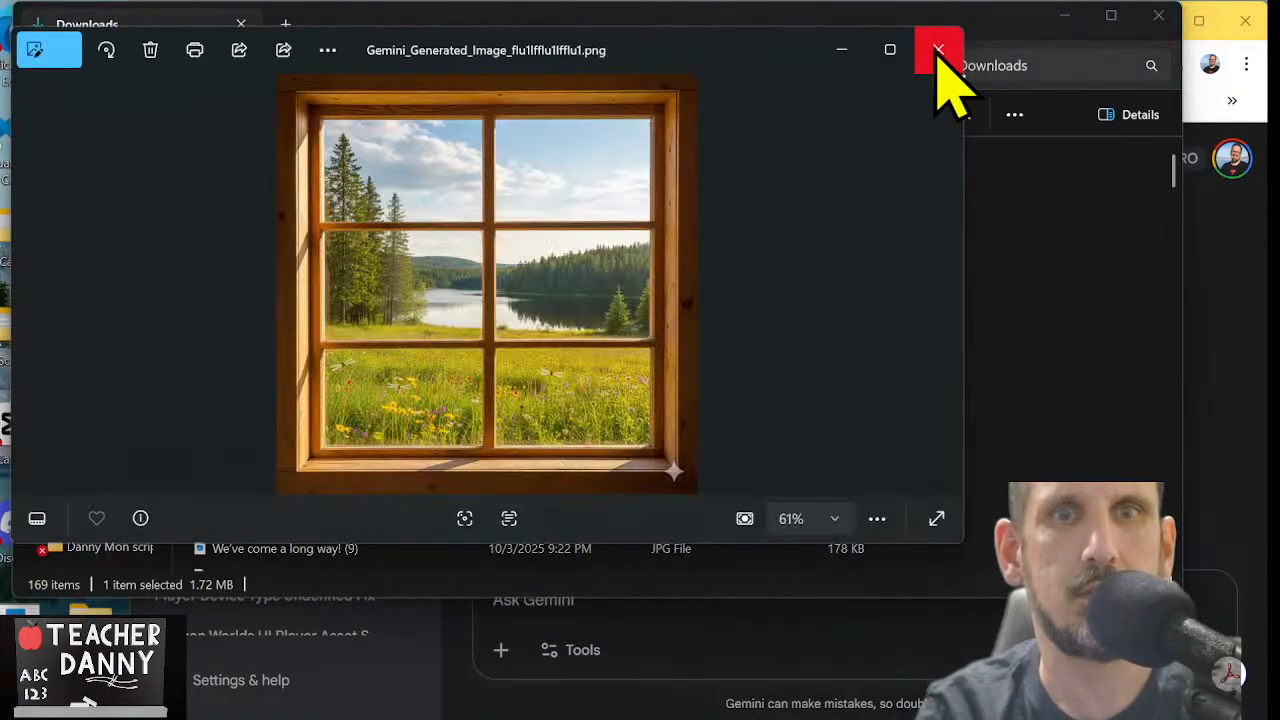
click(938, 50)
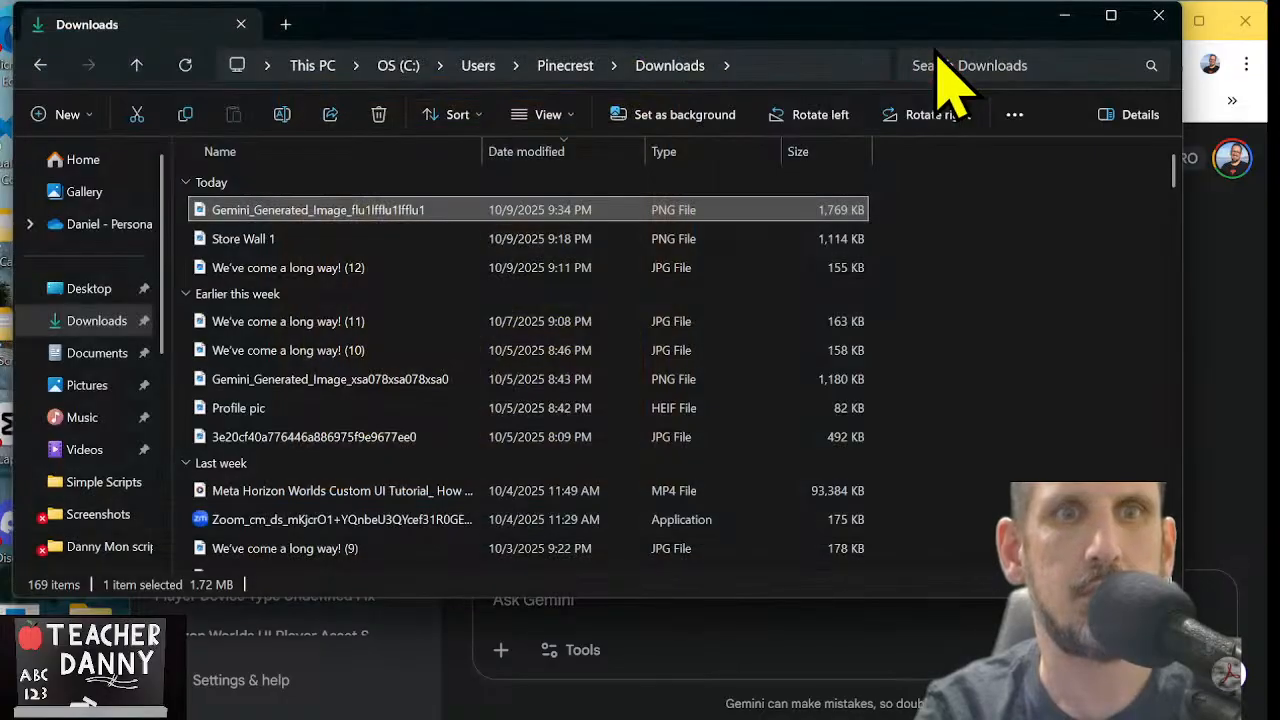
Rename the downloaded Gemini image to "Window scene 1" and close the Downloads folder
click(254, 212)
text(Window scene)
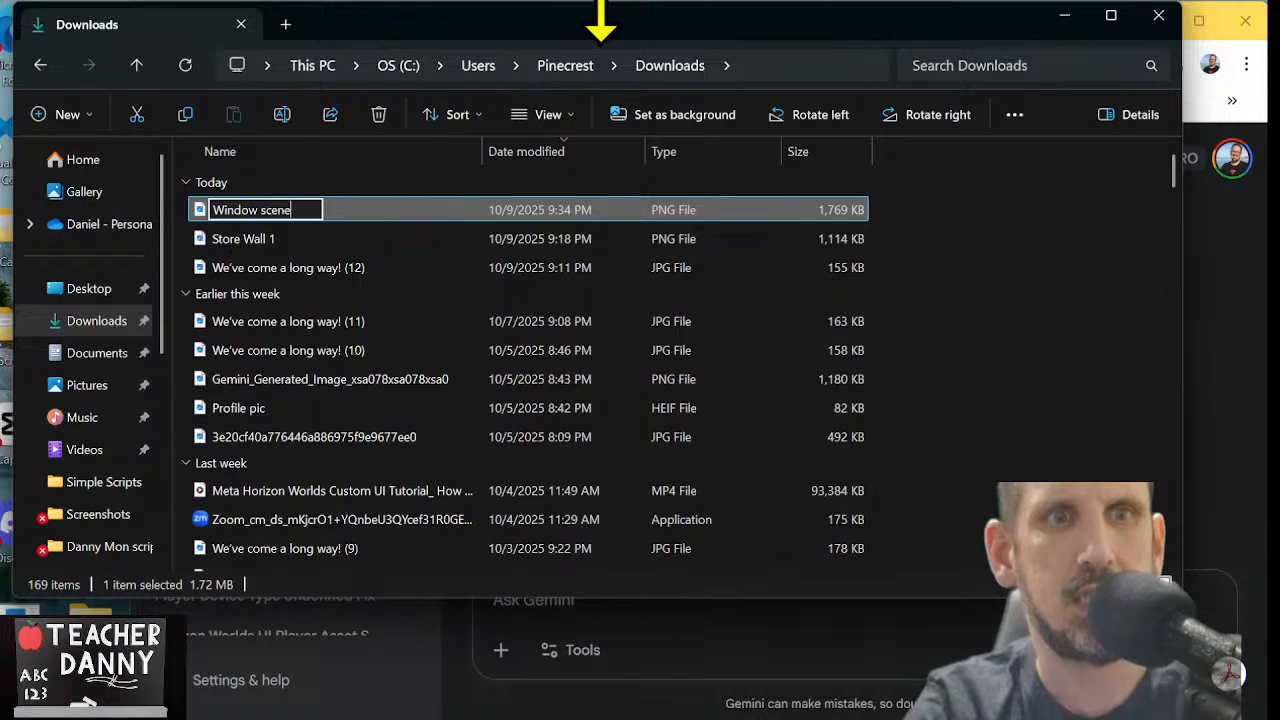
text( 1)
key(Return)
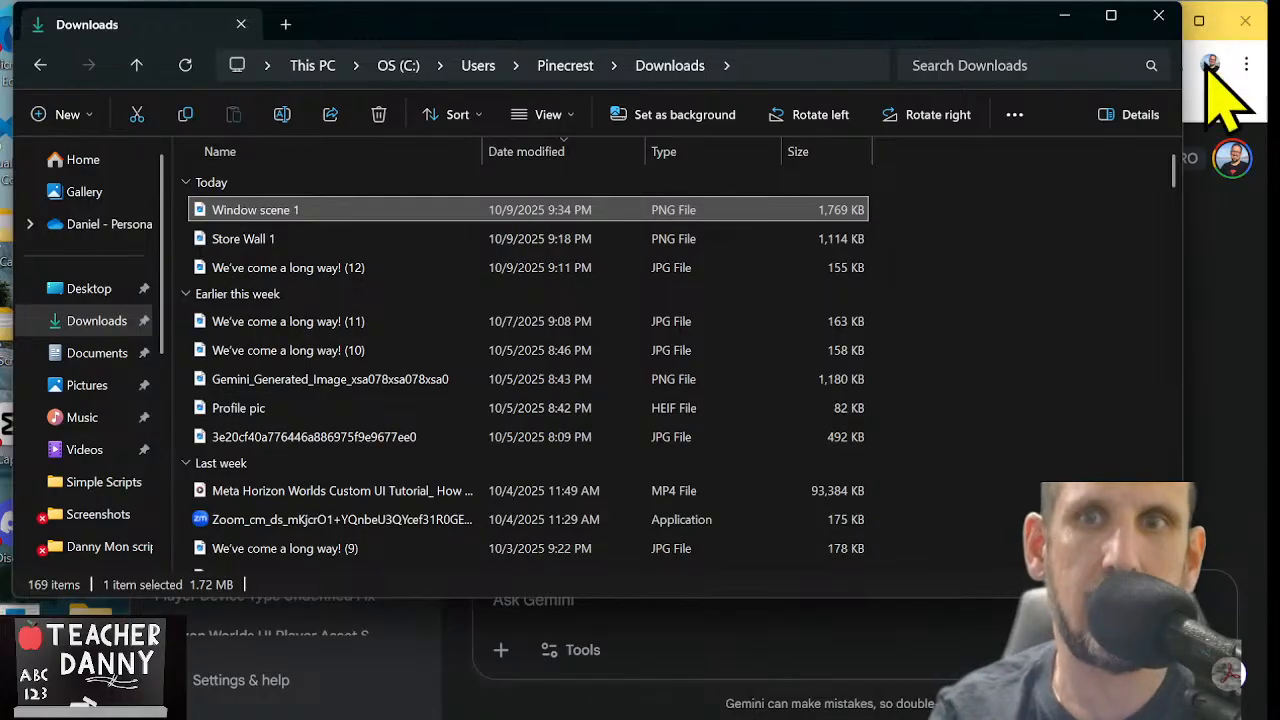
click(1158, 16)
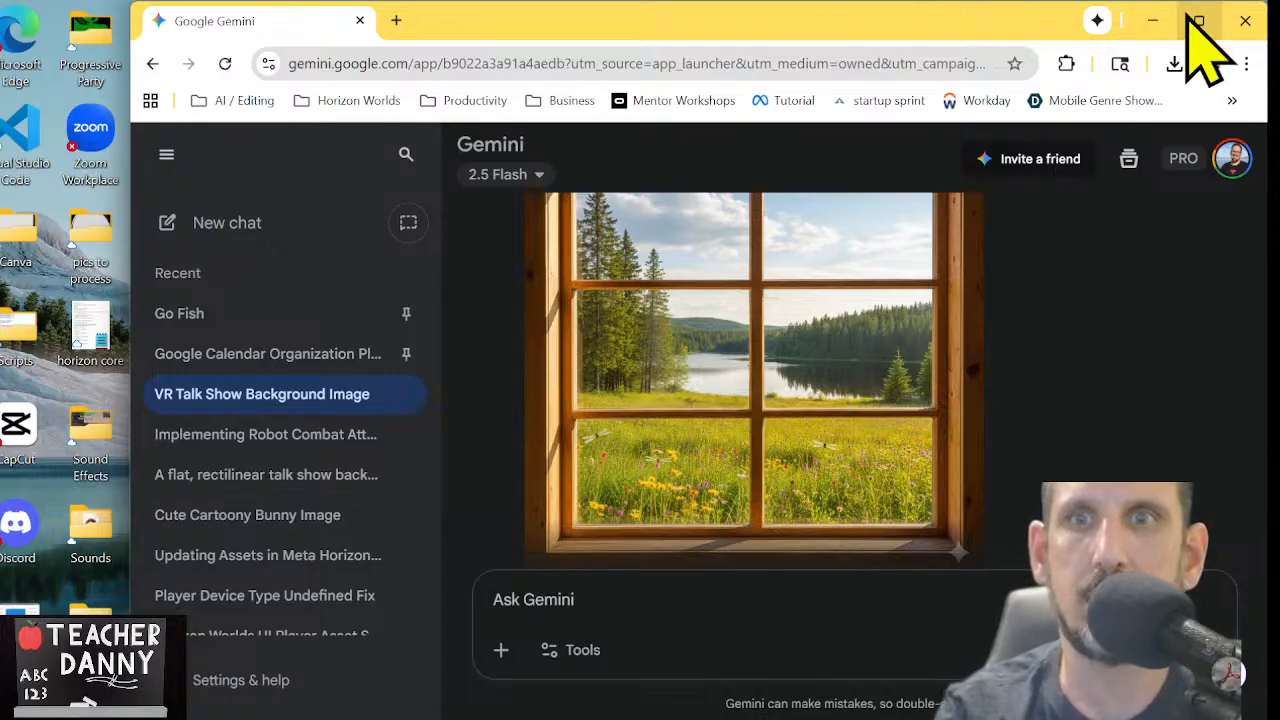
Switch to the Worlds Desktop Editor world window and open the images folder among the personal assets
click(1152, 20)
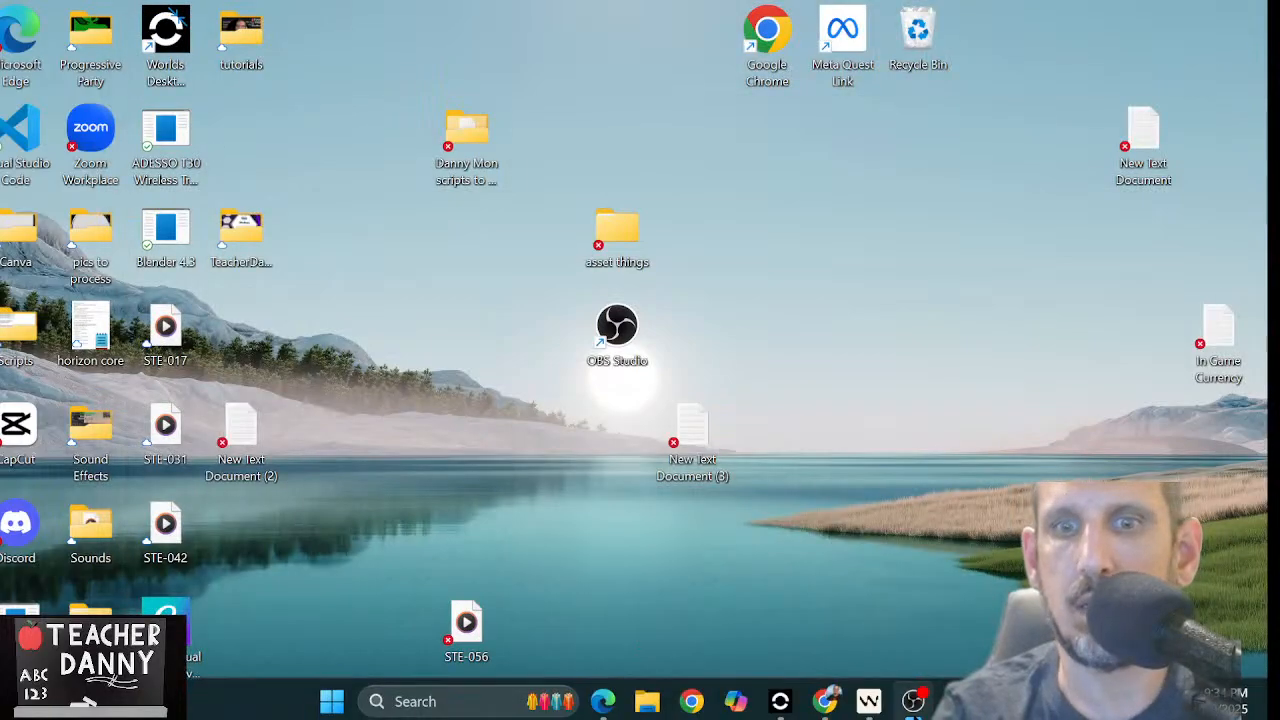
mouse_move(785, 704)
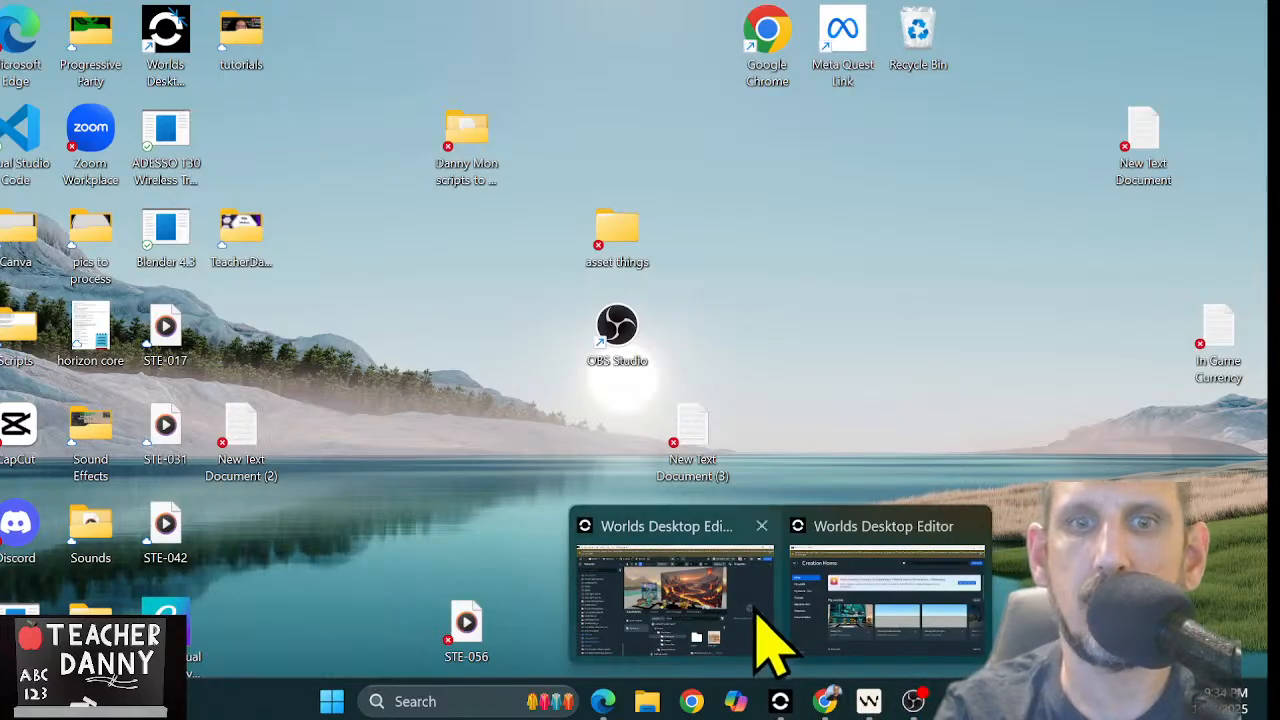
mouse_move(760, 640)
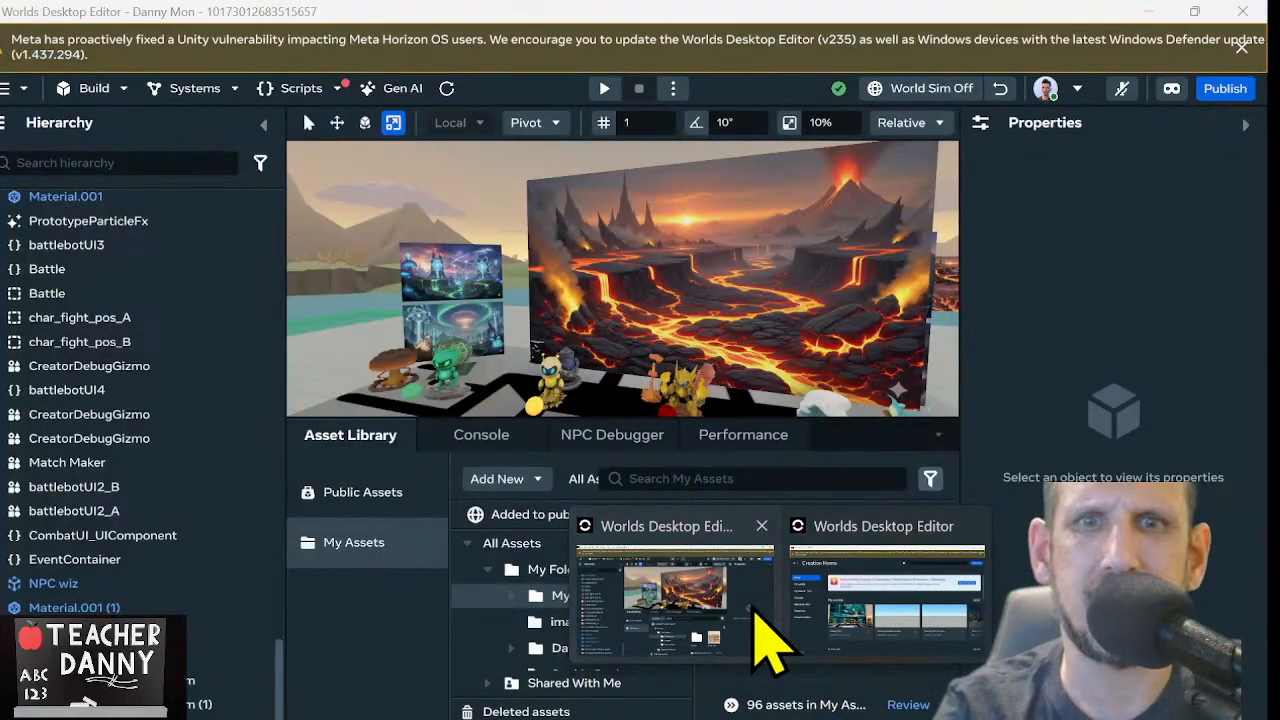
click(755, 610)
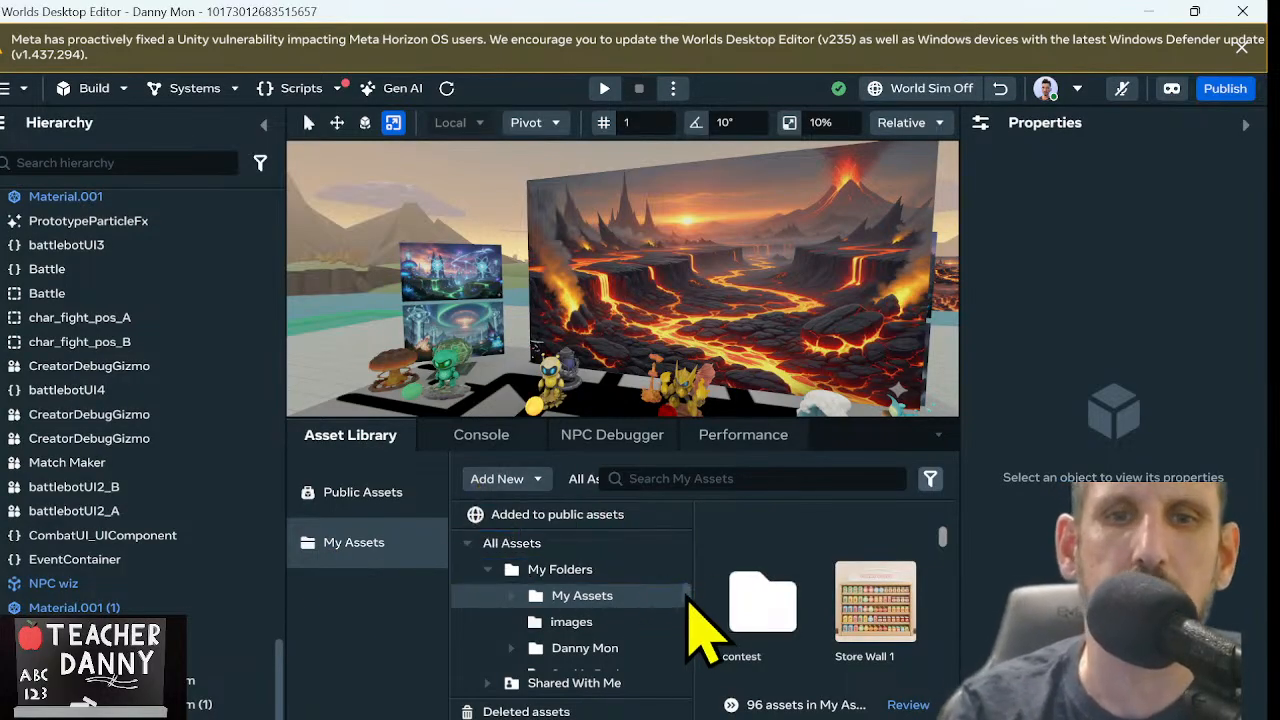
drag(687, 595, 689, 599)
mouse_move(605, 615)
mouse_down()
mouse_move(622, 655)
mouse_move(612, 623)
mouse_up()
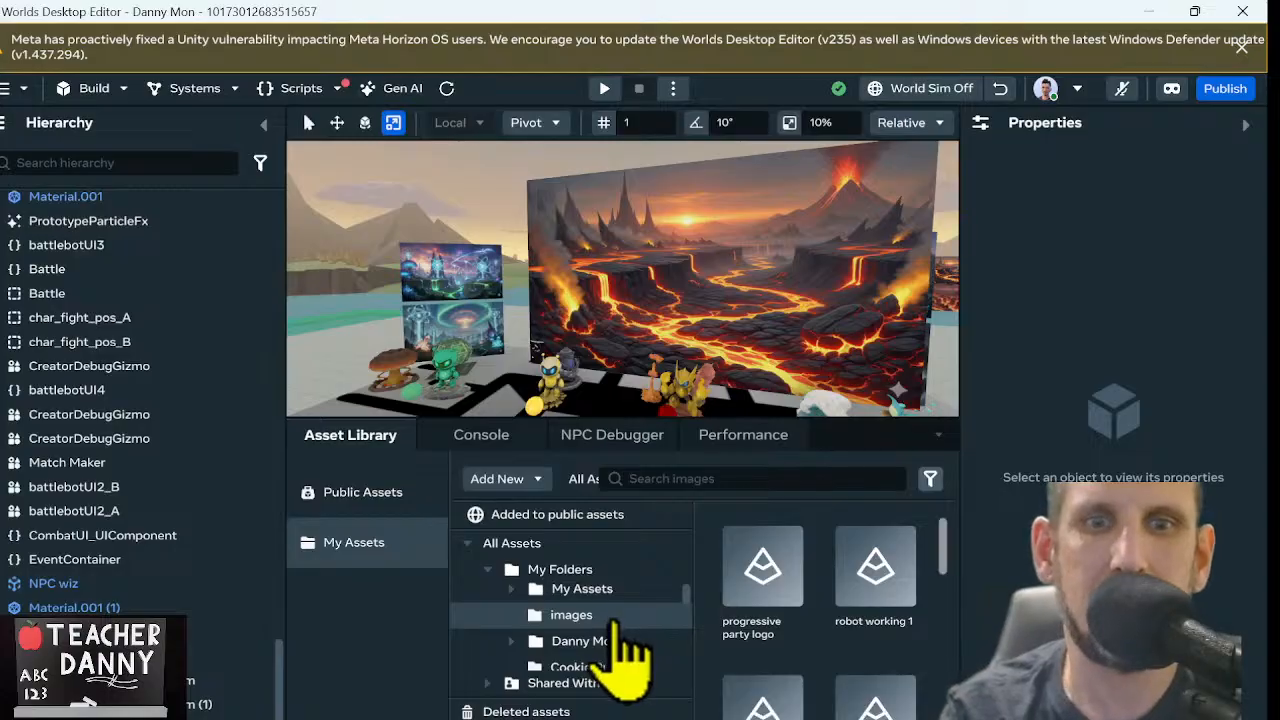
Import Window scene 1.png from Downloads as a new texture in the images folder
click(537, 481)
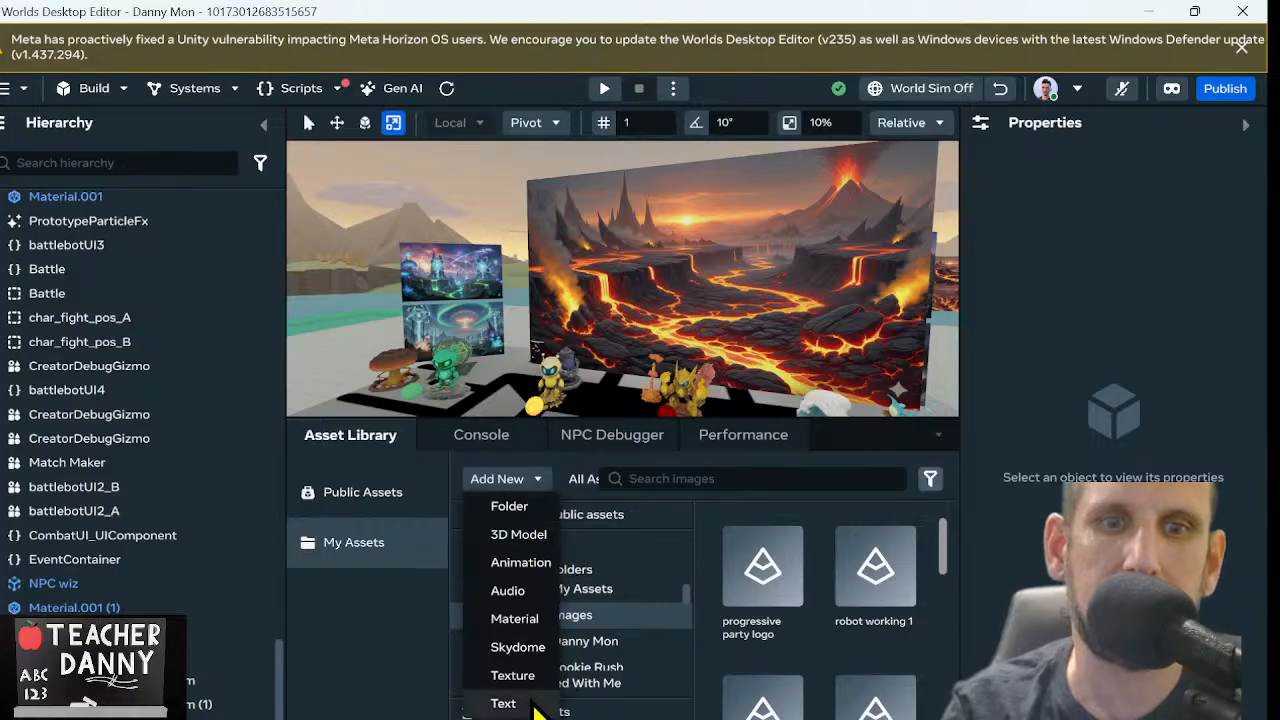
click(522, 676)
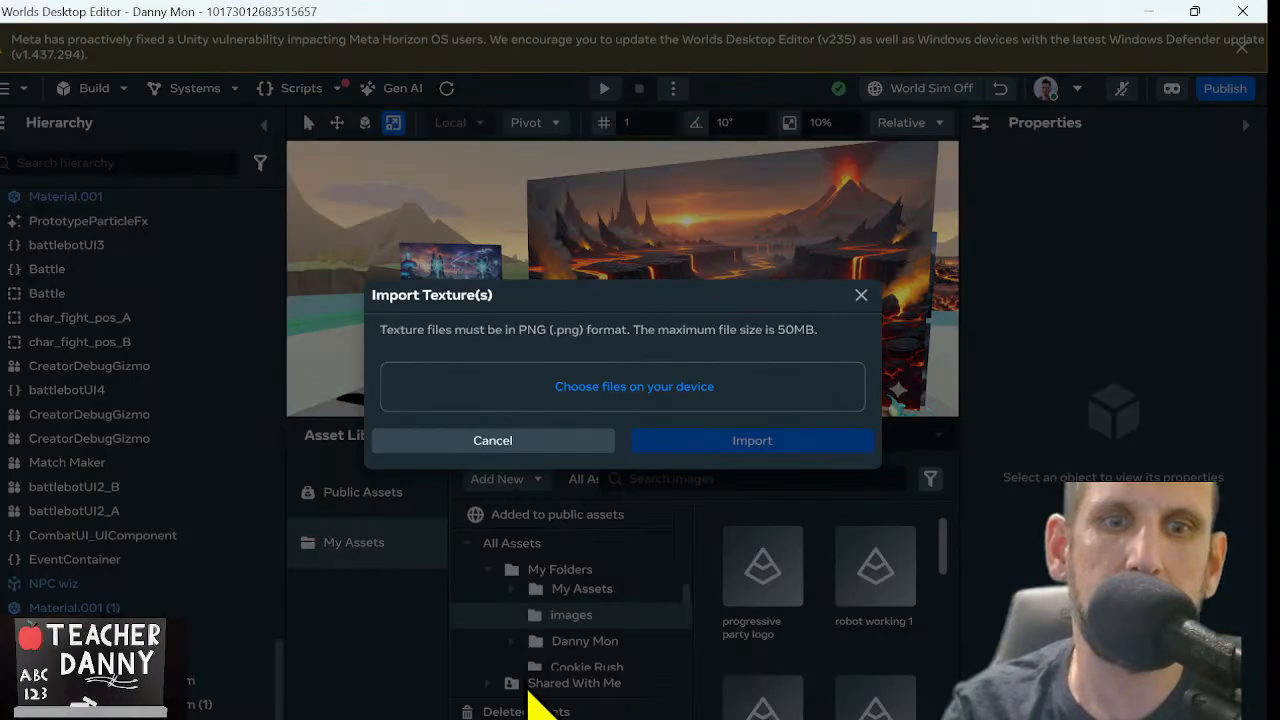
click(600, 398)
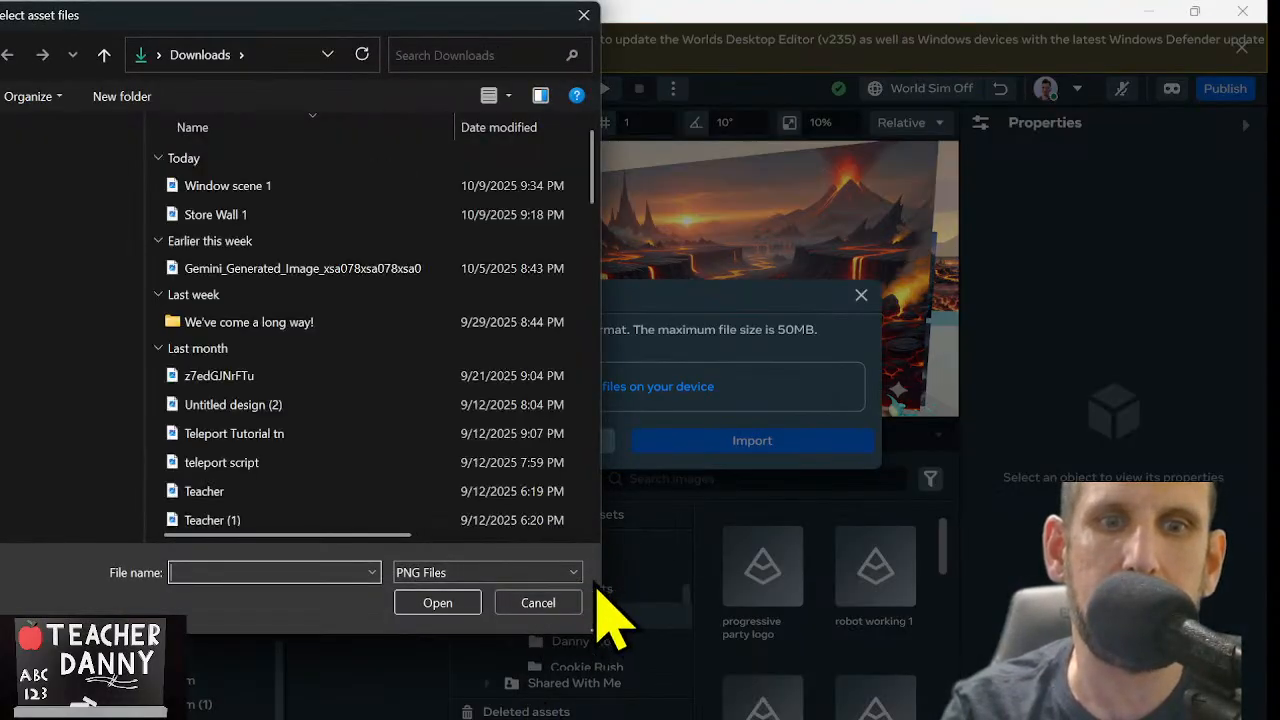
double_click(283, 186)
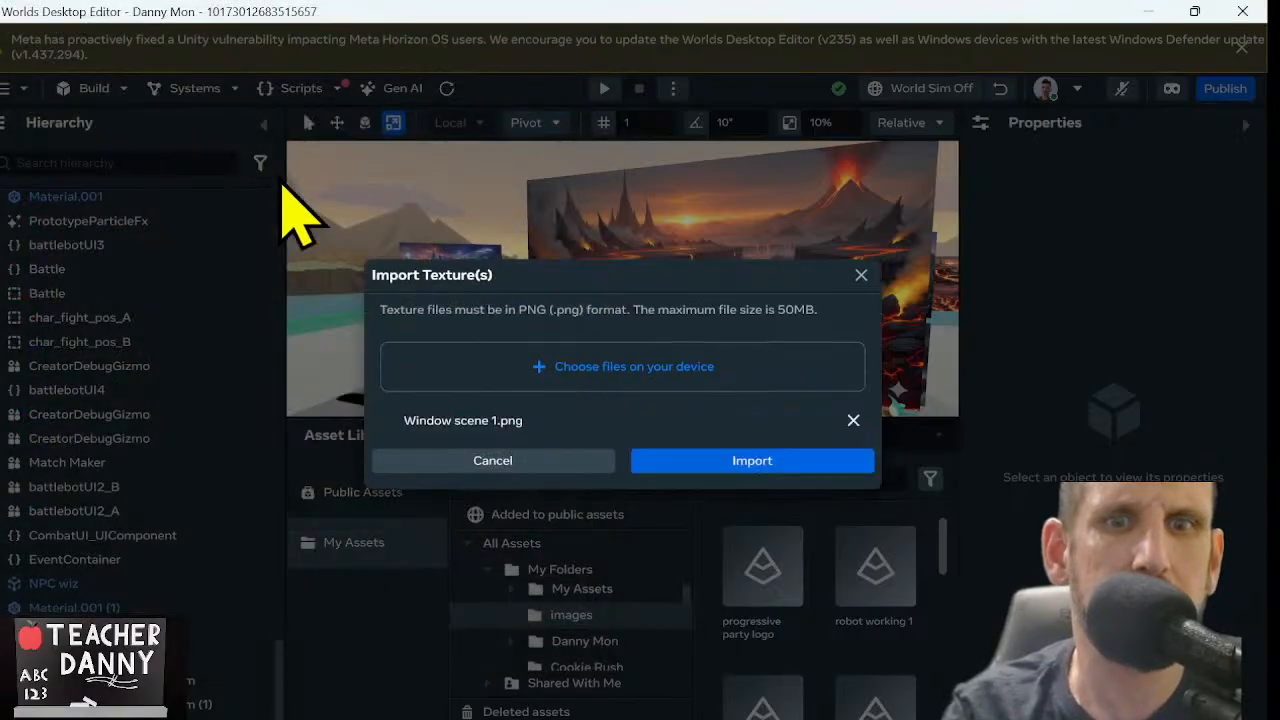
click(700, 462)
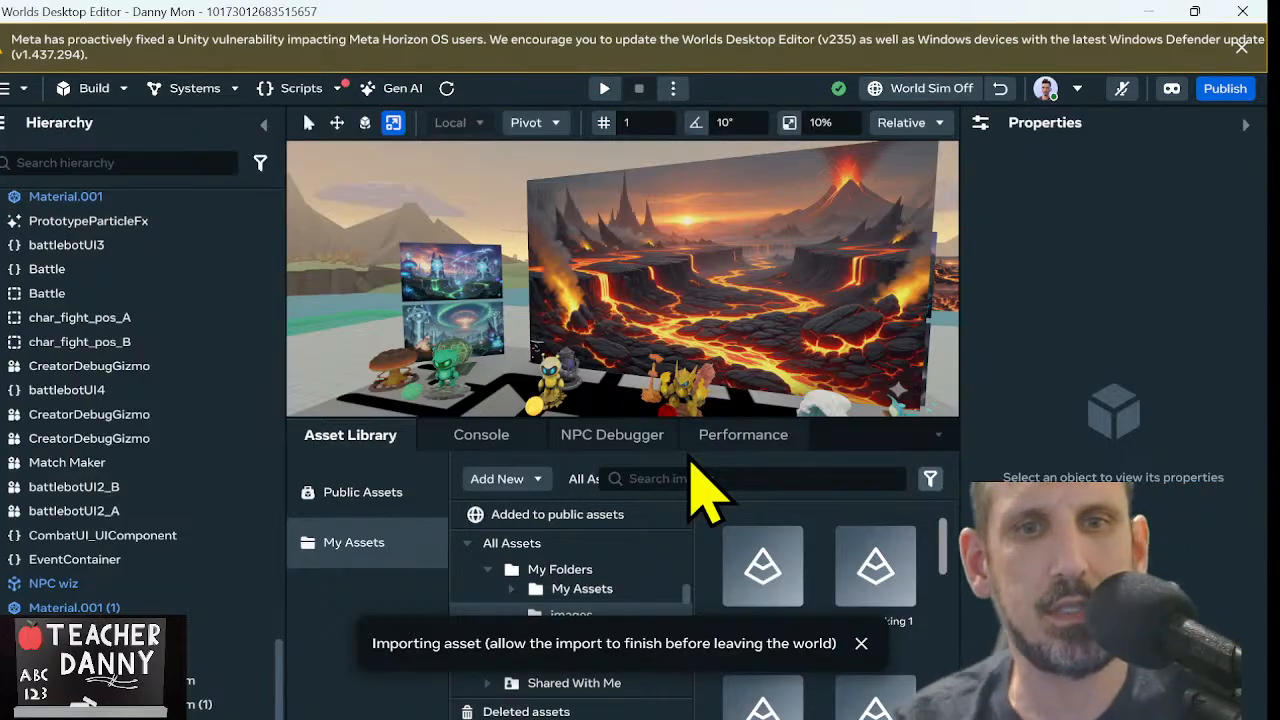
Go to an empty stretch of floor away from the lava backdrop and characters, and open the Gen AI tool
right_drag(740, 180, 363, 167)
key(w)
key(w)
key(w)
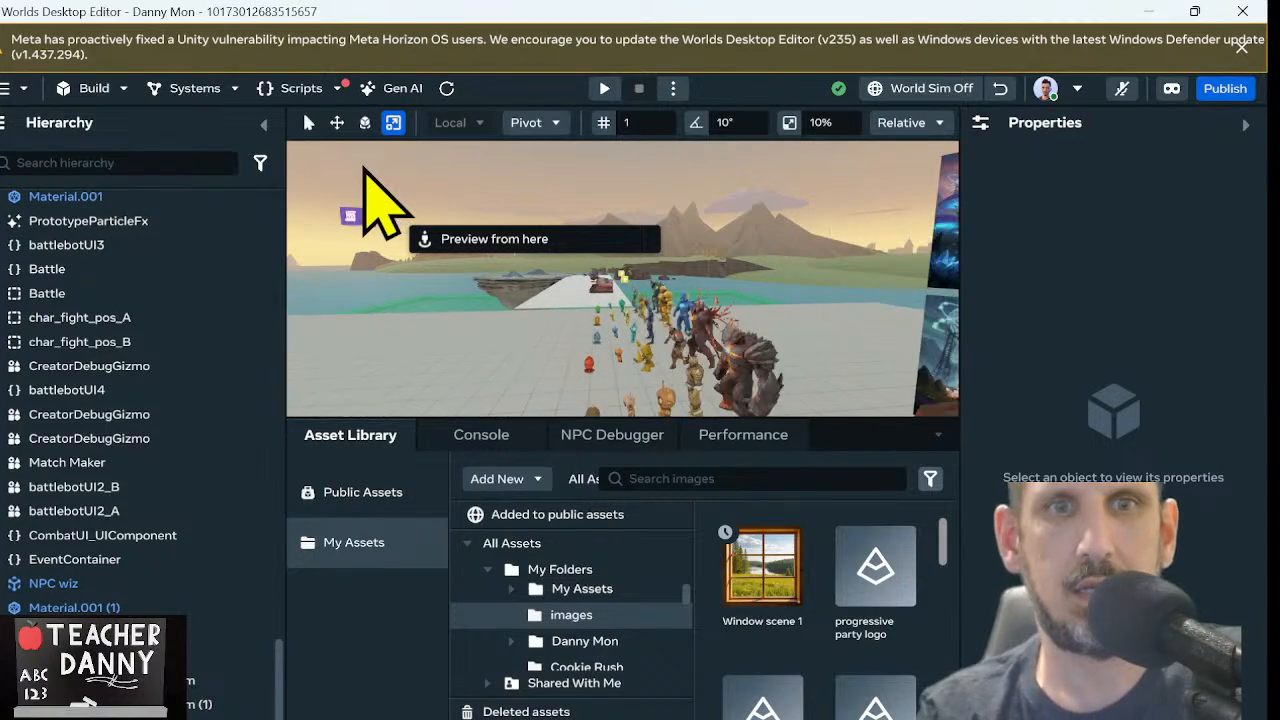
key(w)
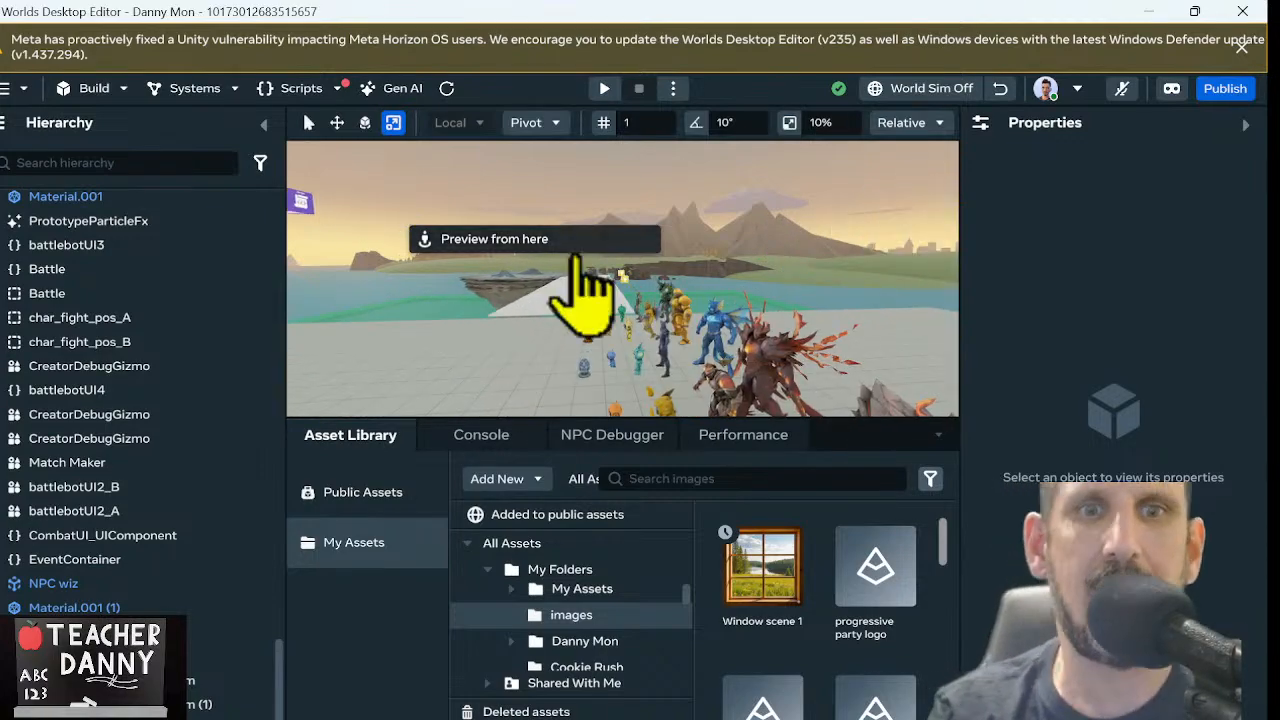
right_drag(563, 314, 268, 282)
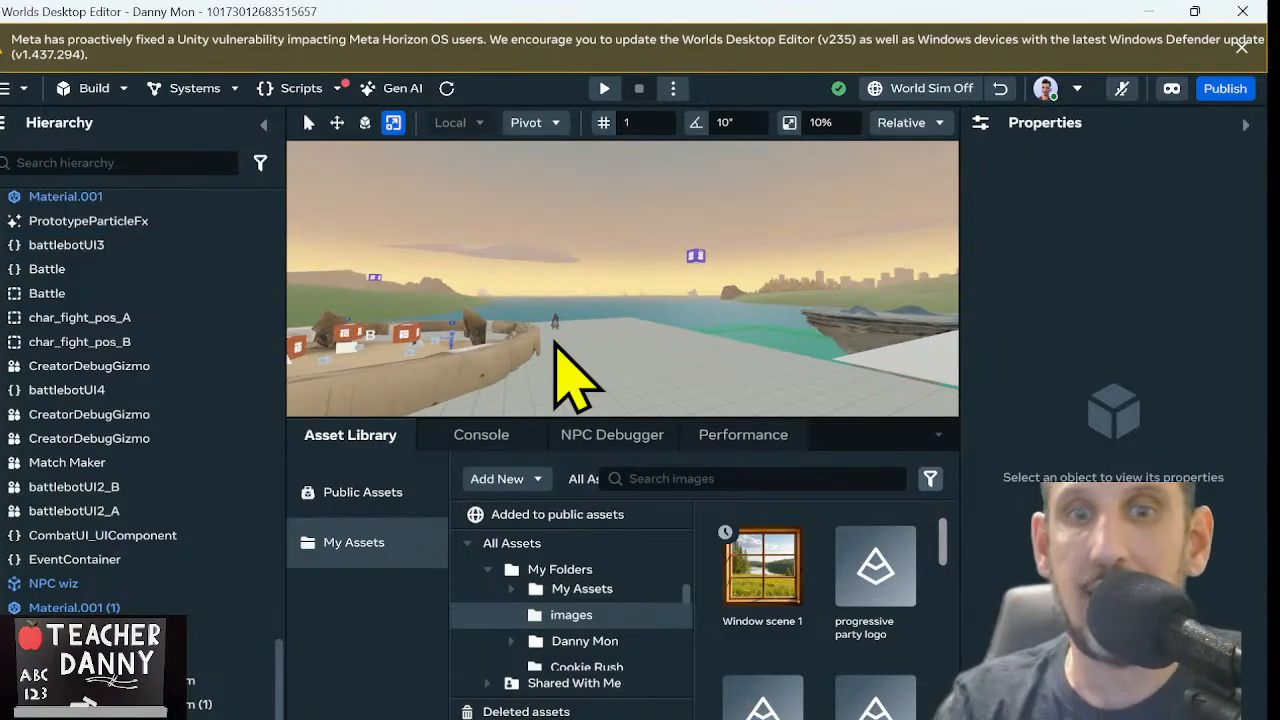
key(w)
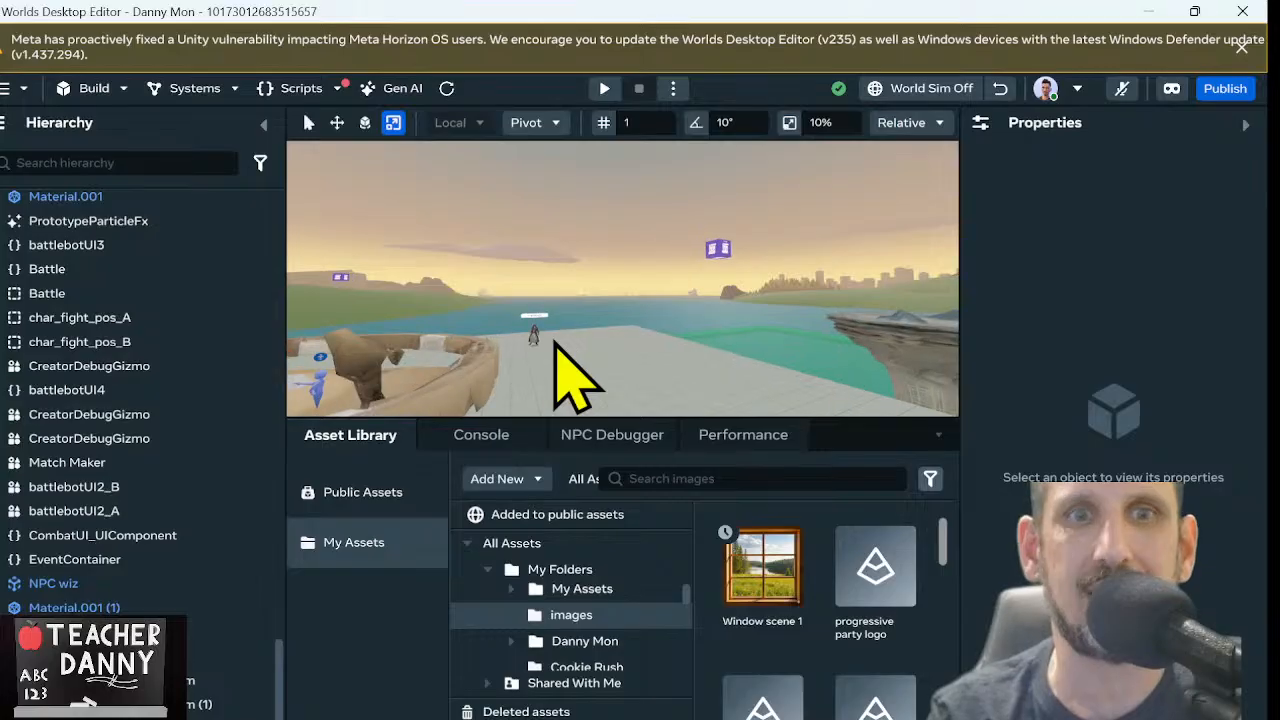
right_drag(620, 211, 658, 295)
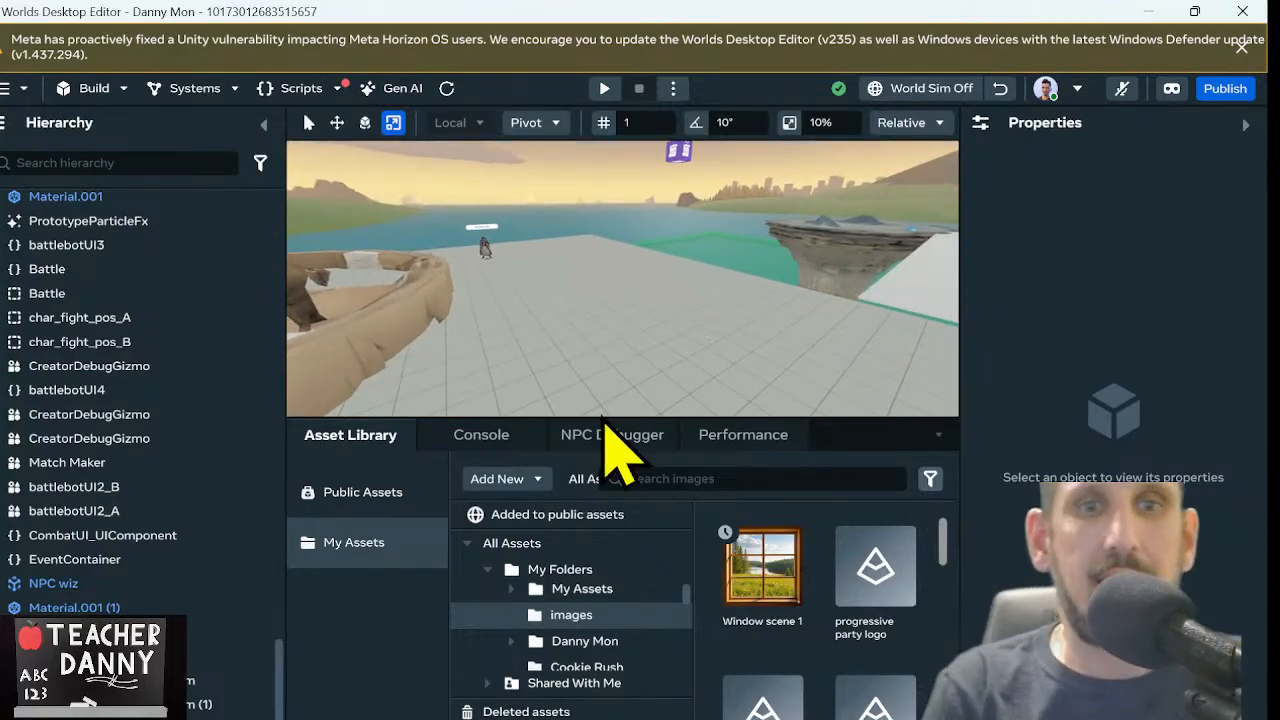
click(403, 92)
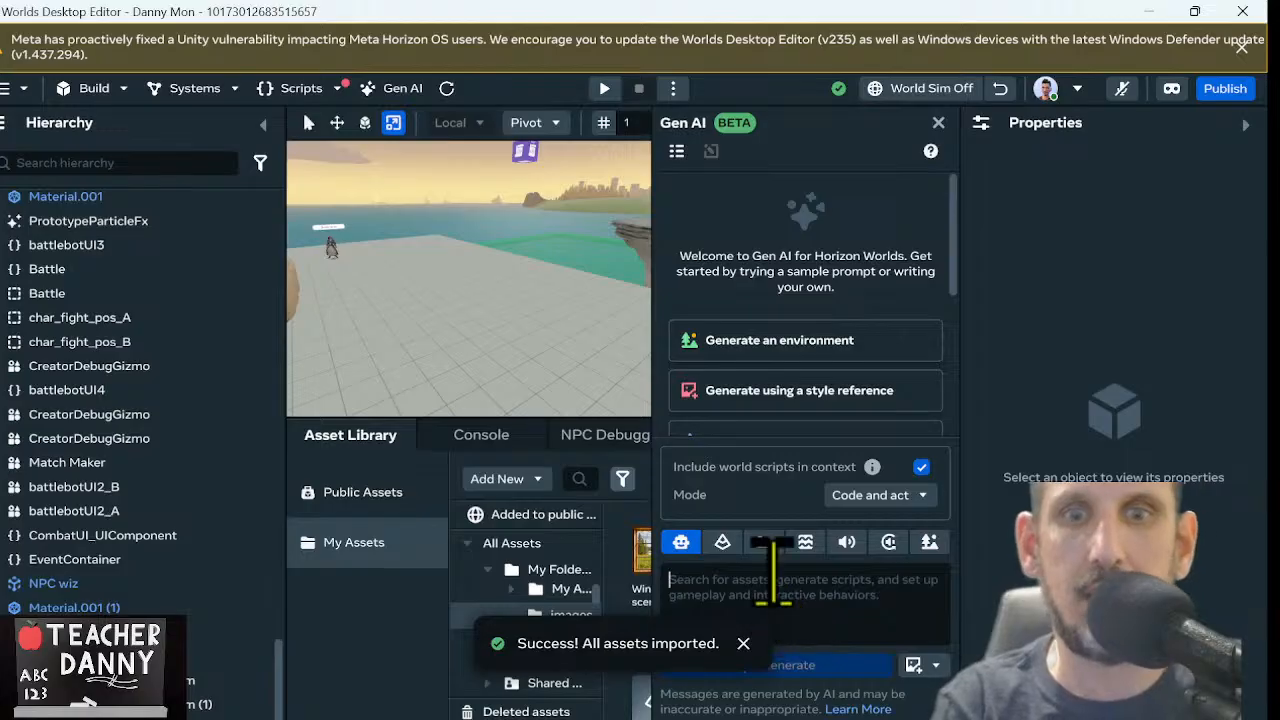
click(772, 575)
text(The interior wal)
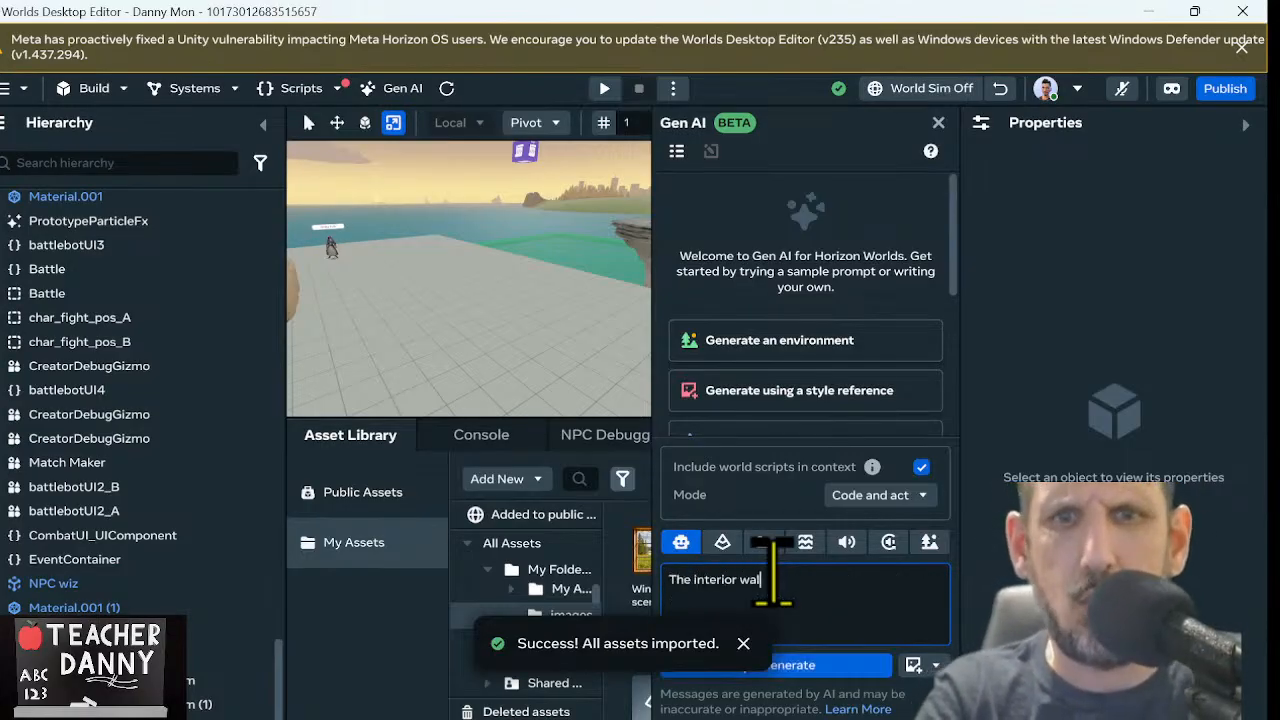
text(summer cottage. Just one wall. No windows.)
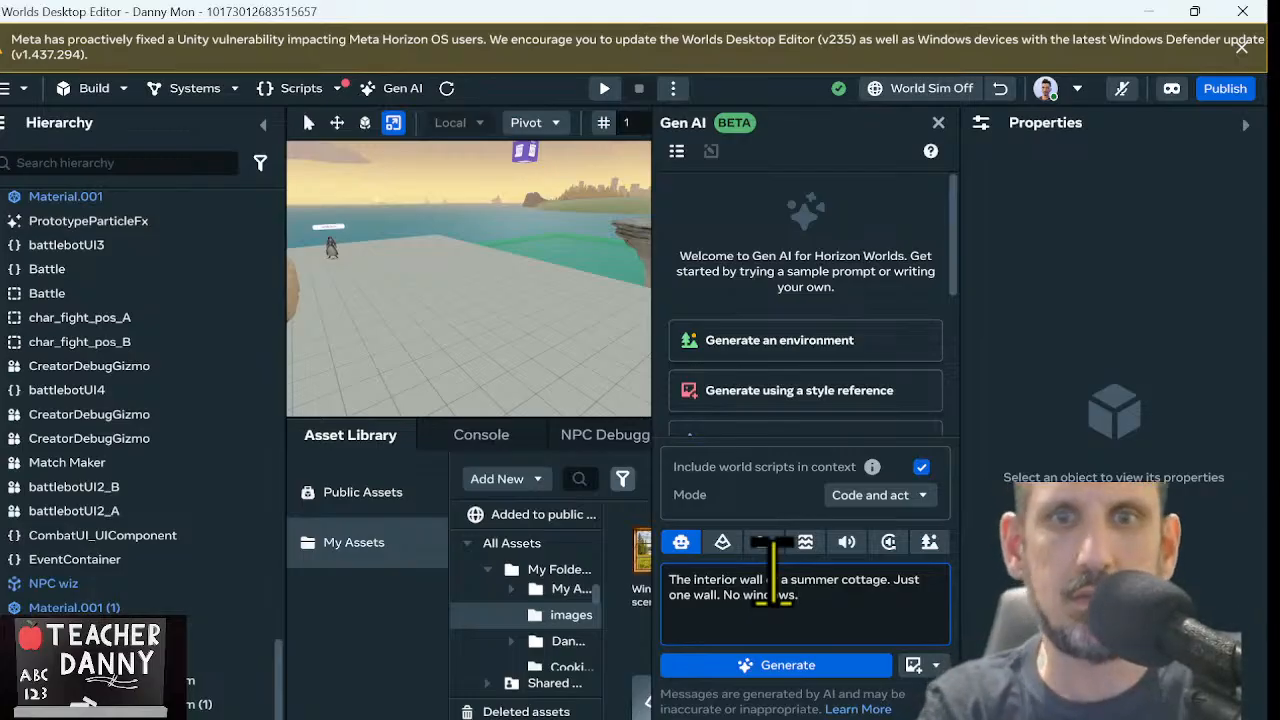
key(Return)
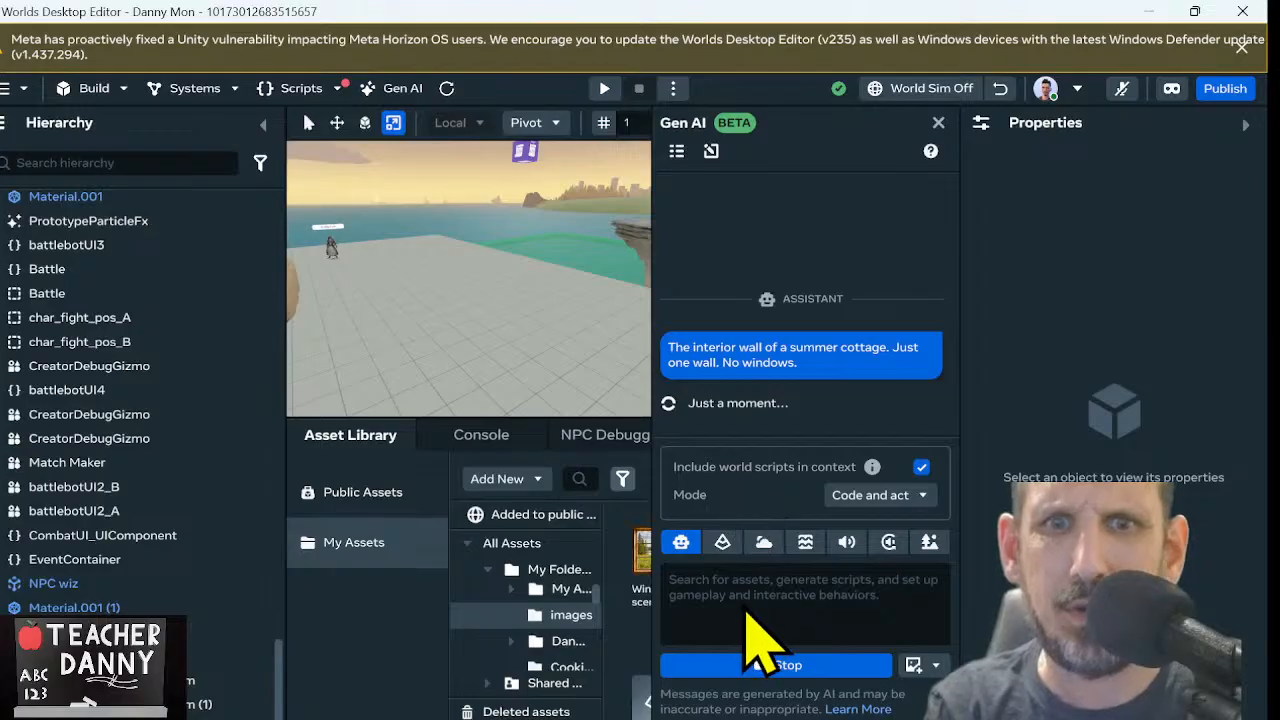
click(755, 665)
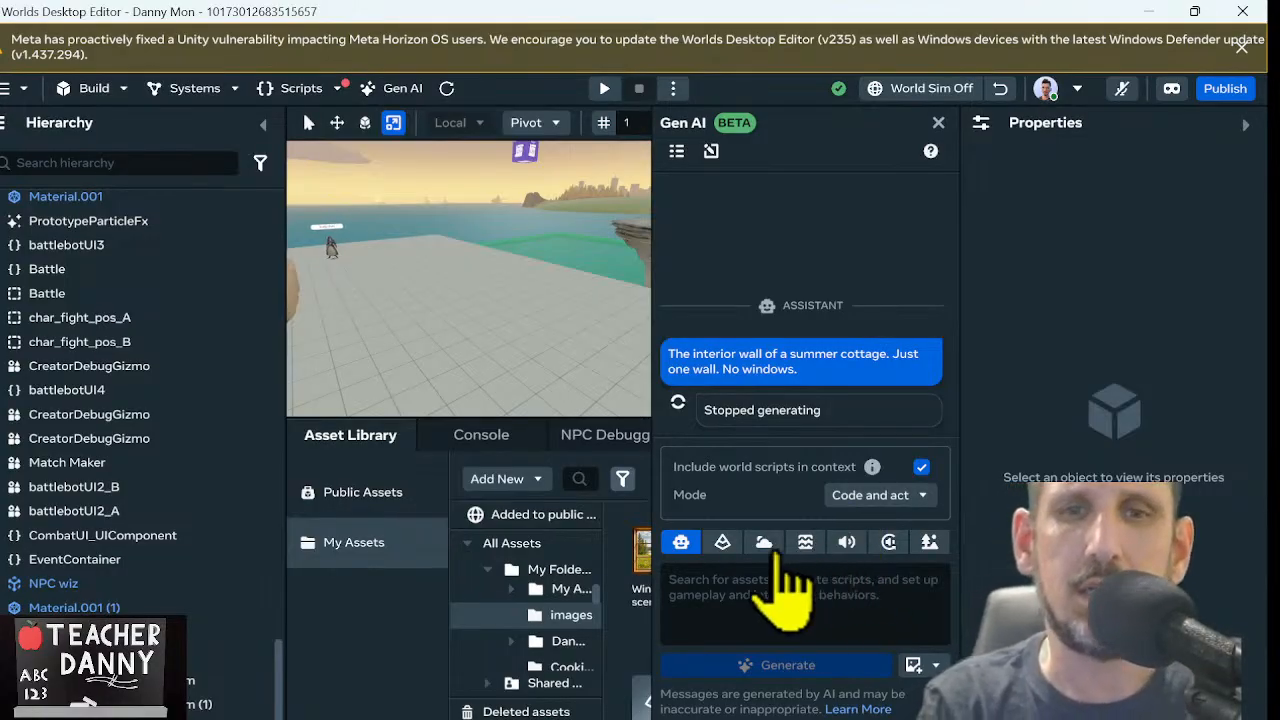
Generate a 3D mesh from the prompt "The interior wall of a summer cottage. Just one wall, no windows." and close the Gen AI tool
click(720, 545)
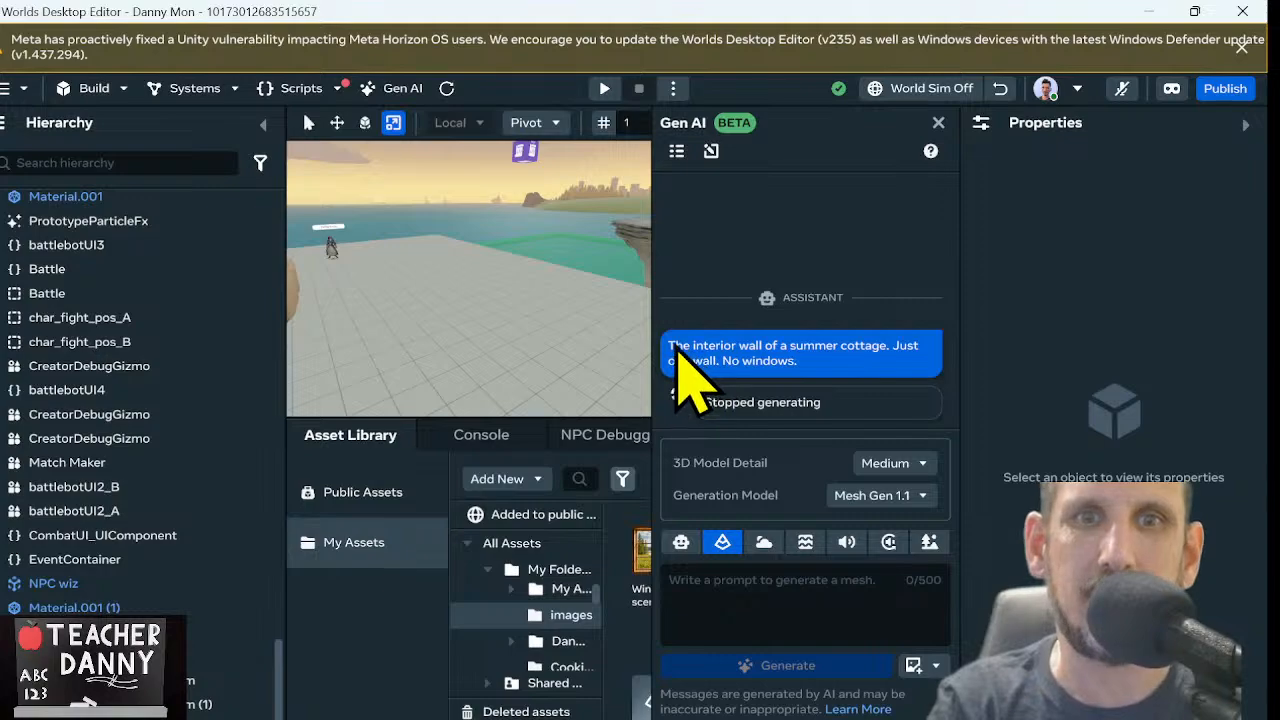
click(767, 602)
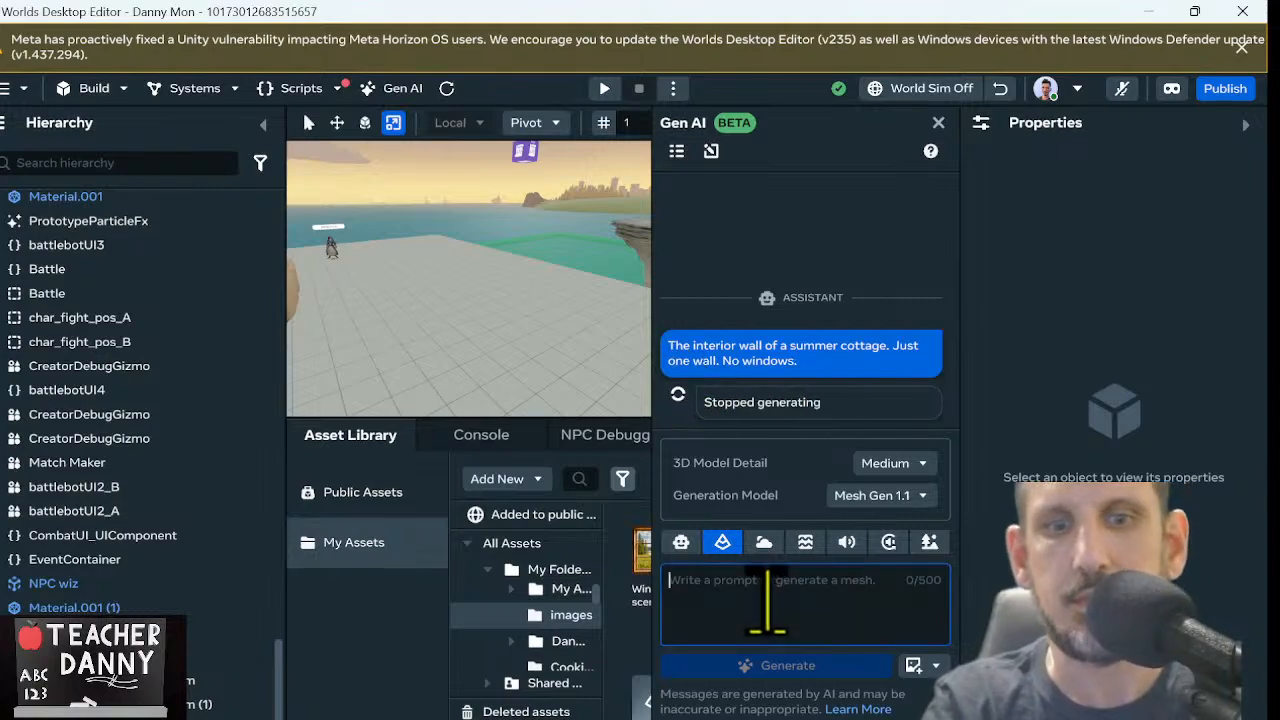
text(The)
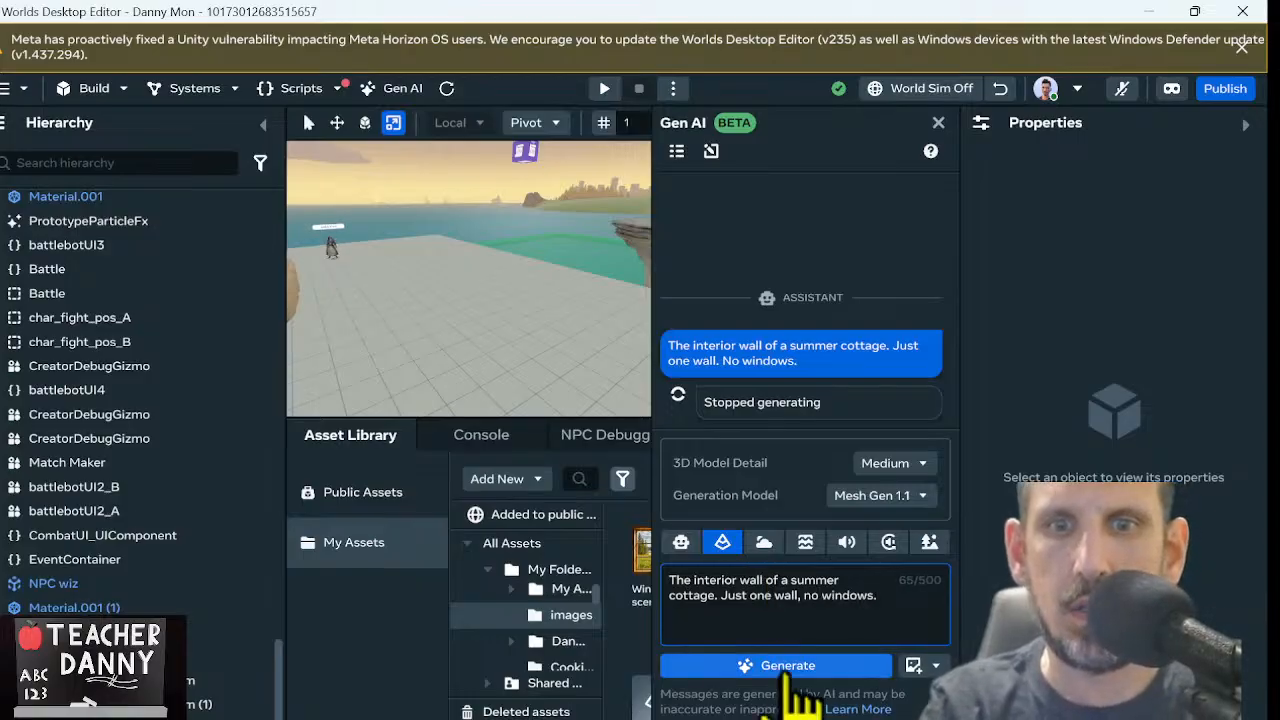
click(792, 668)
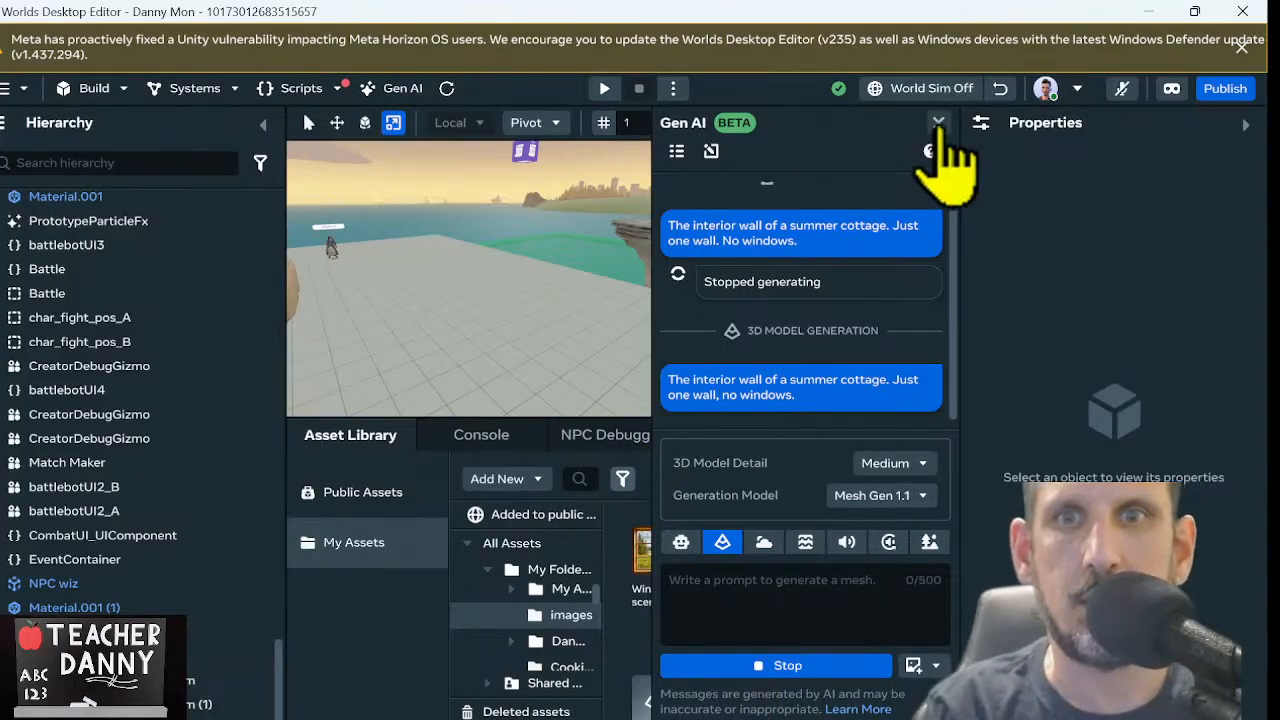
click(939, 122)
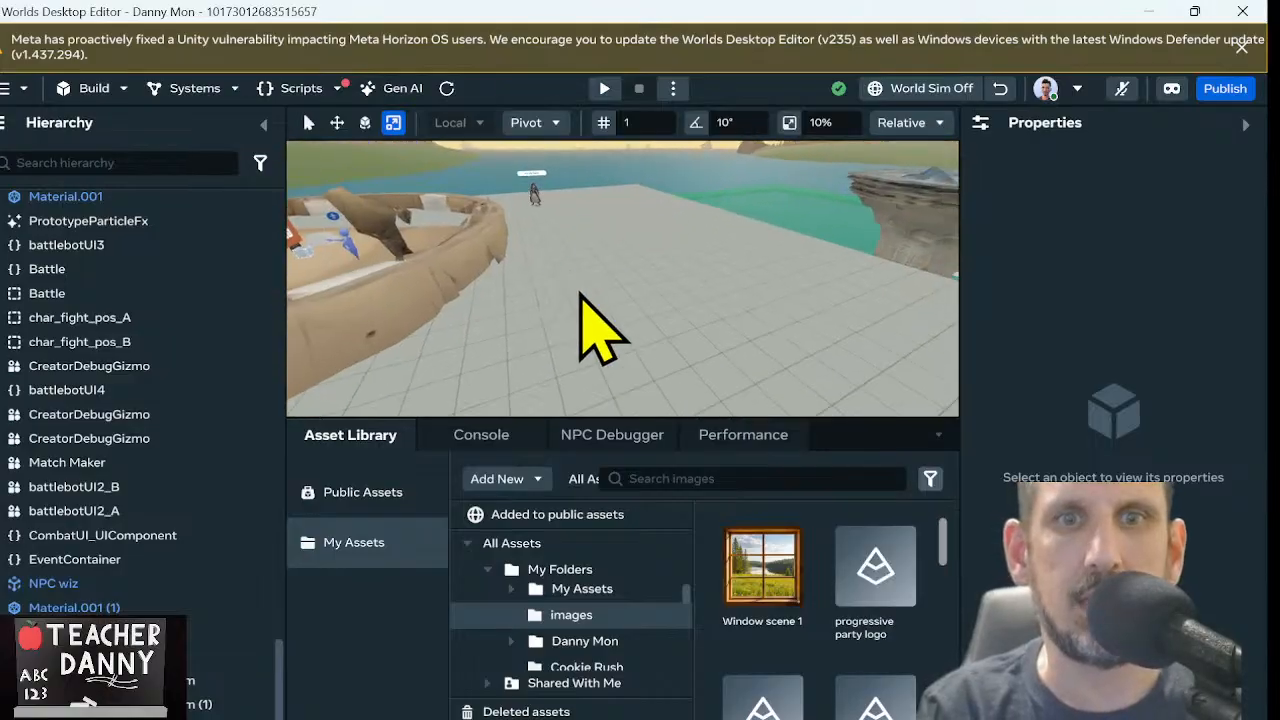
Add a 10 x 10 Plane shape beside the round arena and raise it to a Y position of 3.38
right_drag(580, 292, 603, 314)
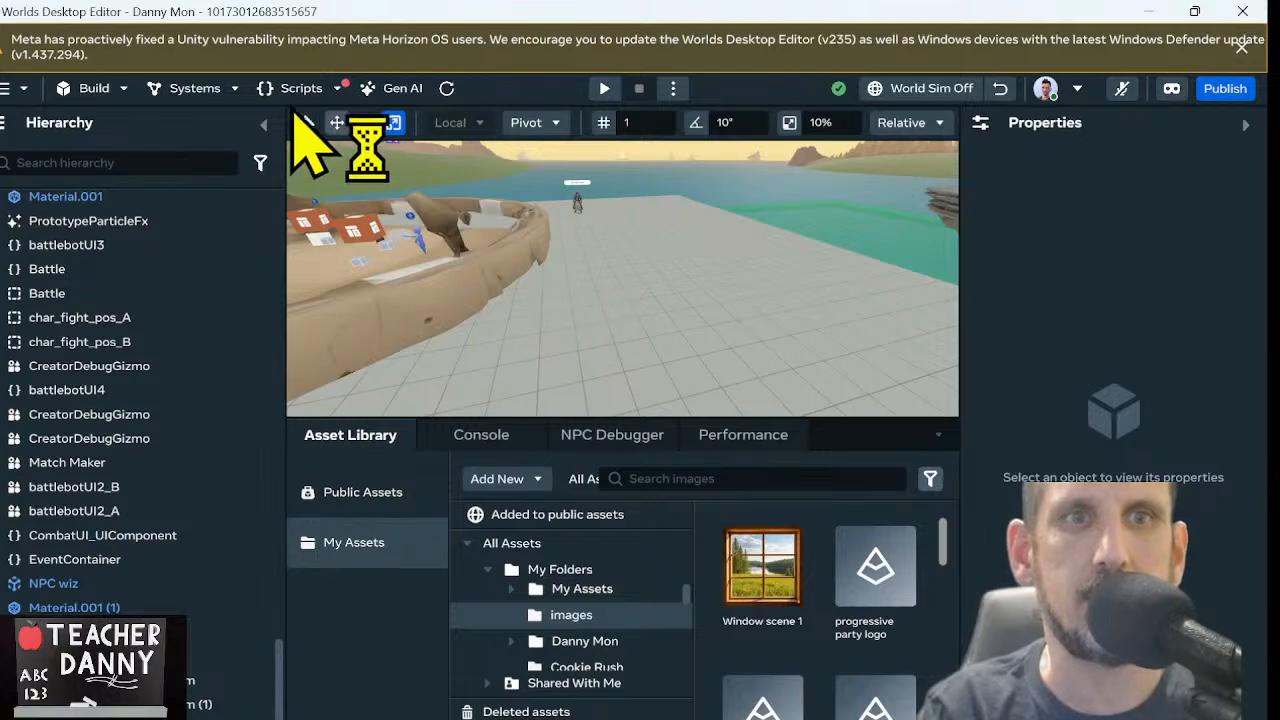
click(96, 96)
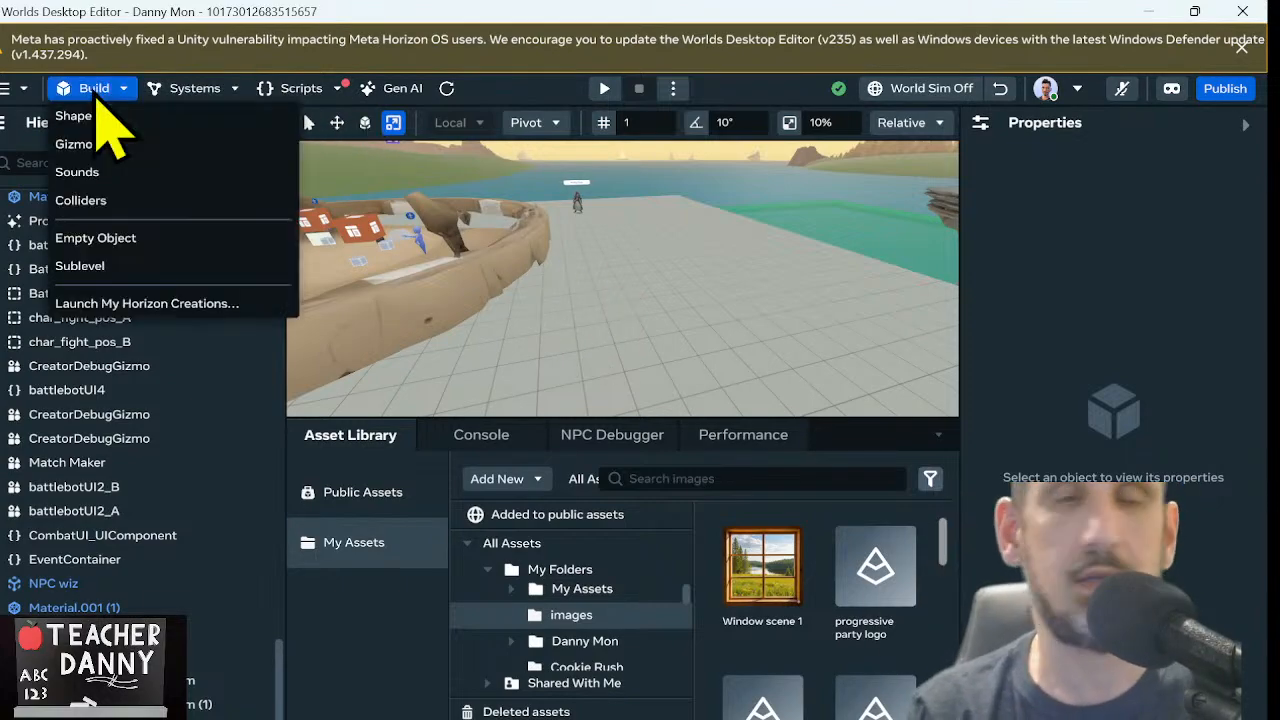
click(95, 92)
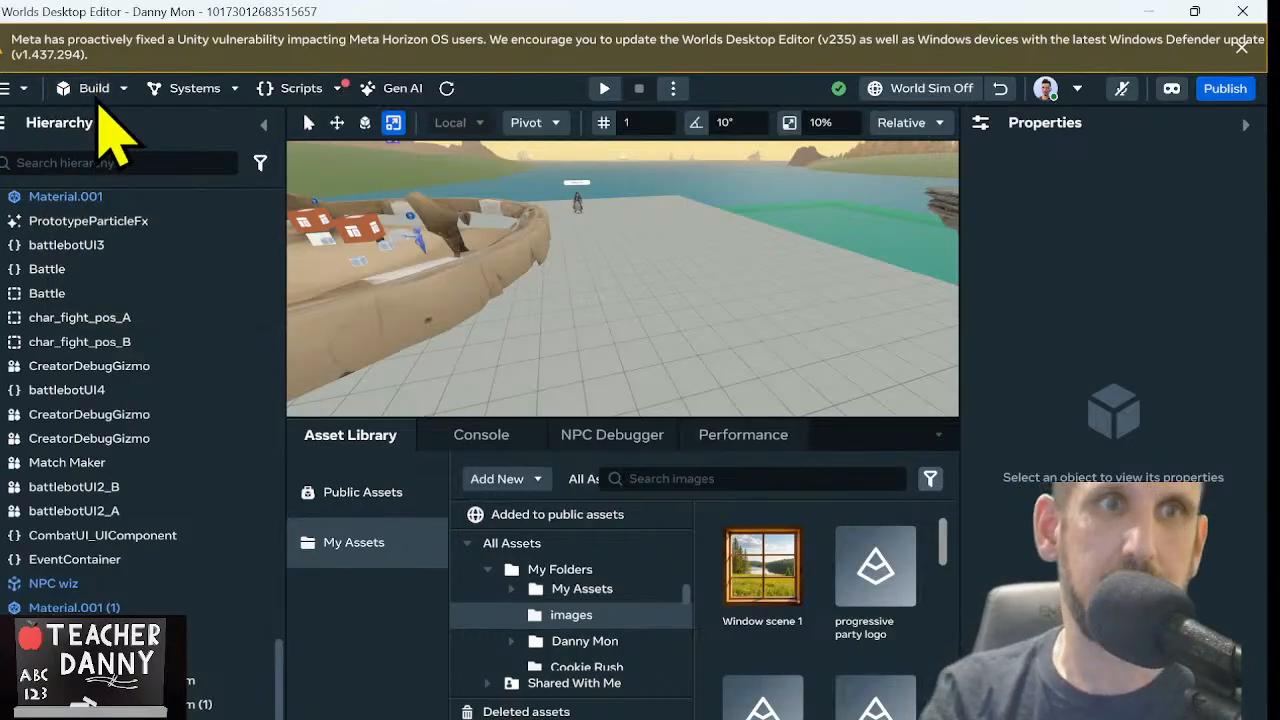
click(95, 92)
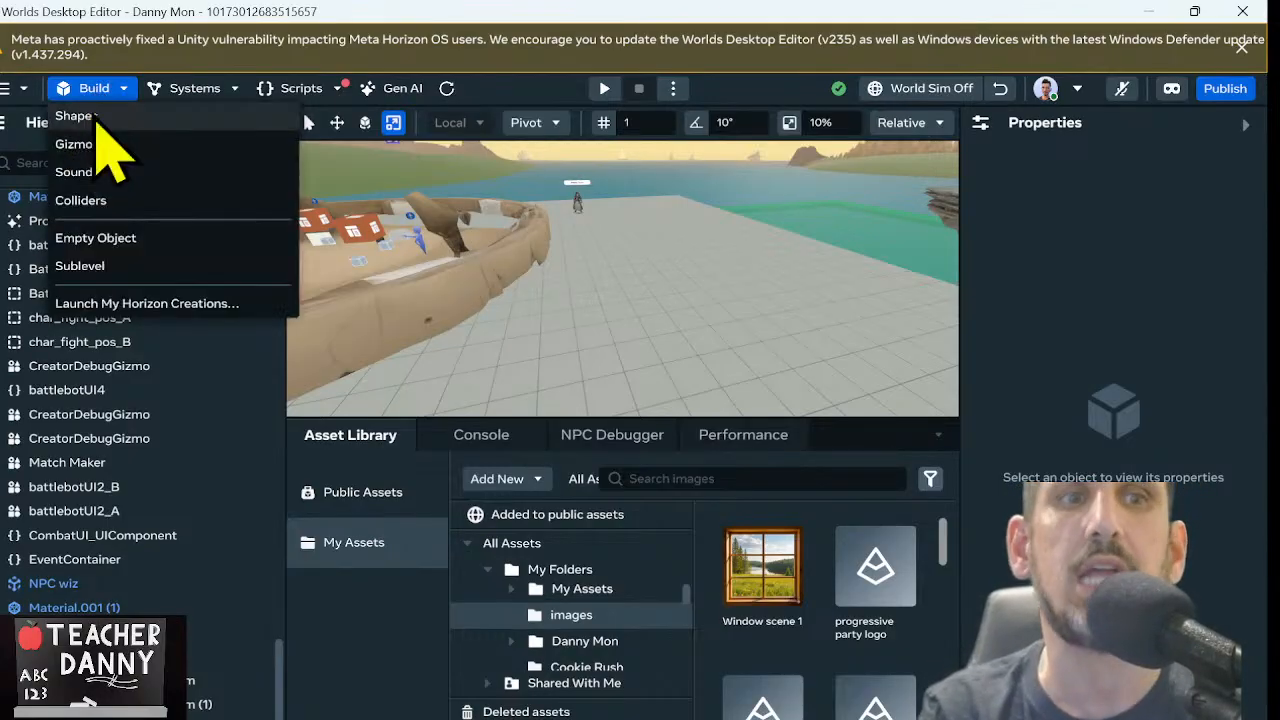
click(85, 120)
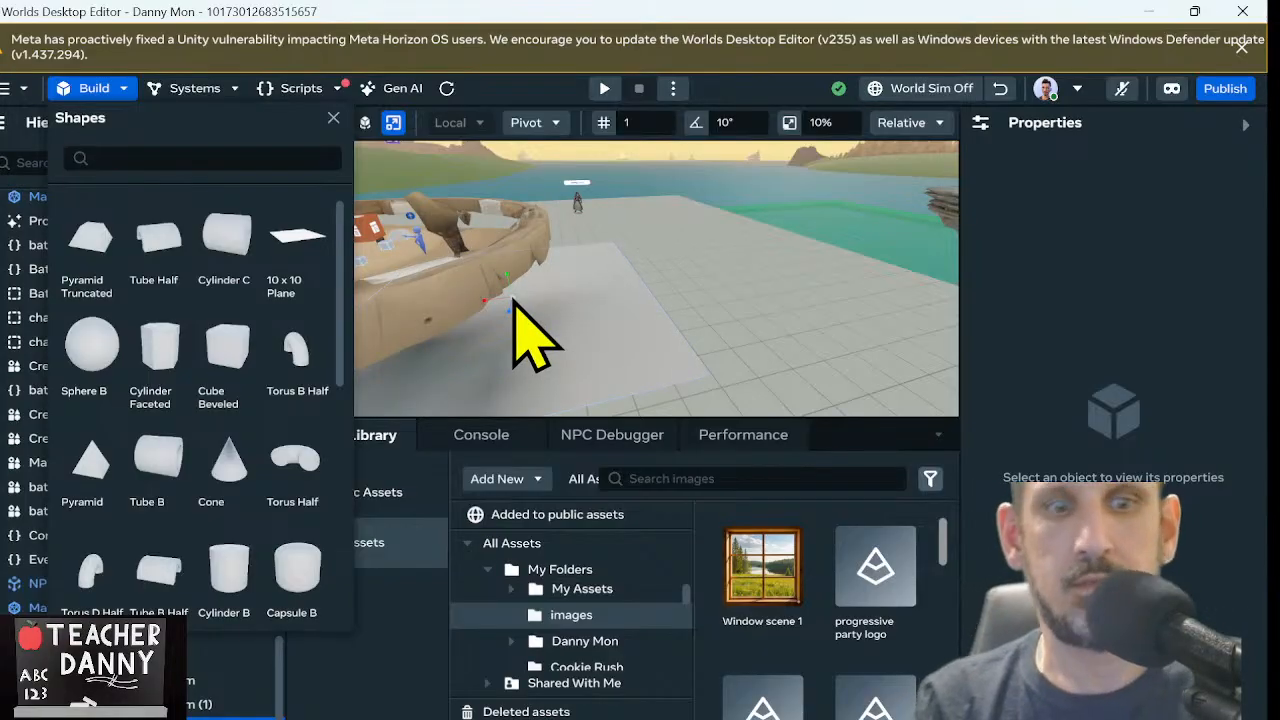
drag(507, 275, 490, 178)
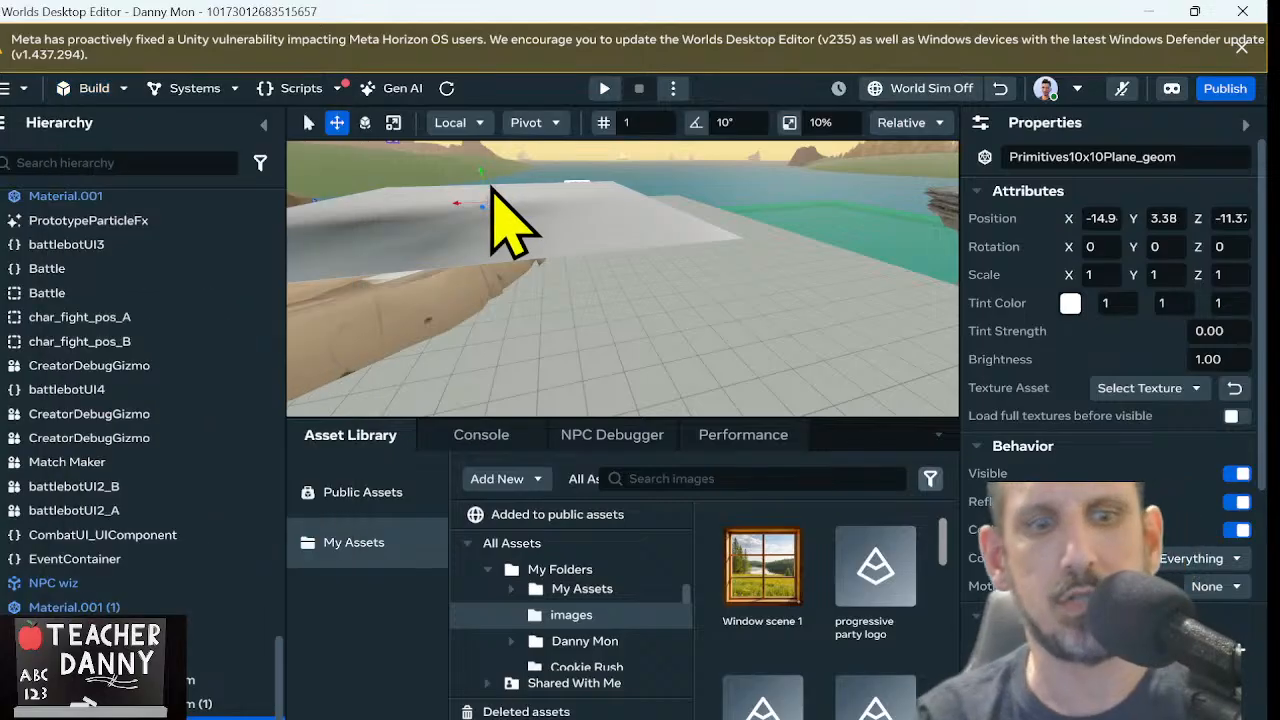
Stand the plane upright like a wall by rotating it to 90 degrees on the X axis
key(e)
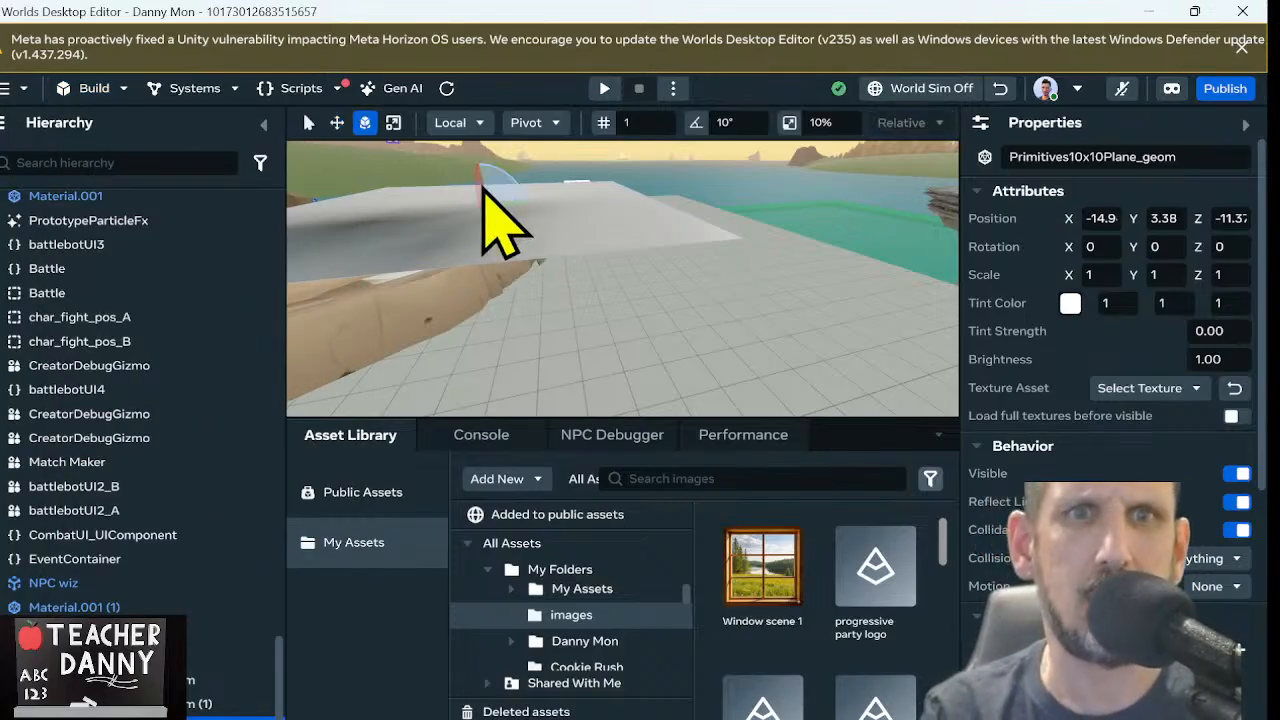
ctrl+drag(477, 183, 443, 196)
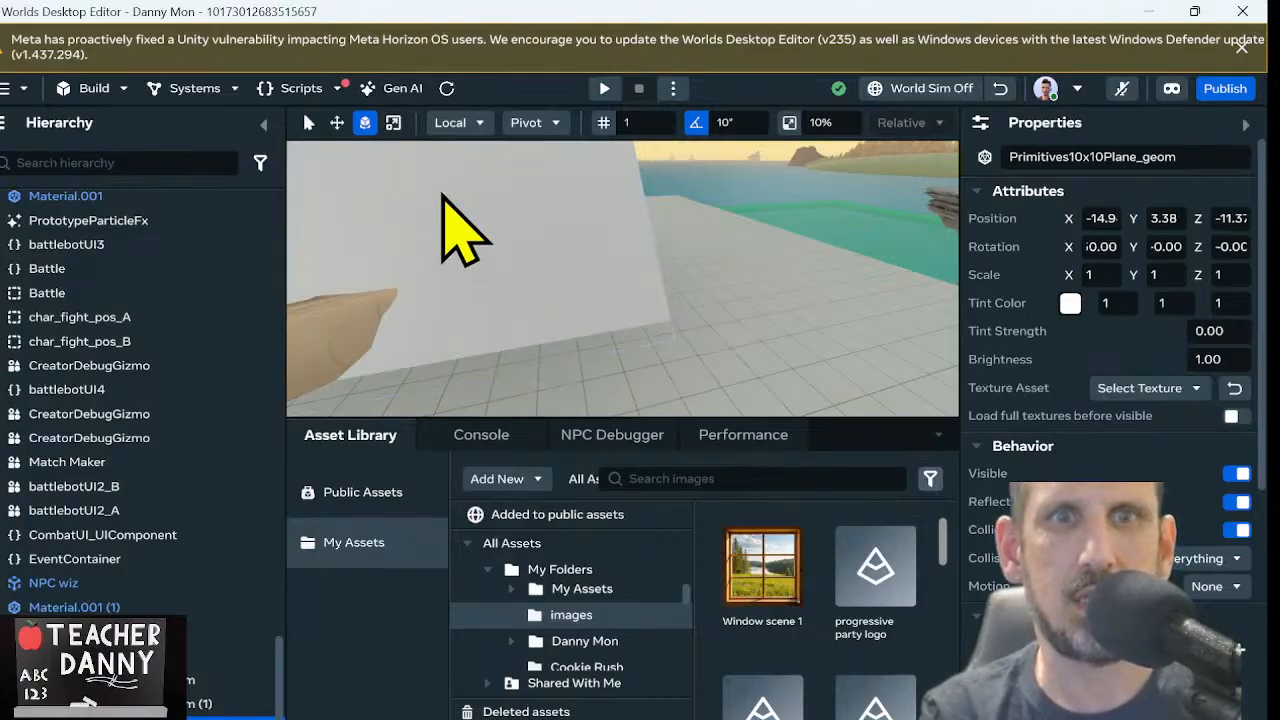
click(443, 196)
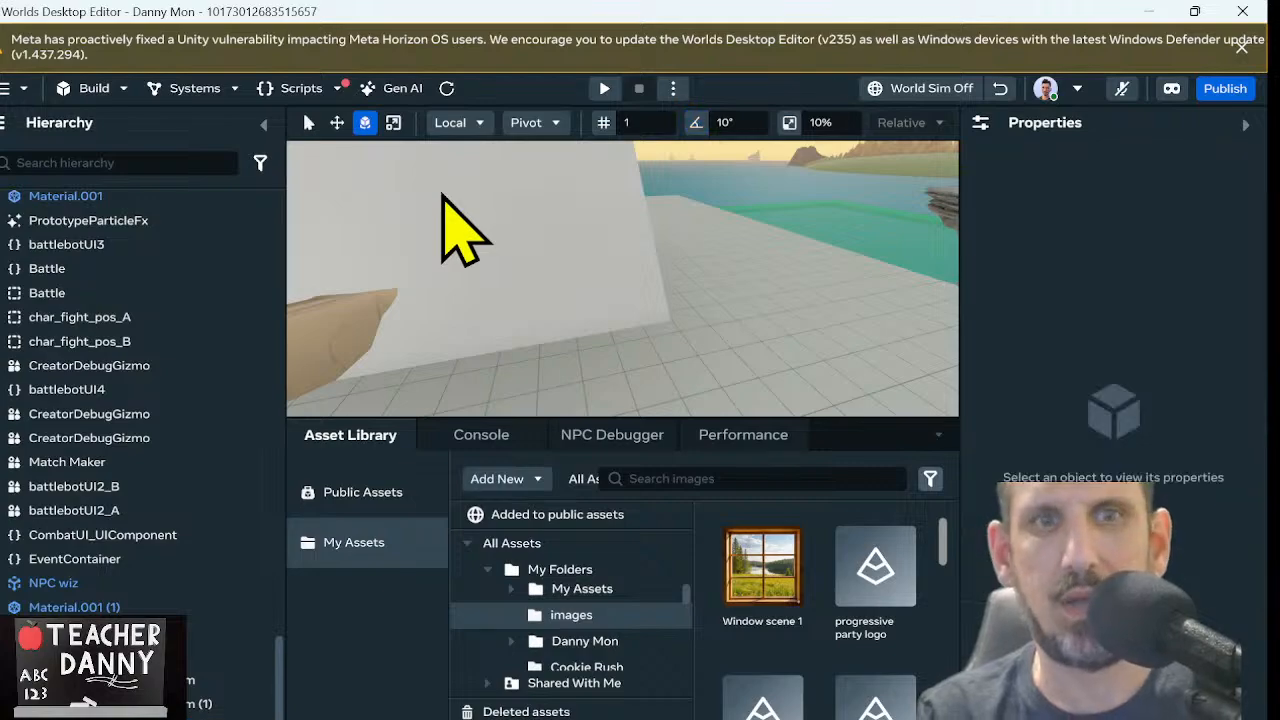
click(443, 218)
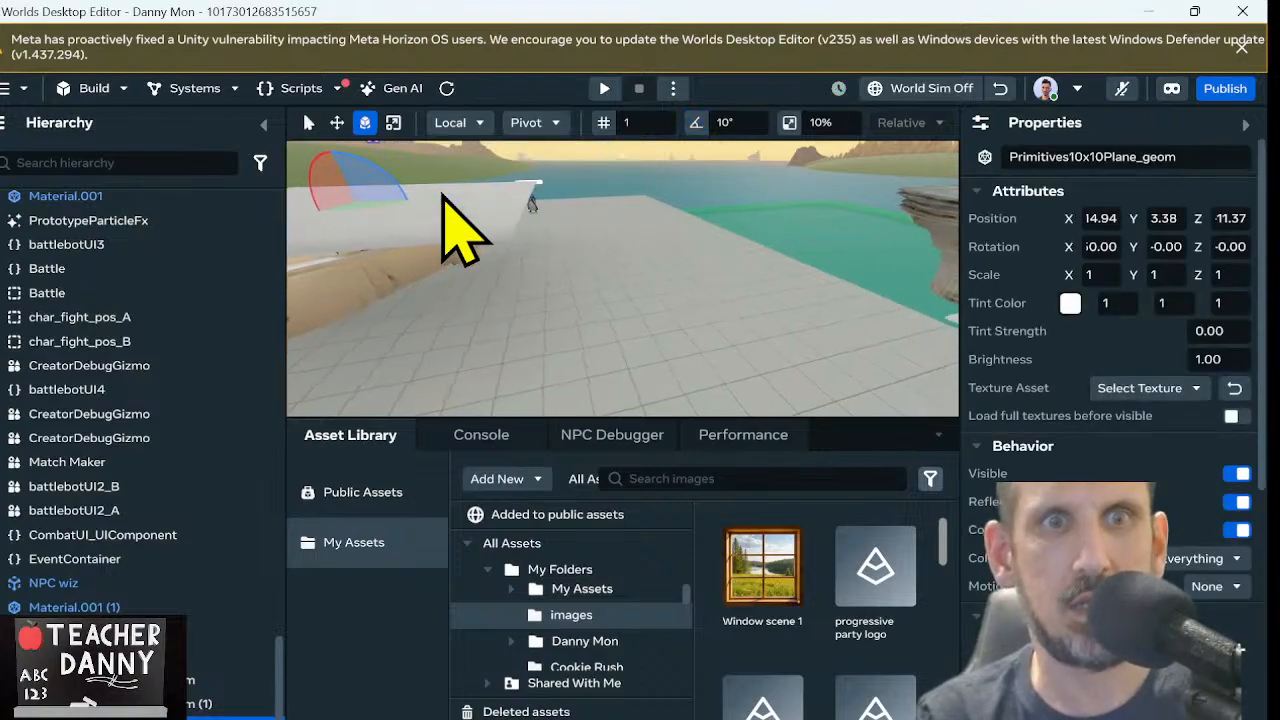
right_drag(681, 194, 483, 124)
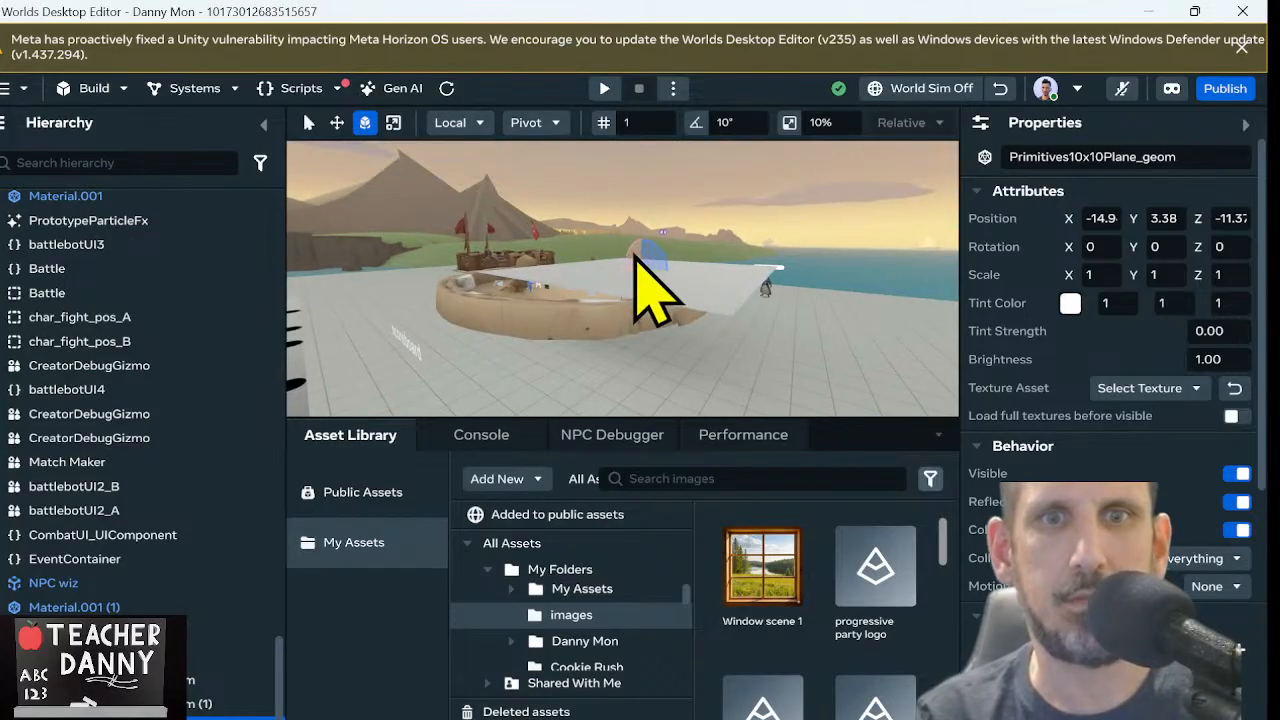
drag(635, 256, 628, 315)
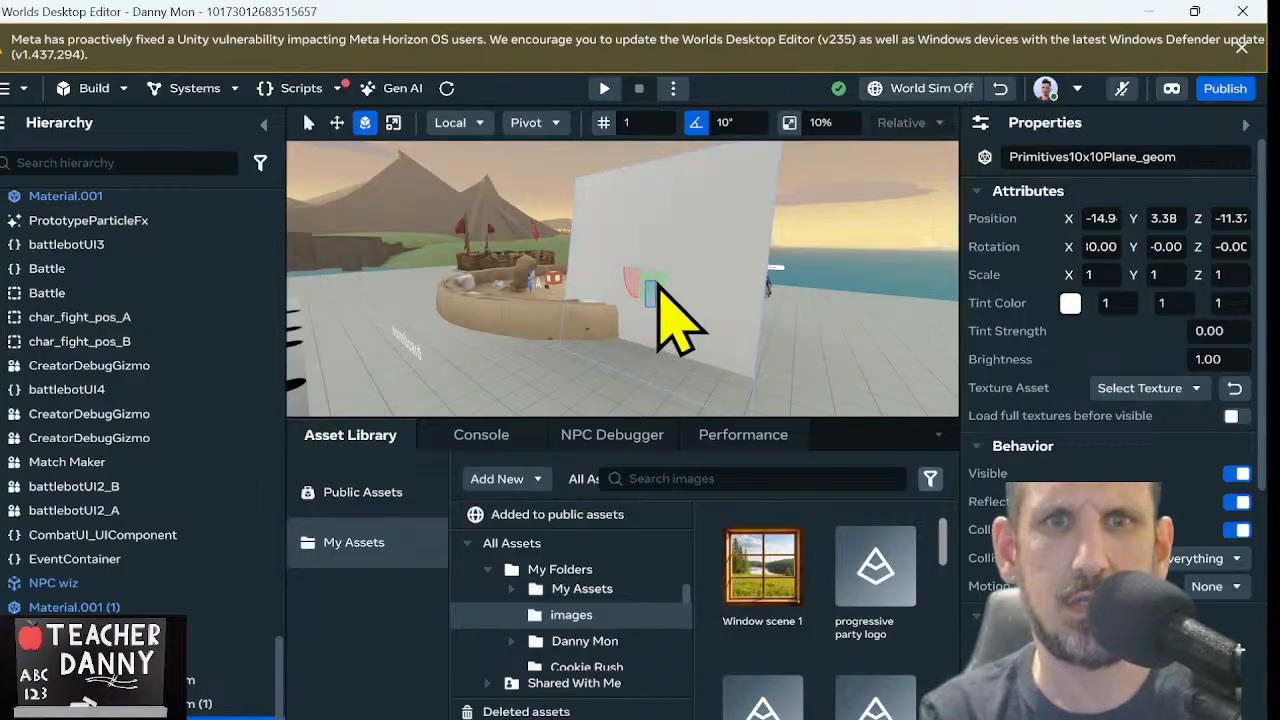
drag(645, 304, 612, 308)
key(ctrl+z)
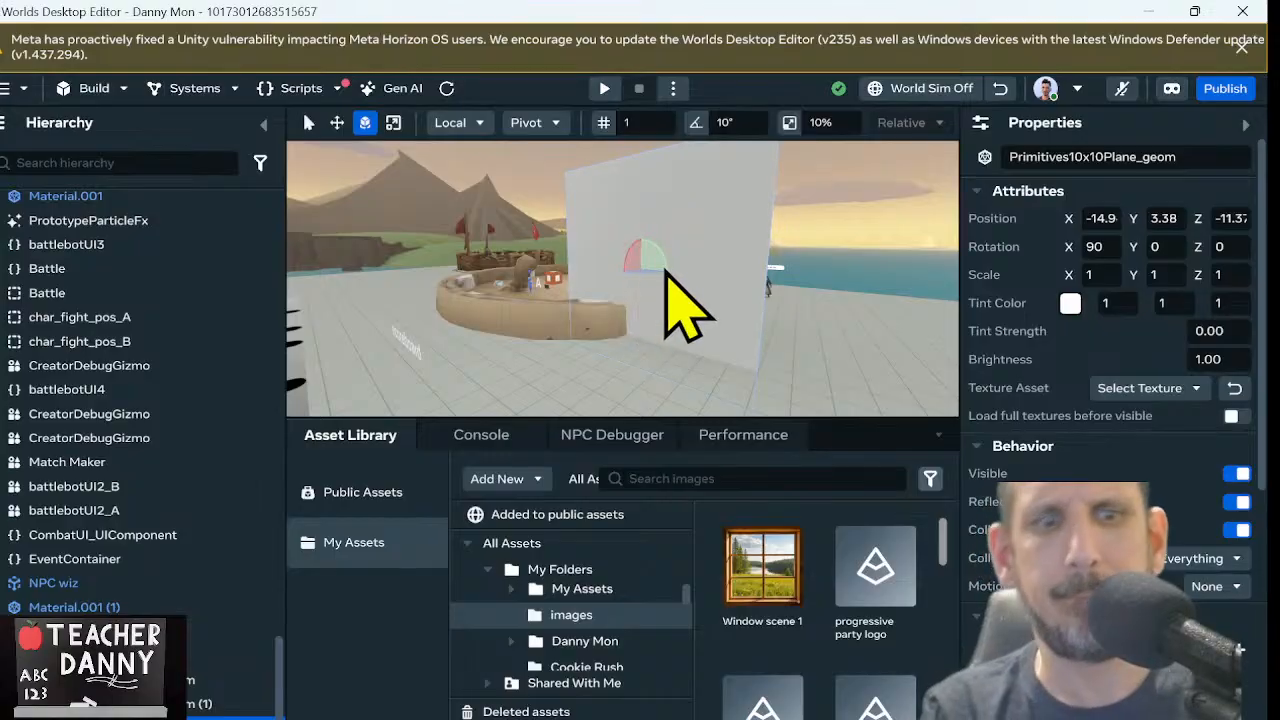
Move the upright plane clear of the round arena to about X -19.6 and Y 5.18
key(w)
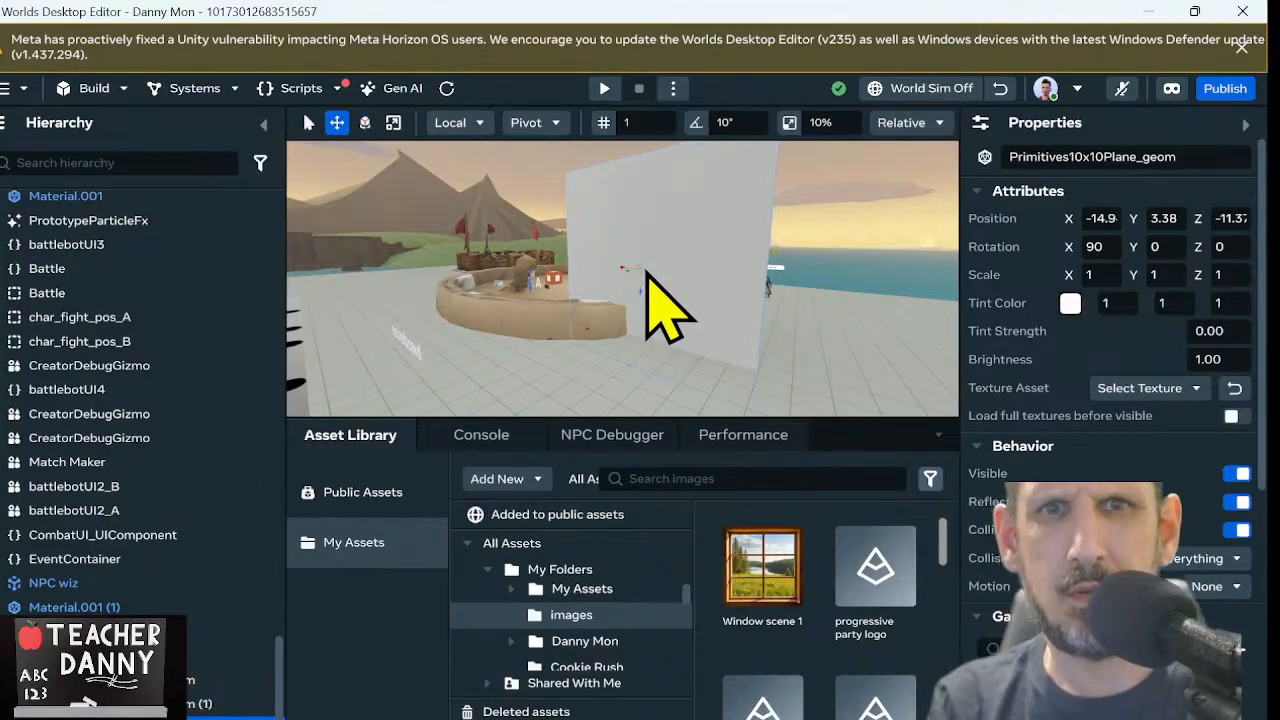
drag(645, 276, 765, 225)
key(f)
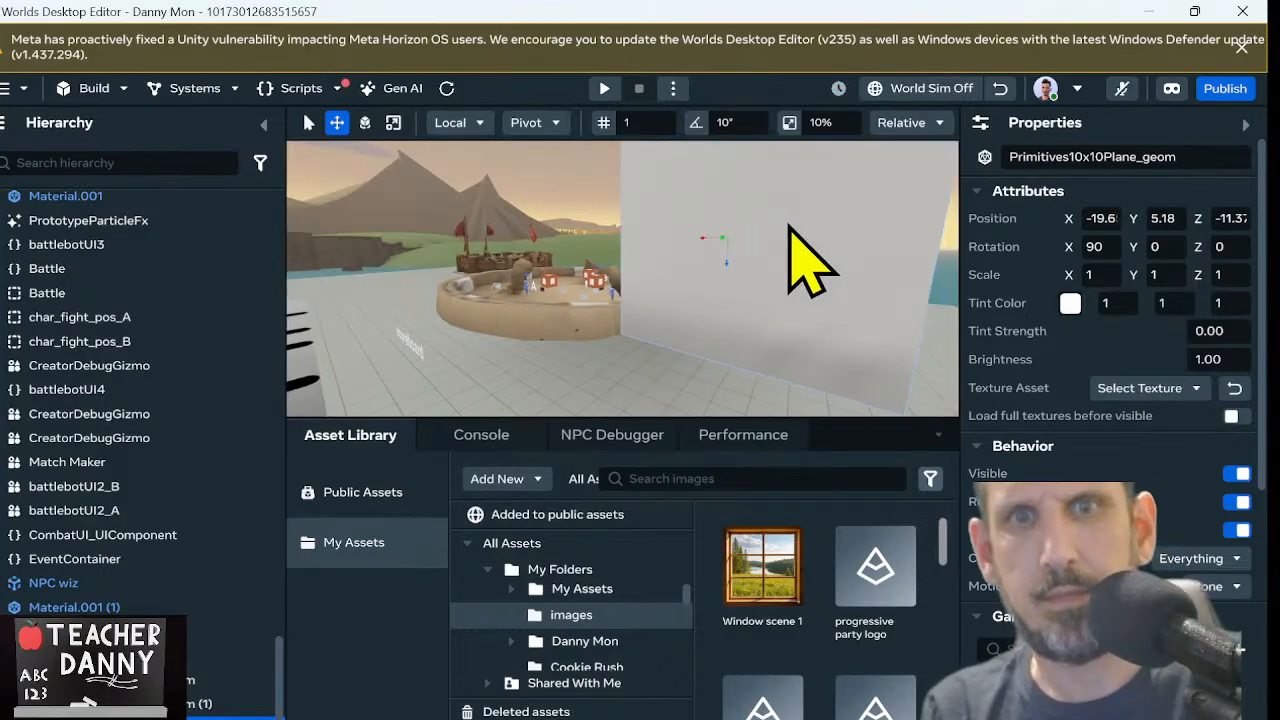
click(729, 259)
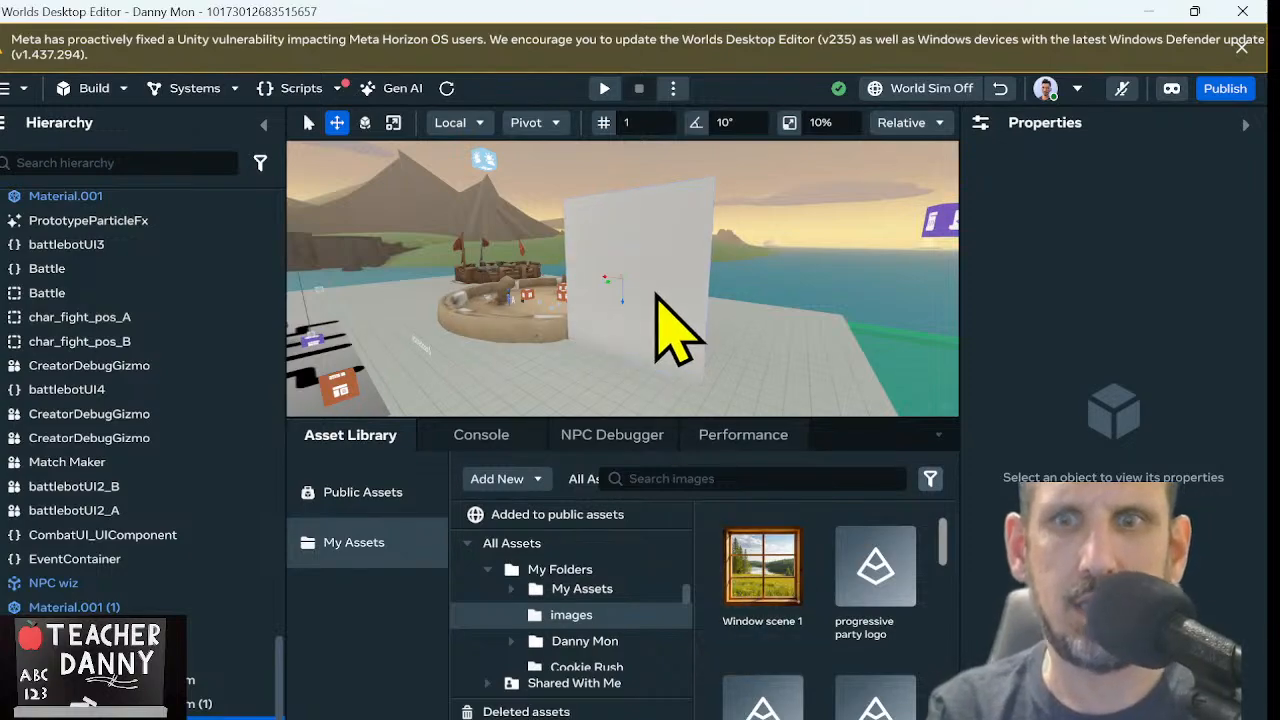
Apply the Window scene 1 texture asset to the upright plane
click(662, 302)
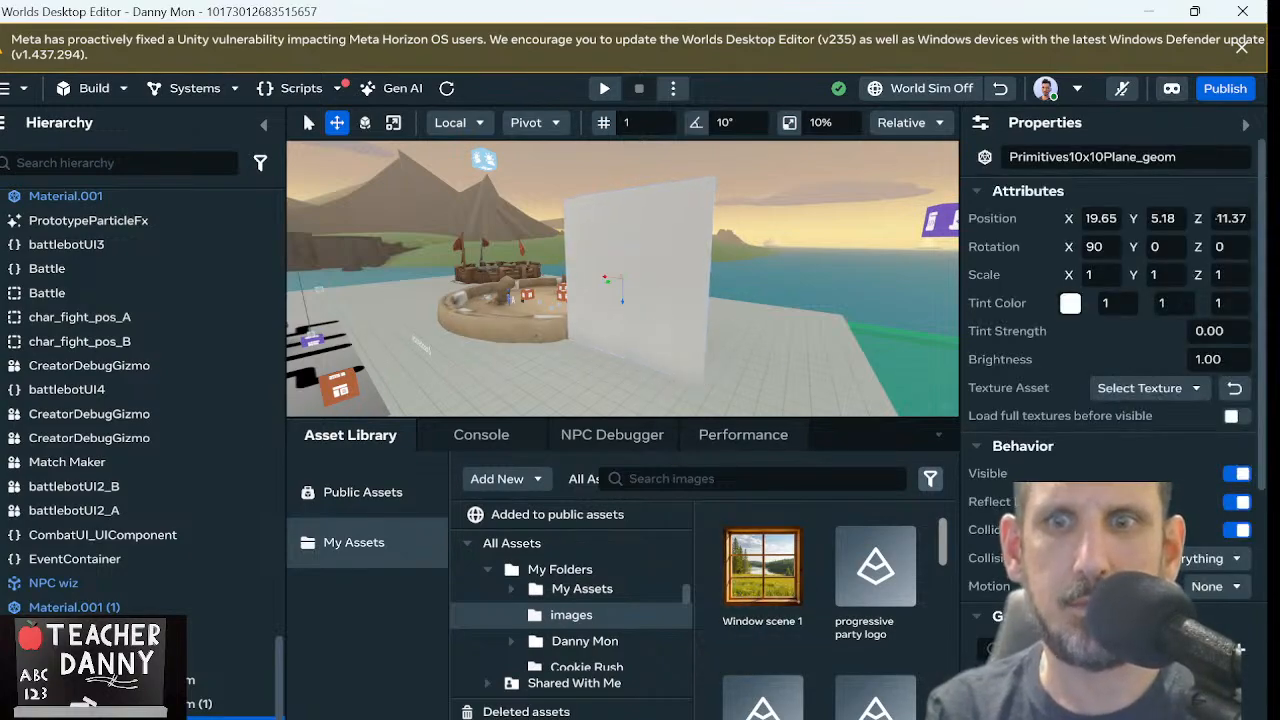
click(1180, 390)
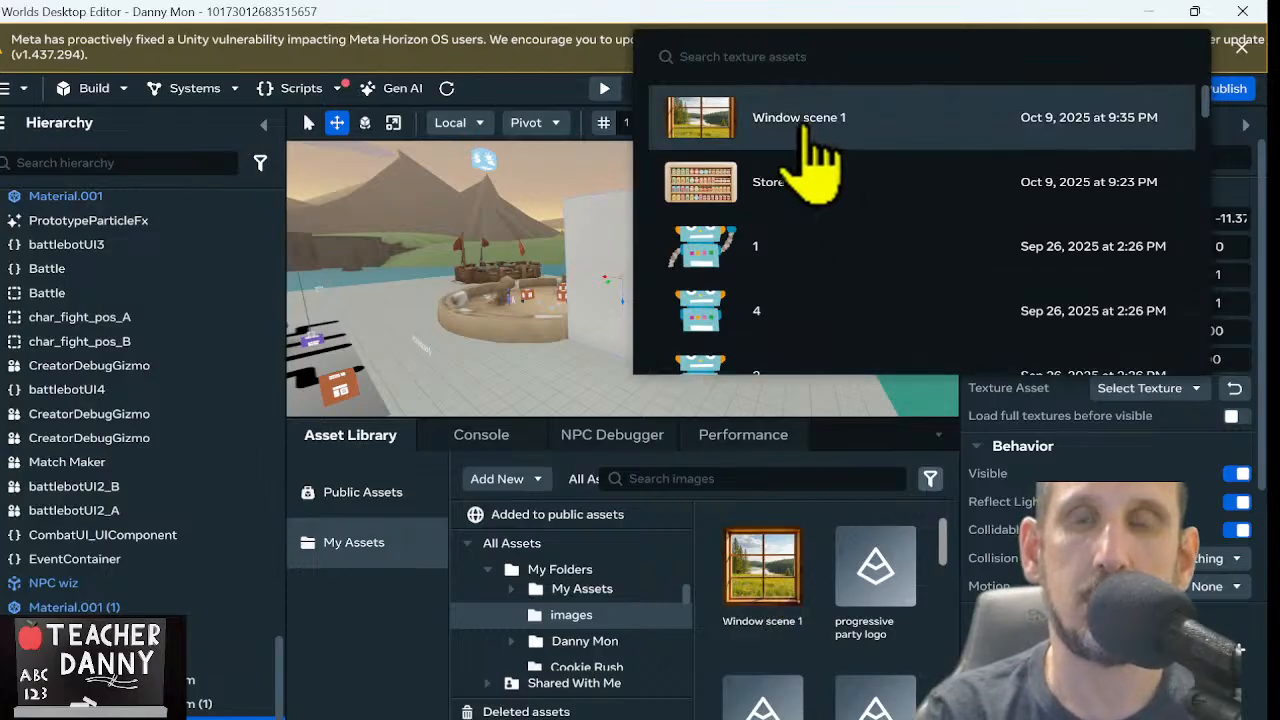
click(806, 133)
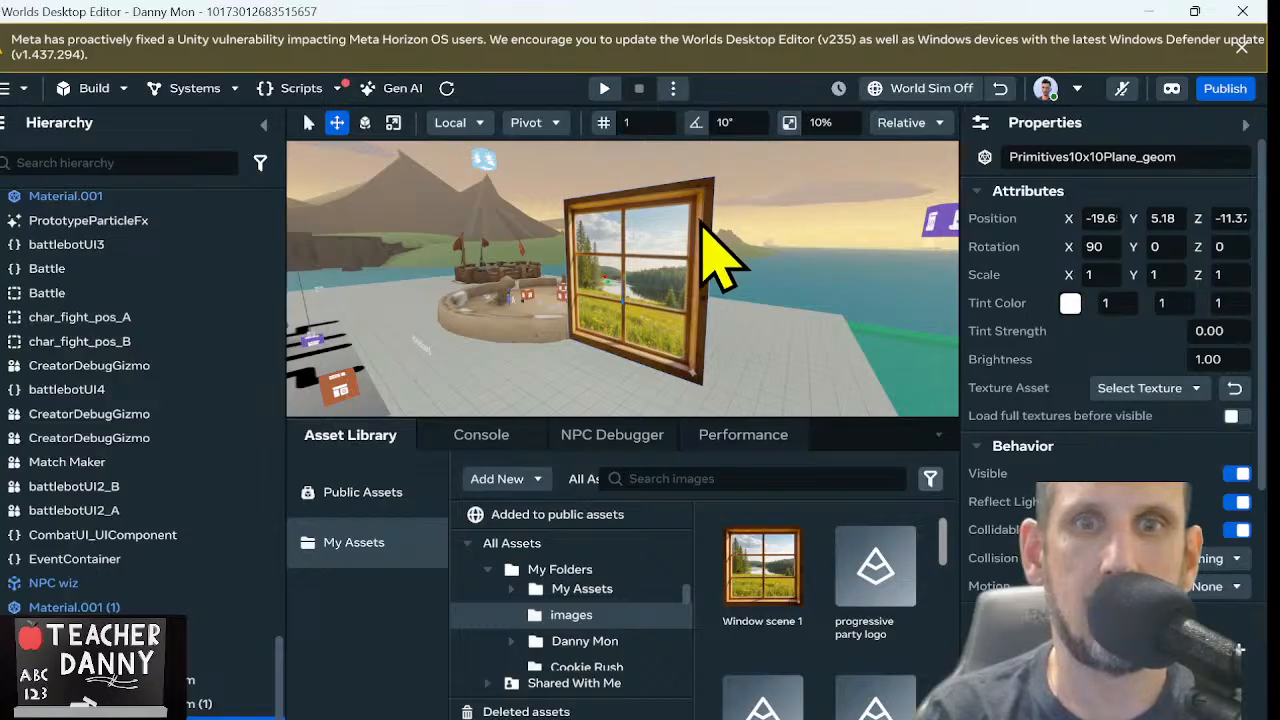
right_drag(704, 218, 840, 251)
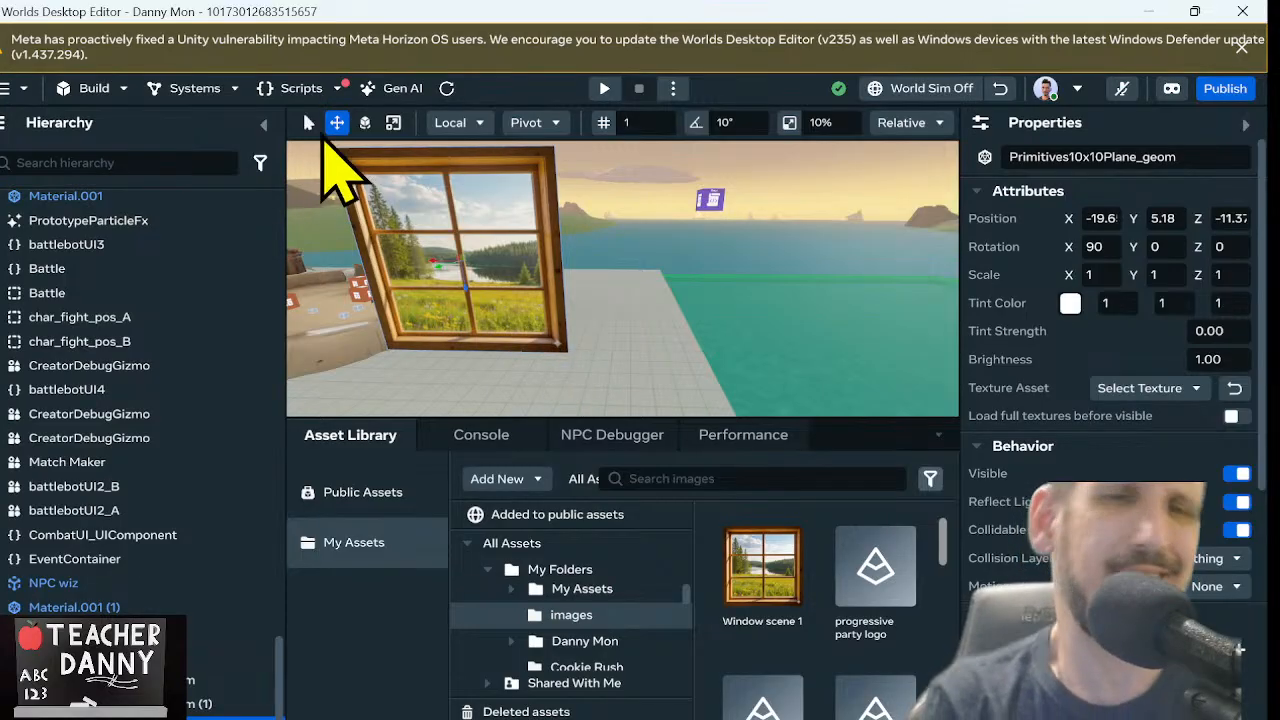
Reopen the "Designing a Summer Cottage Interior Wall" Gen AI chat and start texturing the wall model with two white columns
click(402, 88)
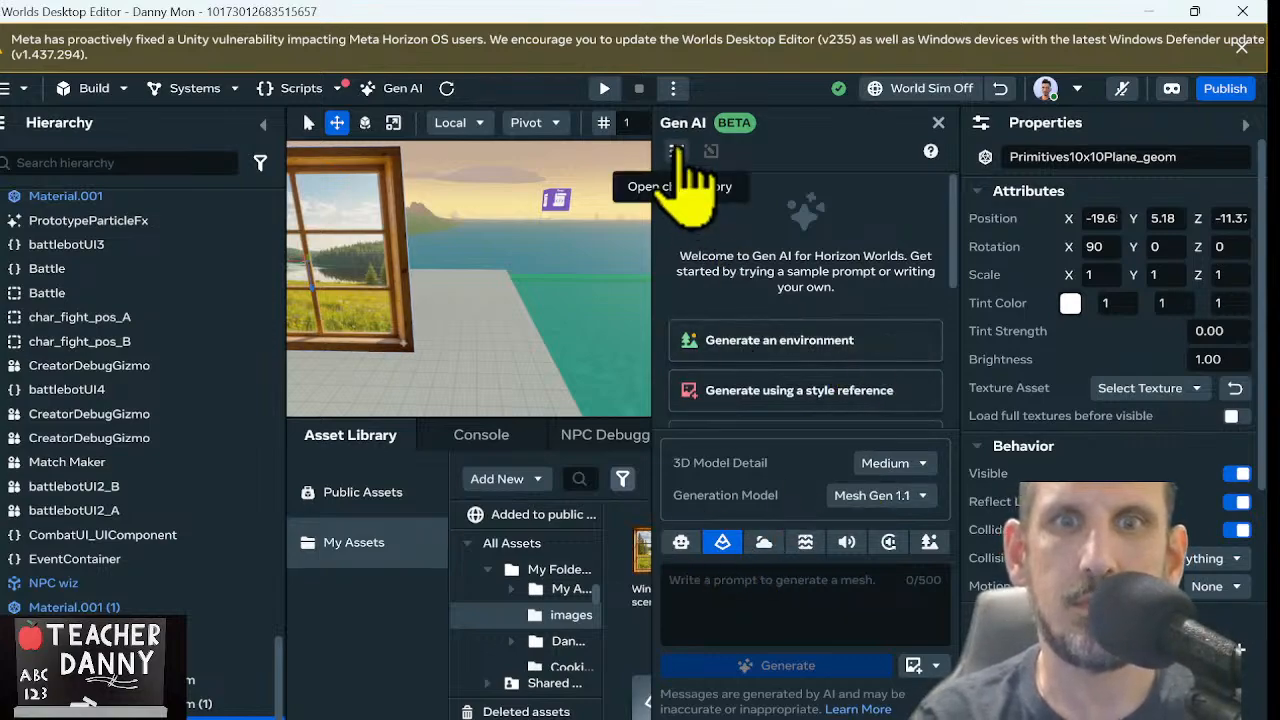
click(677, 151)
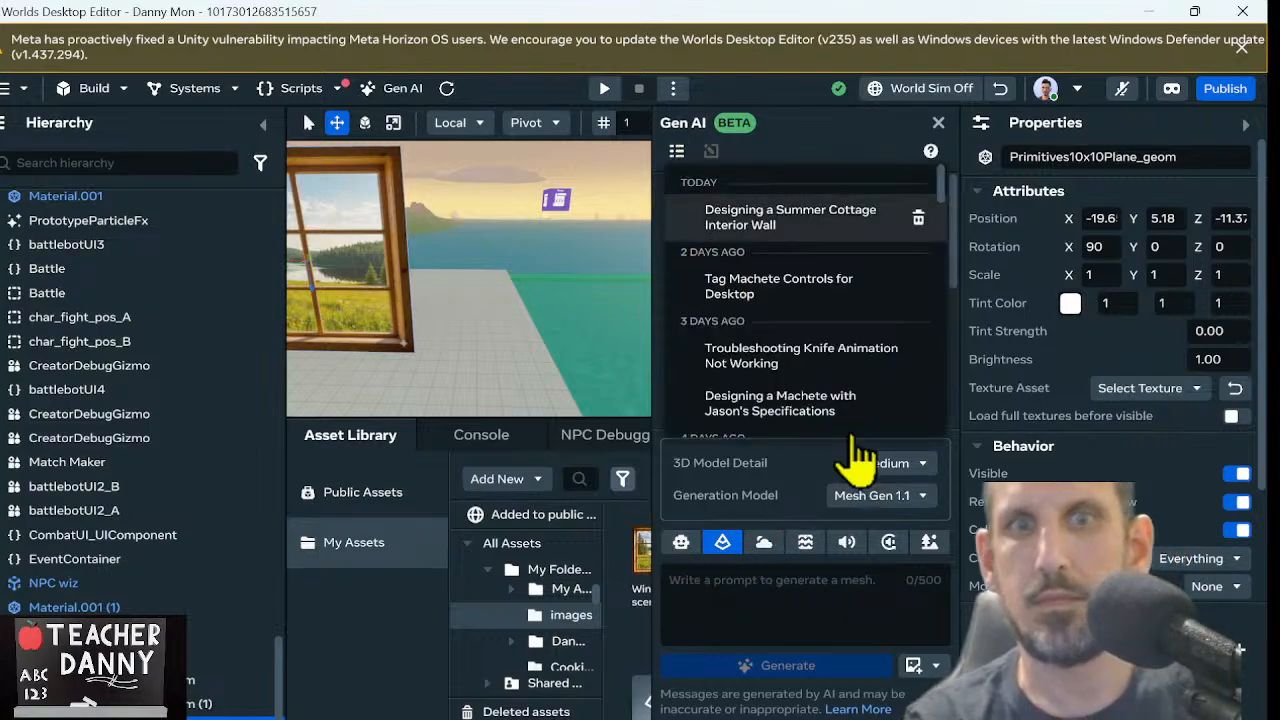
click(810, 216)
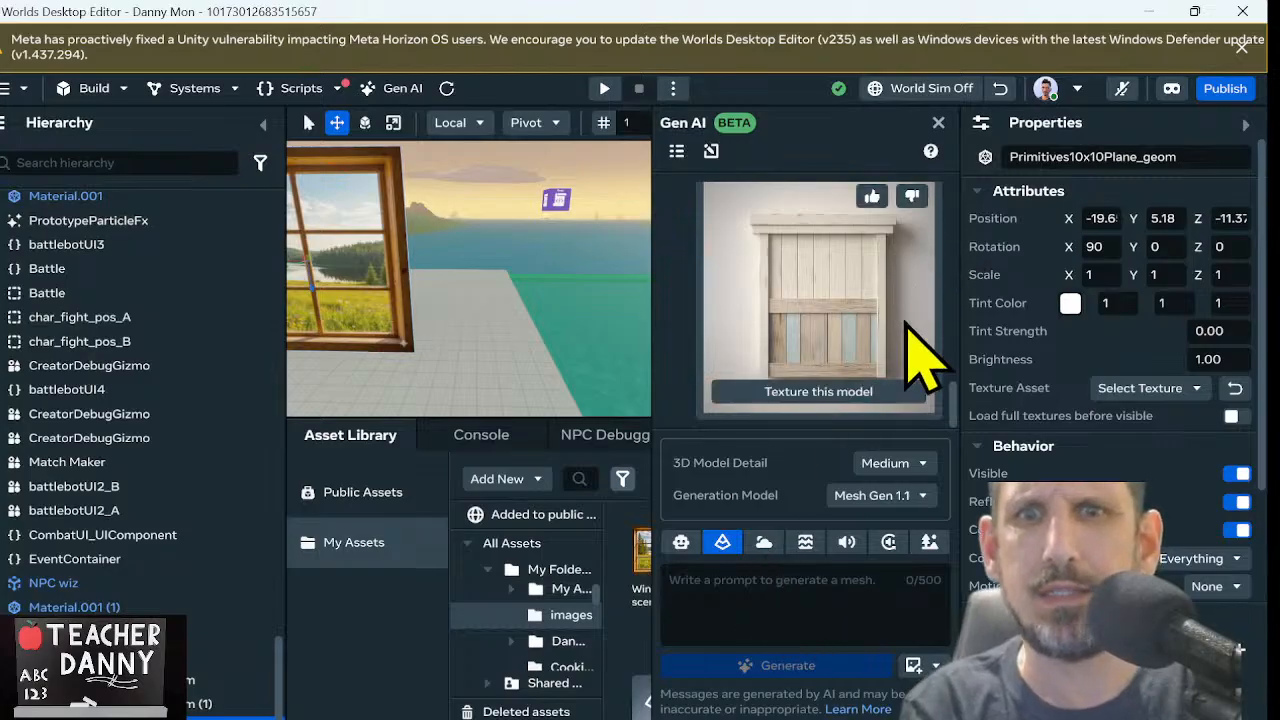
drag(956, 393, 939, 341)
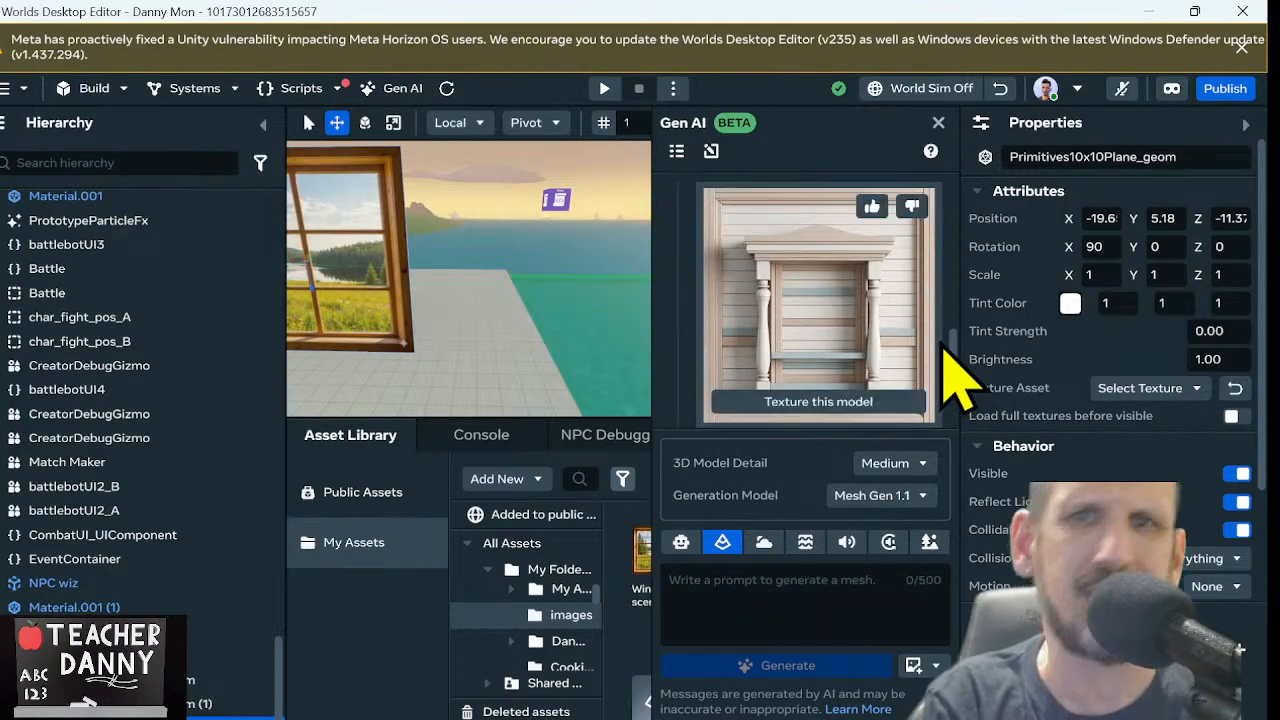
click(826, 407)
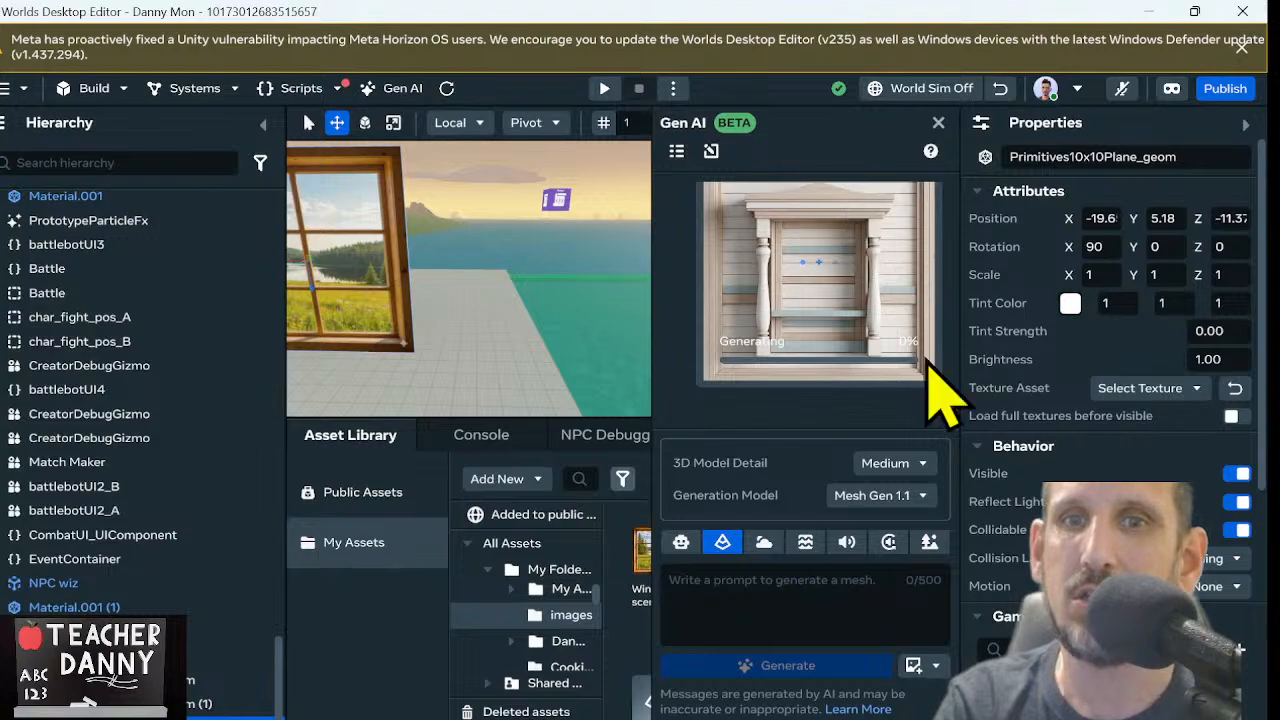
scroll(948, 385, up, 2)
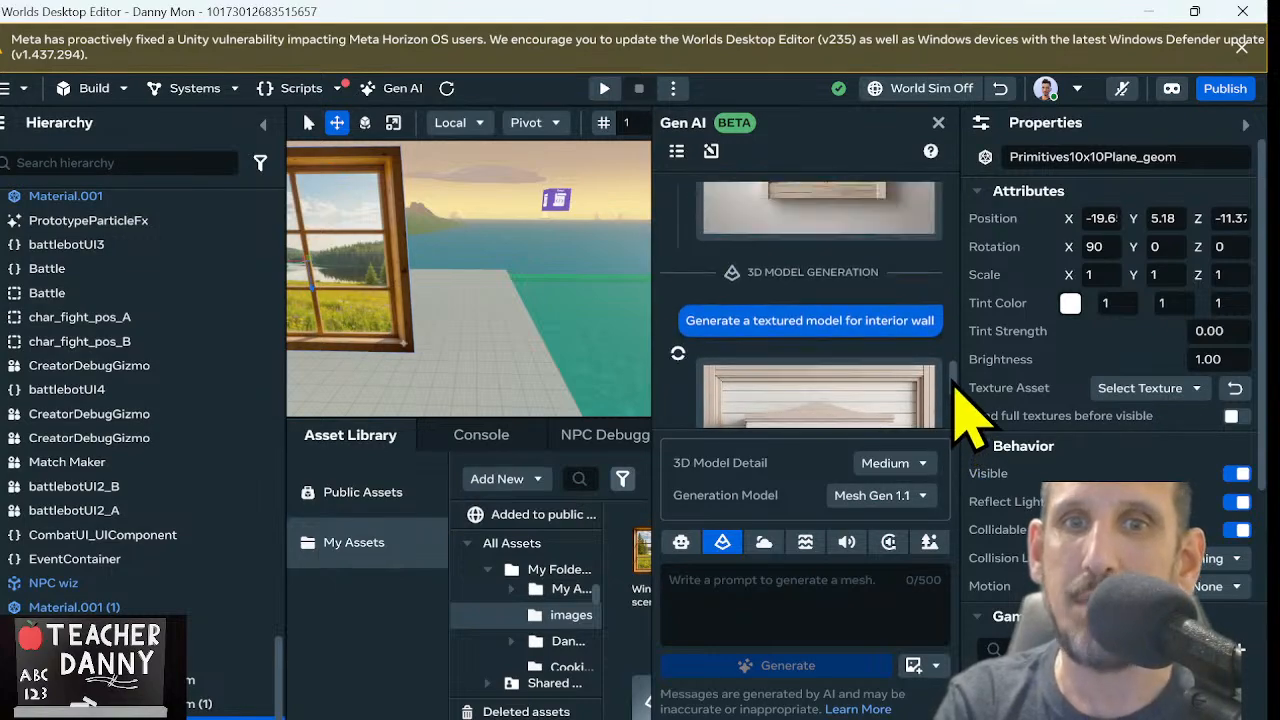
scroll(955, 405, down, 2)
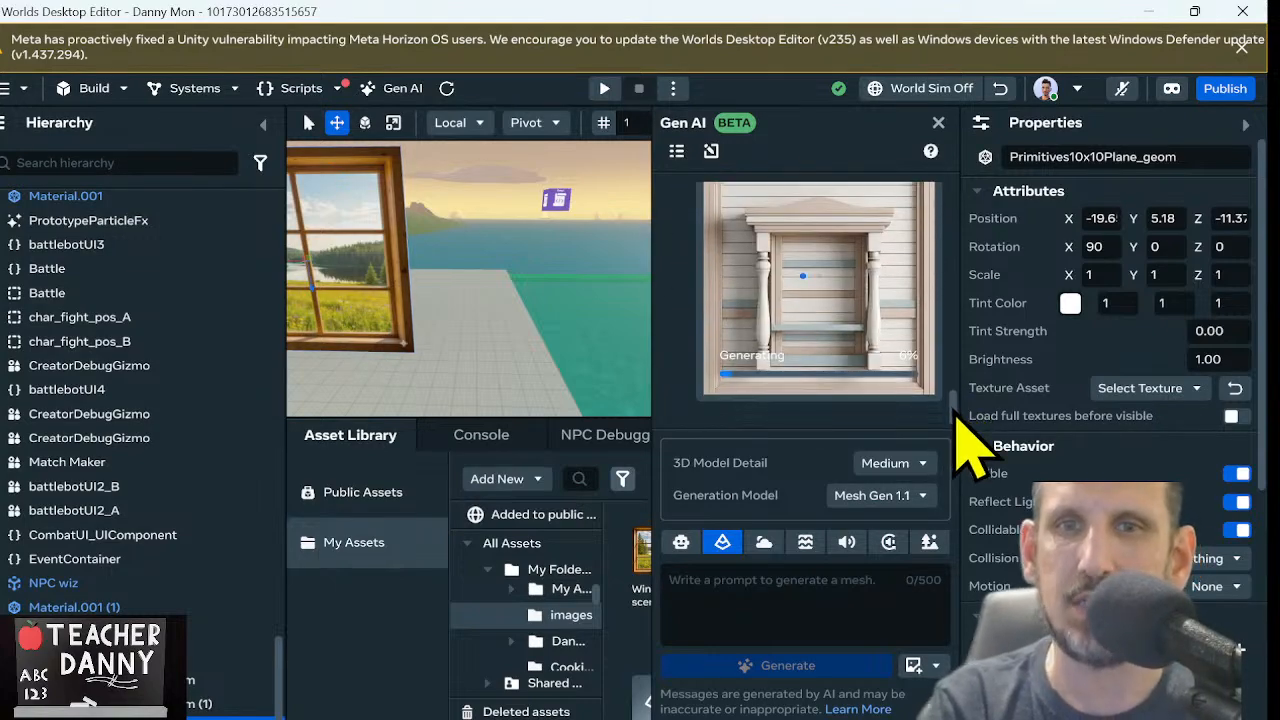
scroll(955, 420, down, 1)
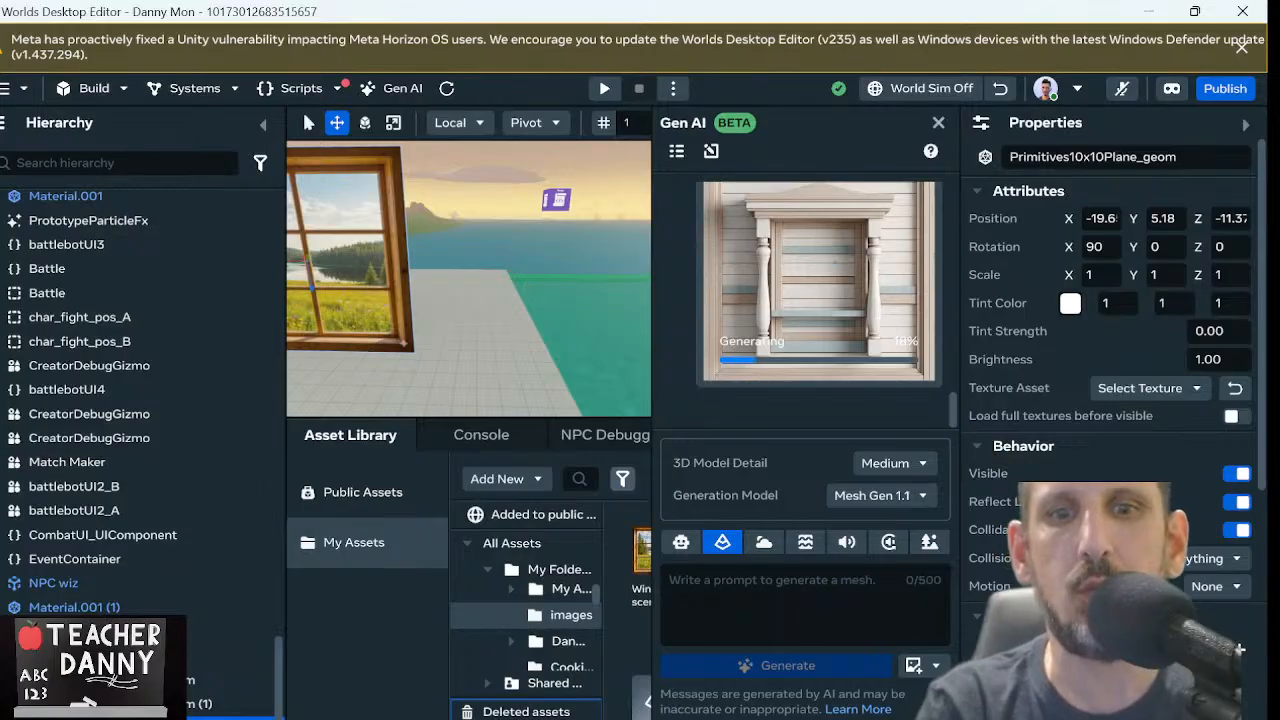
Minimize the world editor and switch to the Google Gemini chat in Chrome that holds the cottage window image
click(1148, 12)
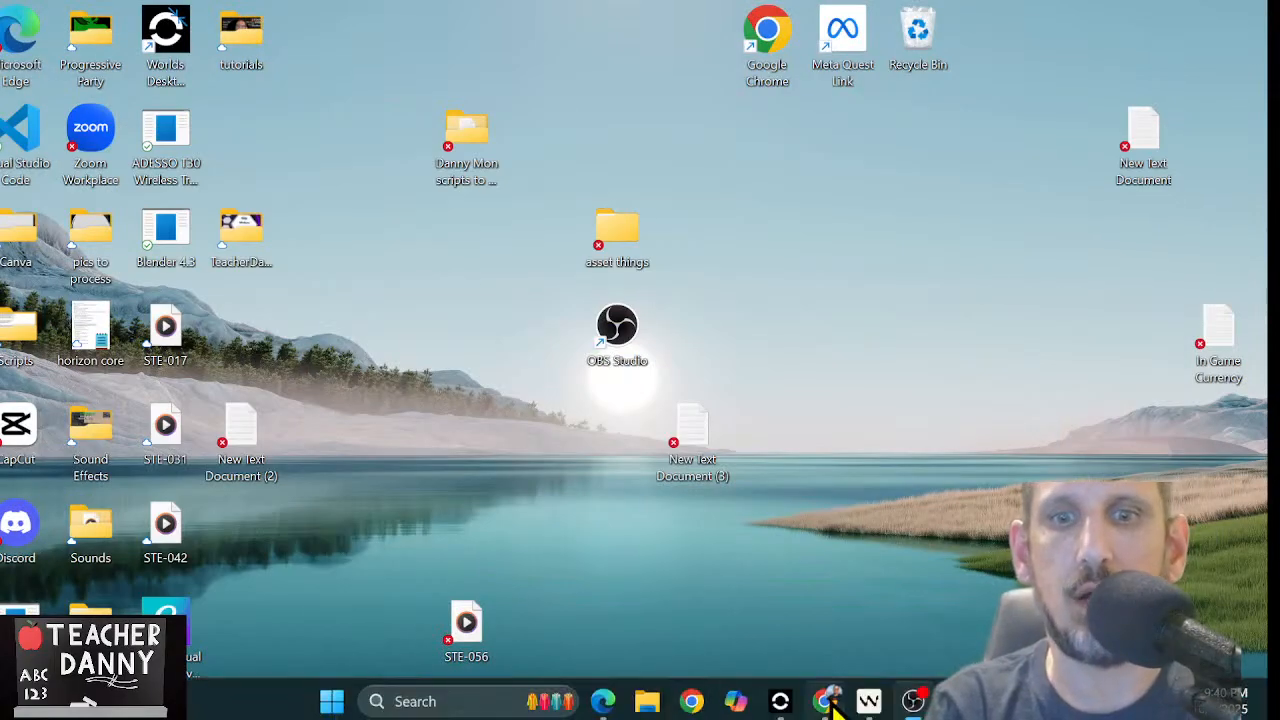
click(832, 702)
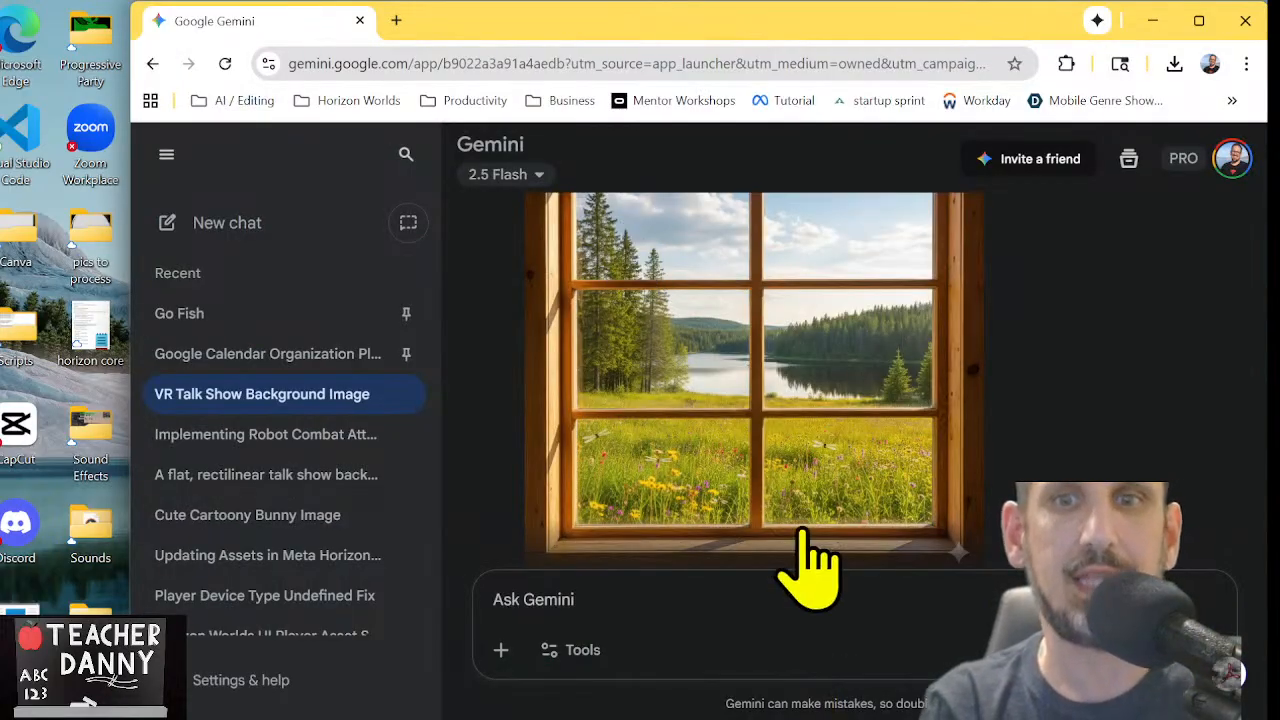
Open the Meshy website in a new browser tab
scroll(816, 330, down, 1)
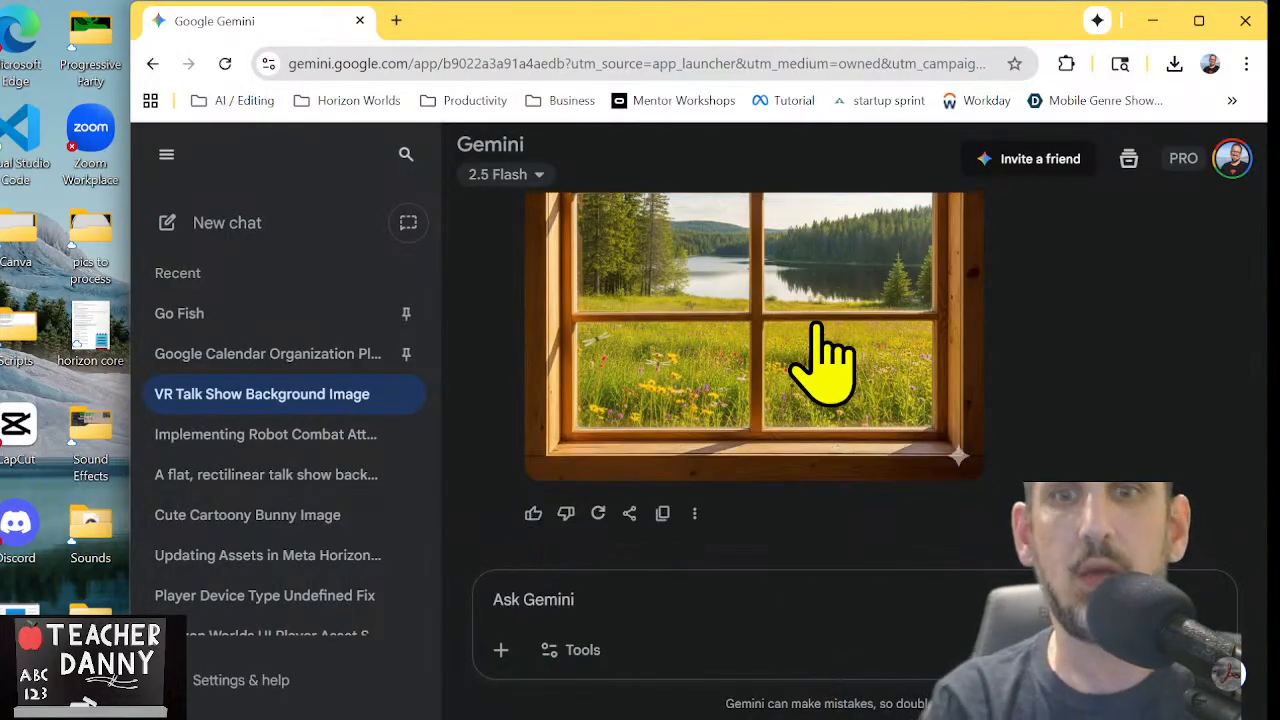
click(396, 22)
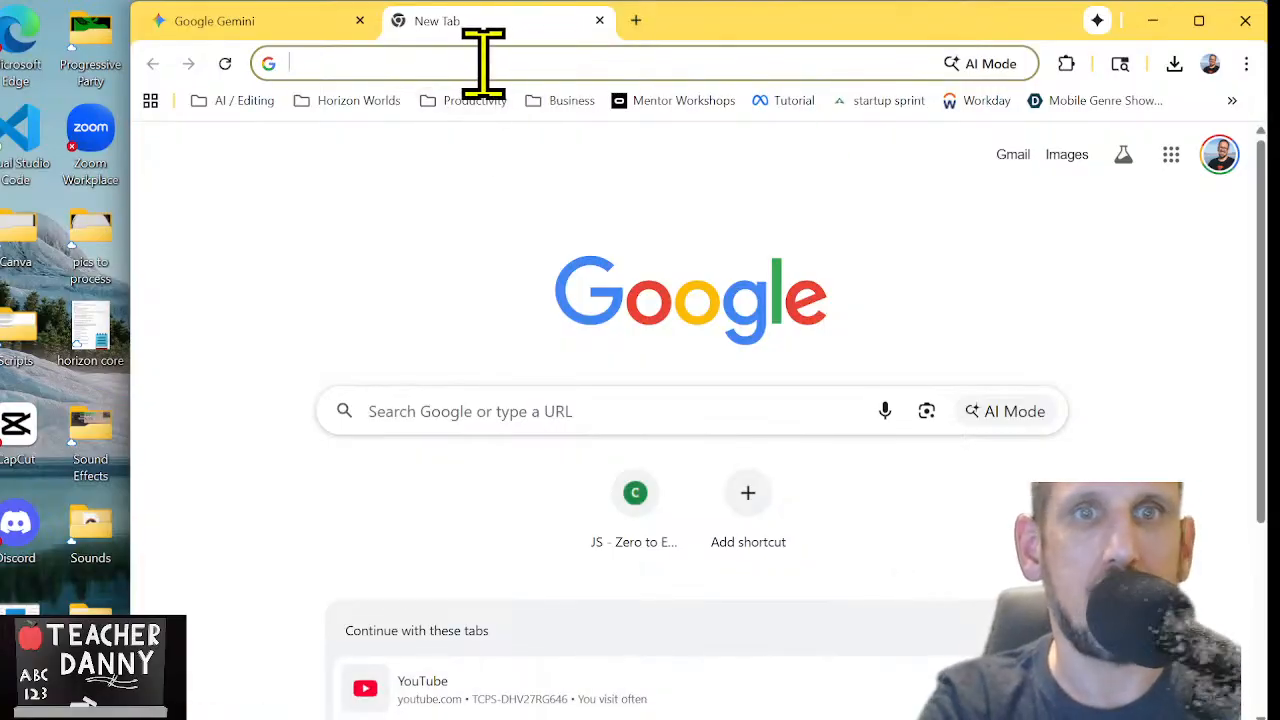
text(meshy)
key(Return)
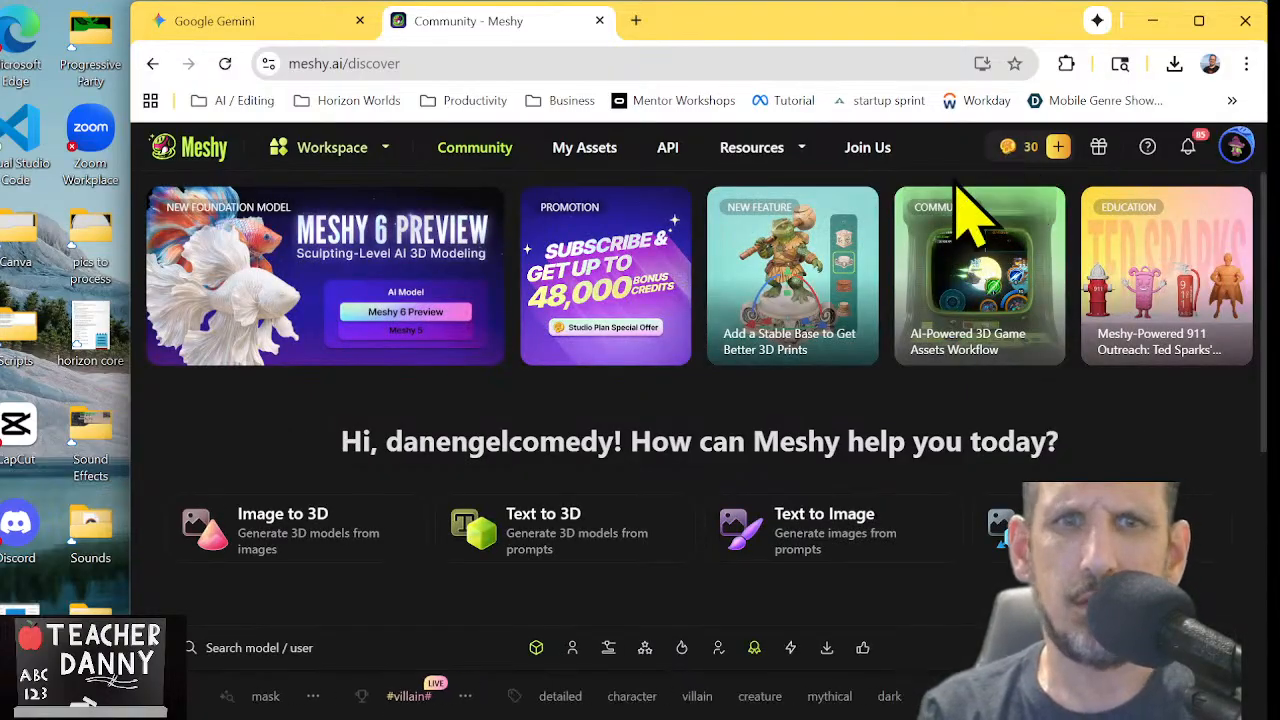
Open the Studio plan special offer and review the pricing and credits of the subscription plans
click(657, 330)
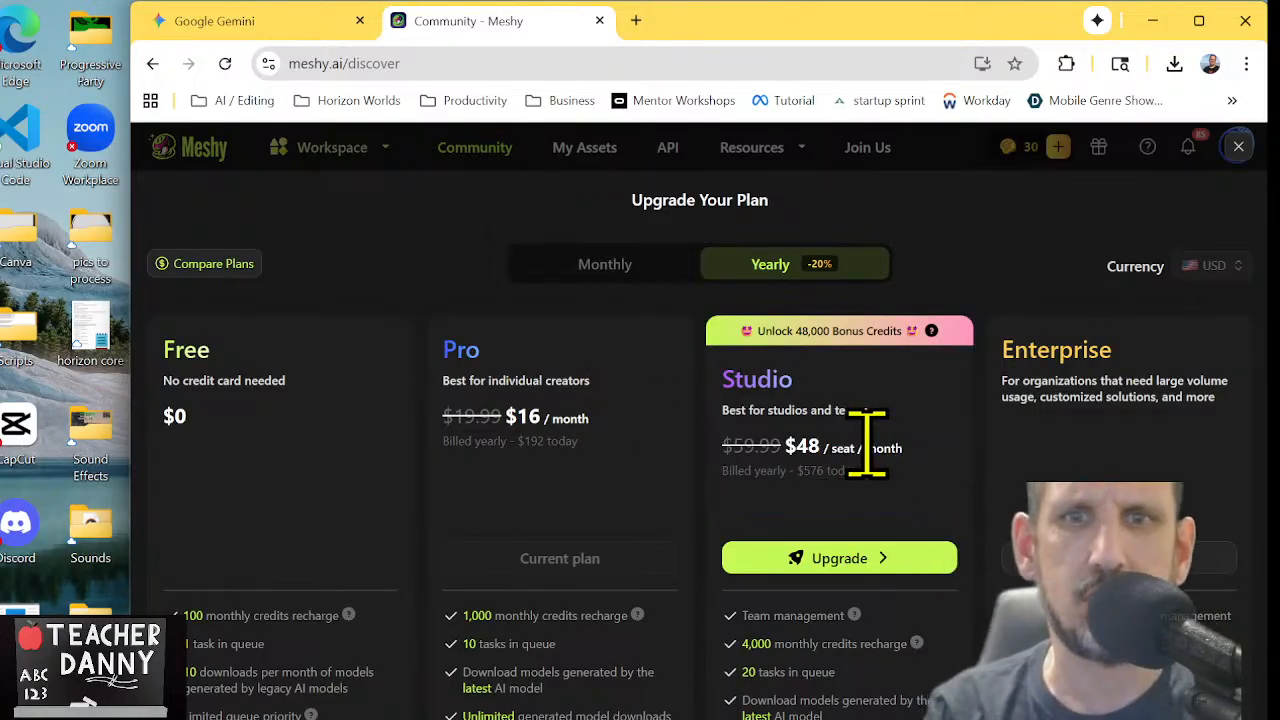
scroll(866, 440, down, 1)
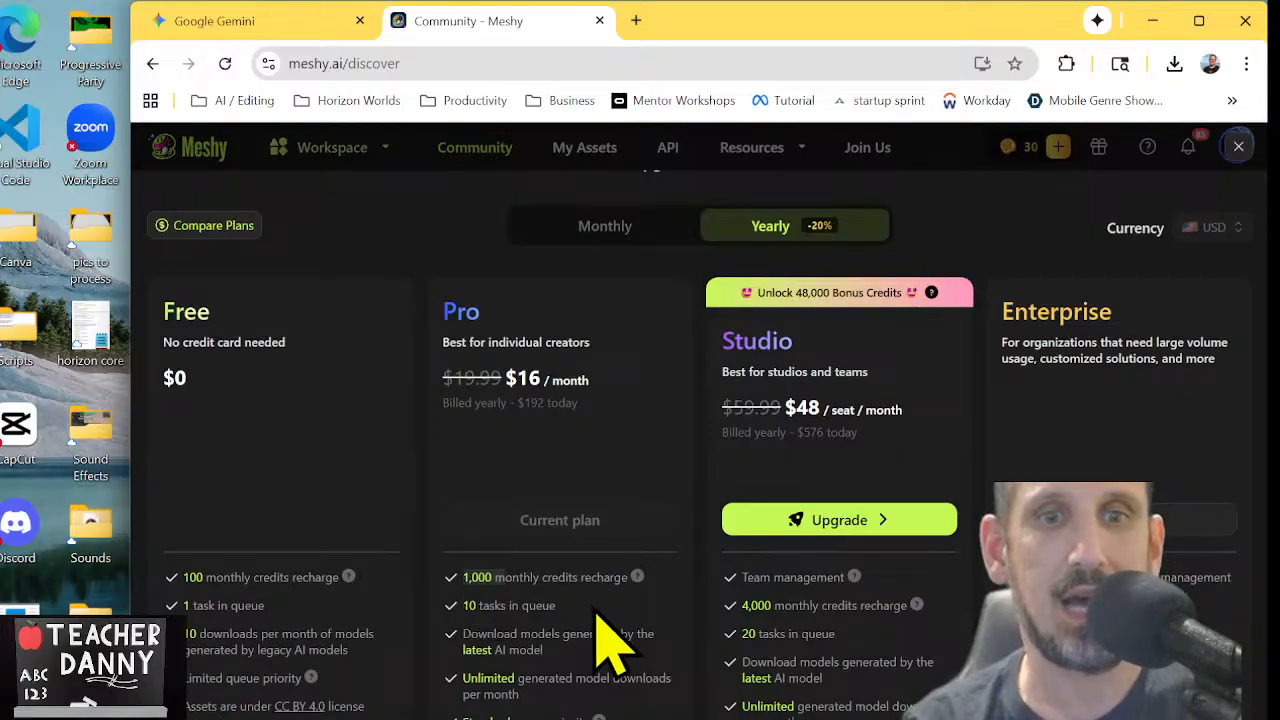
click(347, 163)
Open the My Assets library and browse the previously generated models
click(592, 152)
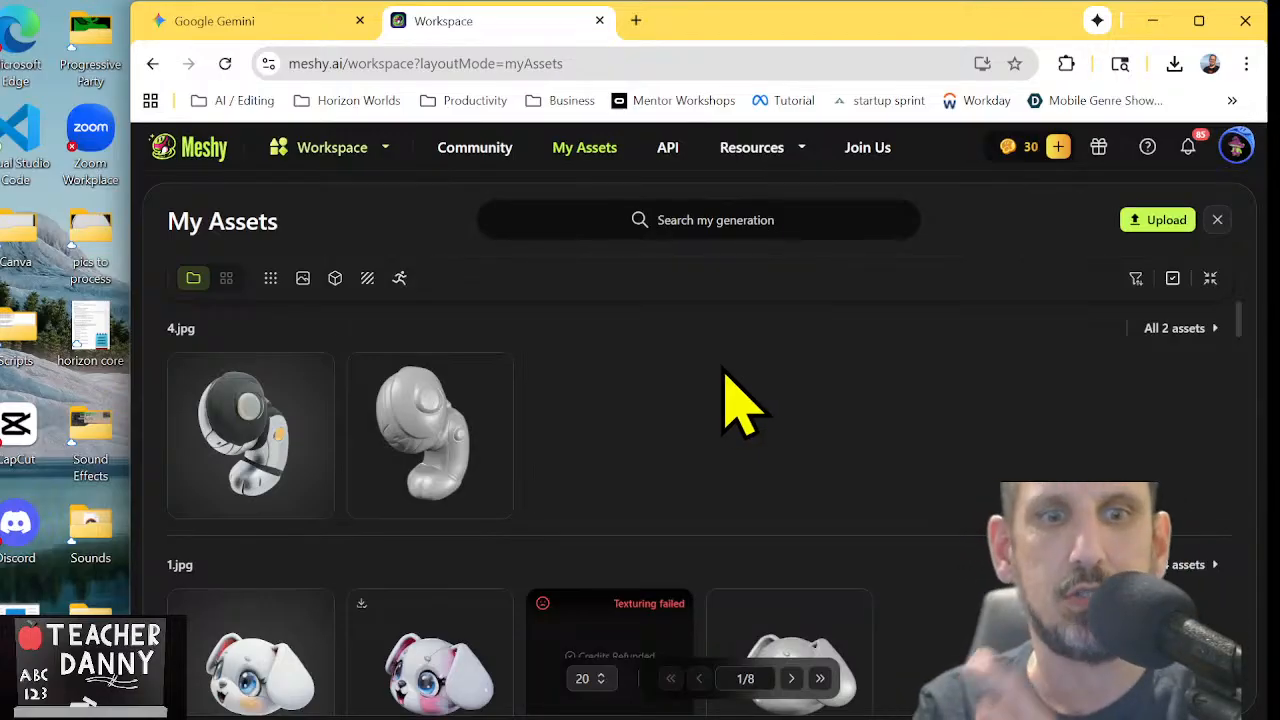
scroll(765, 410, down, 1)
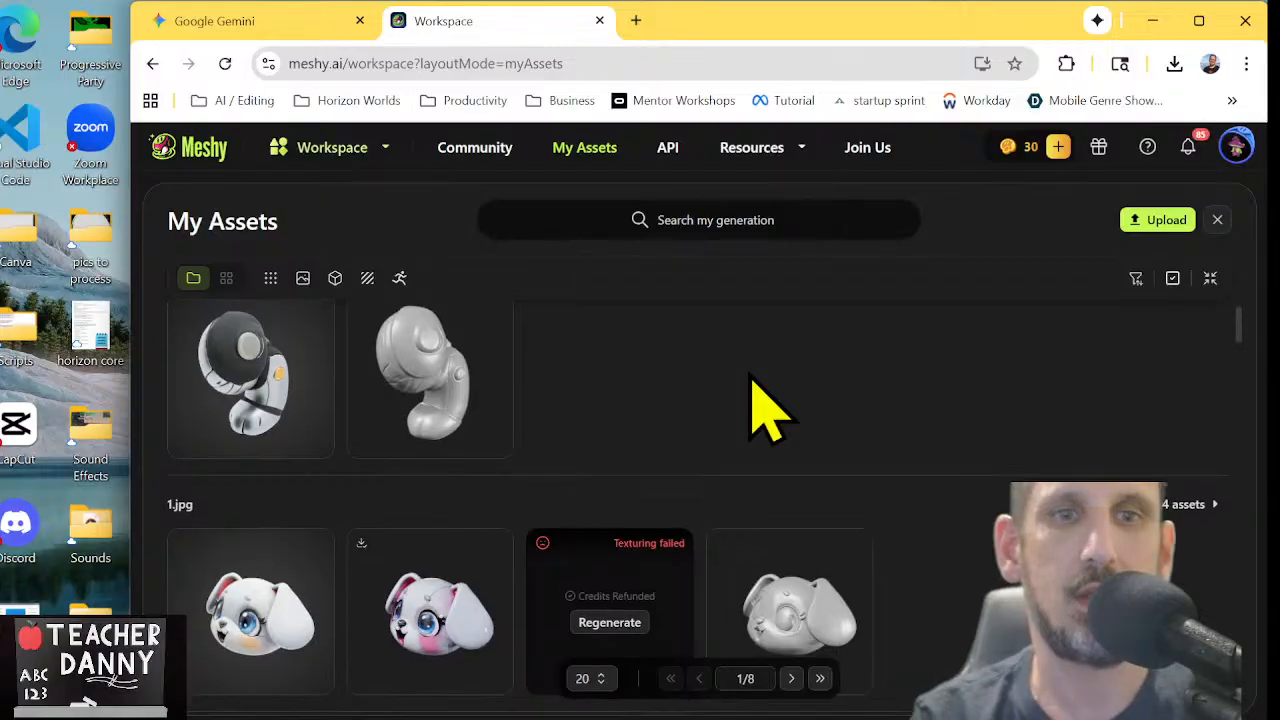
scroll(760, 410, down, 2)
scroll(757, 400, down, 2)
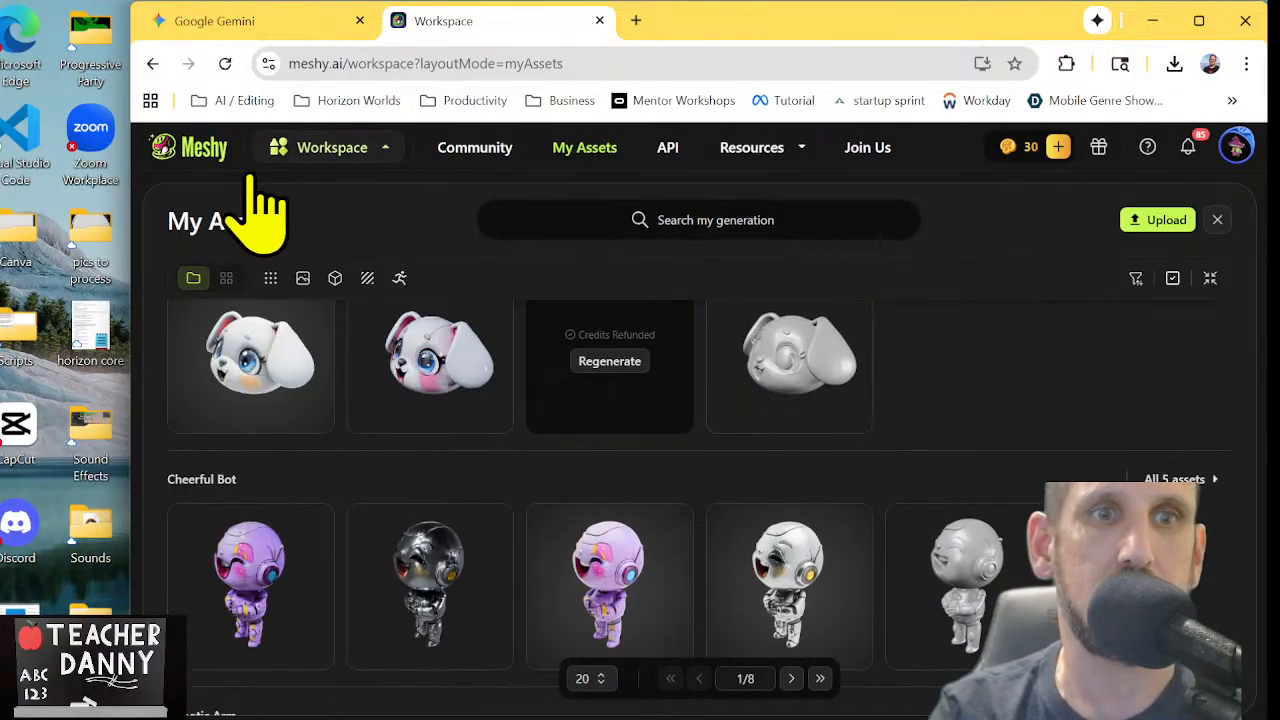
Start a new Text to 3D model and place the cursor in its empty prompt
mouse_move(292, 152)
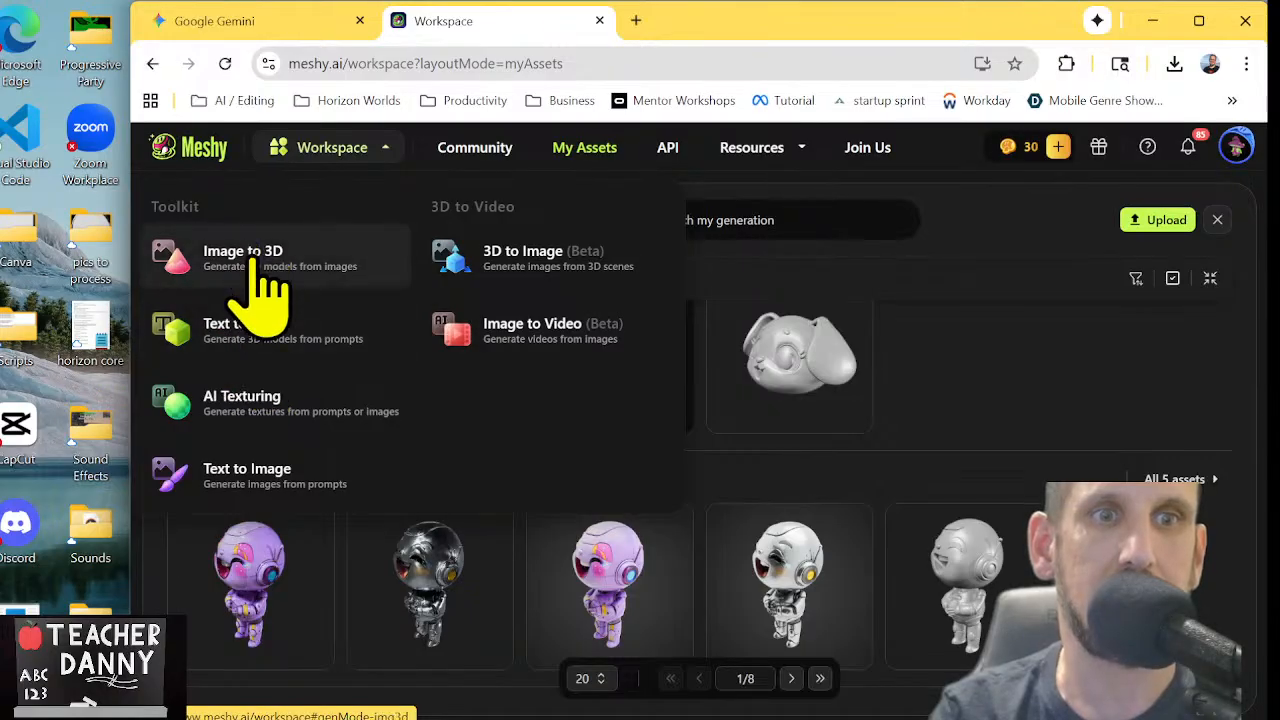
click(257, 325)
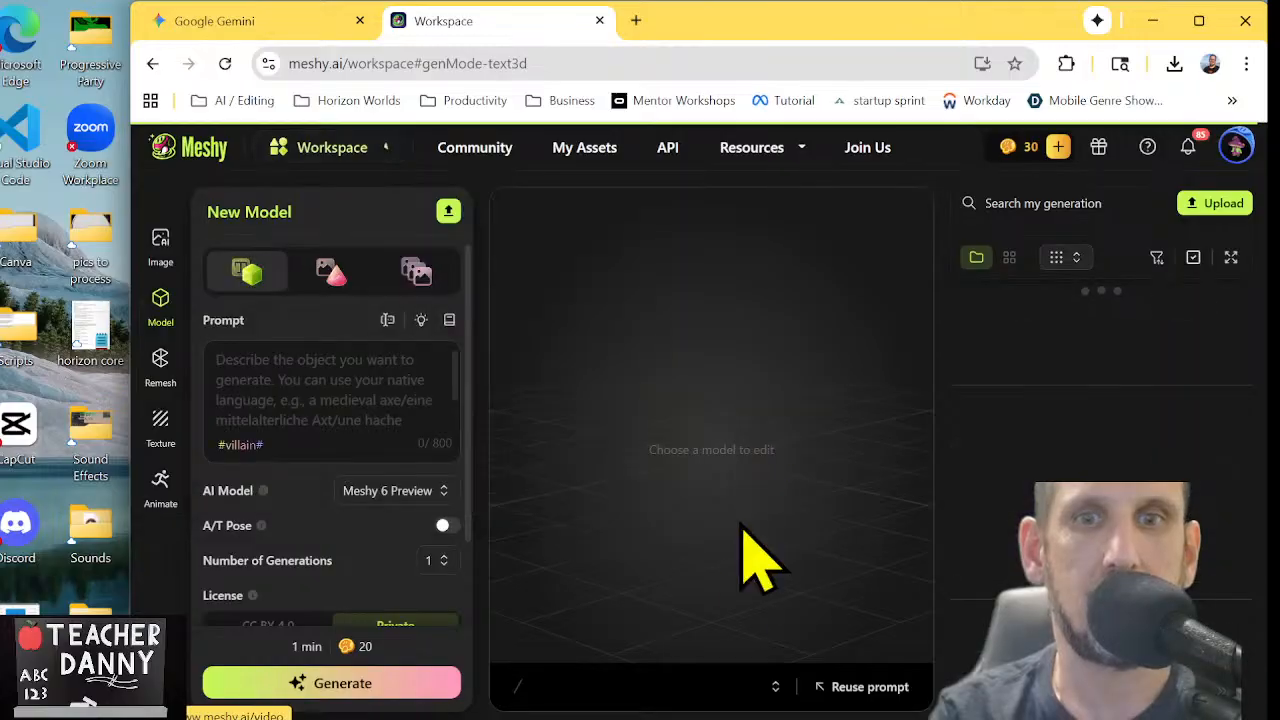
click(371, 390)
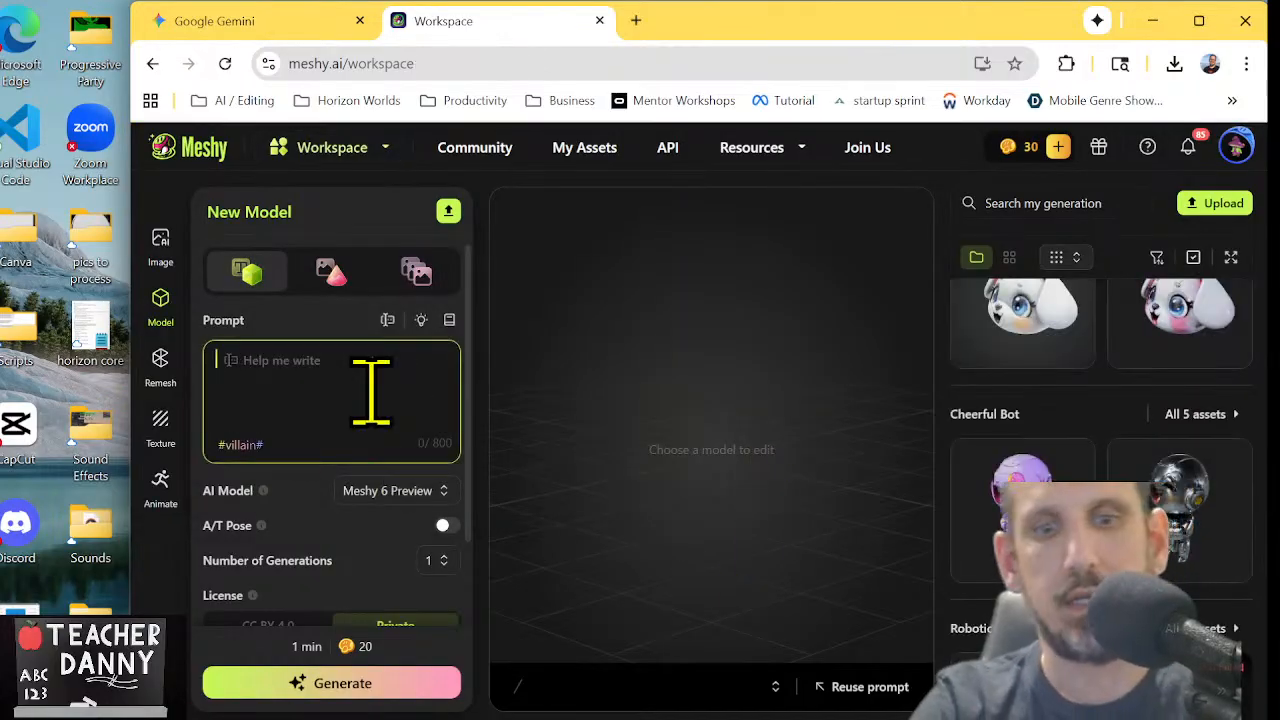
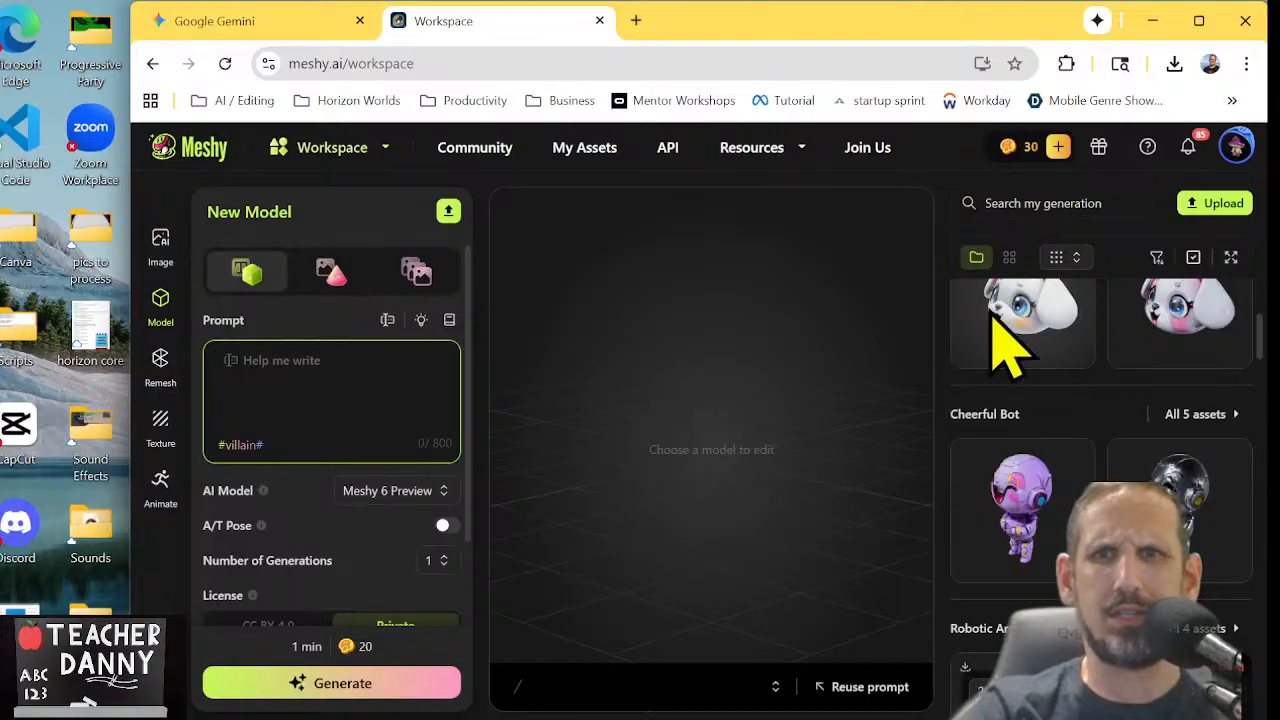
Browse the My Assets library through to its second page and open the angry silver robot model to view it from the front
click(588, 150)
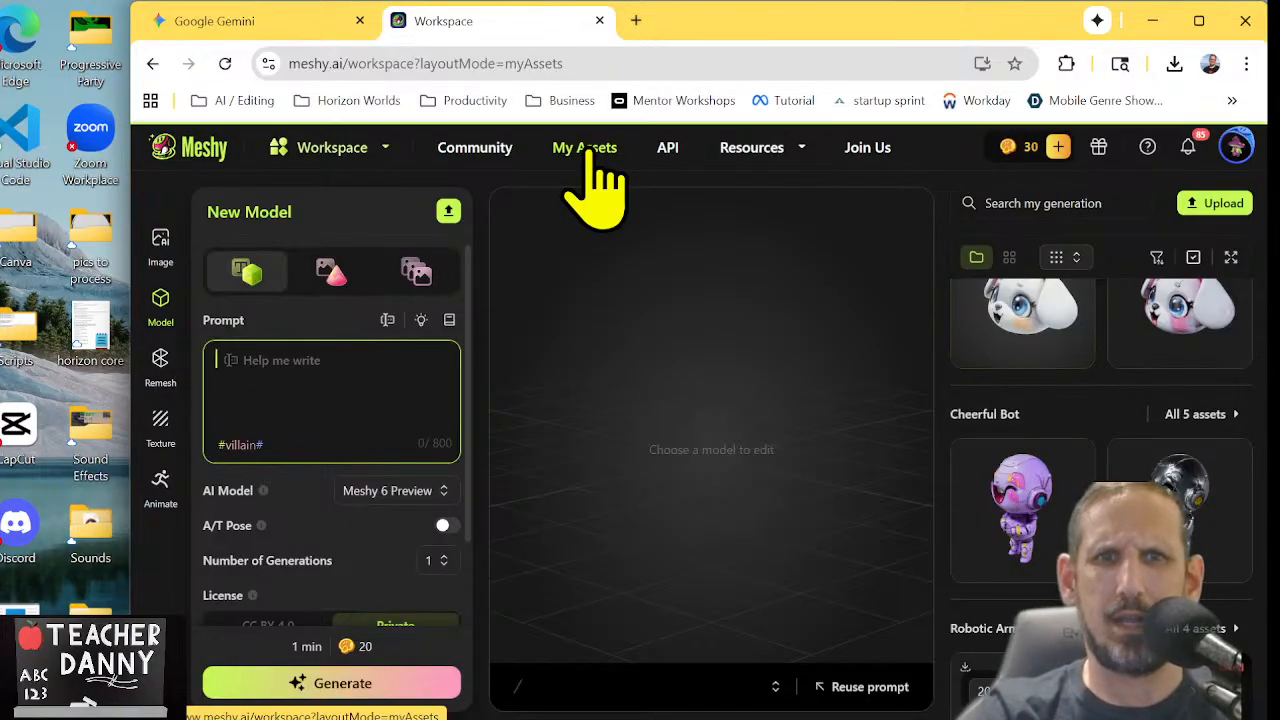
scroll(843, 480, down, 10)
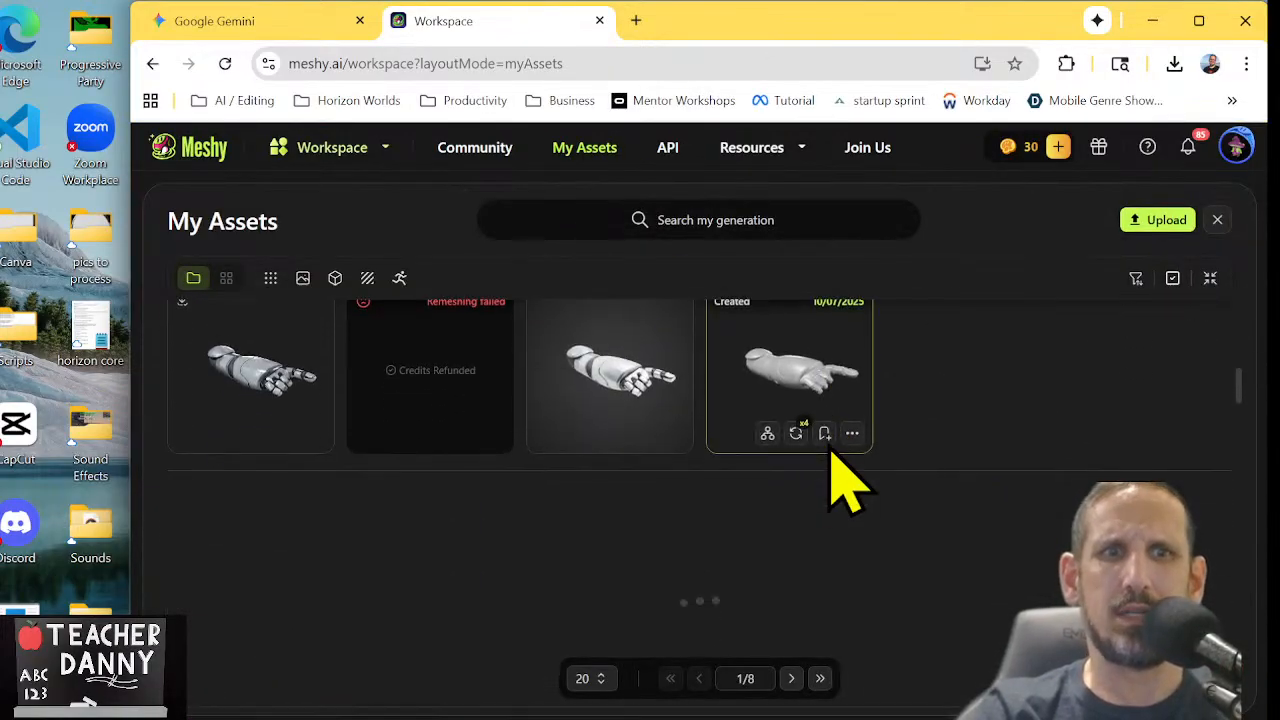
scroll(843, 480, down, 8)
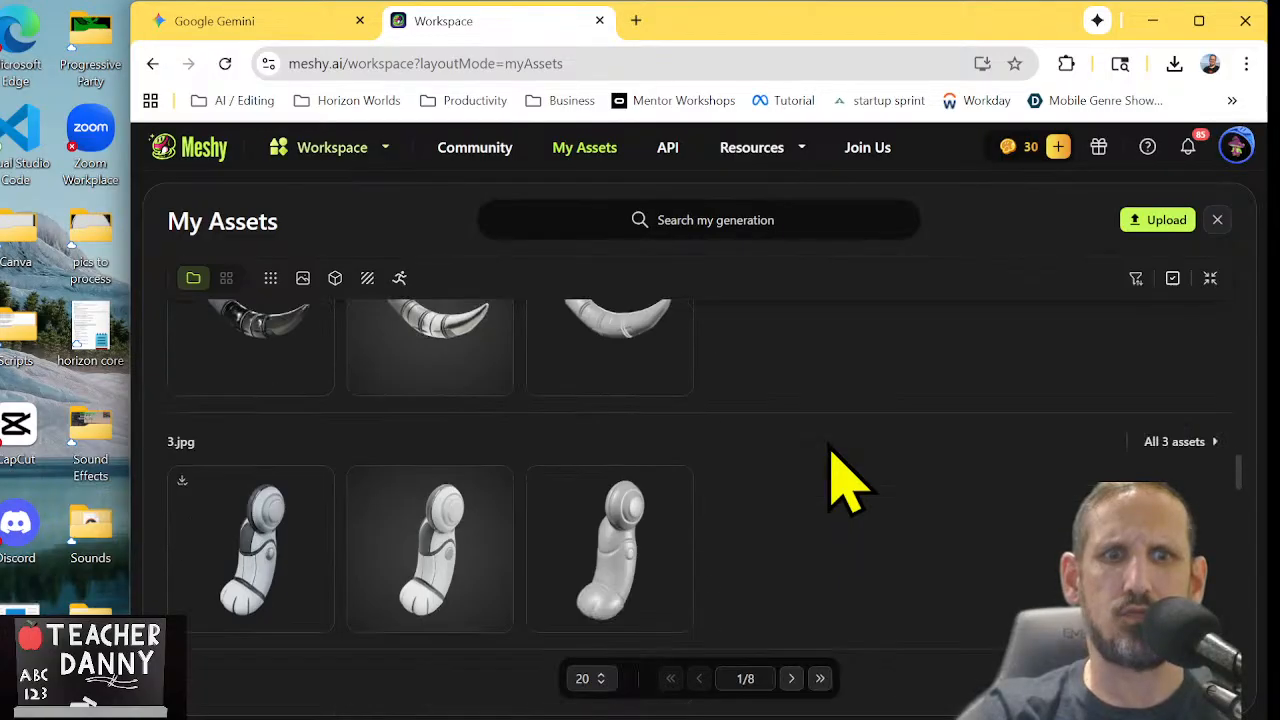
scroll(843, 480, down, 2)
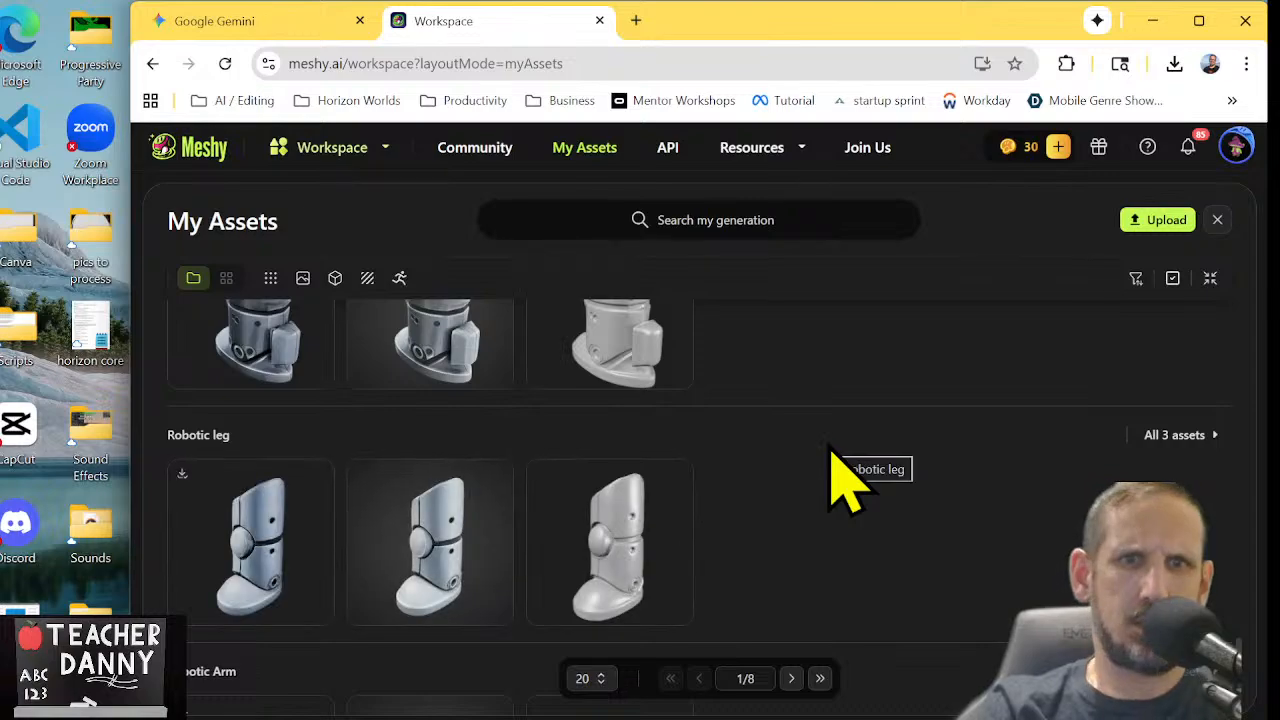
scroll(843, 480, down, 4)
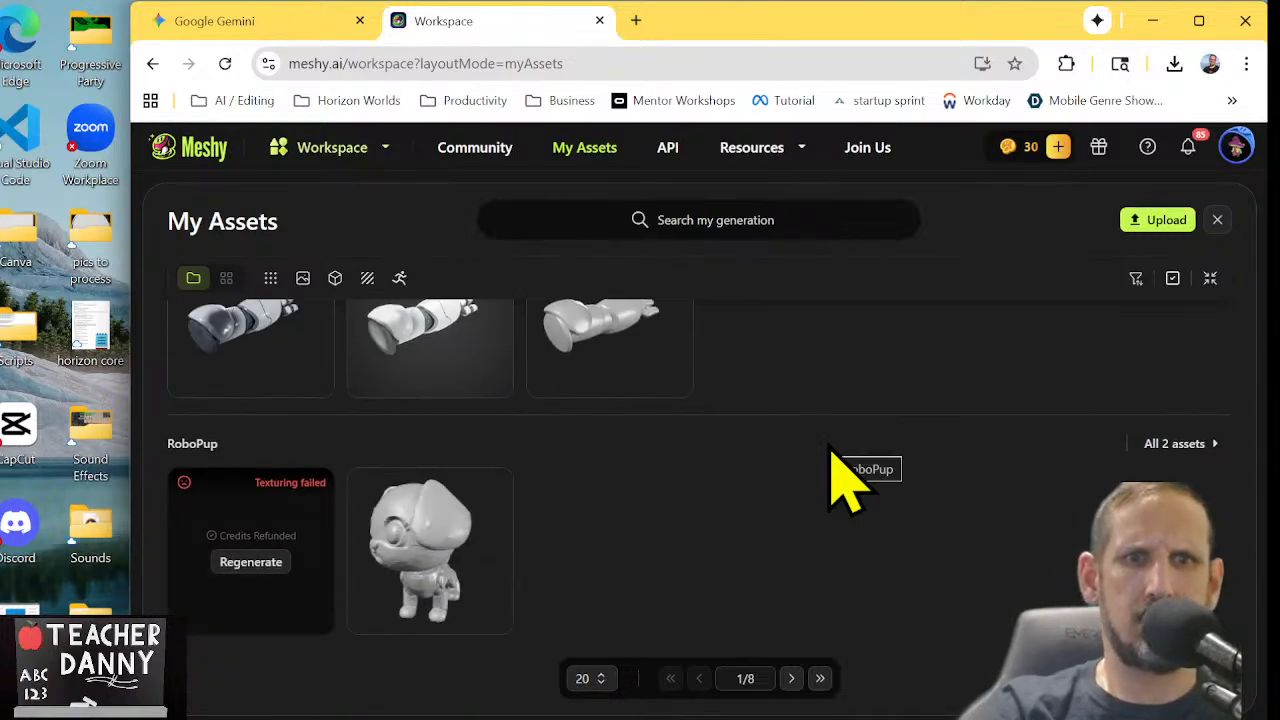
click(792, 678)
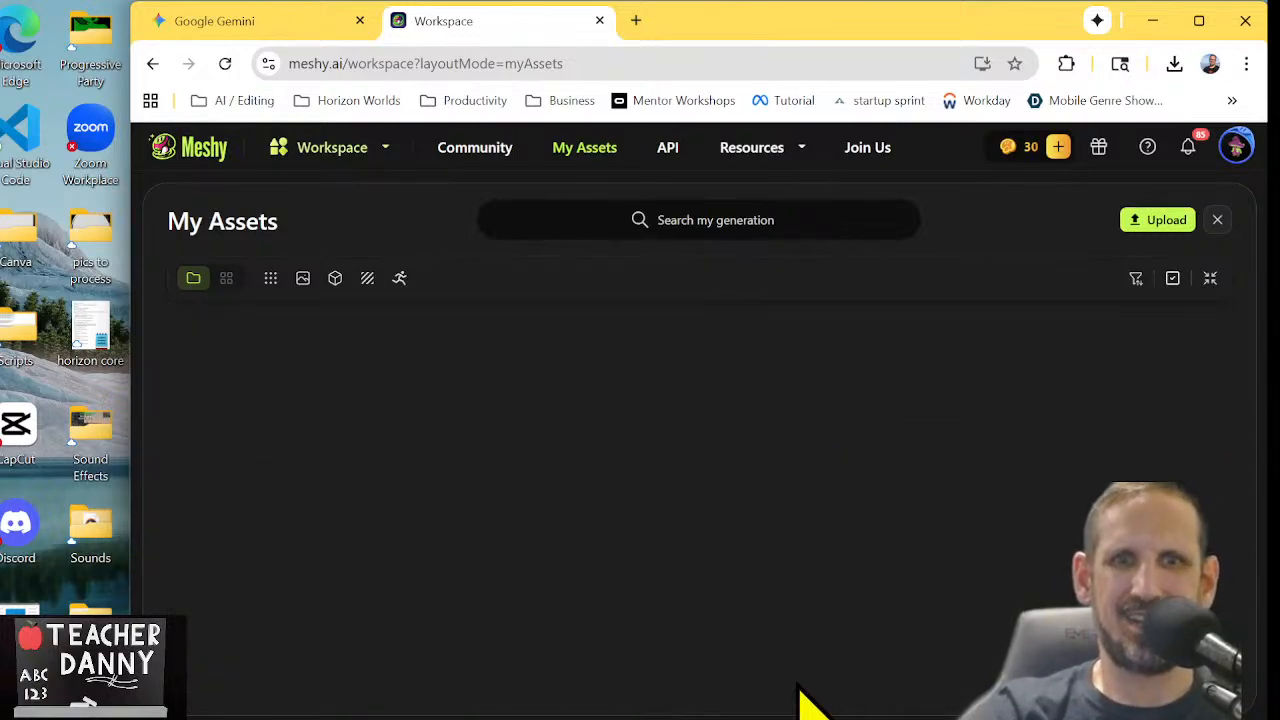
scroll(750, 488, down, 5)
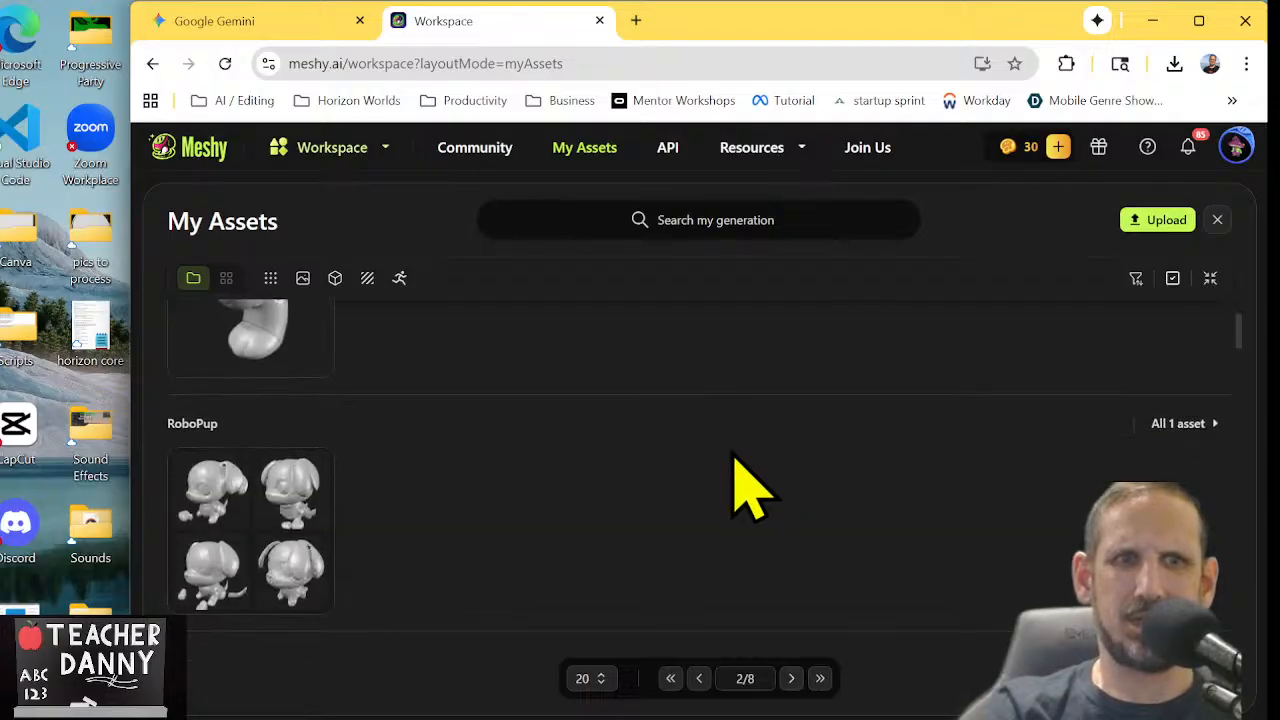
scroll(750, 488, down, 3)
scroll(750, 488, up, 1)
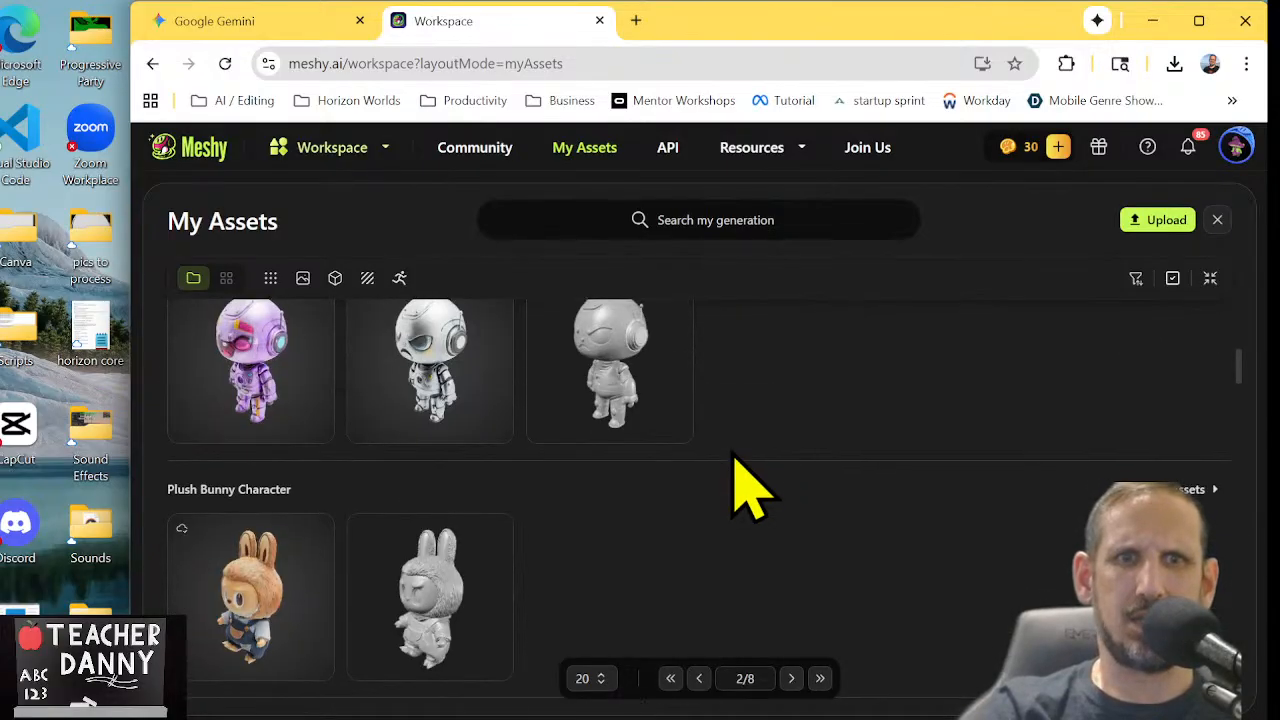
click(432, 385)
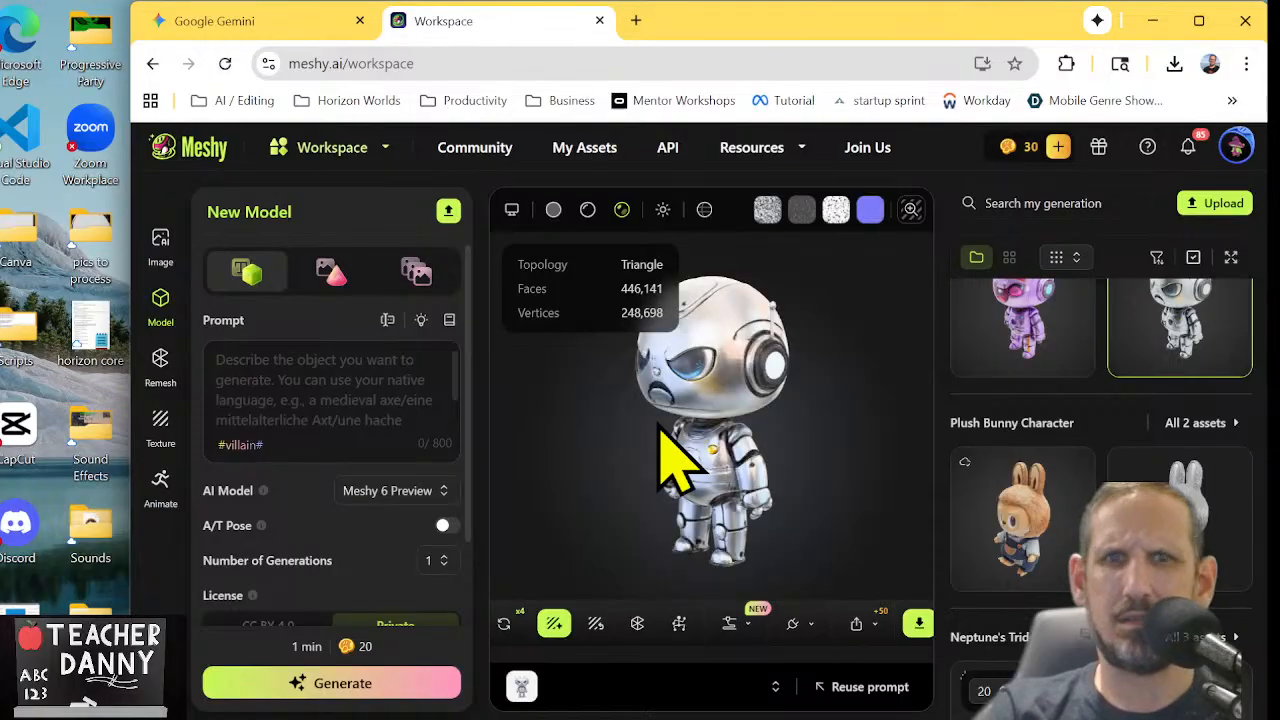
drag(662, 426, 700, 446)
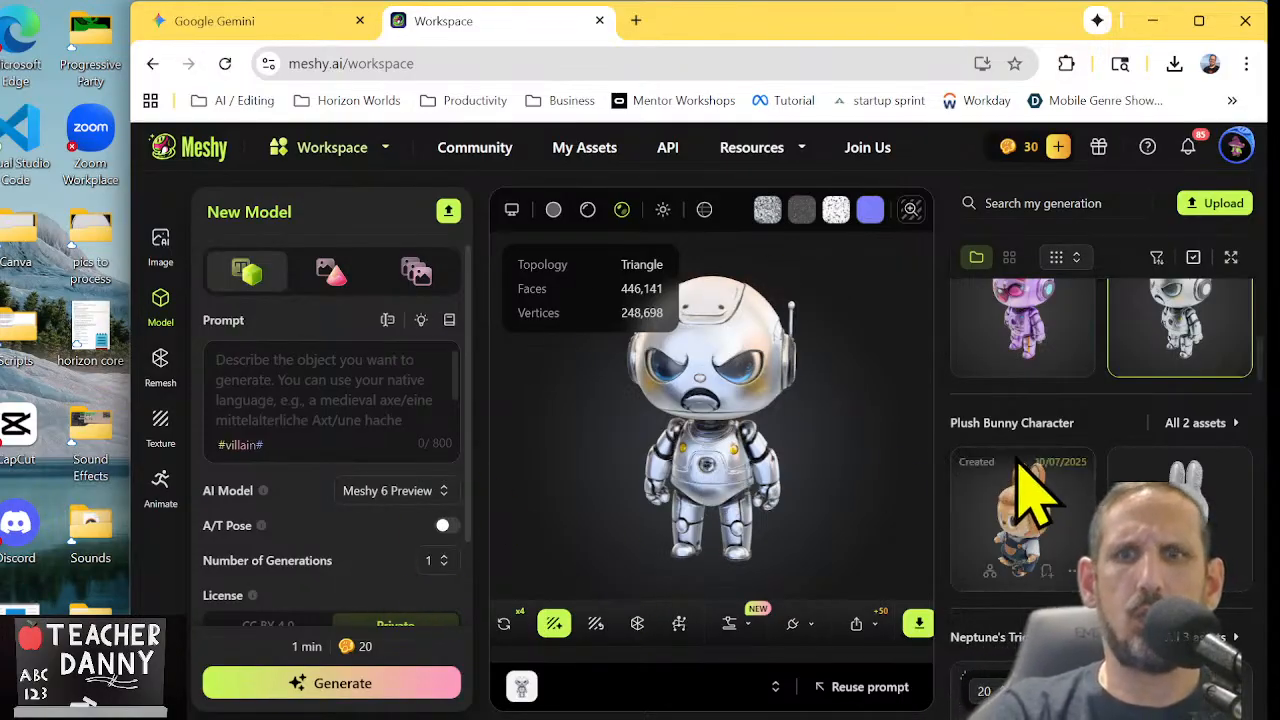
Return to the first page of generations, open the textured Robotic Arm from the three-asset group and rotate it to view its other side
scroll(1080, 360, up, 5)
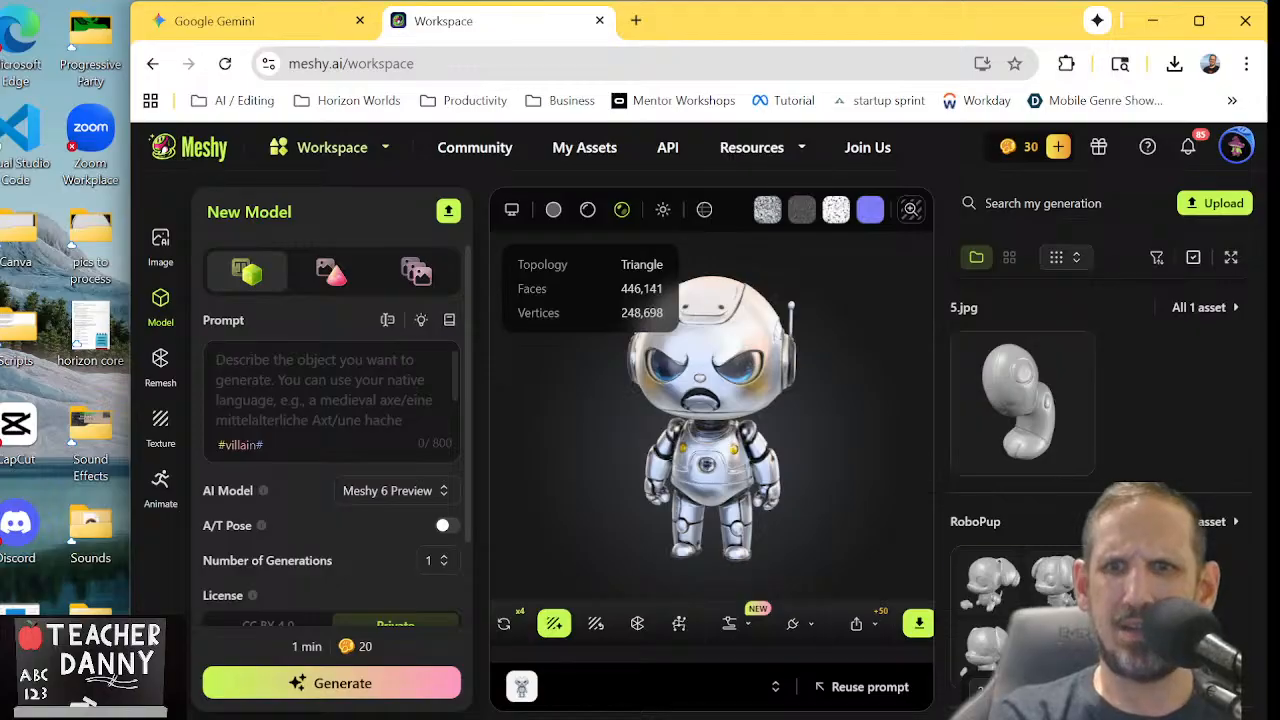
click(1208, 691)
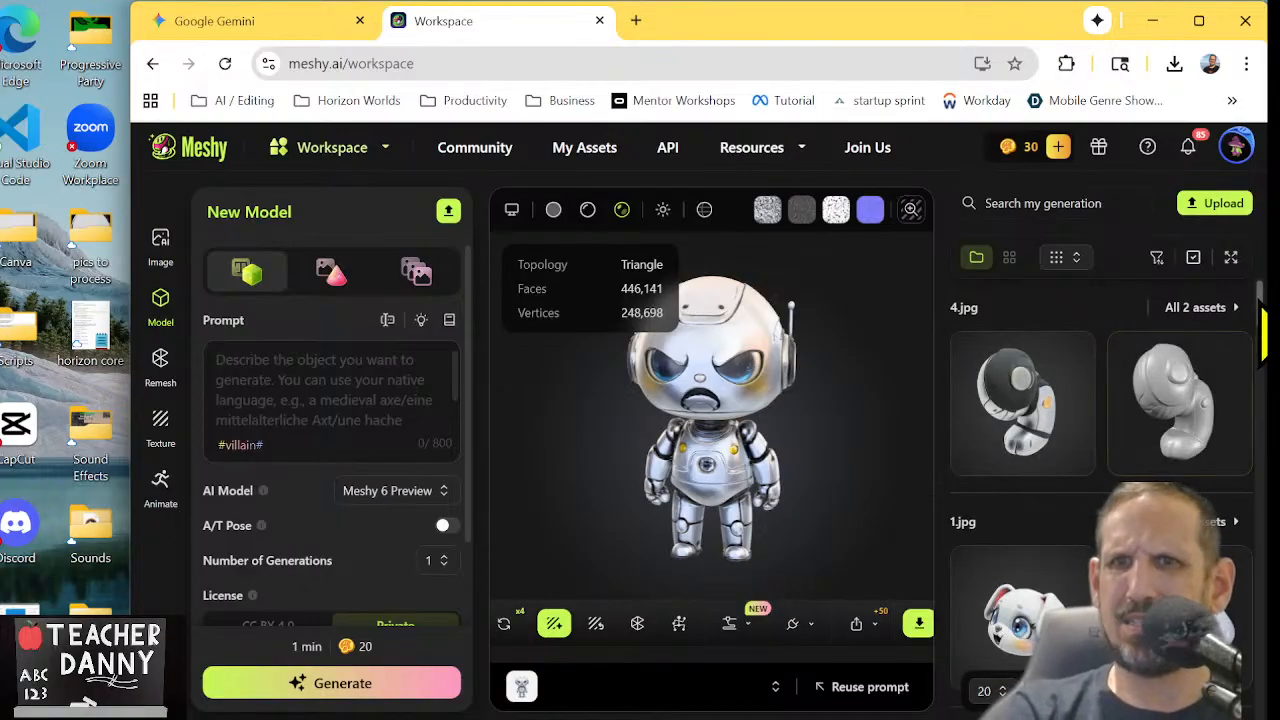
scroll(1263, 345, down, 2)
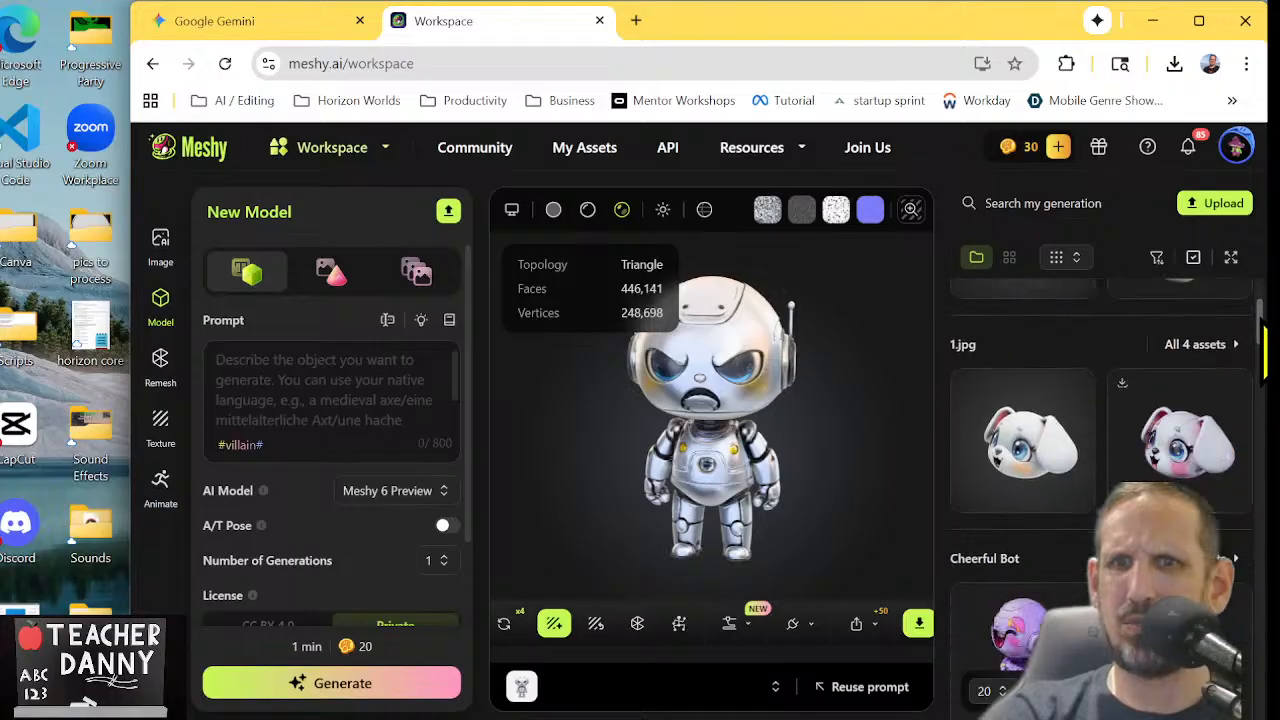
scroll(1263, 365, down, 4)
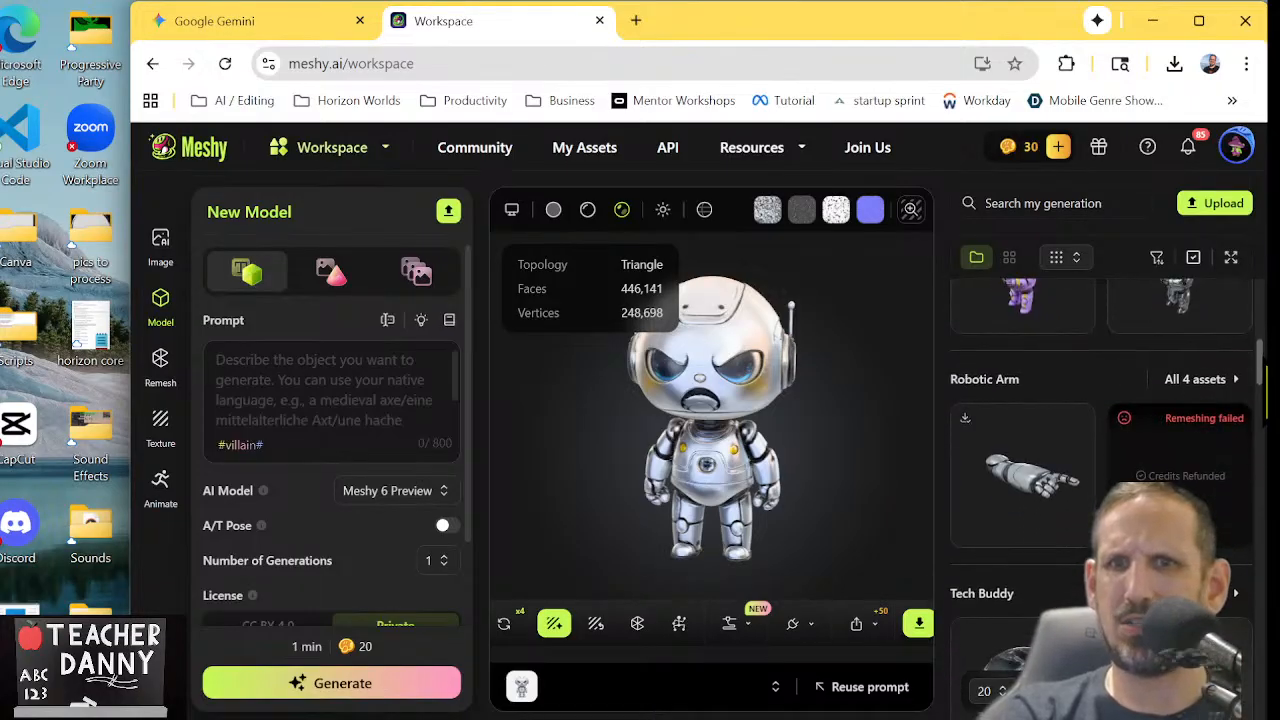
scroll(1100, 470, down, 6)
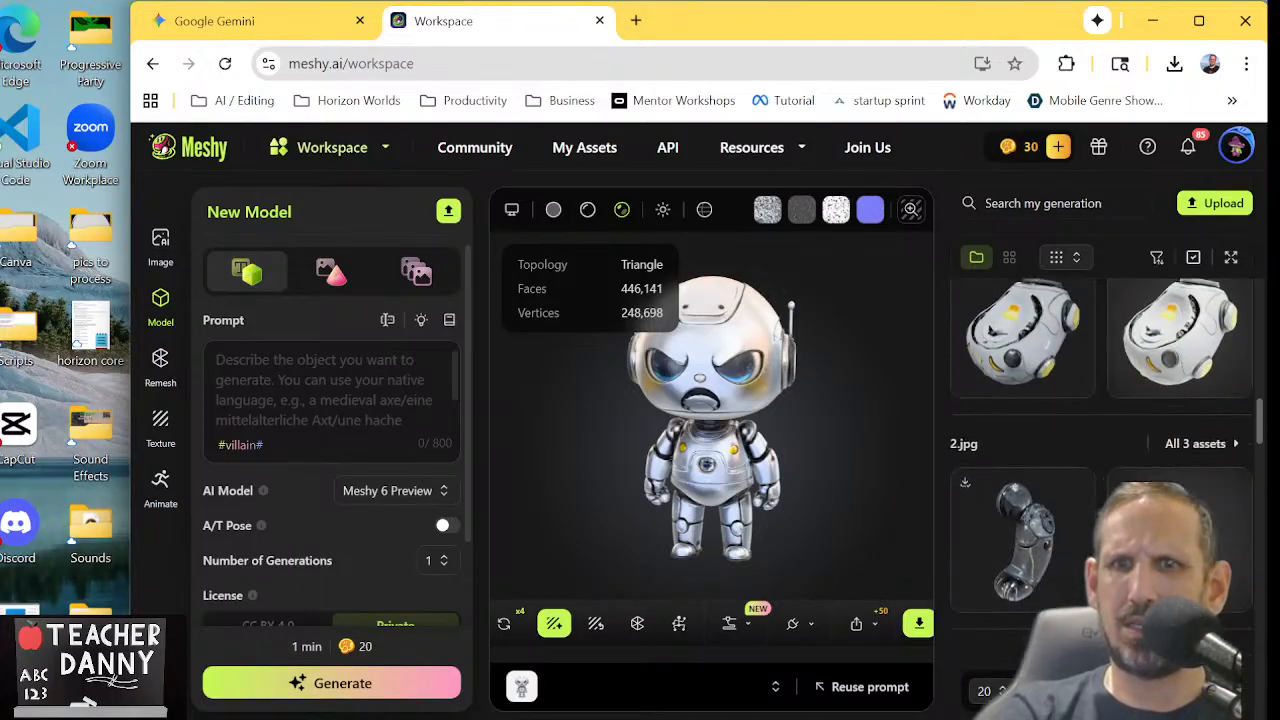
scroll(1100, 400, down, 6)
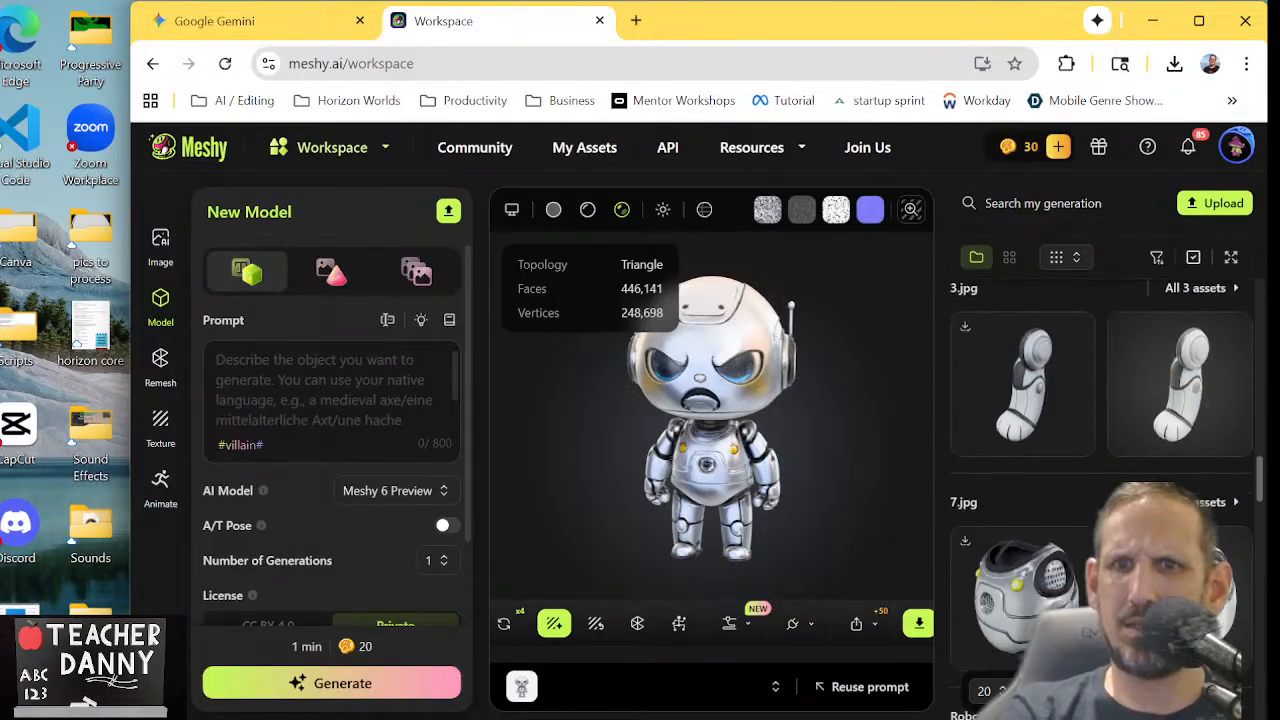
scroll(1100, 450, down, 6)
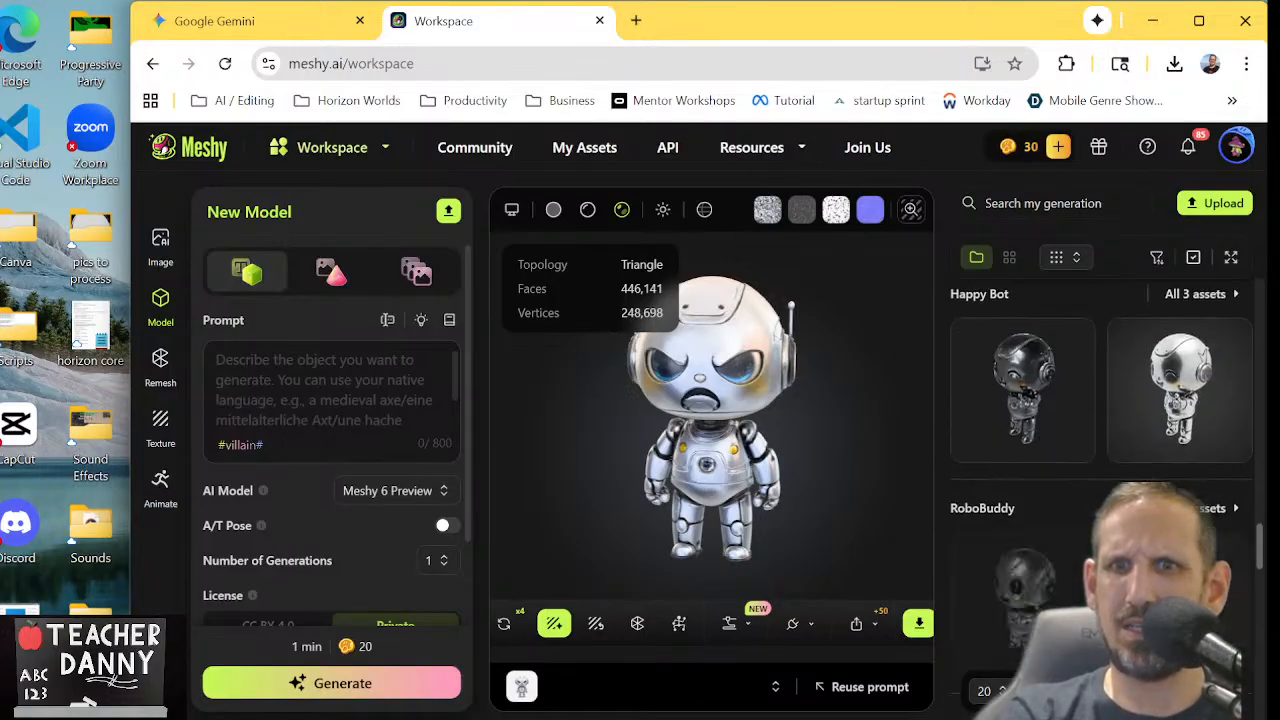
scroll(1100, 450, down, 6)
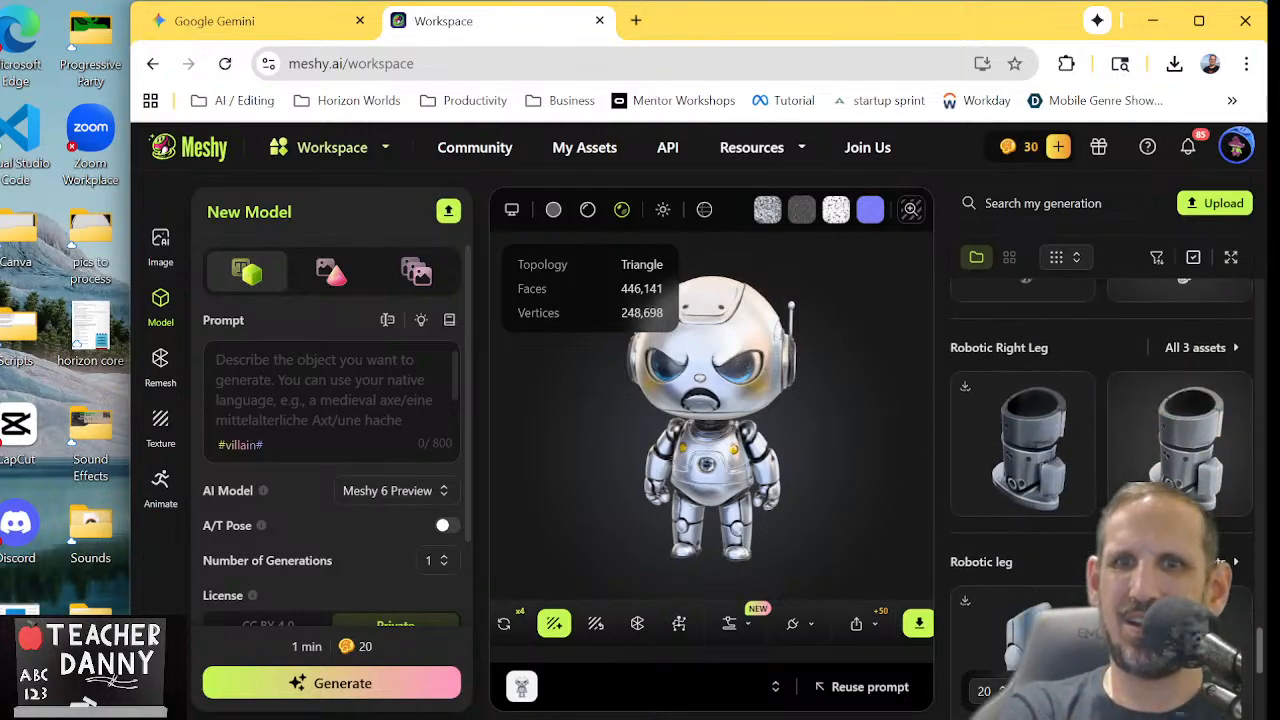
scroll(1100, 450, up, 1)
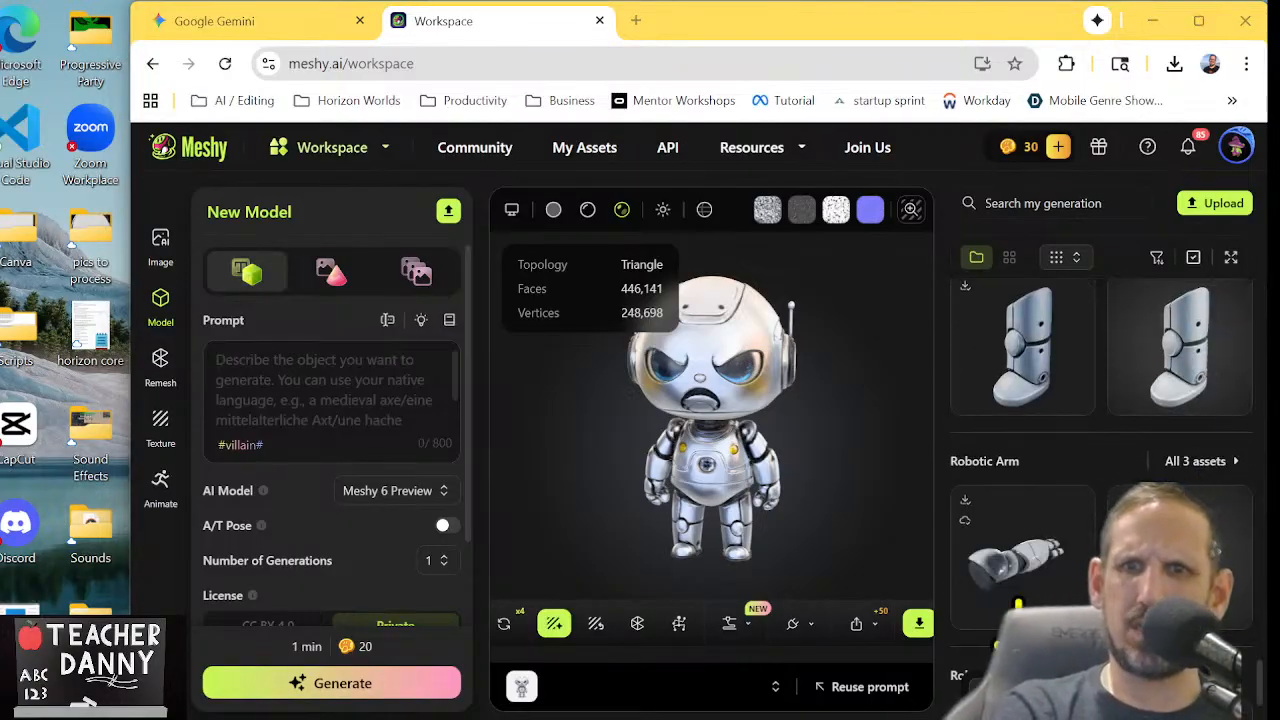
mouse_move(1028, 572)
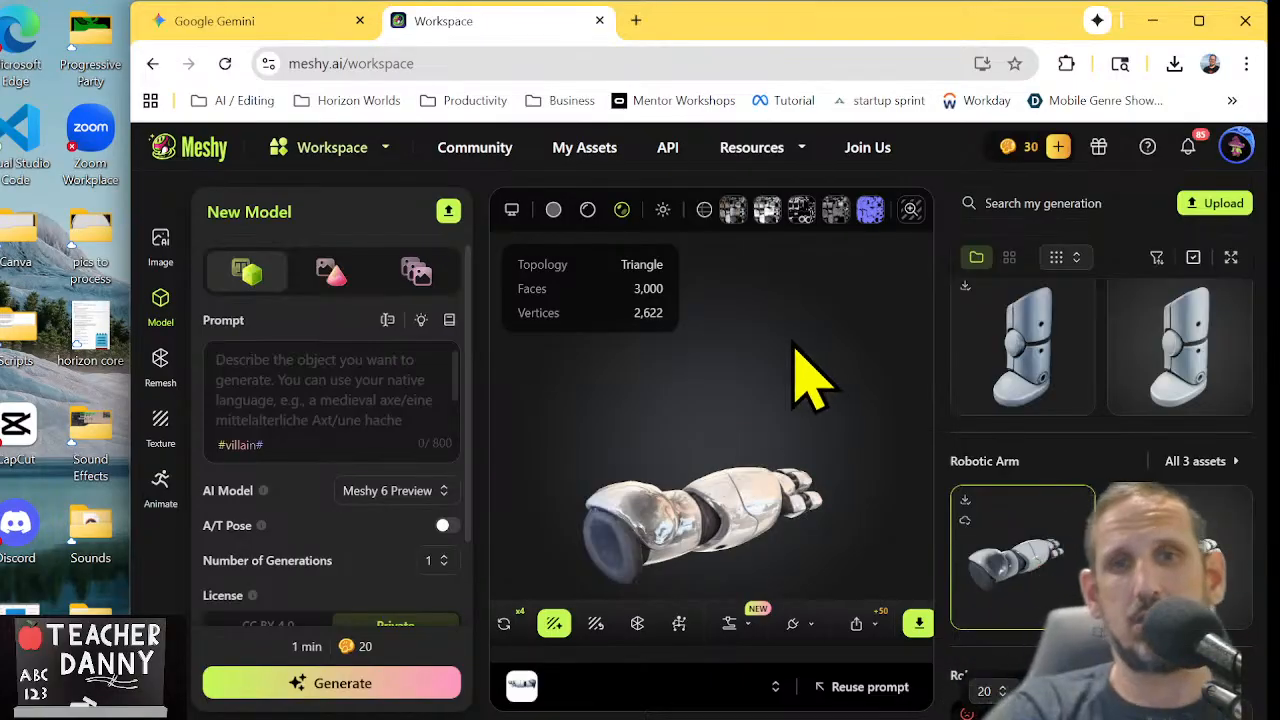
drag(646, 471, 794, 457)
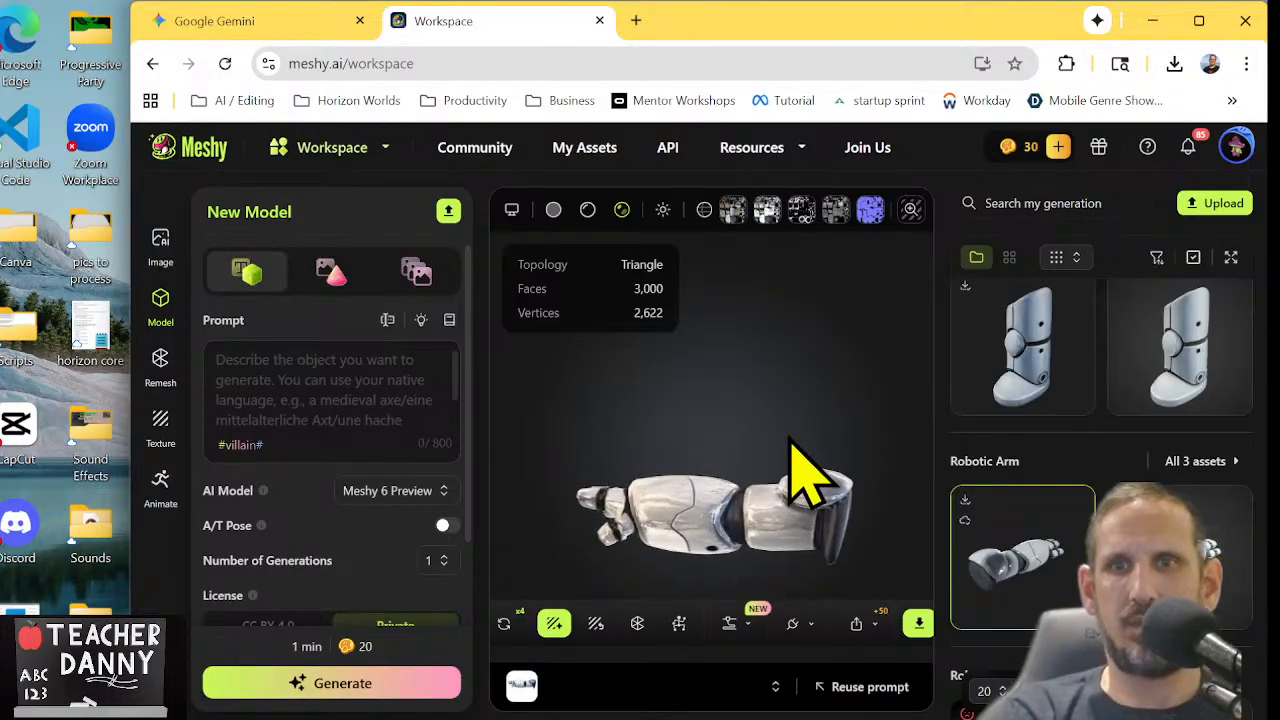
View the textured Robotic leg model, then the textured Robotic Arm with the pointing finger from the four-asset group
click(1030, 370)
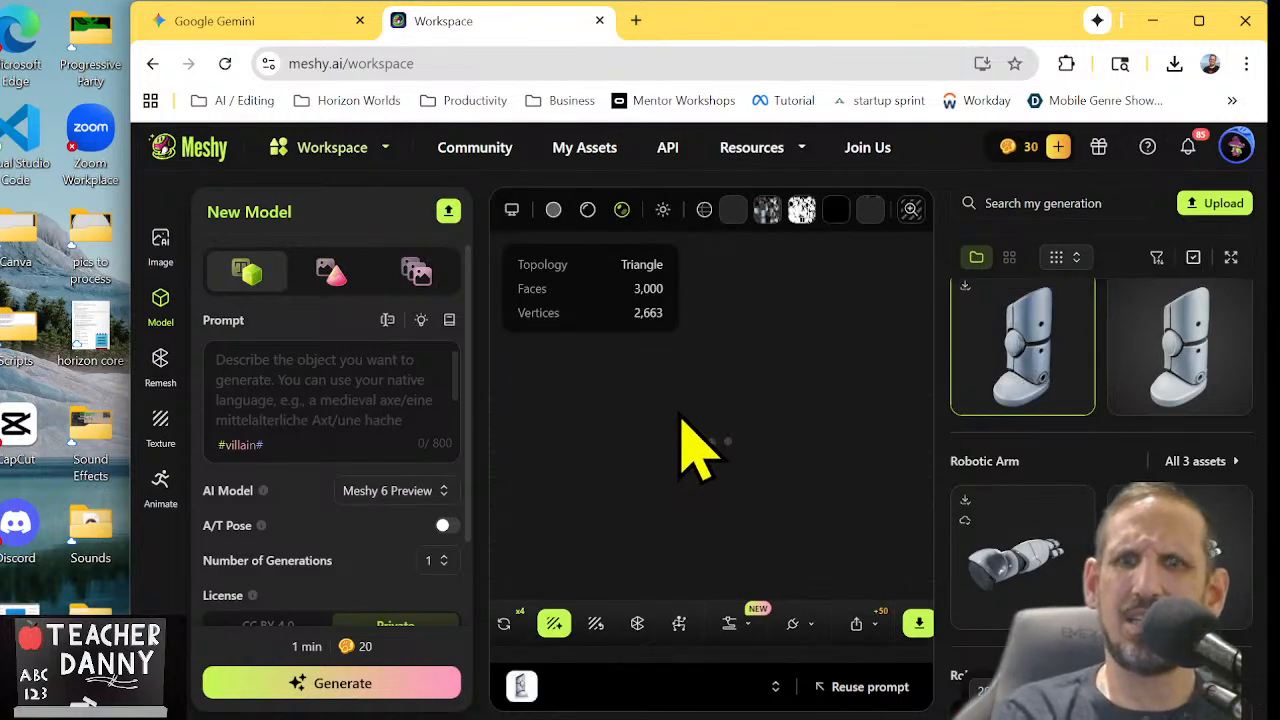
scroll(1040, 448, down, 3)
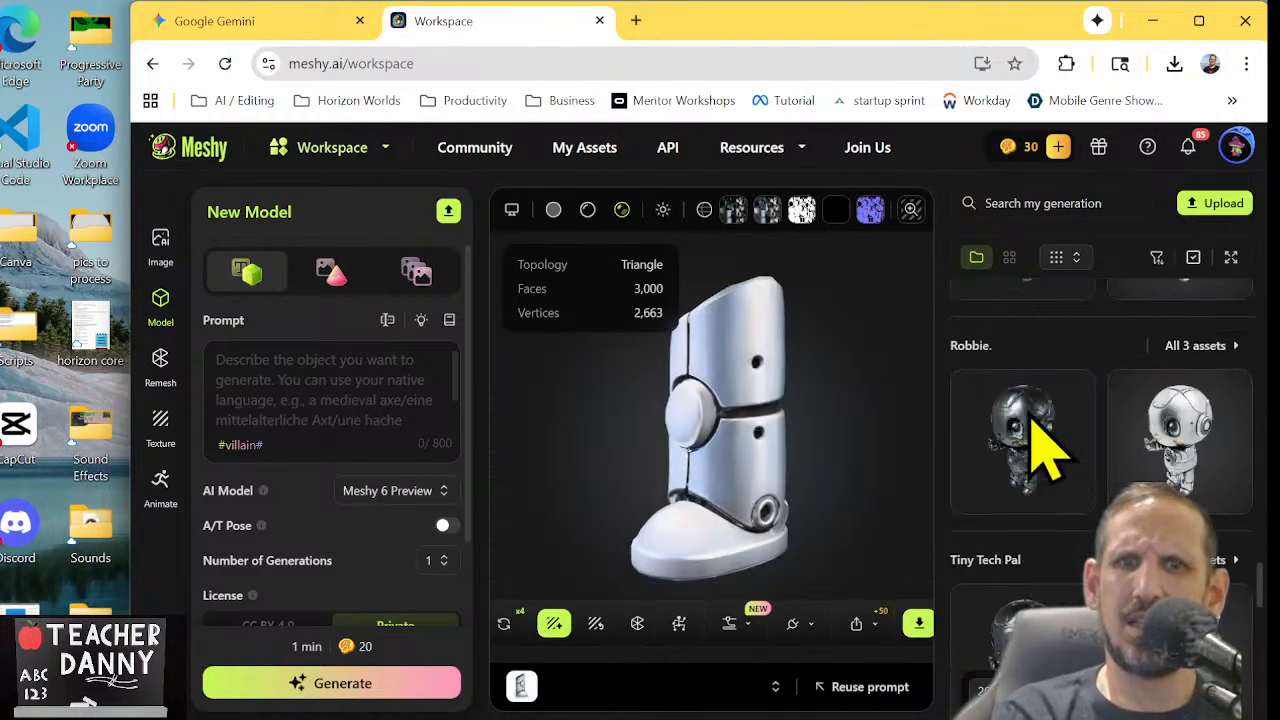
scroll(1040, 448, up, 5)
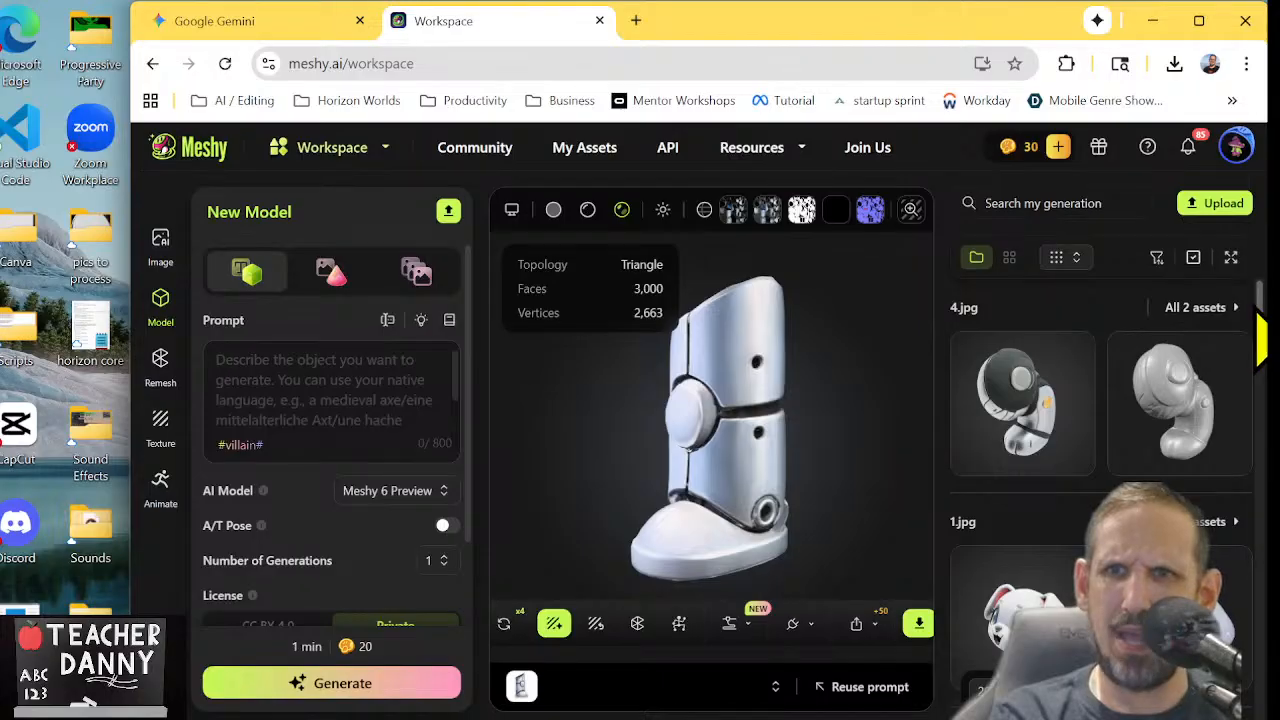
scroll(1100, 450, down, 1)
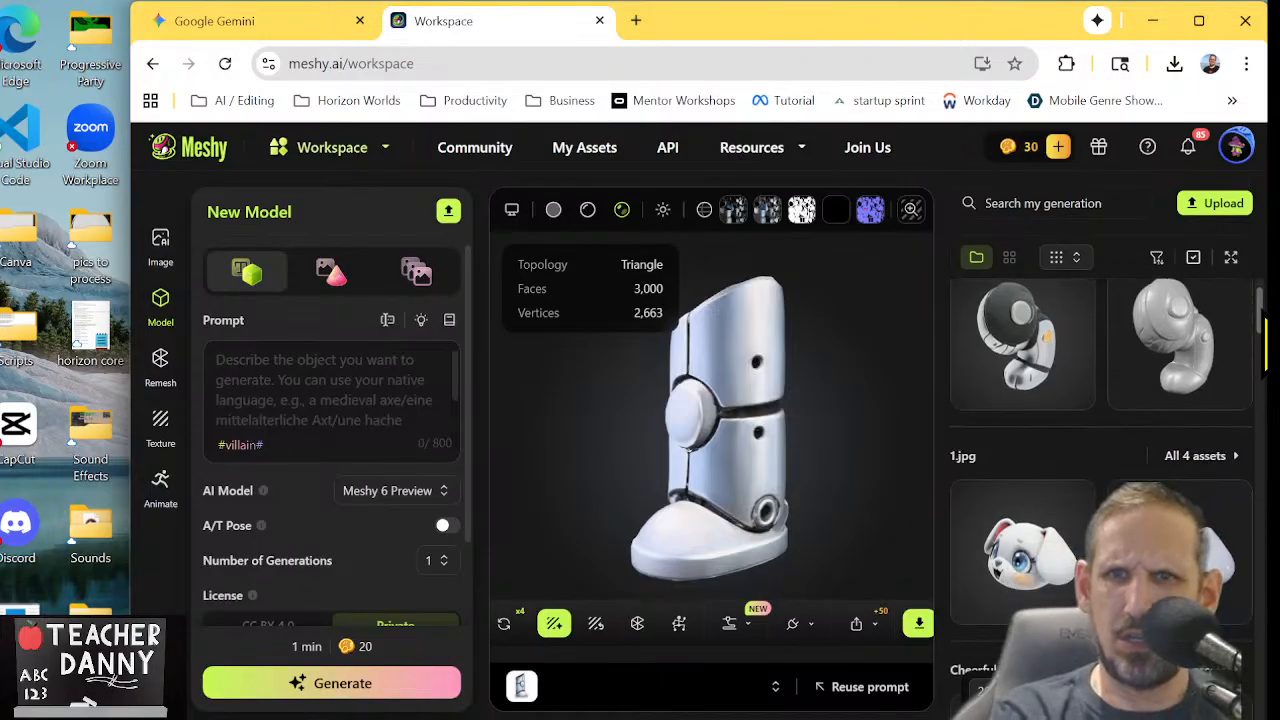
scroll(1100, 450, down, 4)
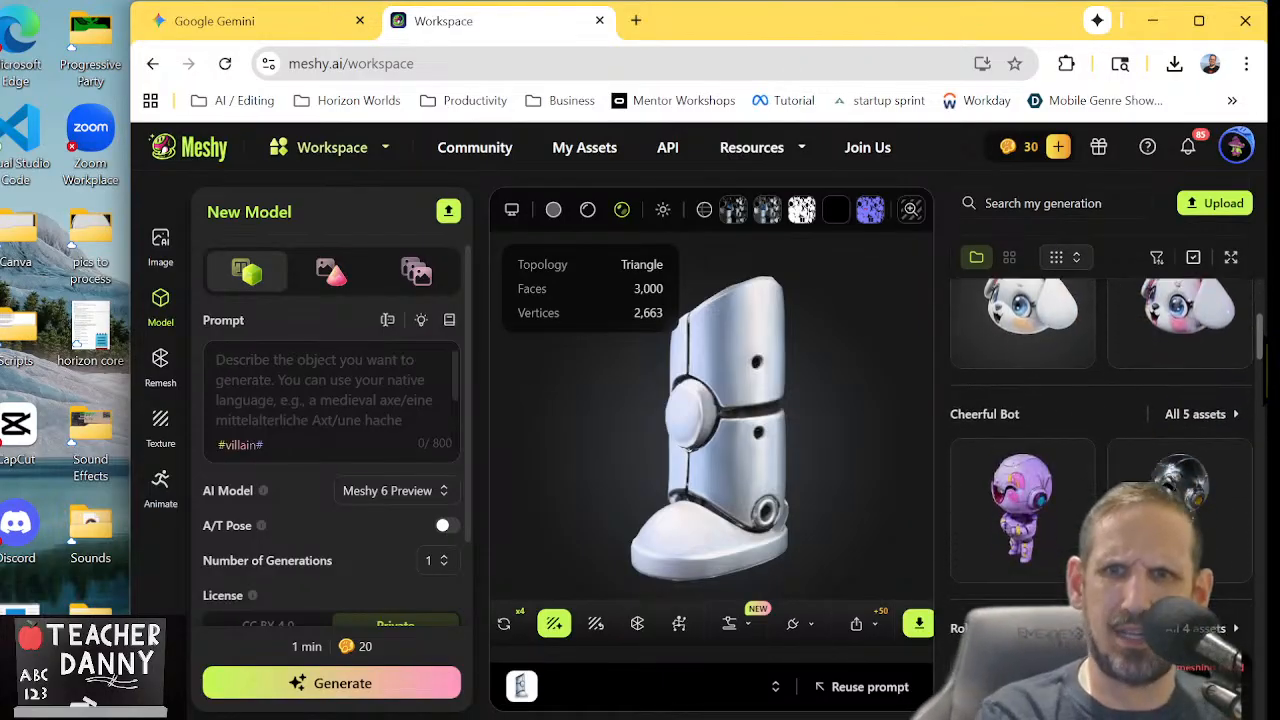
scroll(1100, 450, down, 4)
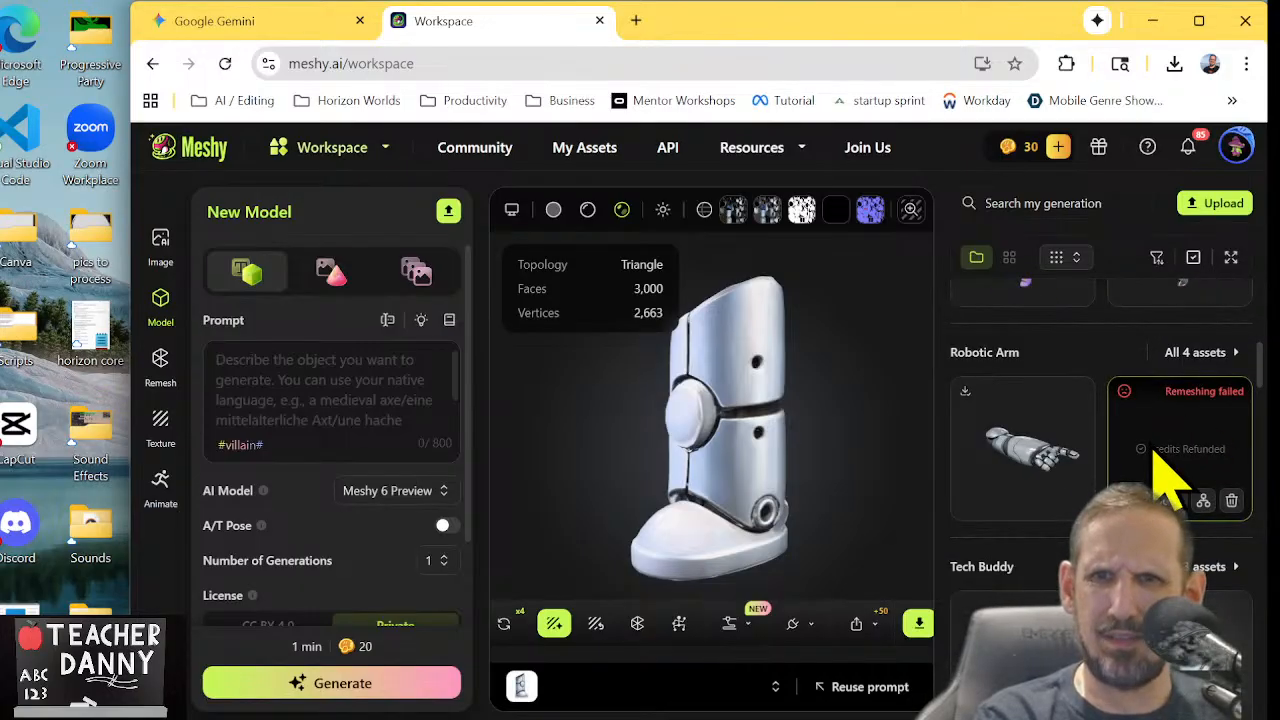
click(1022, 466)
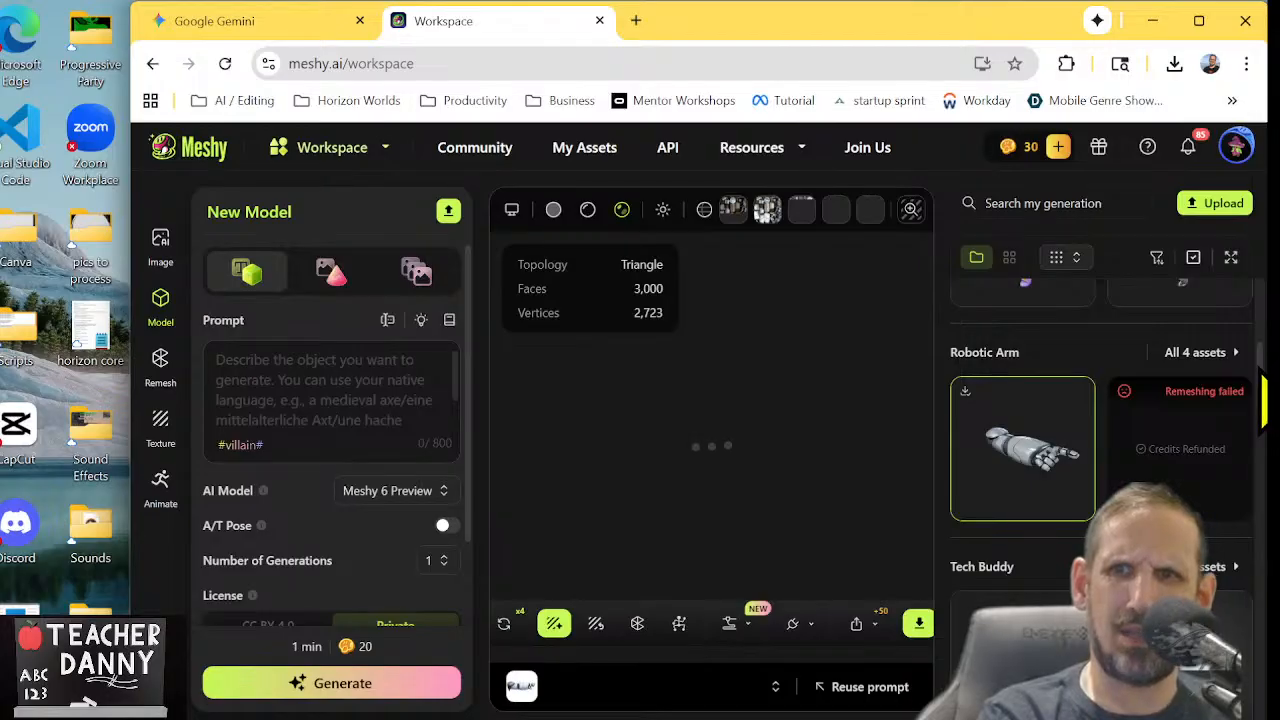
Browse the remaining generations and reopen the textured Robotic Arm created 10/09/2025 from the three-asset group
drag(1260, 363, 1265, 454)
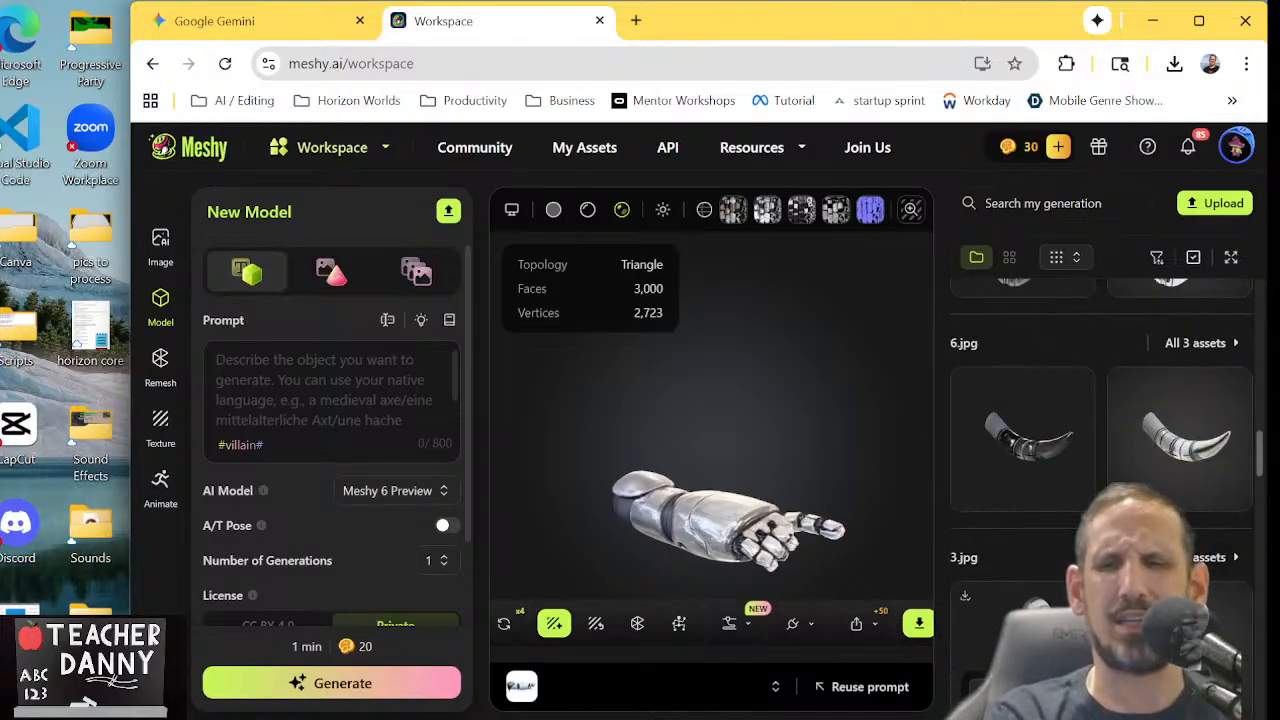
scroll(1060, 600, down, 11)
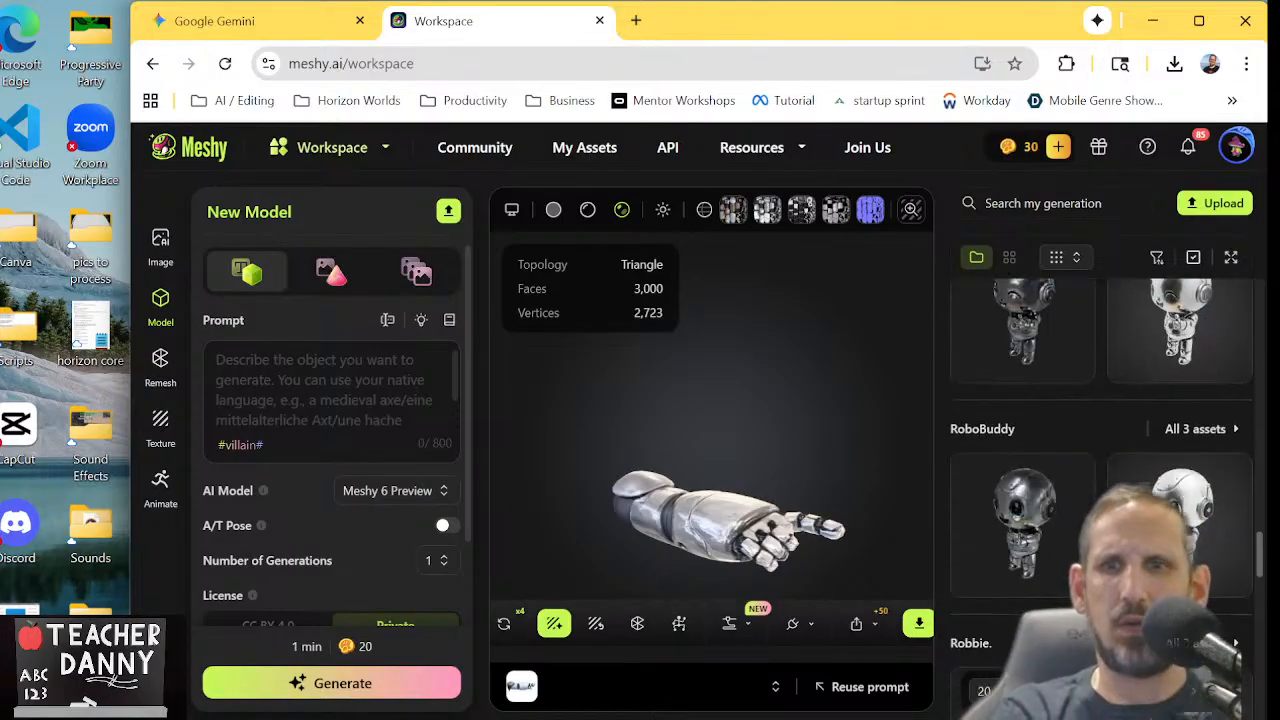
scroll(1100, 450, down, 9)
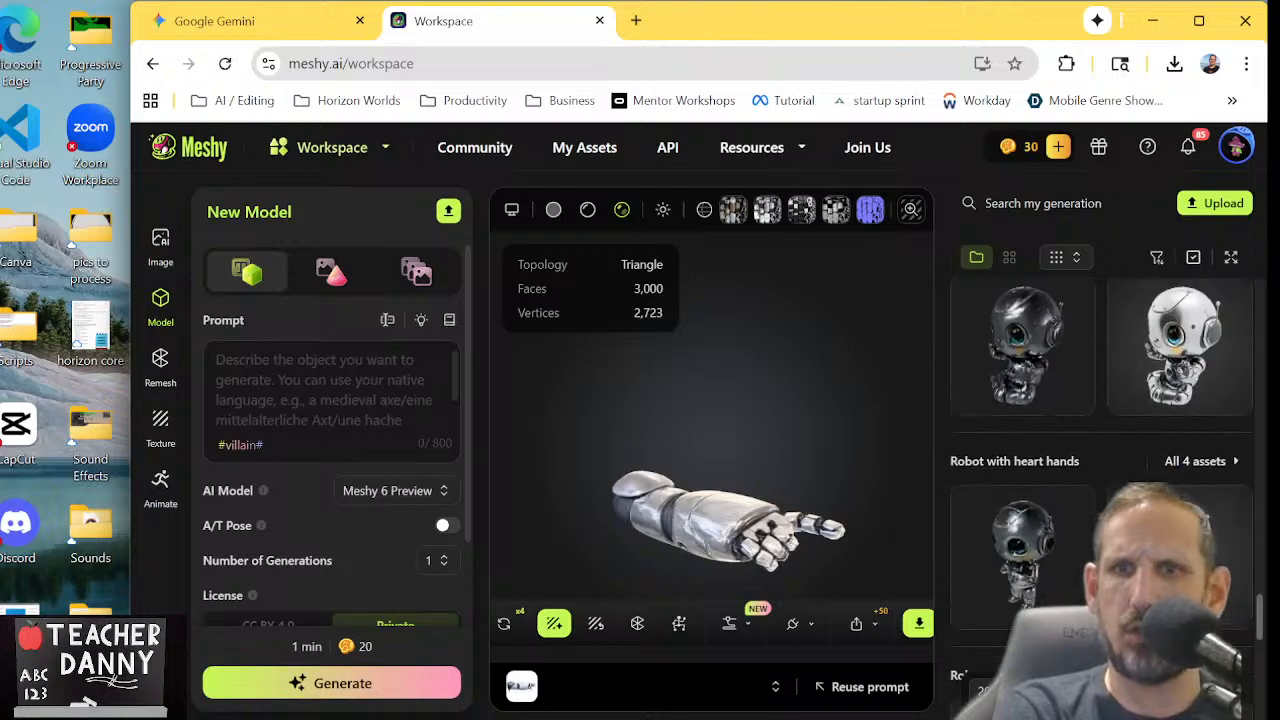
scroll(1100, 450, down, 5)
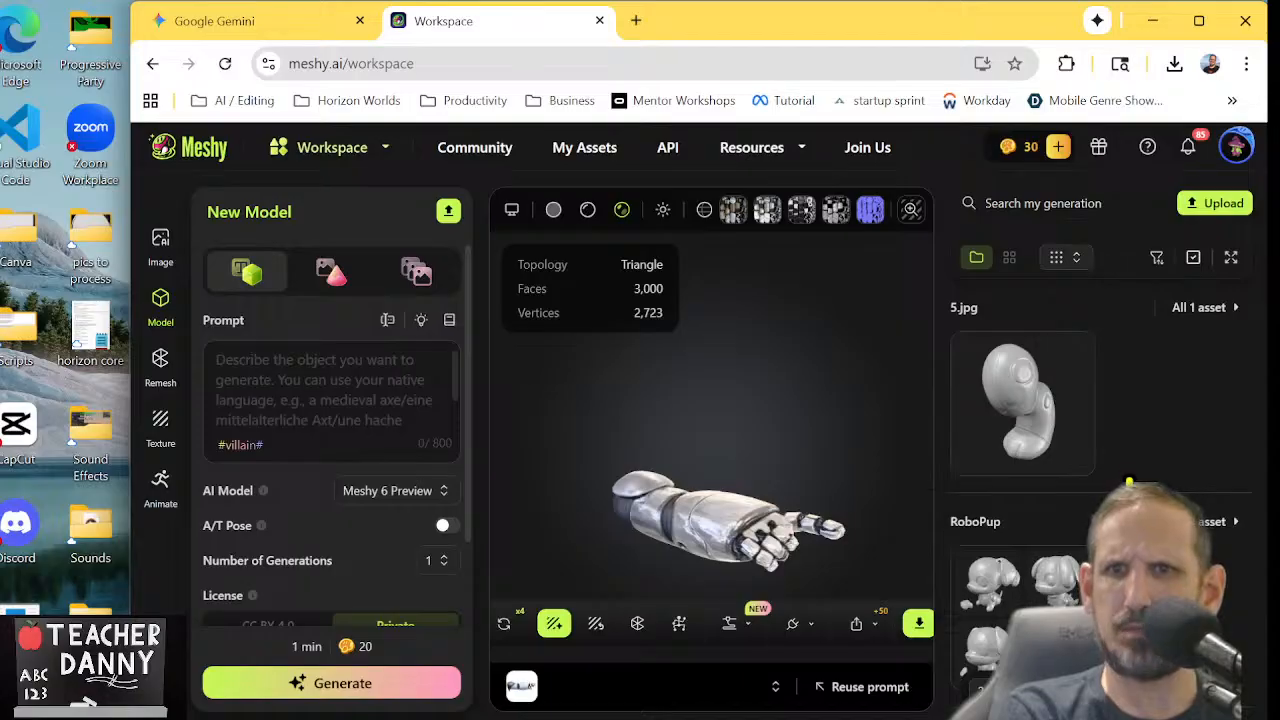
scroll(1128, 483, down, 10)
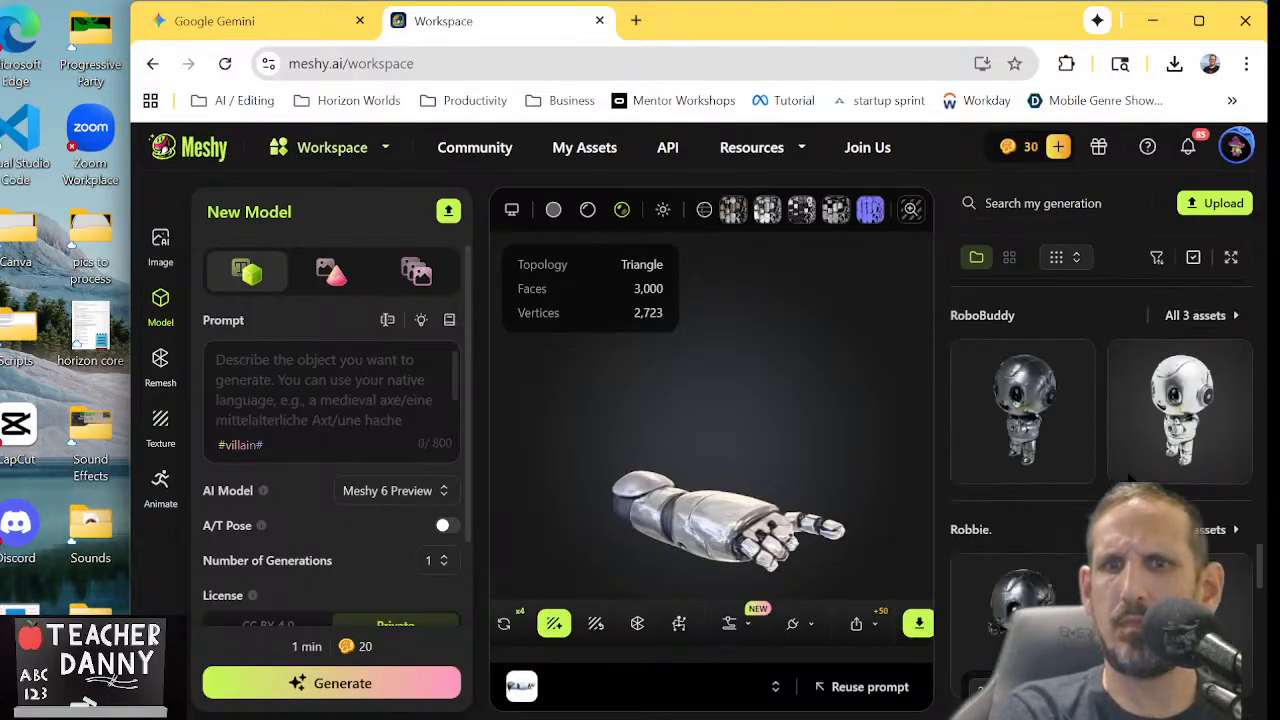
scroll(1130, 480, down, 5)
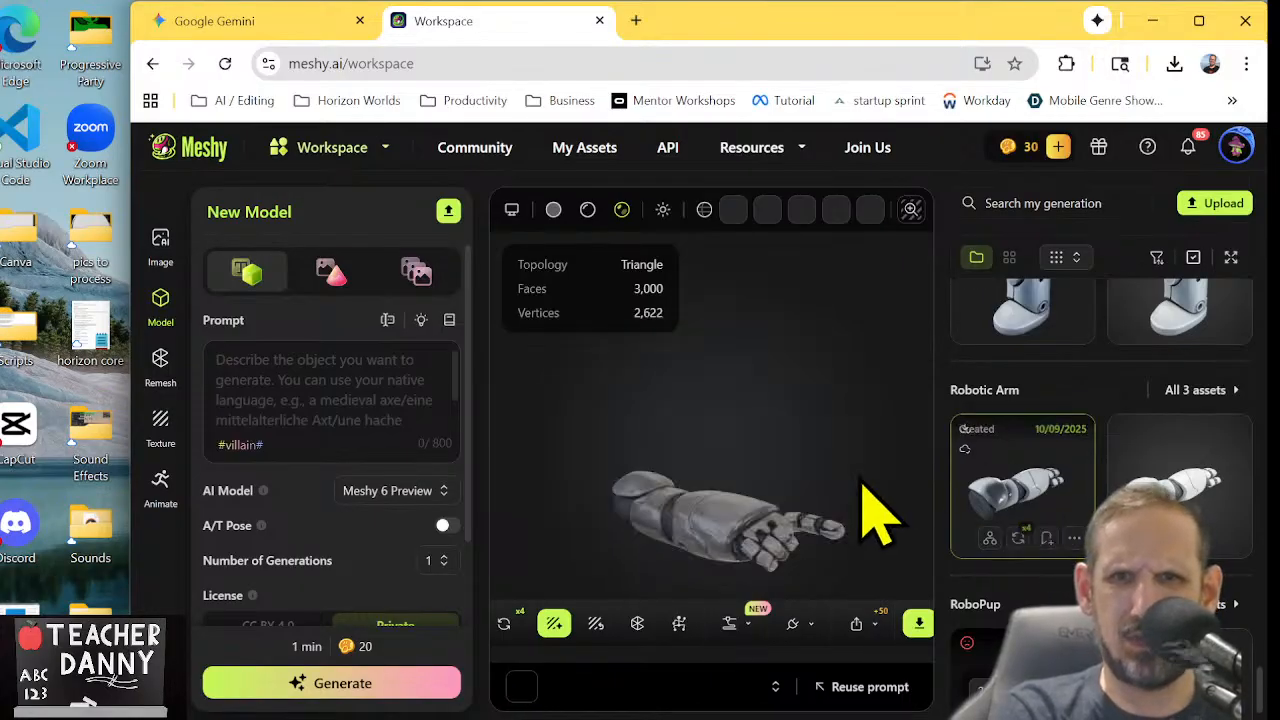
click(1022, 500)
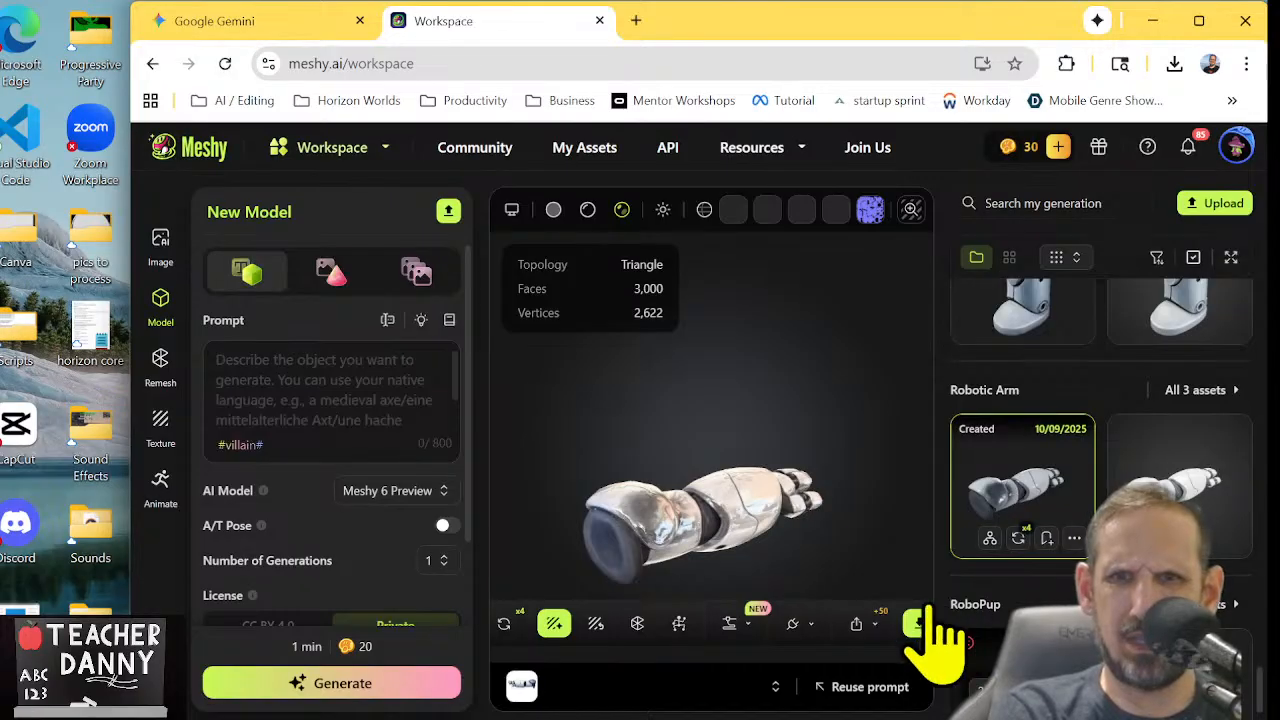
Download the textured Robotic Arm from the three-asset group as fbx, then rotate the model to view its other side
click(919, 624)
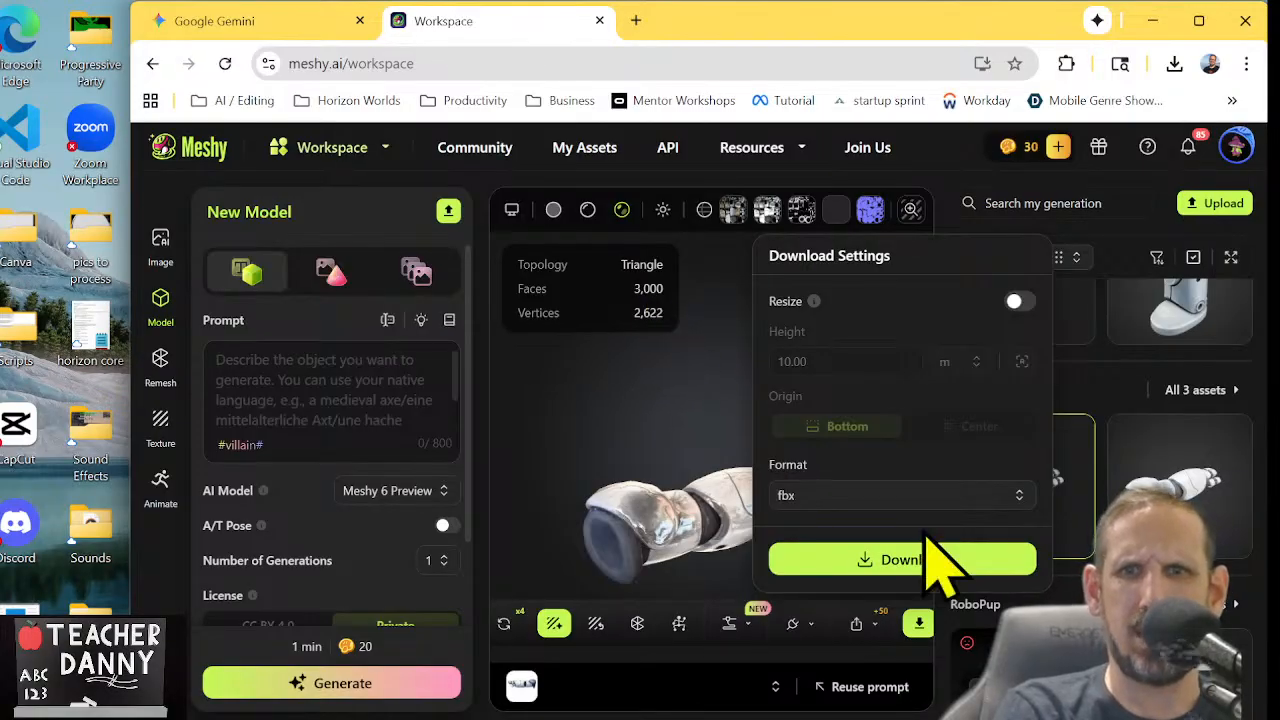
click(848, 566)
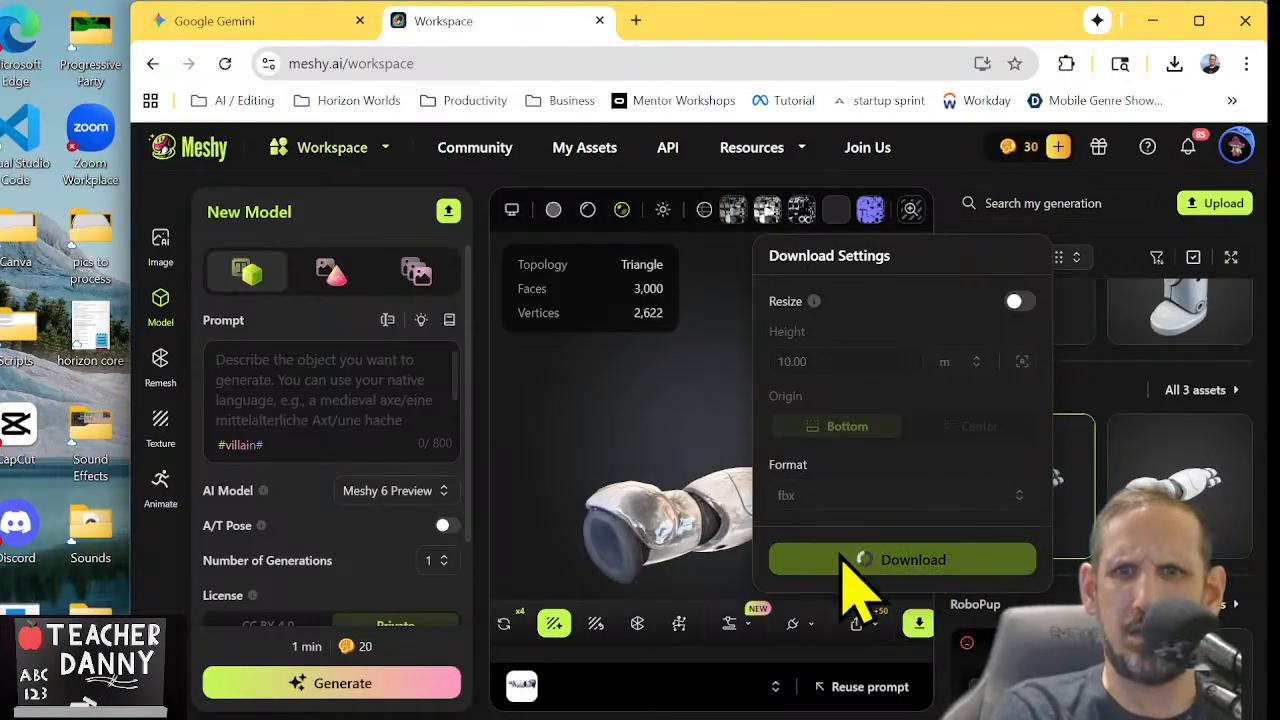
click(655, 440)
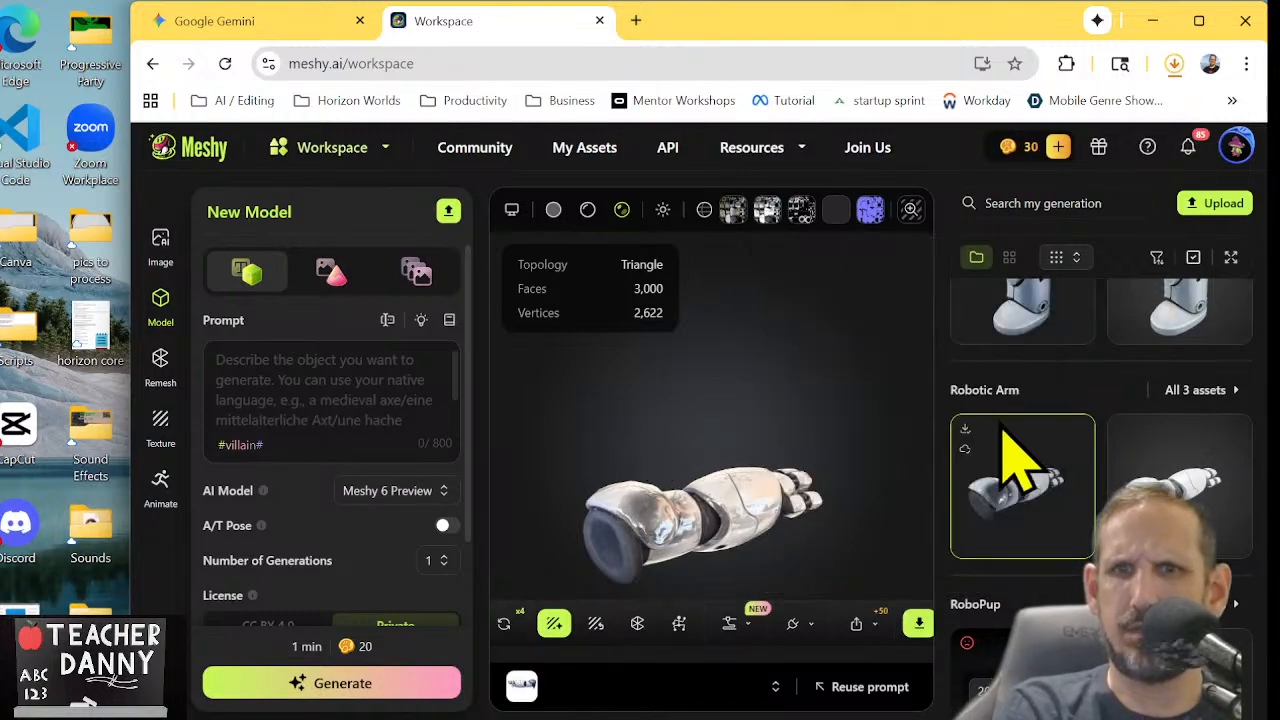
drag(723, 490, 819, 532)
Open the textured Robotic Right Leg model from the generations and download it in fbx format
scroll(1065, 485, up, 3)
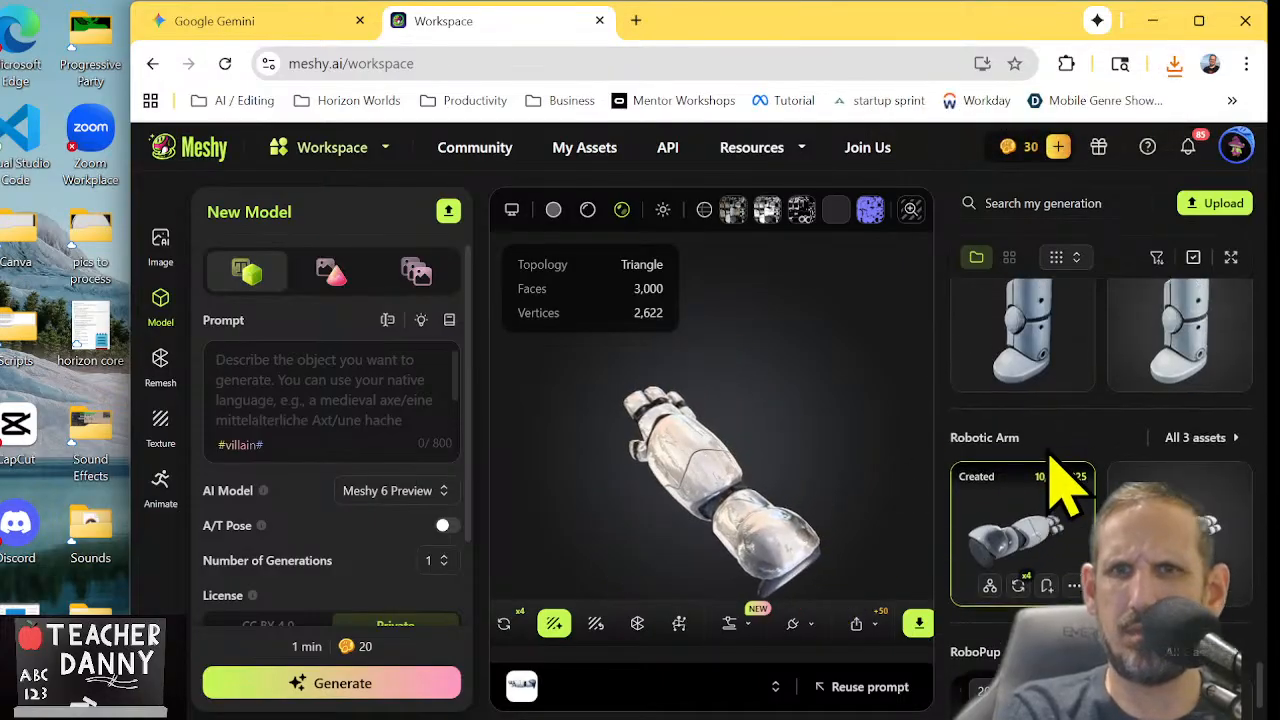
scroll(1050, 453, up, 2)
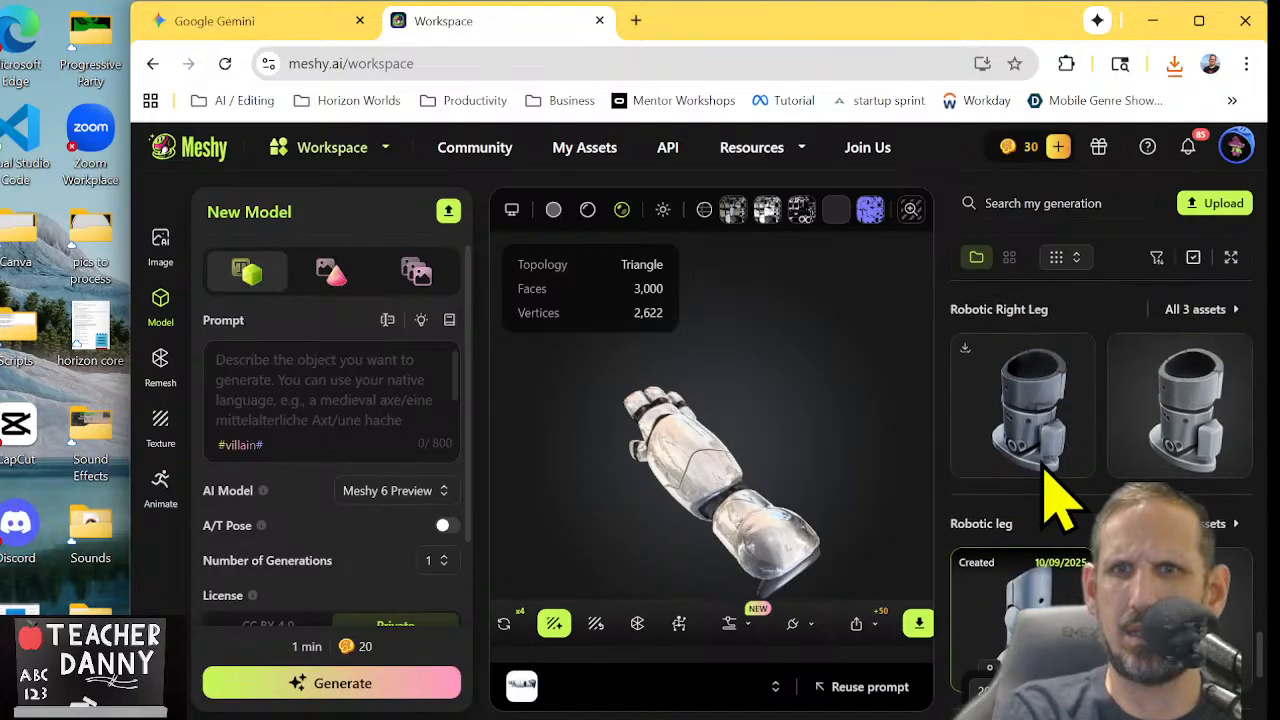
click(1040, 420)
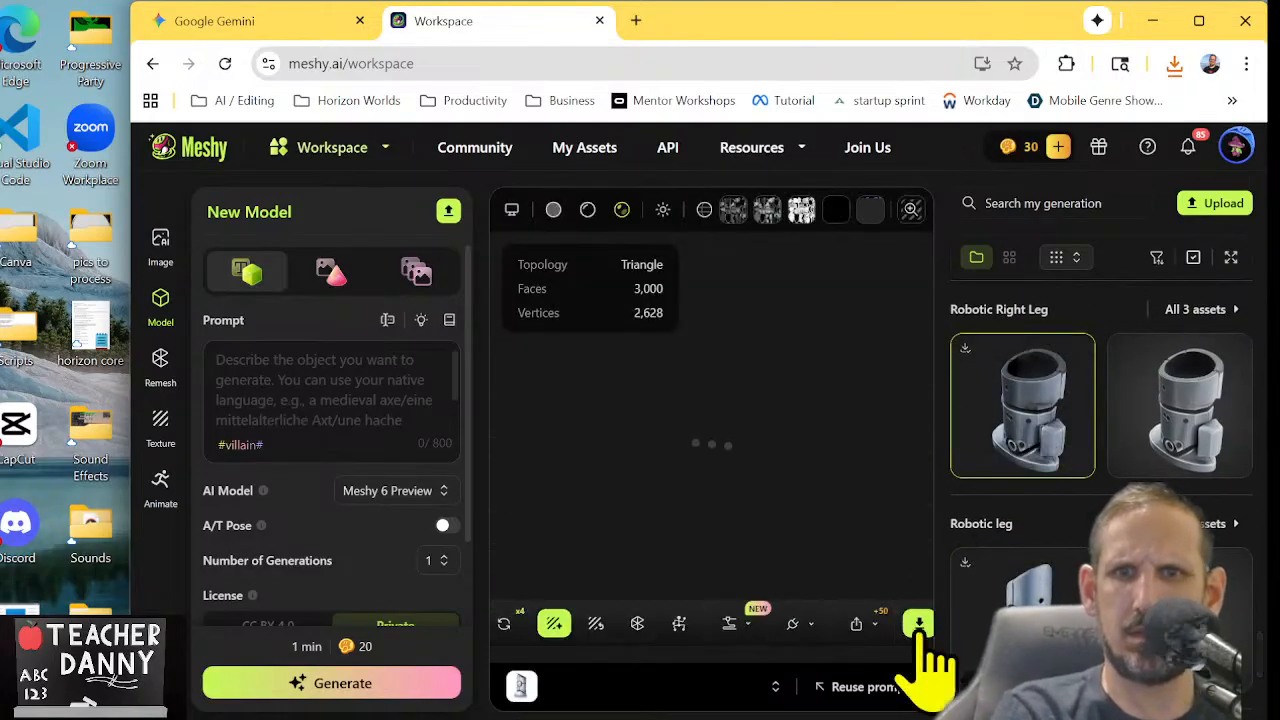
click(919, 626)
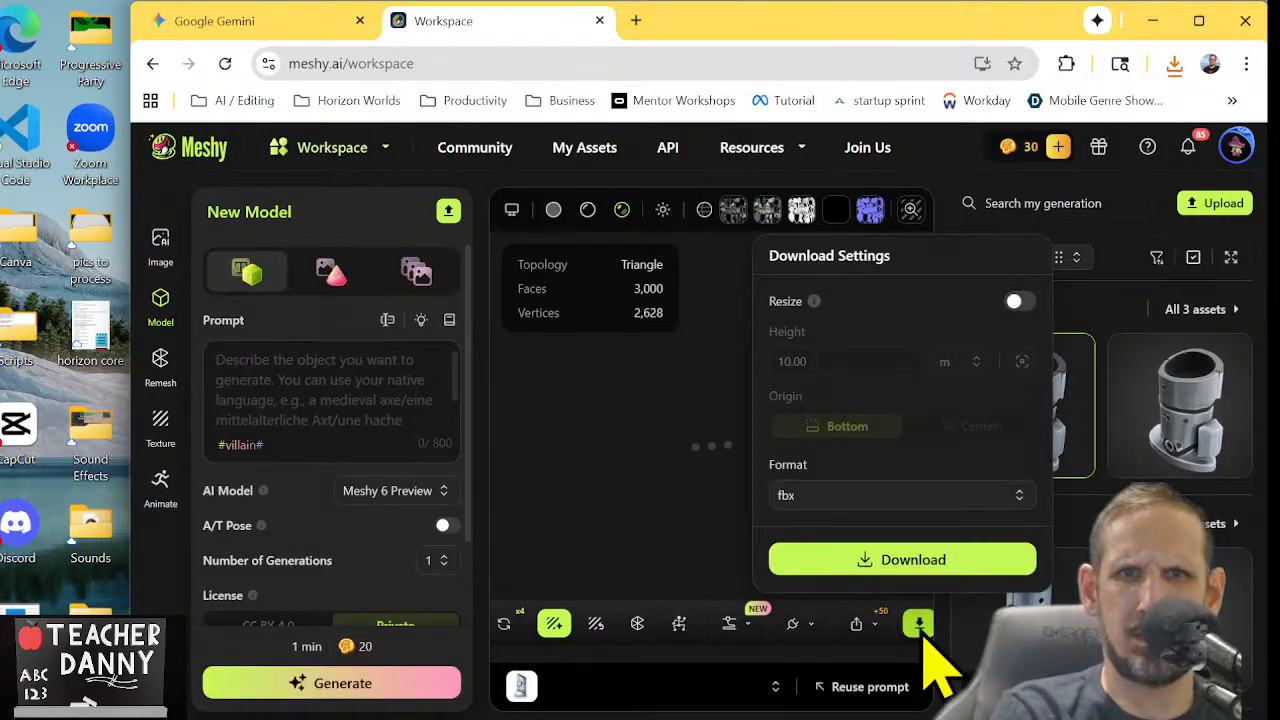
click(910, 562)
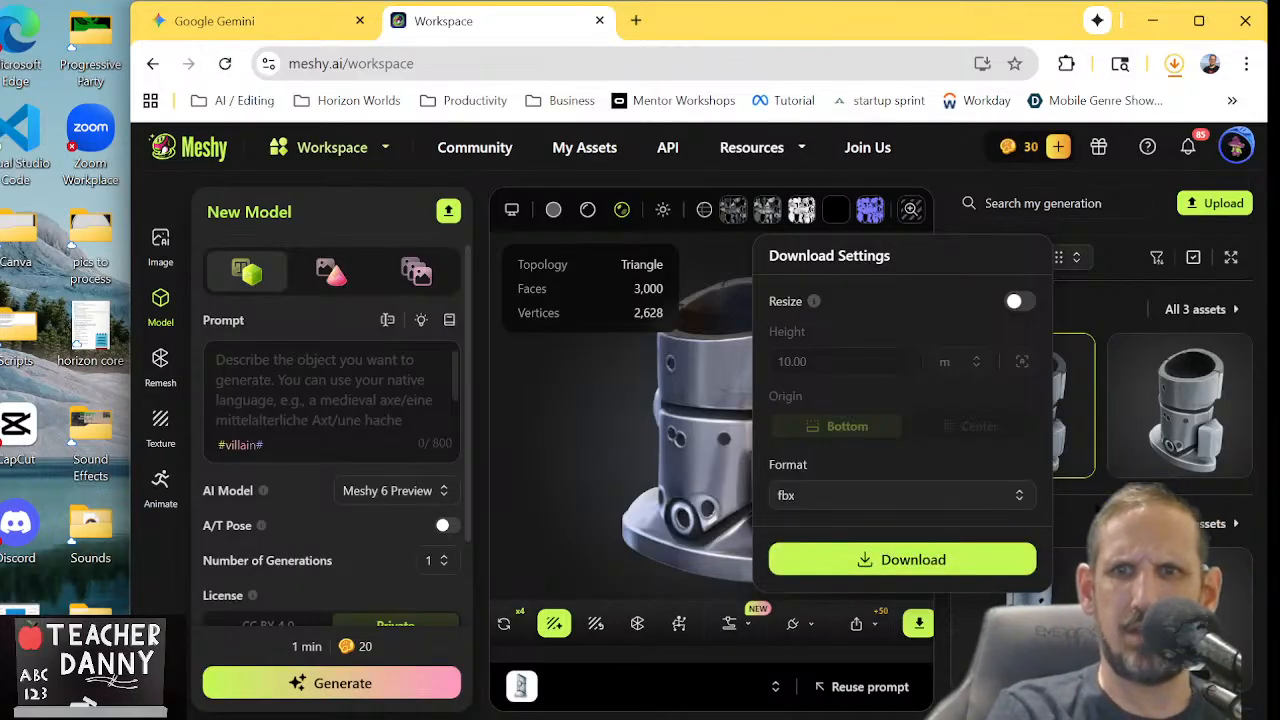
Find the textured Robotic Arm with the pointing finger in the four-asset group and download it in fbx format
scroll(1100, 410, down, 15)
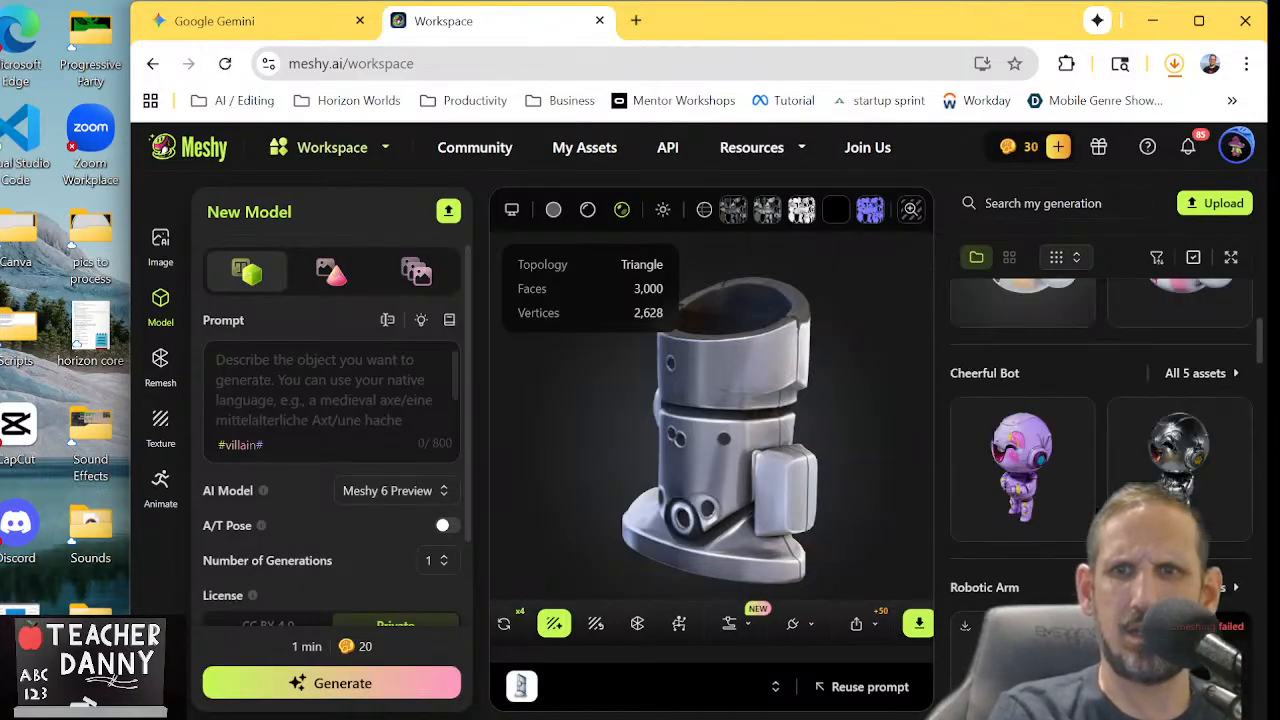
scroll(1100, 410, up, 4)
scroll(1100, 410, down, 6)
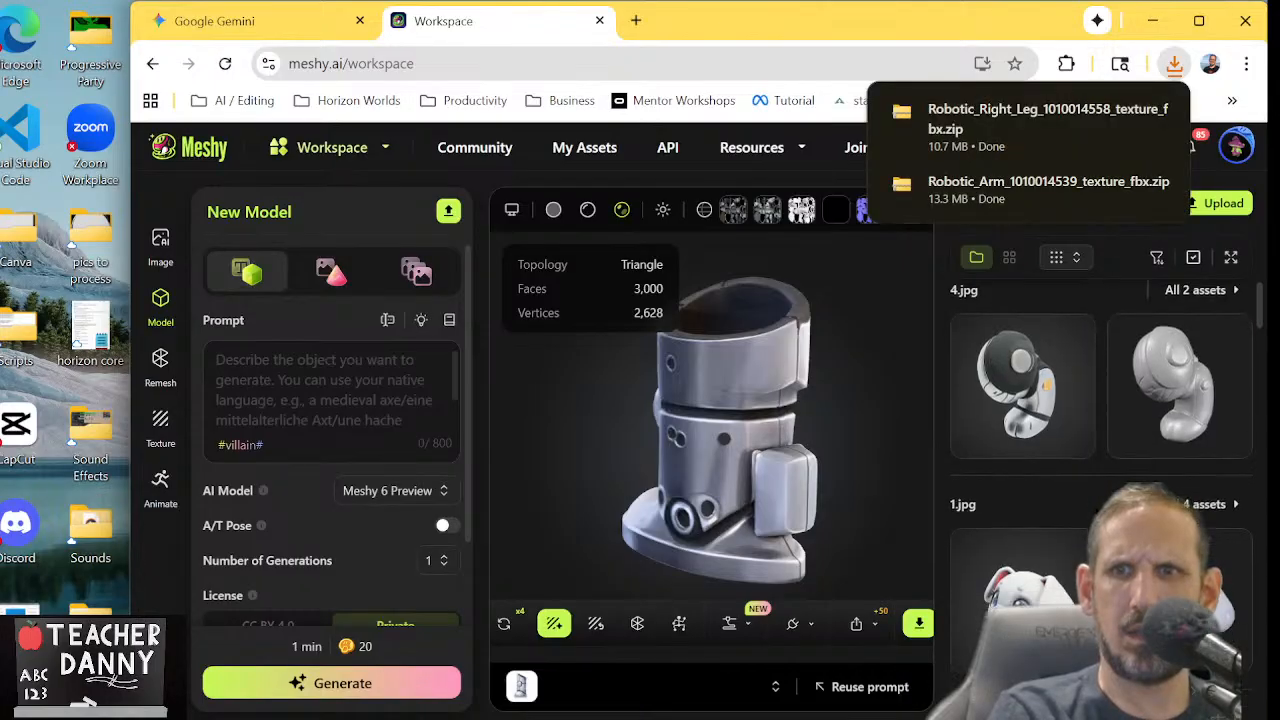
scroll(1100, 410, down, 1)
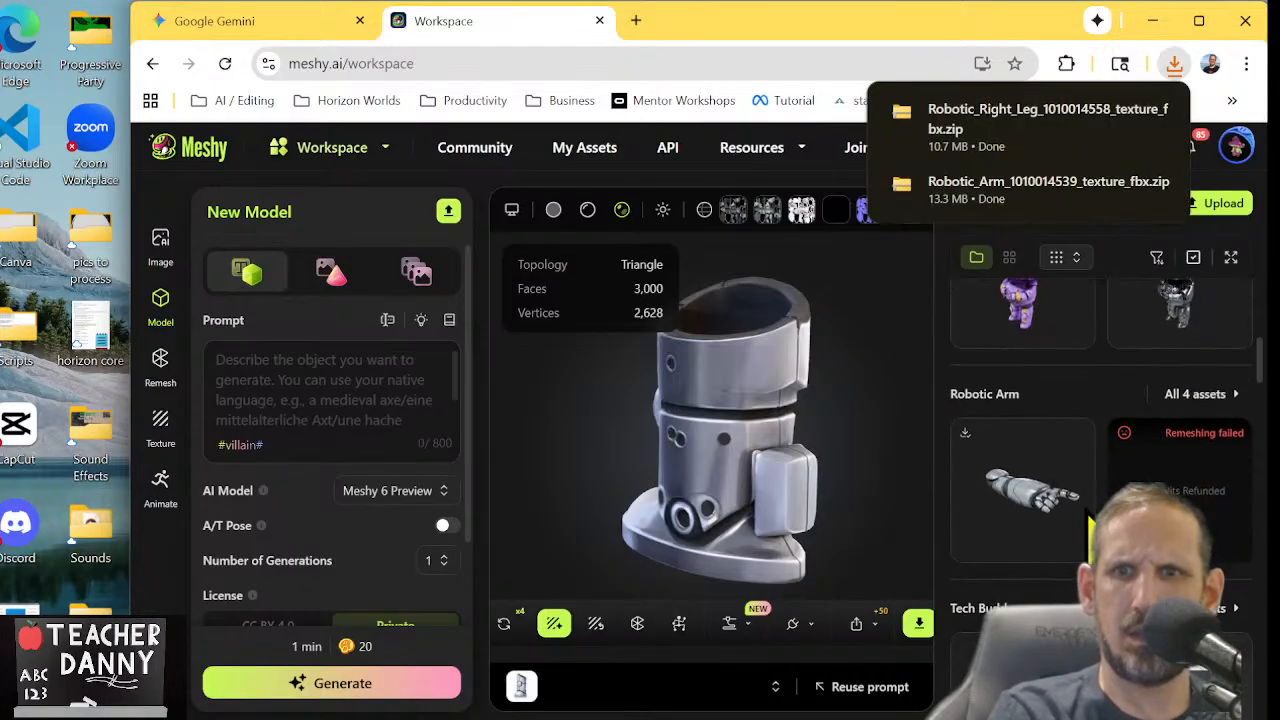
click(1043, 482)
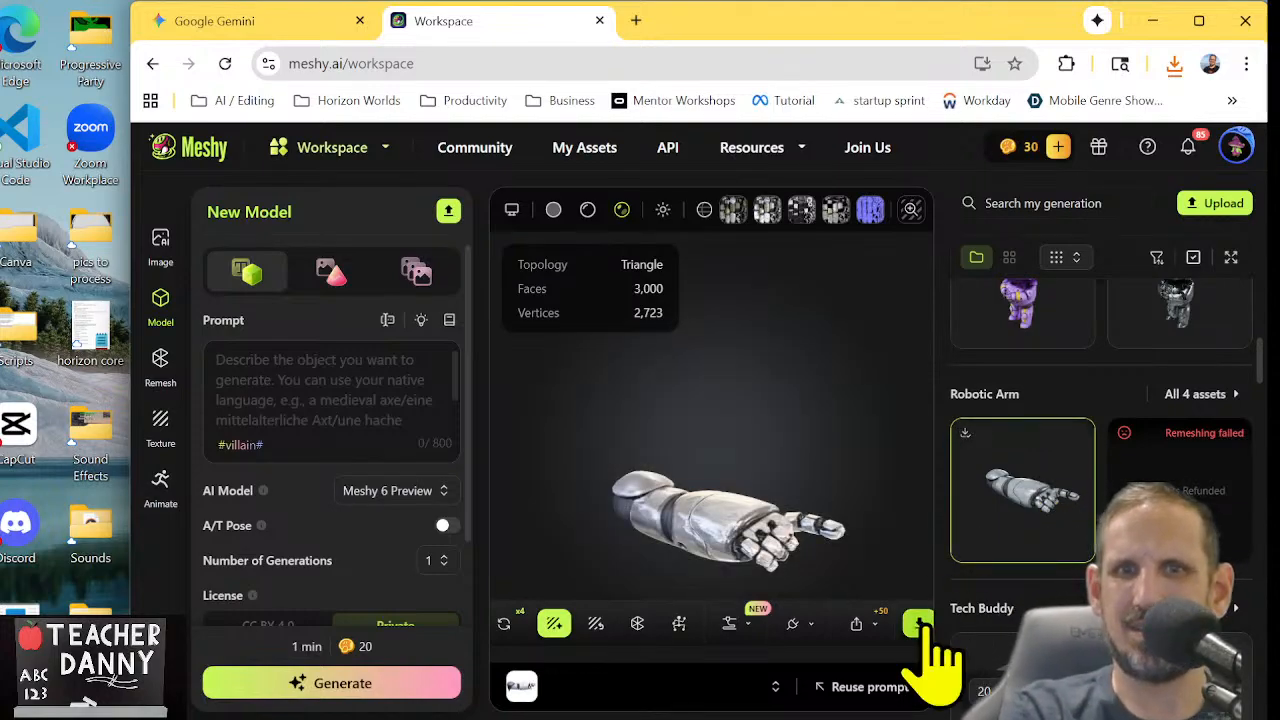
click(919, 625)
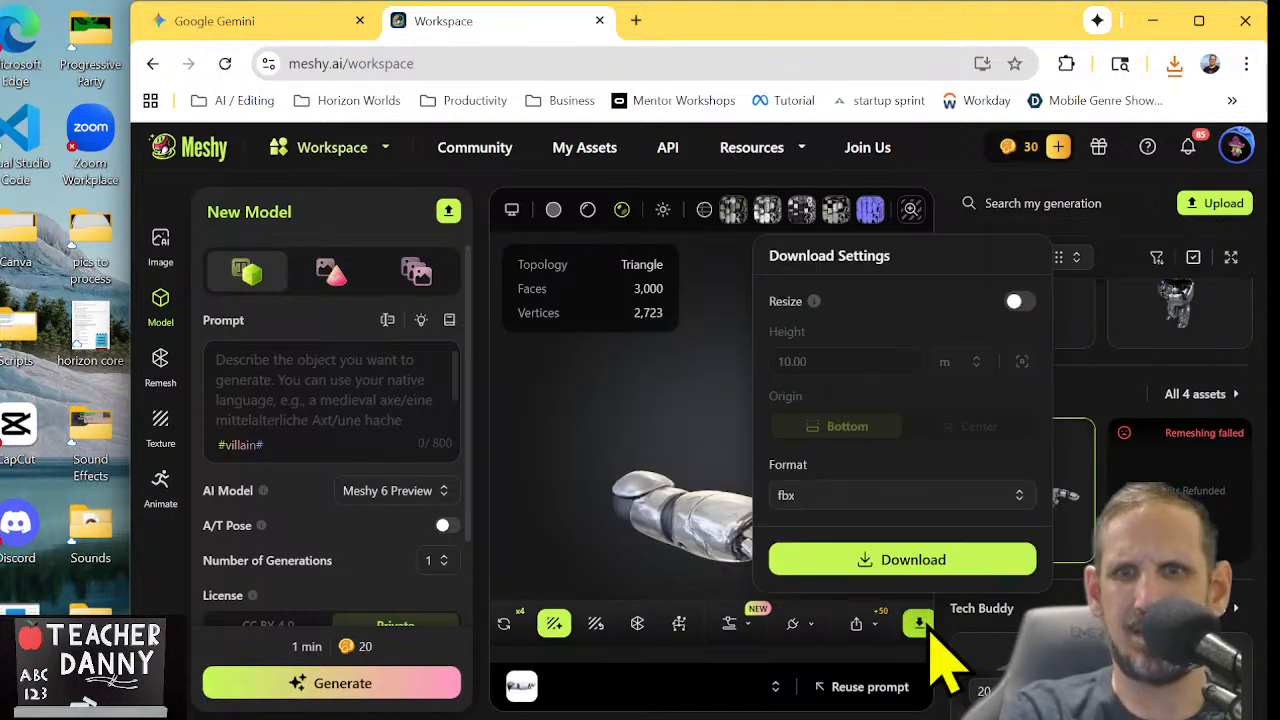
click(930, 566)
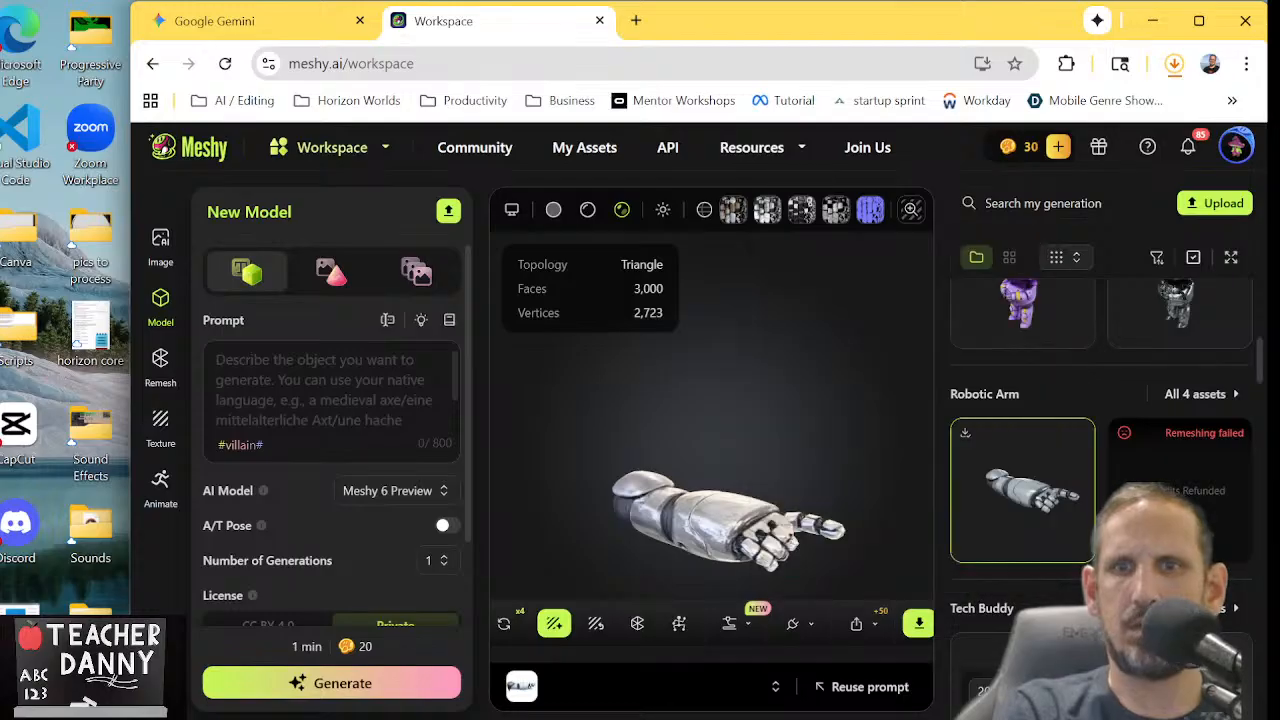
Find the textured Robotic leg model created 10/09/2025 and download it in fbx format
scroll(1100, 430, down, 8)
scroll(1100, 430, down, 10)
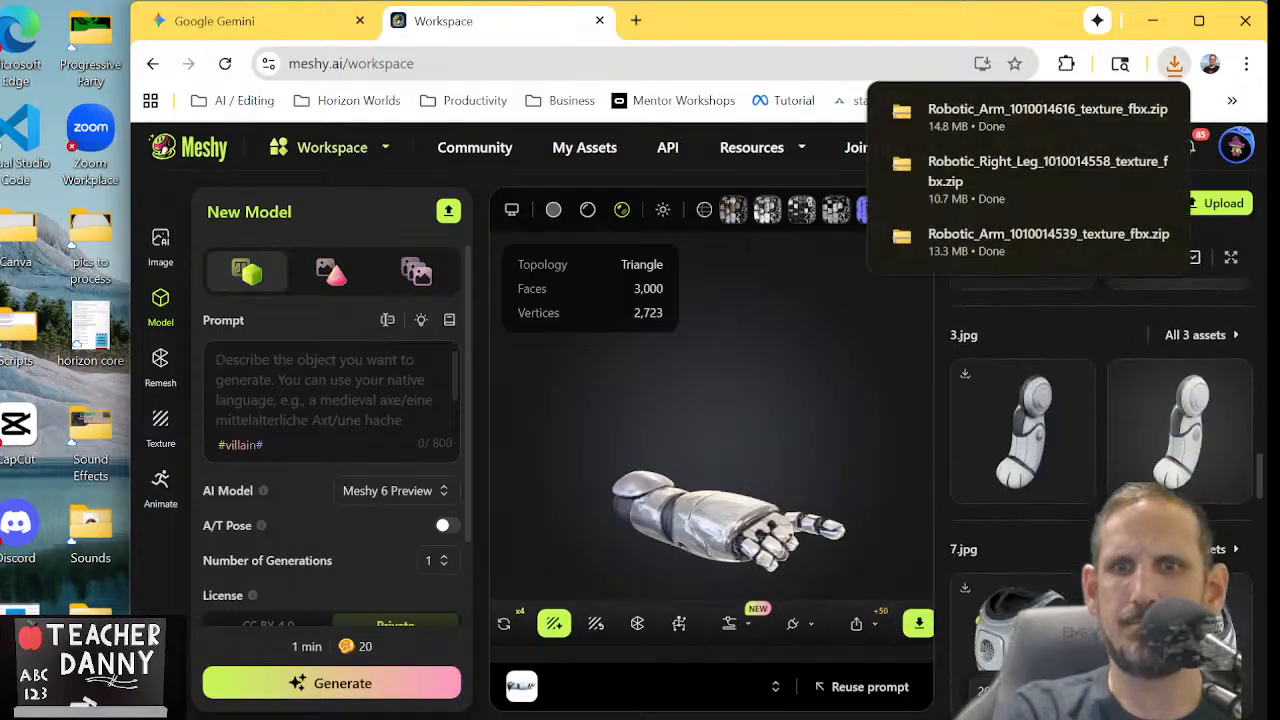
scroll(1078, 520, down, 10)
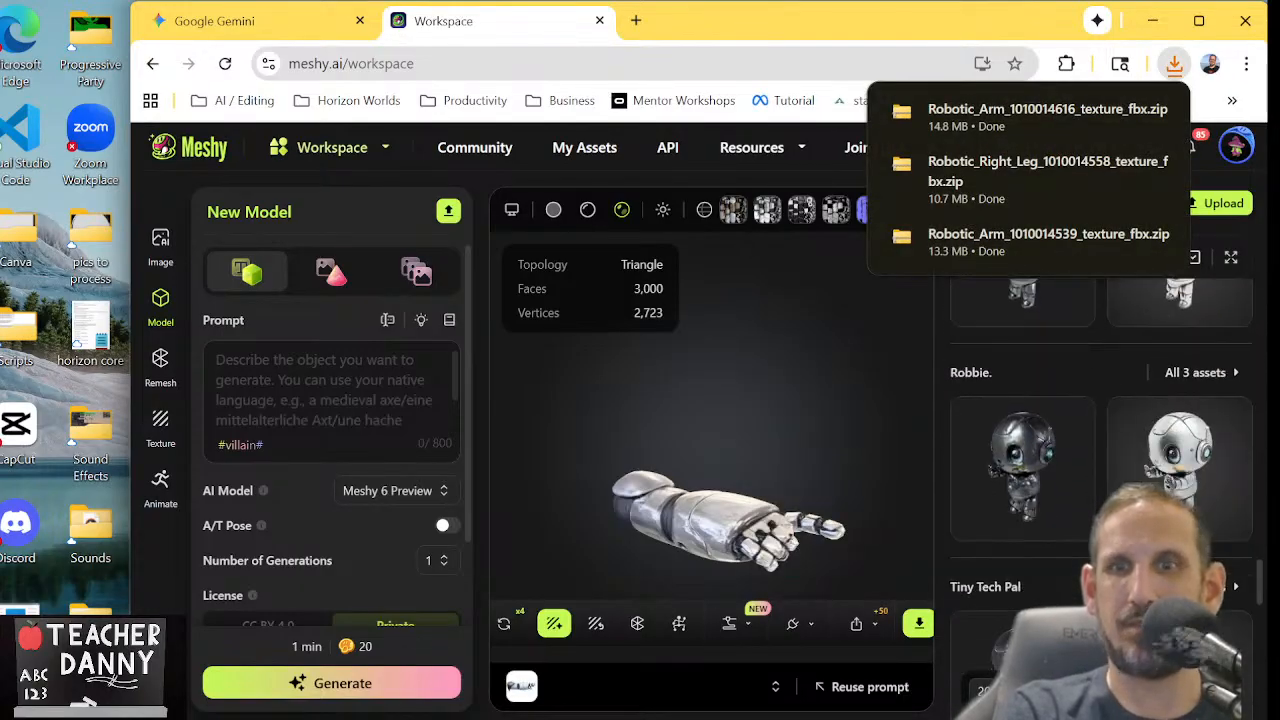
scroll(1078, 520, down, 3)
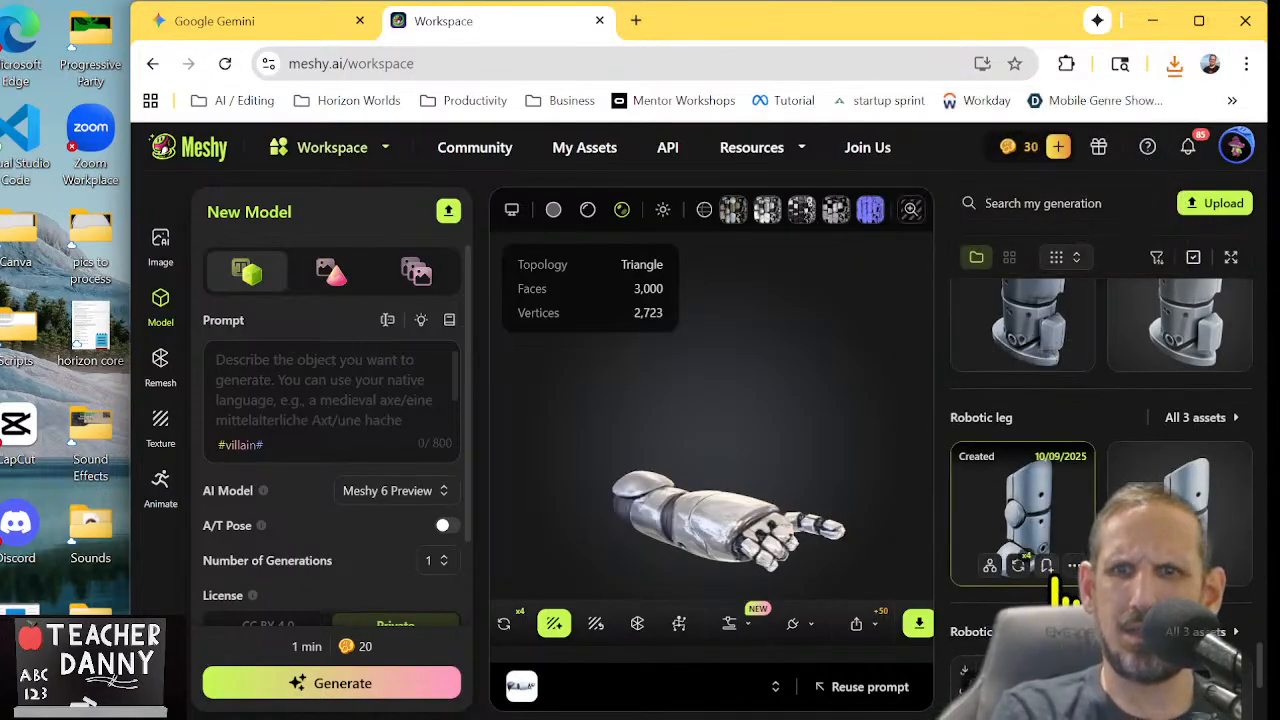
click(1065, 528)
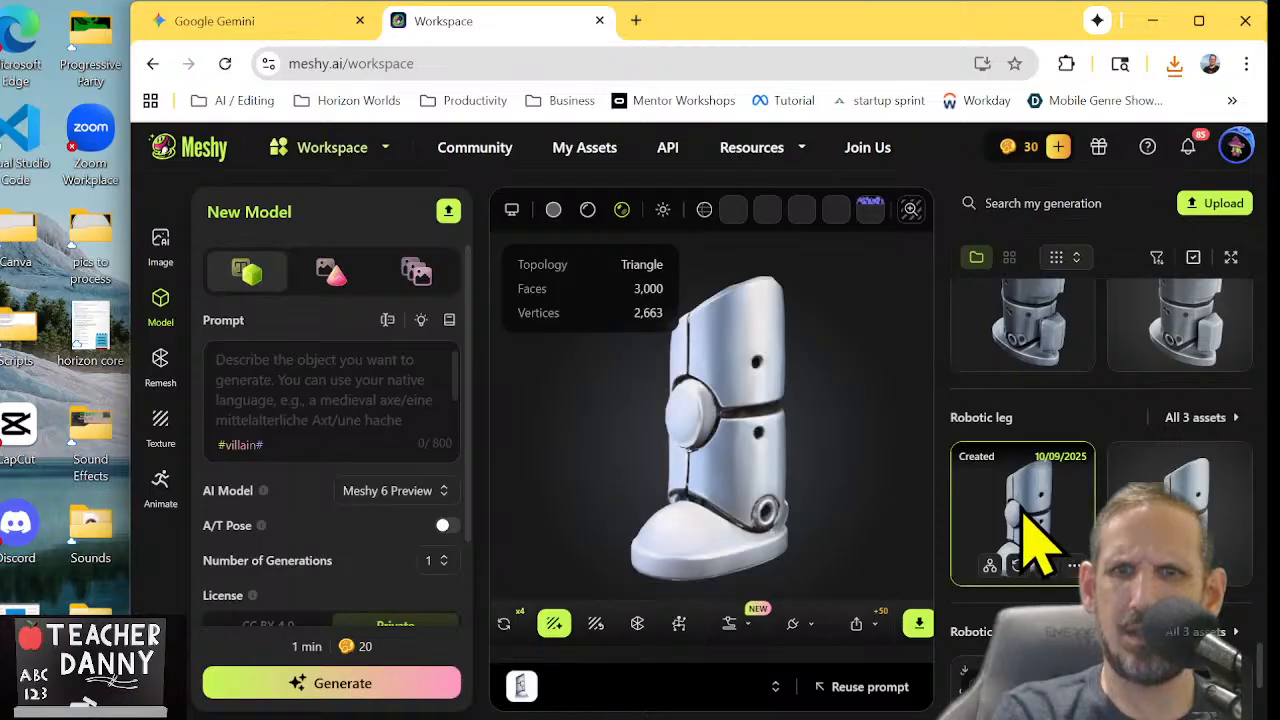
click(916, 624)
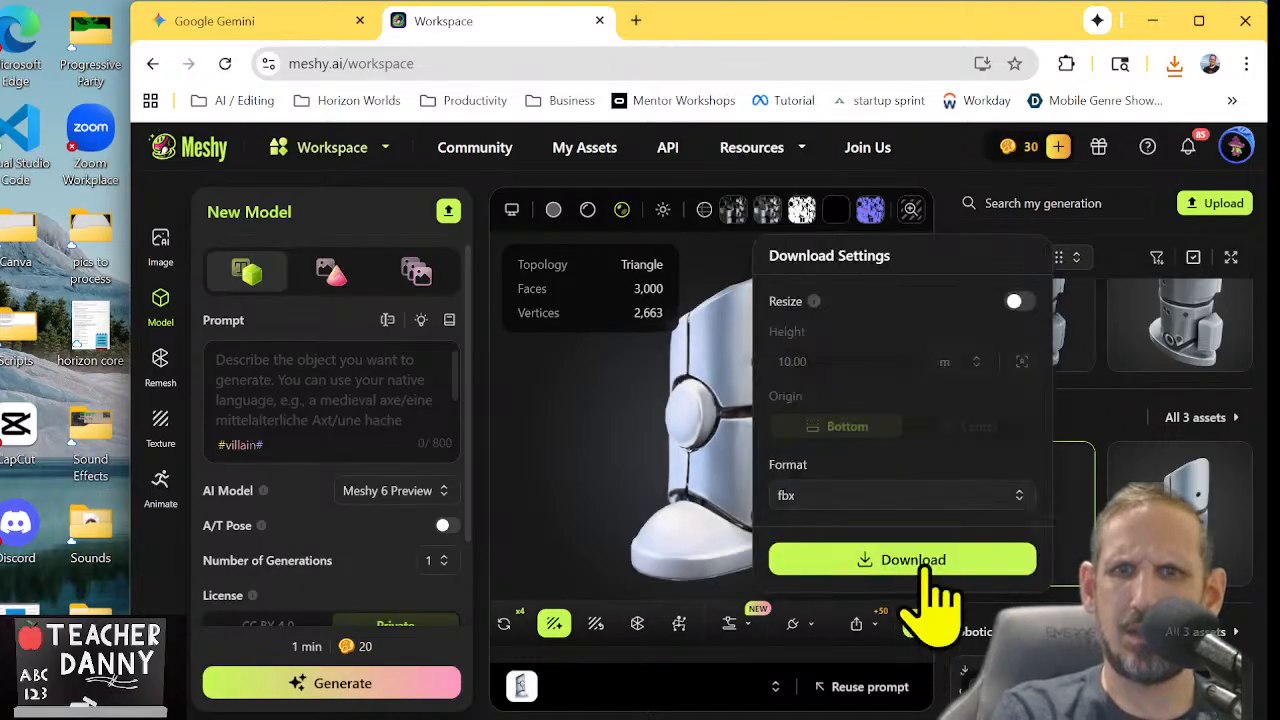
click(891, 563)
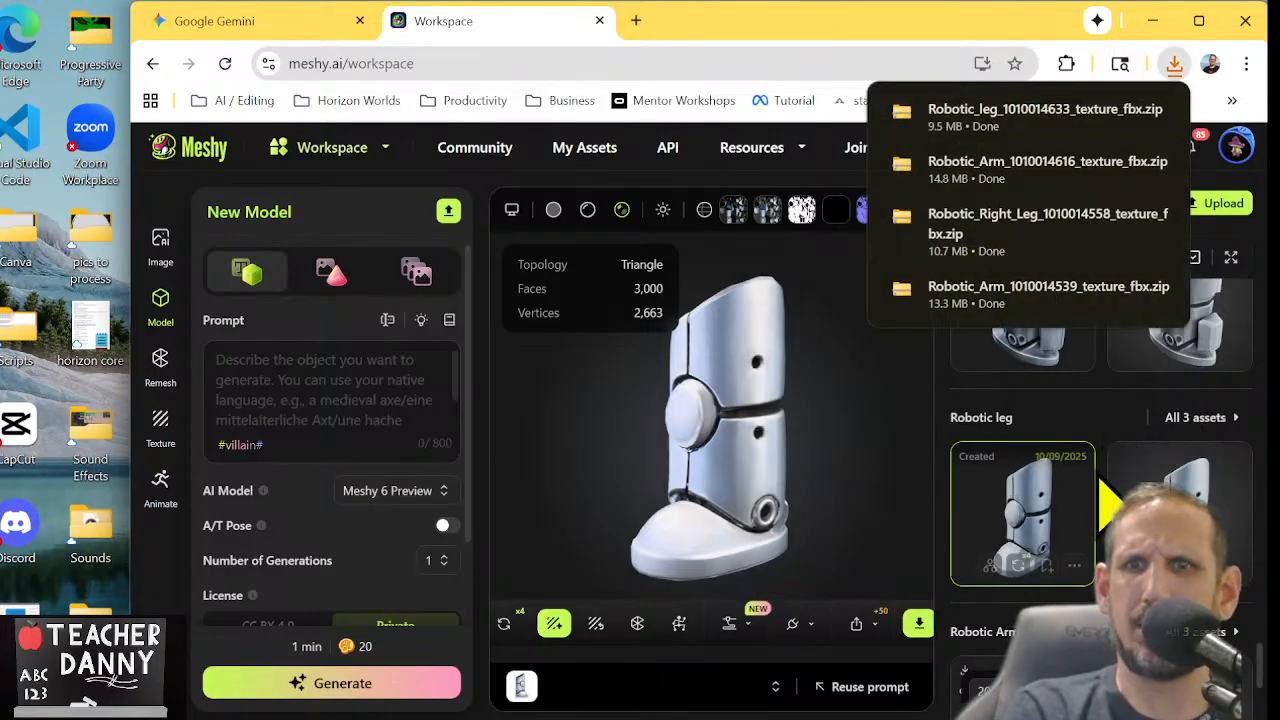
Open the textured robot torso from the 7.jpg group, rotate it to check its front, and download it in fbx format
scroll(1100, 480, down, 8)
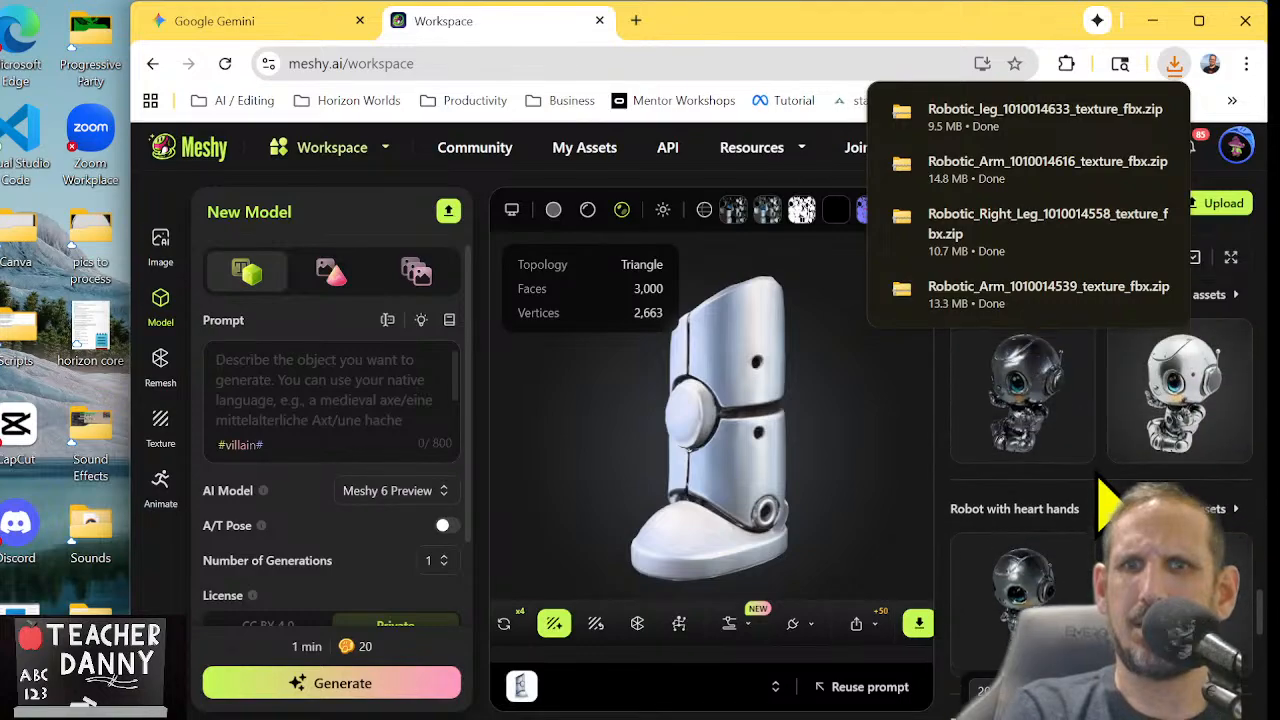
scroll(1108, 505, down, 10)
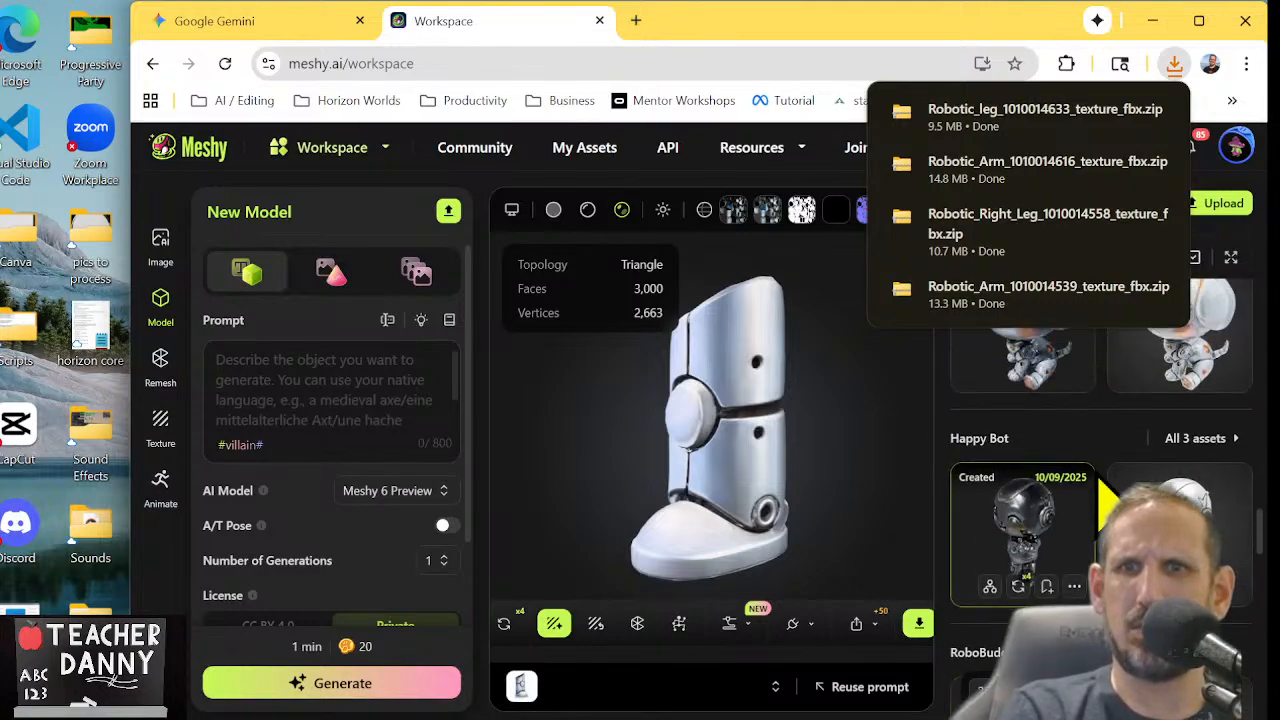
scroll(1104, 490, down, 4)
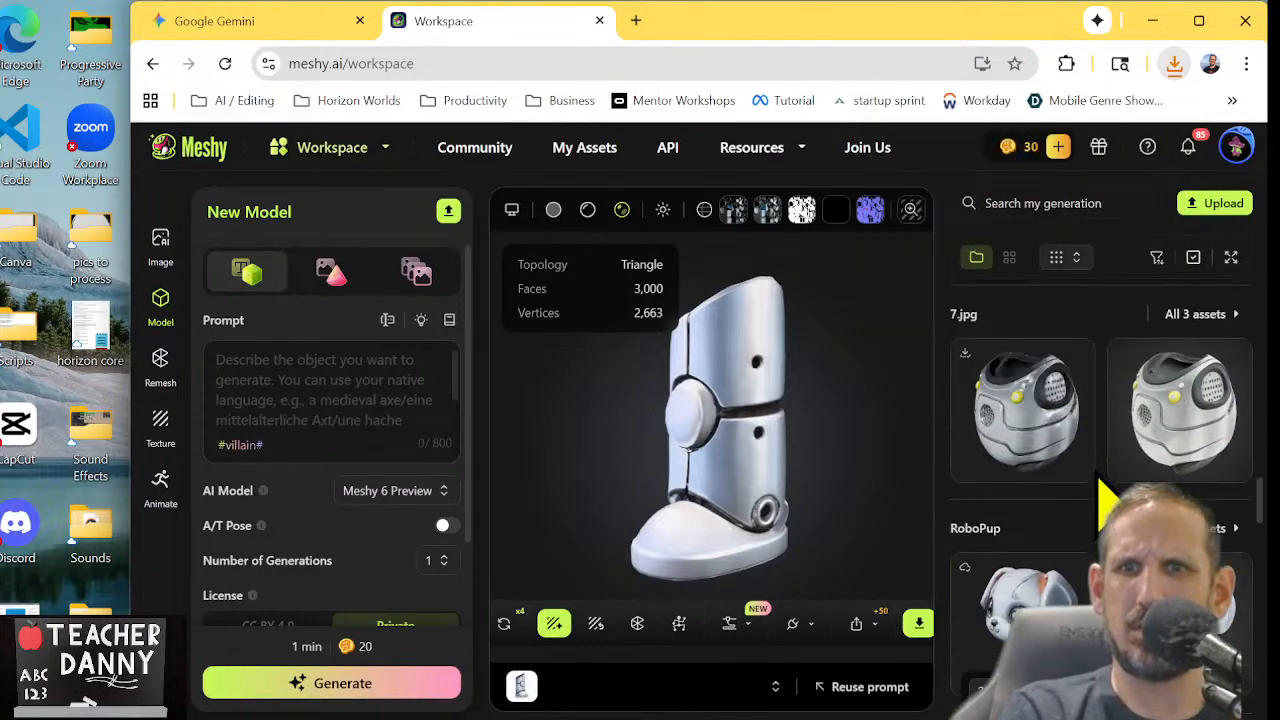
click(1047, 462)
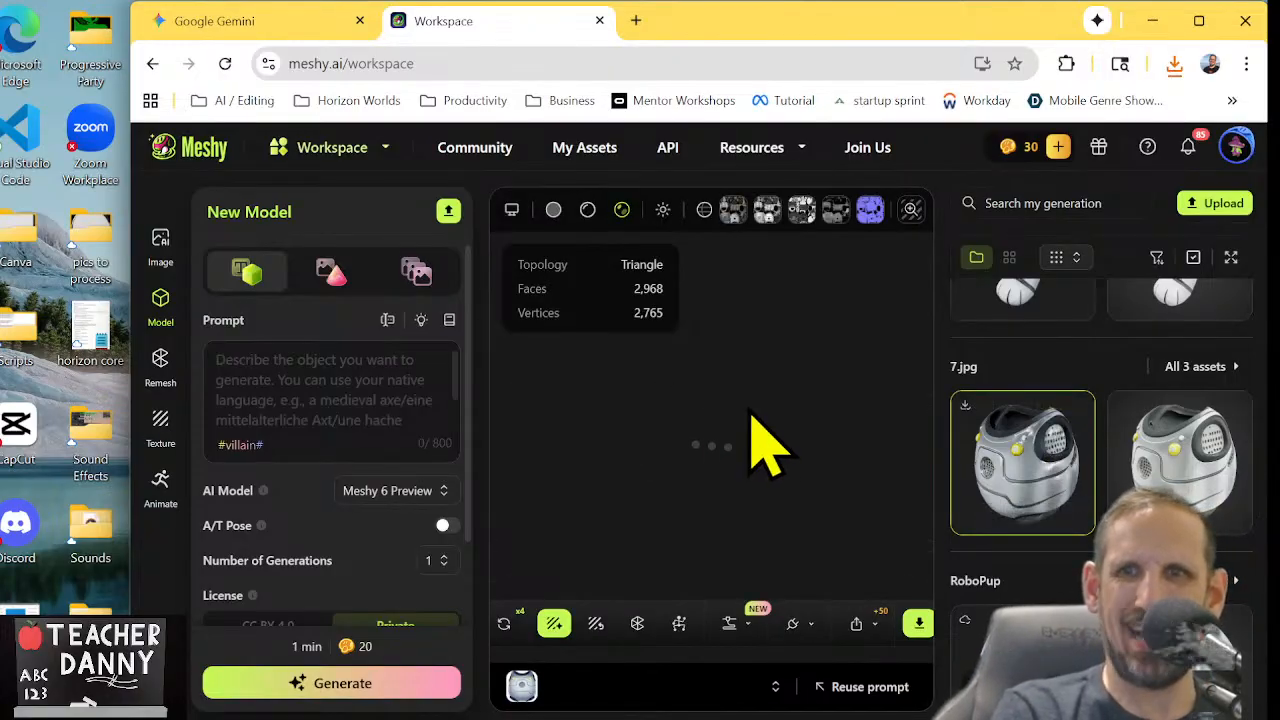
drag(760, 440, 800, 355)
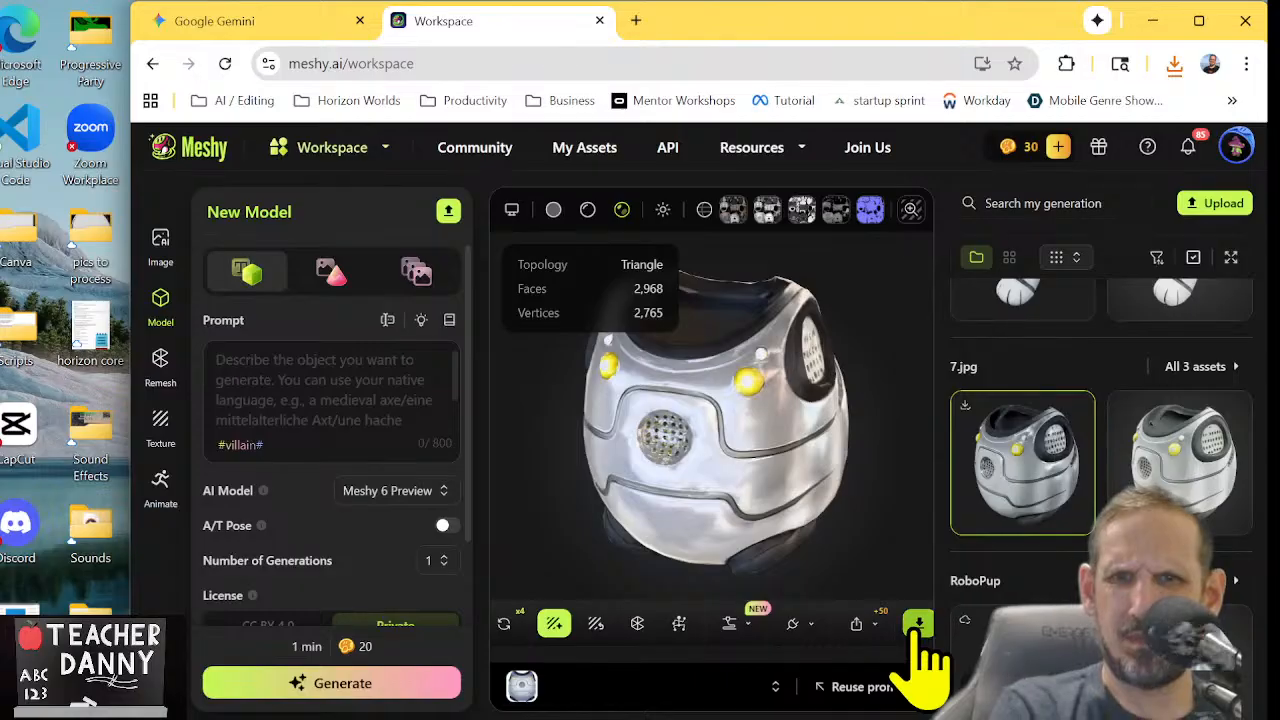
click(918, 625)
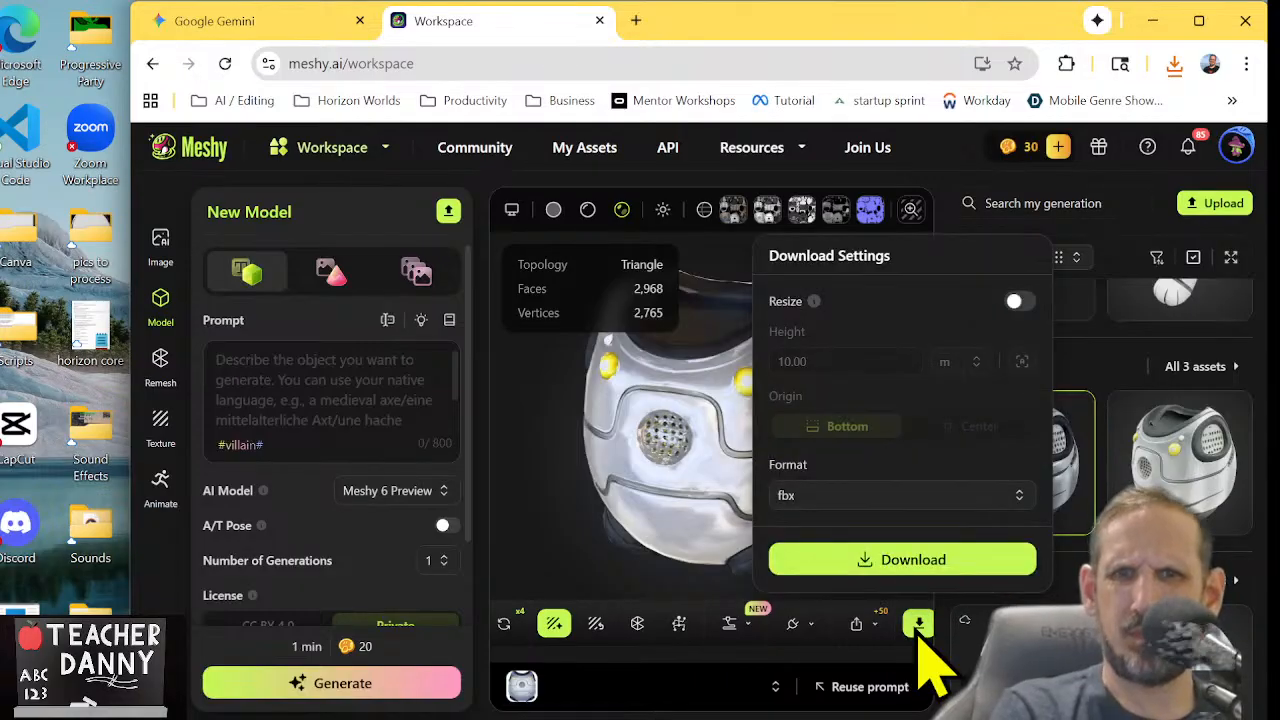
click(860, 562)
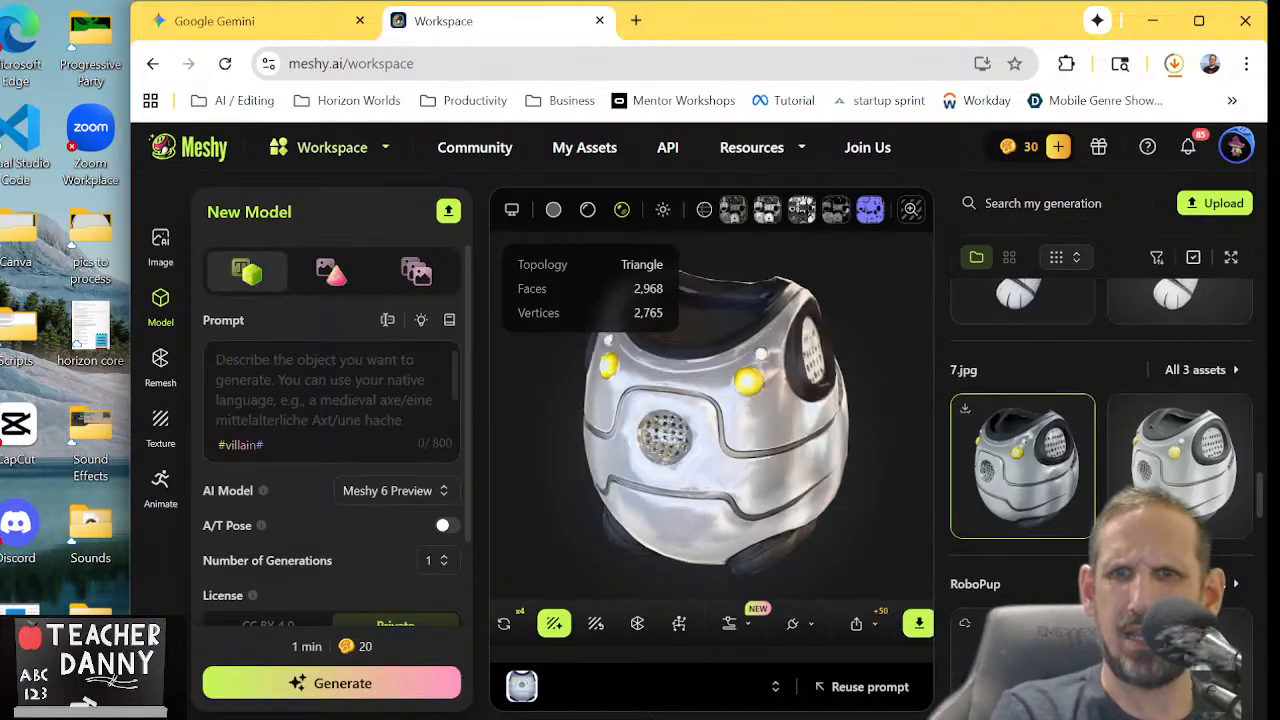
Find the dark textured robot head in the Tech Buddy group and download it in fbx format
scroll(1100, 470, up, 8)
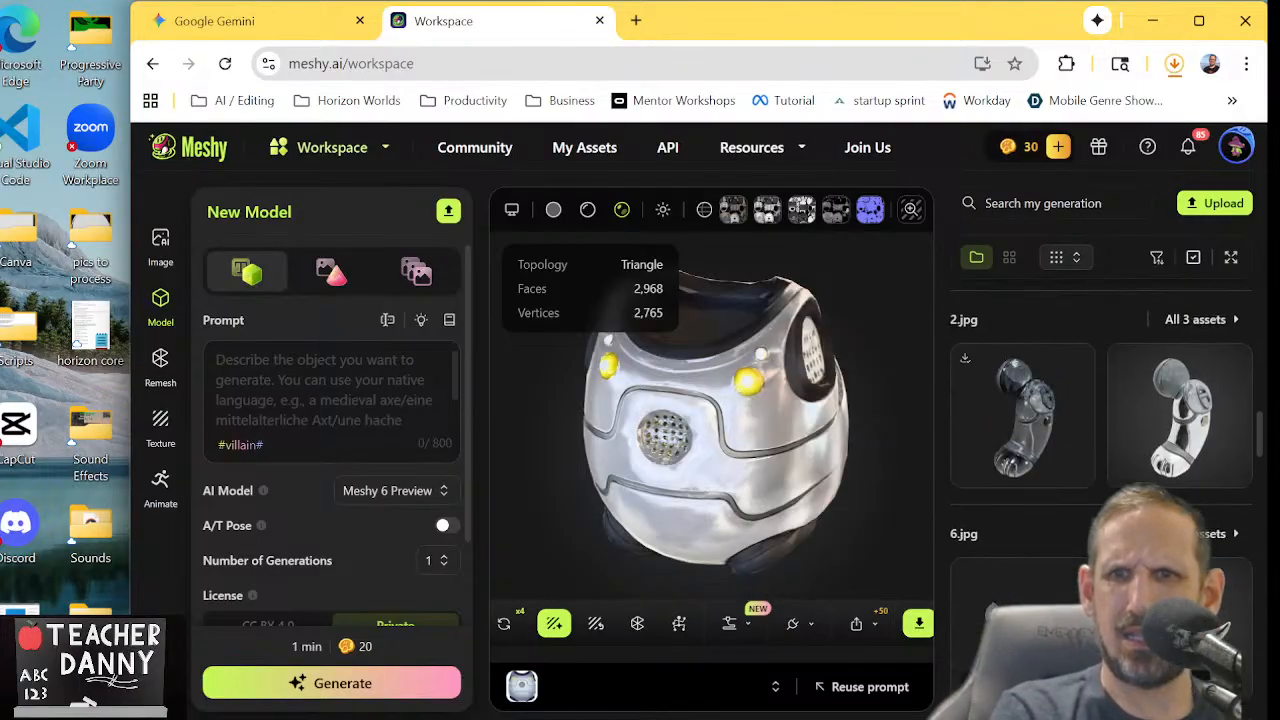
scroll(1100, 470, up, 6)
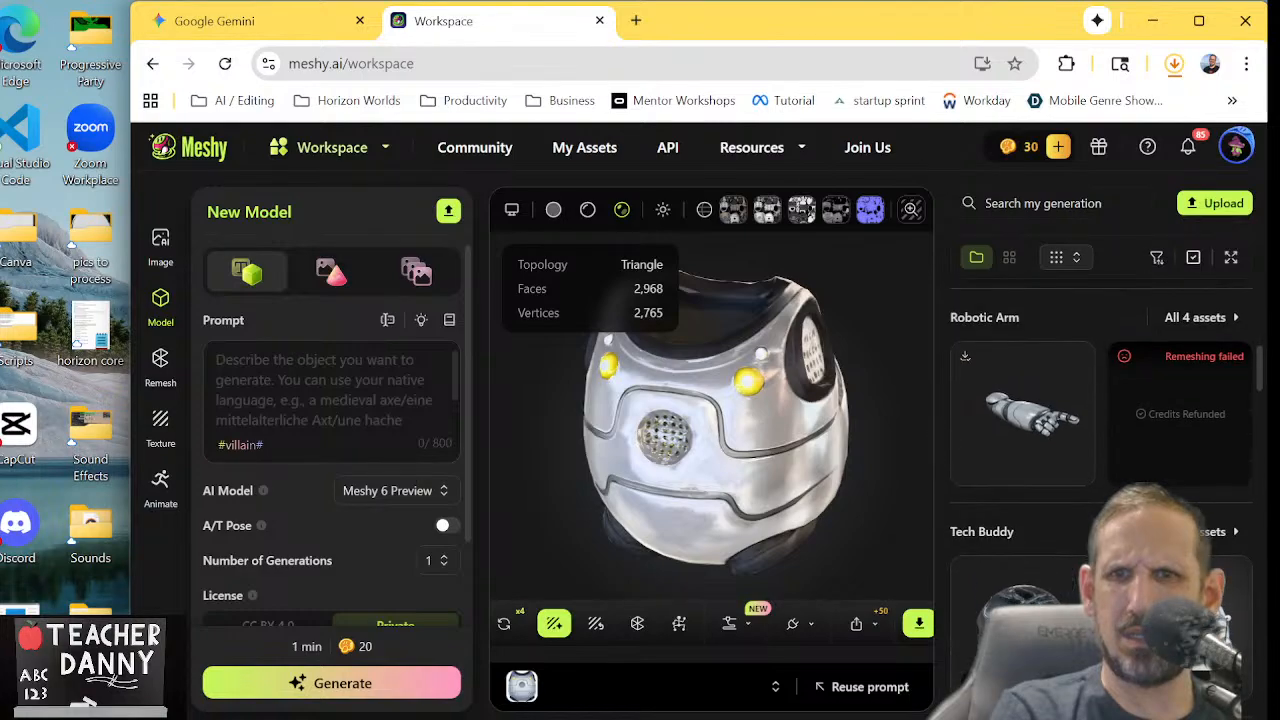
scroll(1043, 487, down, 2)
click(1043, 487)
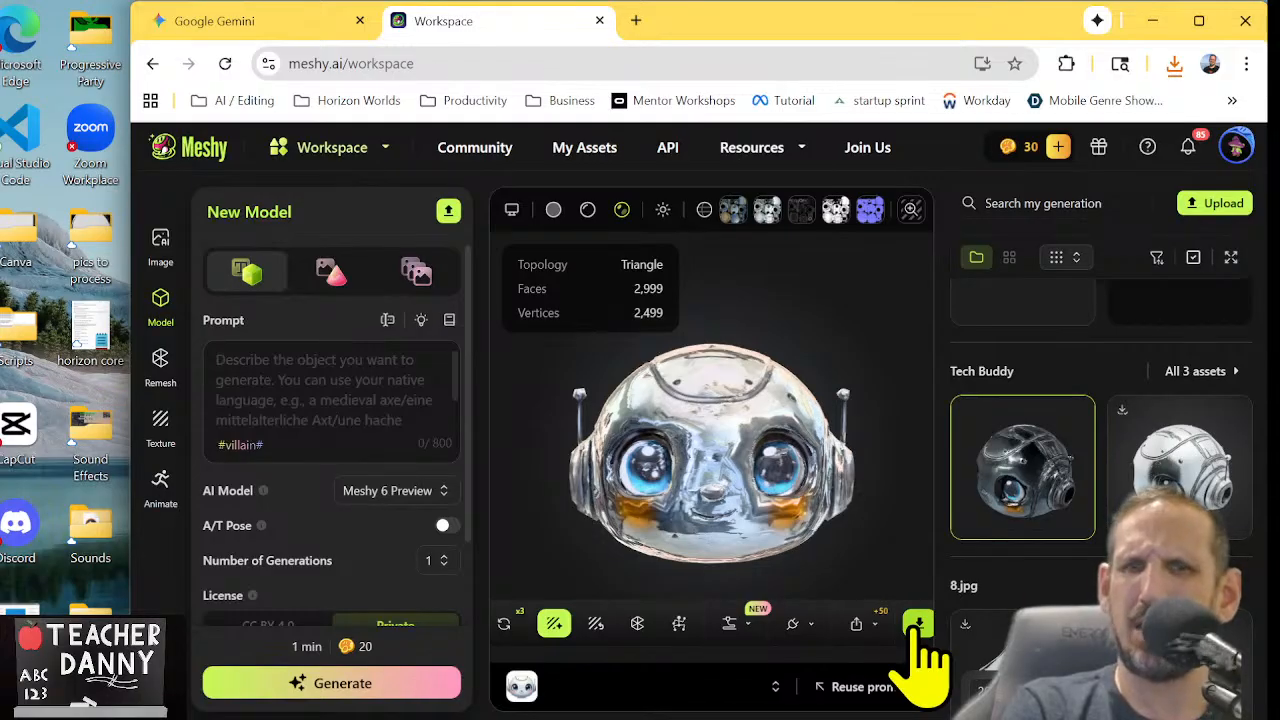
click(918, 626)
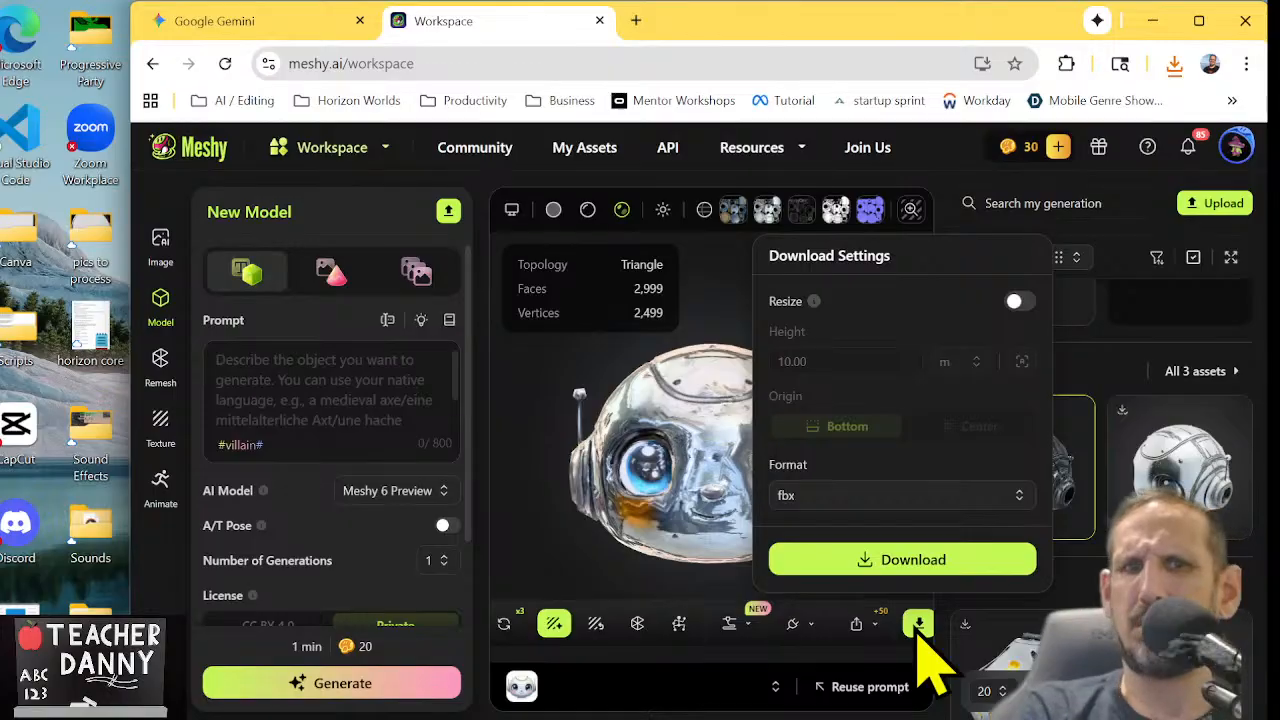
click(912, 568)
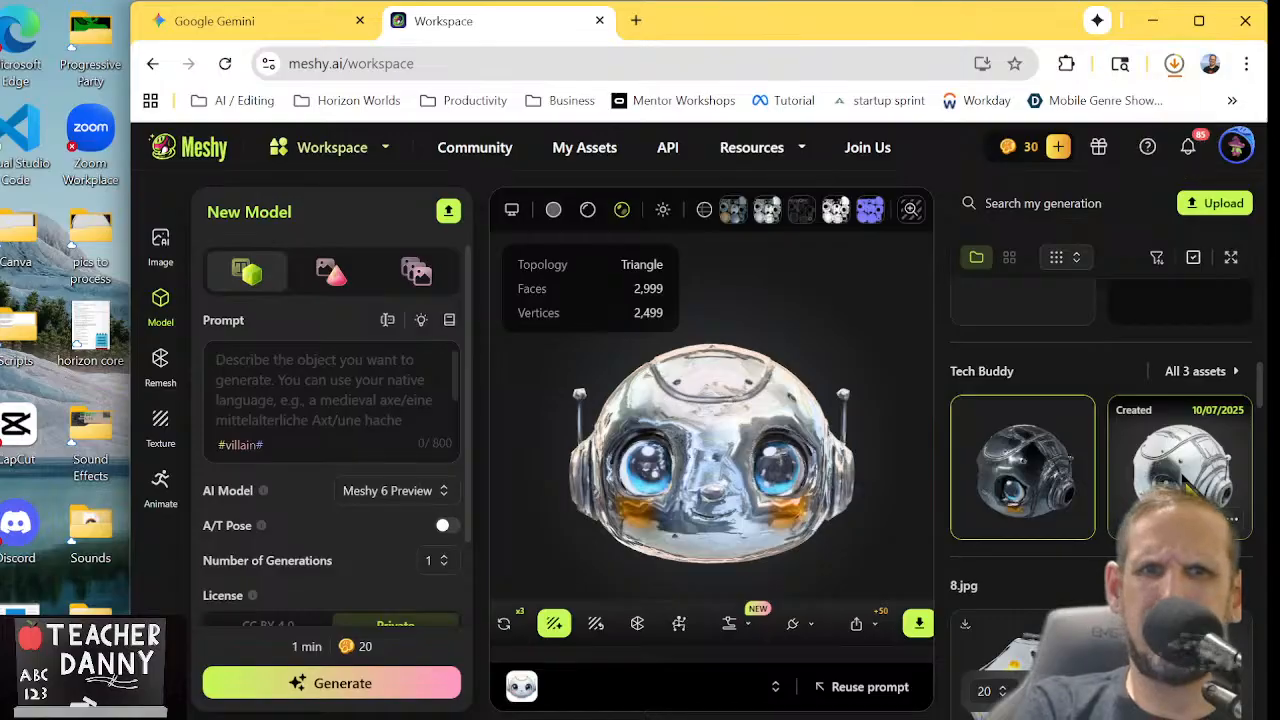
Compare the Tech Buddy head created 10/07/2025, rotated to its other side, with the version created 10/09/2025
click(1184, 479)
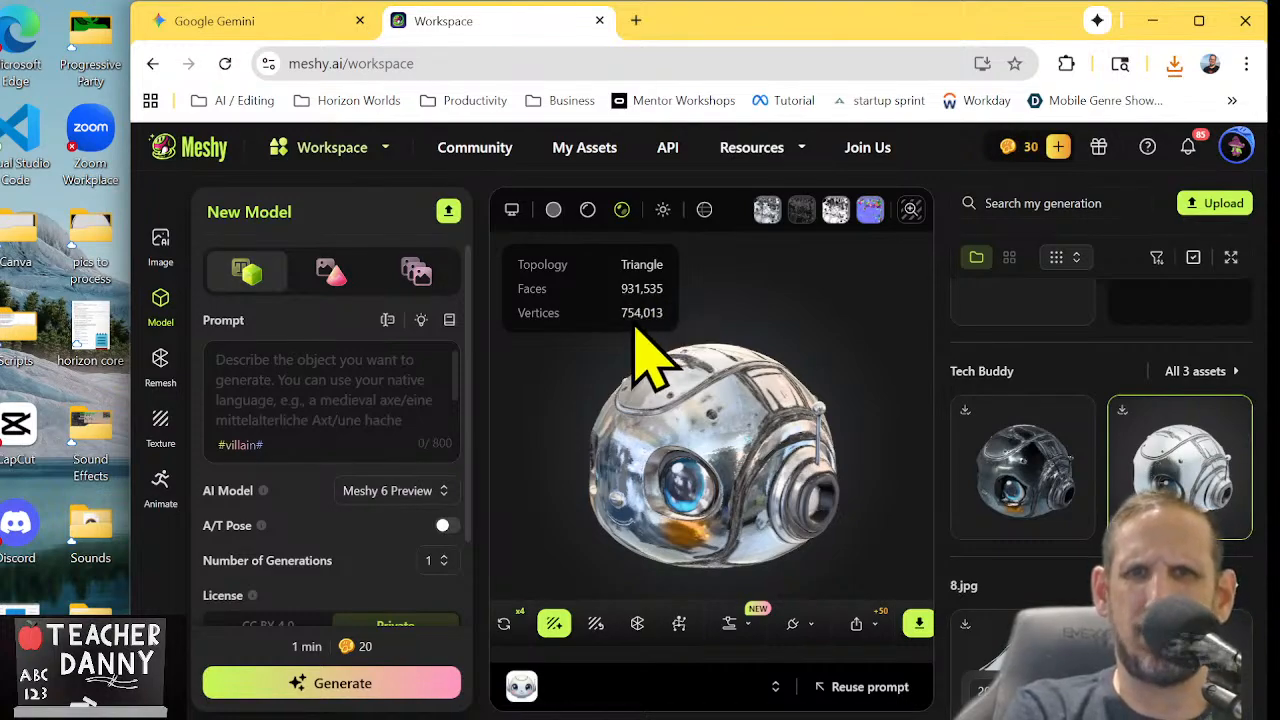
drag(686, 478, 858, 523)
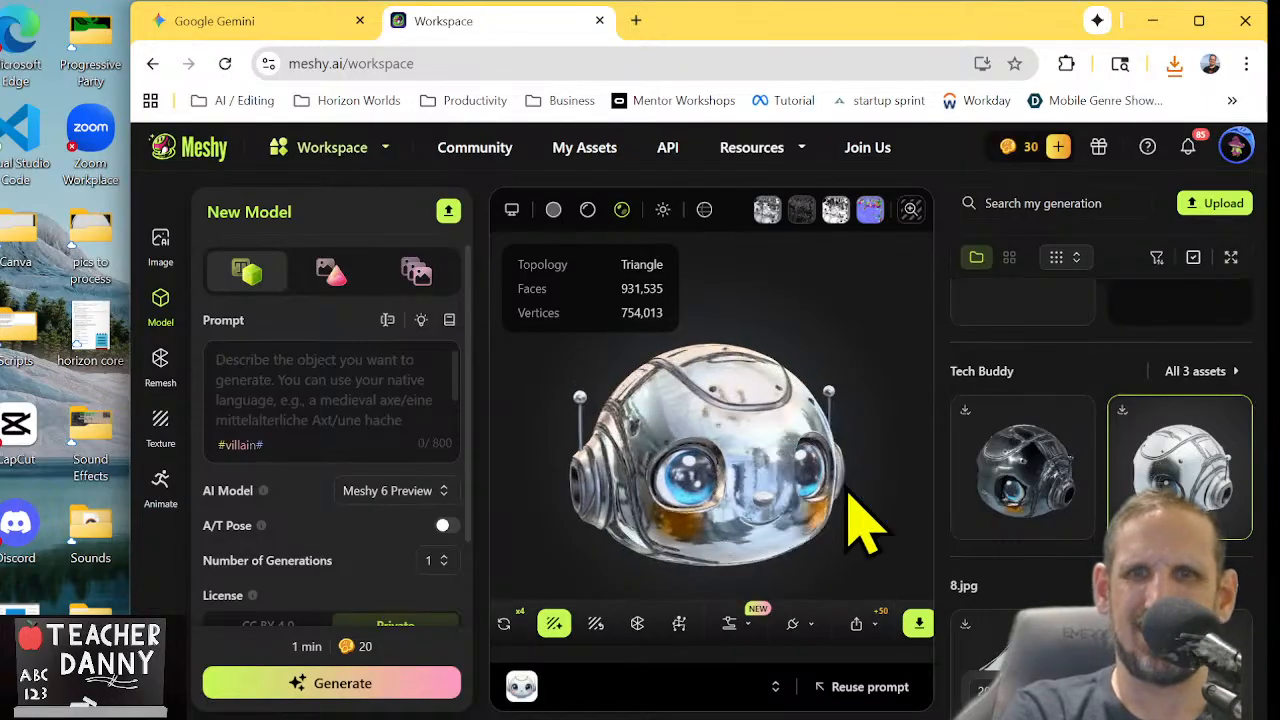
click(990, 476)
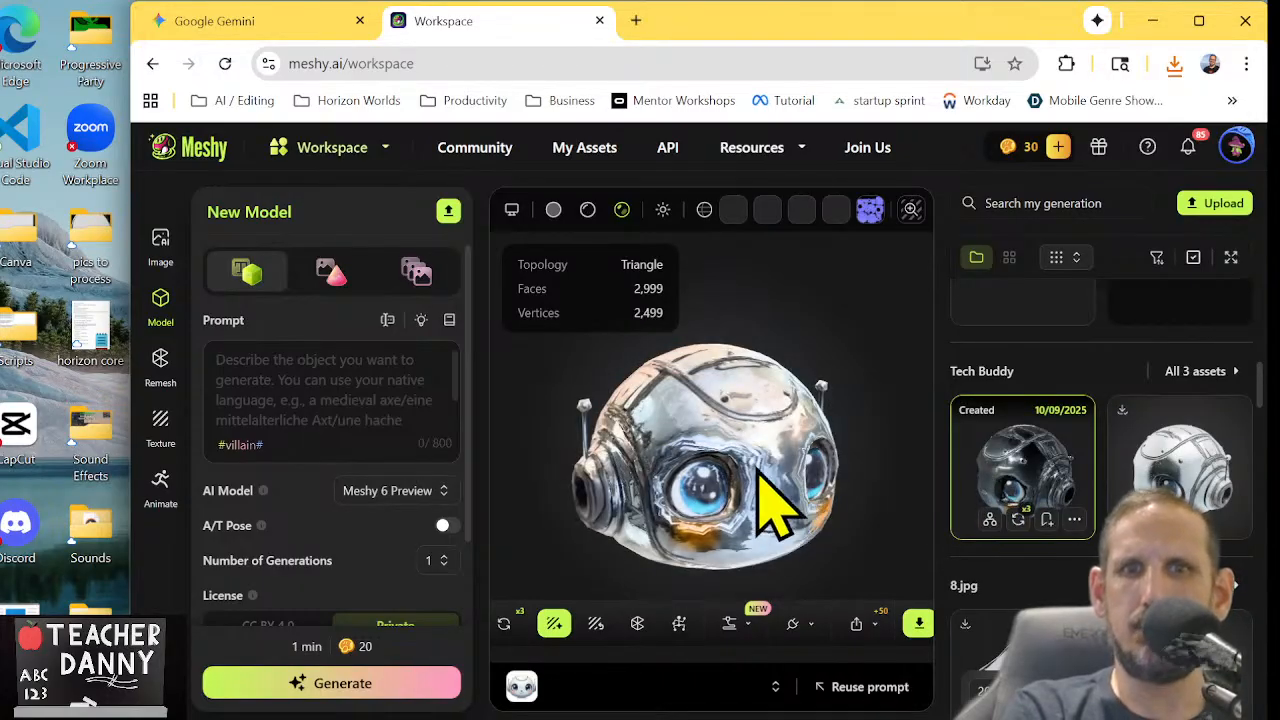
Examine the Tech Buddy head's front, and inspect the RoboBuddy model created 10/09/2025 up close from several angles
drag(722, 456, 752, 490)
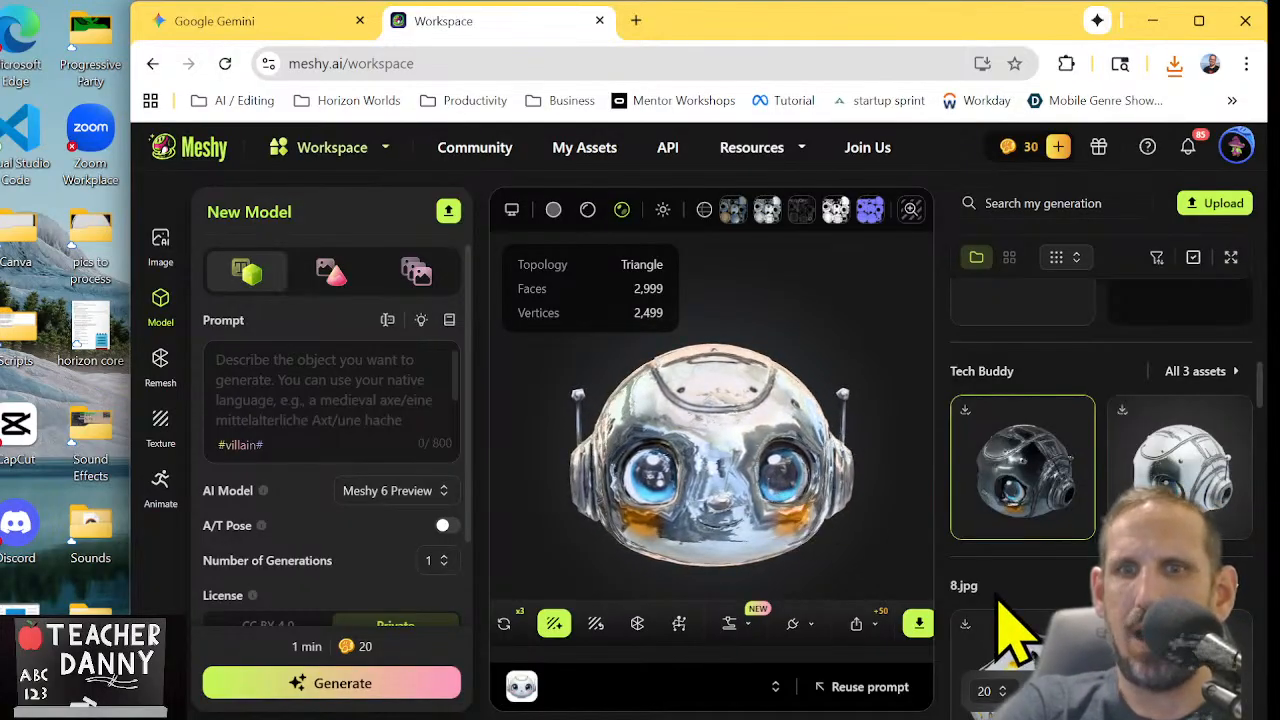
scroll(1008, 628, down, 5)
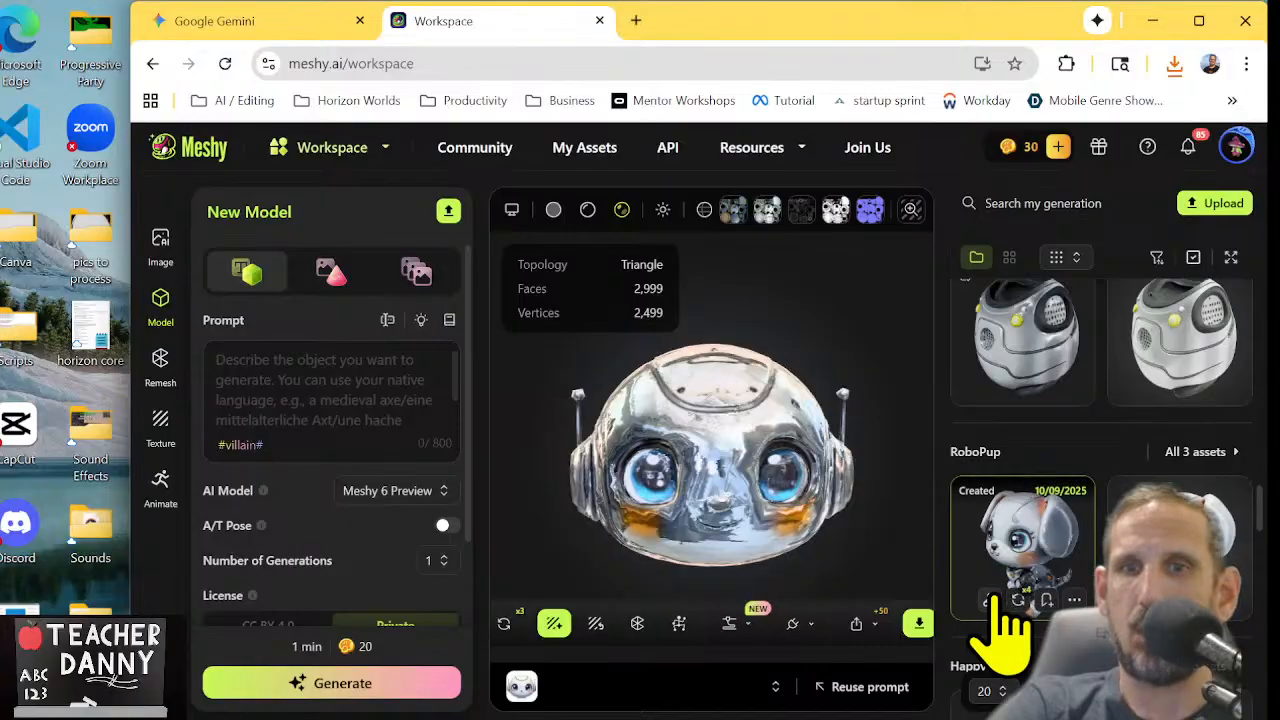
scroll(1000, 605, down, 5)
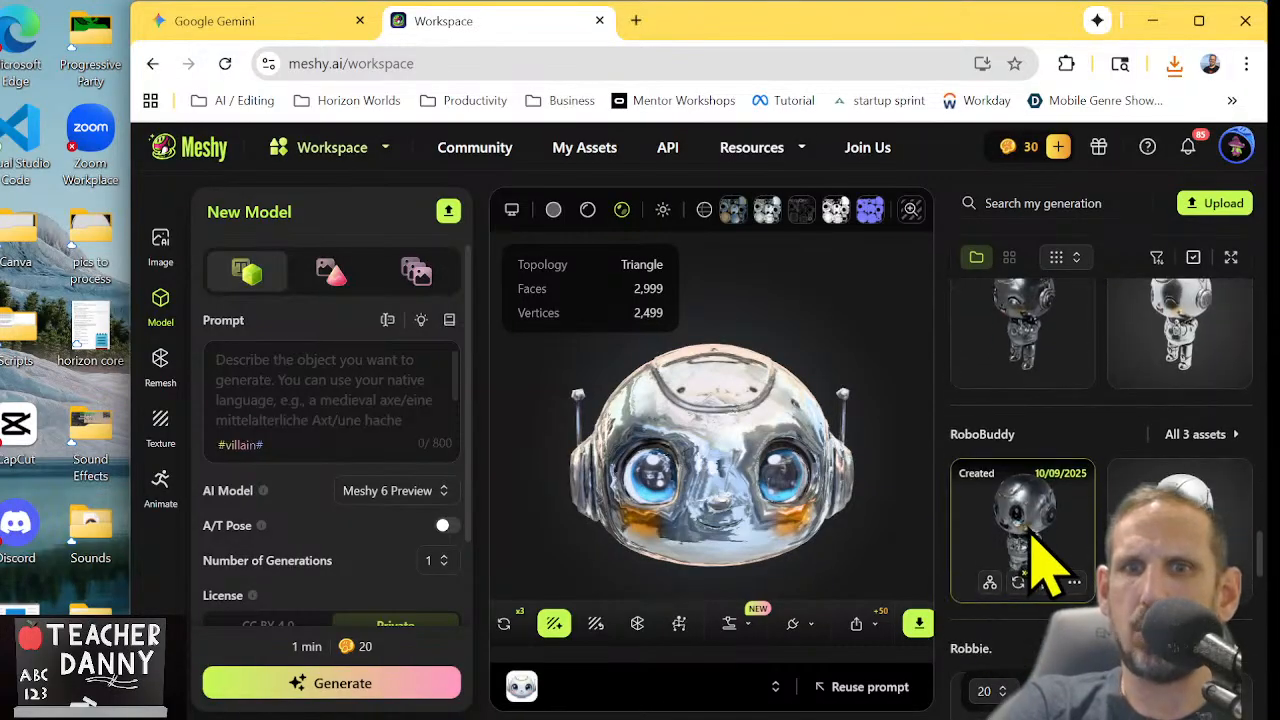
click(1036, 537)
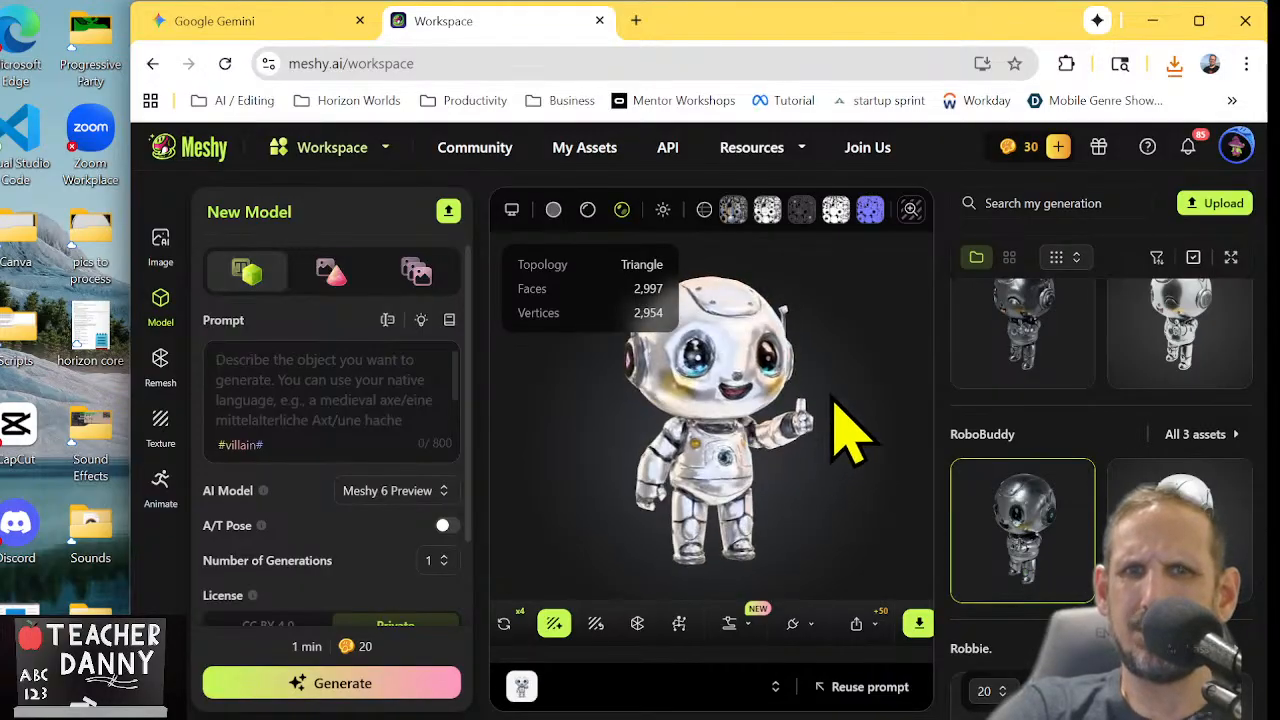
drag(803, 393, 753, 302)
scroll(746, 418, up, 5)
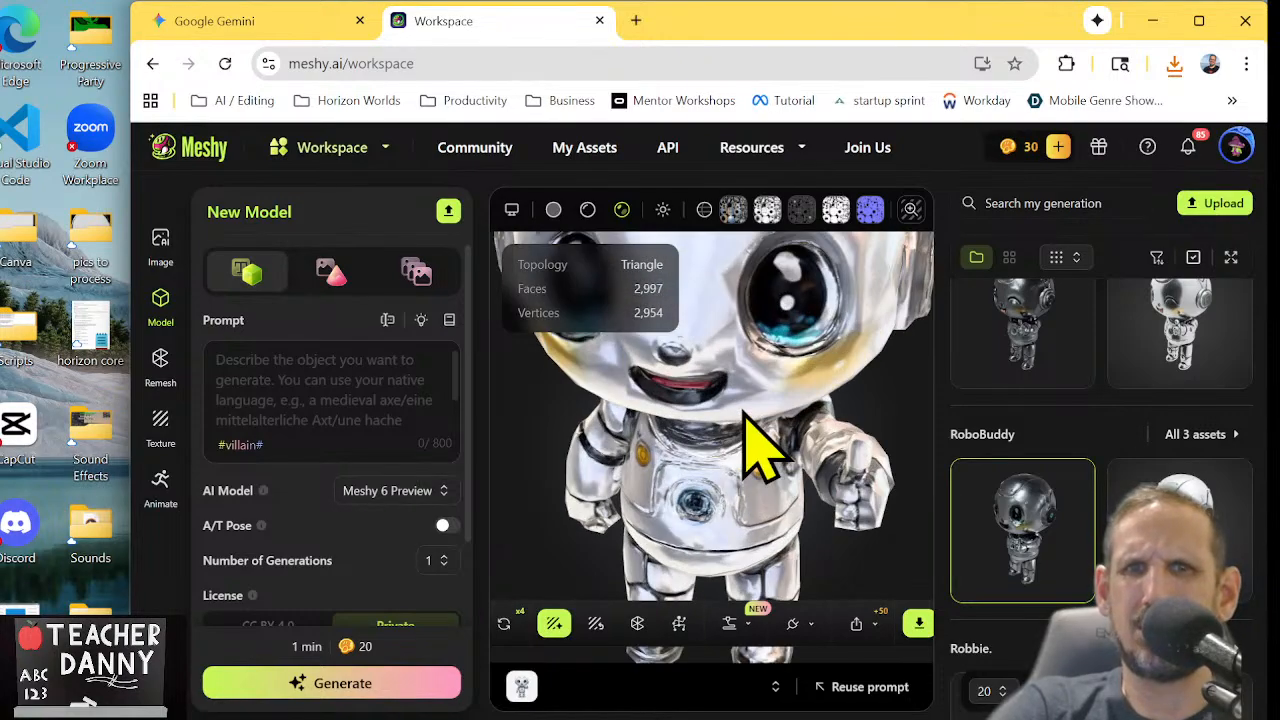
drag(757, 423, 757, 352)
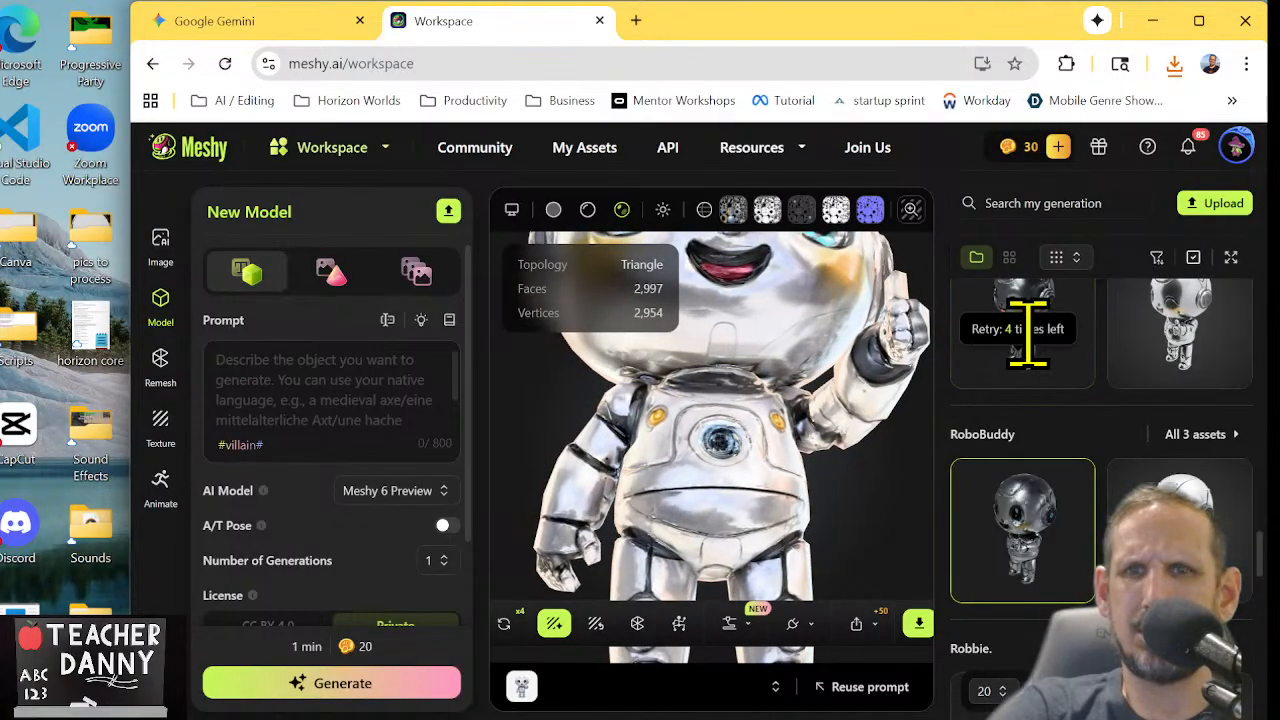
Open the RoboPup model created 10/09/2025 and rotate it to view its front
scroll(1031, 347, up, 1)
scroll(1031, 352, up, 4)
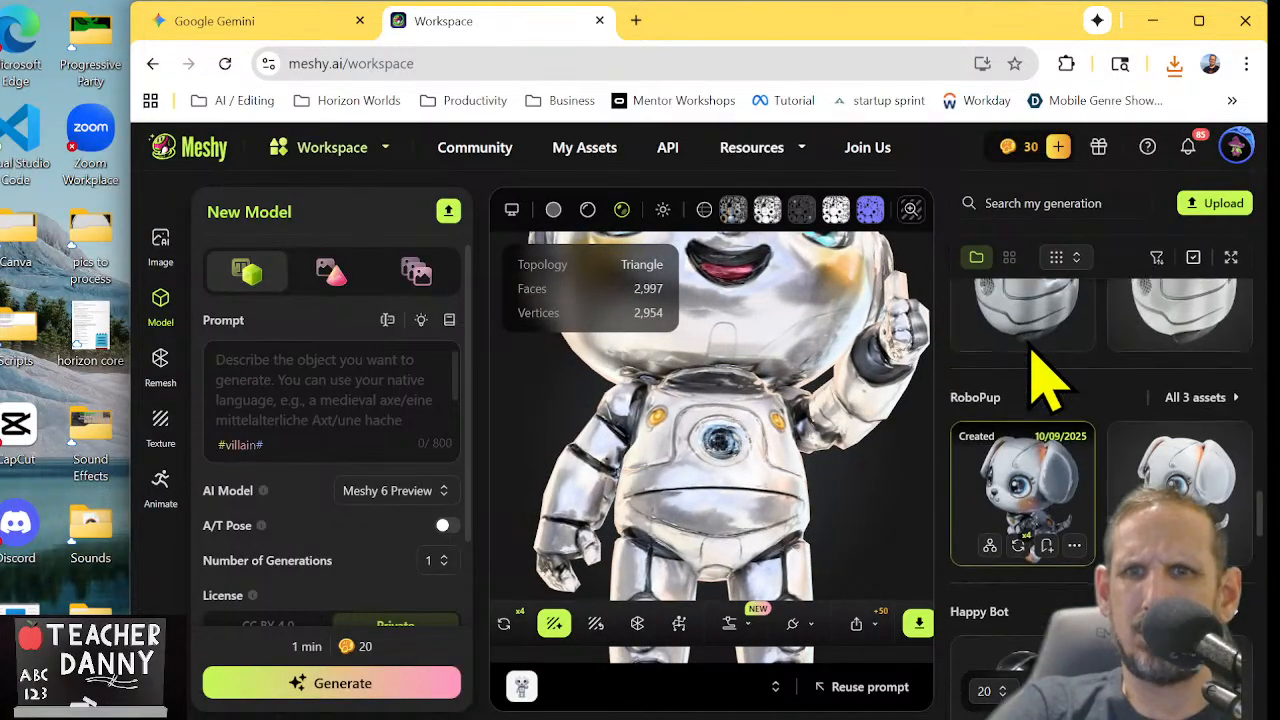
click(992, 465)
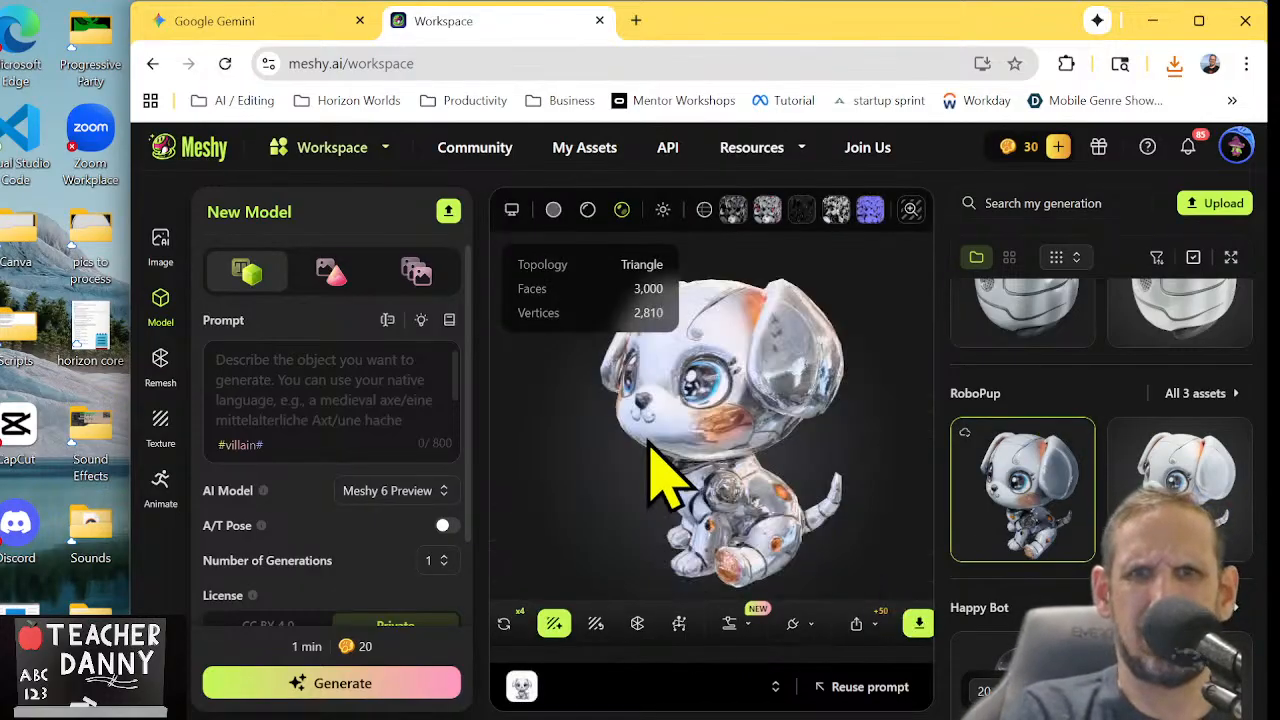
drag(725, 452, 563, 438)
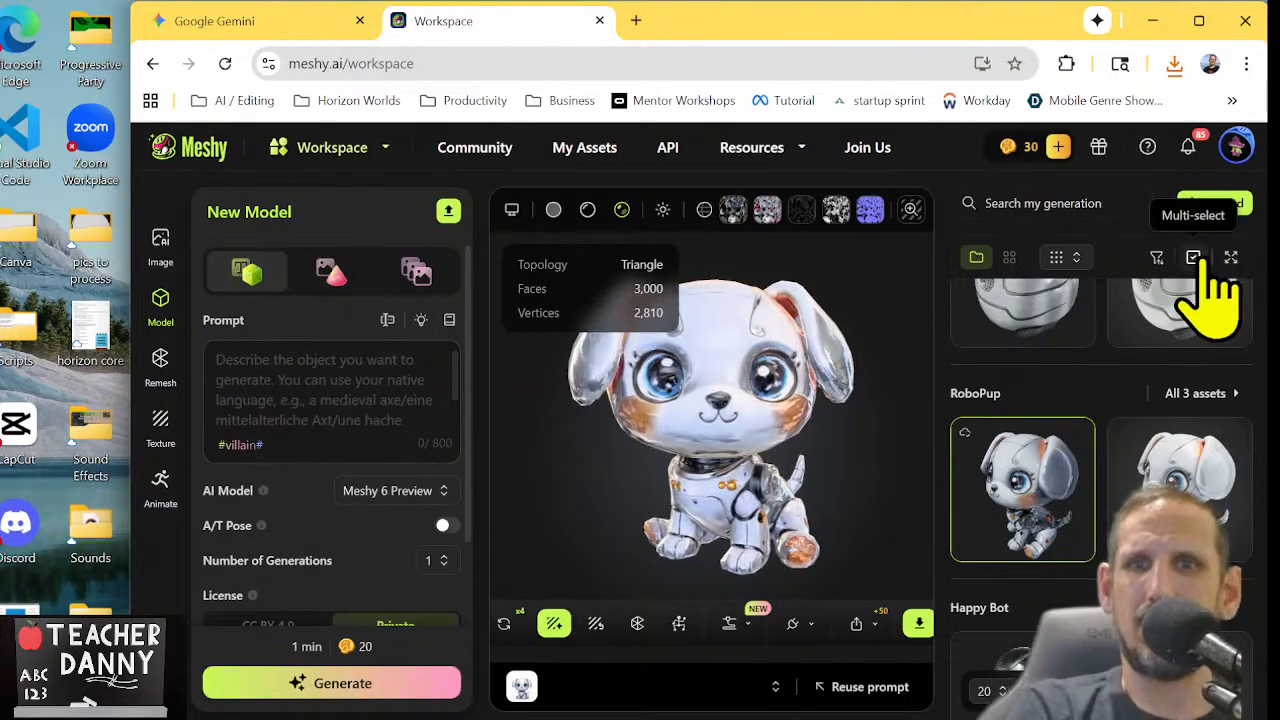
click(1175, 65)
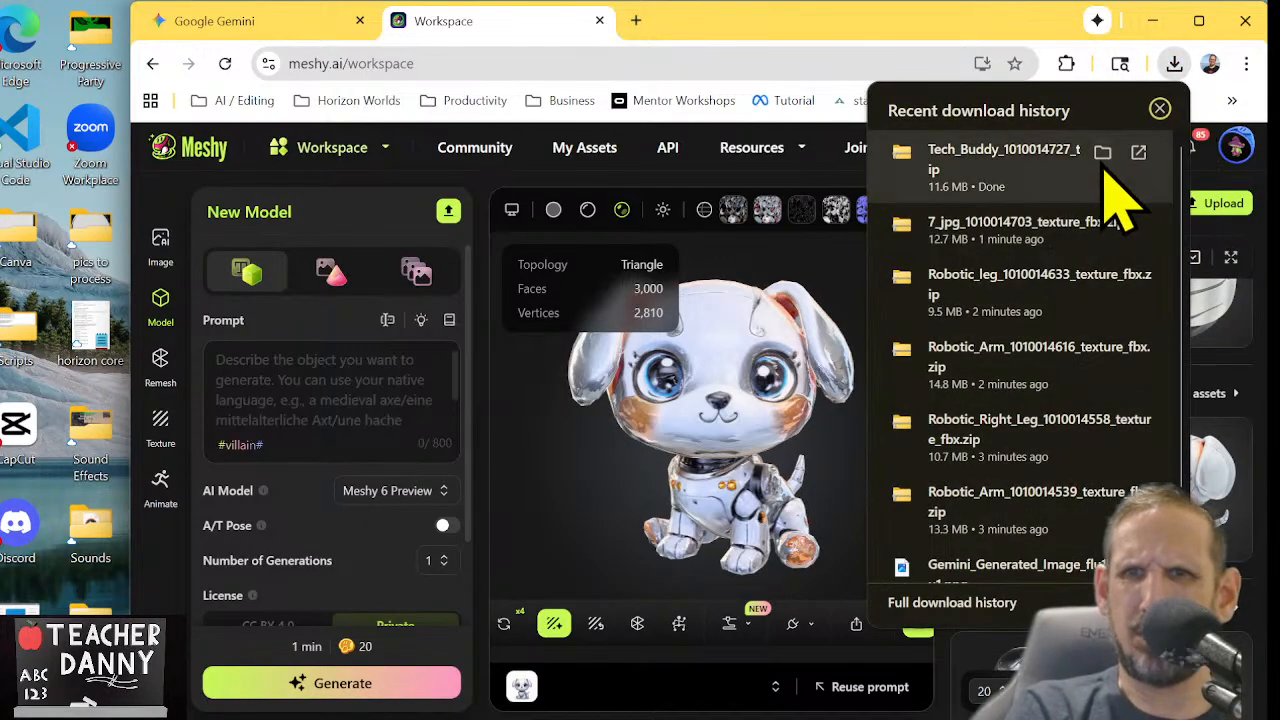
click(1103, 155)
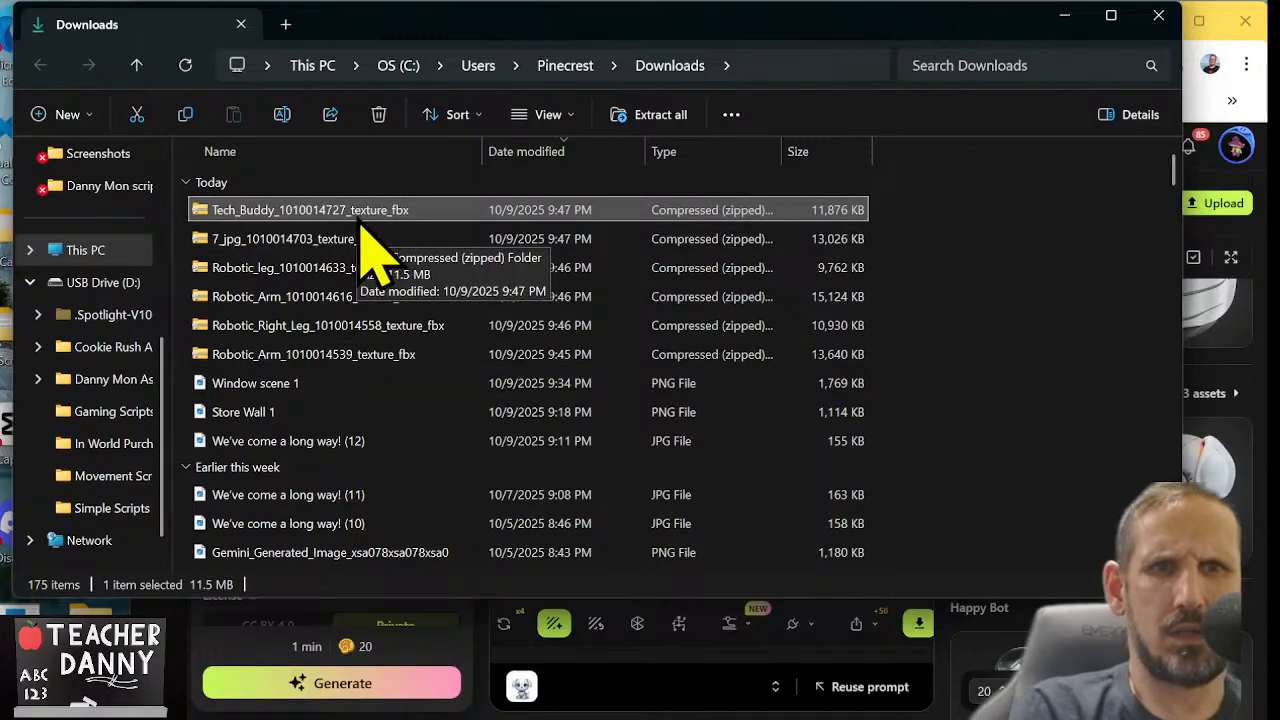
shift+click(338, 354)
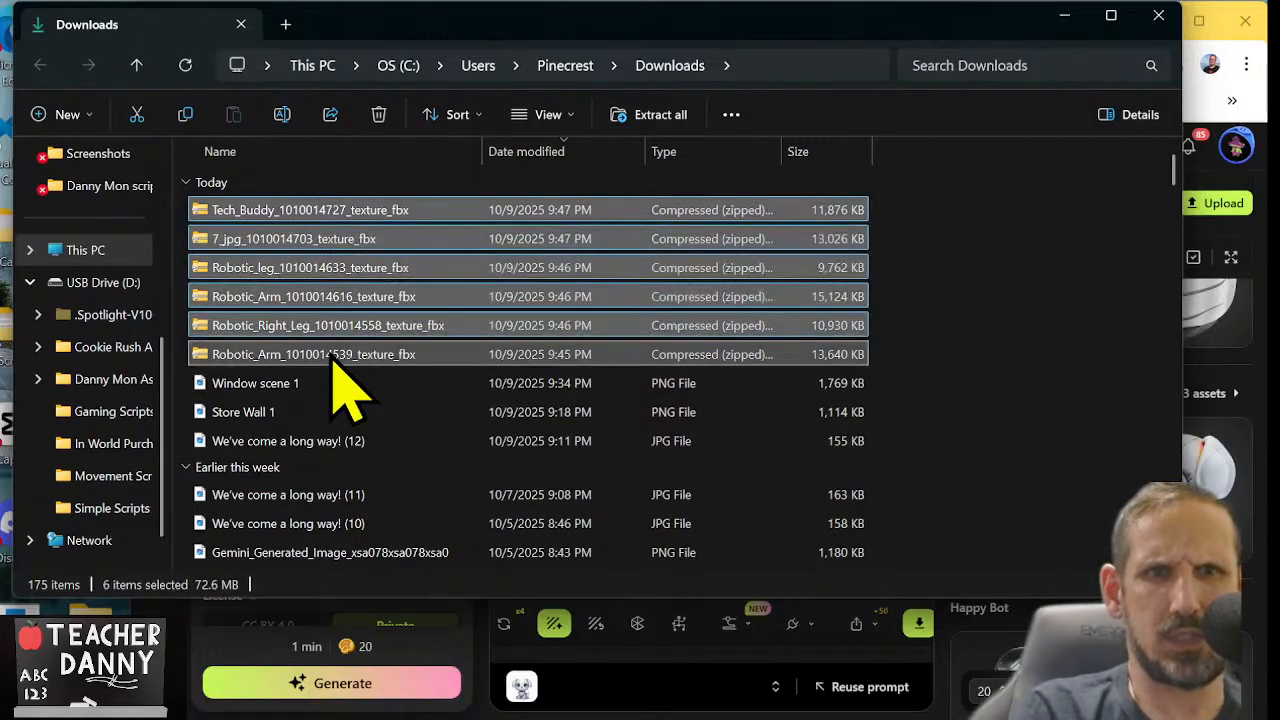
click(655, 148)
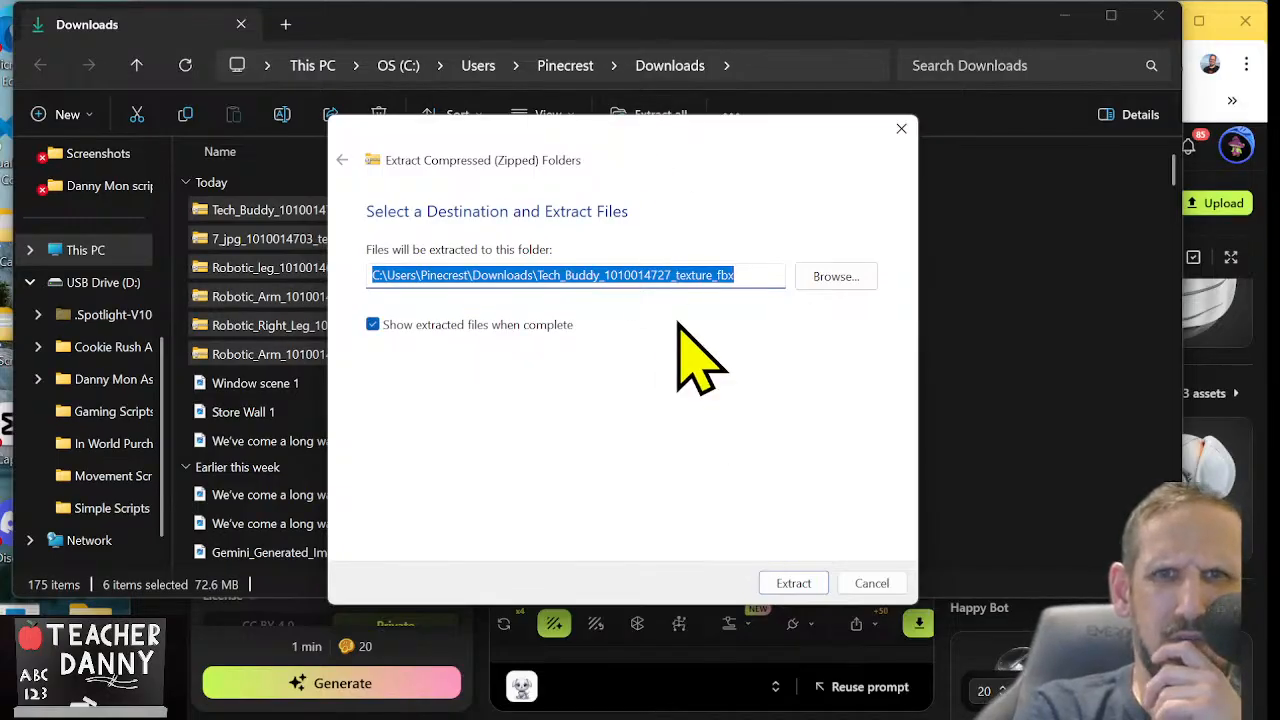
click(796, 584)
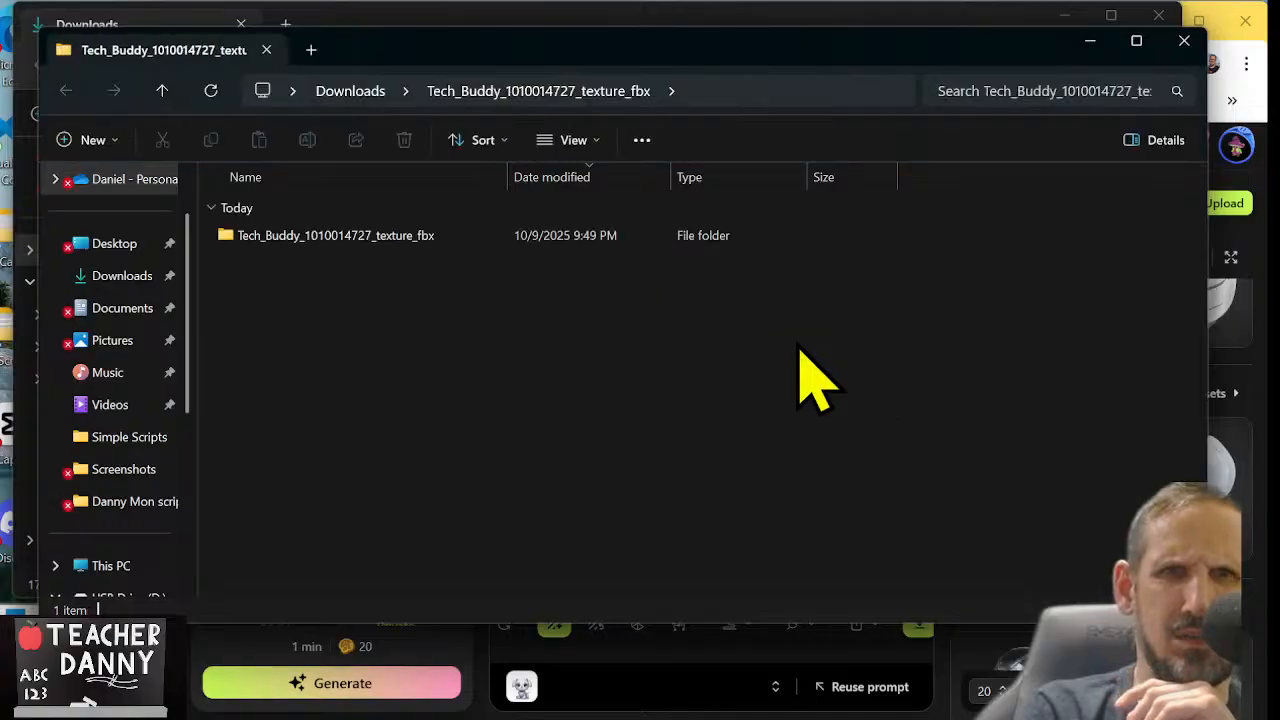
Open the extracted Tech_Buddy subfolder and rename its 3D object file as Material.001.fbx
double_click(428, 238)
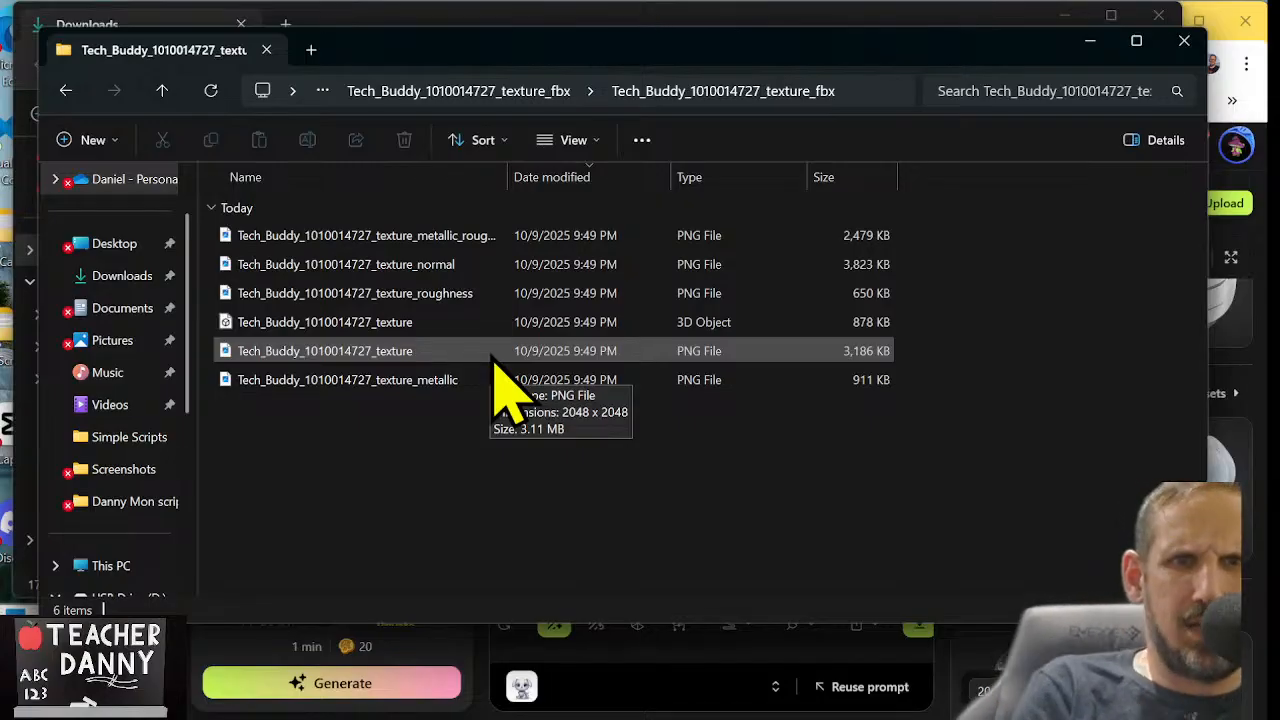
click(626, 320)
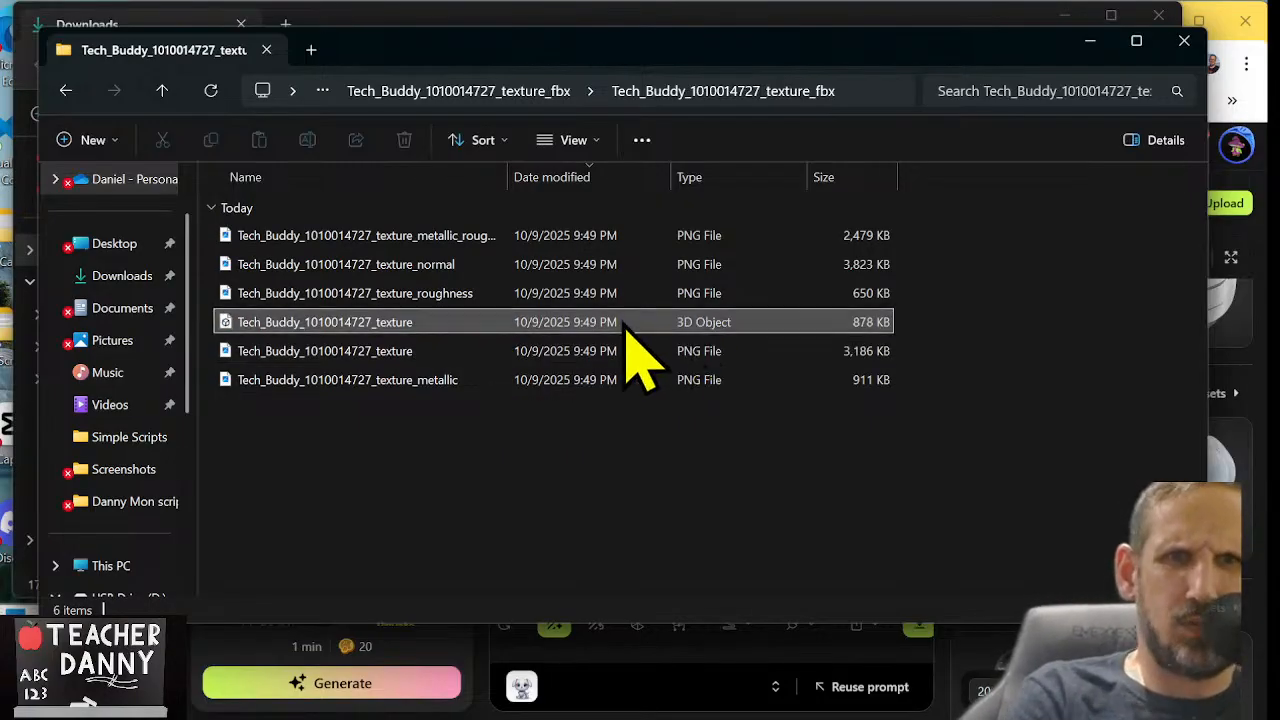
click(390, 322)
text(Material.001.fbx)
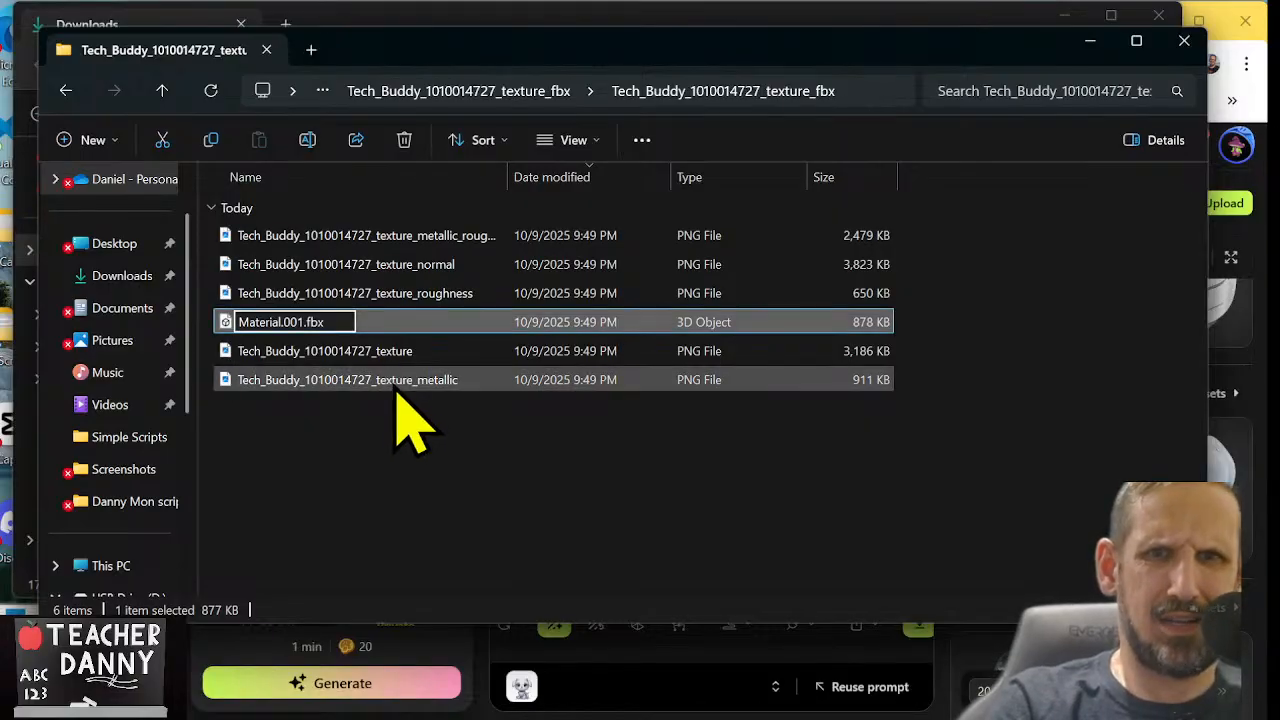
key(Tab)
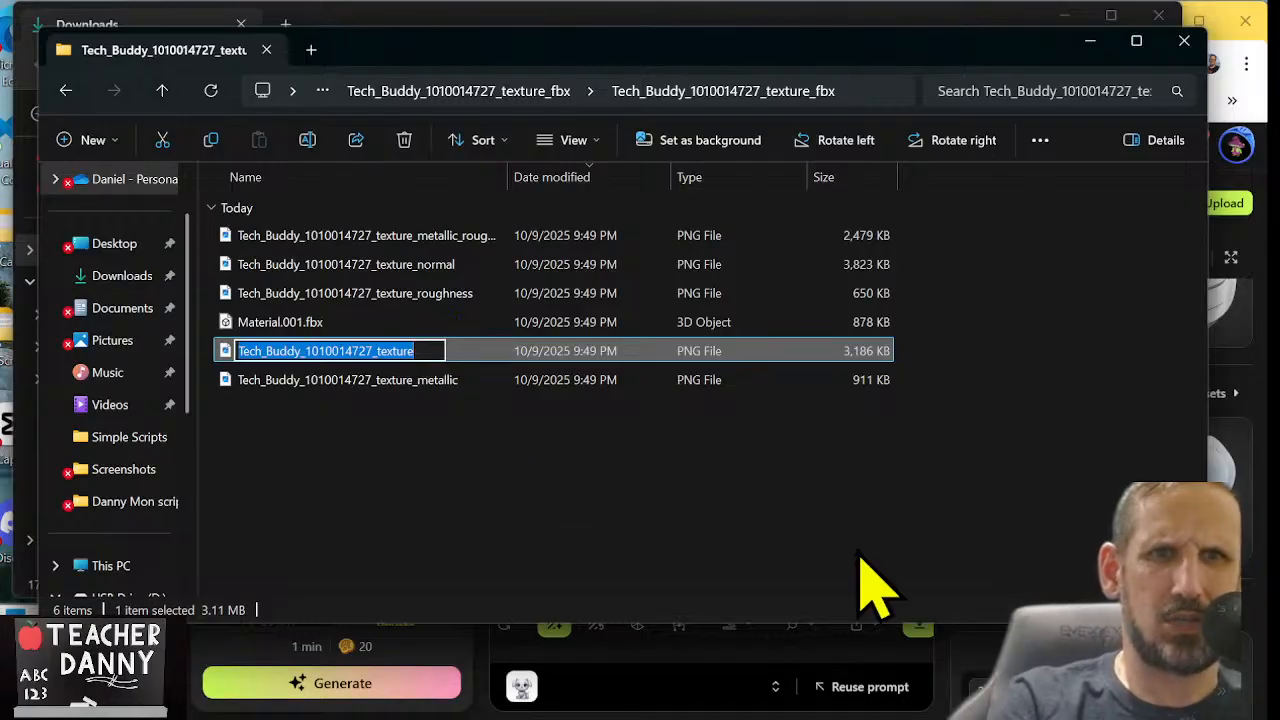
text(Material)
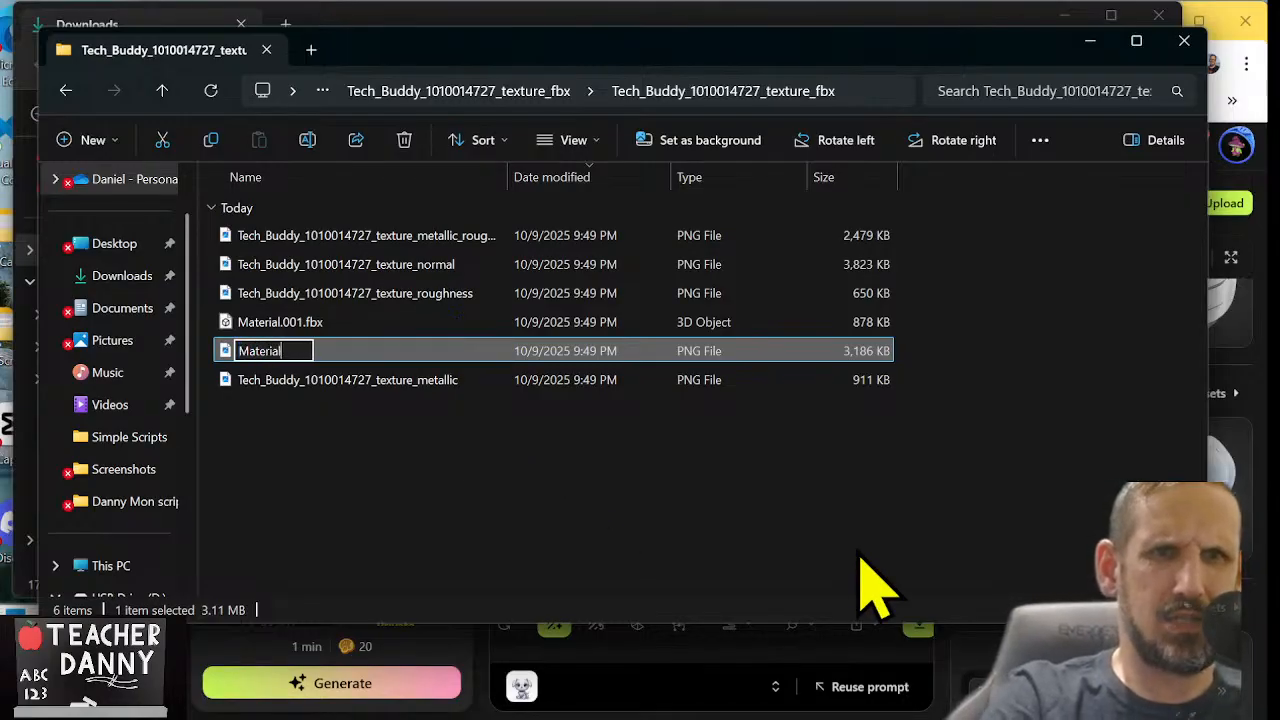
text(.001)
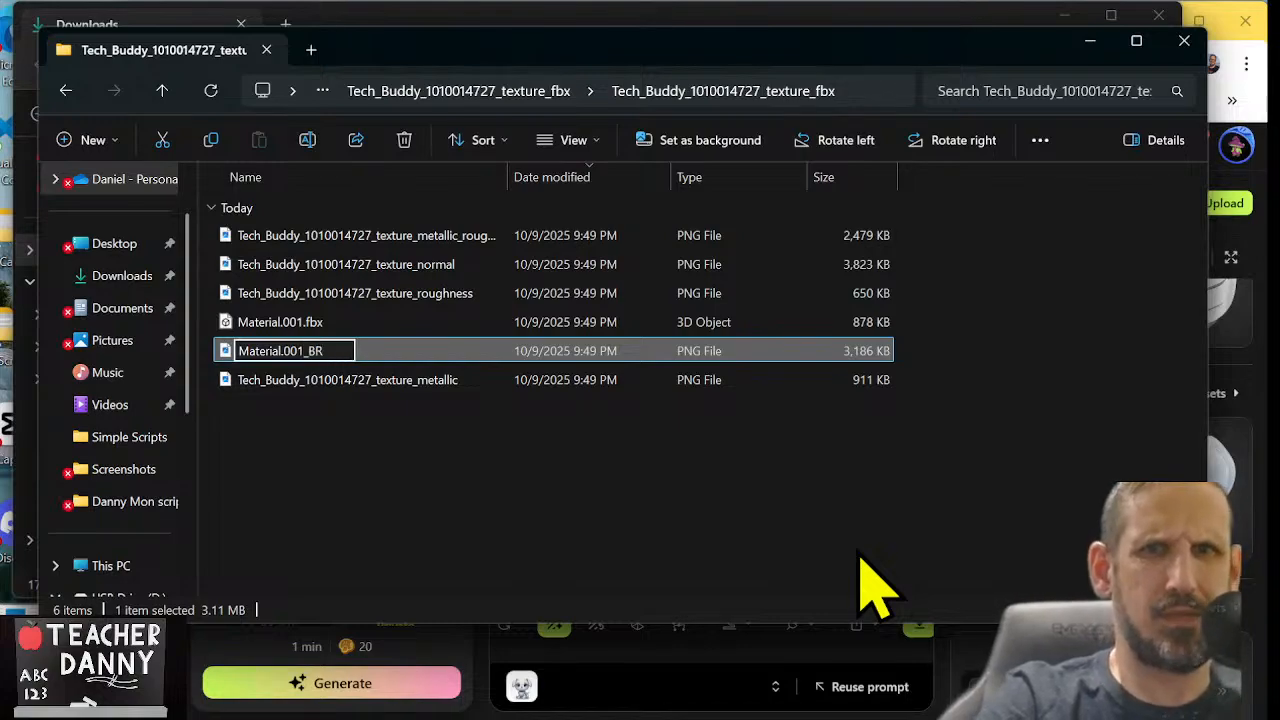
text(_BR)
key(Return)
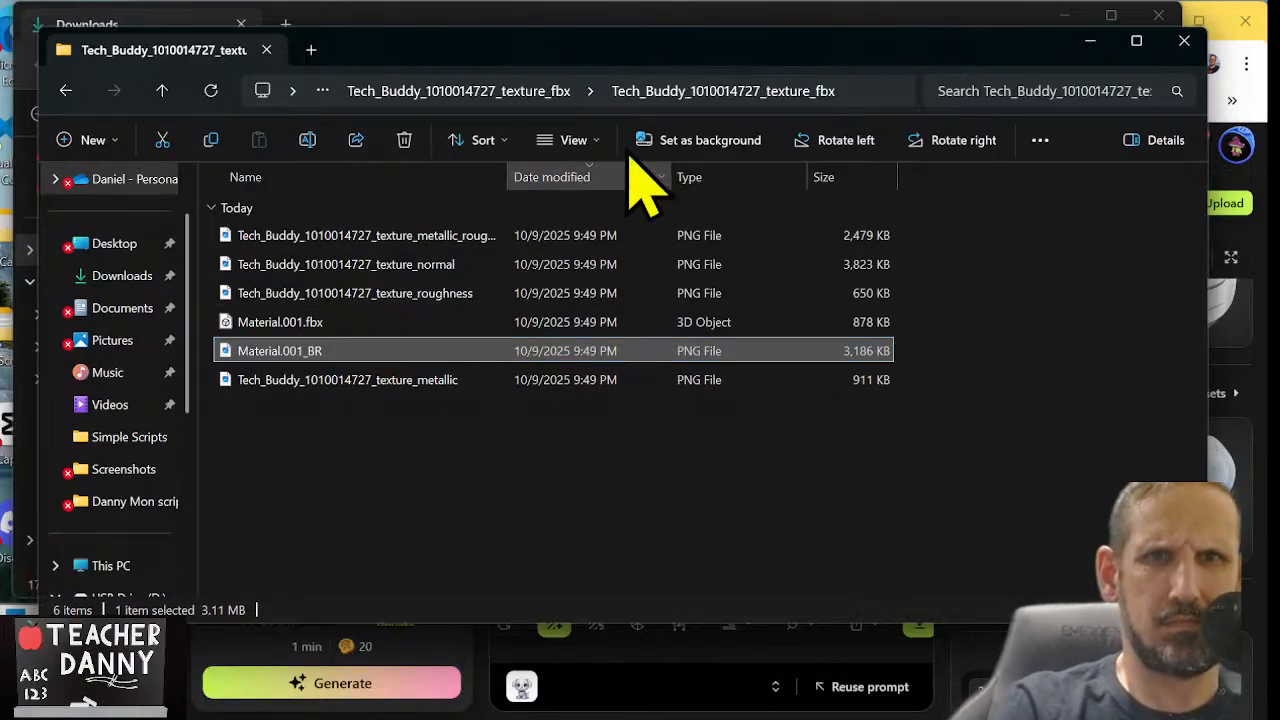
click(162, 91)
click(162, 91)
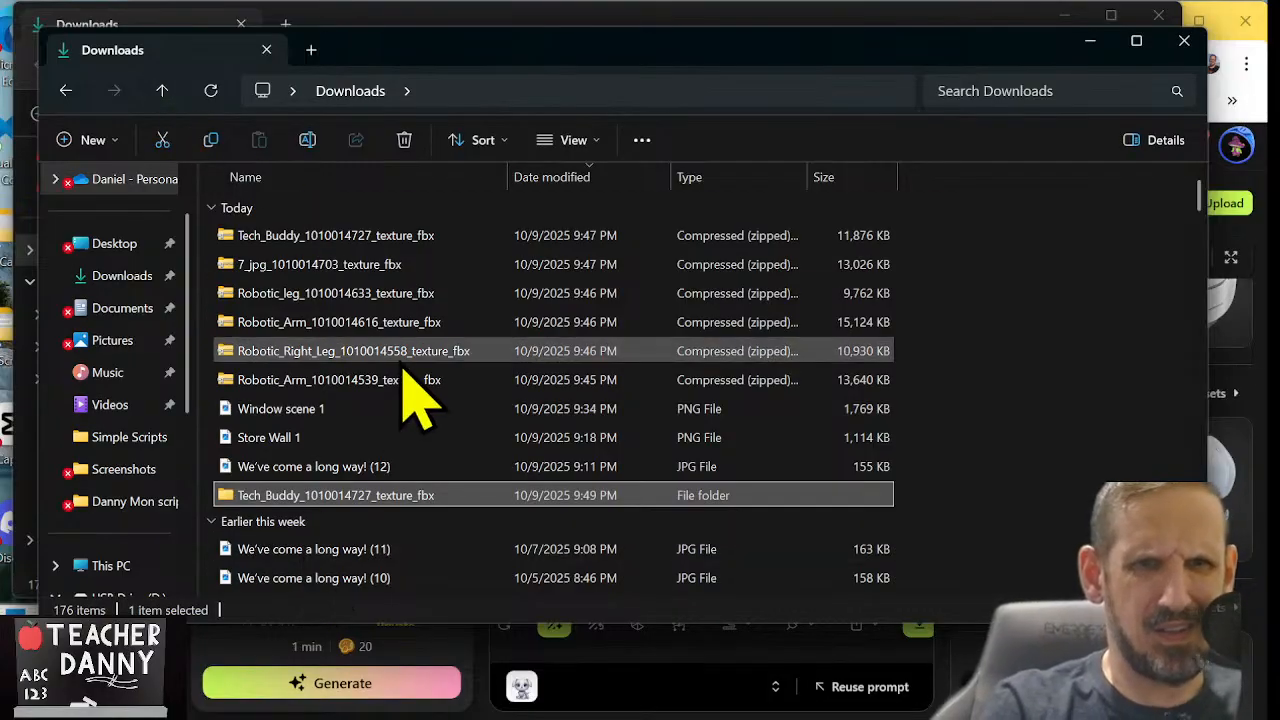
scroll(414, 390, down, 2)
scroll(400, 365, up, 2)
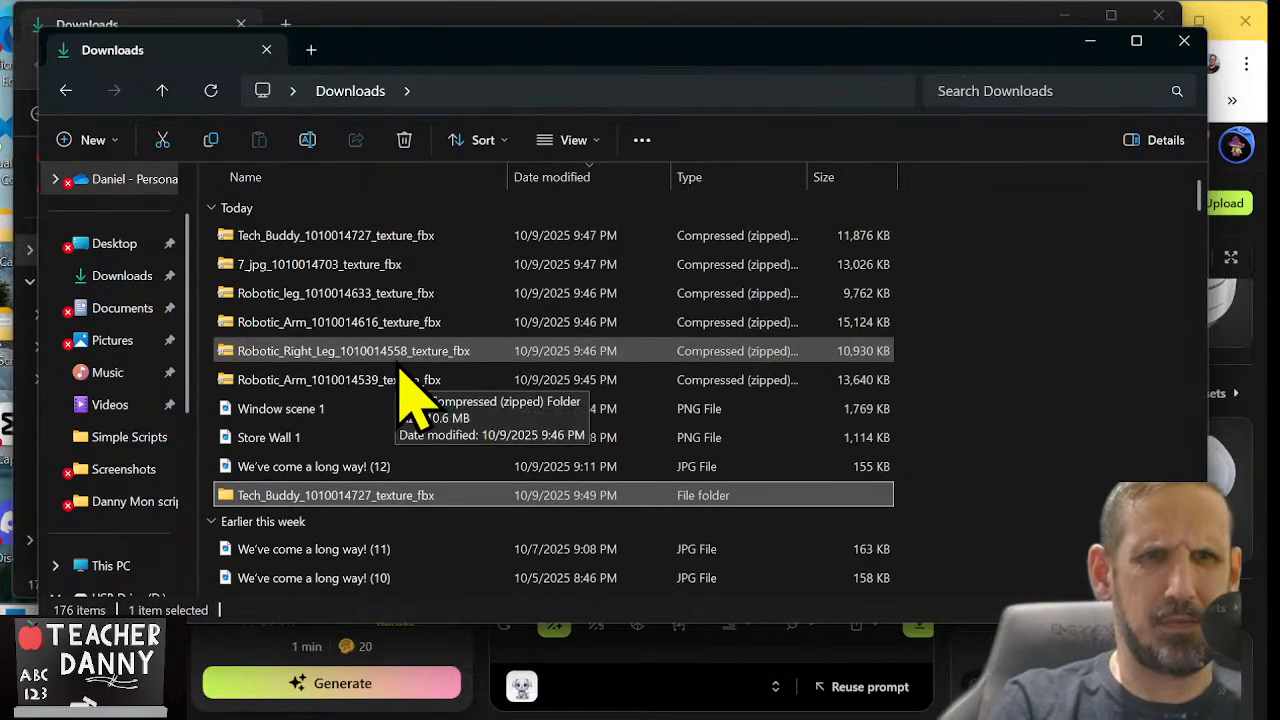
click(355, 265)
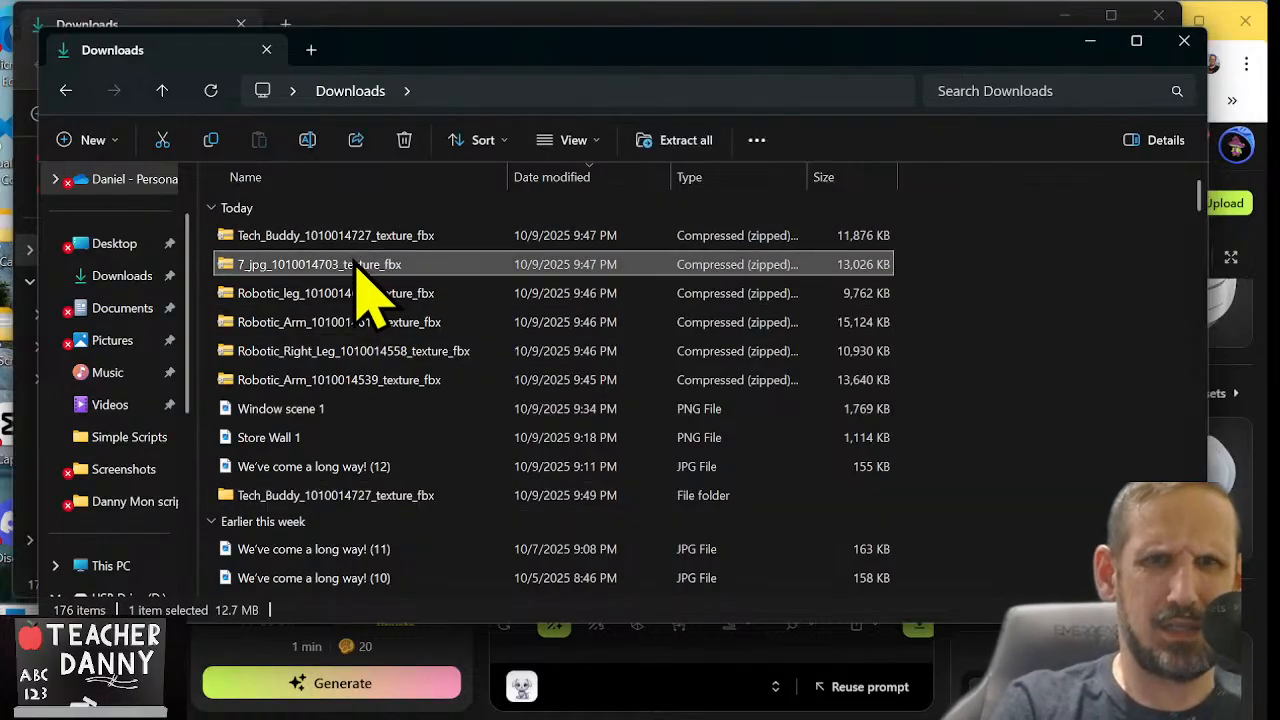
click(686, 145)
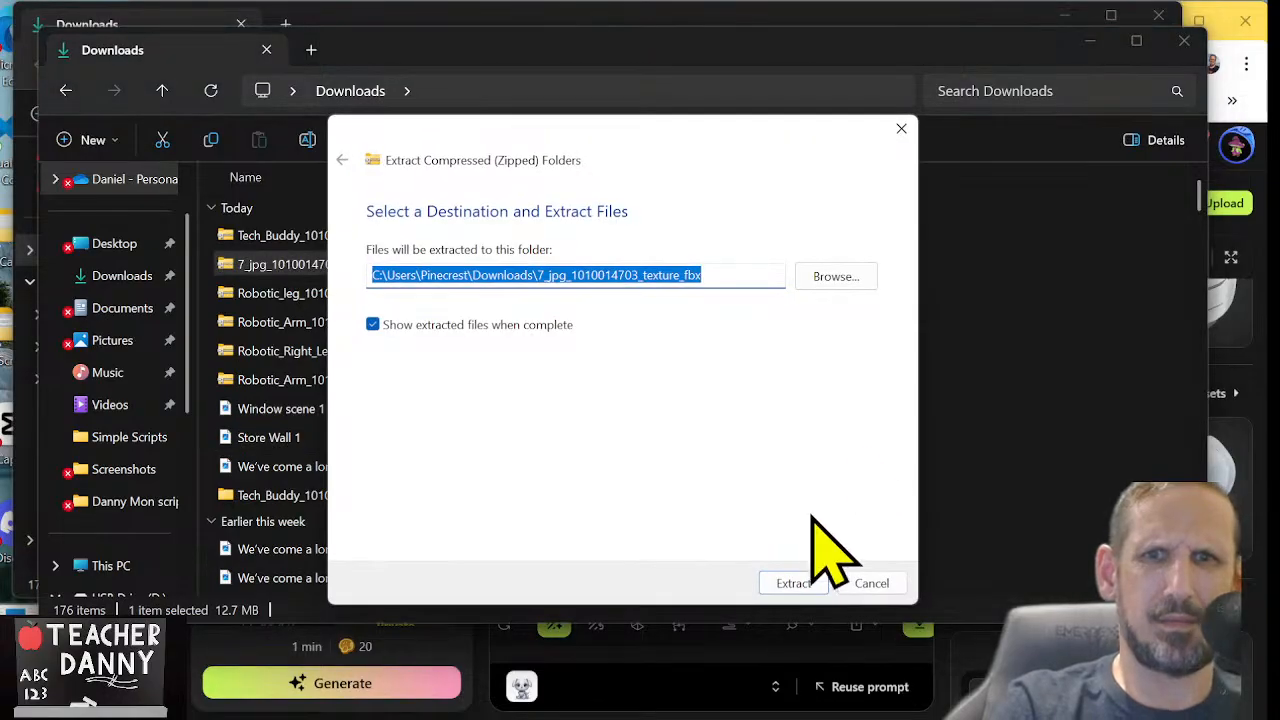
click(792, 583)
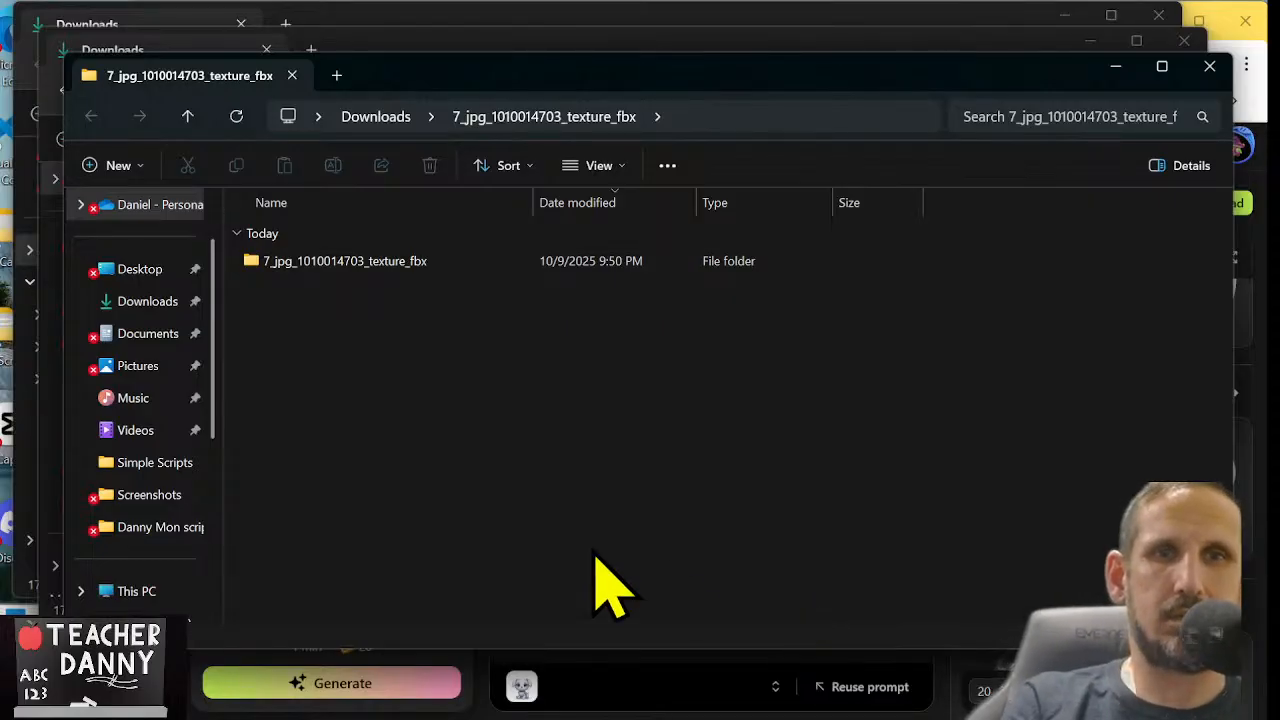
Open the extracted 7_jpg subfolder and rename its 3D object file as Material.001.fbx
click(385, 263)
double_click(385, 263)
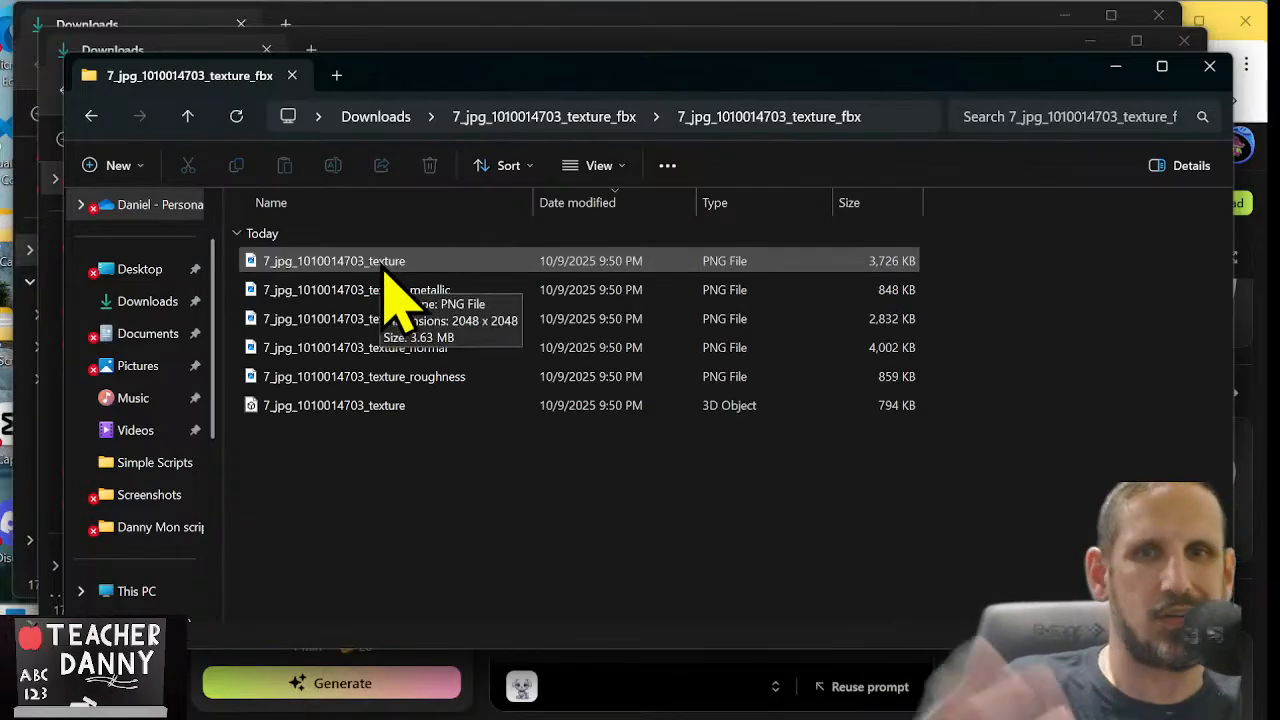
click(405, 376)
click(397, 404)
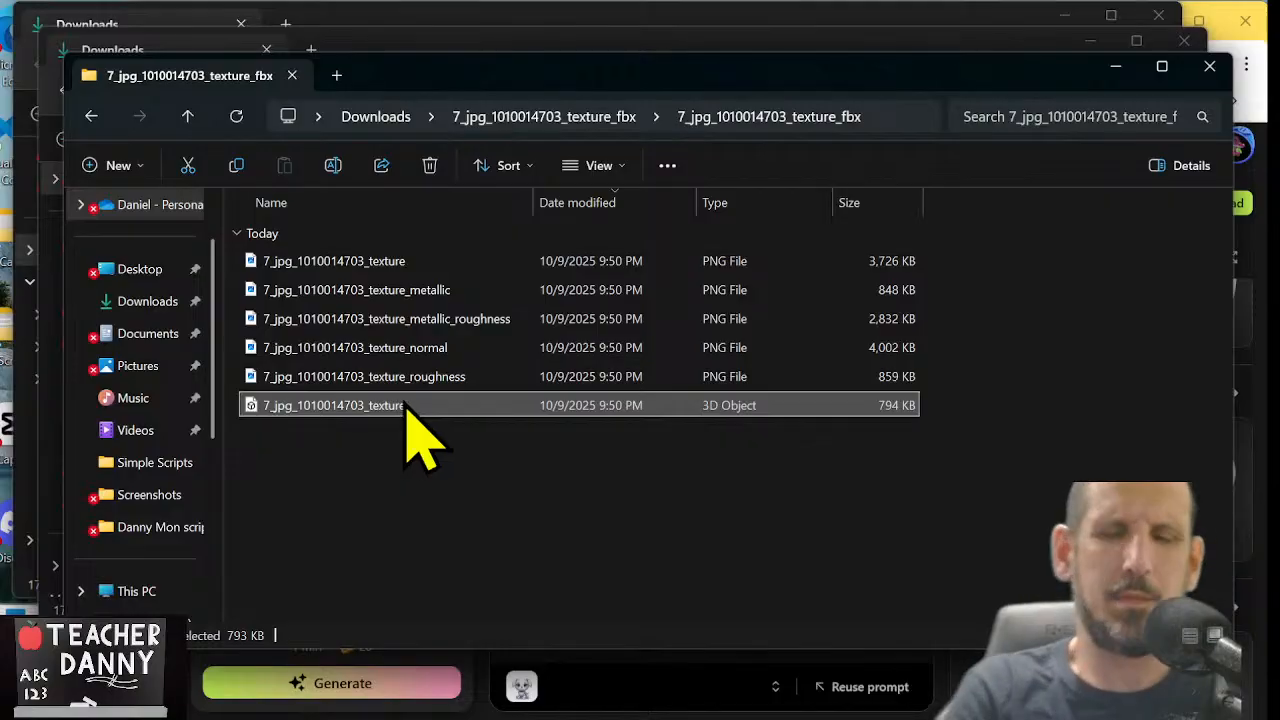
key(F2)
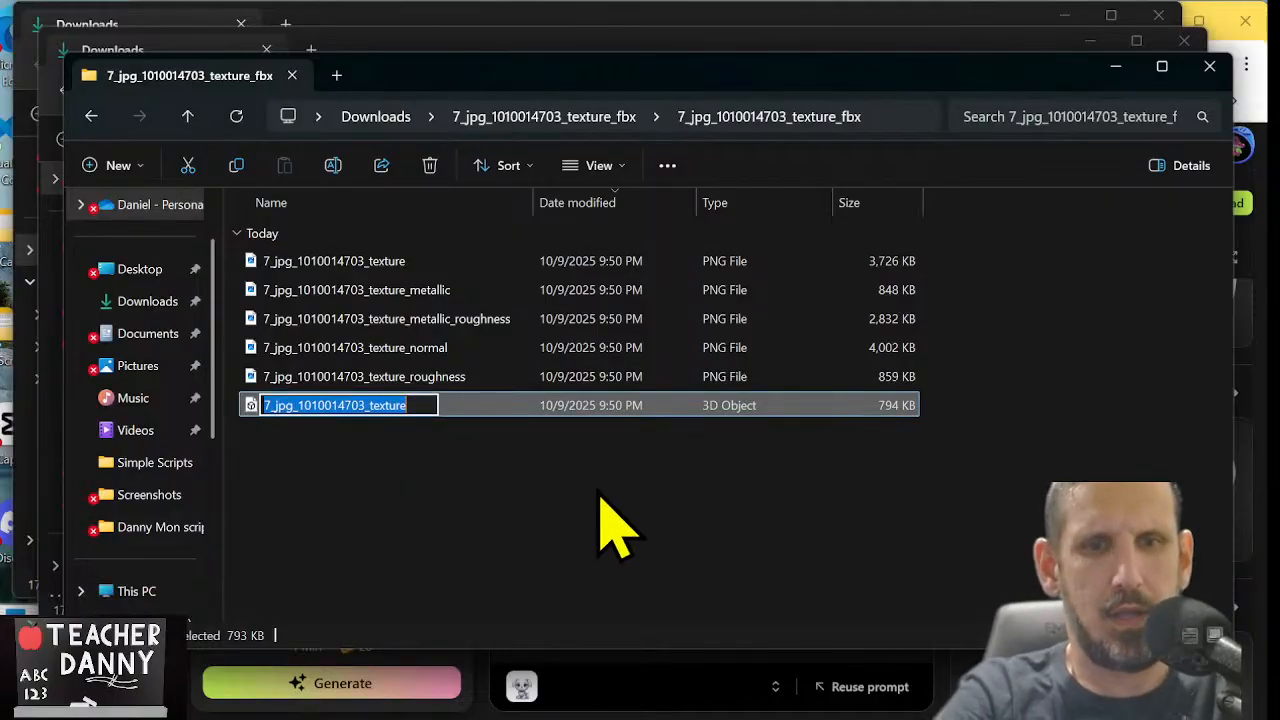
text(Material.)
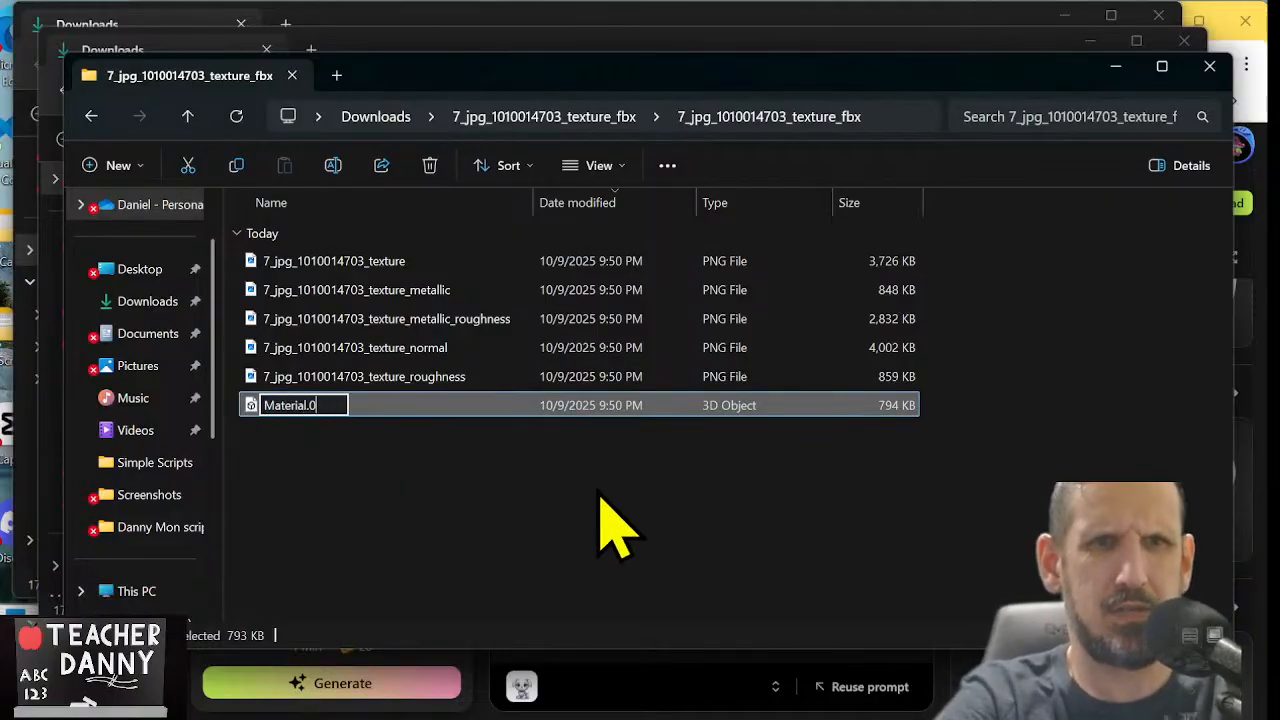
text(001.fbx)
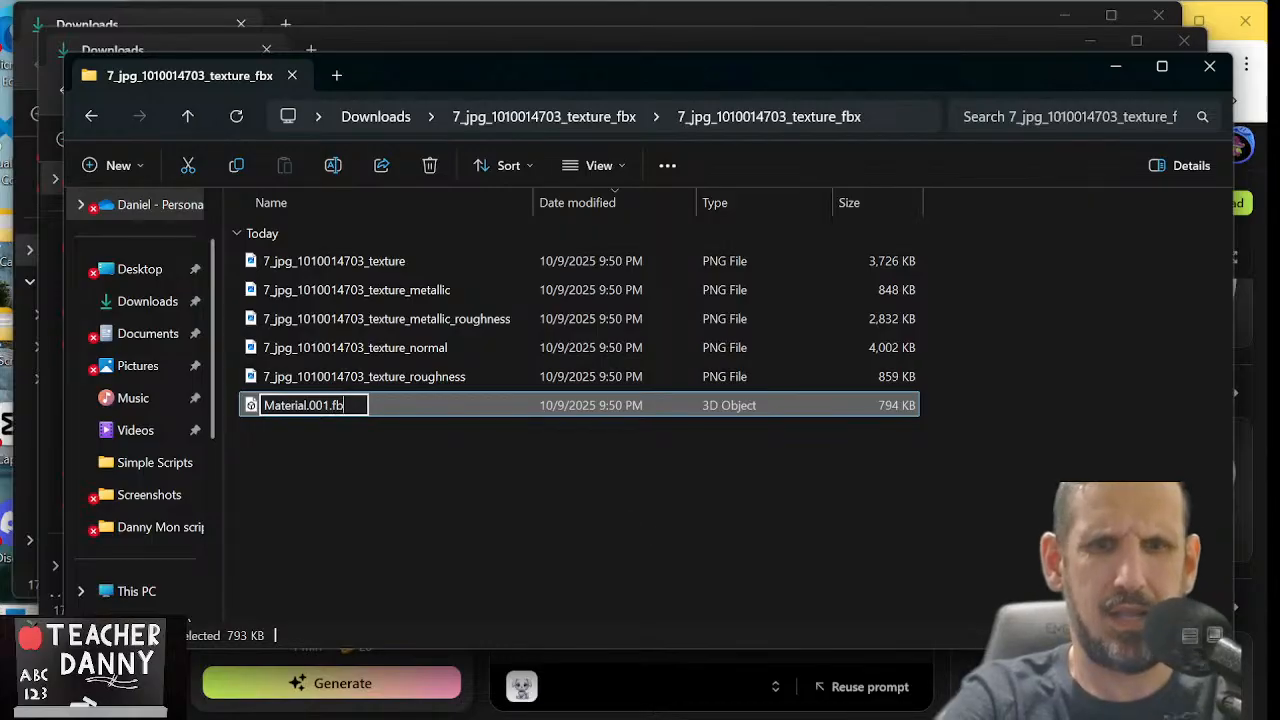
key(shift+Tab)
key(shift+Tab)
key(shift+Tab)
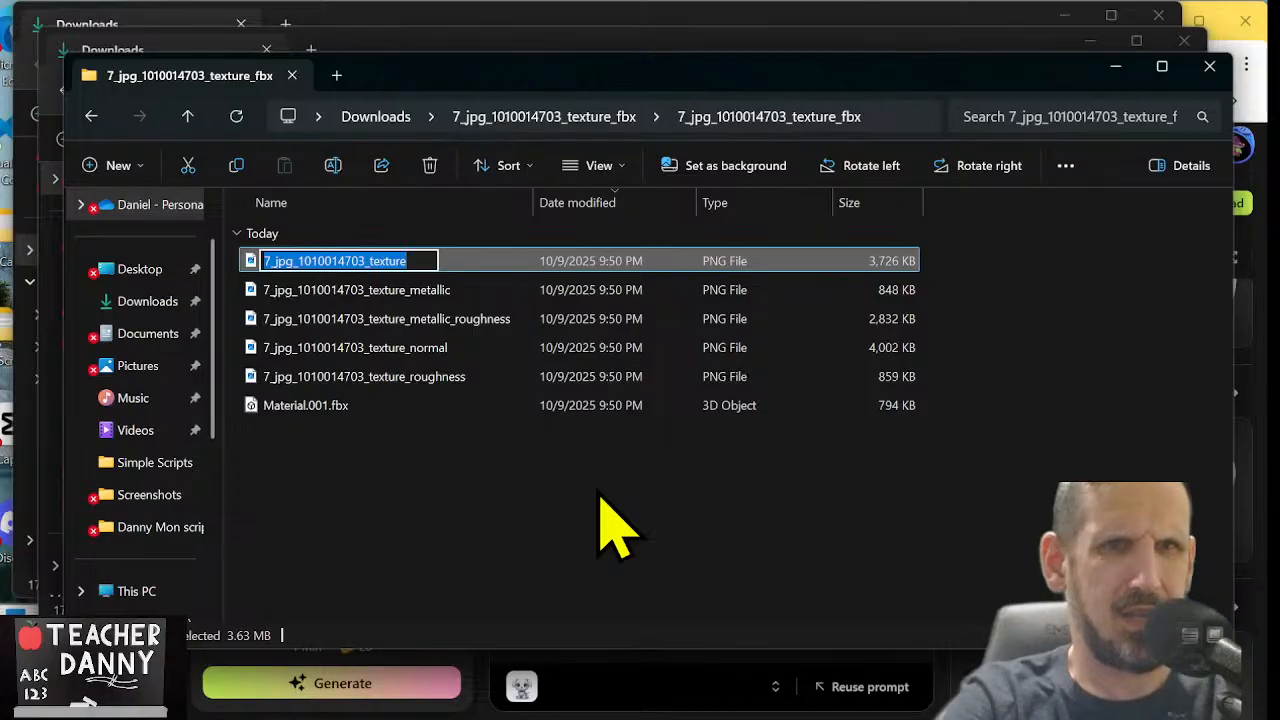
text(Material.001)
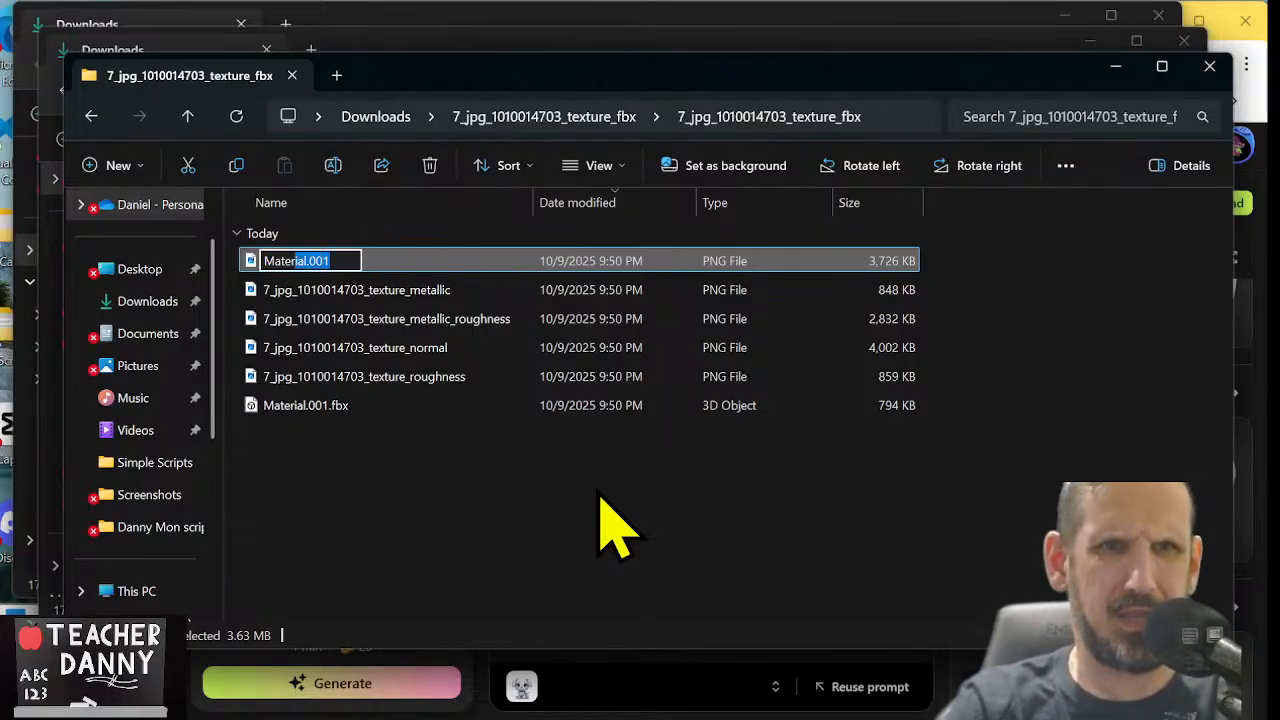
key(End)
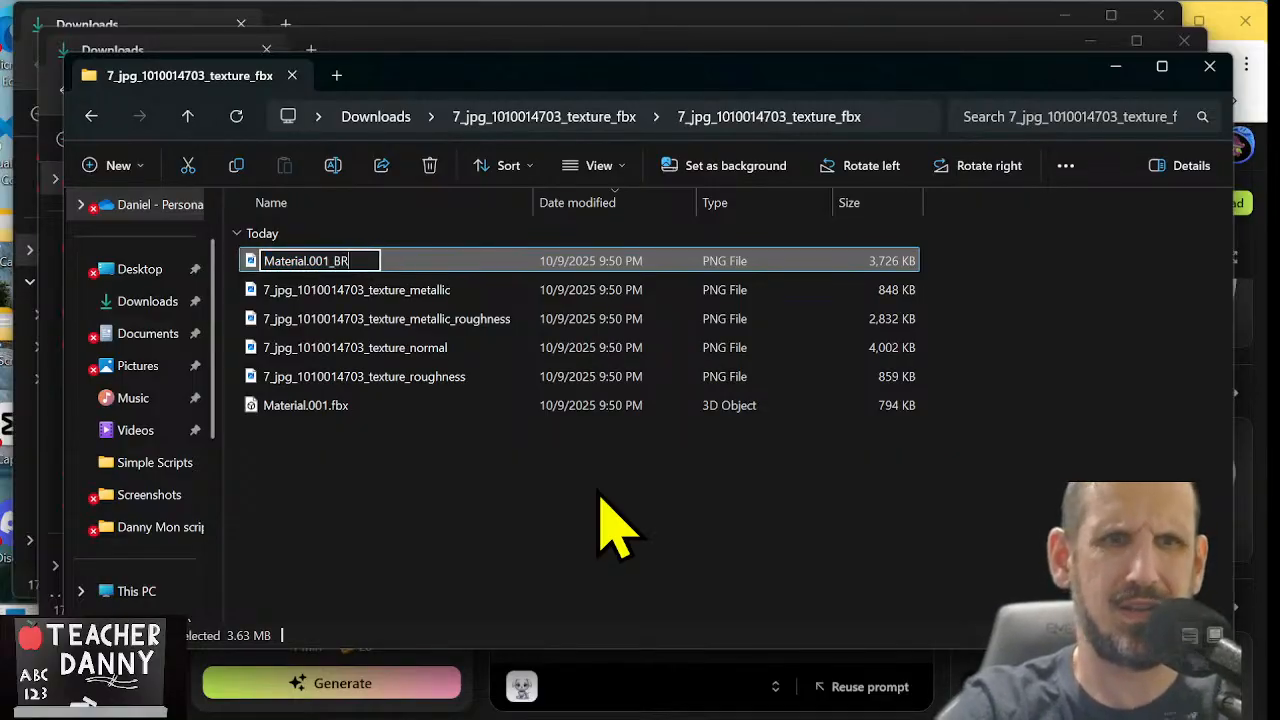
key(Return)
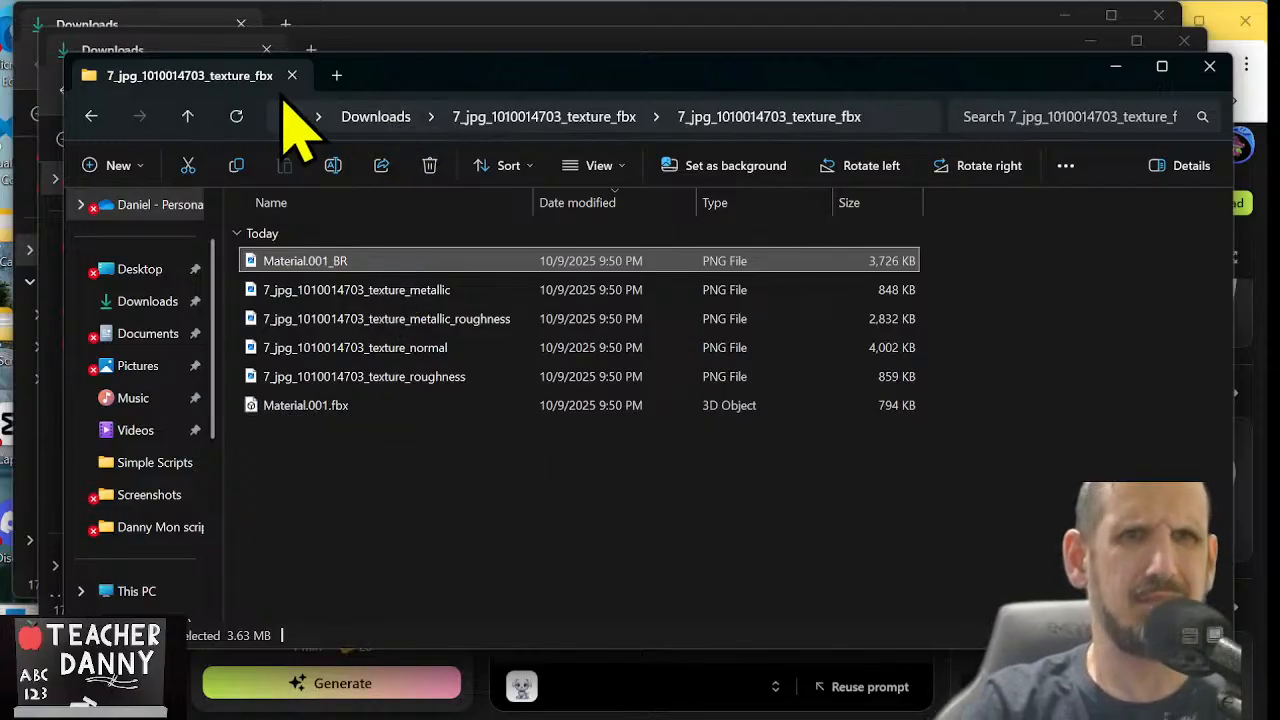
click(398, 116)
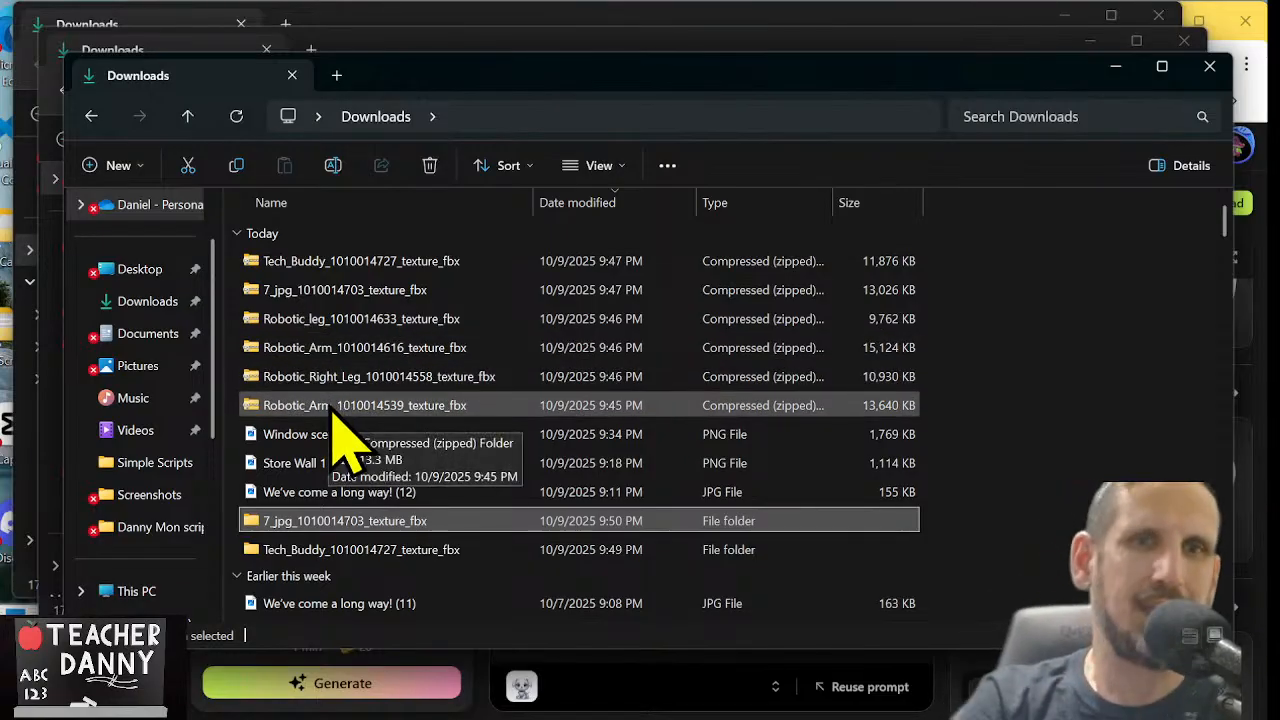
double_click(320, 320)
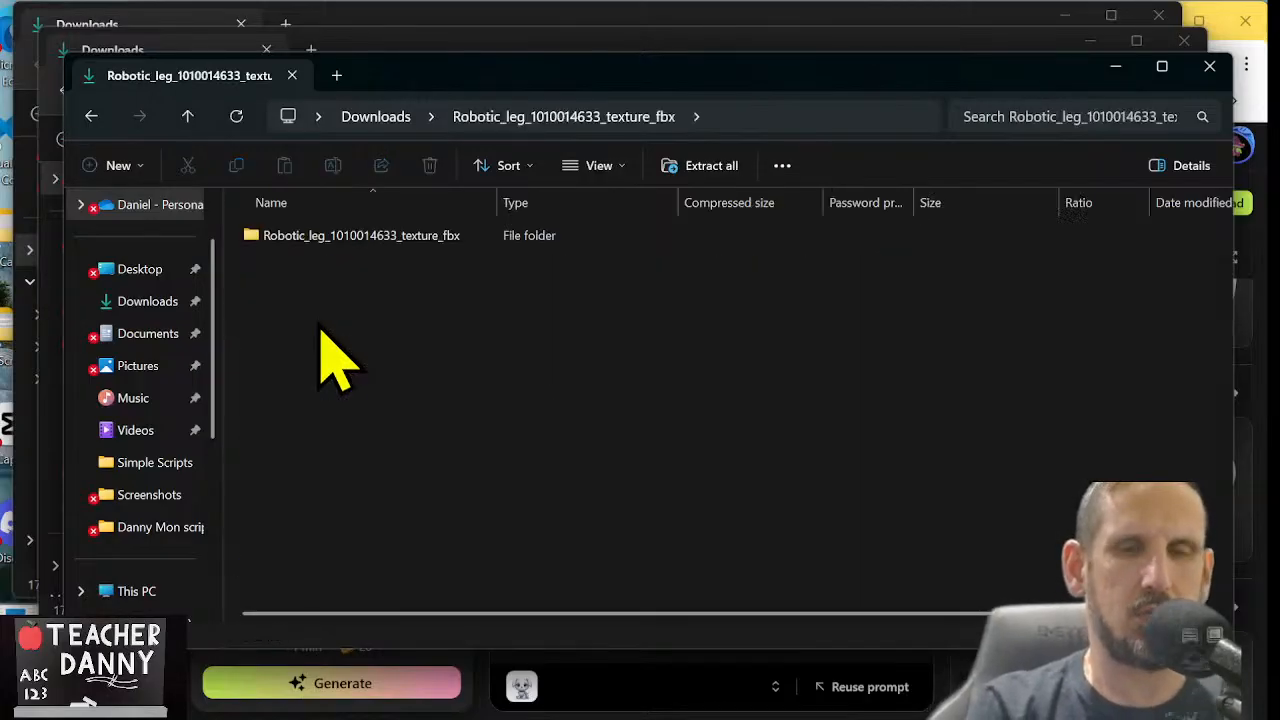
double_click(354, 241)
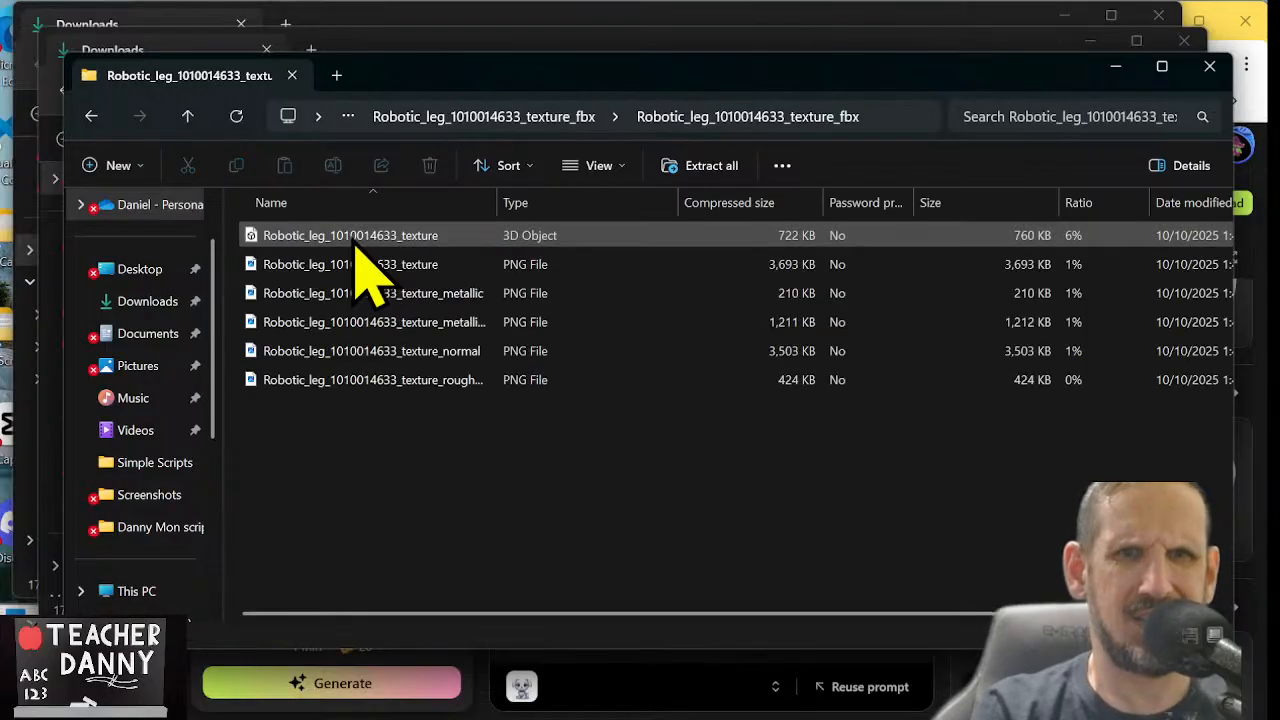
click(411, 243)
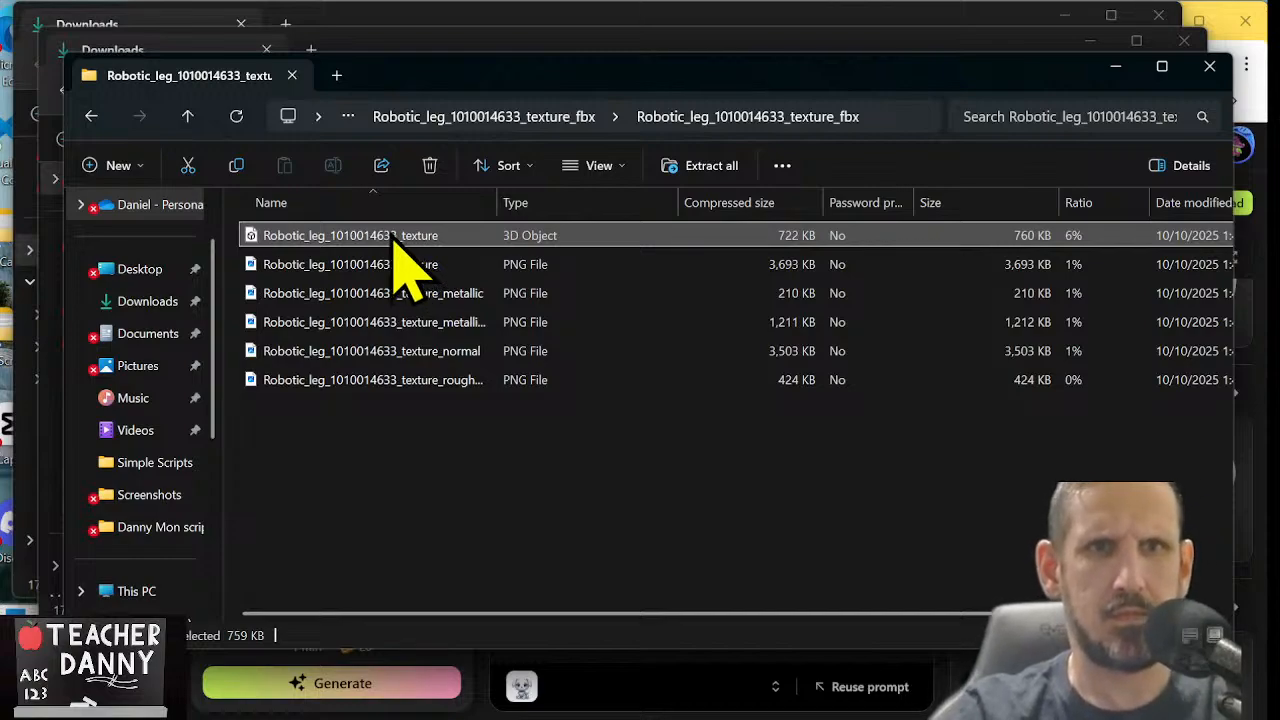
right_click(366, 244)
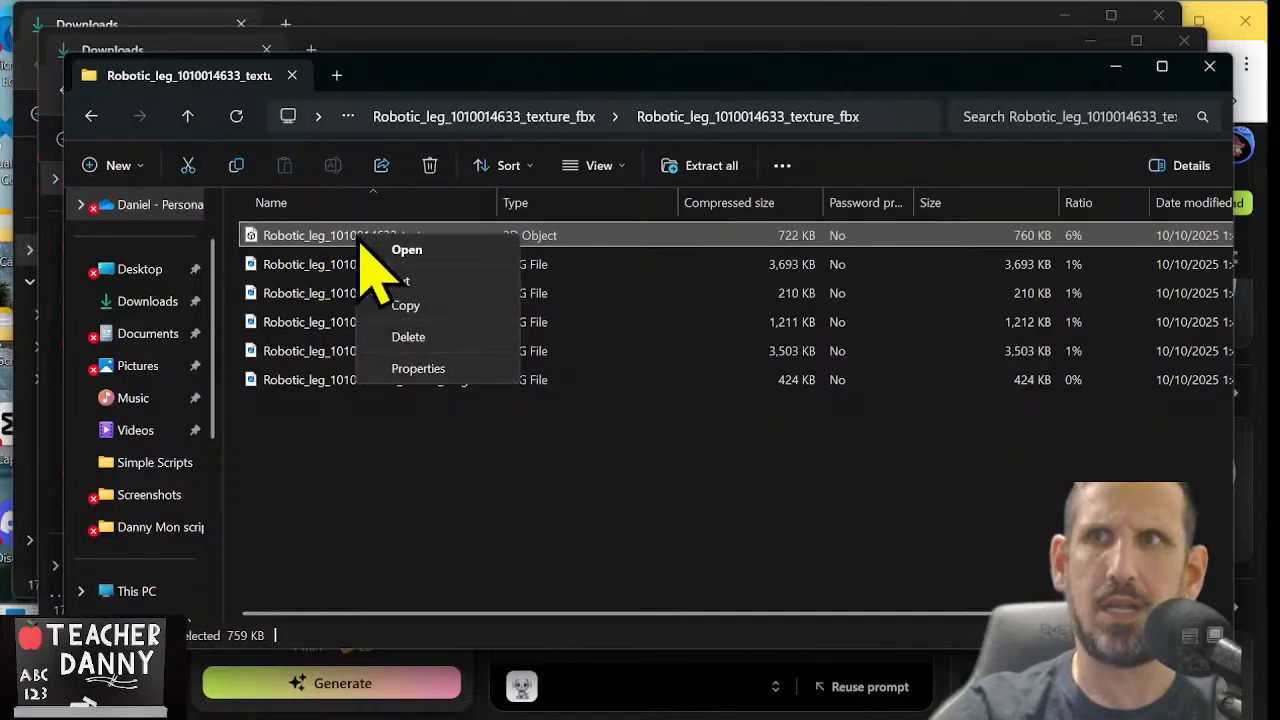
click(457, 508)
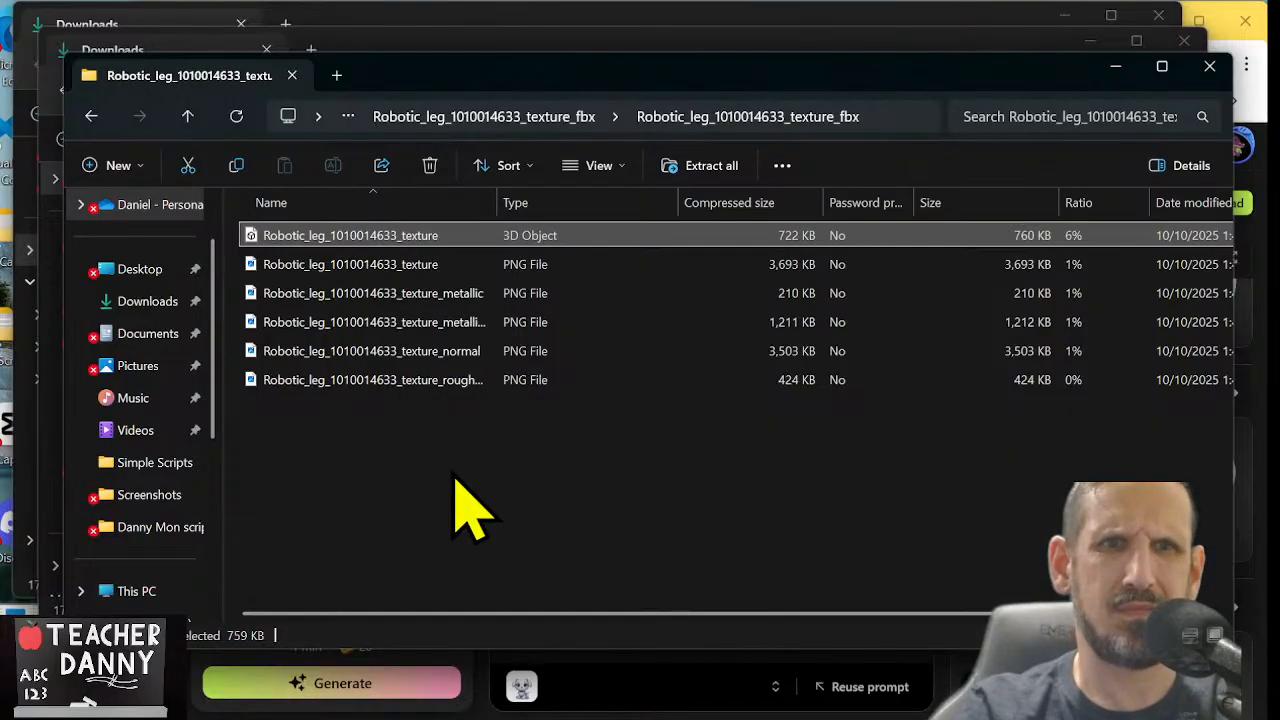
click(460, 510)
click(357, 246)
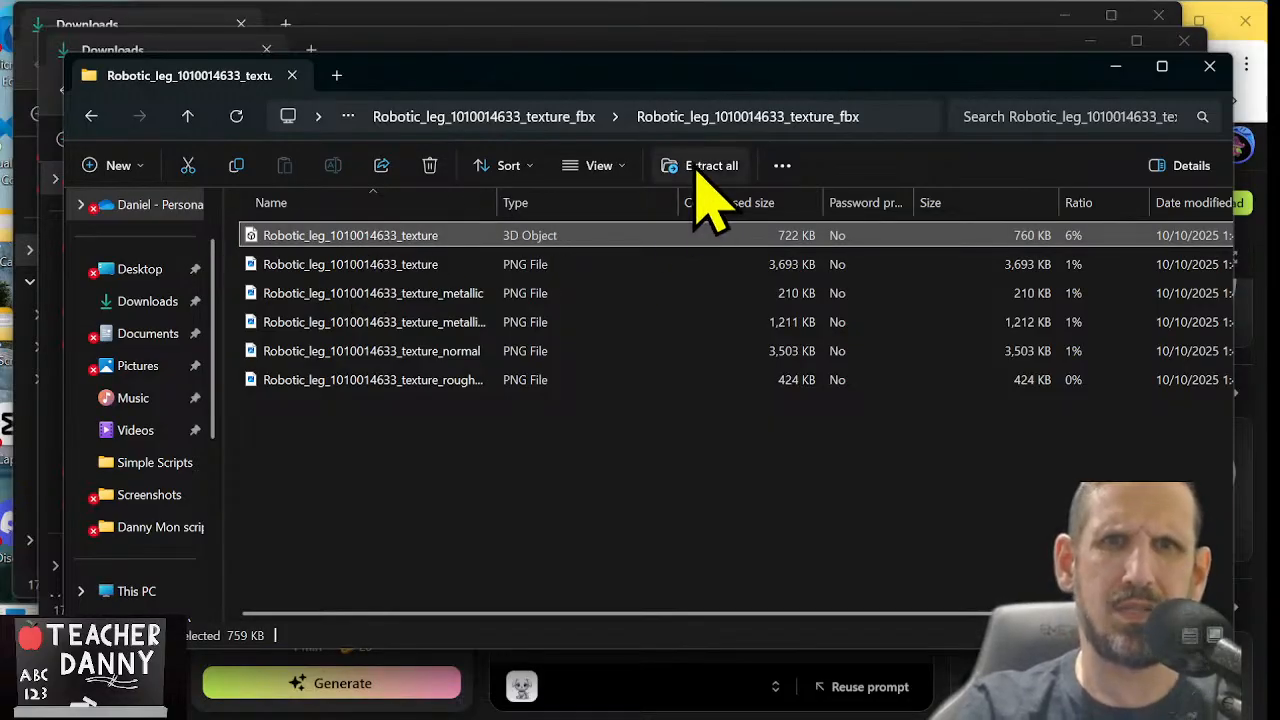
click(188, 116)
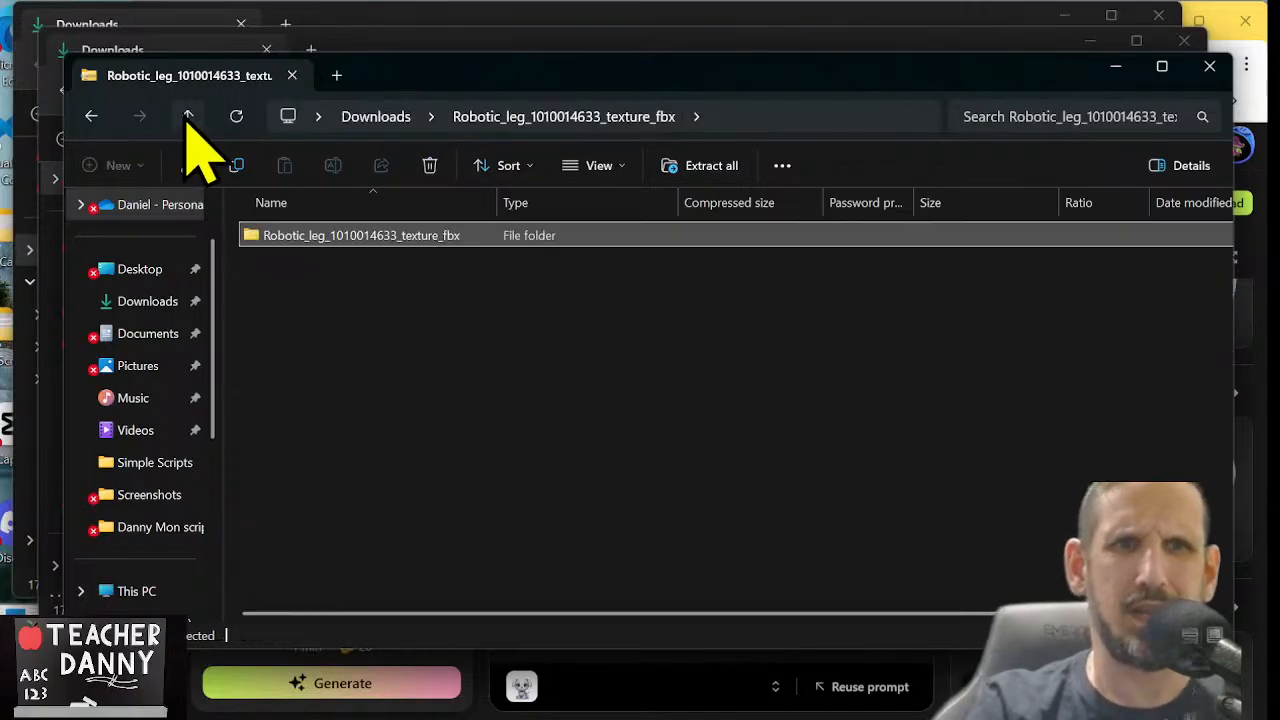
click(188, 116)
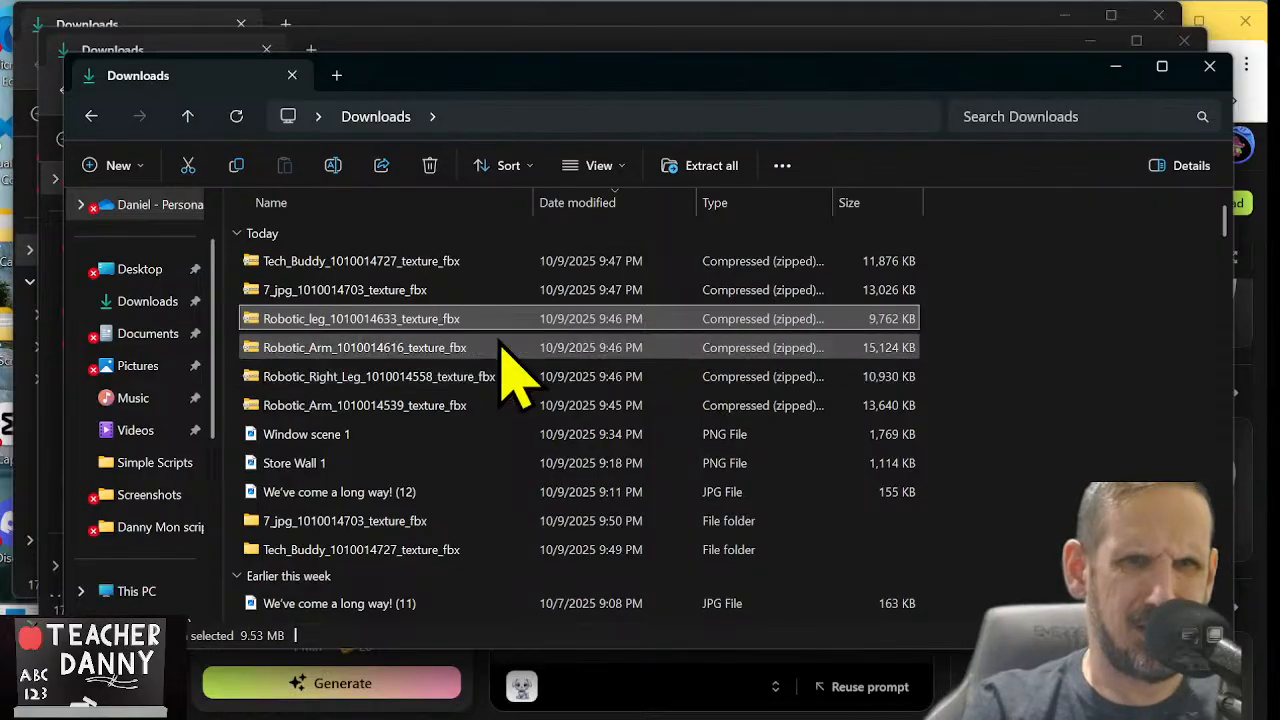
click(692, 170)
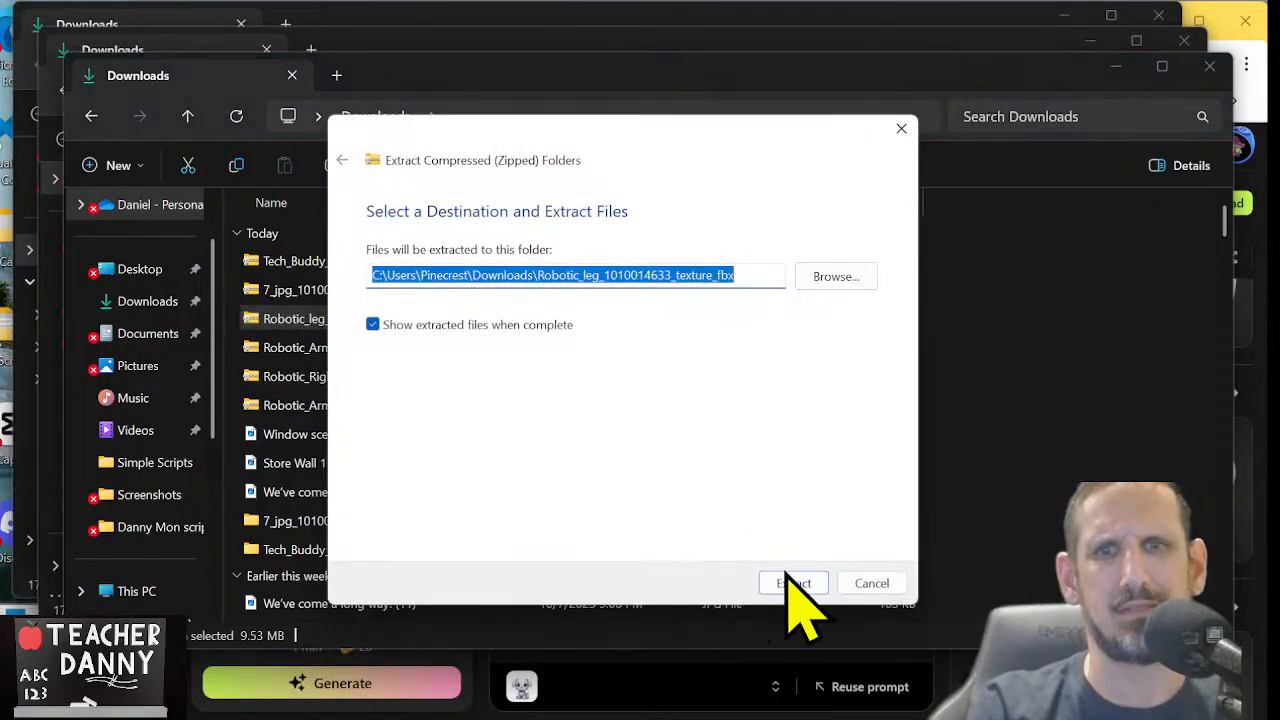
click(793, 583)
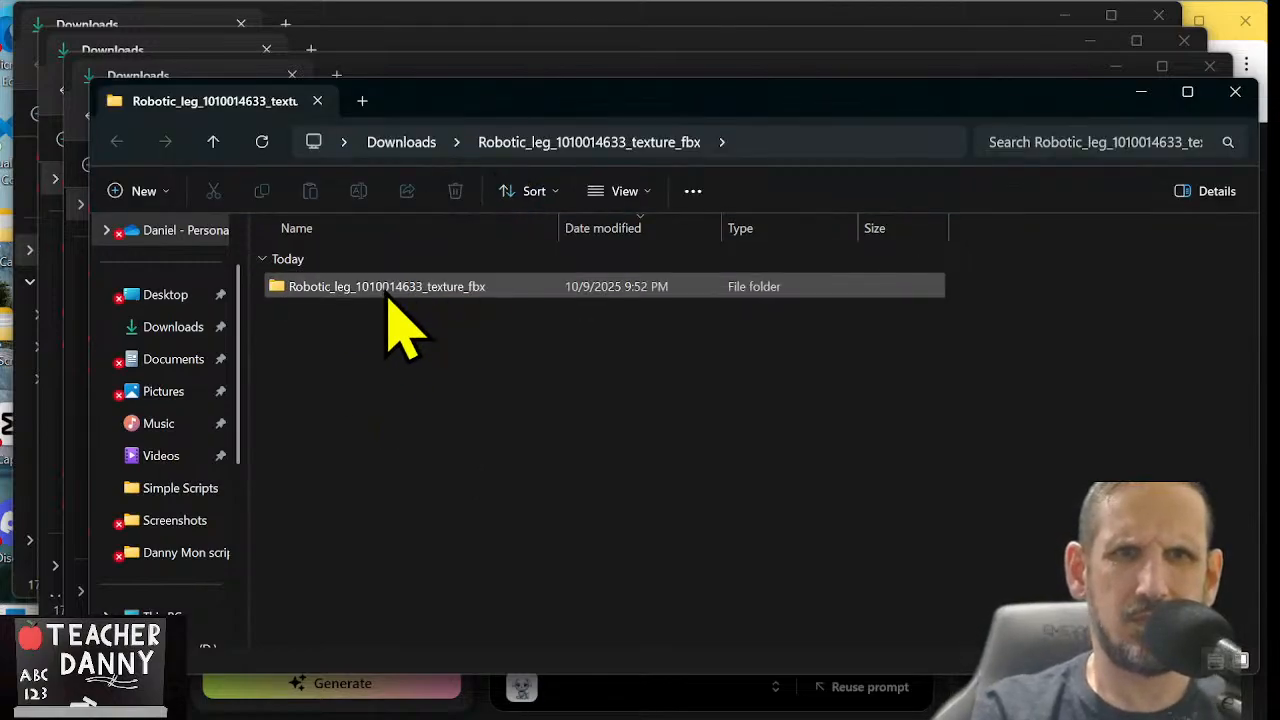
Open the extracted Robotic_leg subfolder and rename its 3D object file as Material.001.fbx
click(388, 298)
double_click(388, 298)
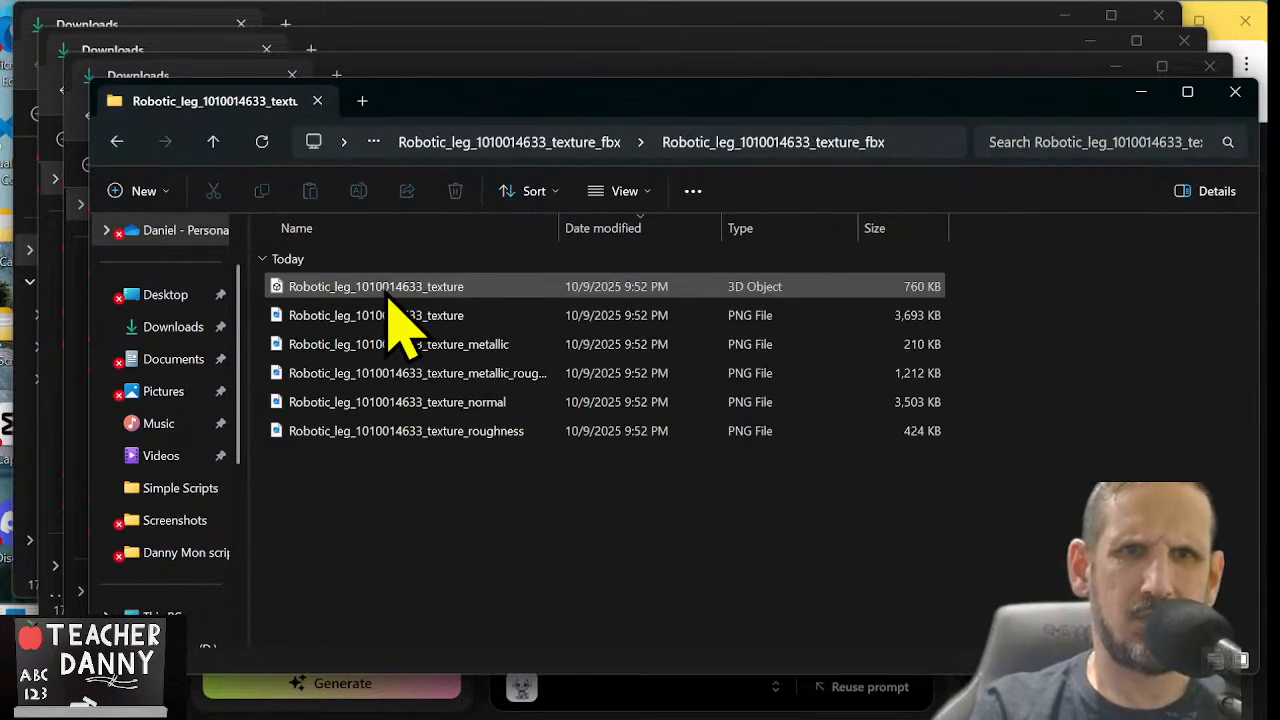
click(388, 295)
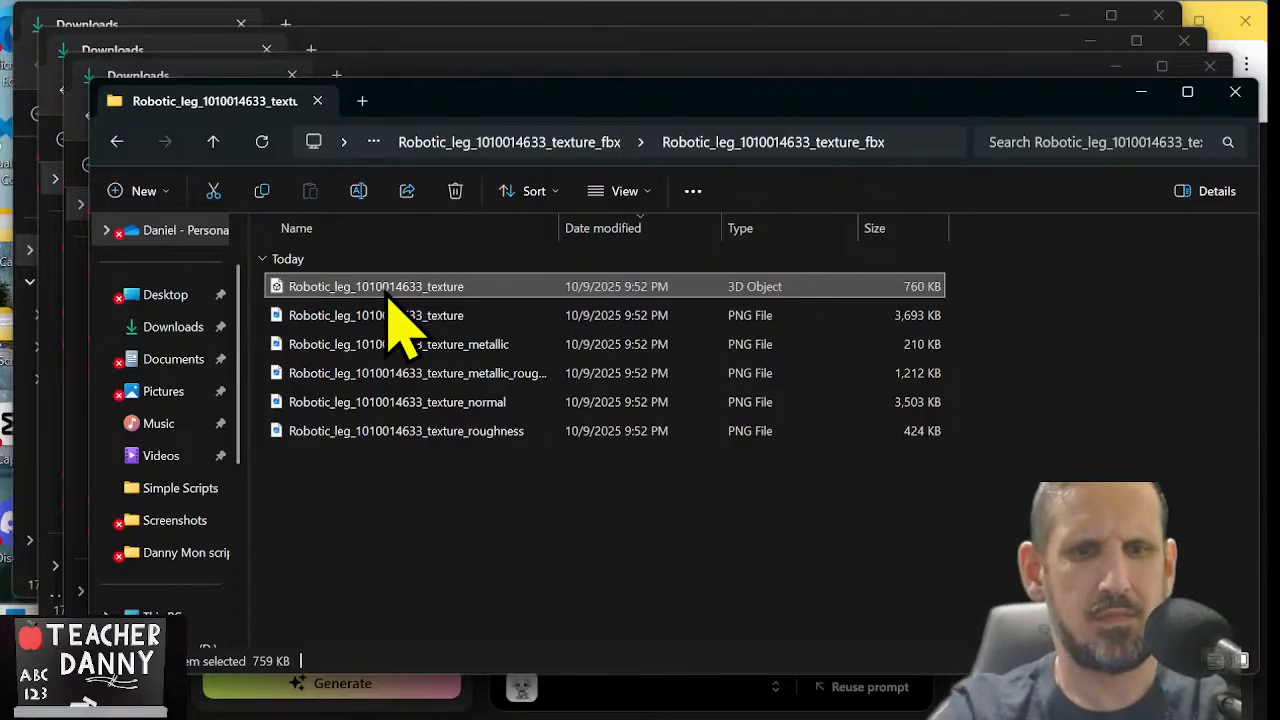
click(384, 288)
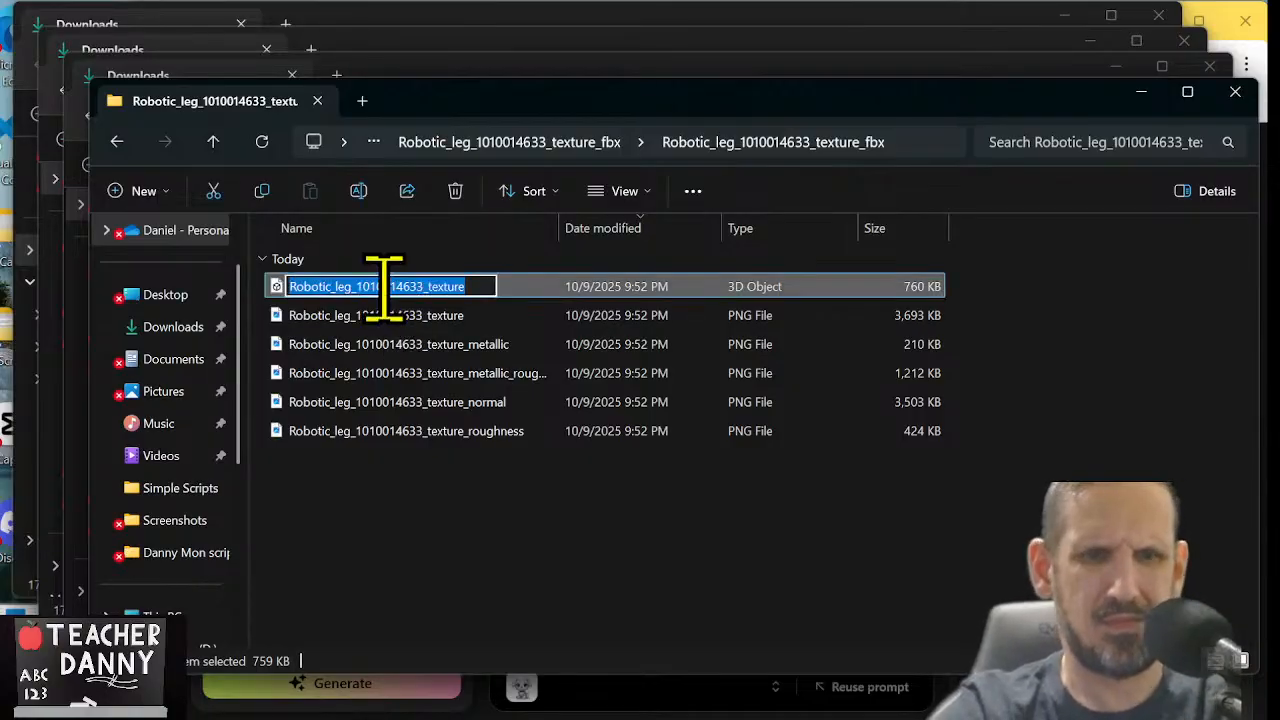
text(Material.001)
text(.)
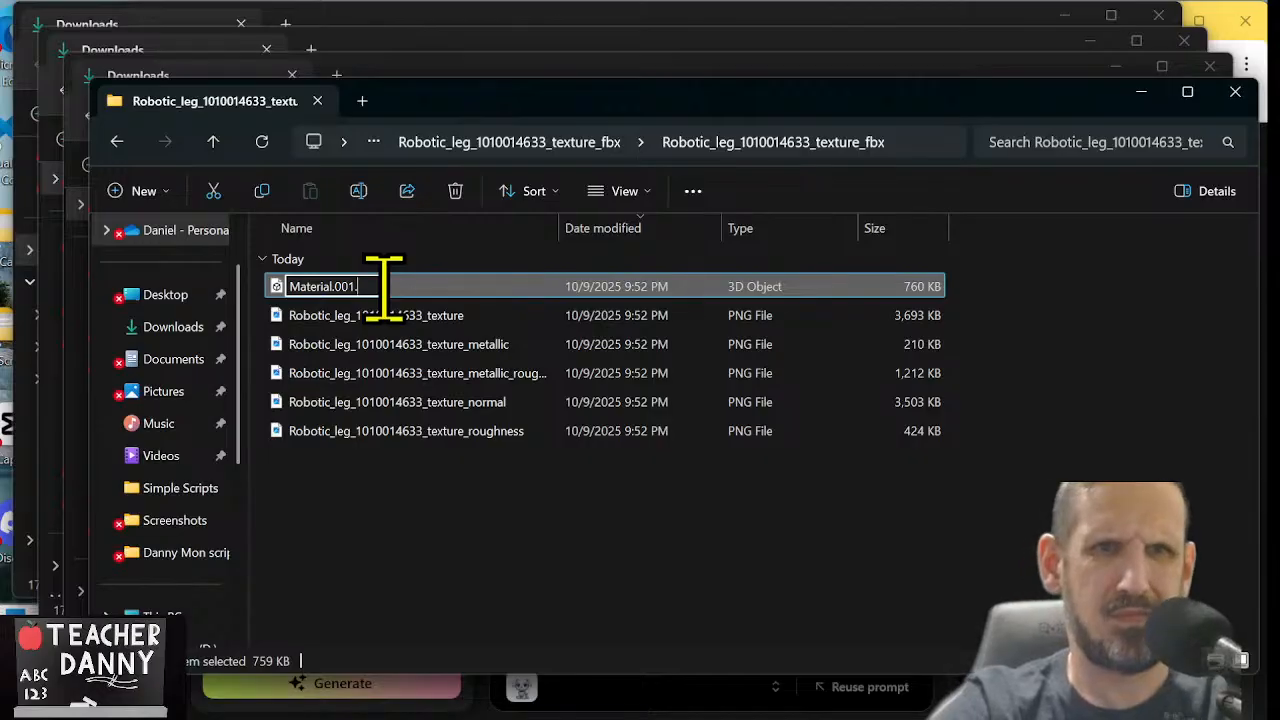
text(fbx)
key(Tab)
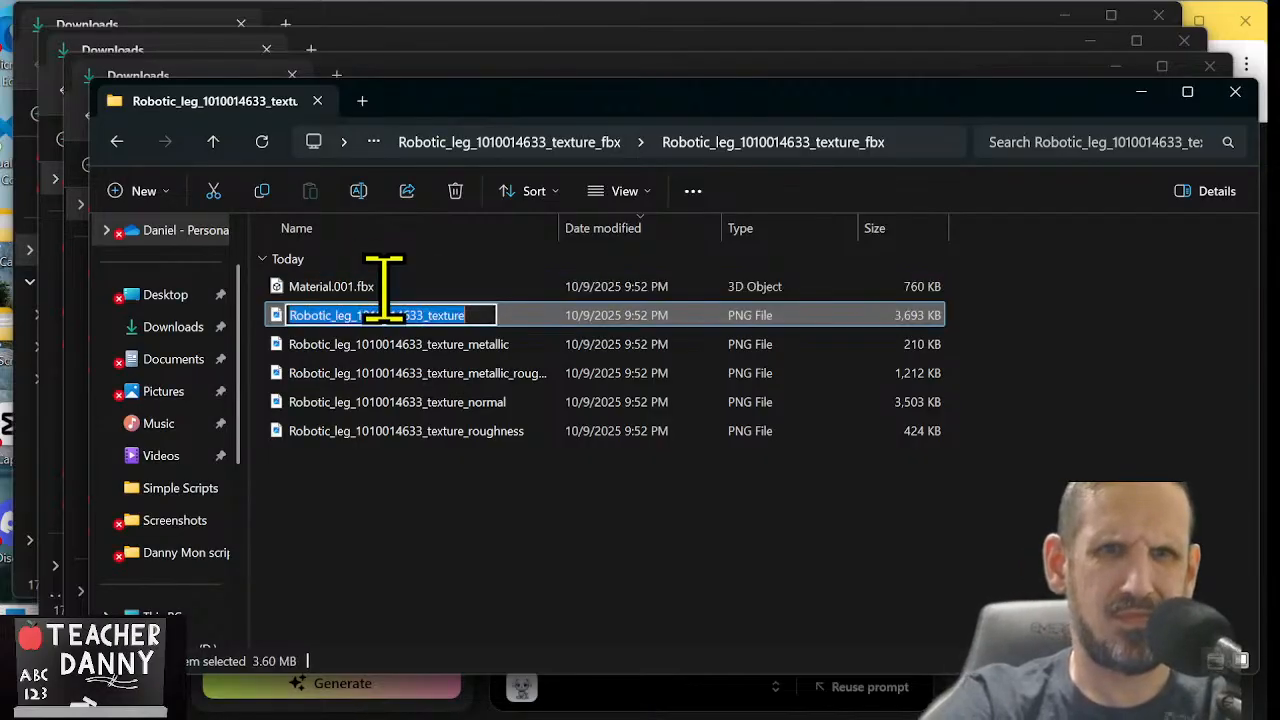
text(Material.001)
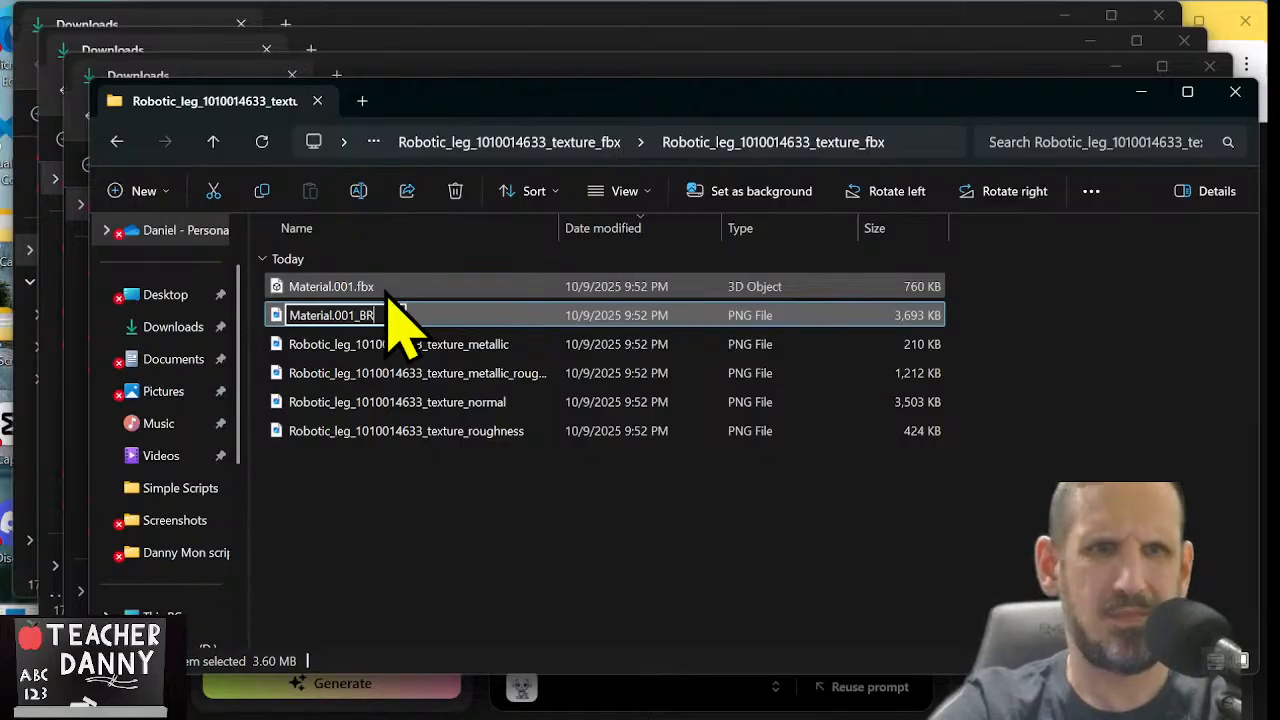
key(Return)
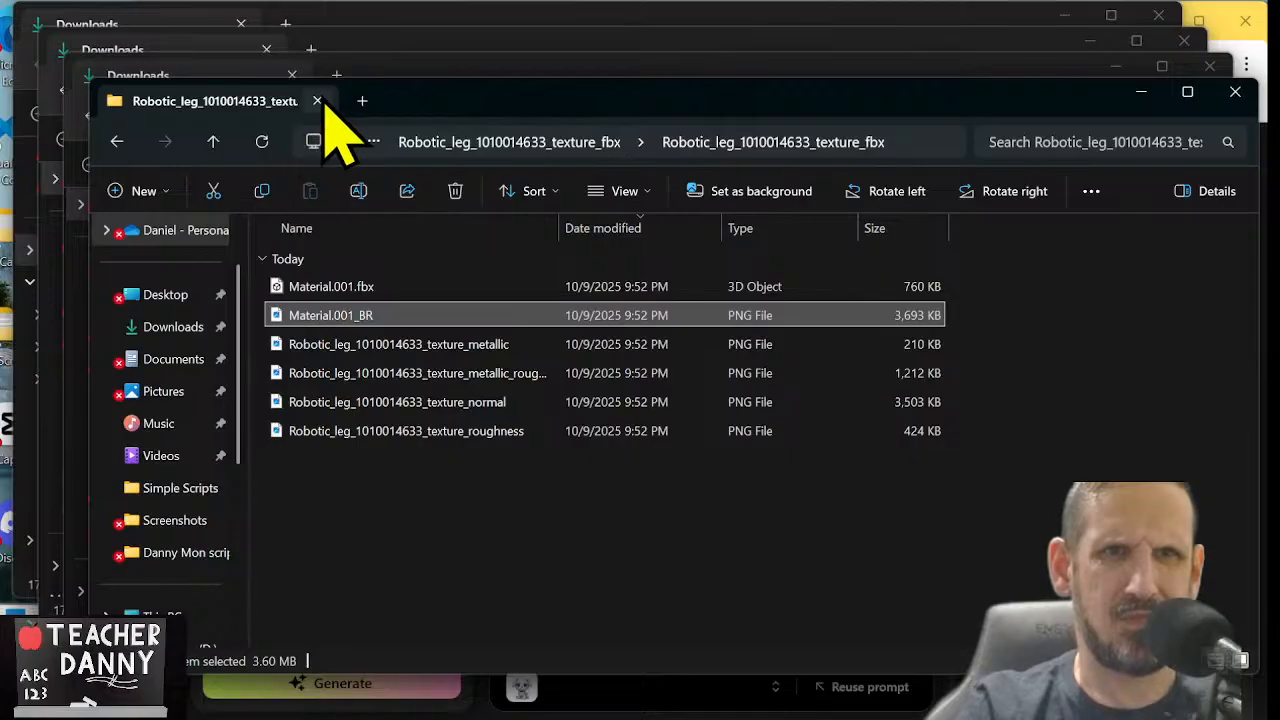
Close the three surplus Downloads windows, keeping the window with the extracted Robotic_leg folder open
click(213, 141)
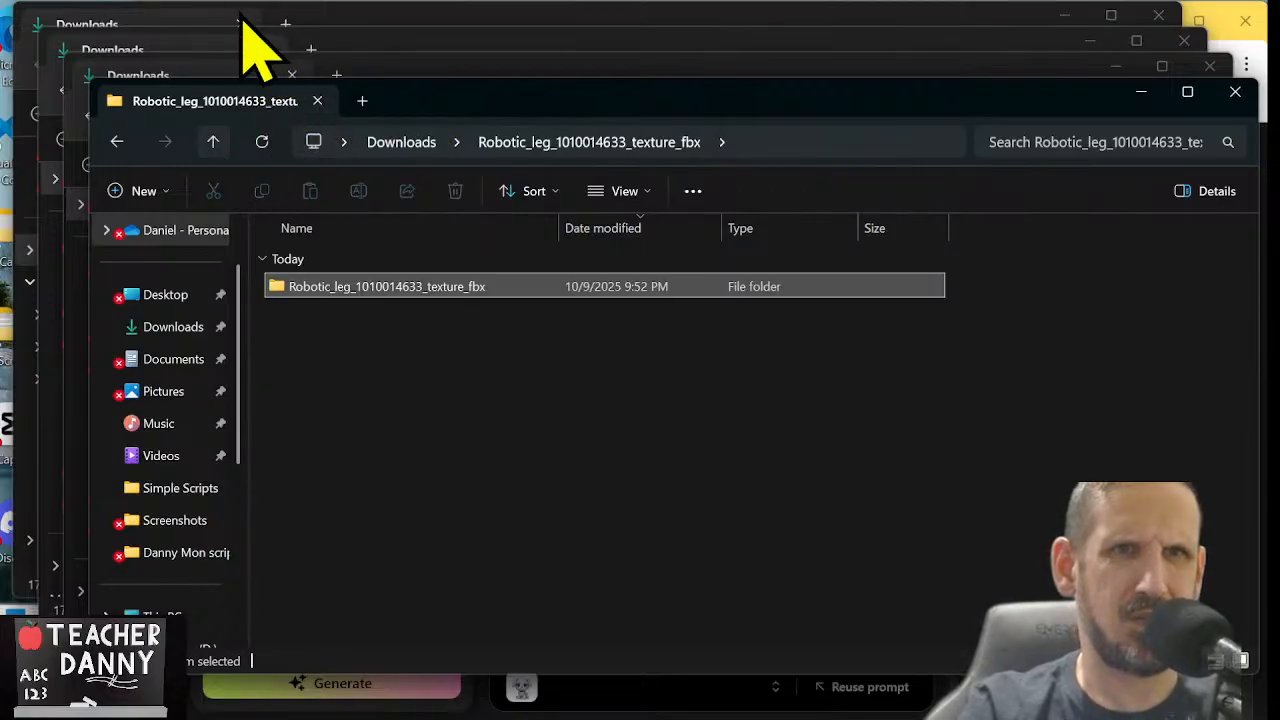
click(243, 22)
click(241, 24)
click(246, 30)
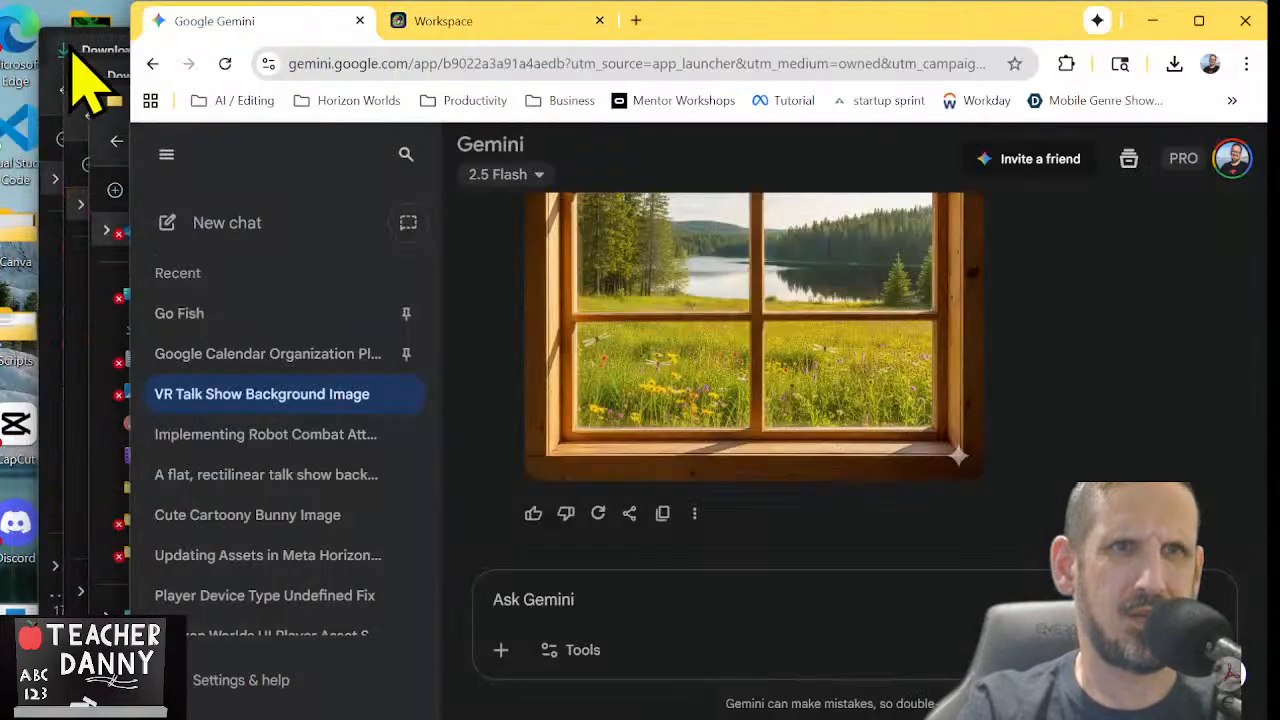
click(70, 50)
click(266, 49)
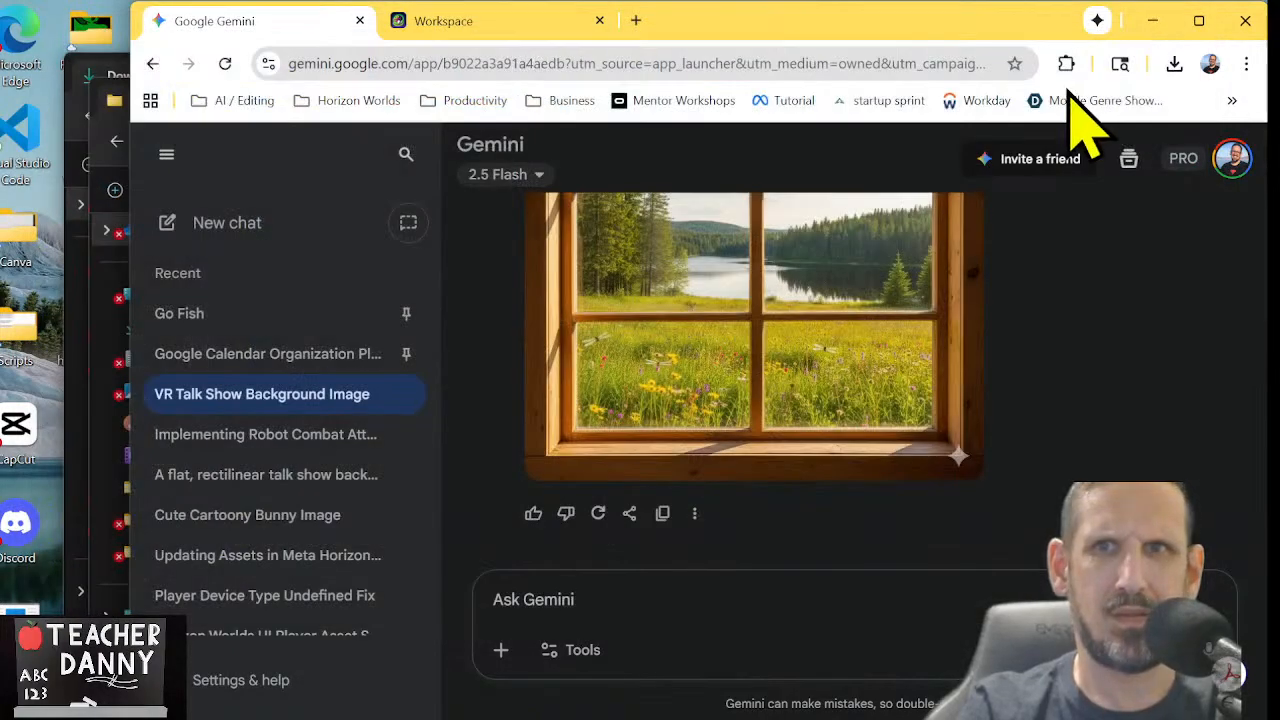
click(104, 72)
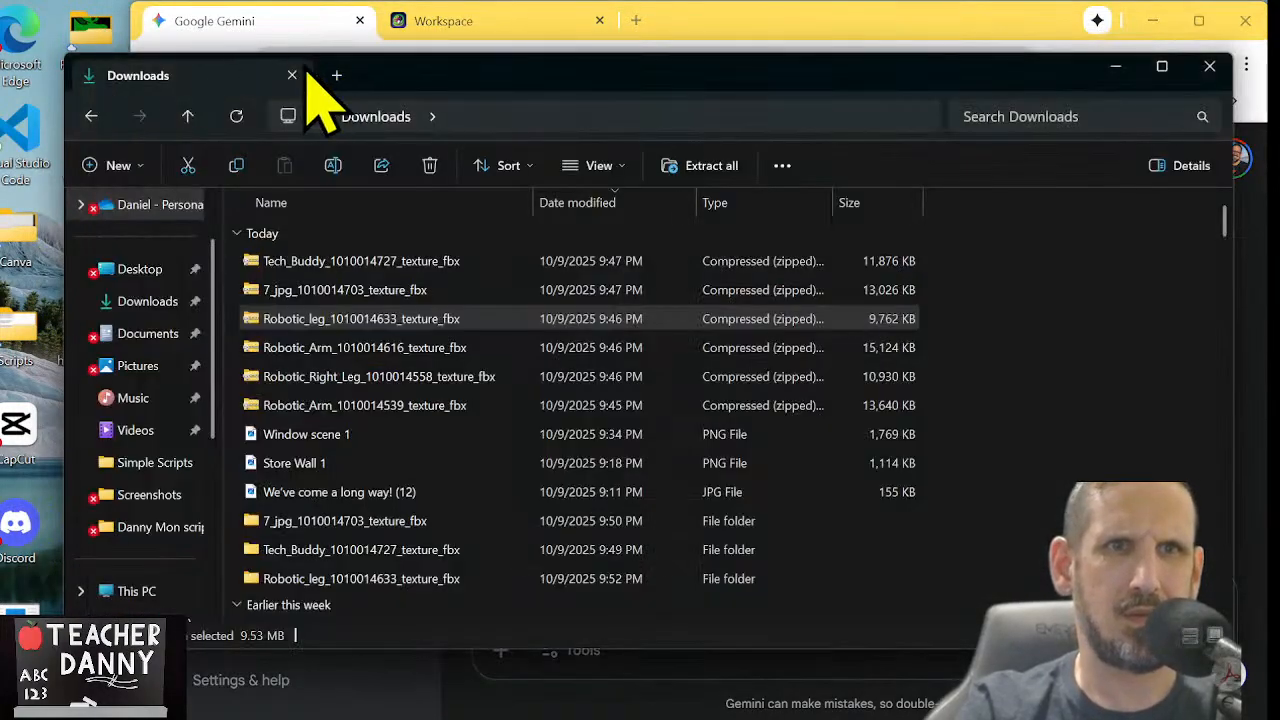
click(294, 75)
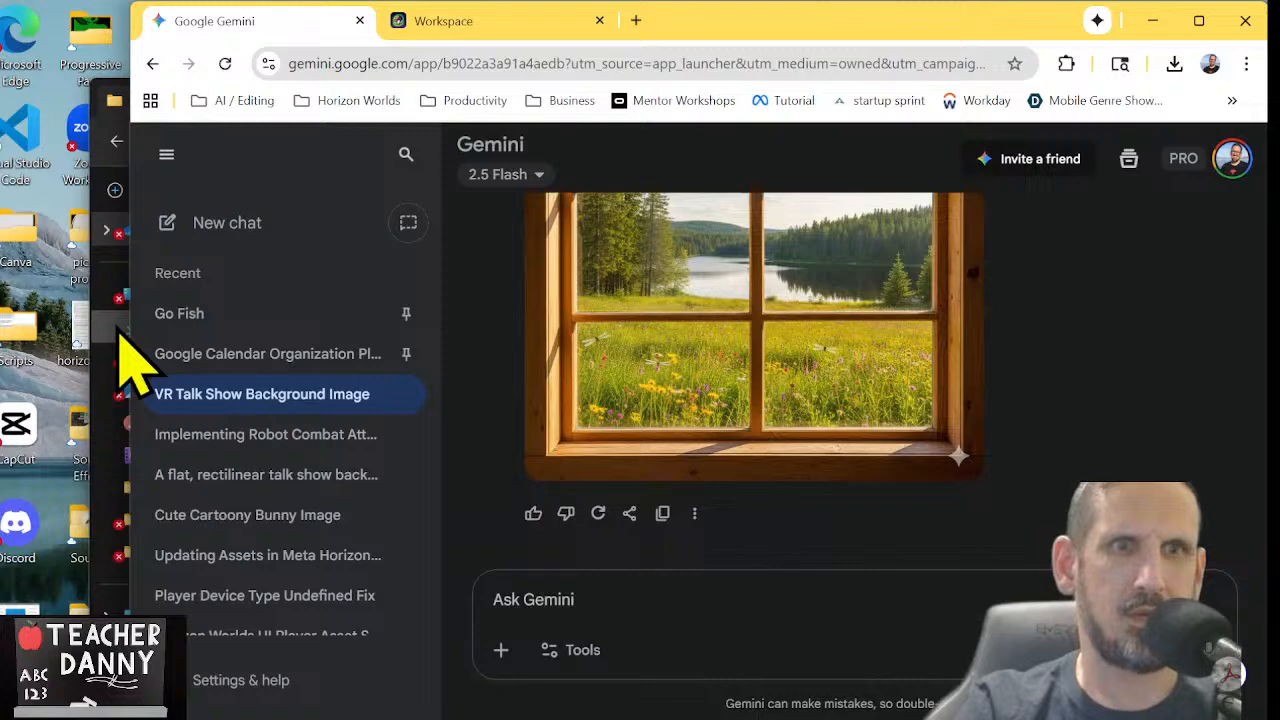
click(120, 177)
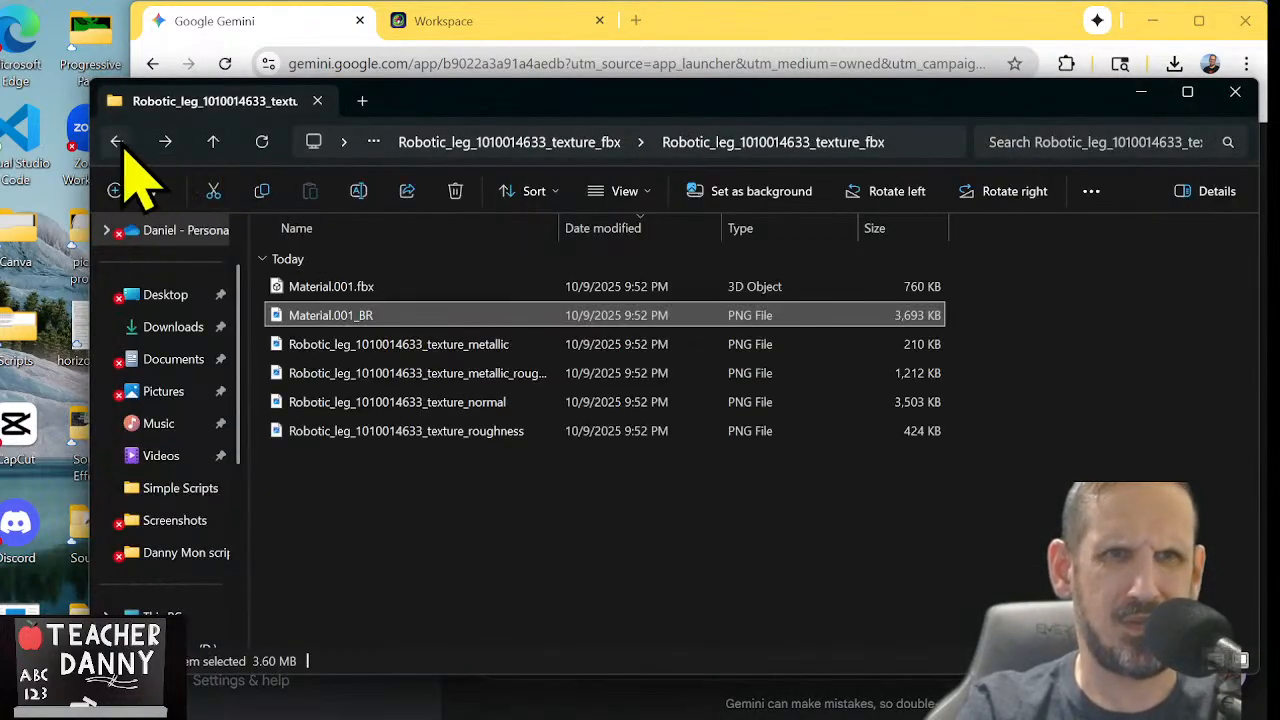
click(118, 142)
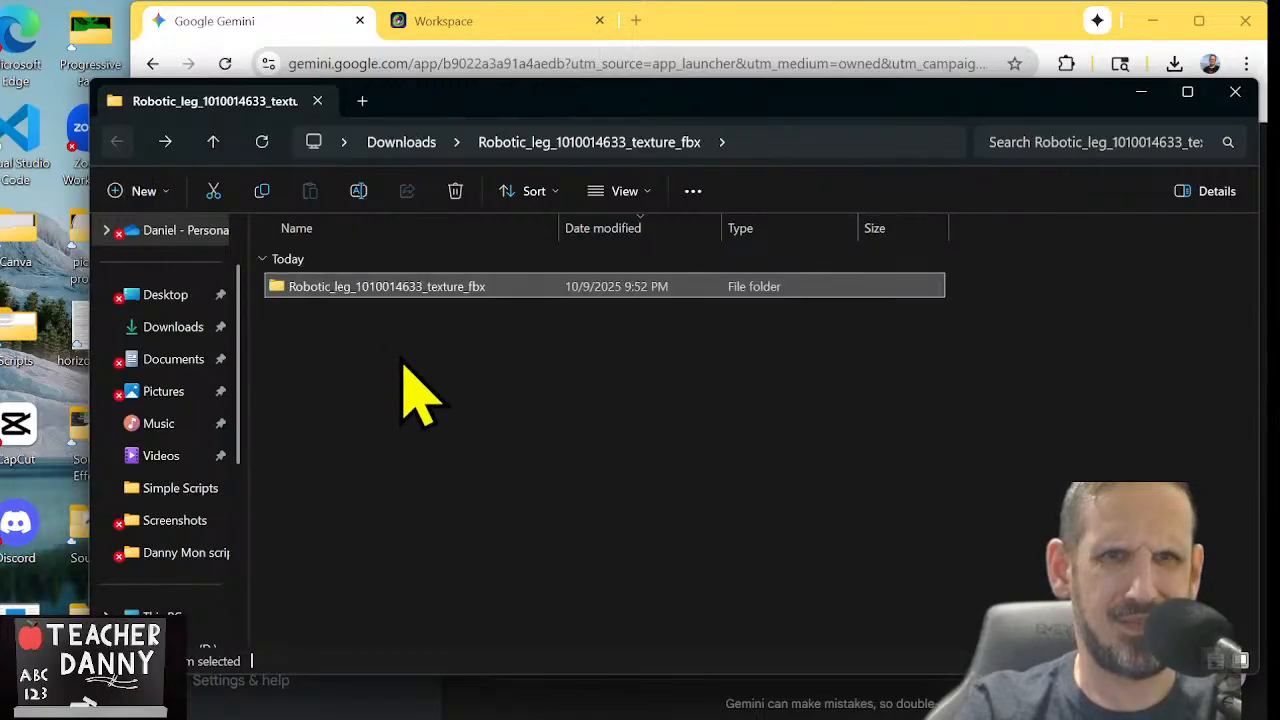
click(214, 145)
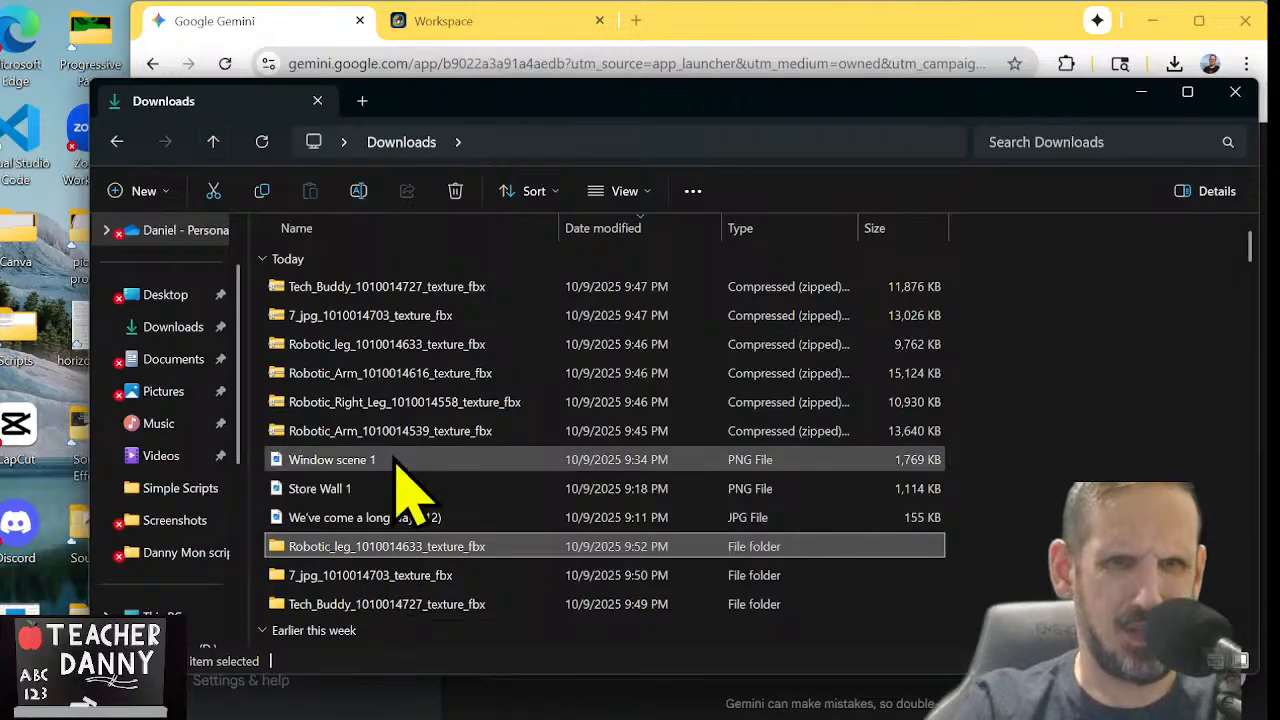
click(371, 380)
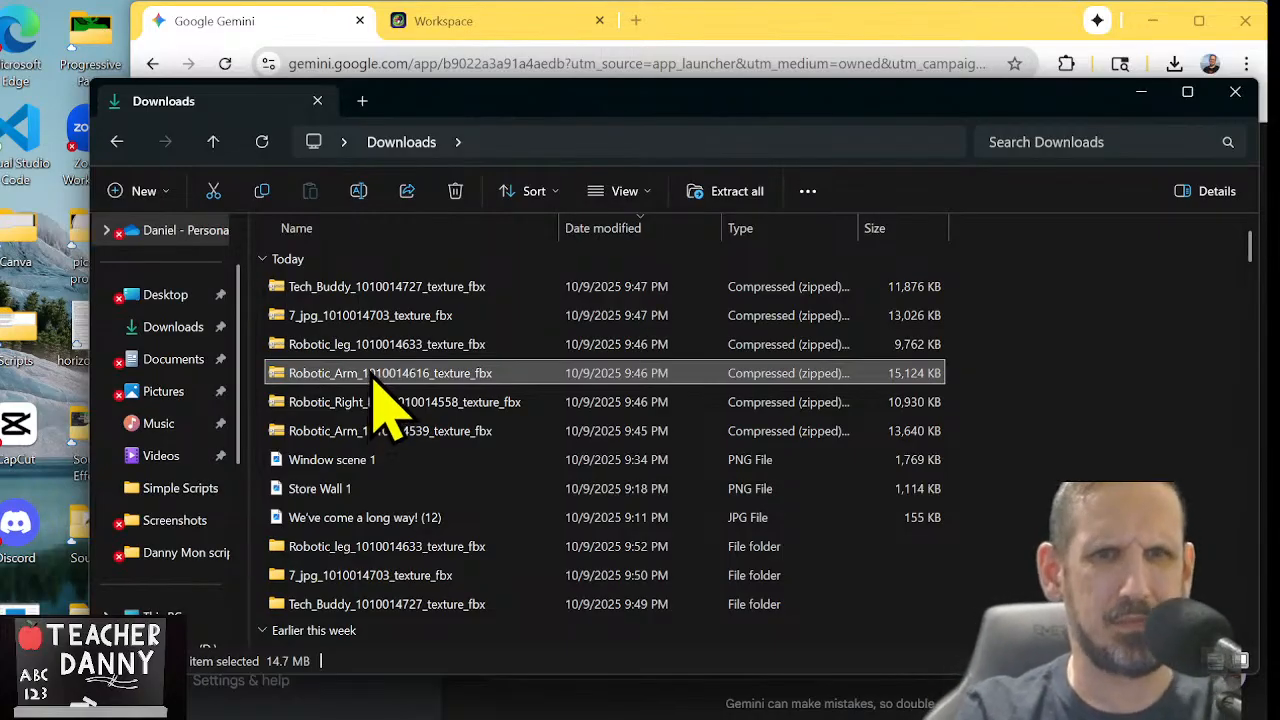
double_click(373, 382)
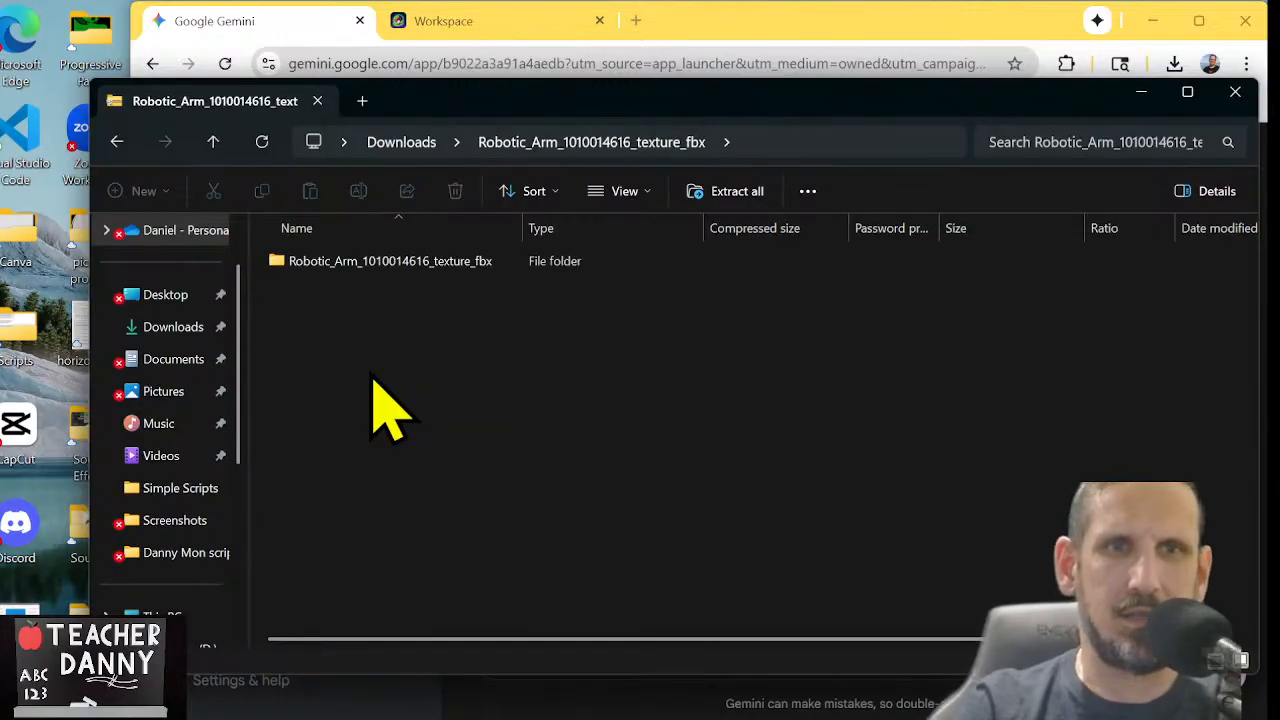
double_click(386, 265)
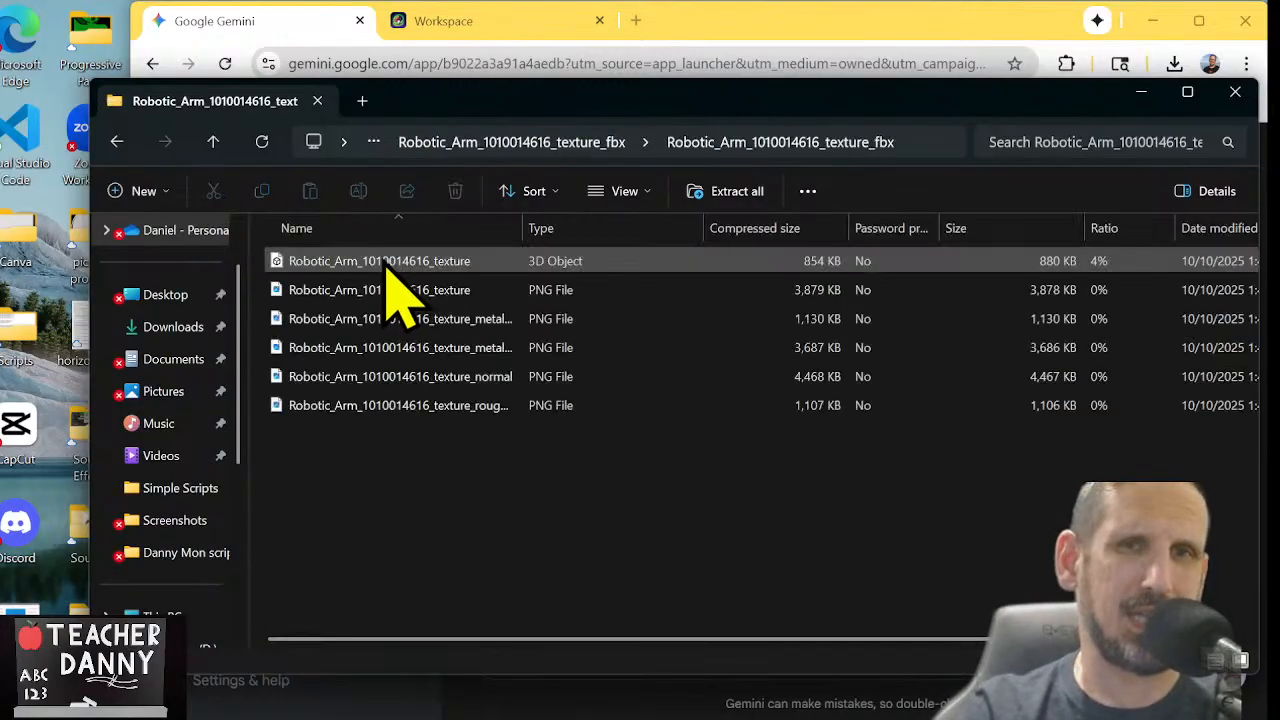
click(387, 262)
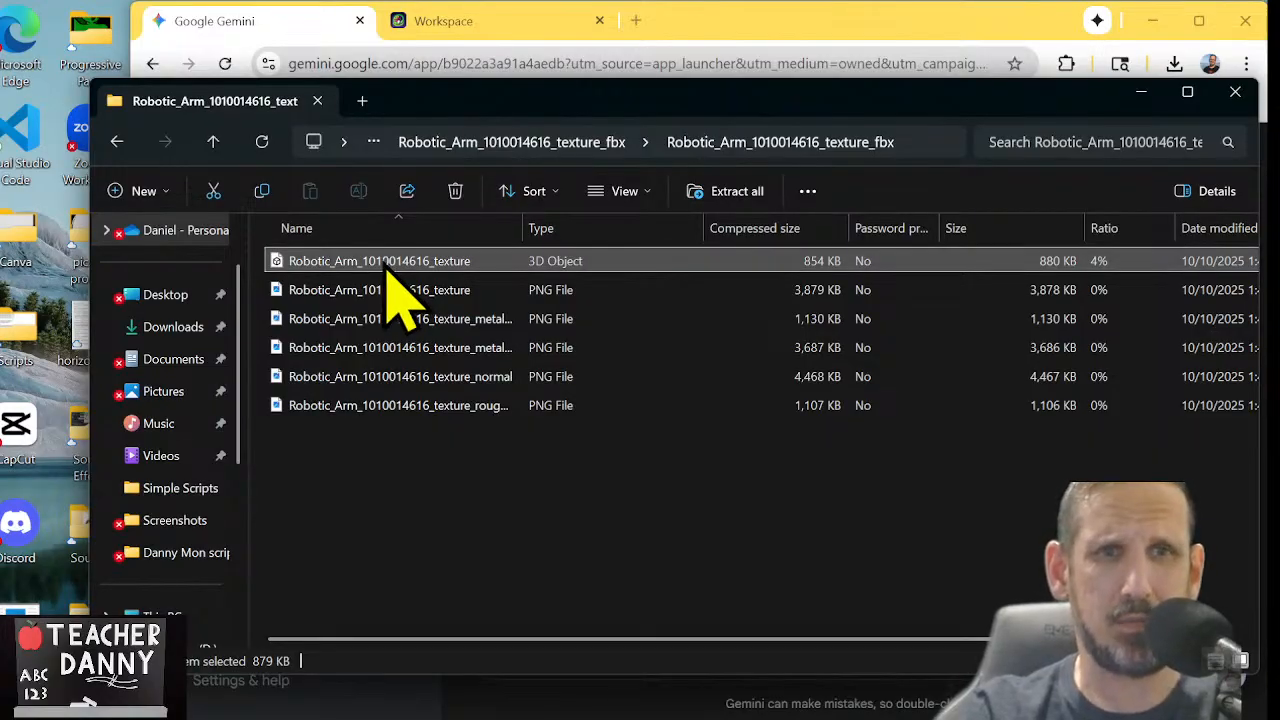
click(712, 198)
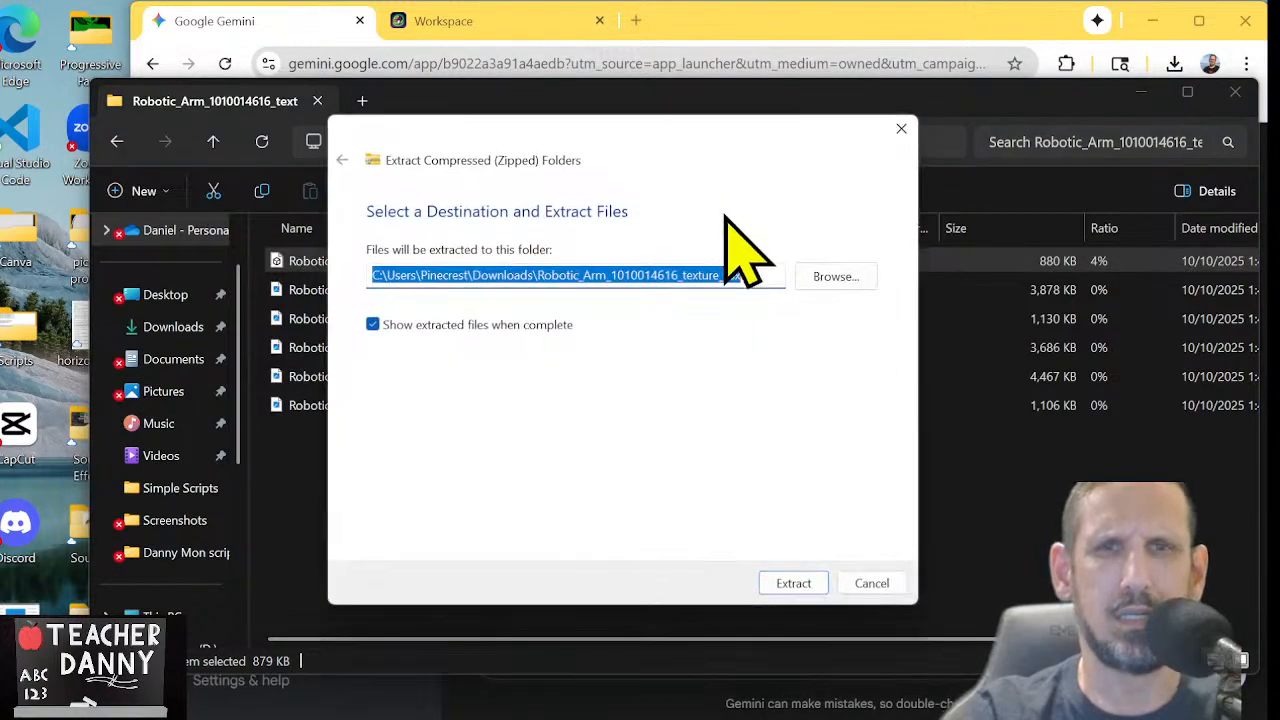
click(782, 585)
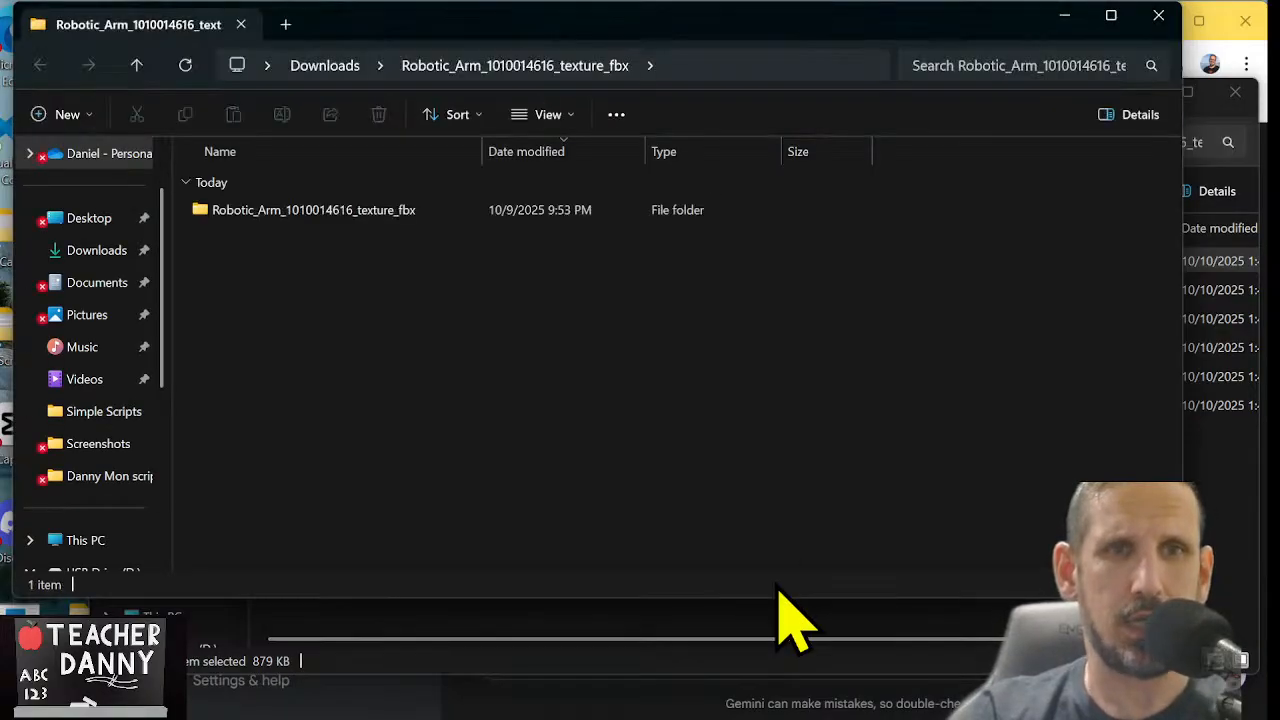
click(382, 220)
double_click(382, 220)
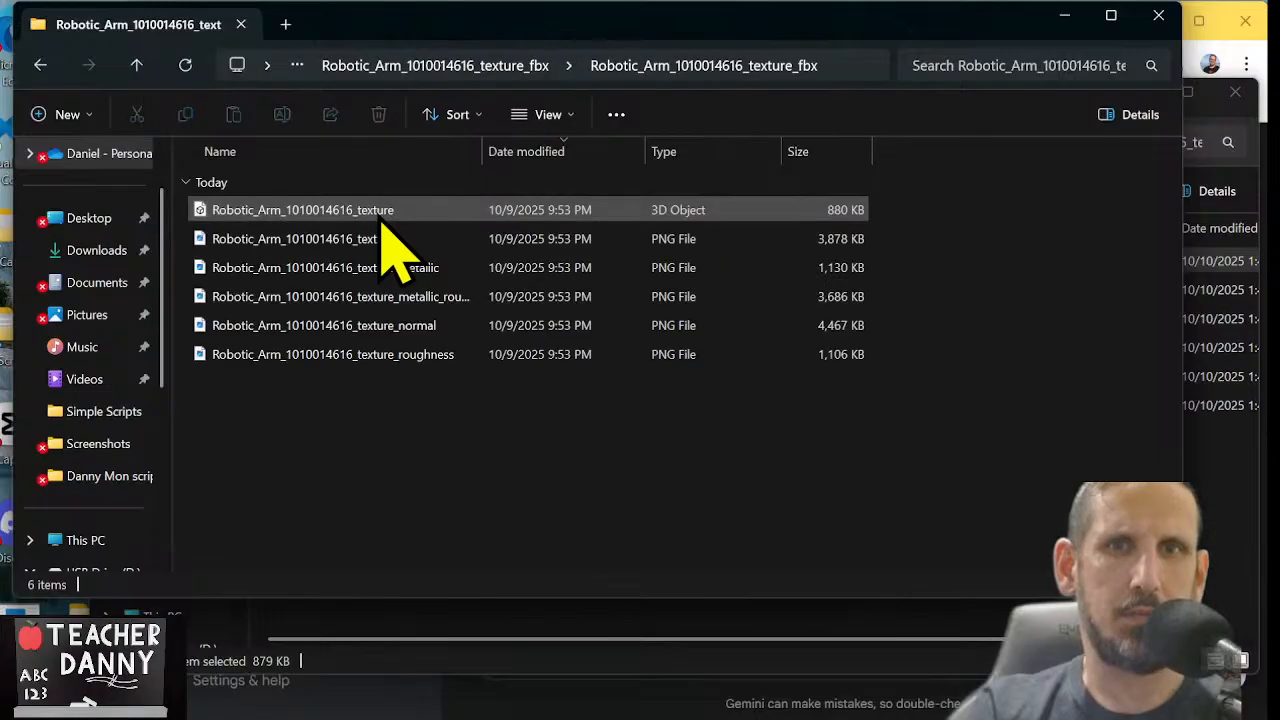
click(384, 224)
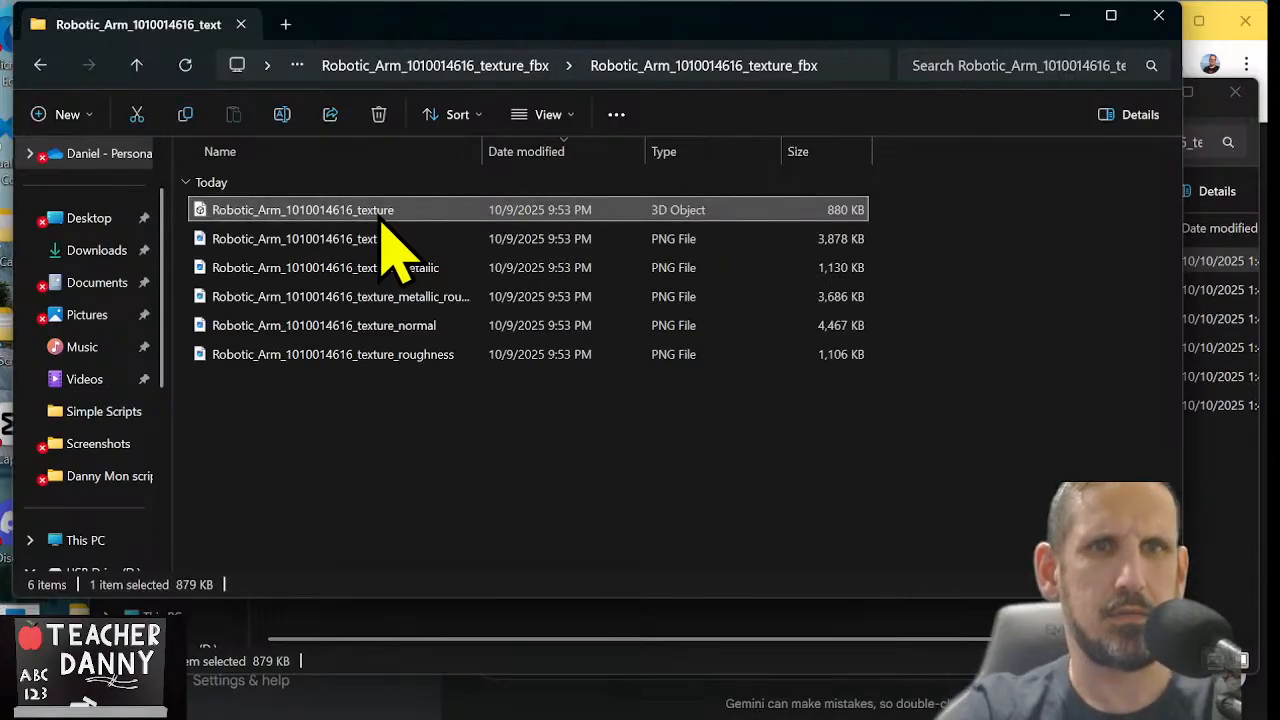
click(377, 210)
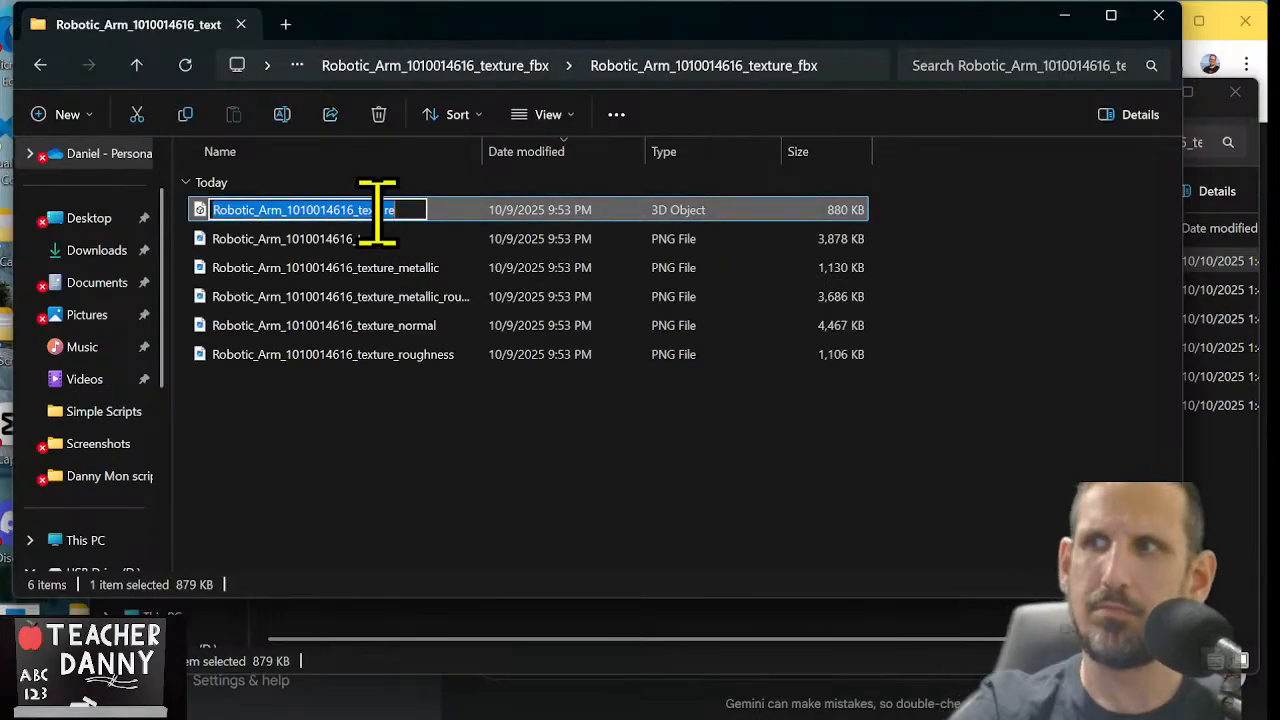
text(Material.001)
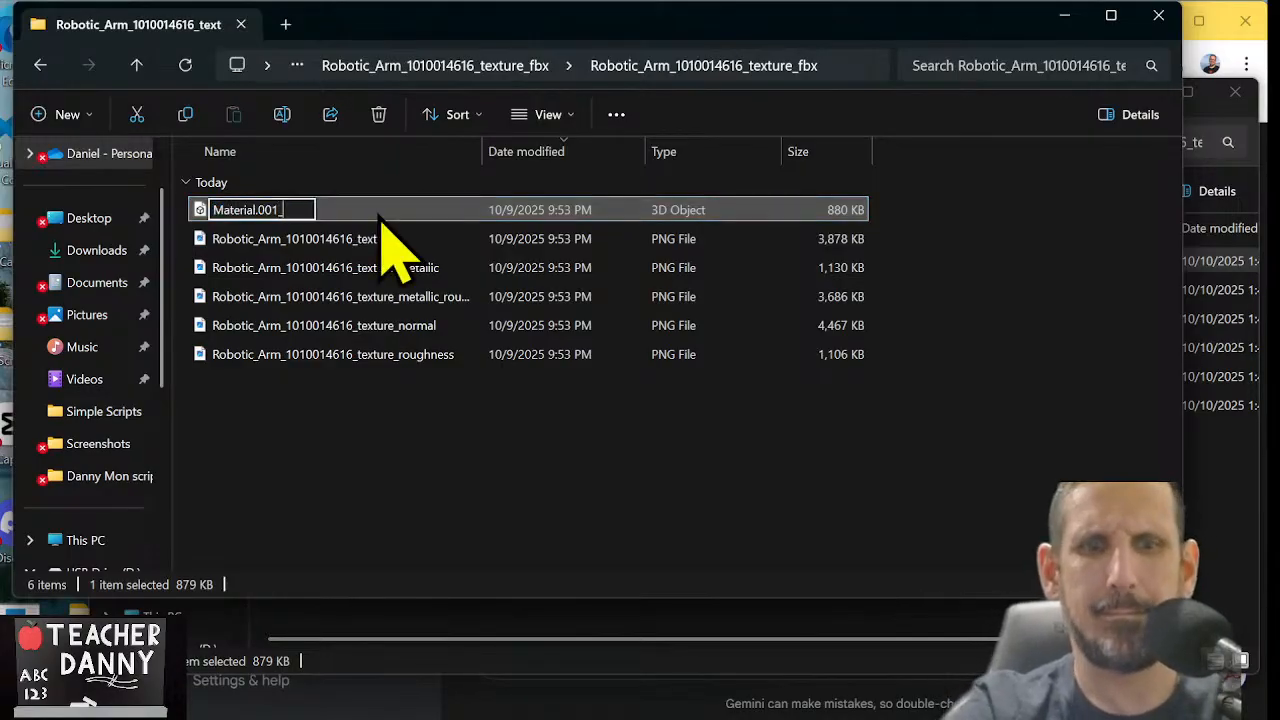
text(.)
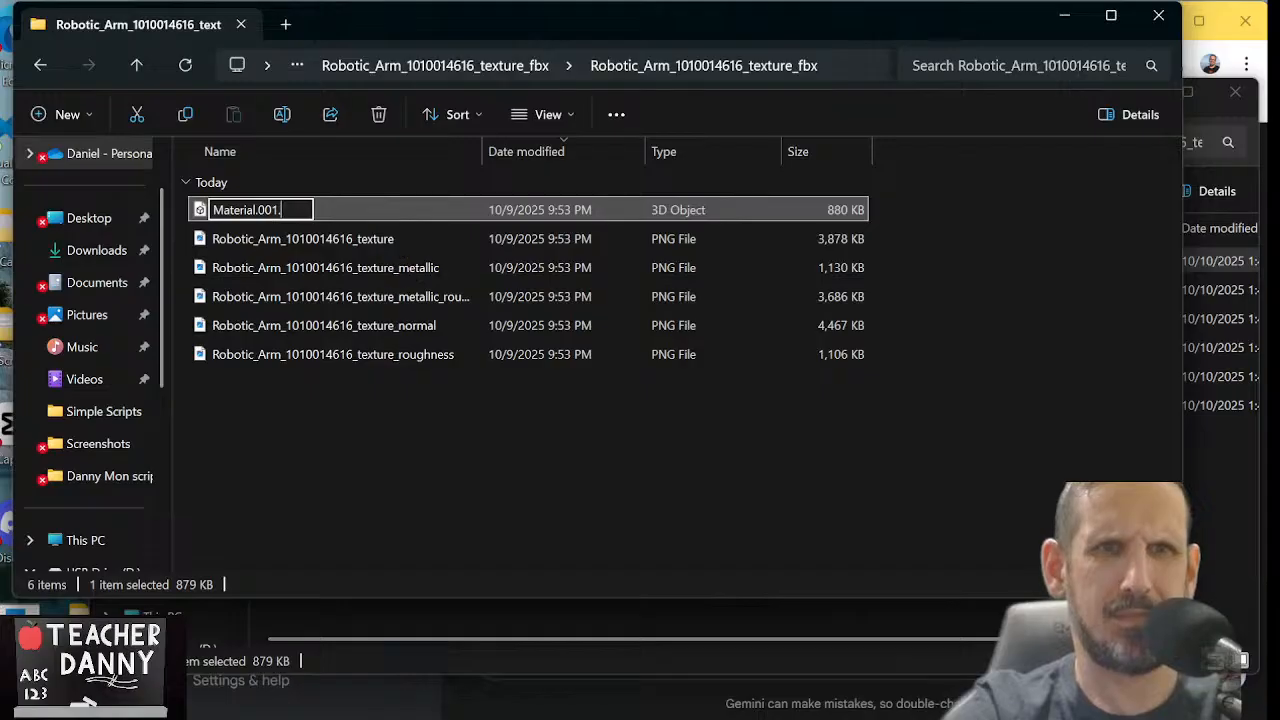
text(fbx)
key(Tab)
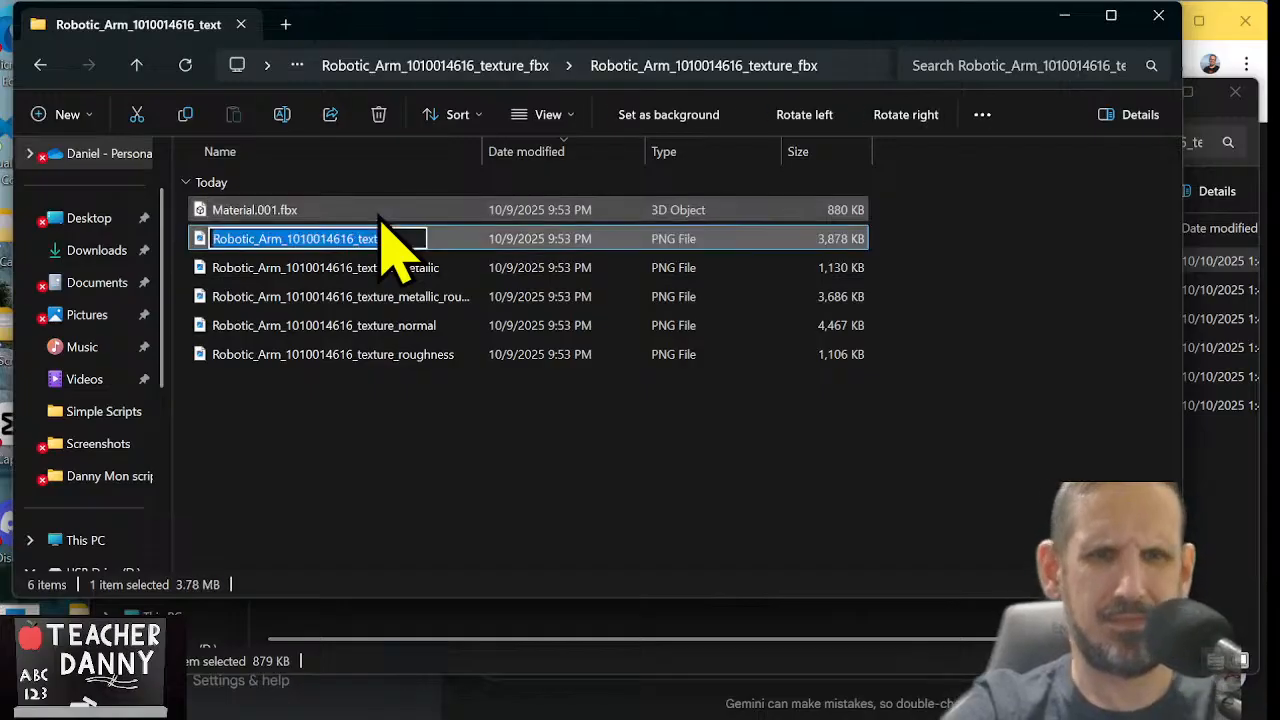
text(Material.001)
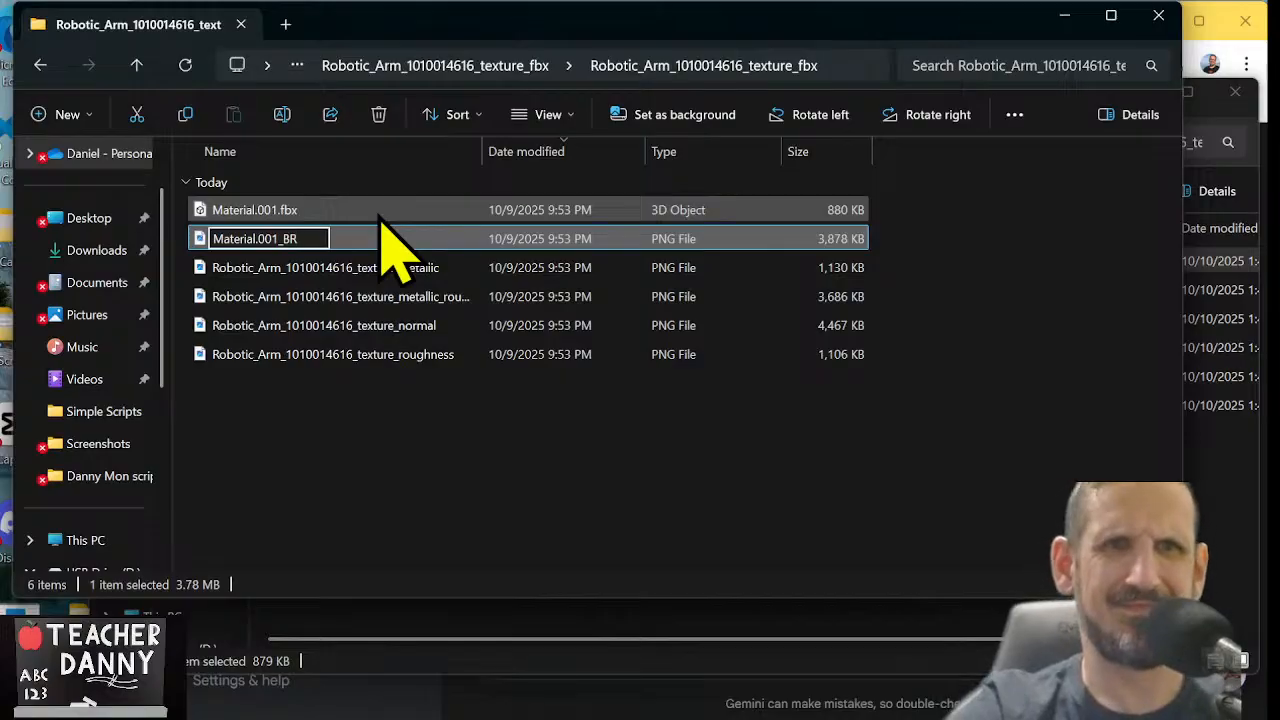
text(_BR)
key(Return)
click(390, 438)
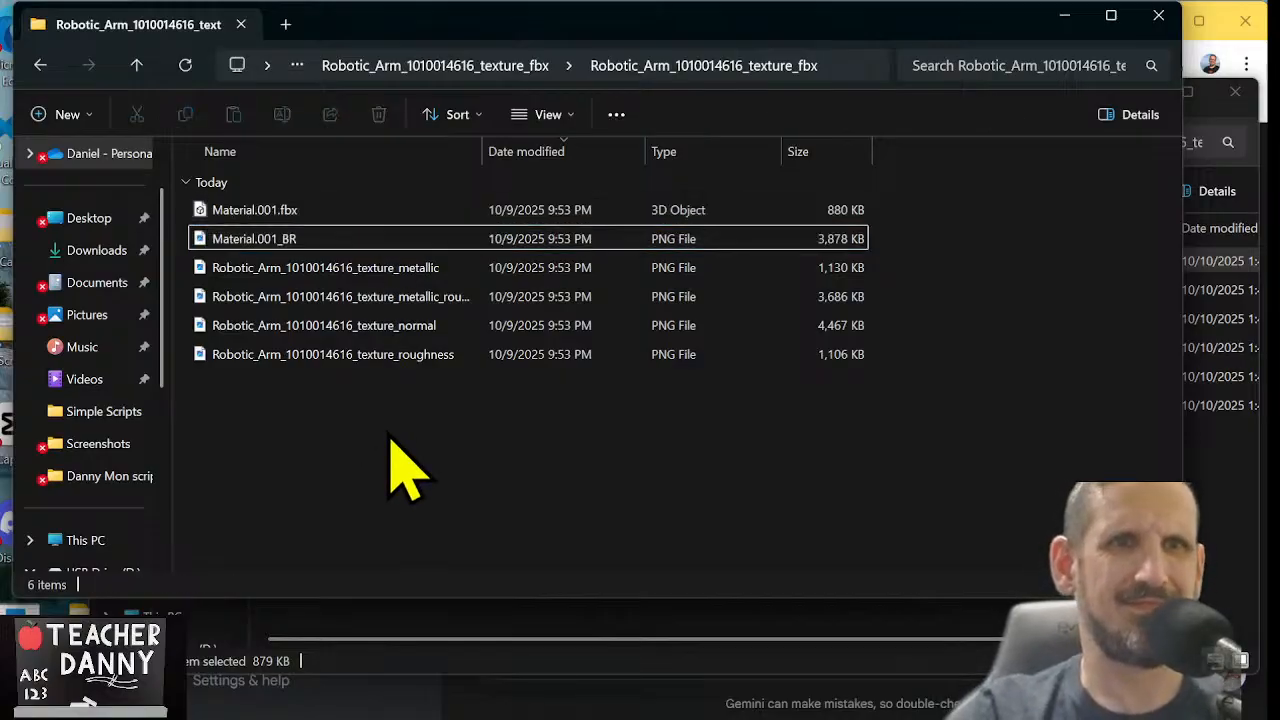
click(136, 64)
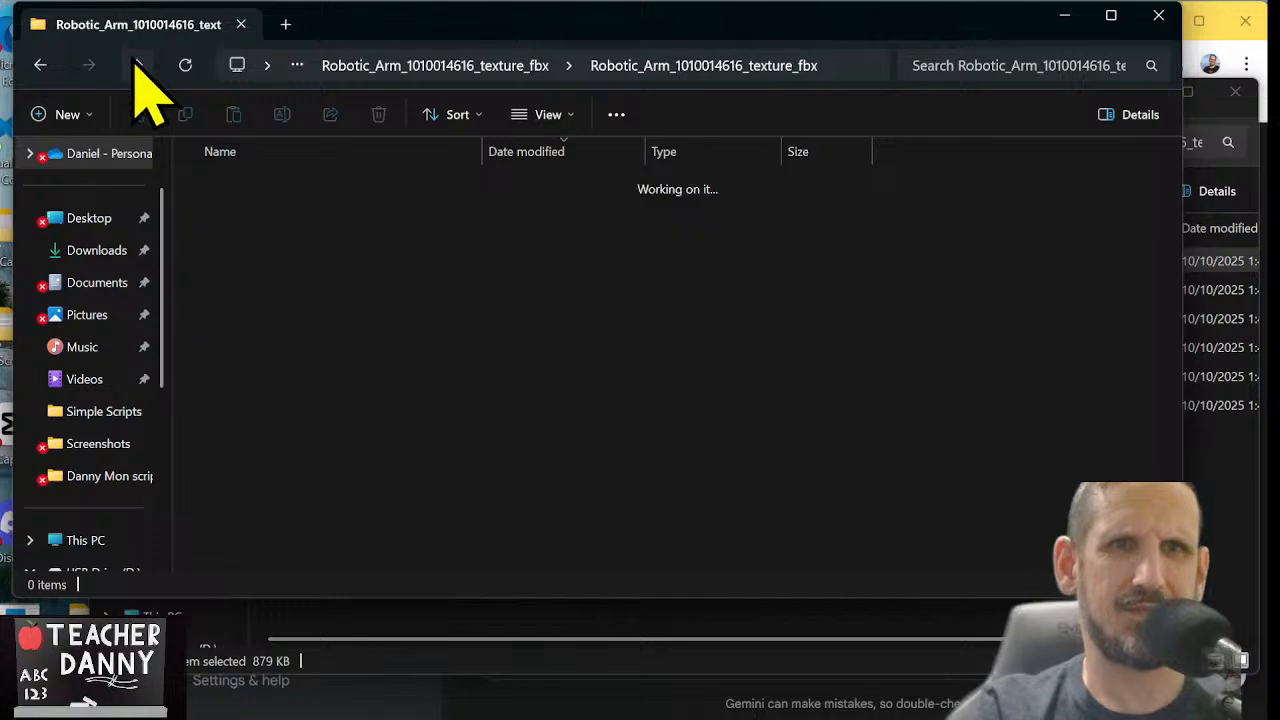
click(136, 64)
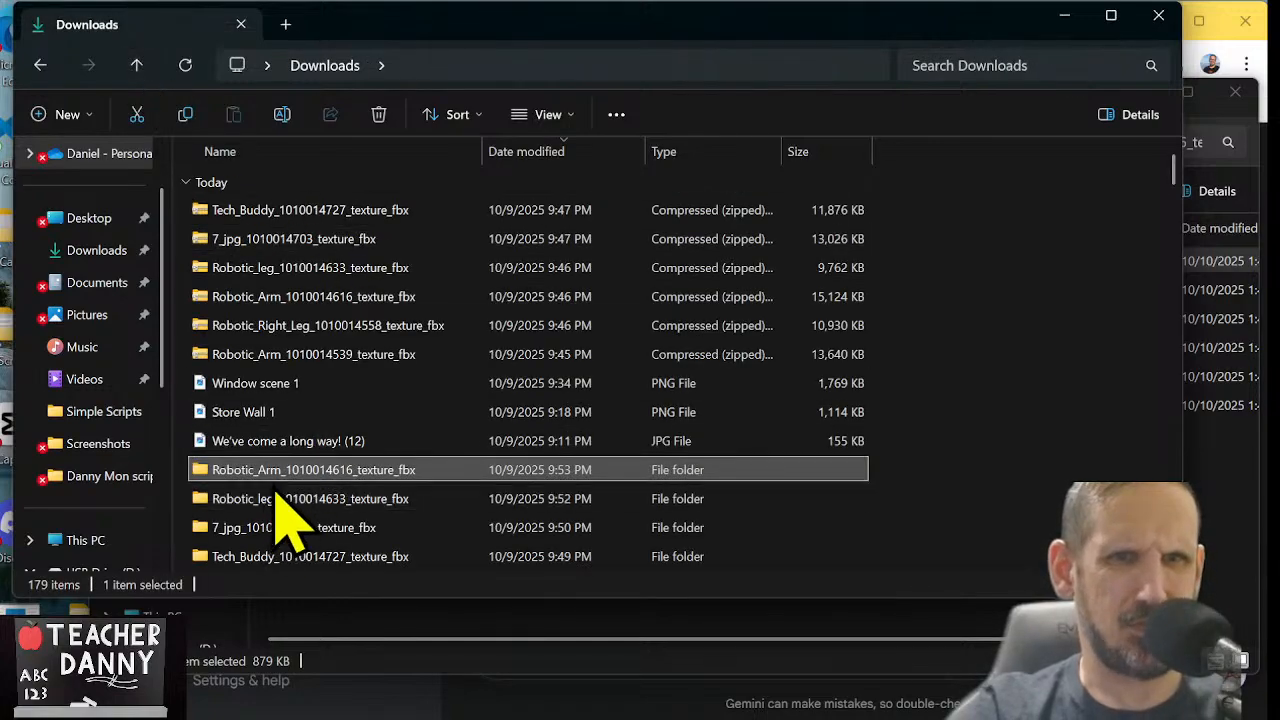
click(332, 326)
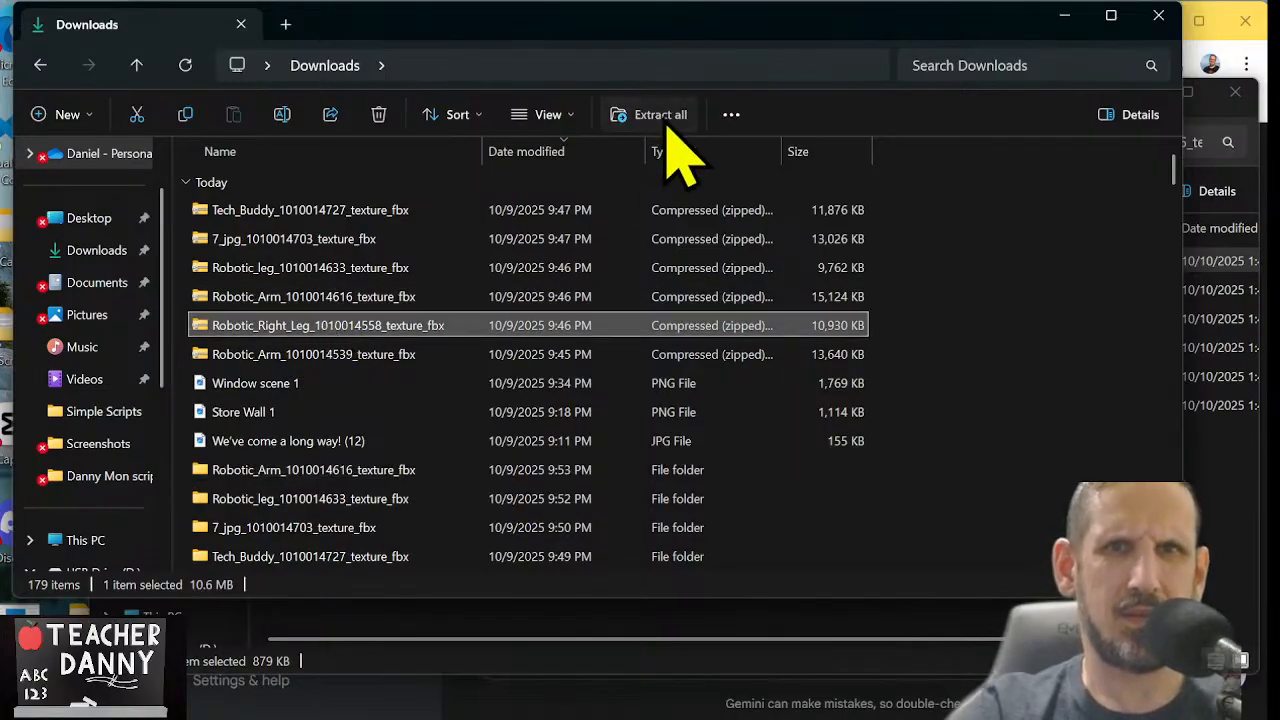
click(665, 126)
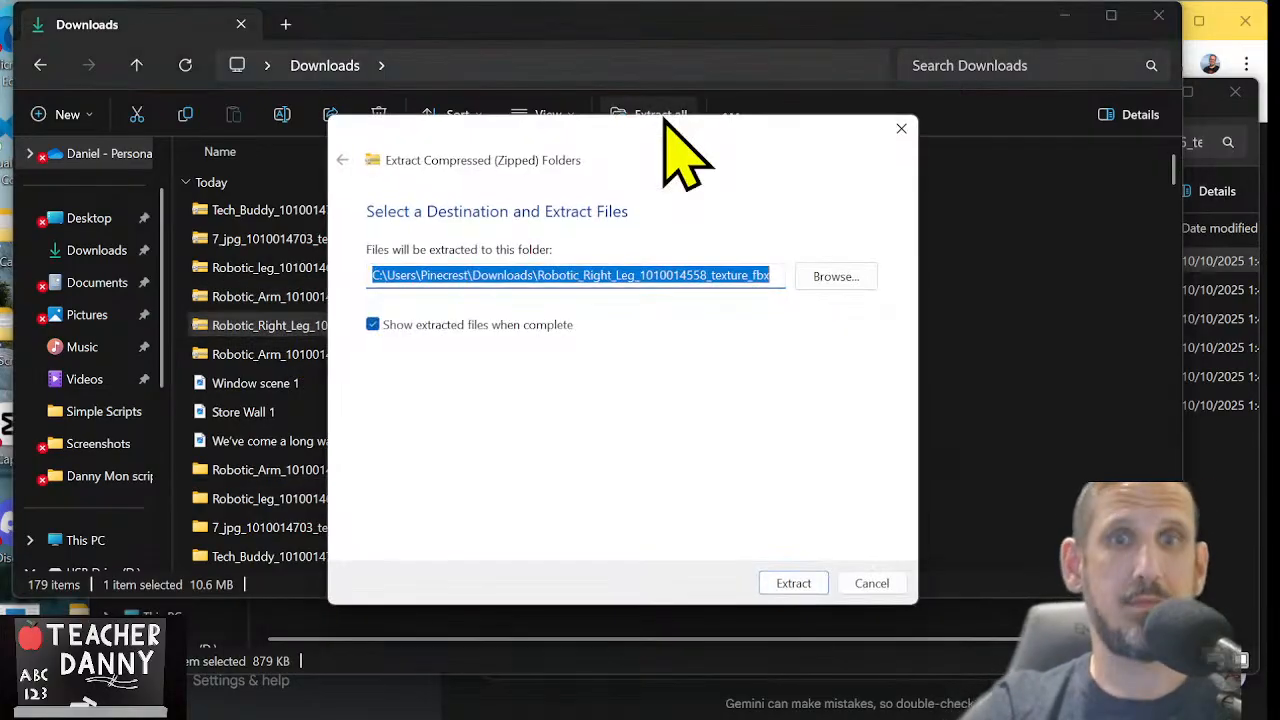
click(789, 584)
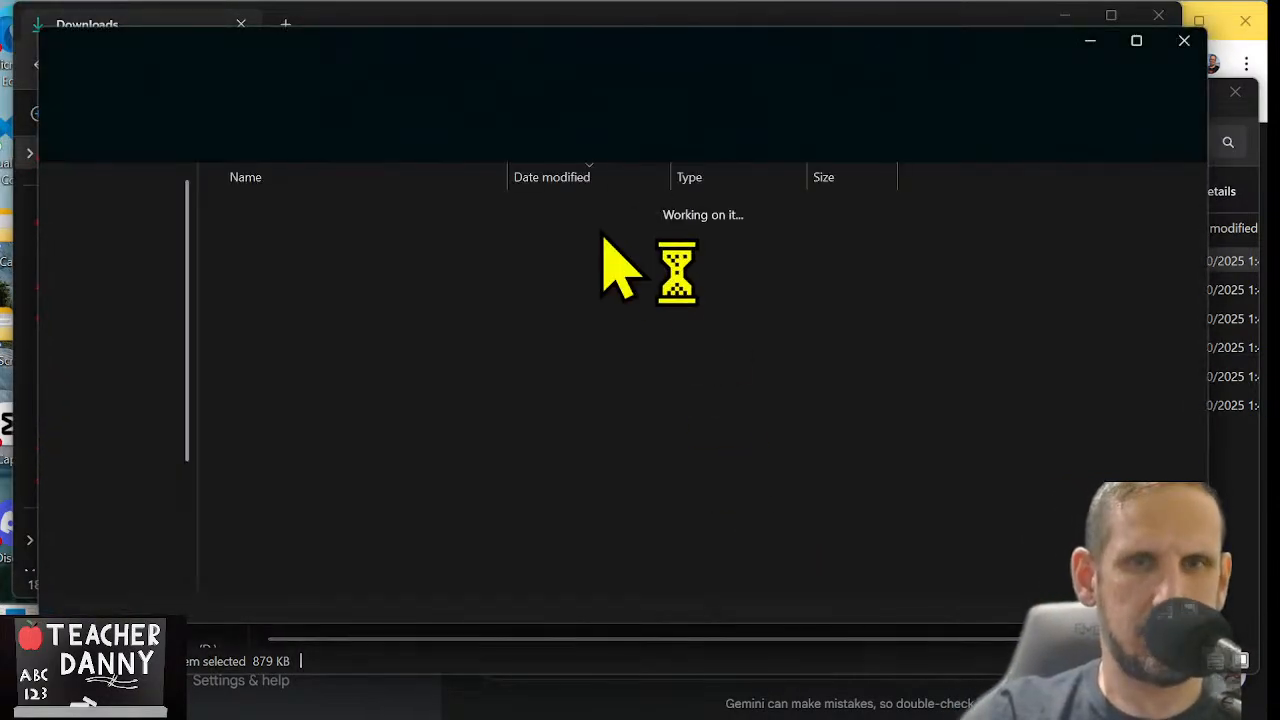
double_click(466, 277)
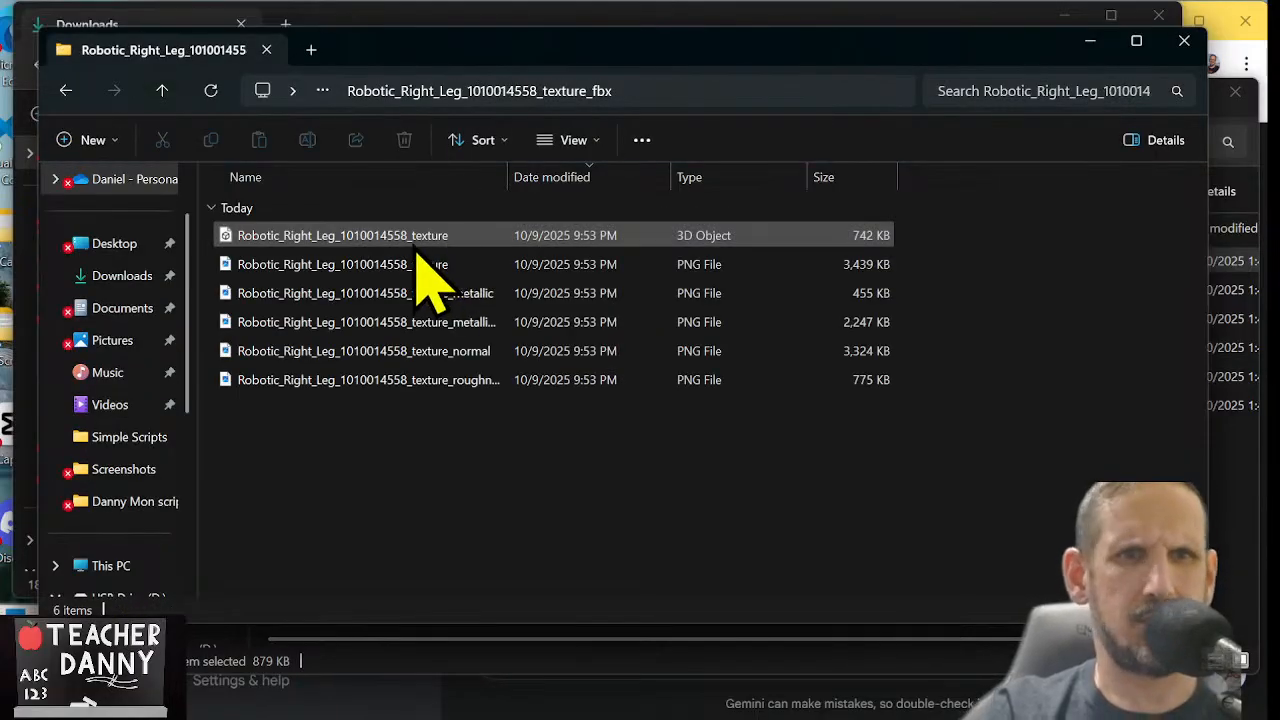
click(420, 244)
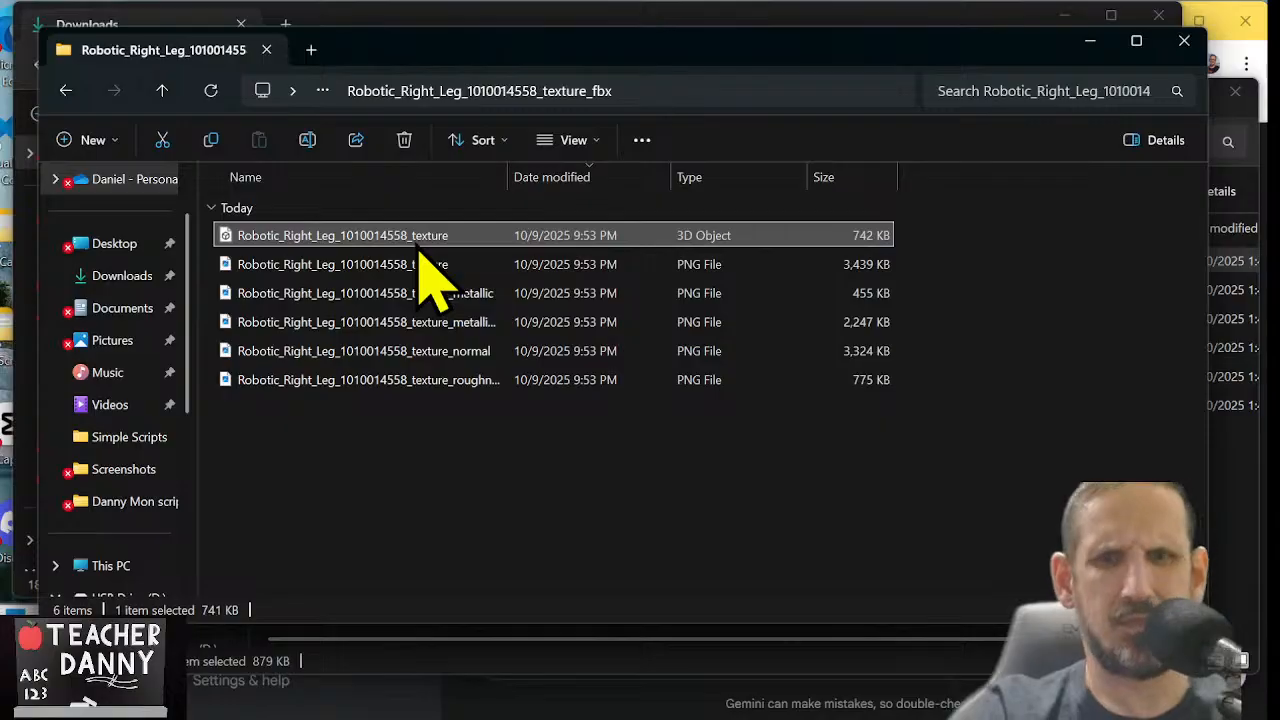
key(F2)
text(Material.001.fbx)
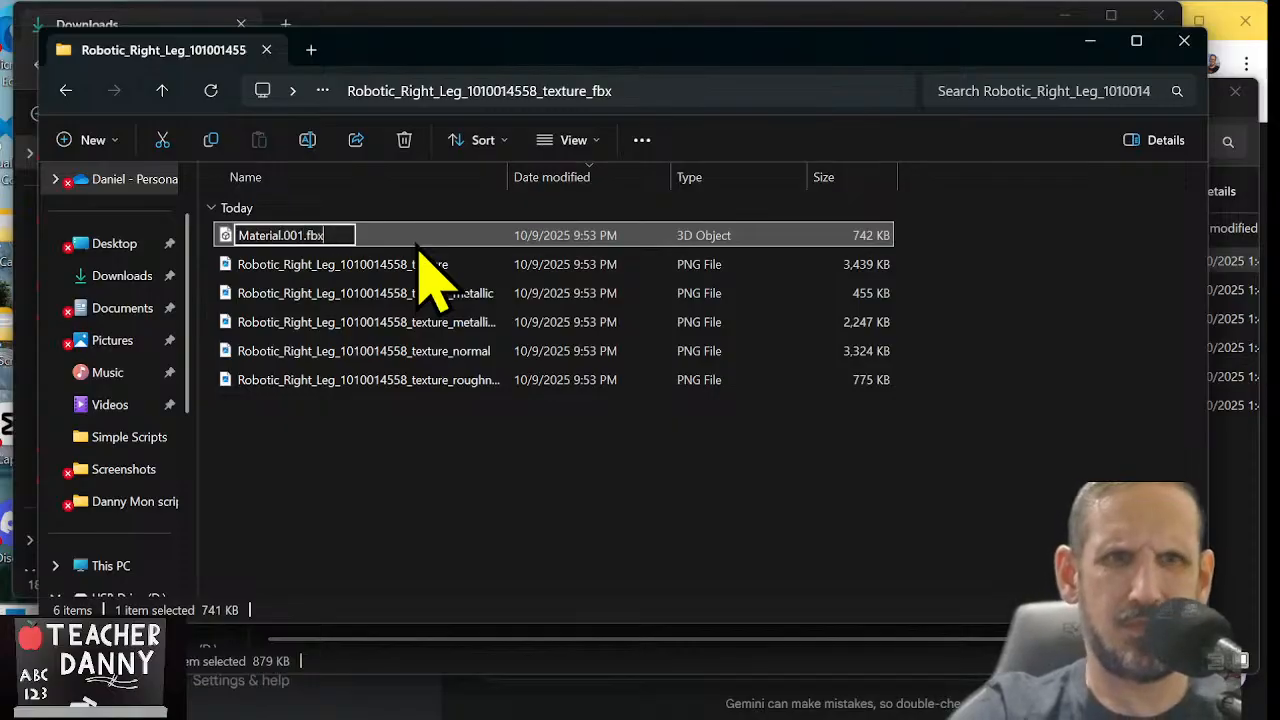
key(Tab)
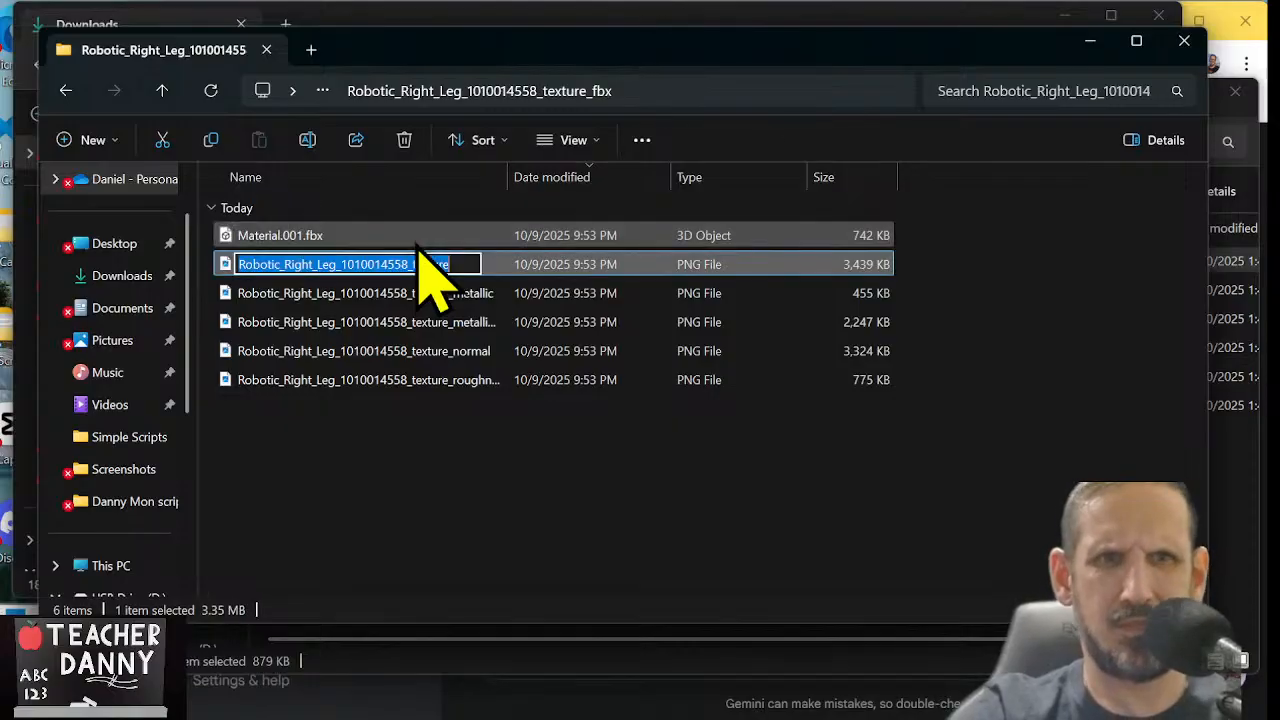
text(Material.001)
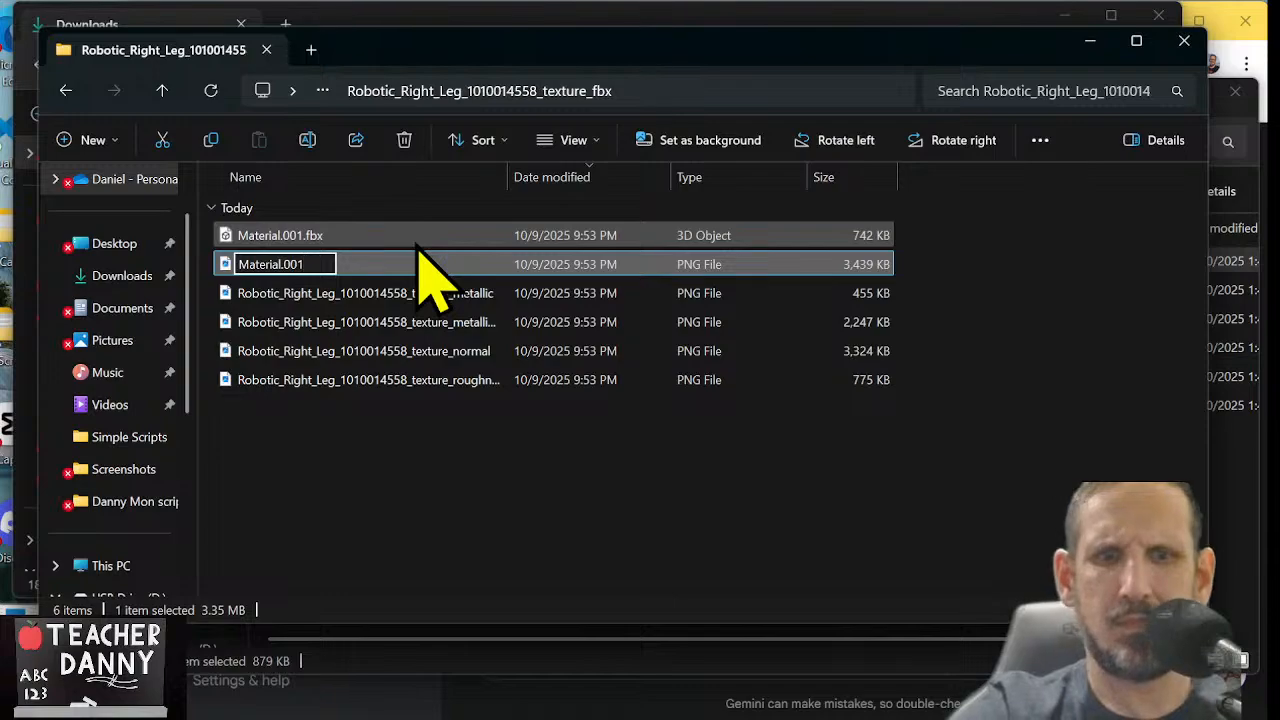
key(Return)
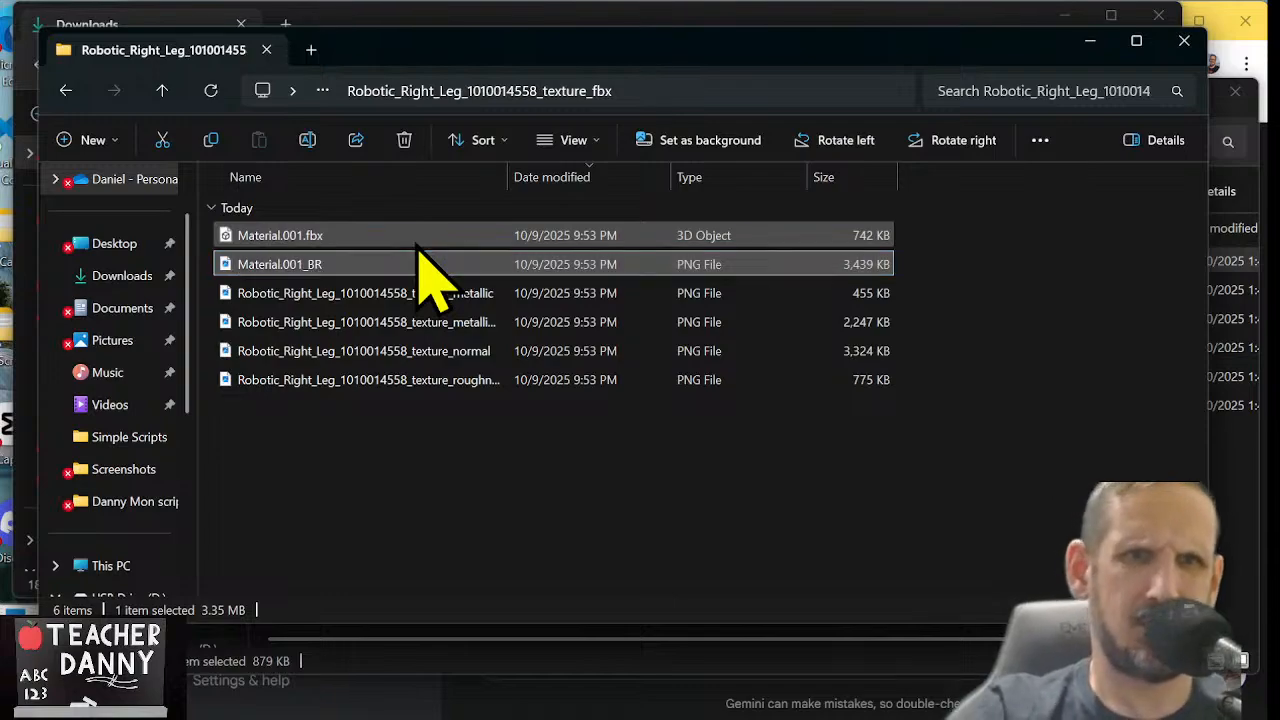
click(174, 95)
click(166, 92)
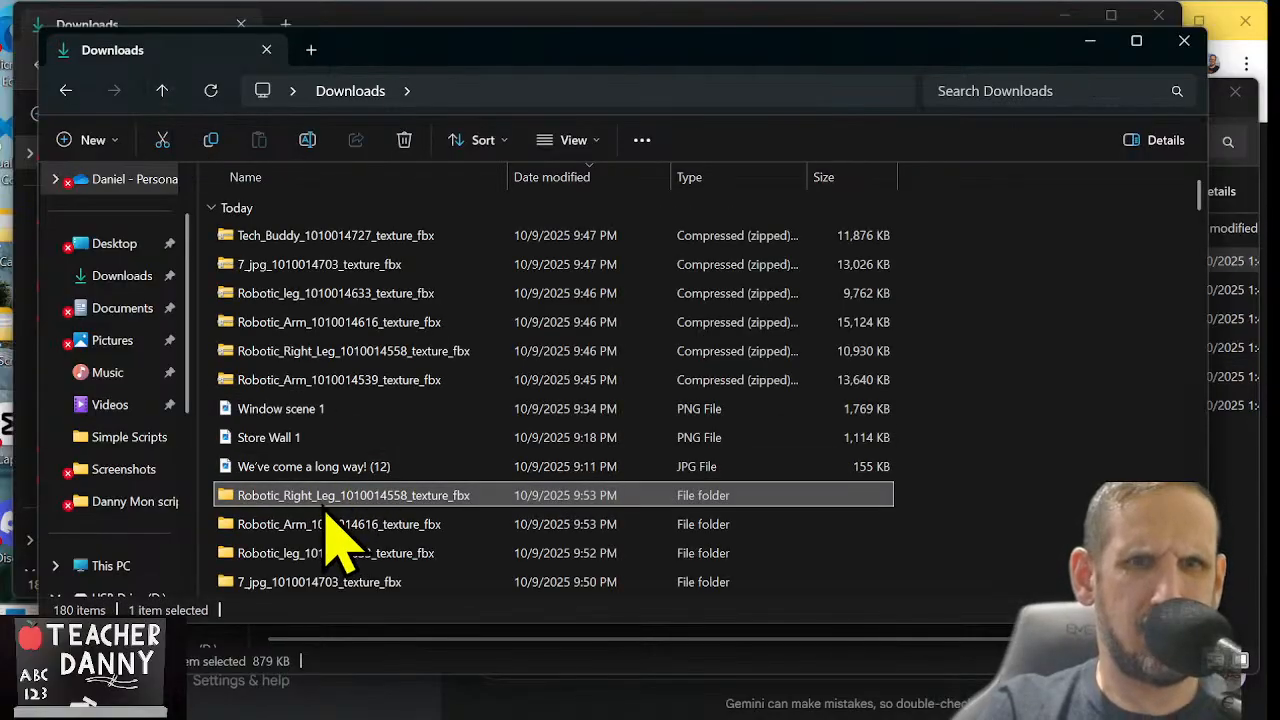
double_click(345, 382)
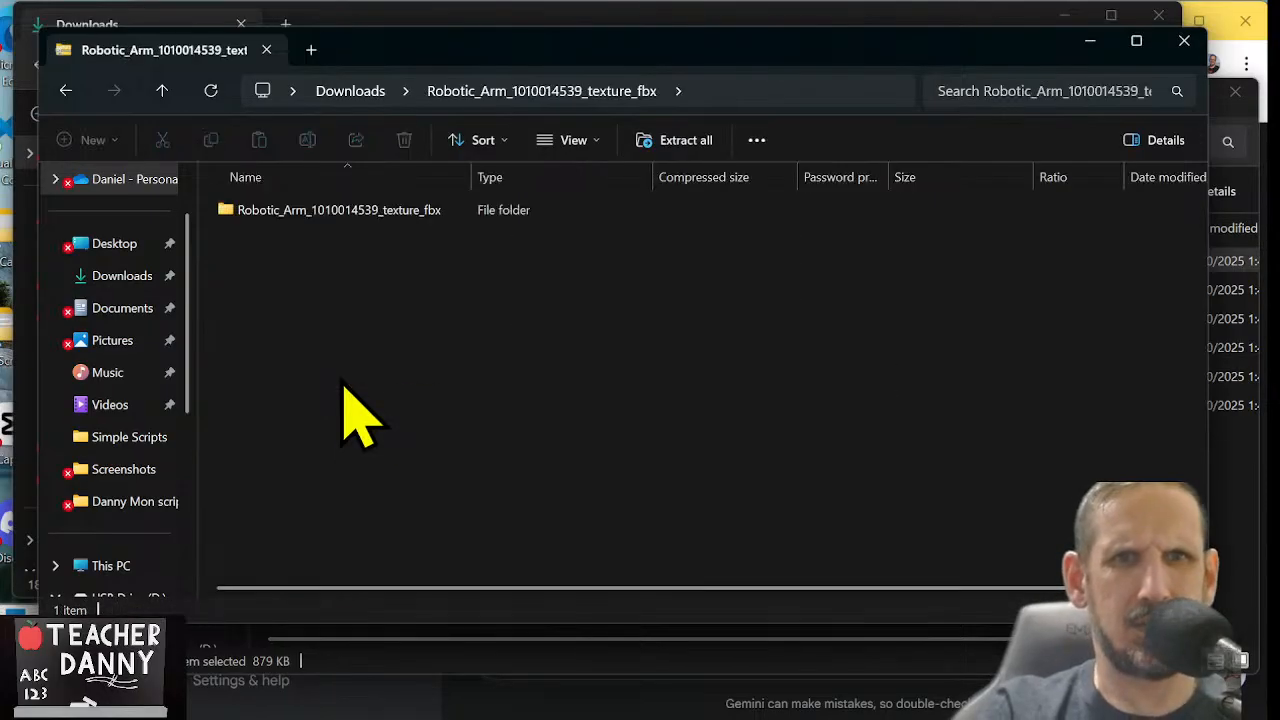
double_click(364, 209)
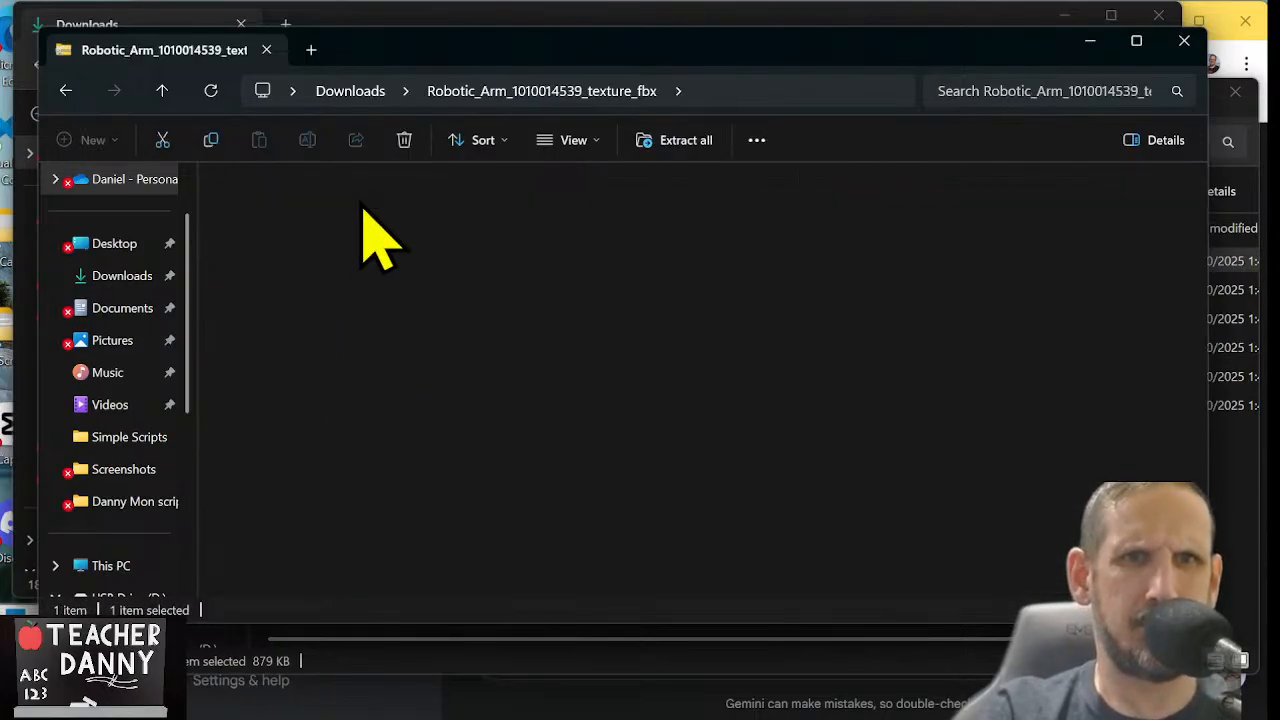
click(363, 209)
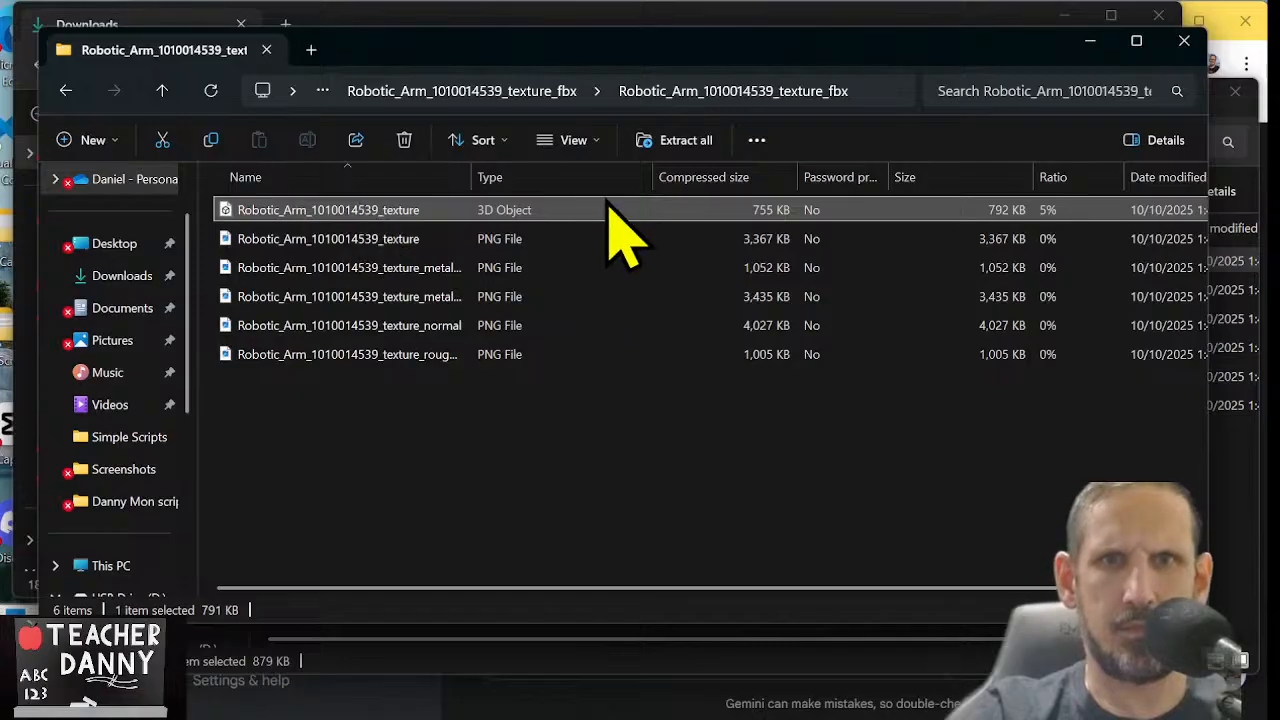
click(684, 141)
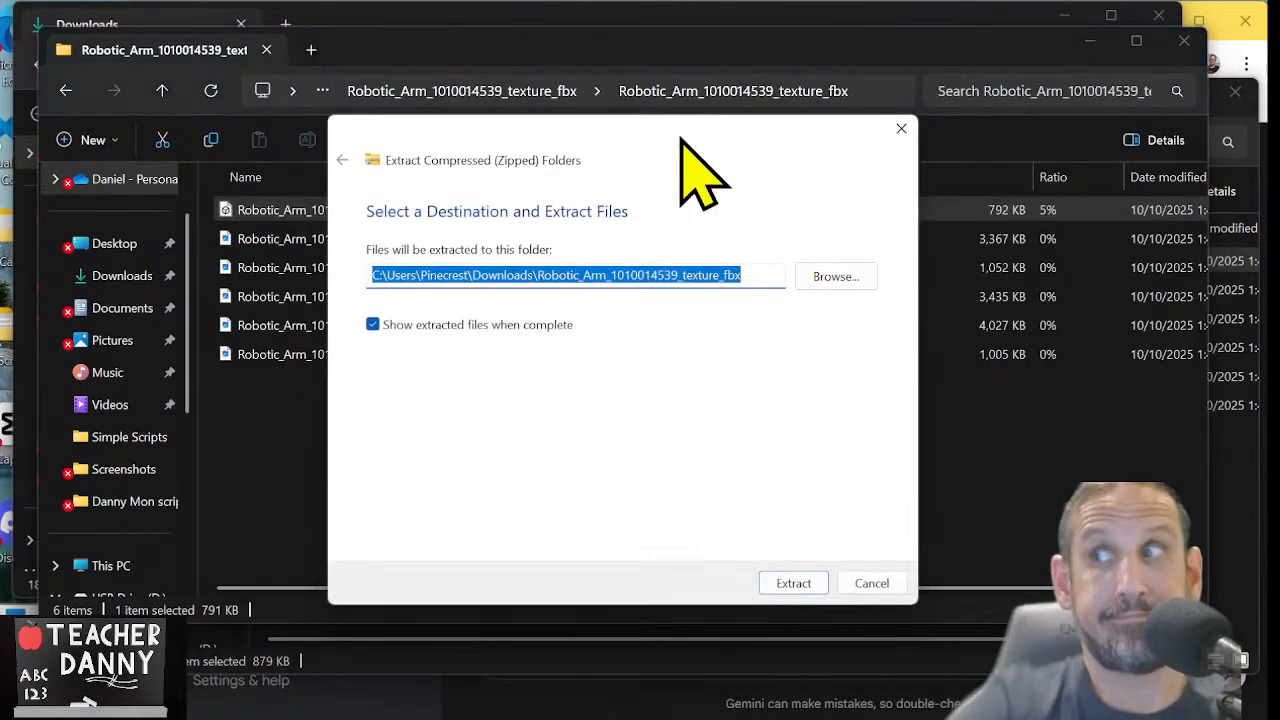
click(820, 582)
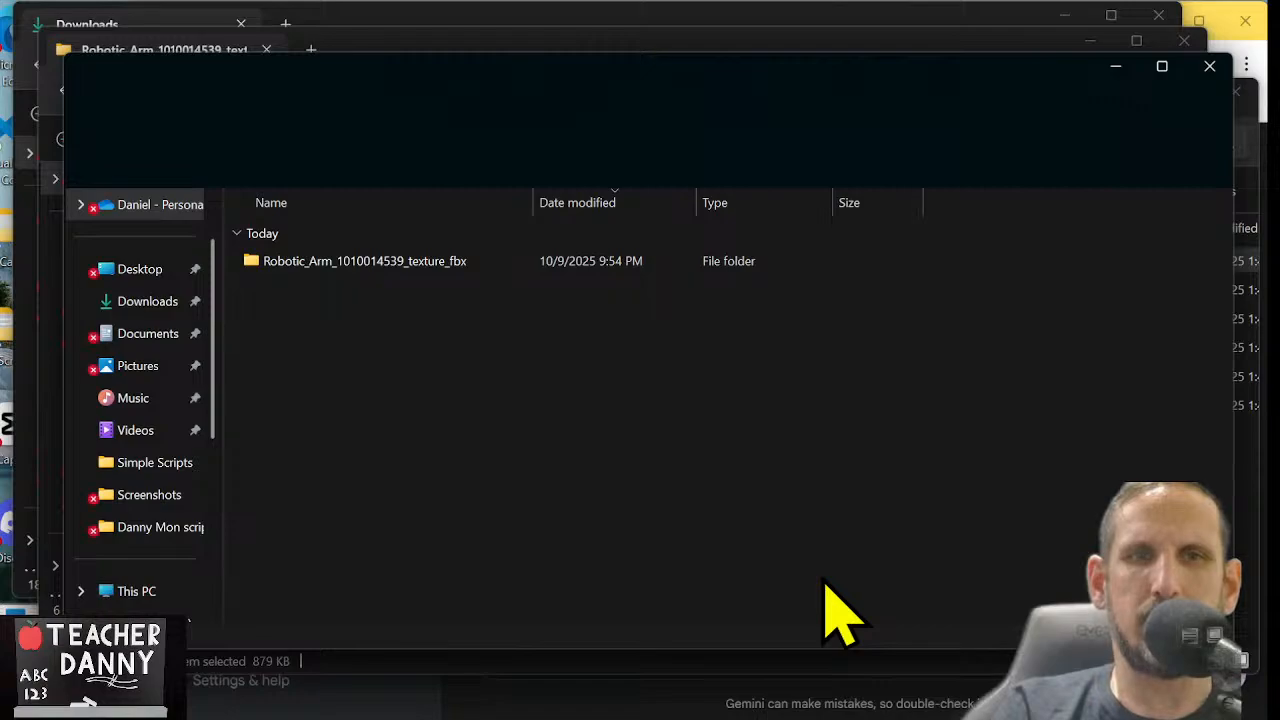
click(412, 262)
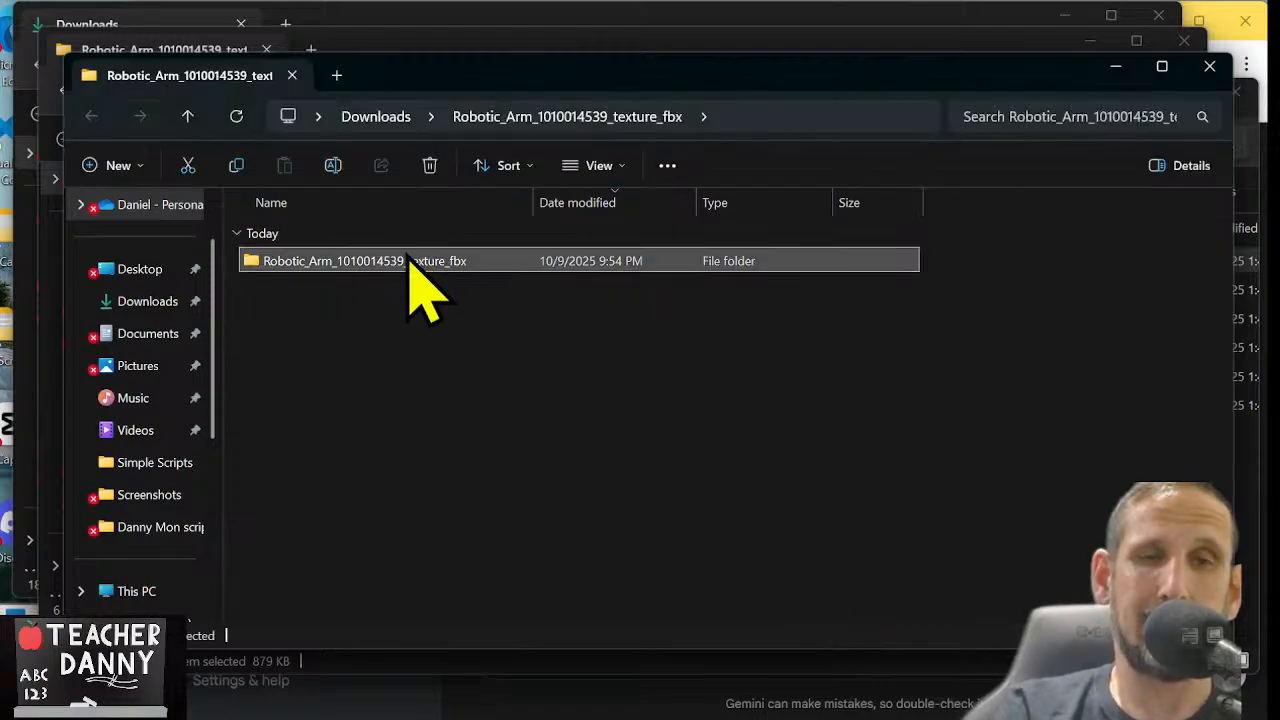
double_click(412, 263)
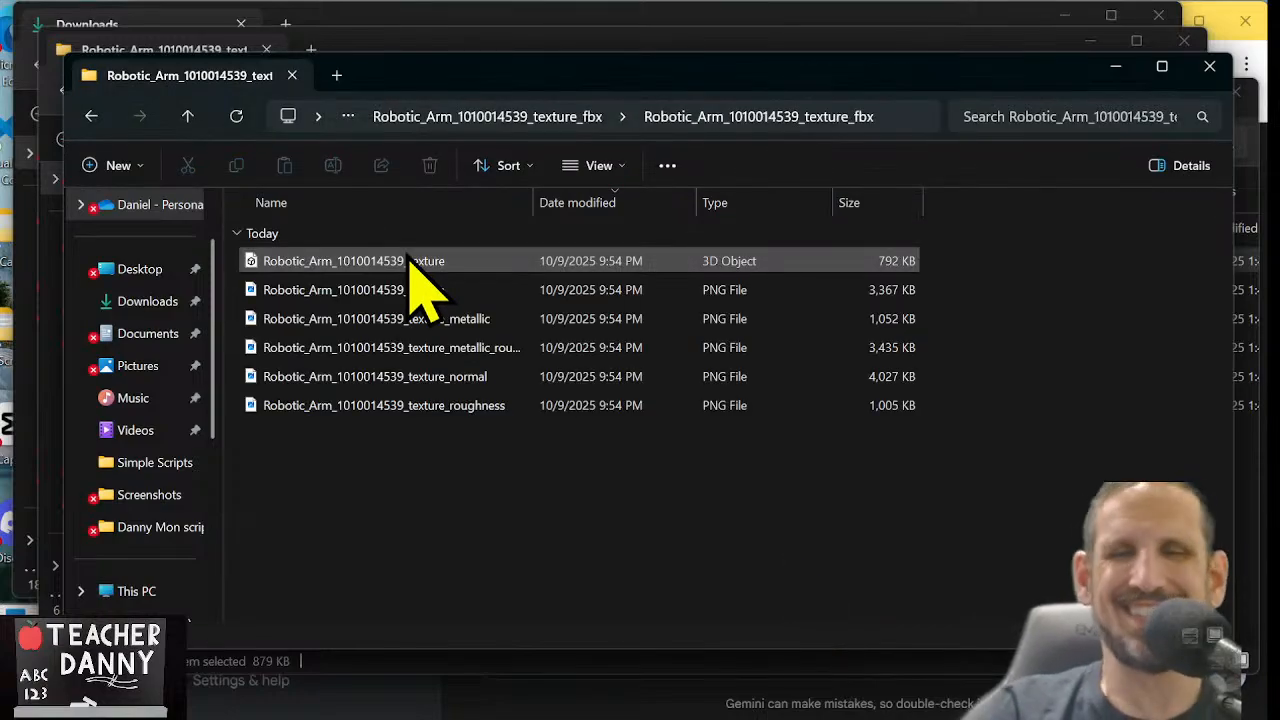
click(410, 260)
key(F2)
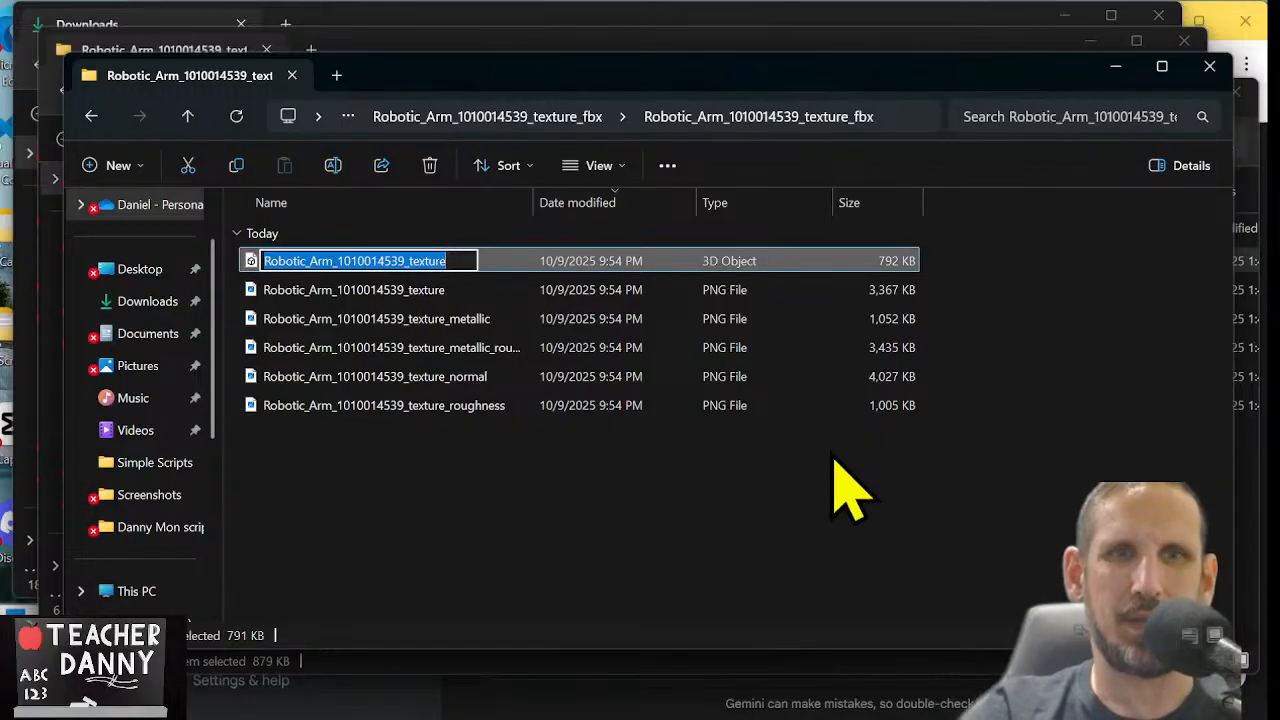
text(Material.001)
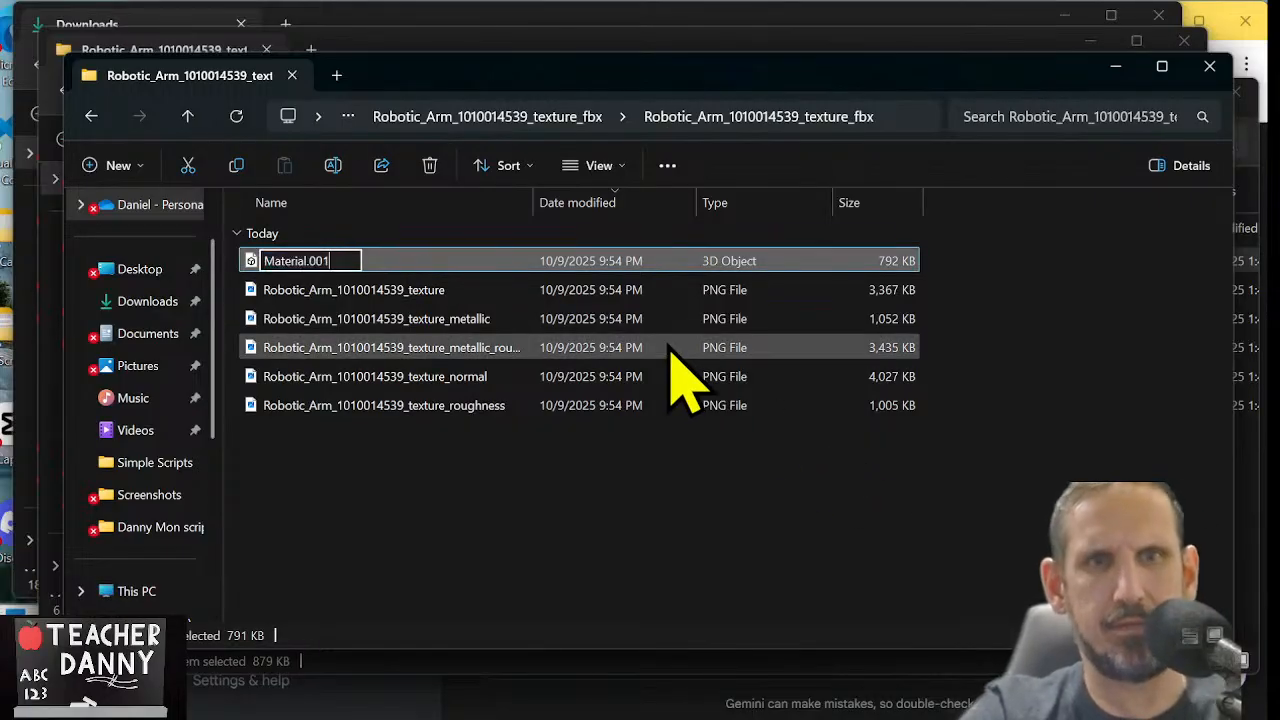
text(.)
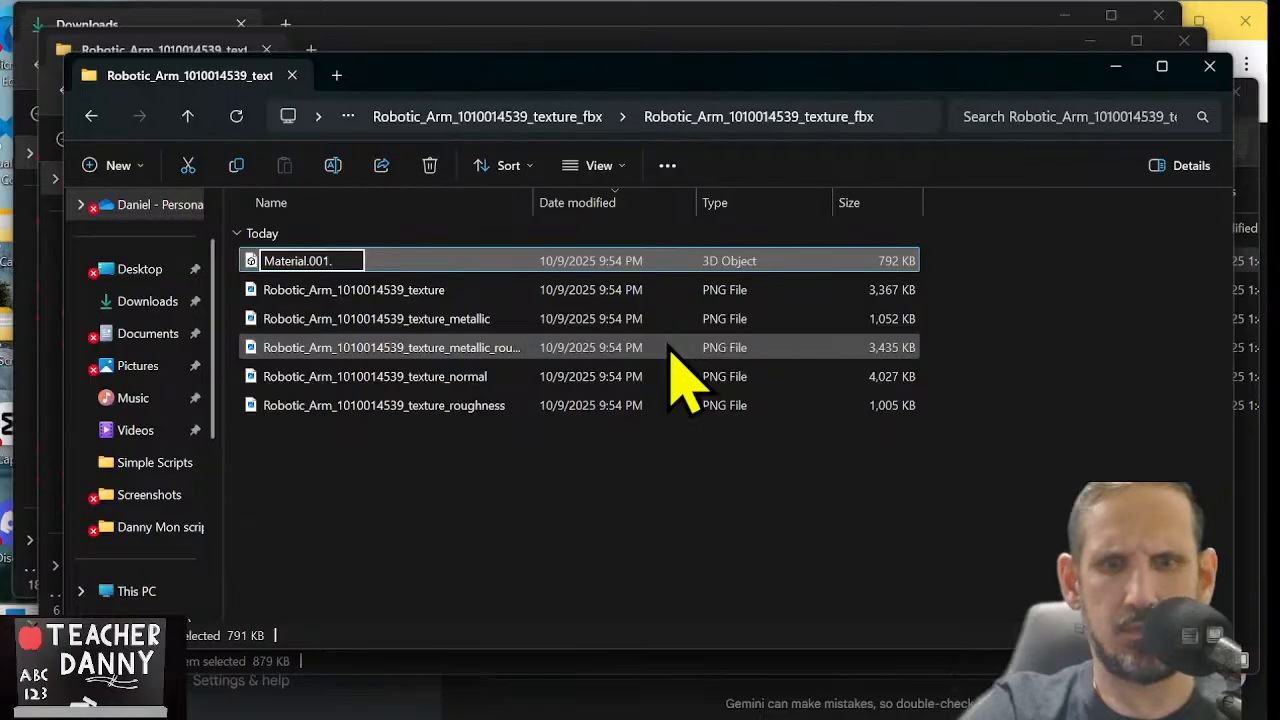
text(fbx)
key(Tab)
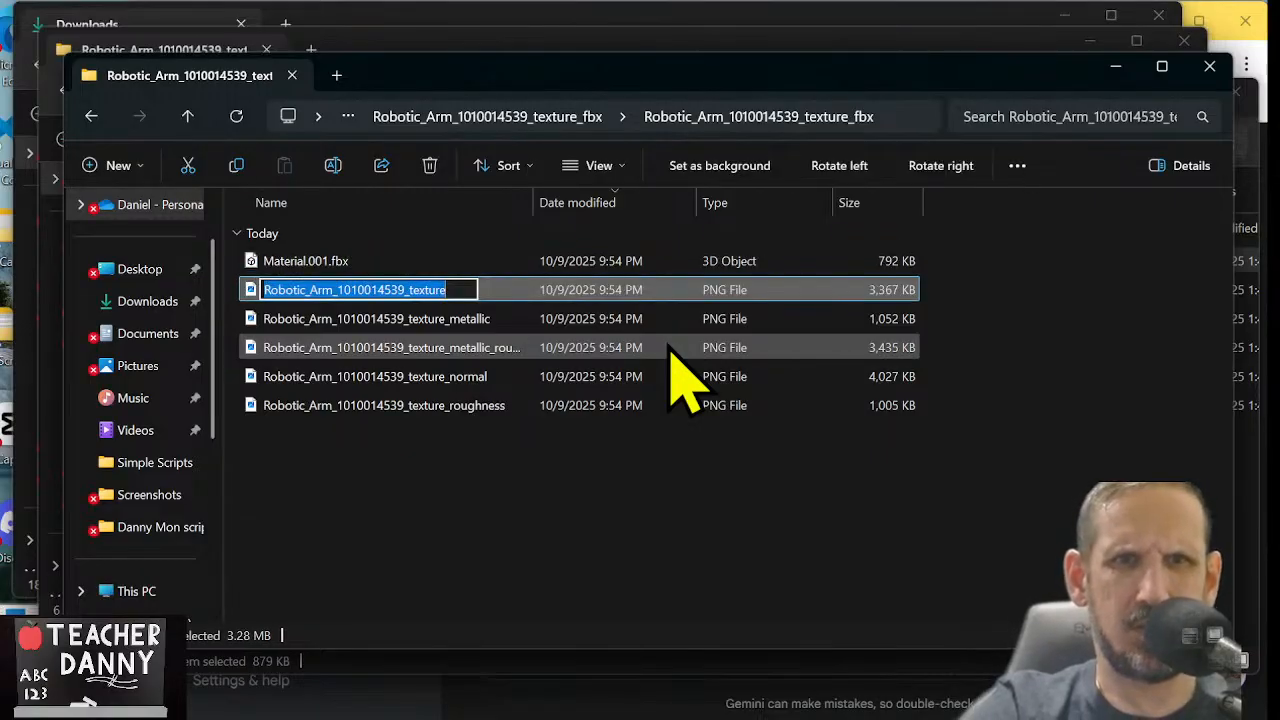
text(Material.001)
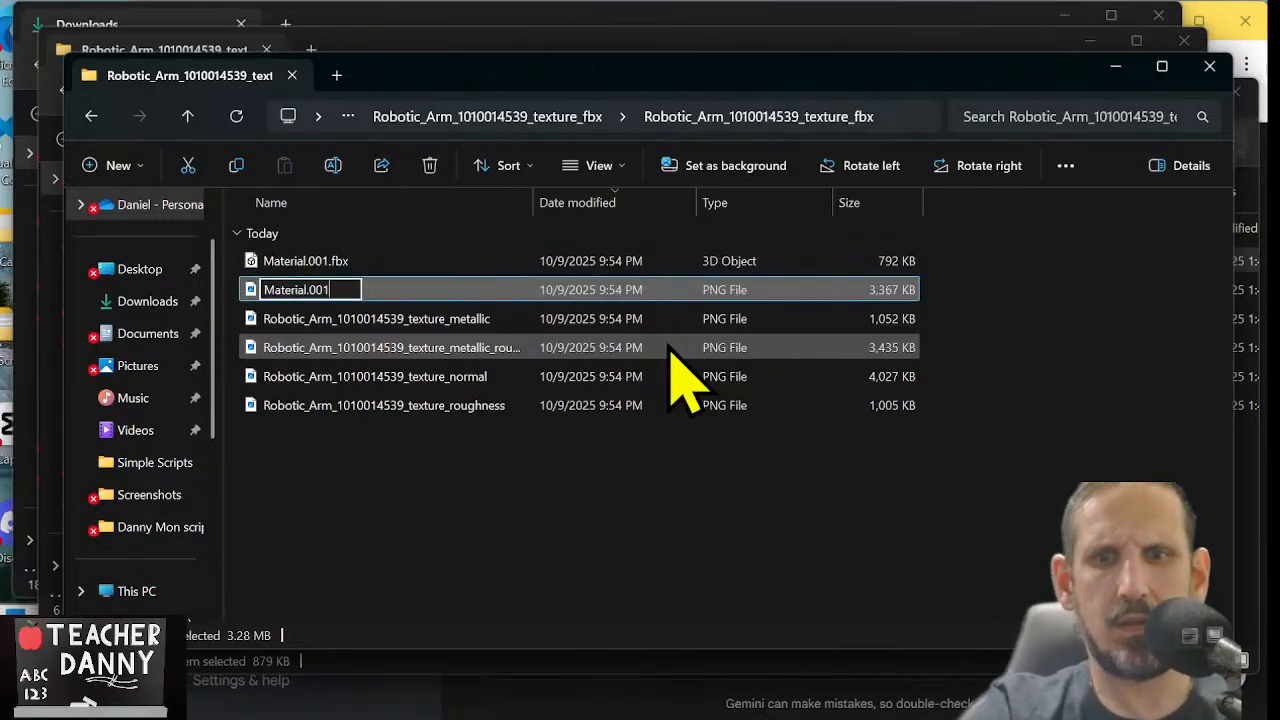
text(_BR)
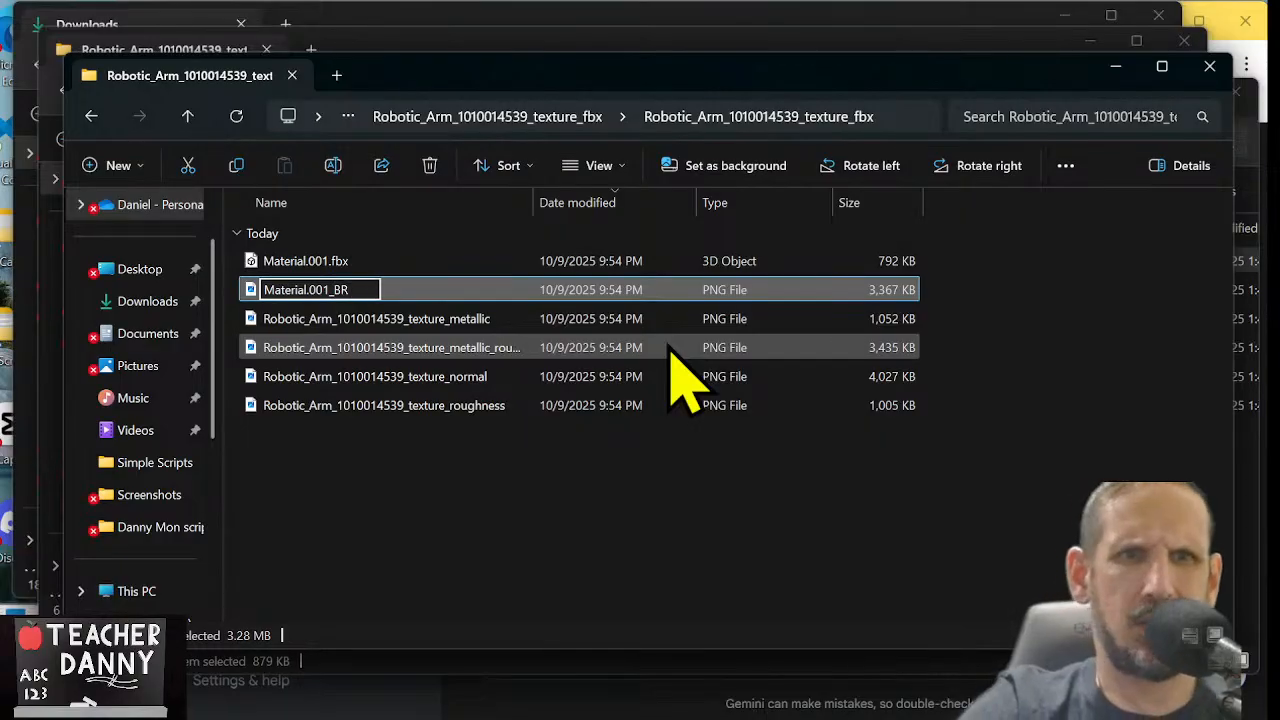
key(Return)
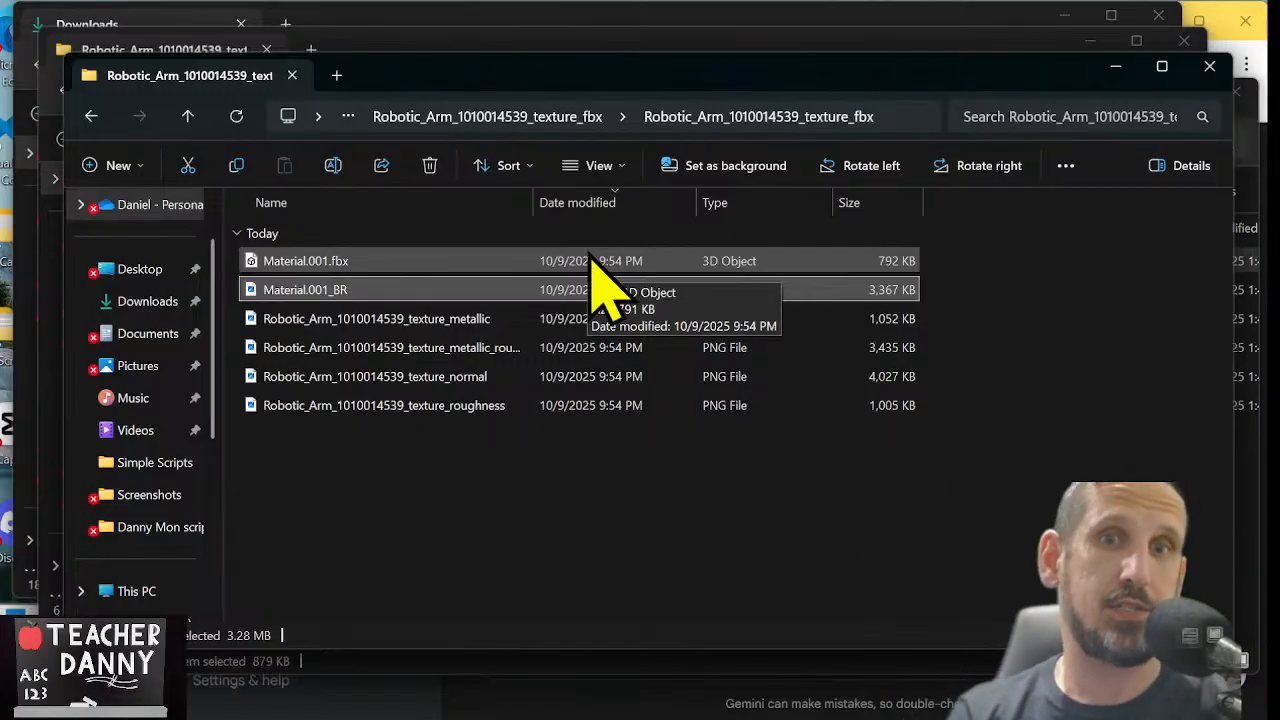
click(598, 443)
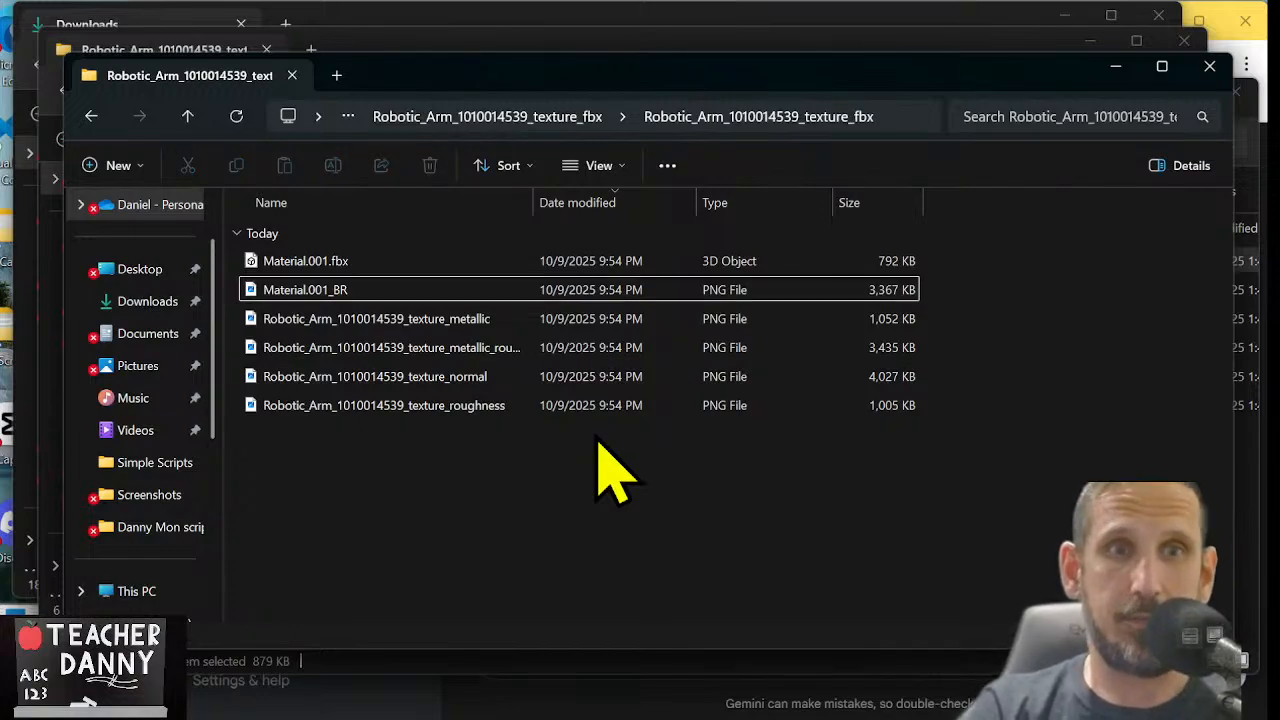
Return to the Downloads folder and check the list of extracted robot-part folders
click(189, 124)
click(188, 117)
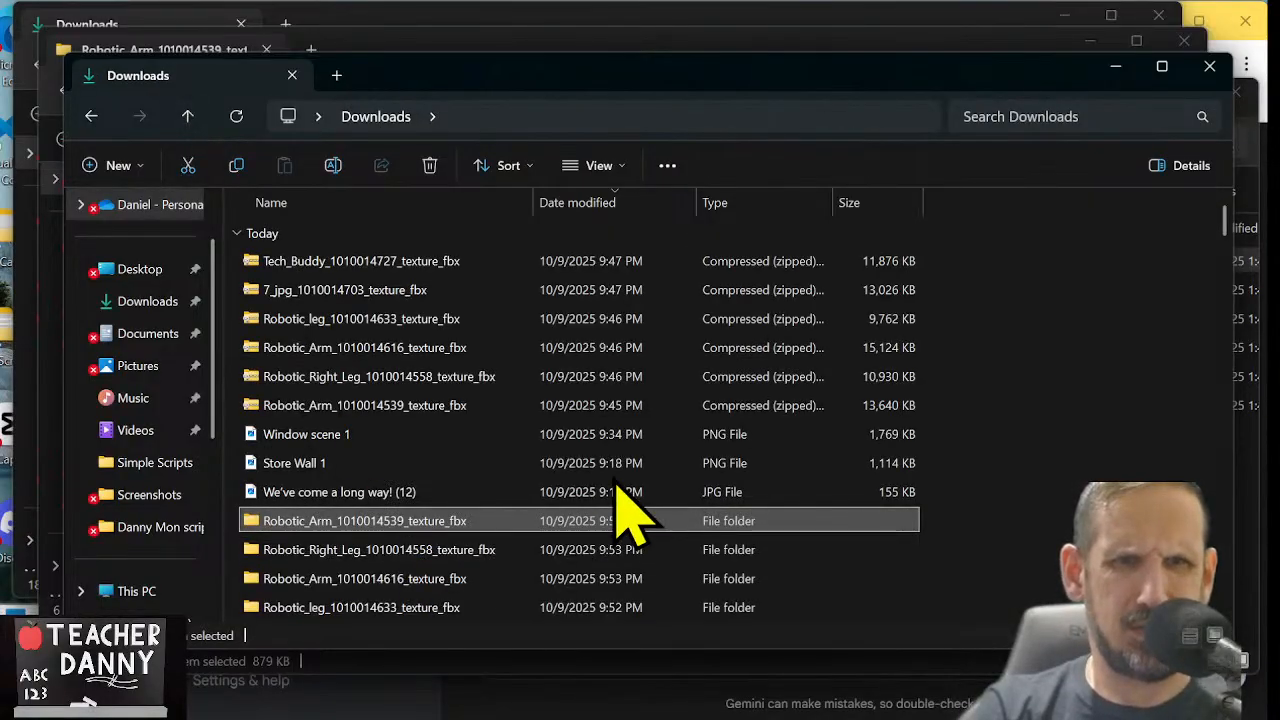
scroll(625, 515, down, 3)
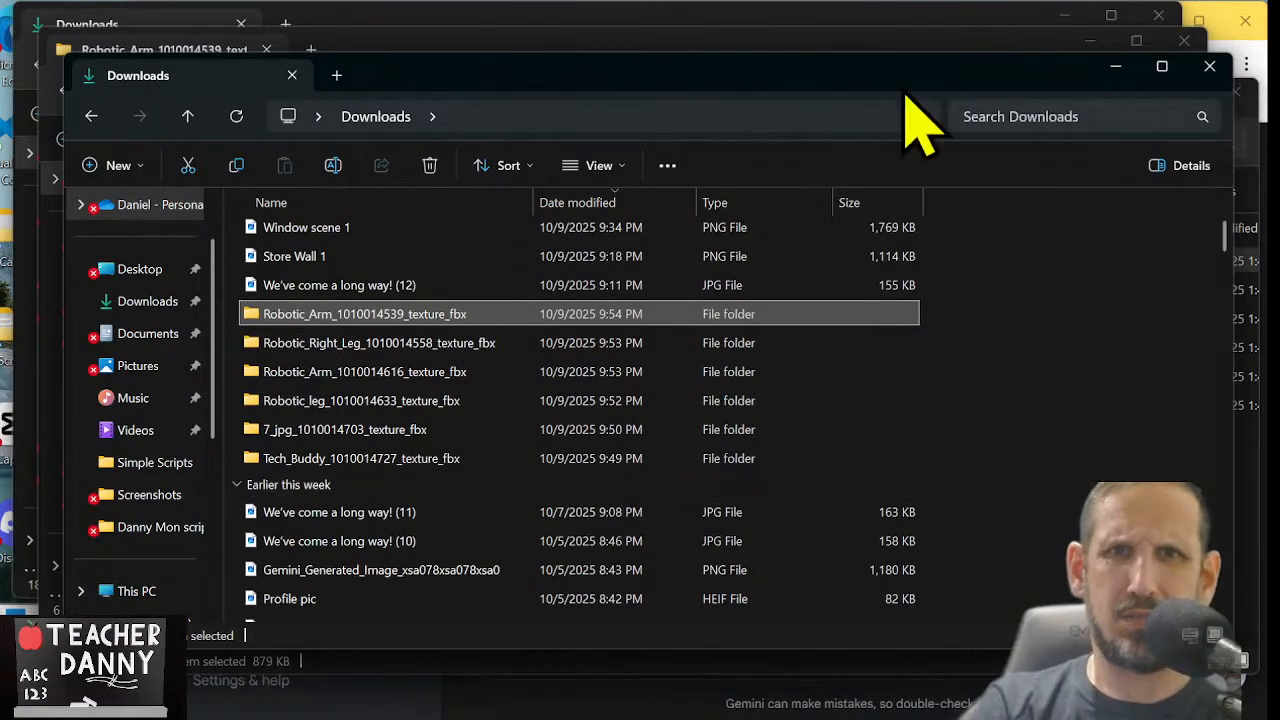
Close all the open File Explorer windows and minimize the browser showing Gemini
click(1210, 66)
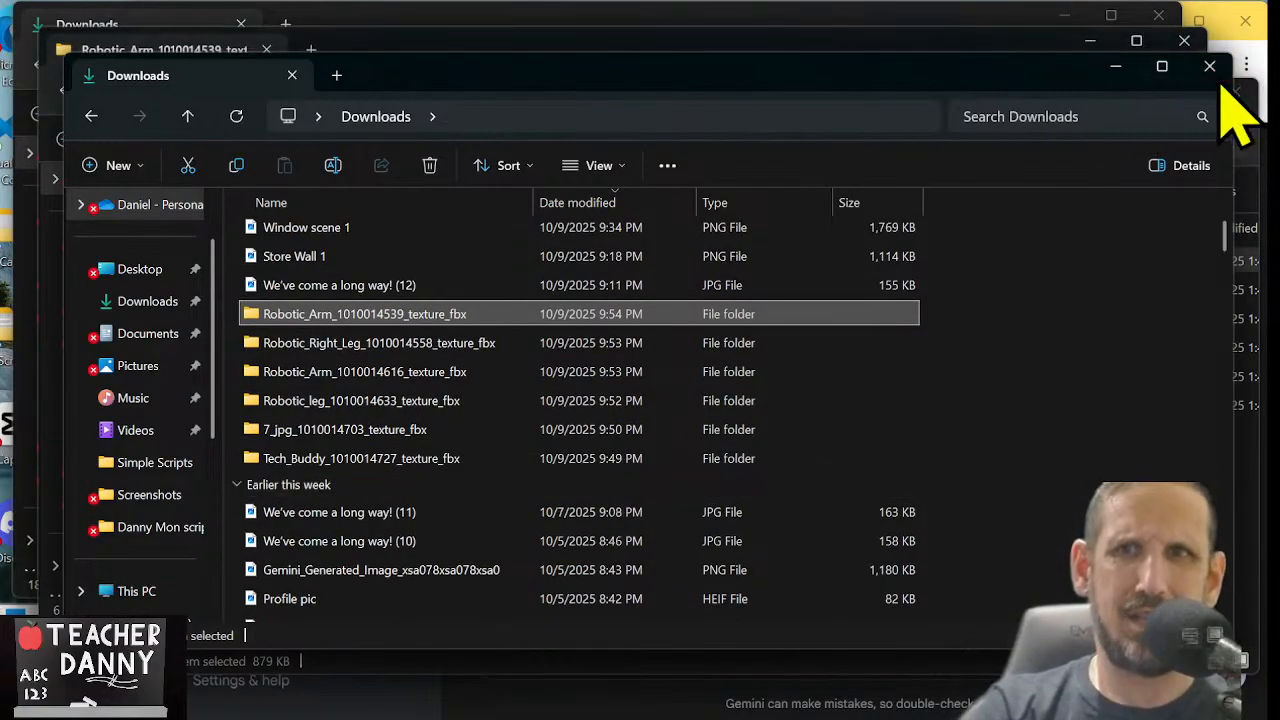
click(1184, 40)
click(1160, 18)
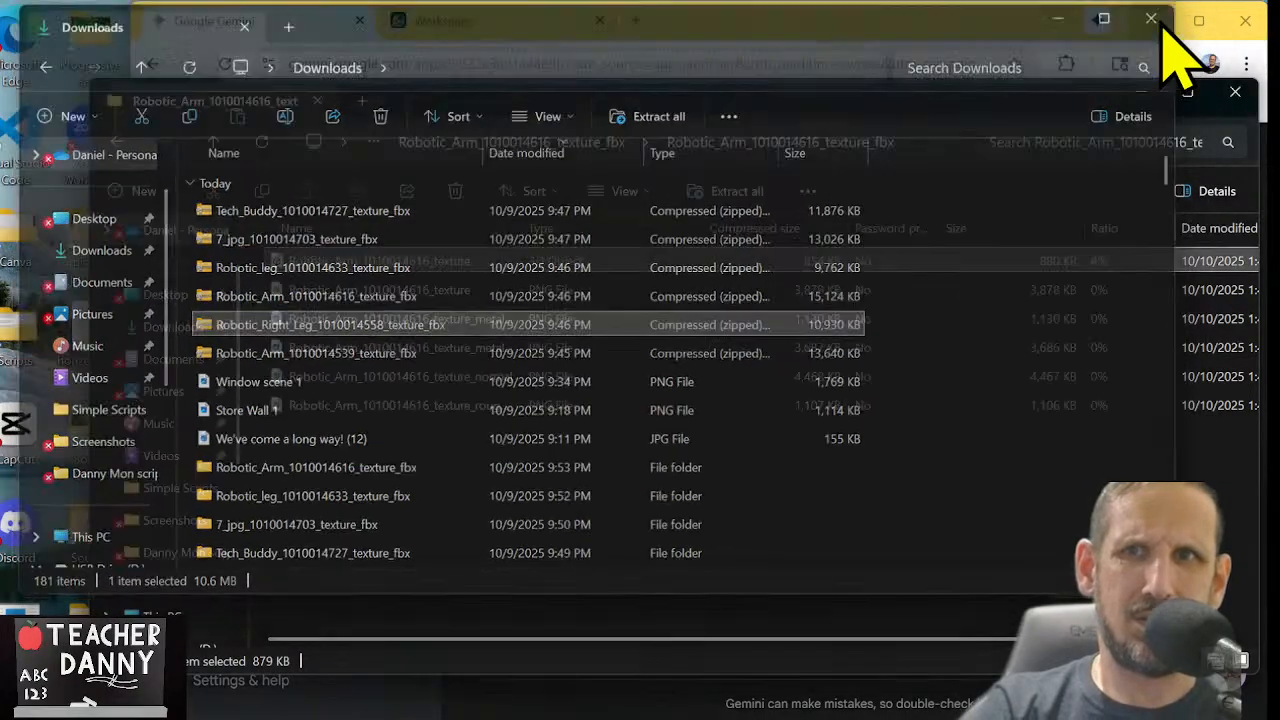
click(1233, 96)
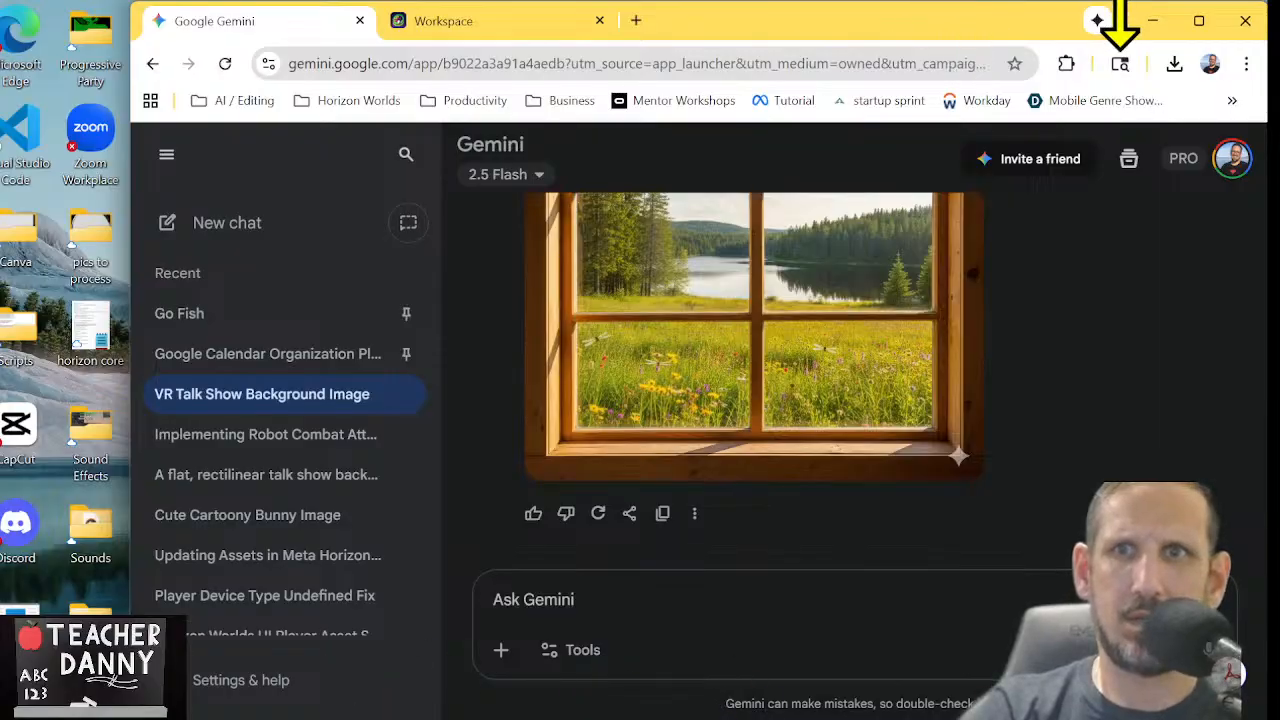
click(1155, 21)
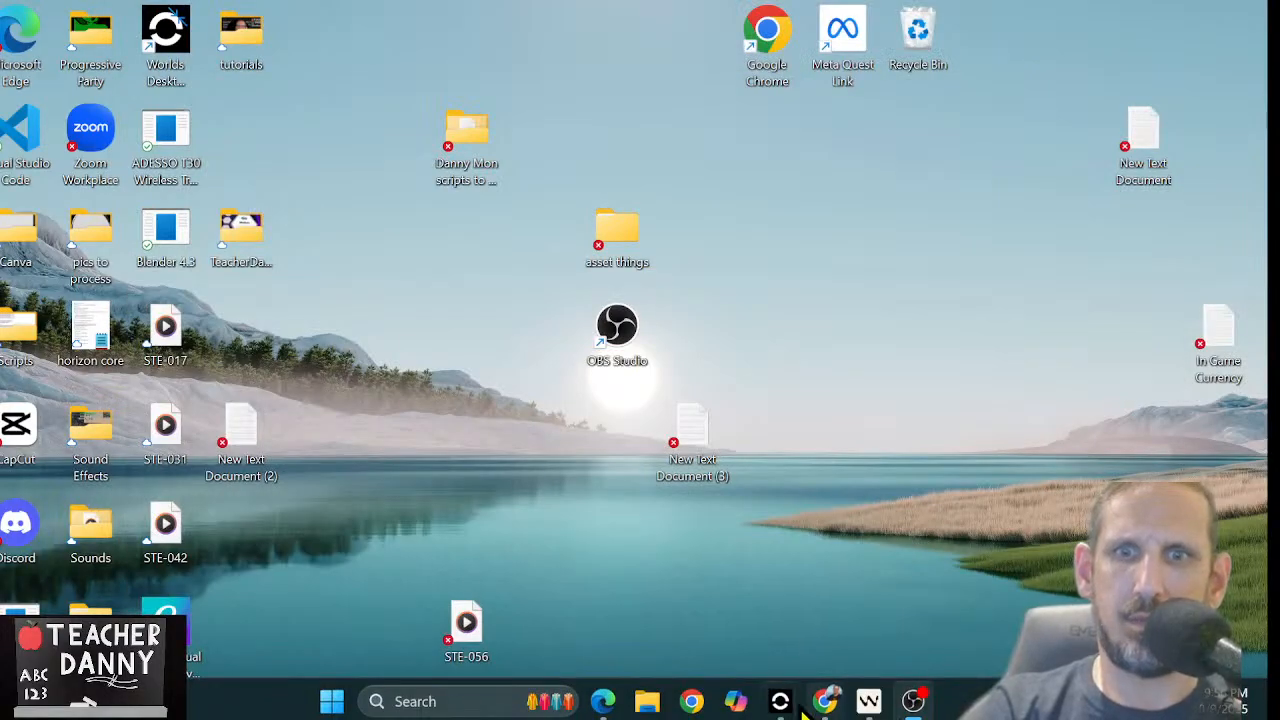
Switch to the Danny Mon world in Worlds Desktop Editor, save the generated interior wall model and close Gen AI
mouse_move(781, 701)
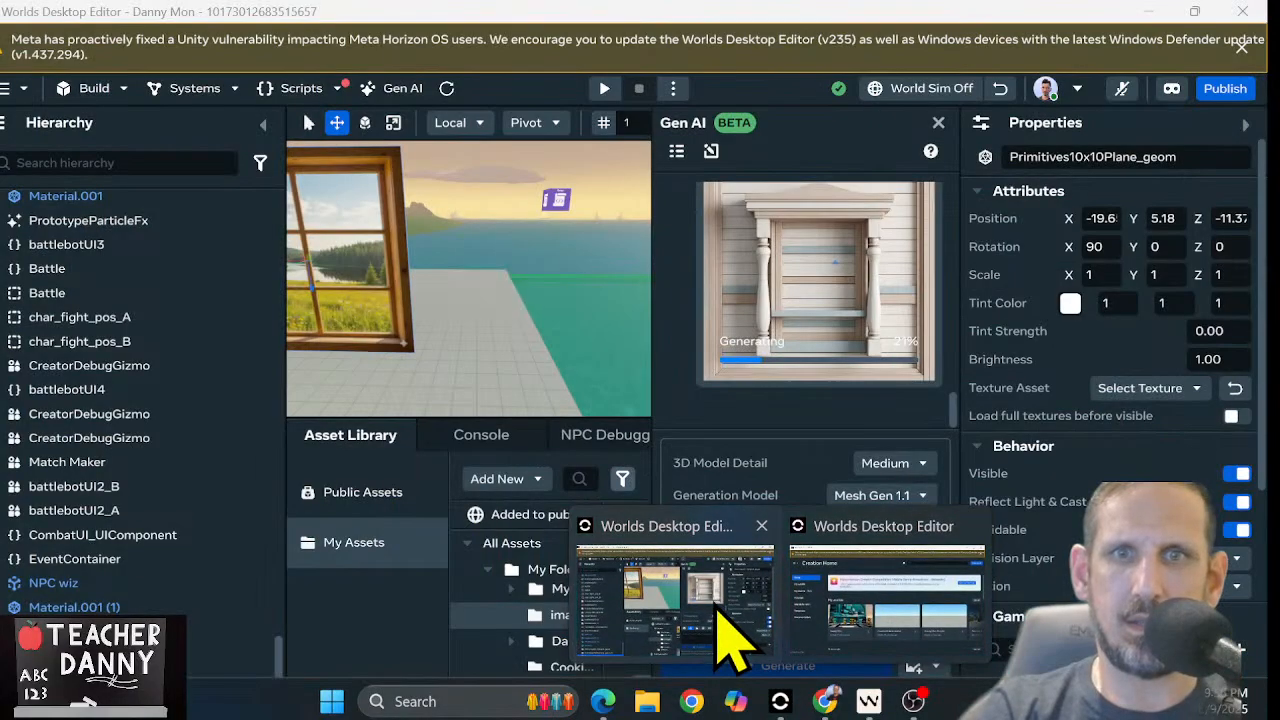
click(716, 608)
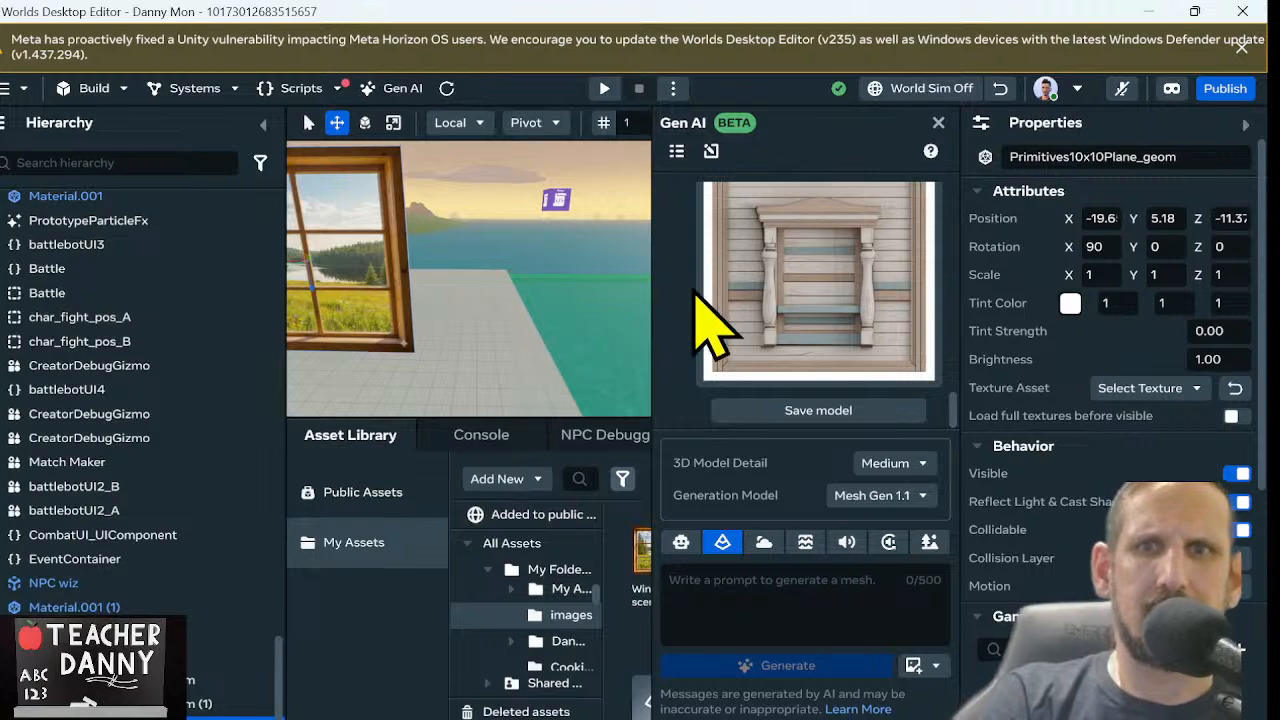
click(790, 410)
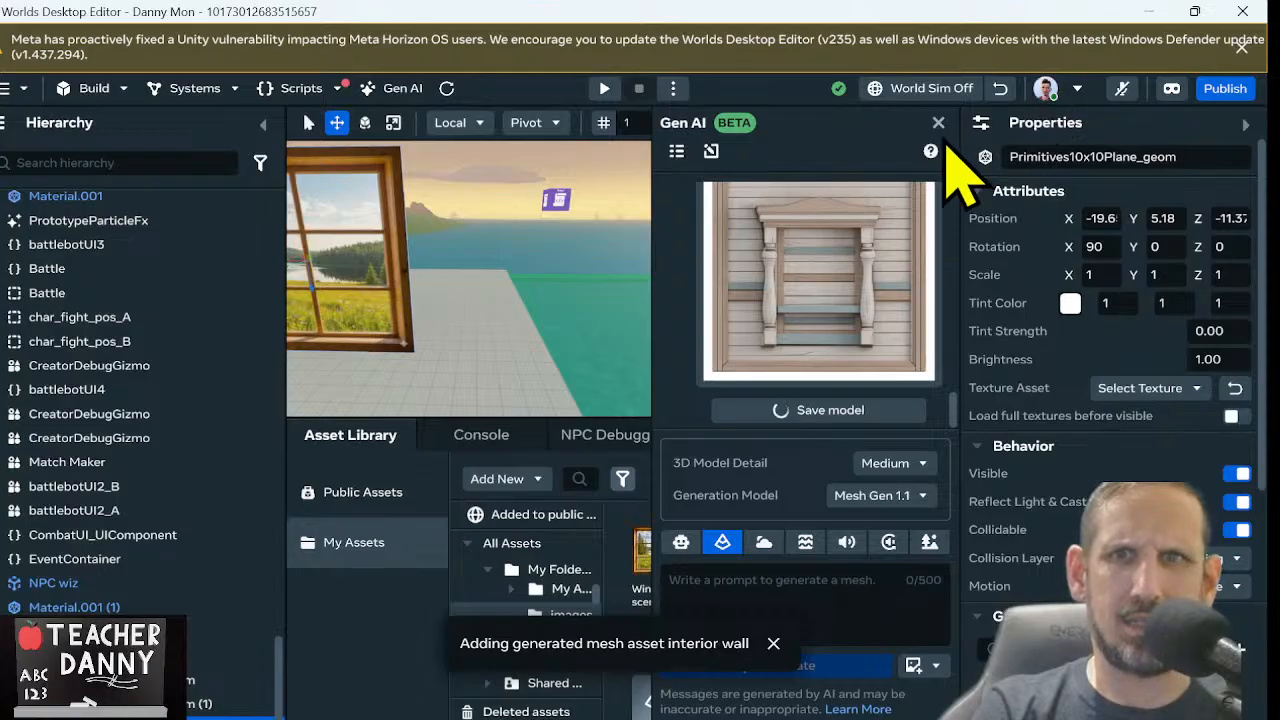
click(938, 124)
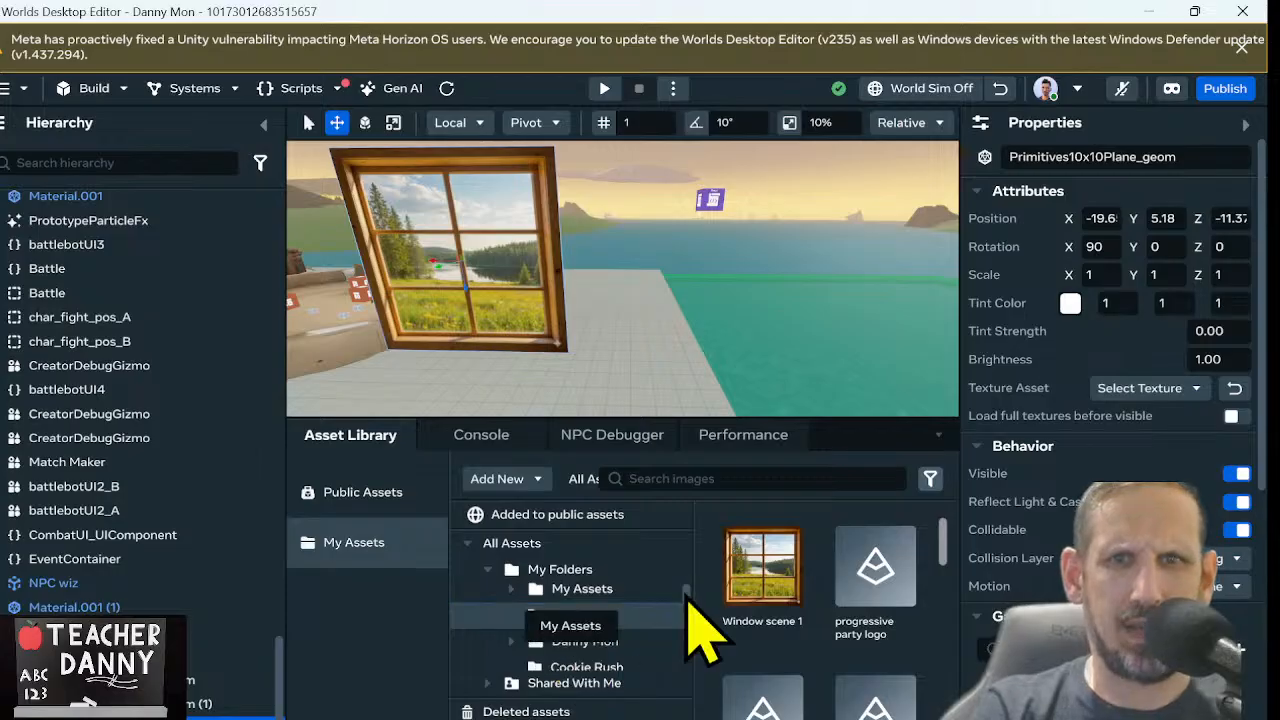
Open the robots folder under My Folders in the asset library and look through its assets
drag(687, 598, 688, 657)
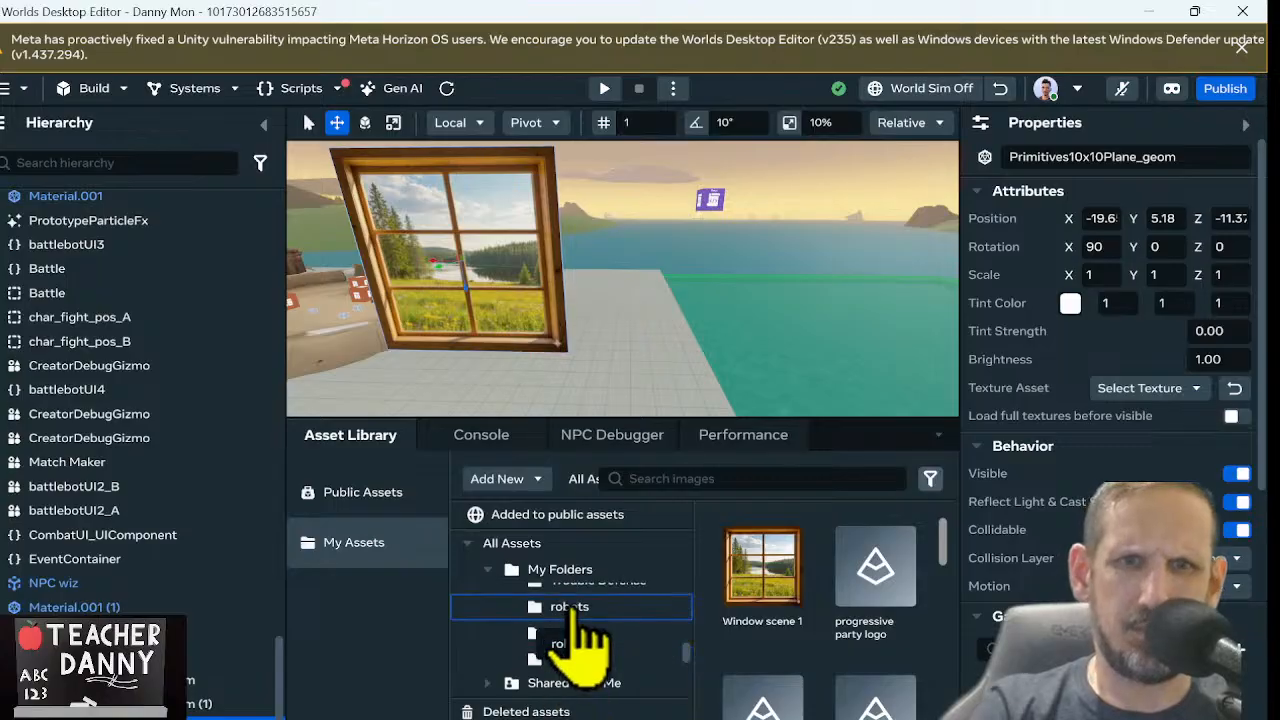
click(580, 612)
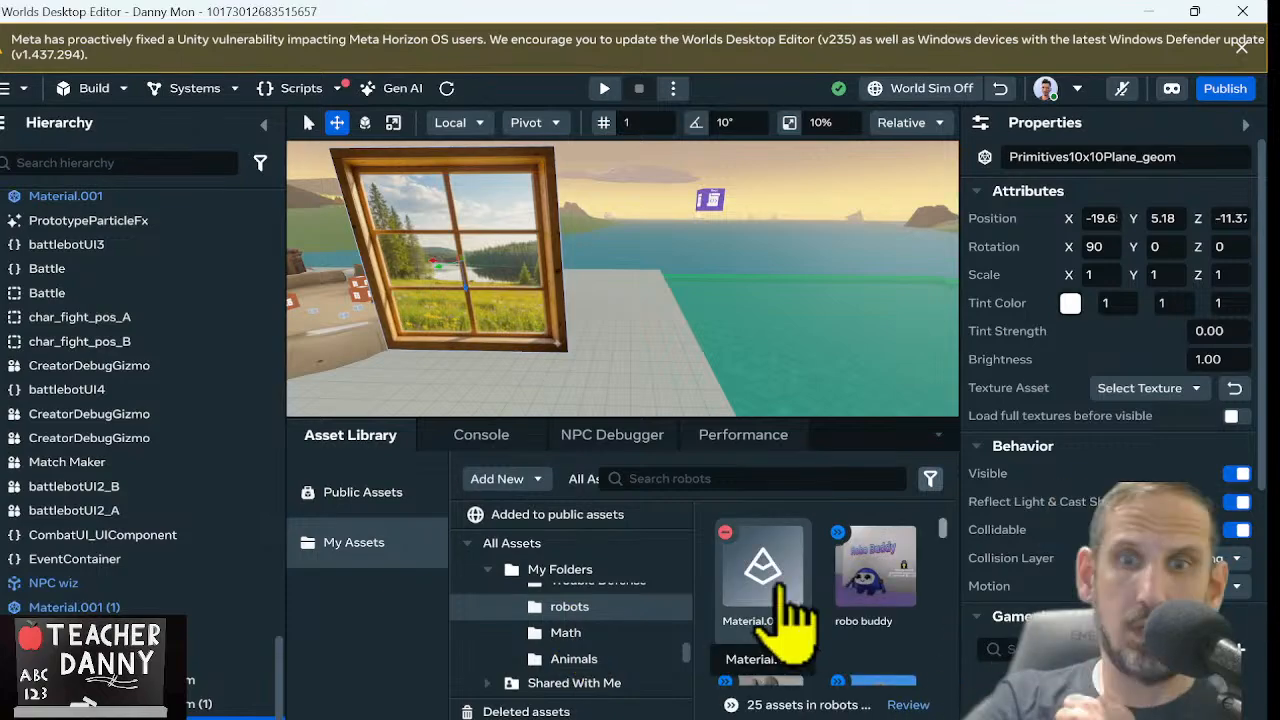
drag(942, 530, 931, 495)
scroll(766, 586, down, 15)
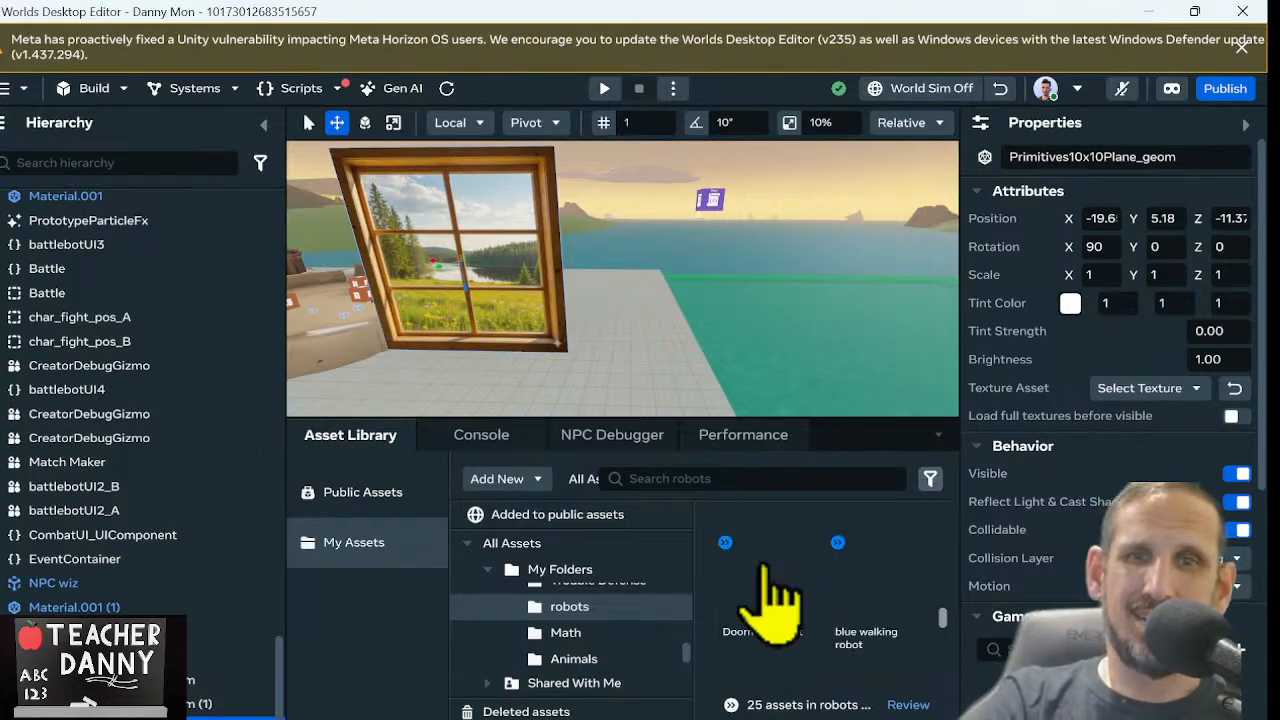
scroll(886, 640, up, 15)
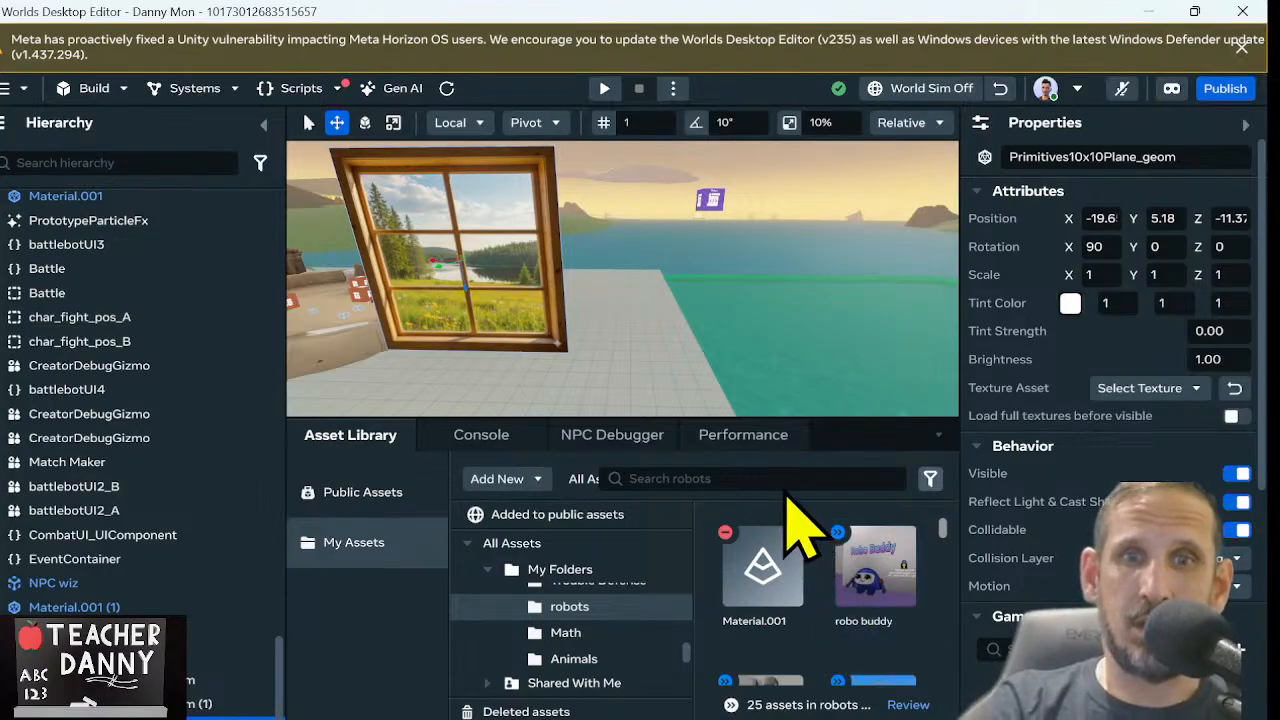
Check the details of the failed Material.001 asset and remove it from the robots folder
click(800, 578)
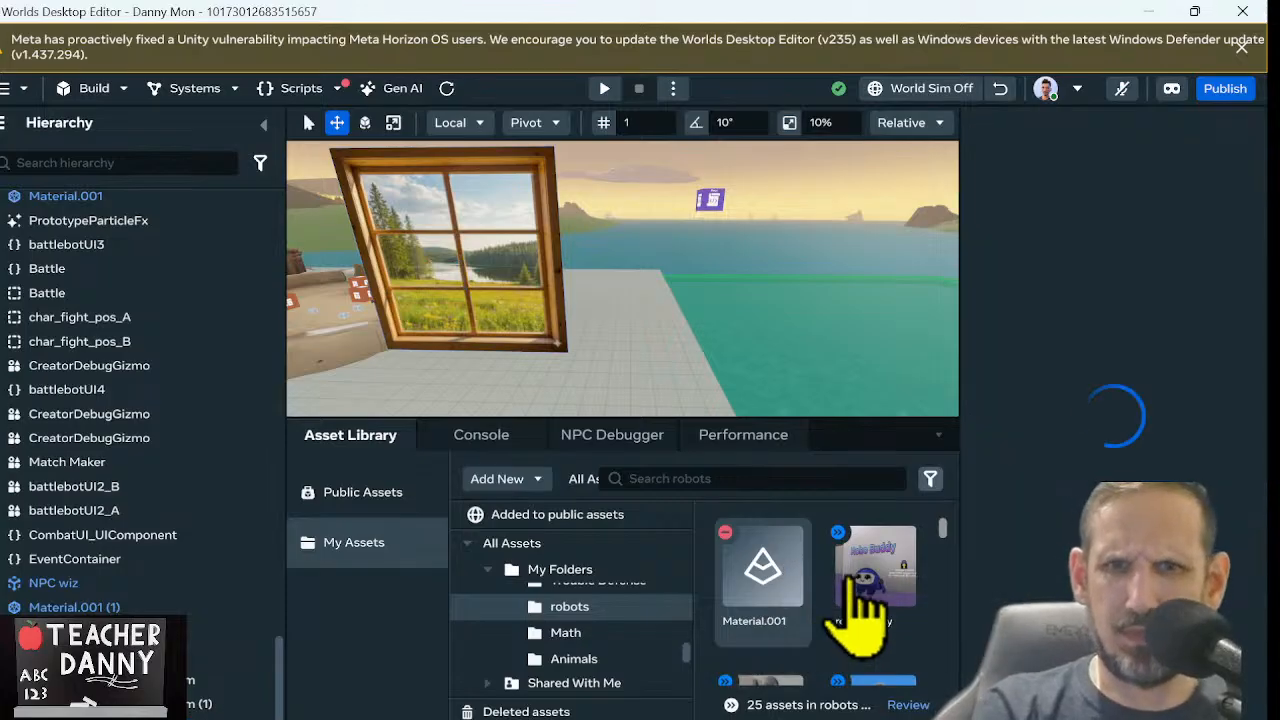
right_click(795, 562)
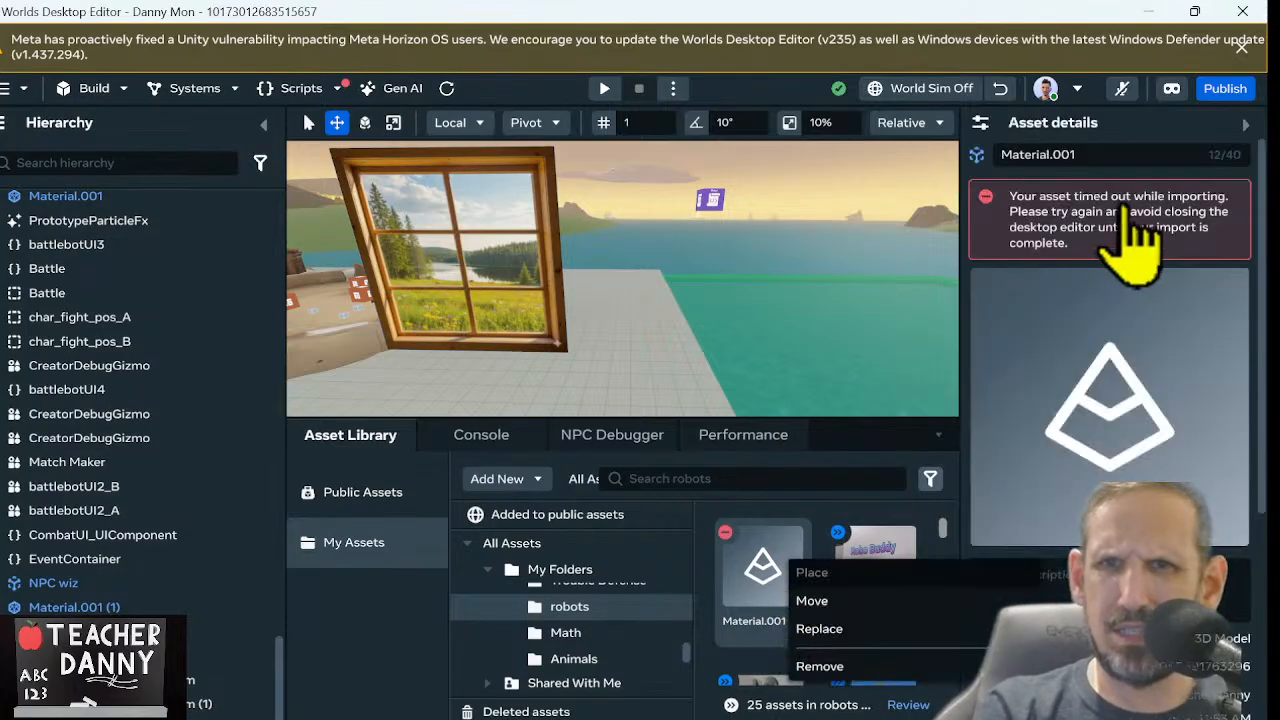
scroll(1157, 451, down, 3)
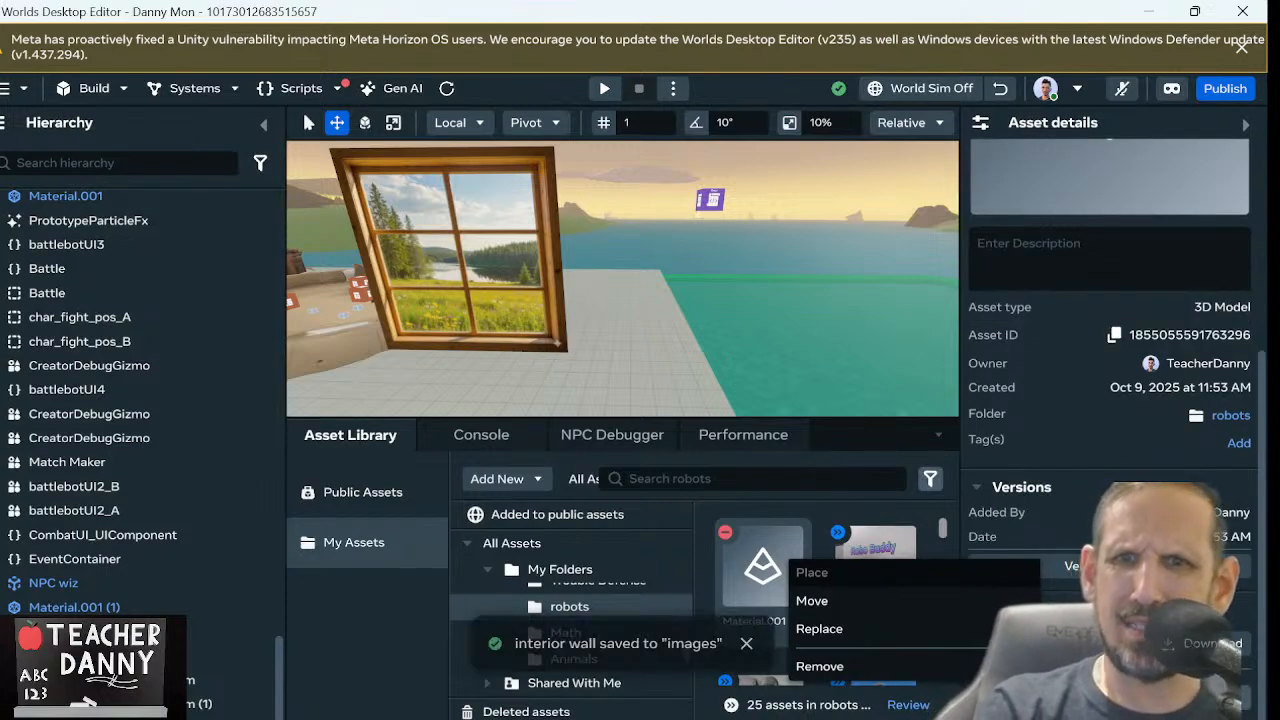
click(886, 666)
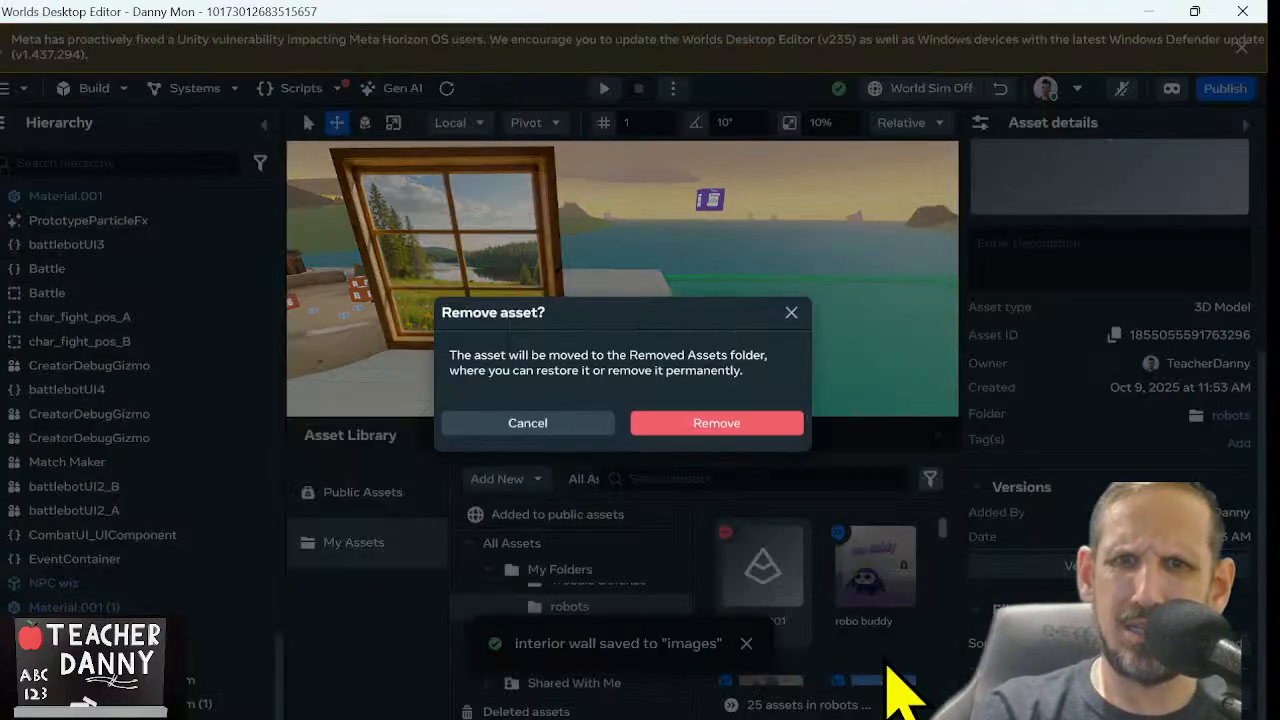
click(750, 428)
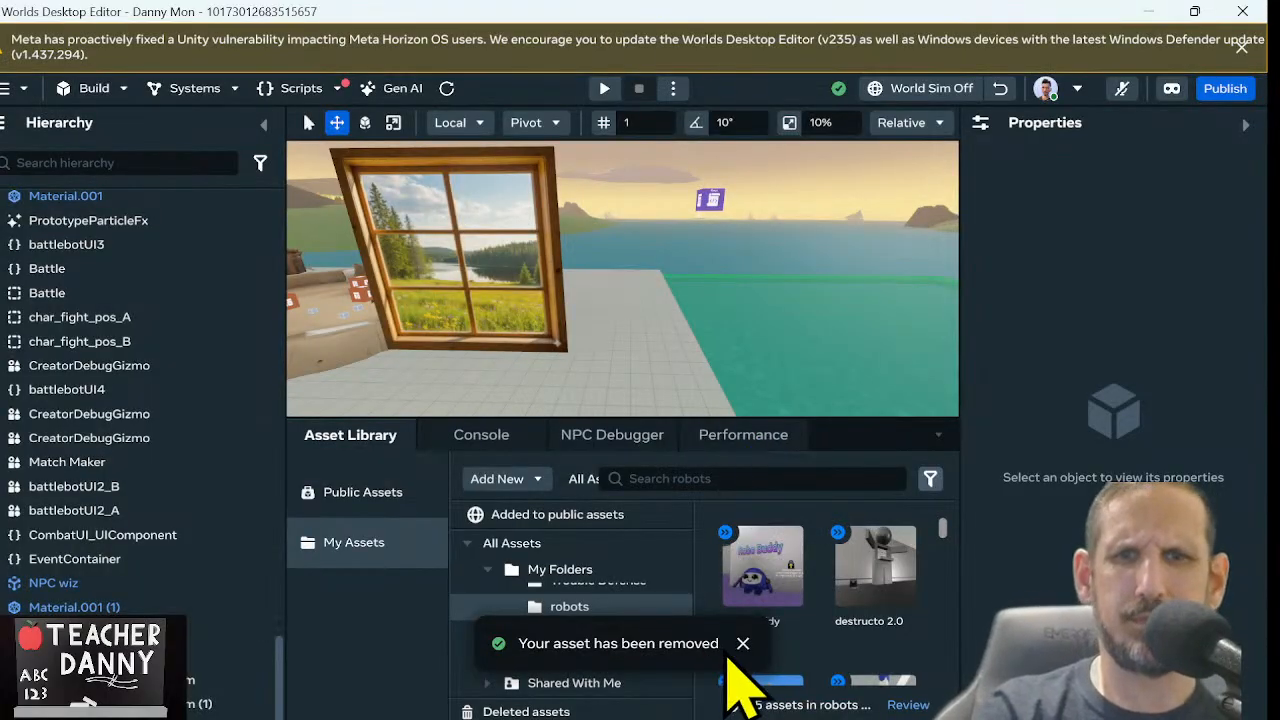
click(743, 643)
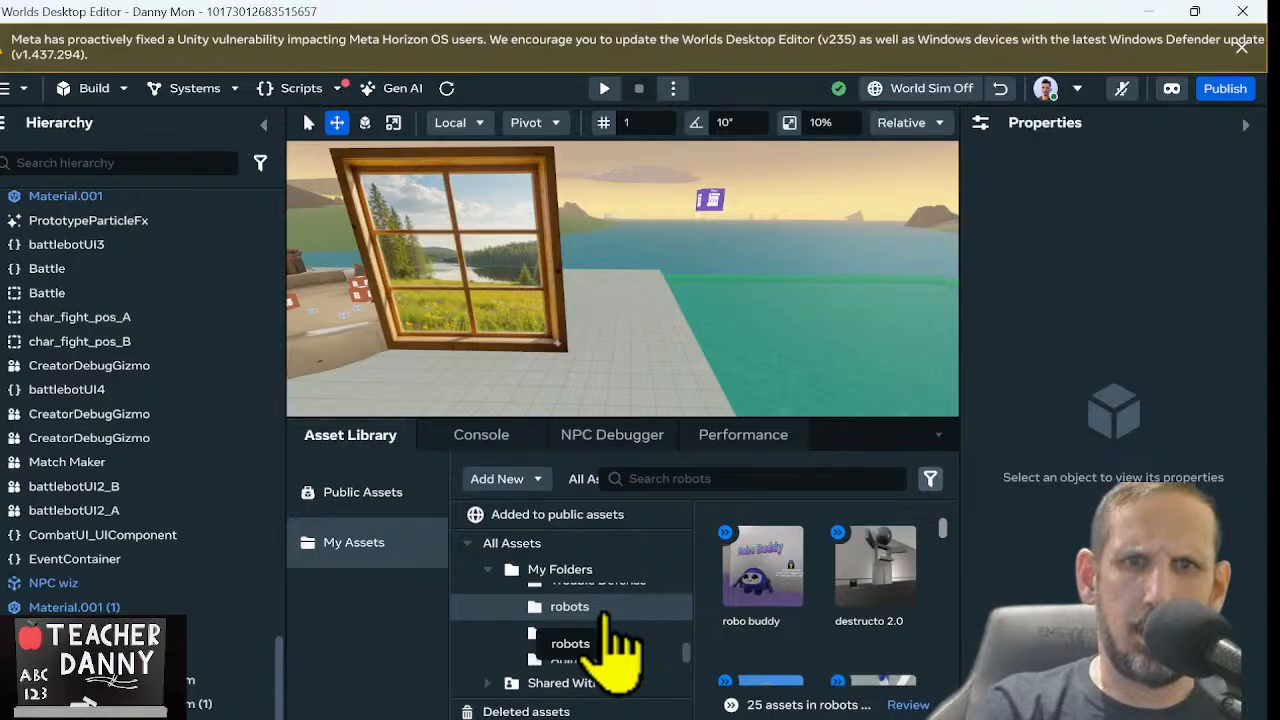
click(524, 481)
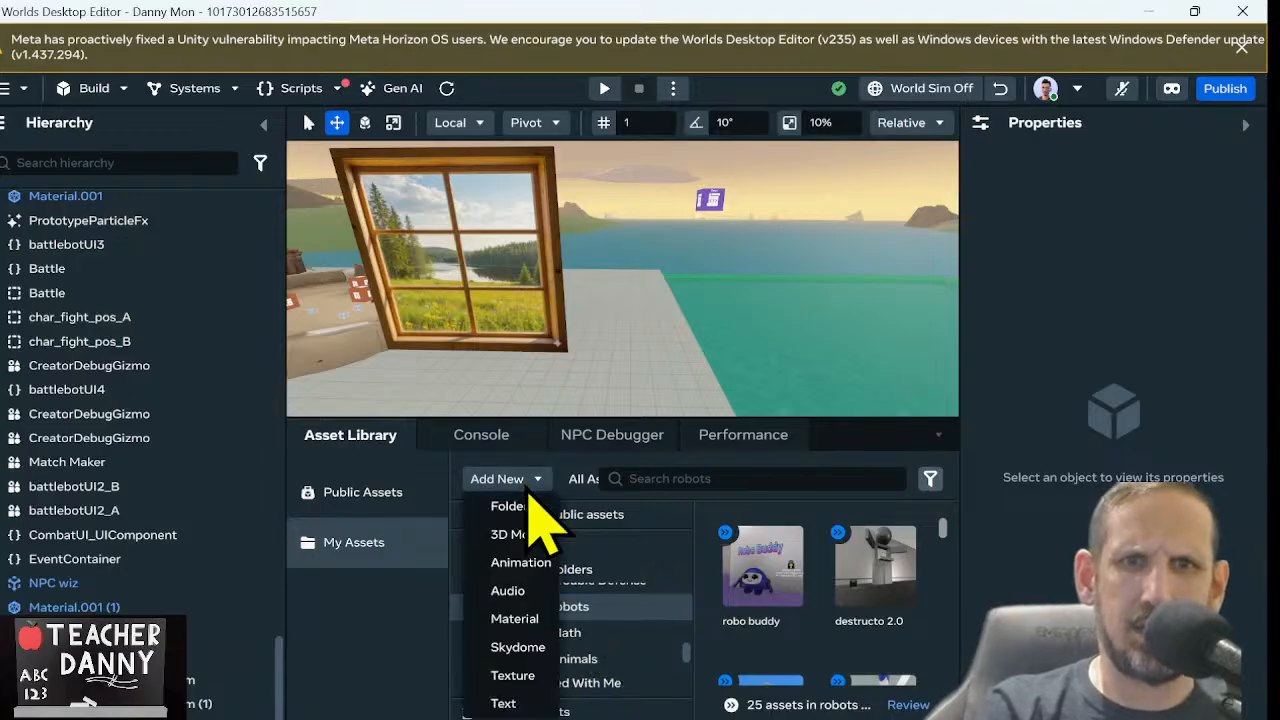
click(520, 535)
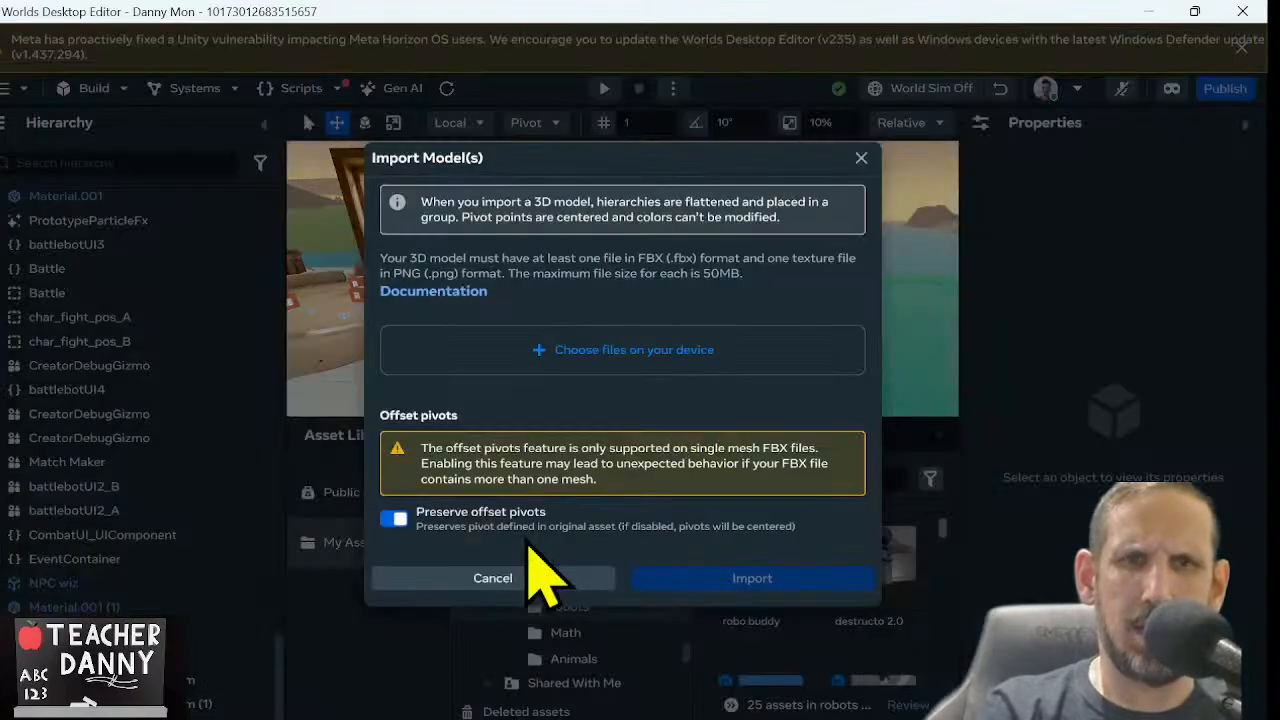
click(588, 350)
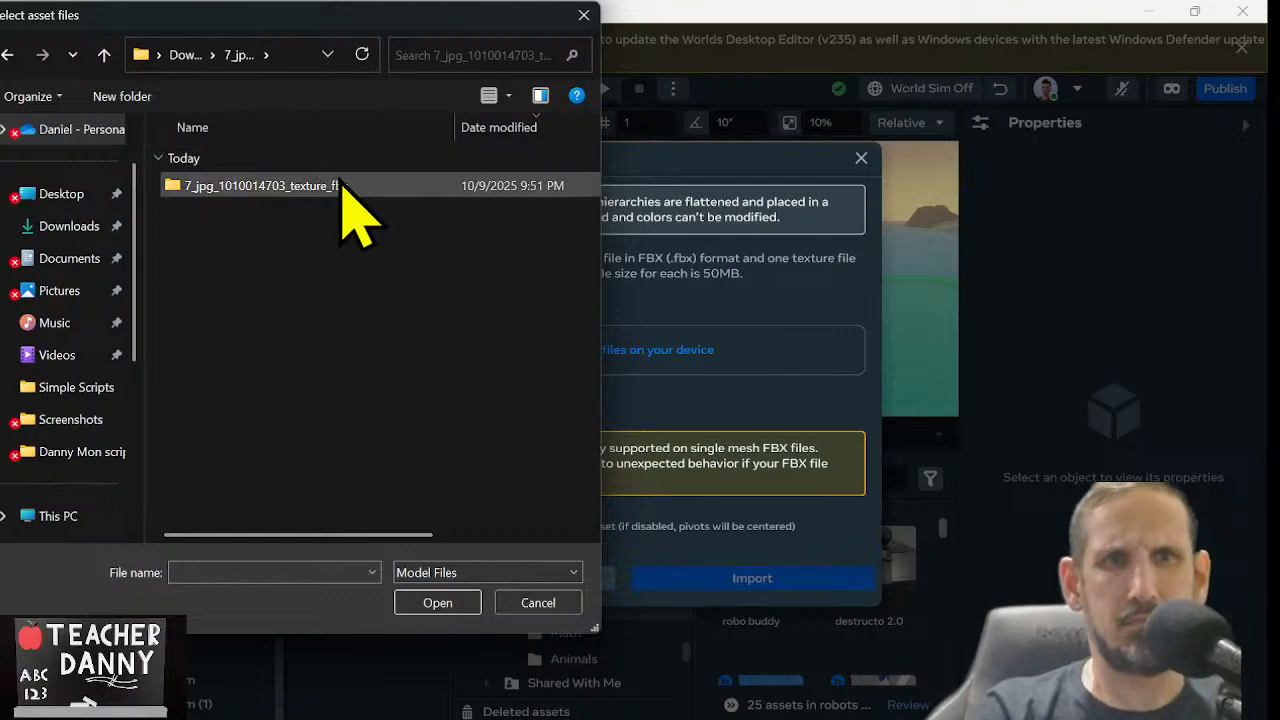
double_click(300, 185)
drag(311, 380, 310, 313)
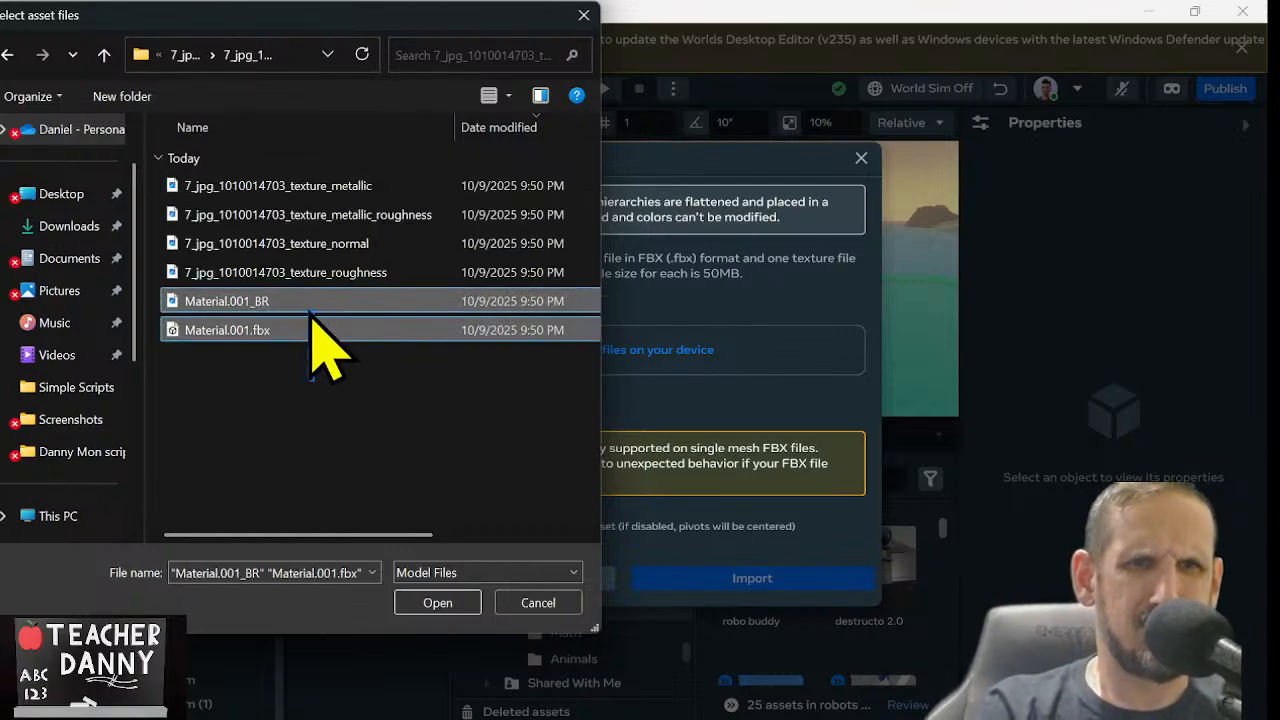
click(462, 601)
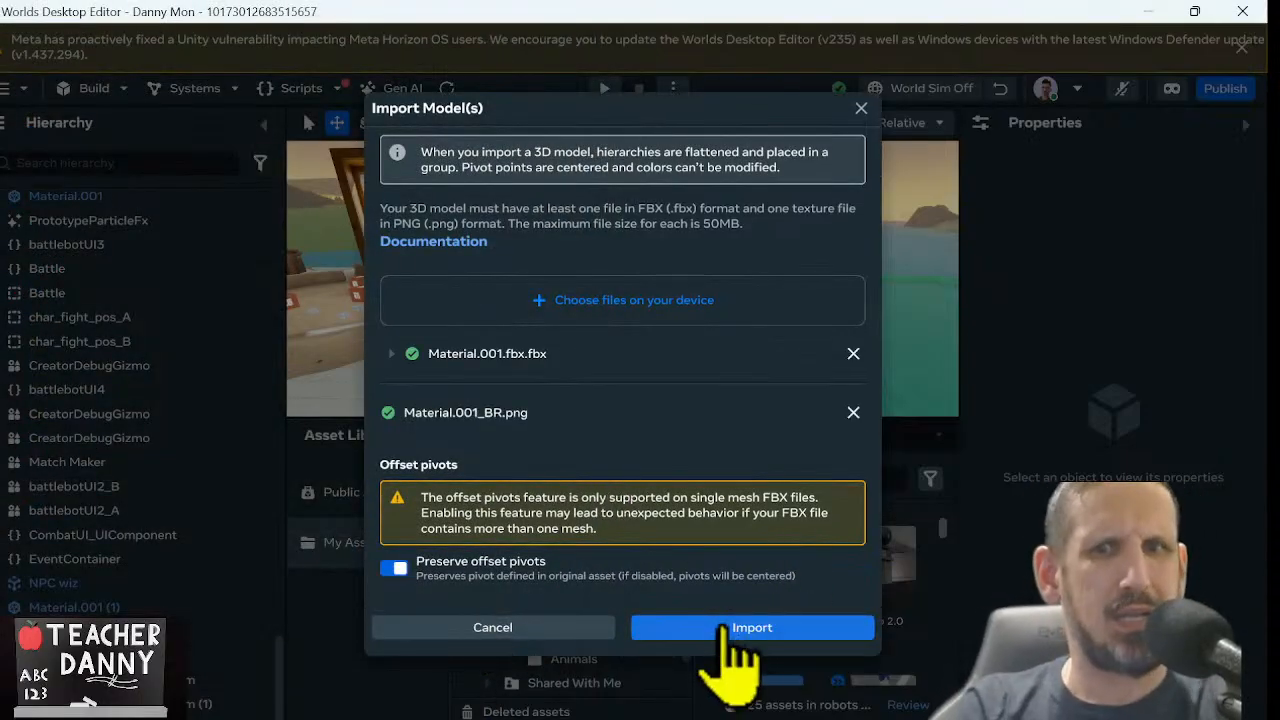
click(735, 628)
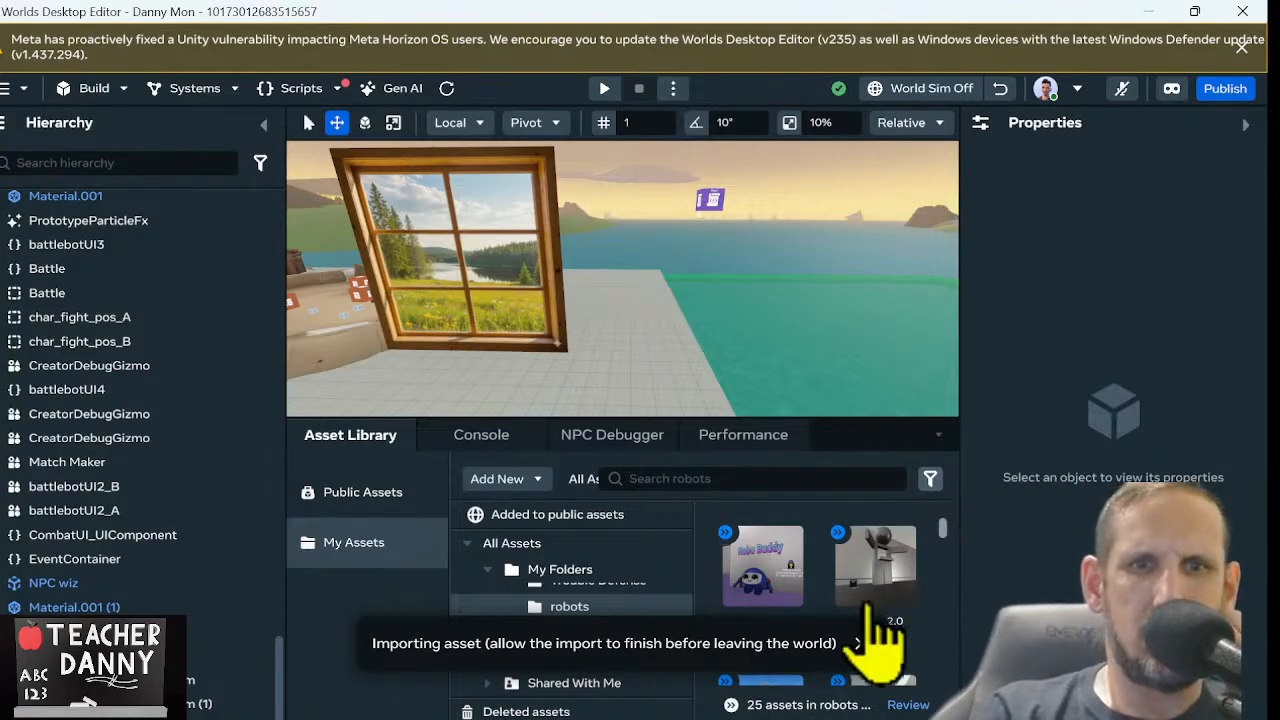
click(860, 643)
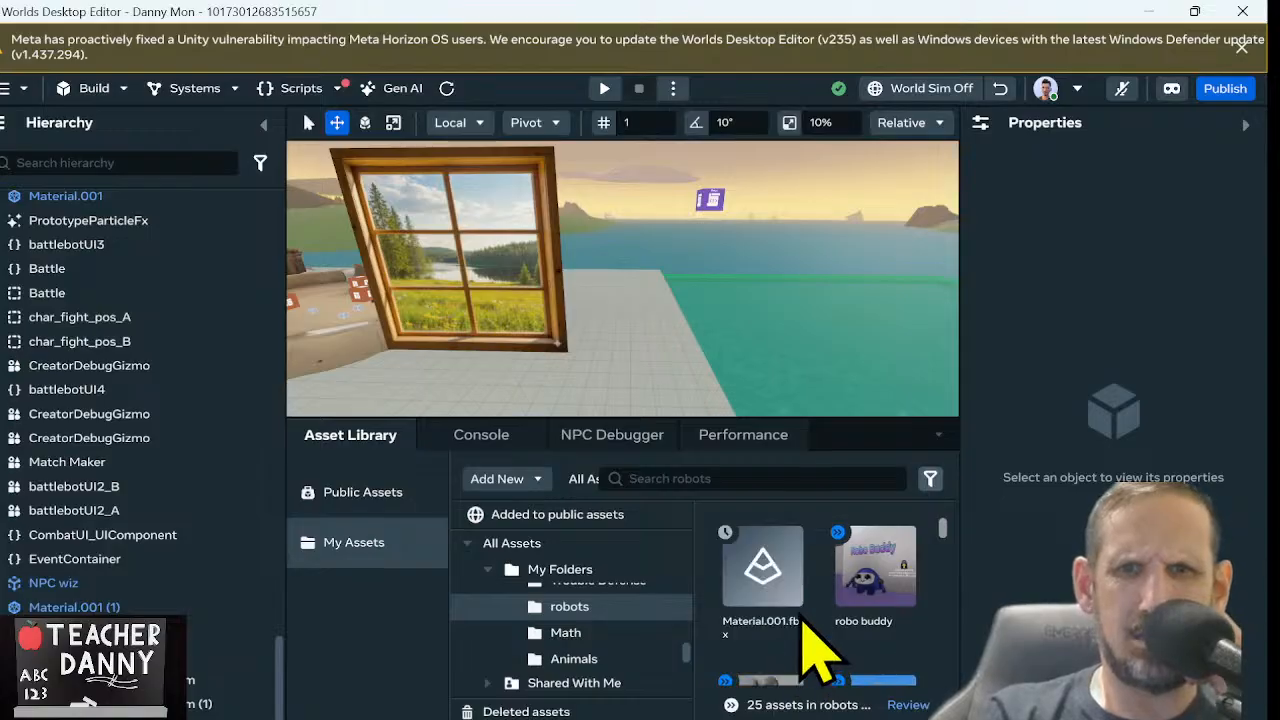
click(505, 480)
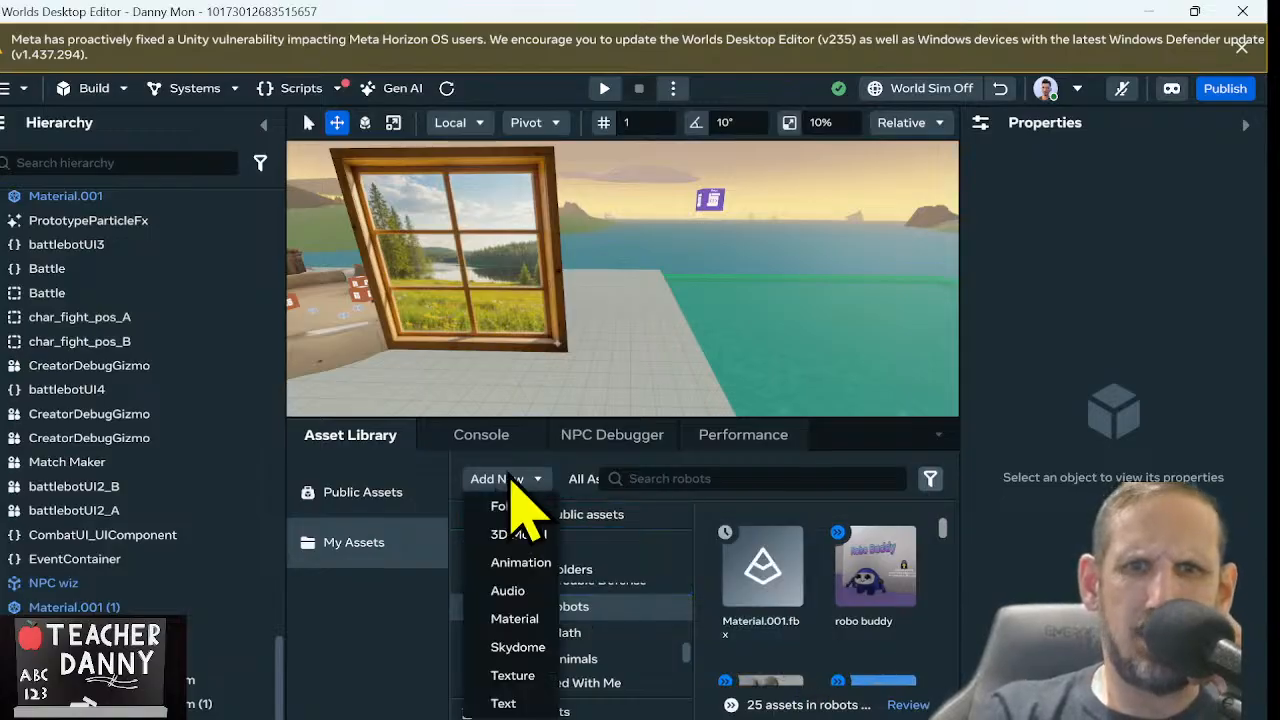
click(519, 534)
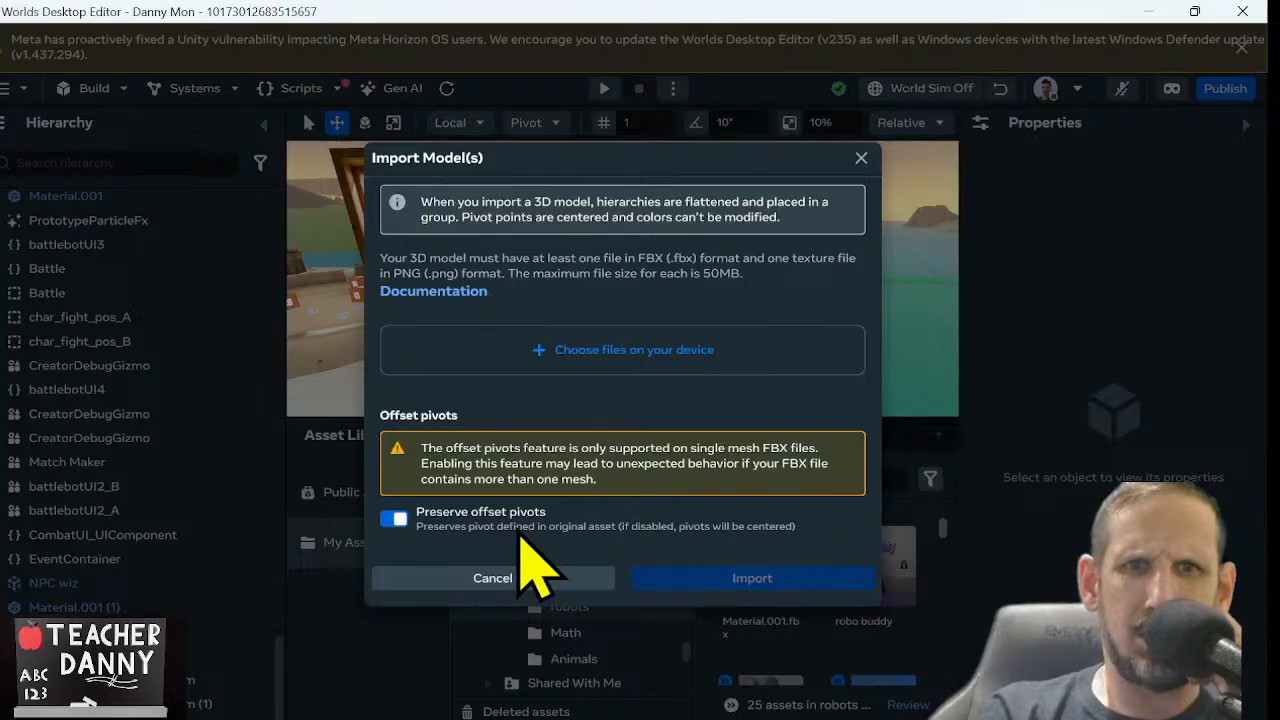
click(620, 350)
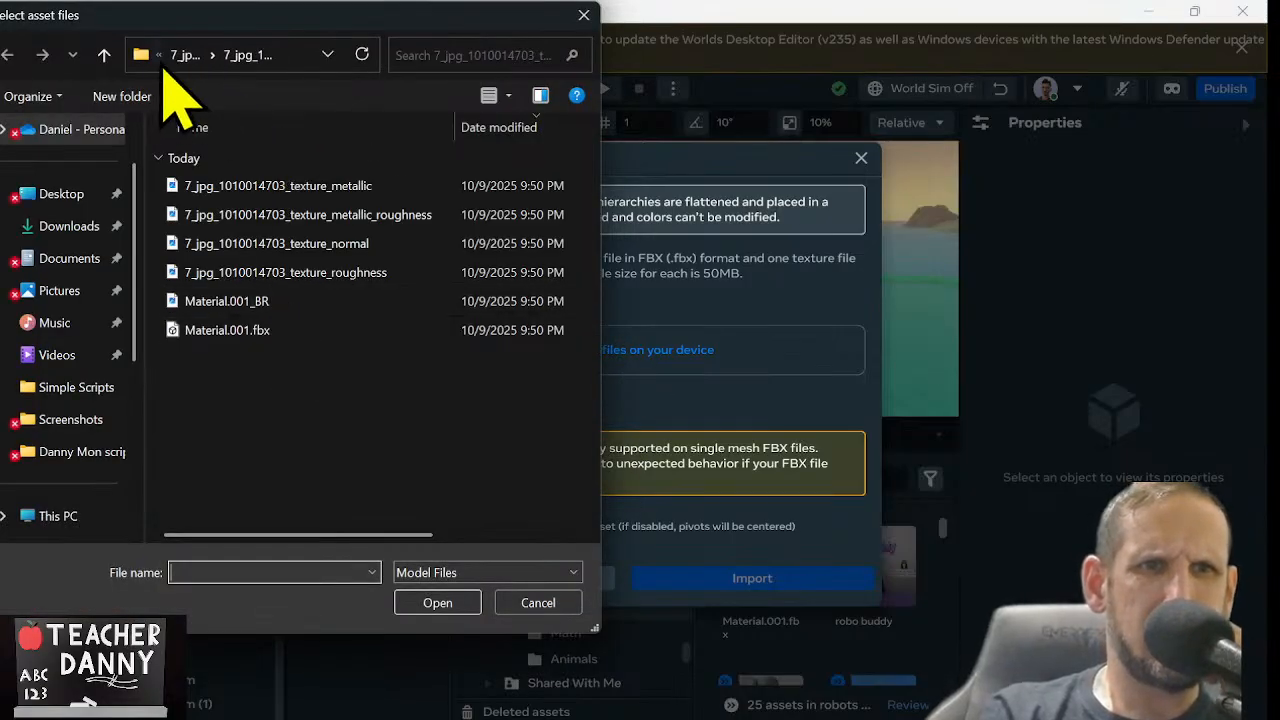
click(104, 55)
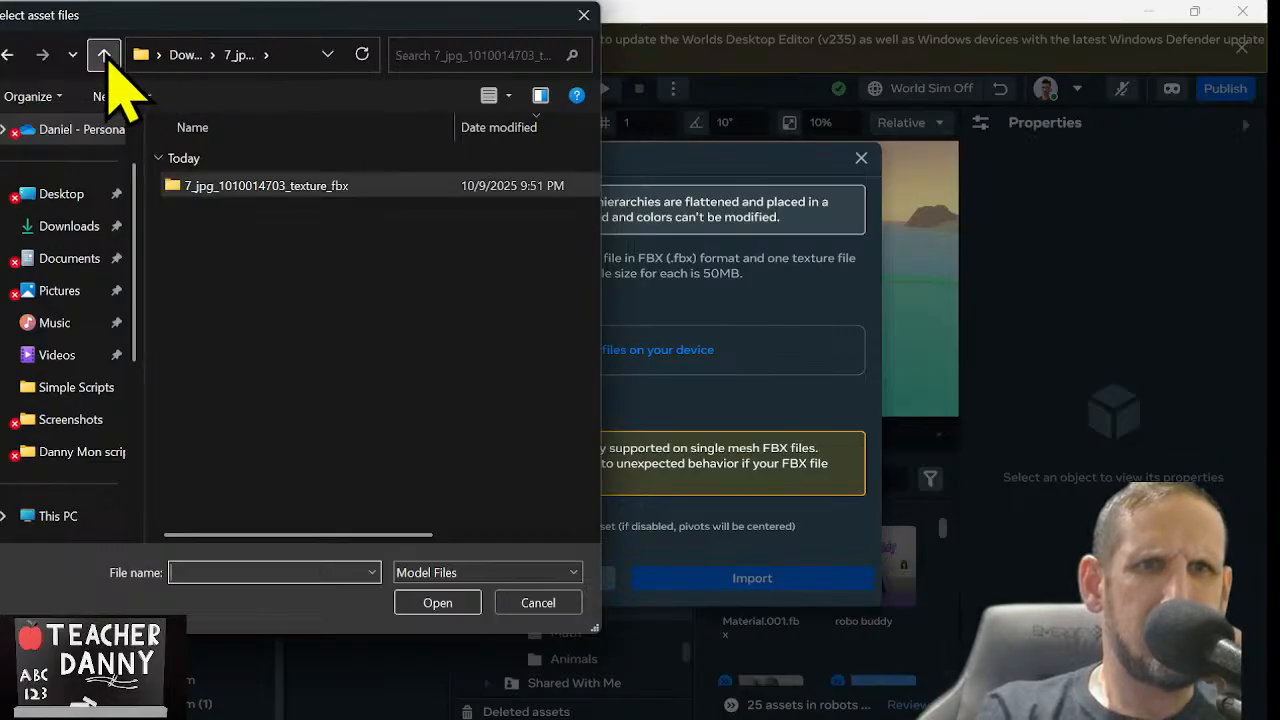
click(104, 55)
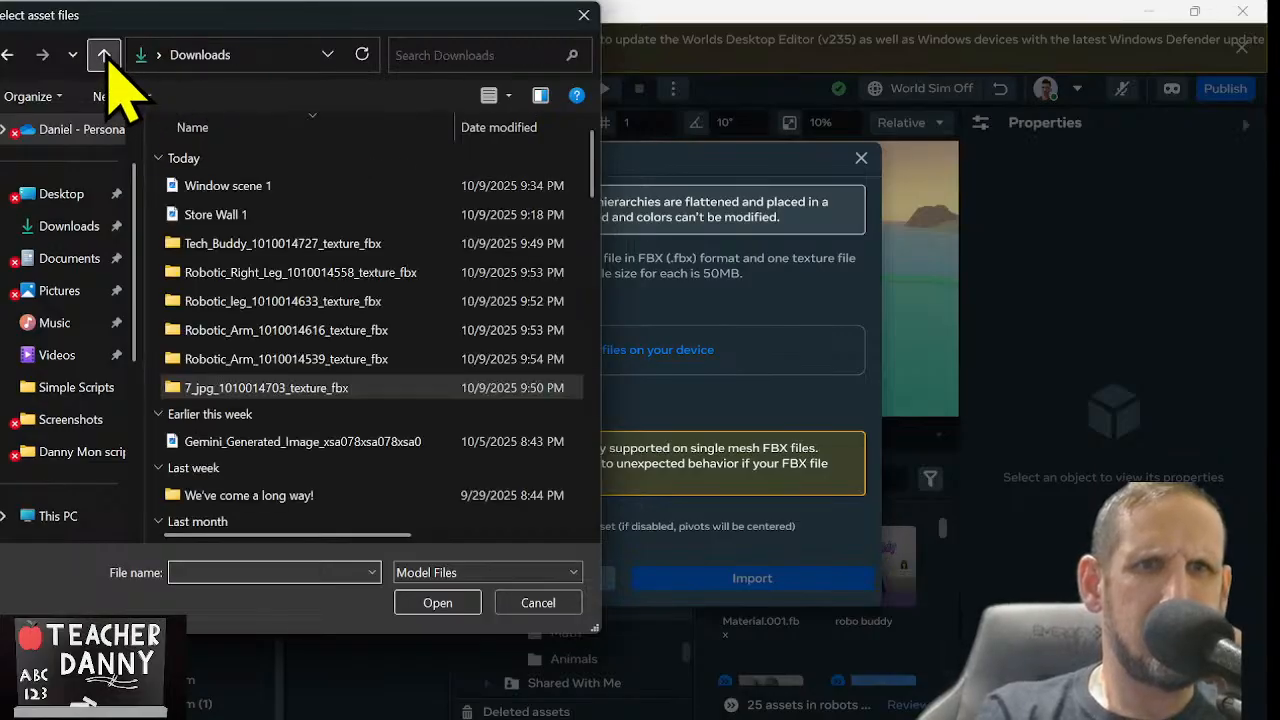
double_click(301, 360)
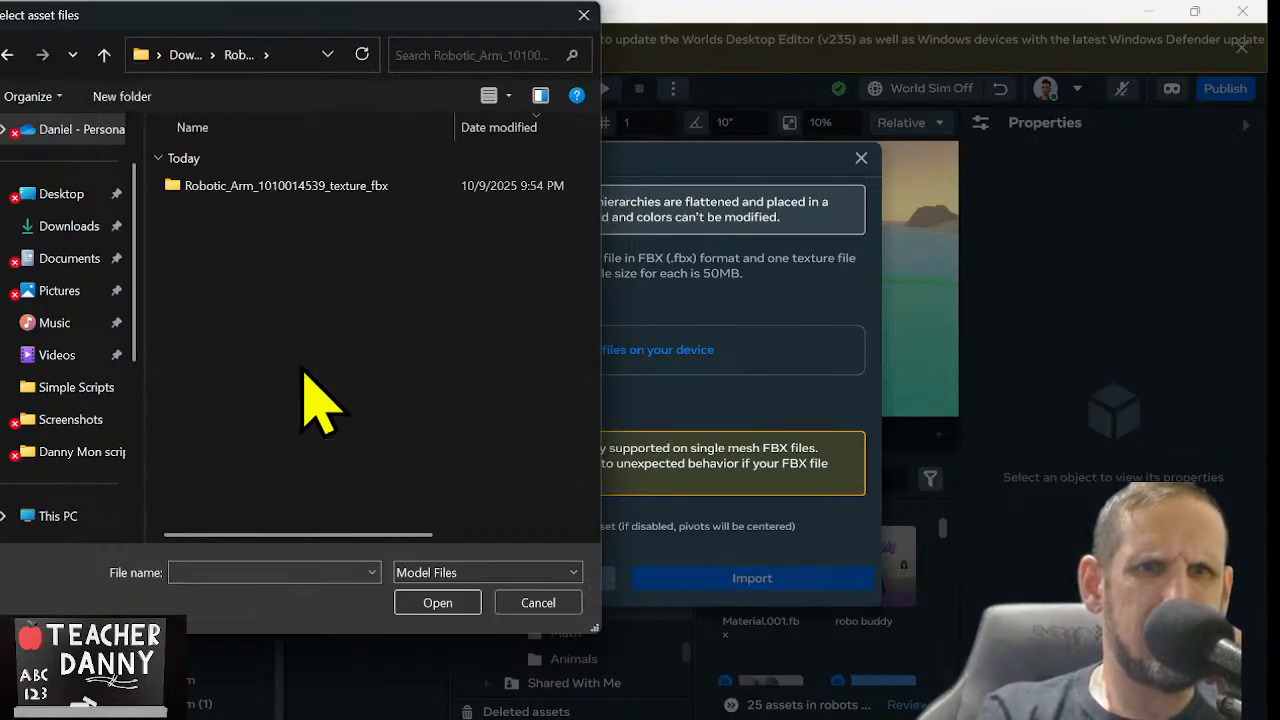
double_click(301, 187)
click(350, 188)
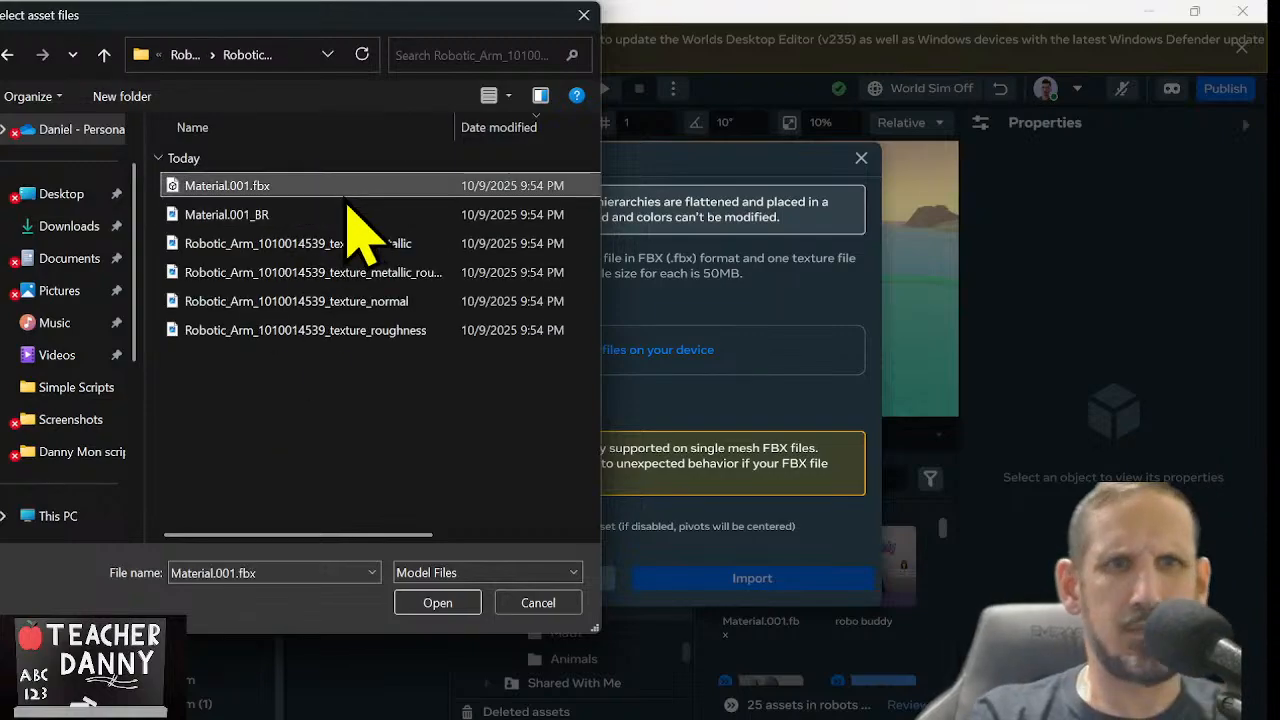
ctrl+click(346, 216)
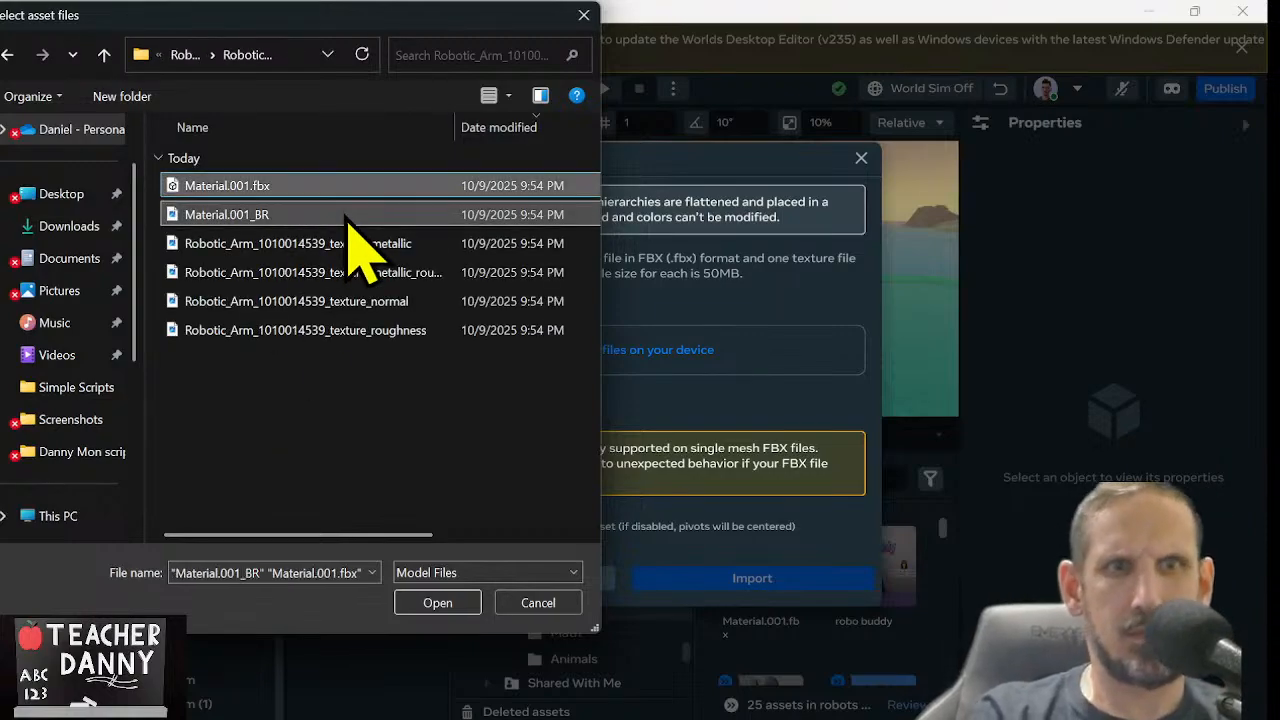
click(432, 600)
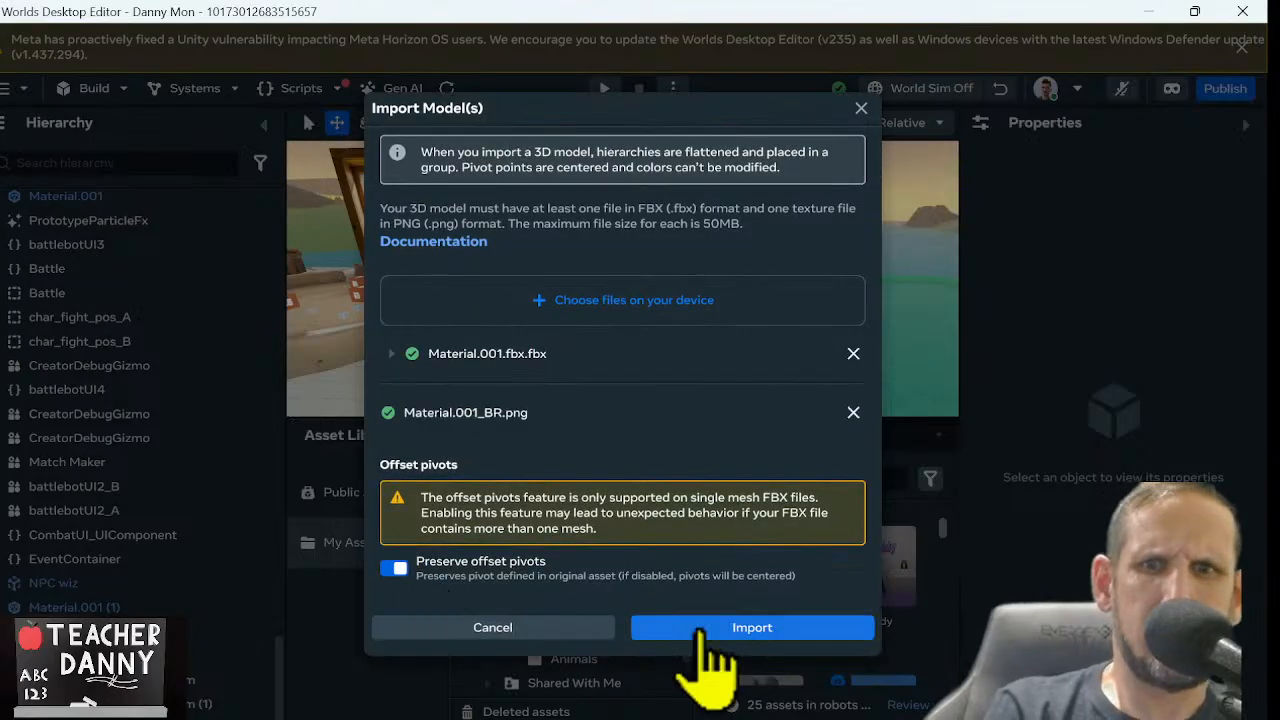
click(700, 628)
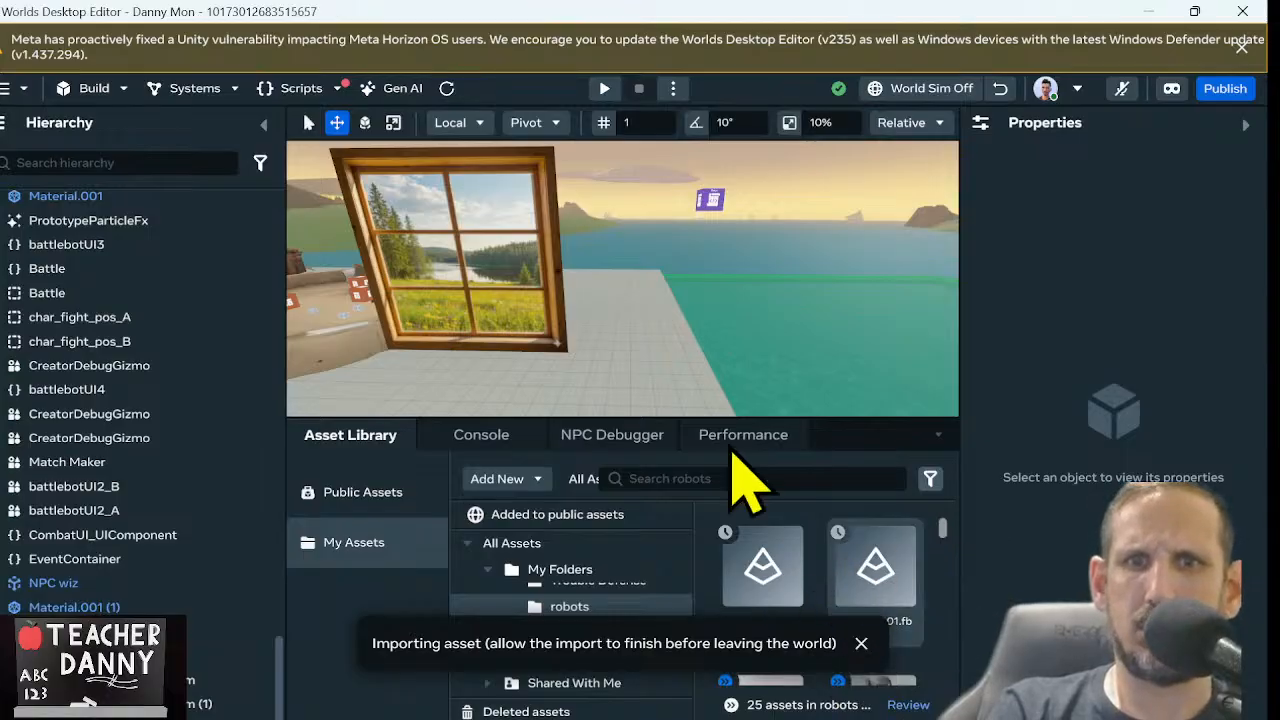
click(498, 481)
click(515, 534)
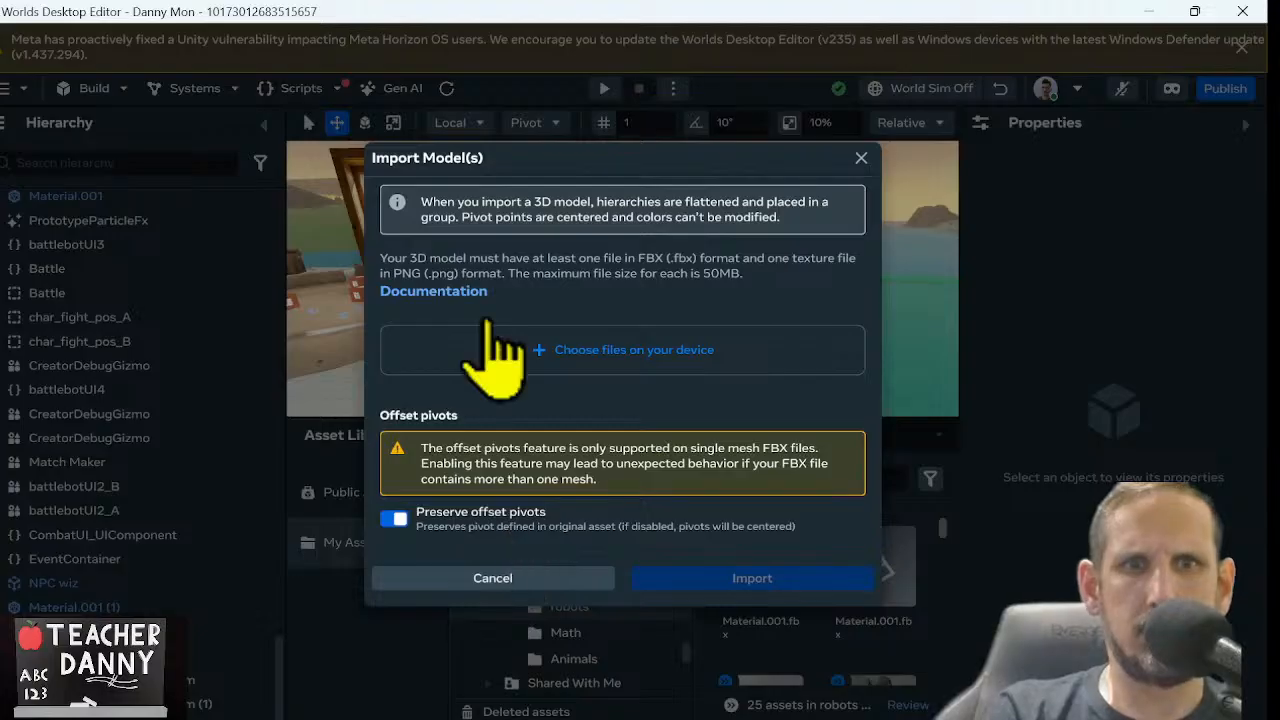
click(610, 350)
click(80, 232)
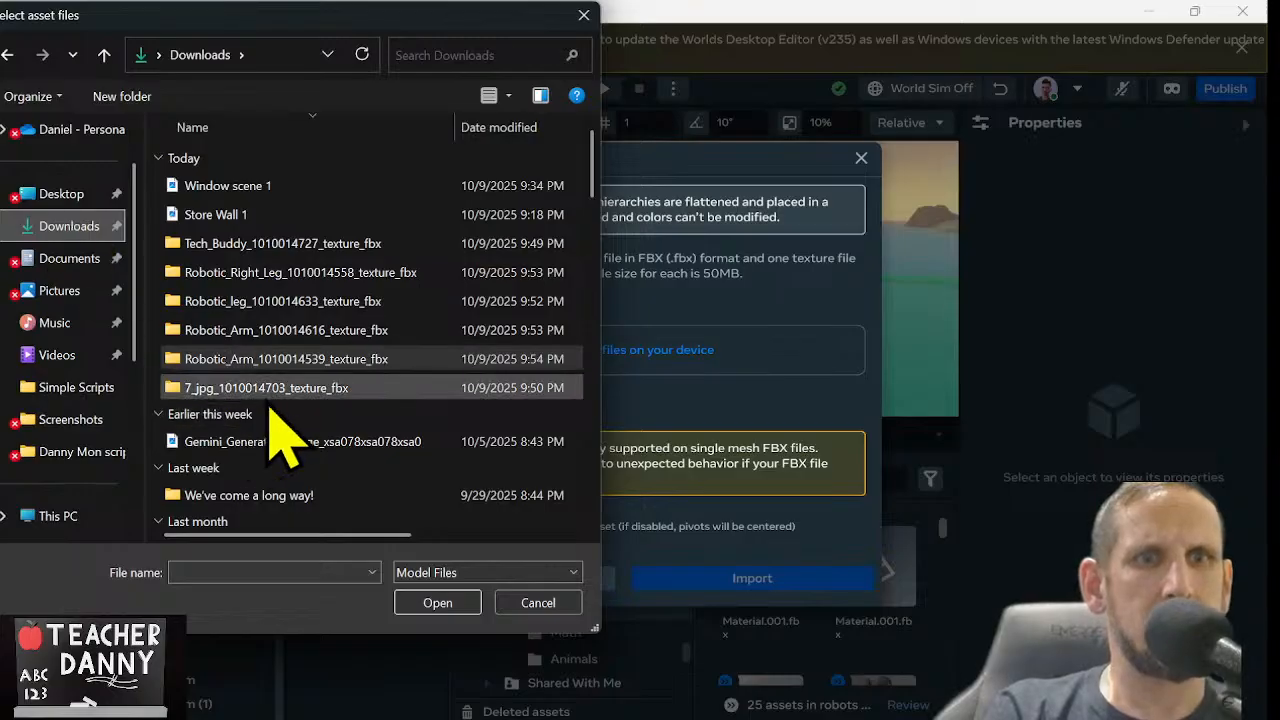
double_click(306, 332)
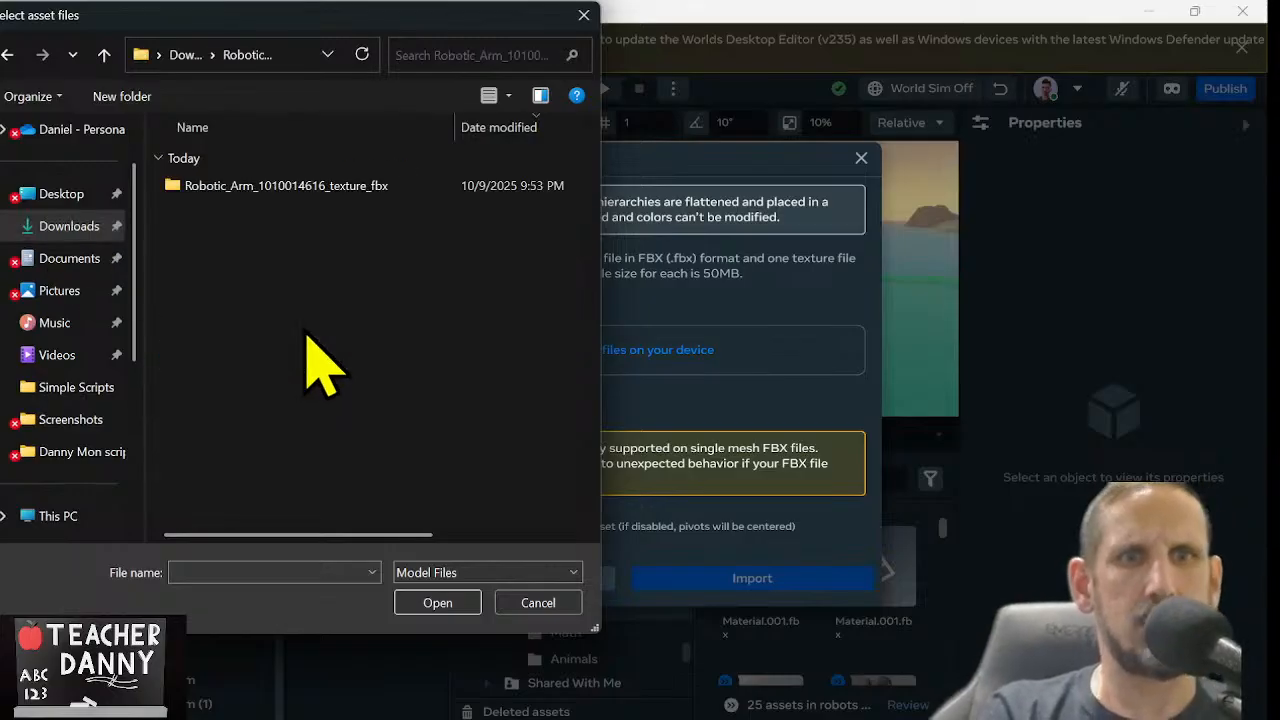
double_click(331, 190)
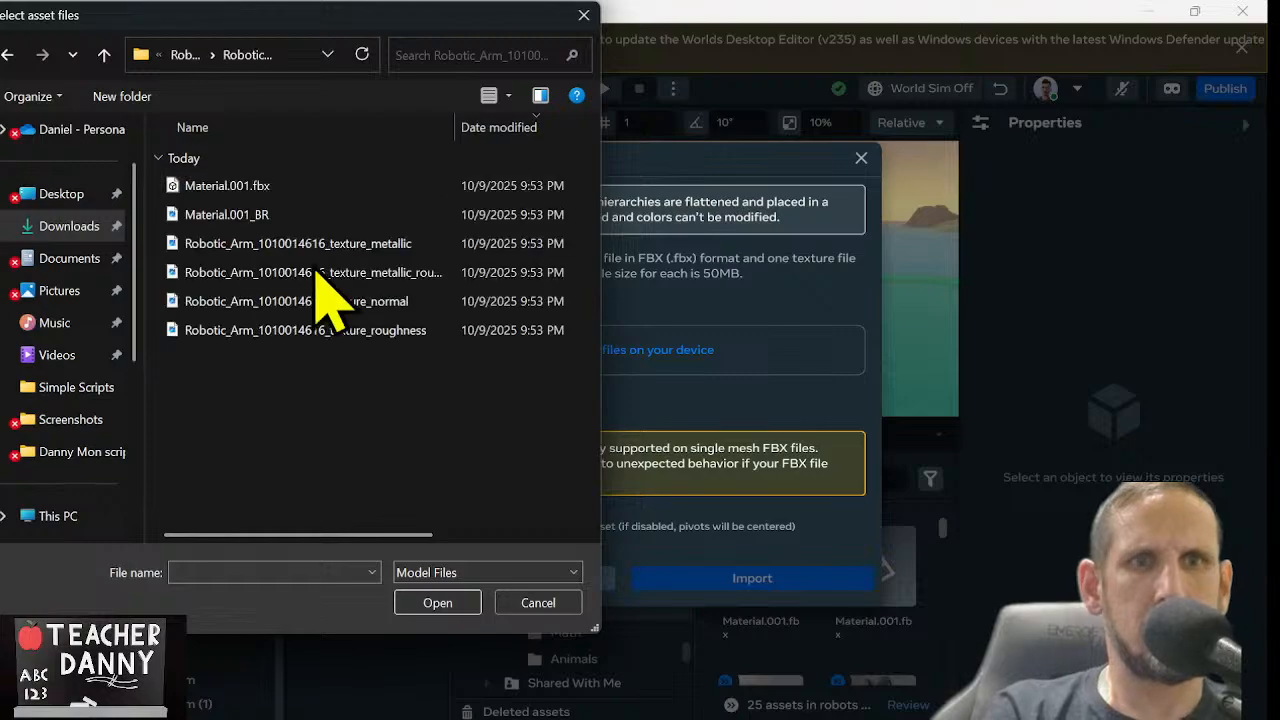
click(337, 186)
ctrl+click(330, 216)
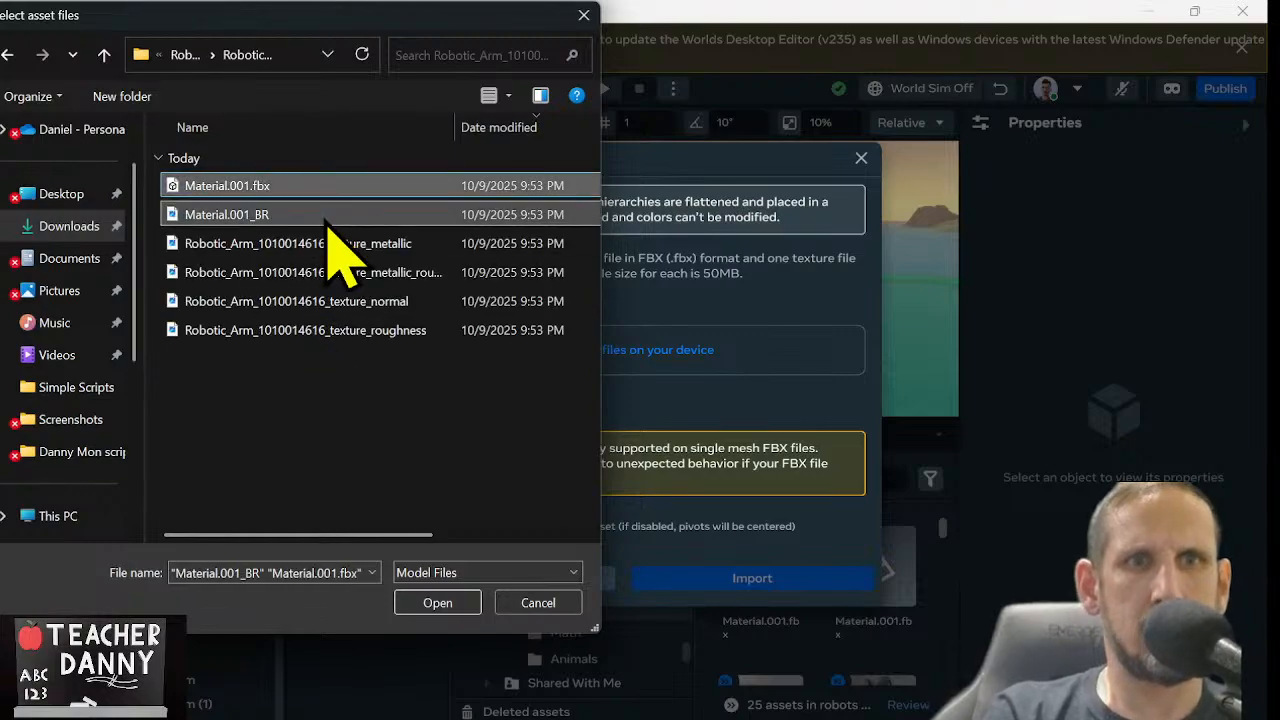
click(430, 604)
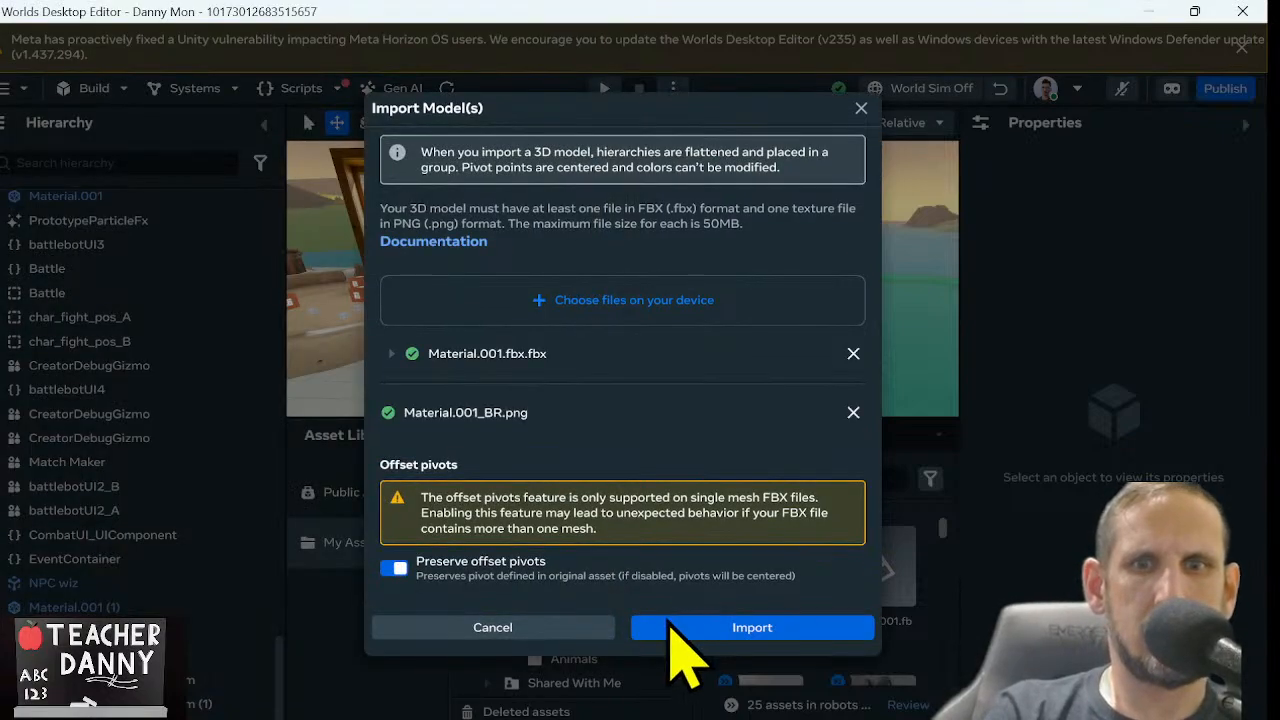
click(658, 630)
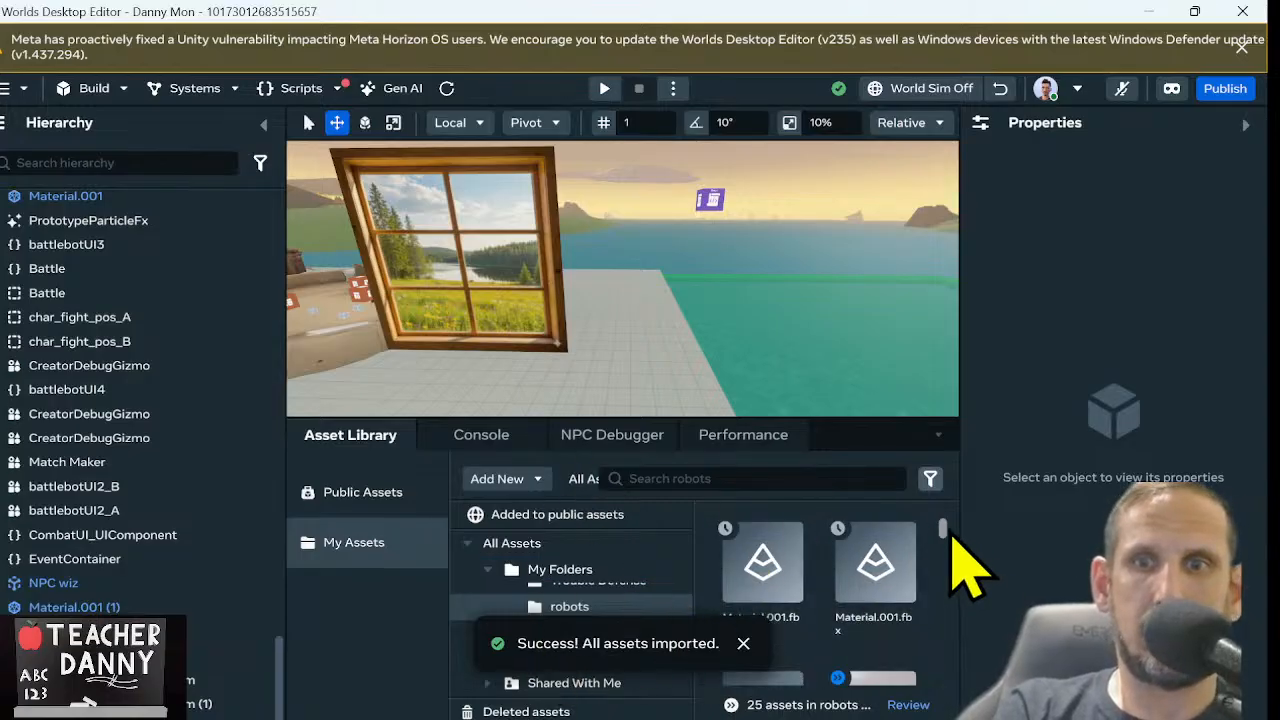
mouse_move(943, 527)
mouse_down()
mouse_move(947, 539)
mouse_move(948, 503)
mouse_up()
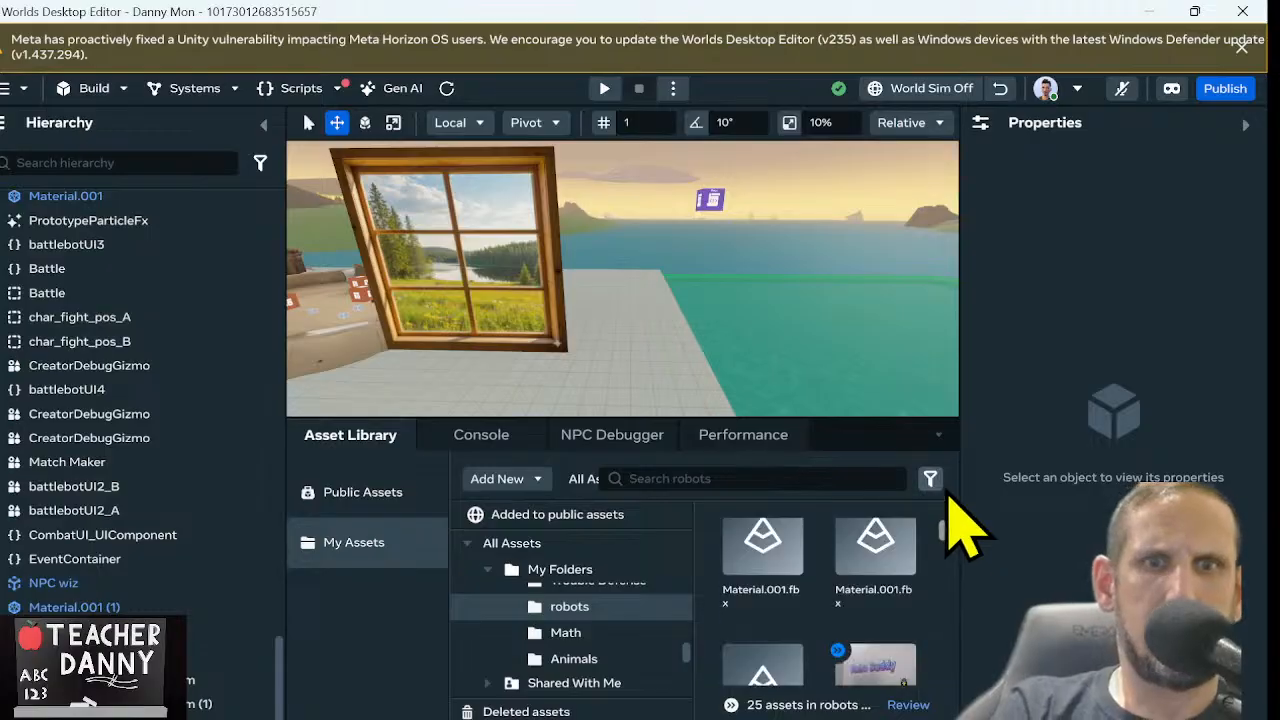
click(492, 480)
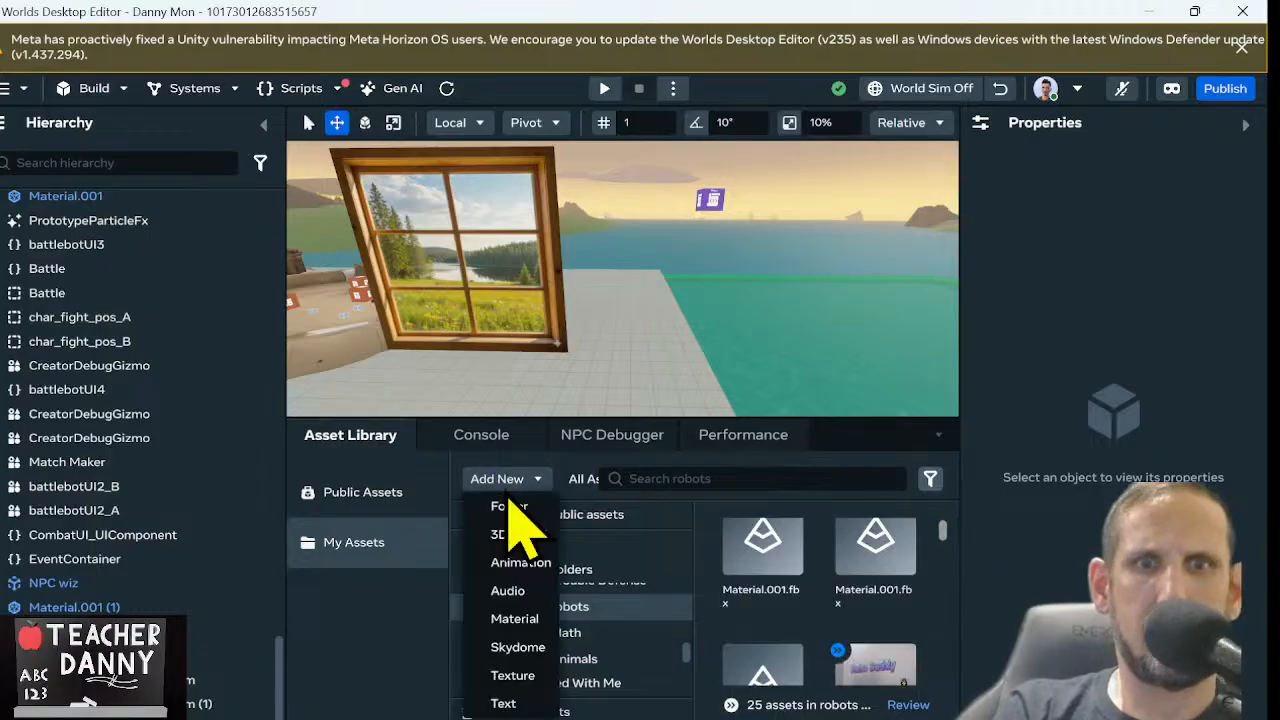
click(508, 534)
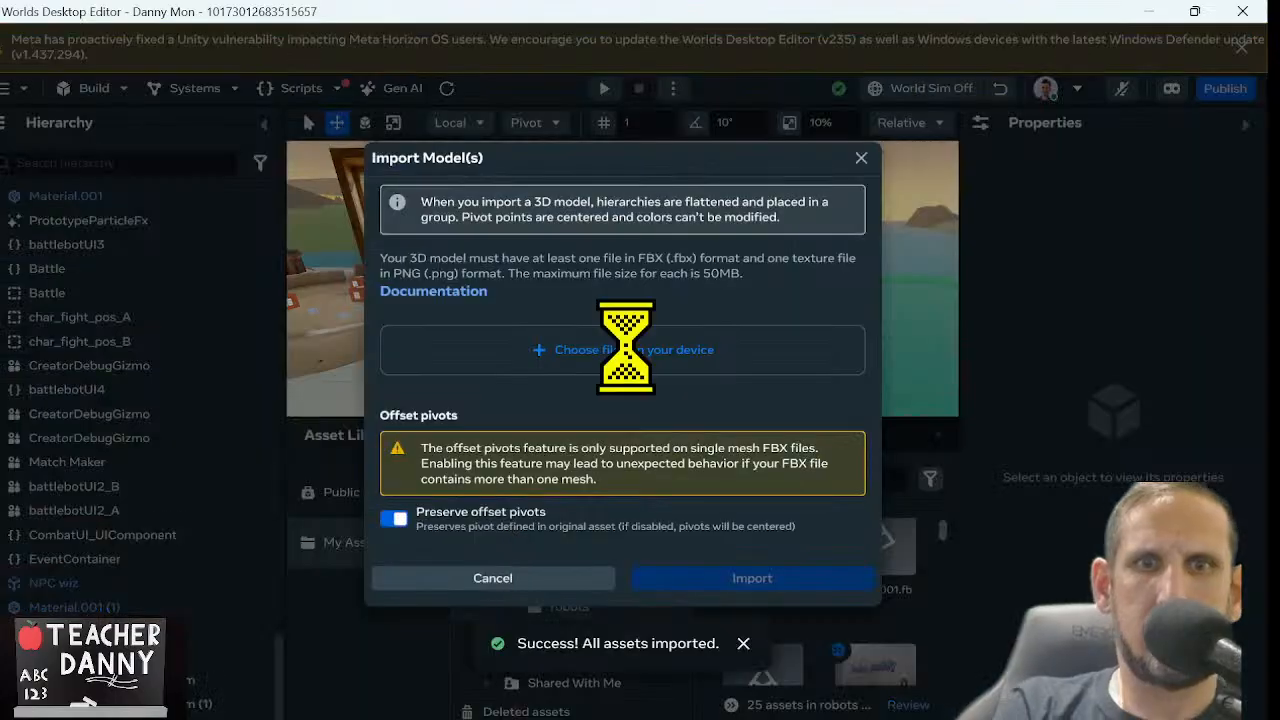
click(630, 350)
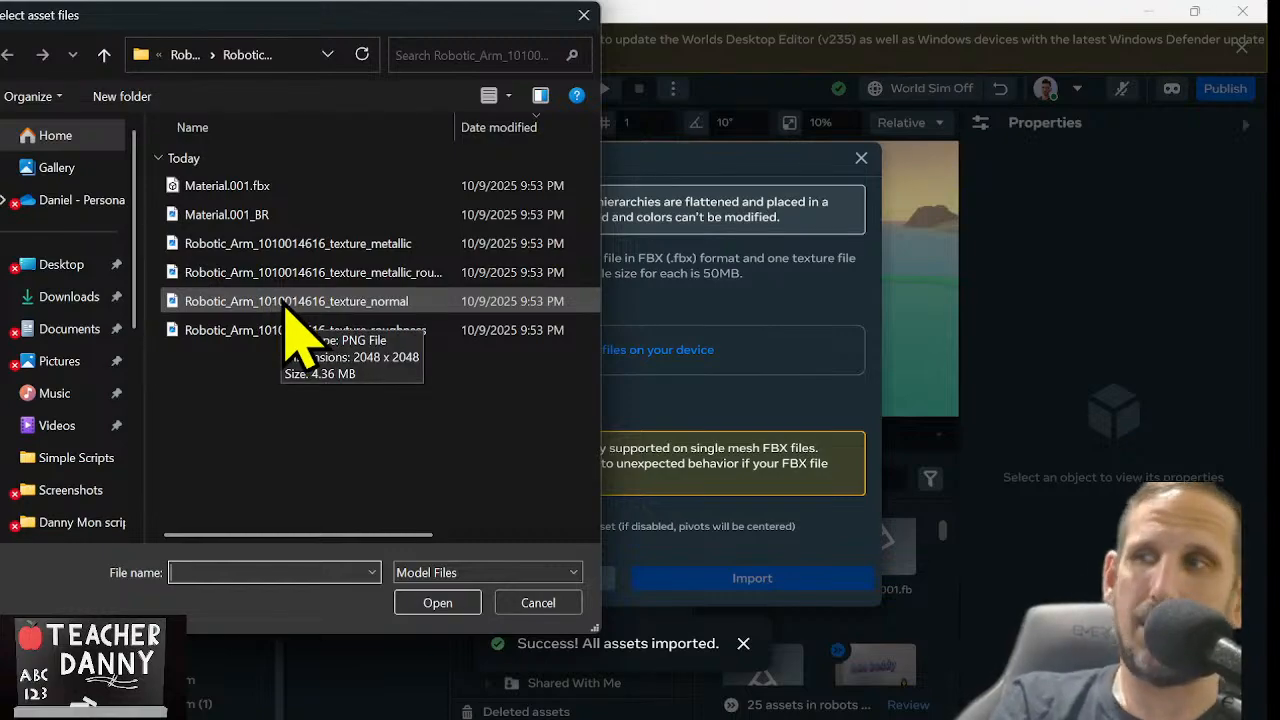
click(58, 298)
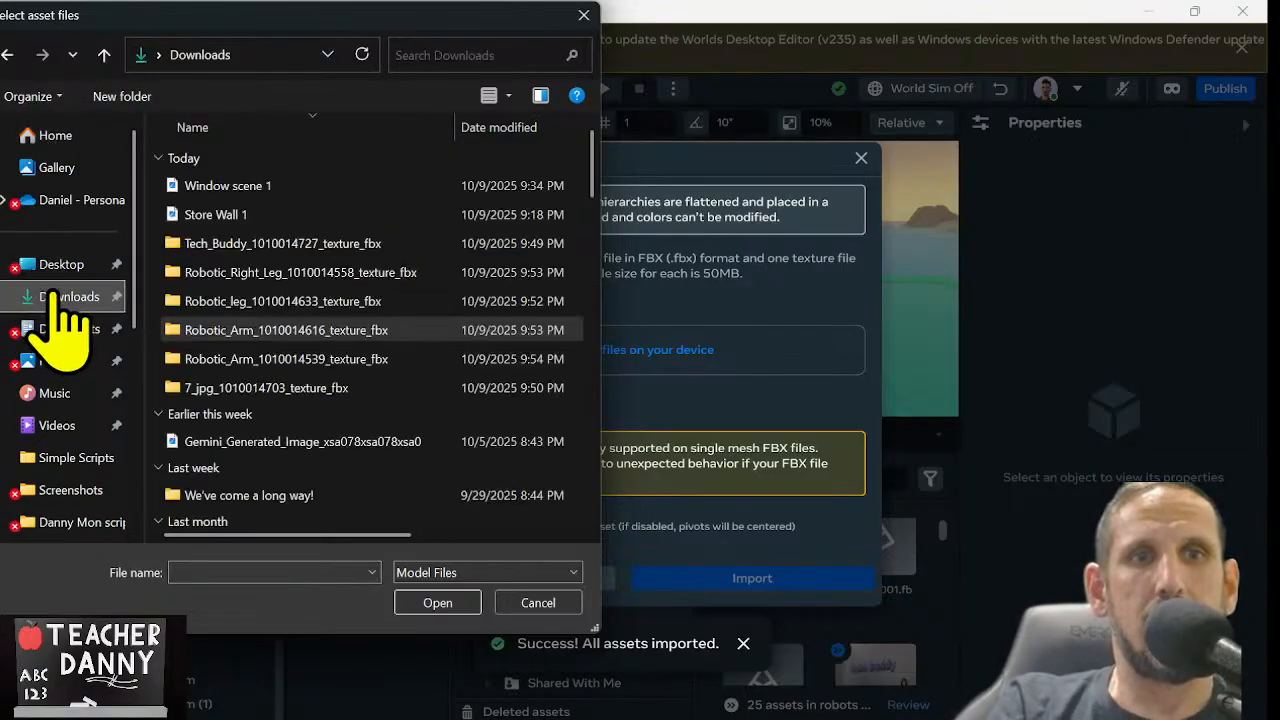
double_click(303, 300)
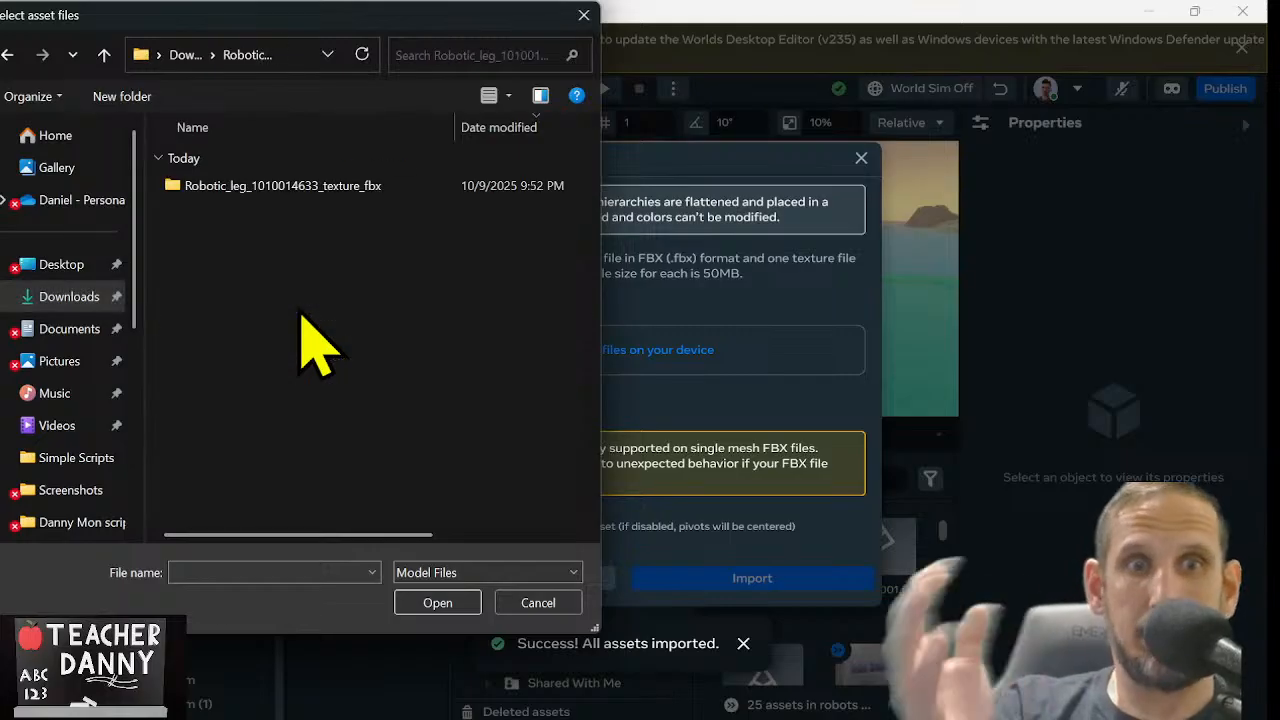
double_click(307, 188)
click(305, 186)
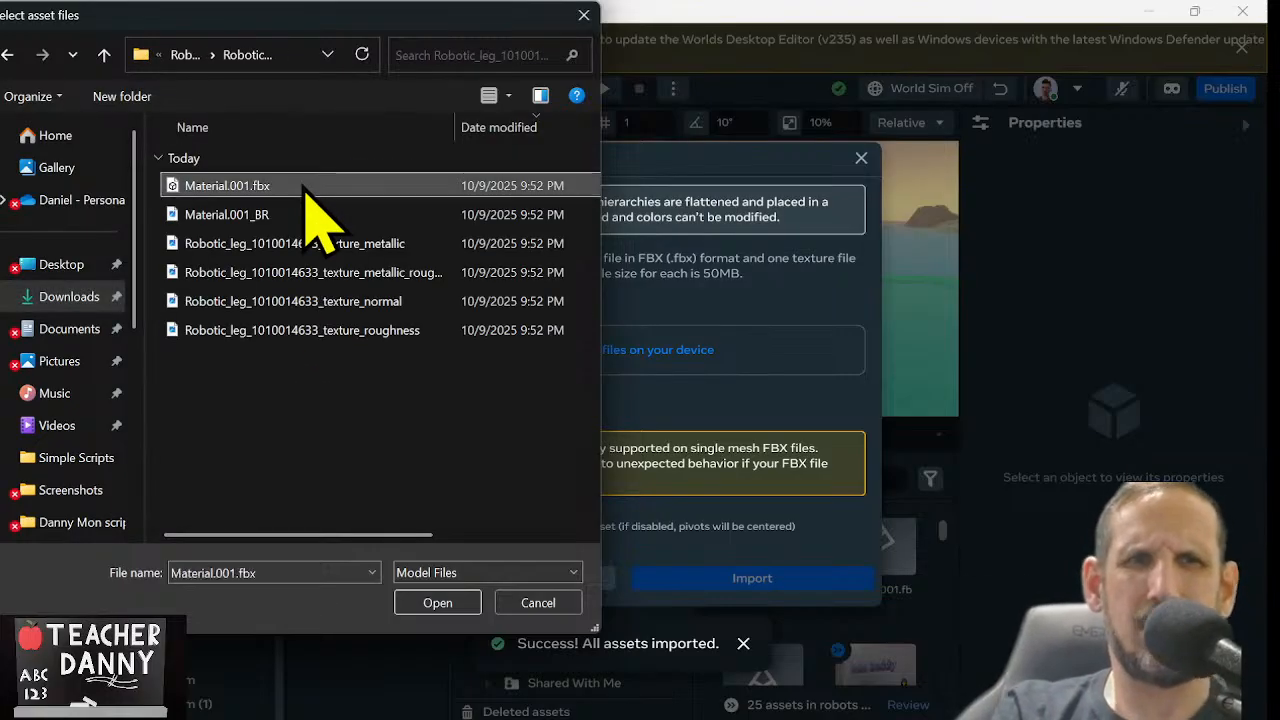
ctrl+click(306, 214)
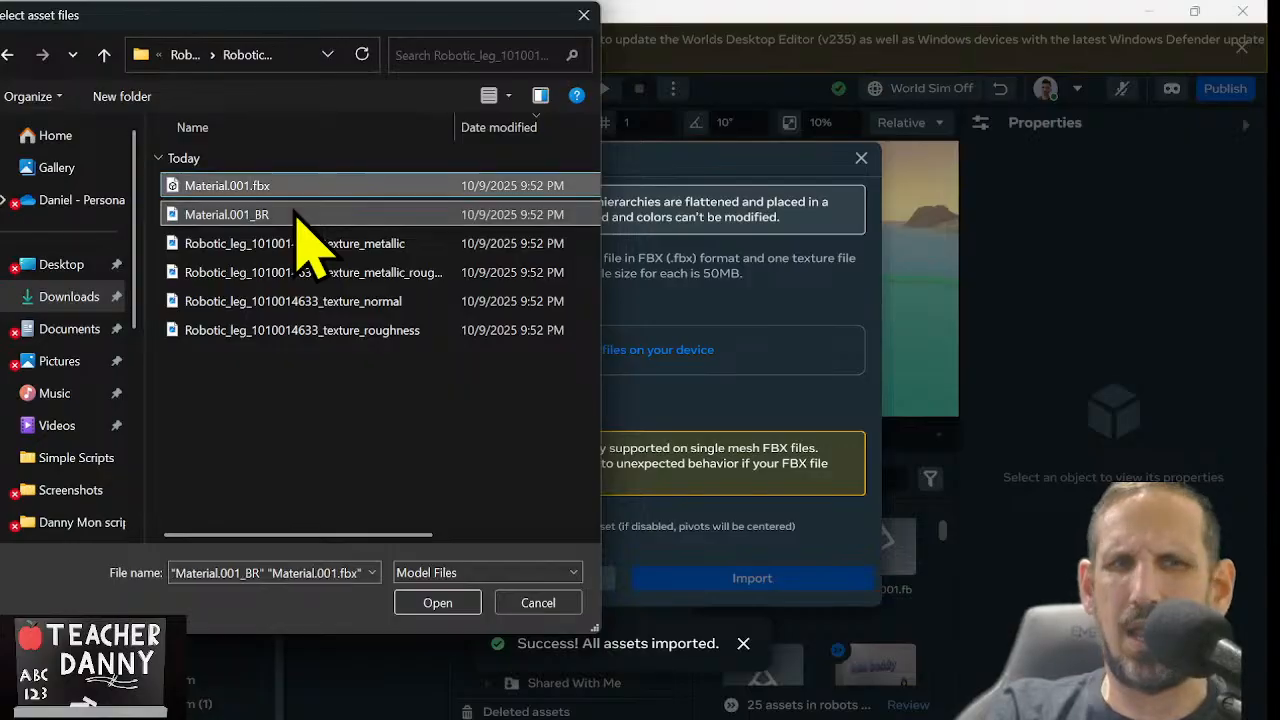
click(440, 603)
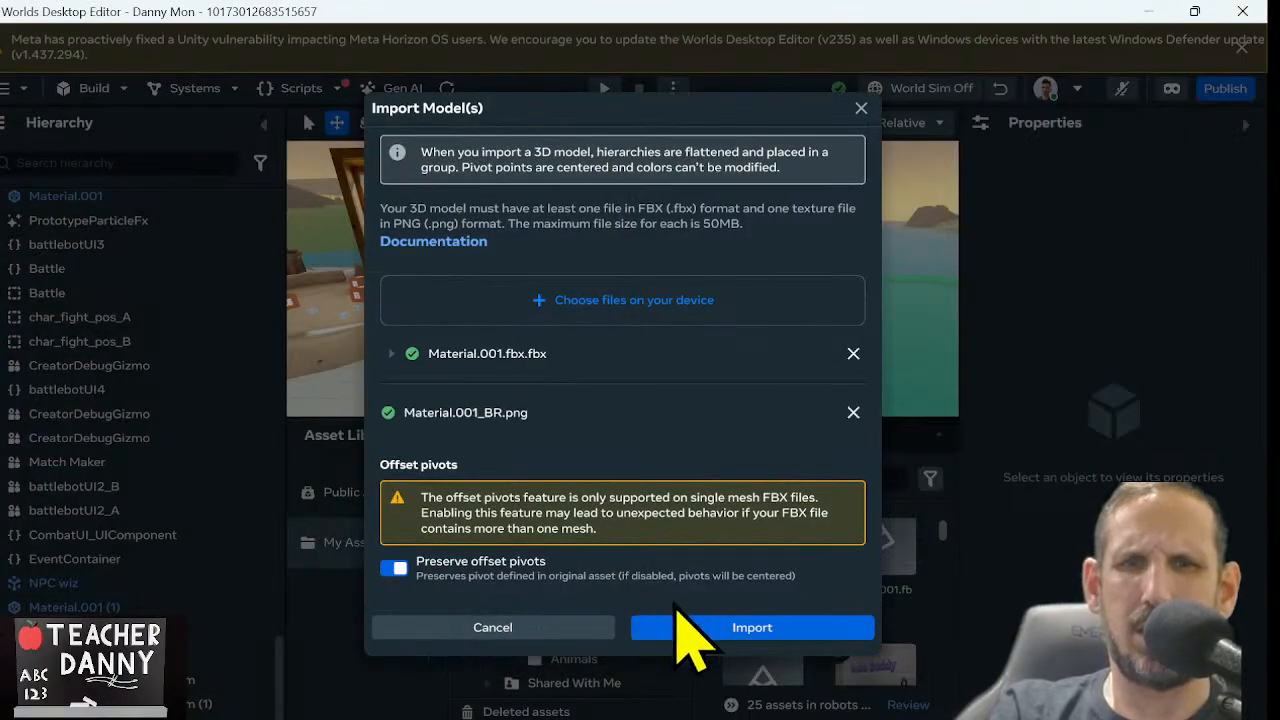
click(666, 636)
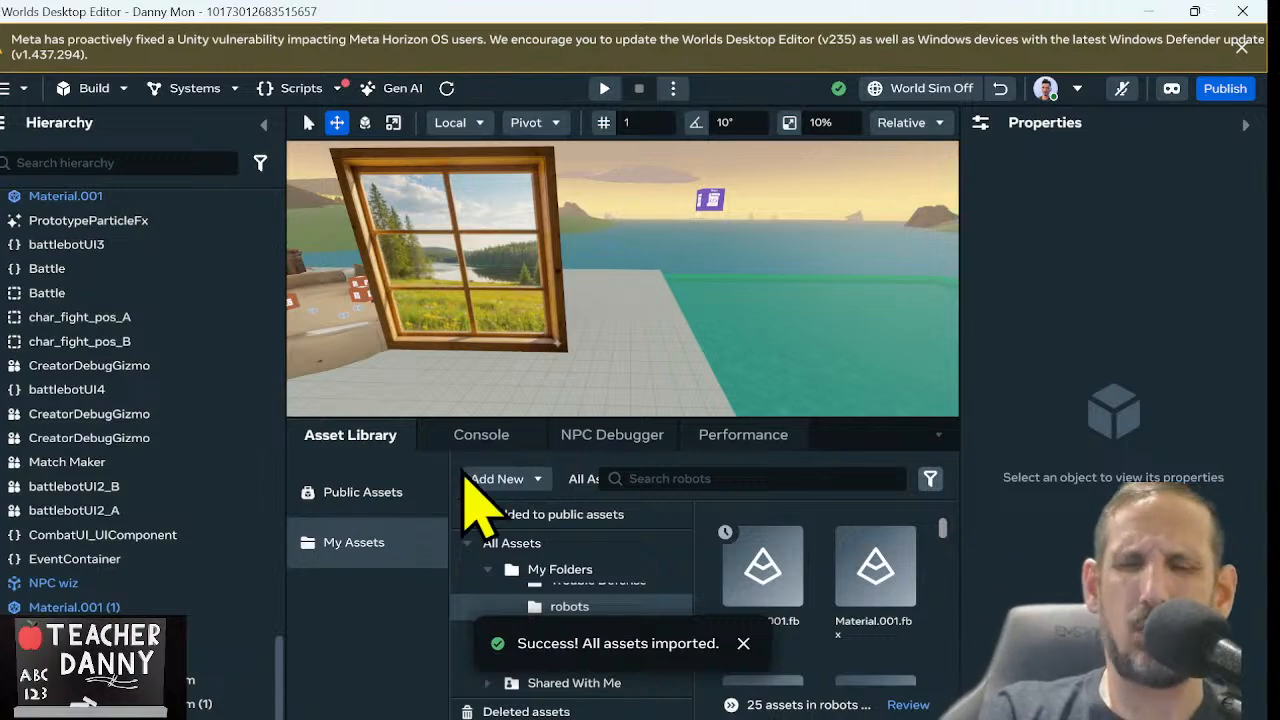
click(496, 482)
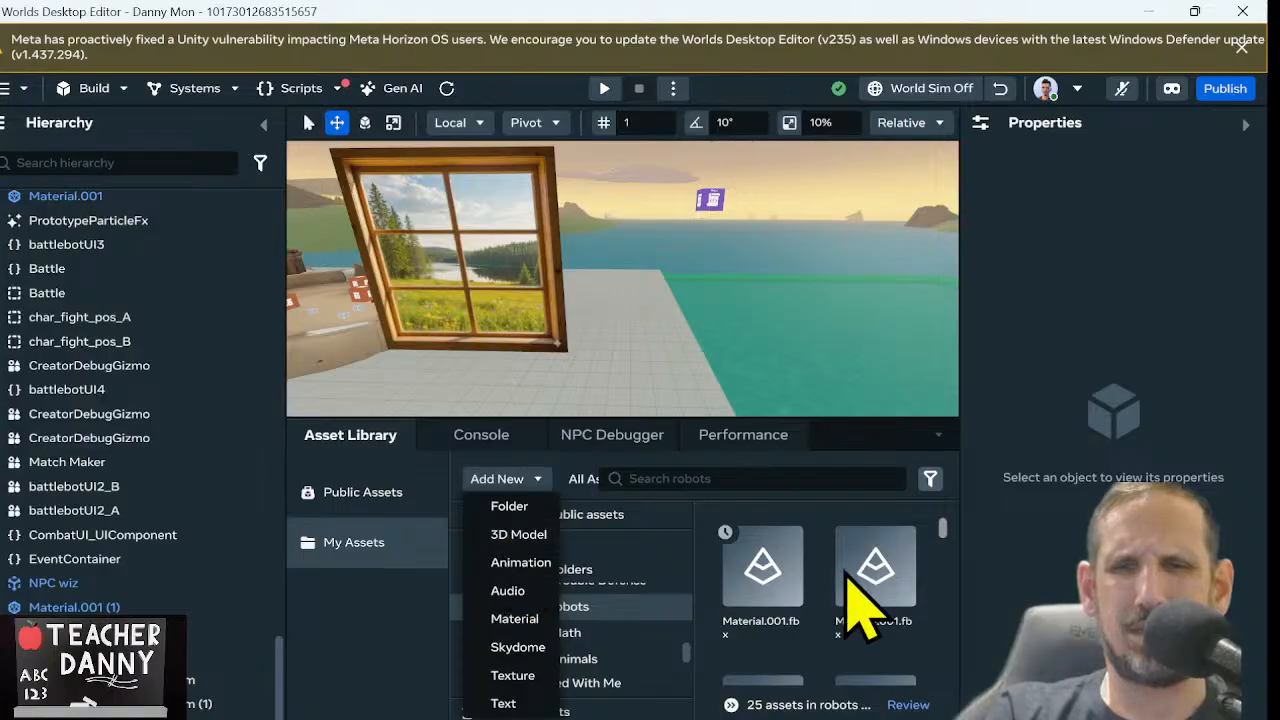
click(505, 536)
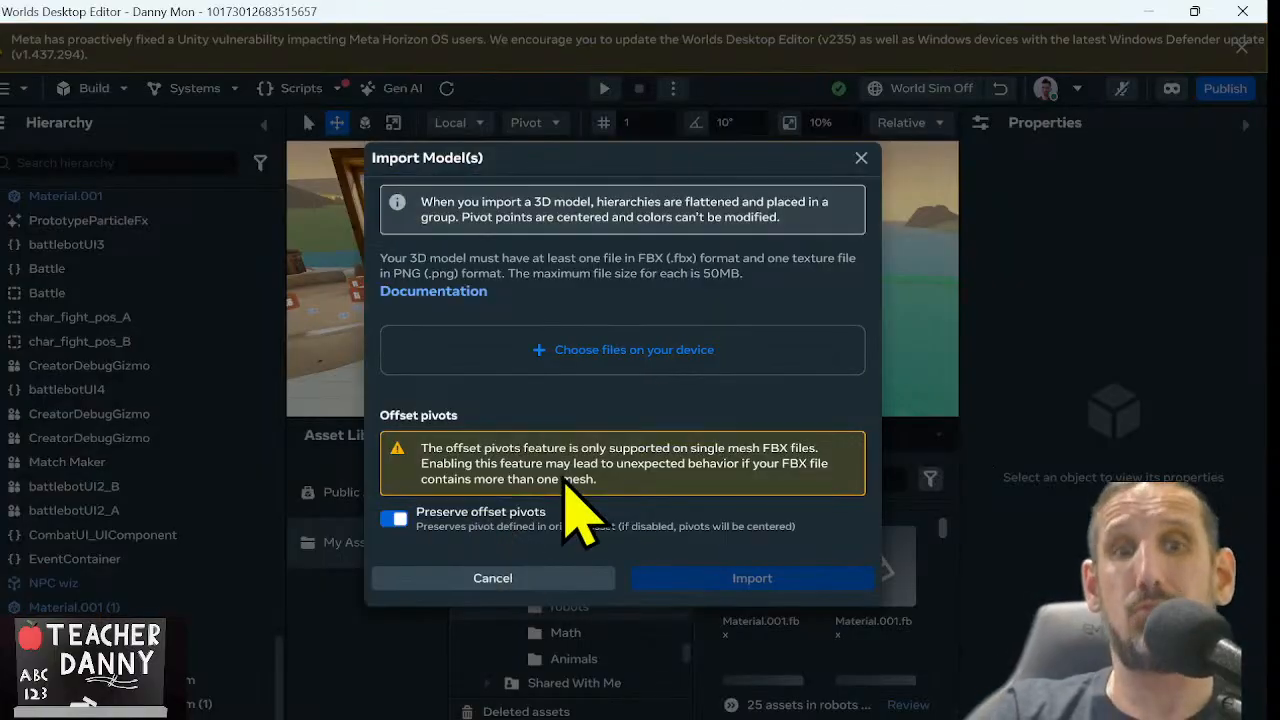
click(652, 360)
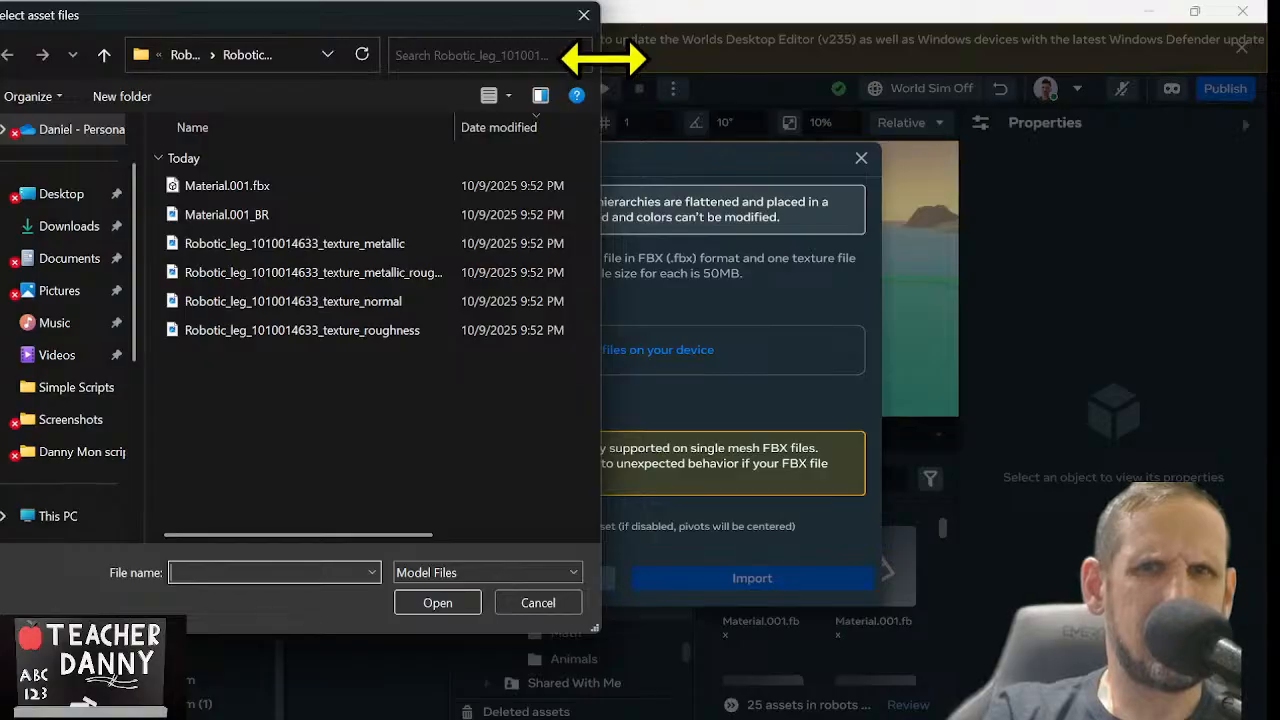
drag(604, 58, 922, 55)
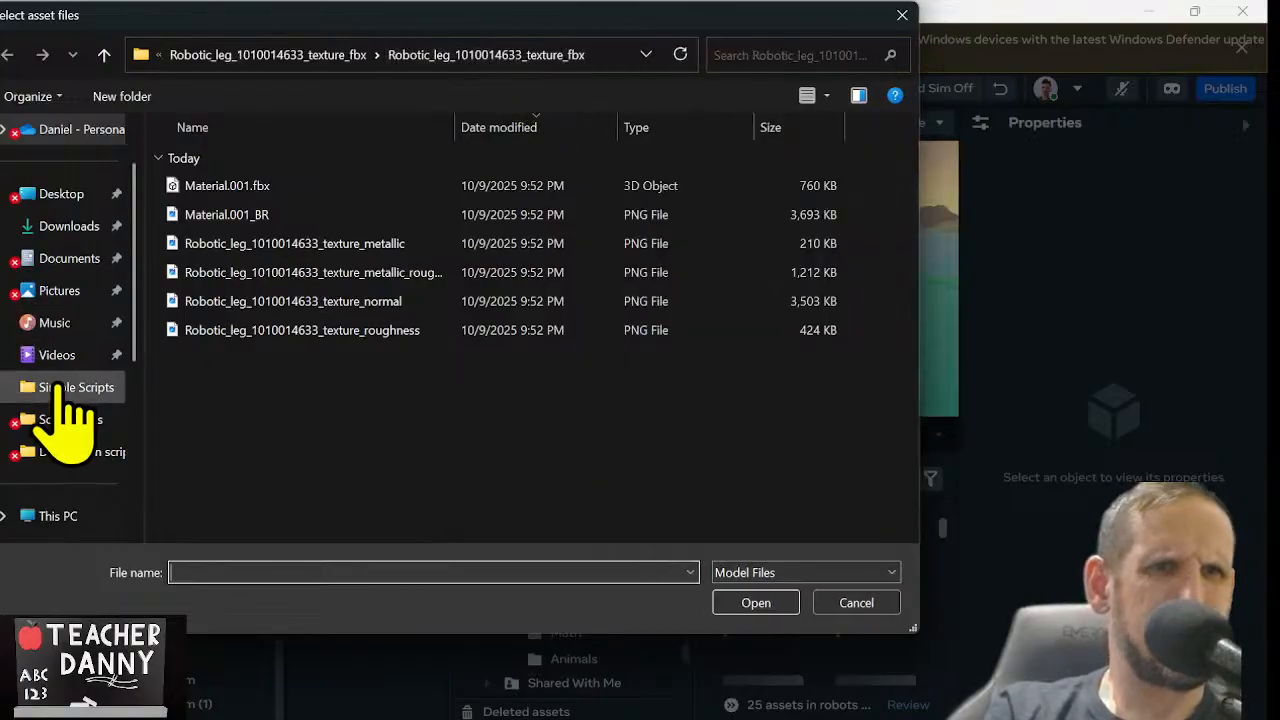
click(104, 54)
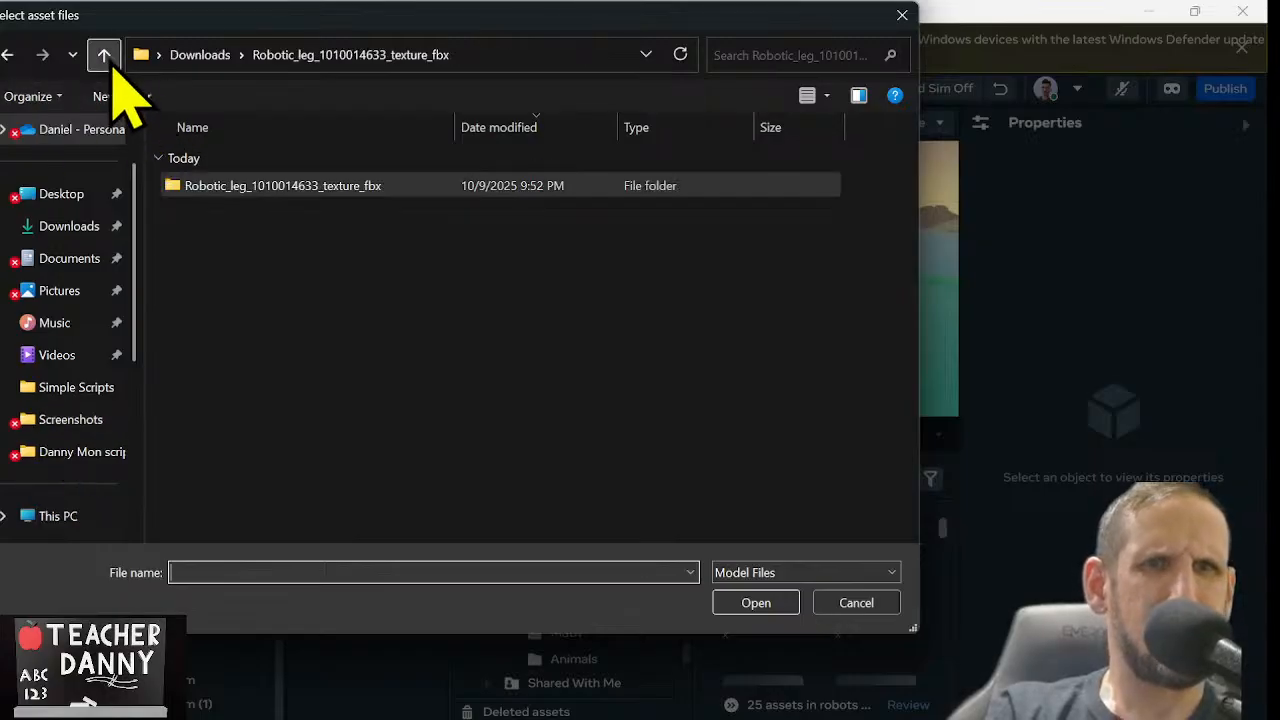
click(104, 54)
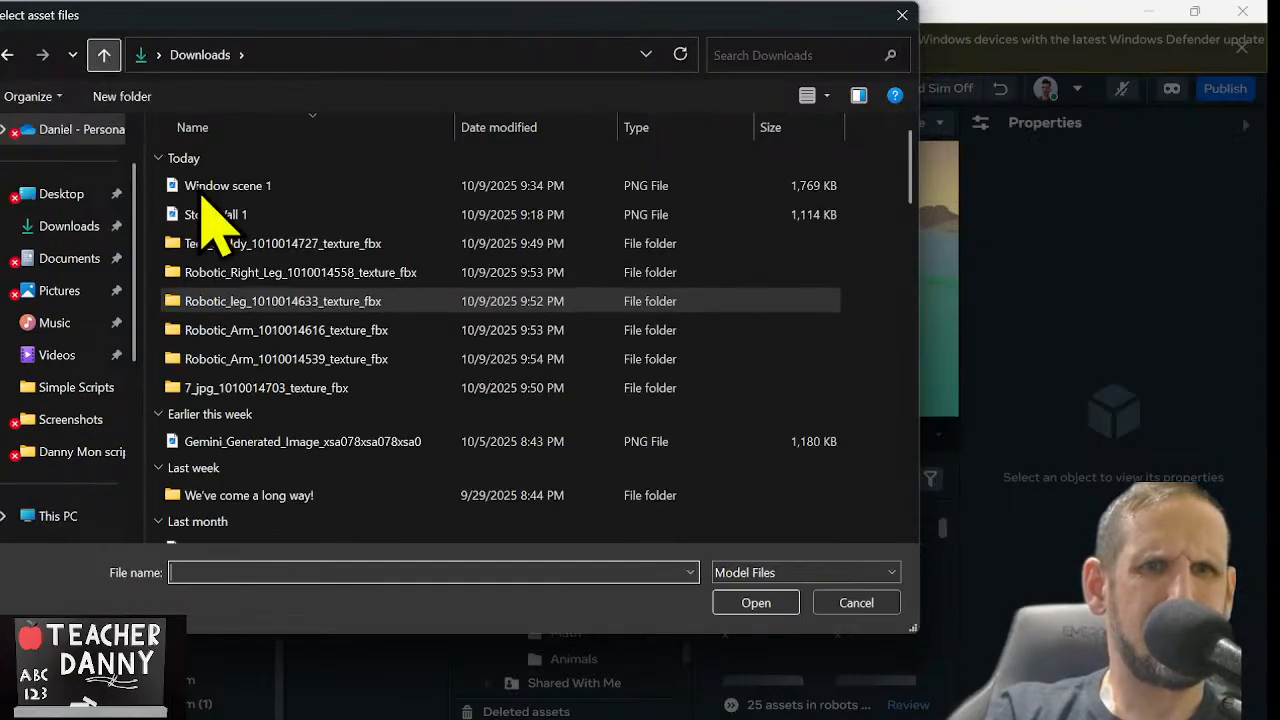
double_click(358, 272)
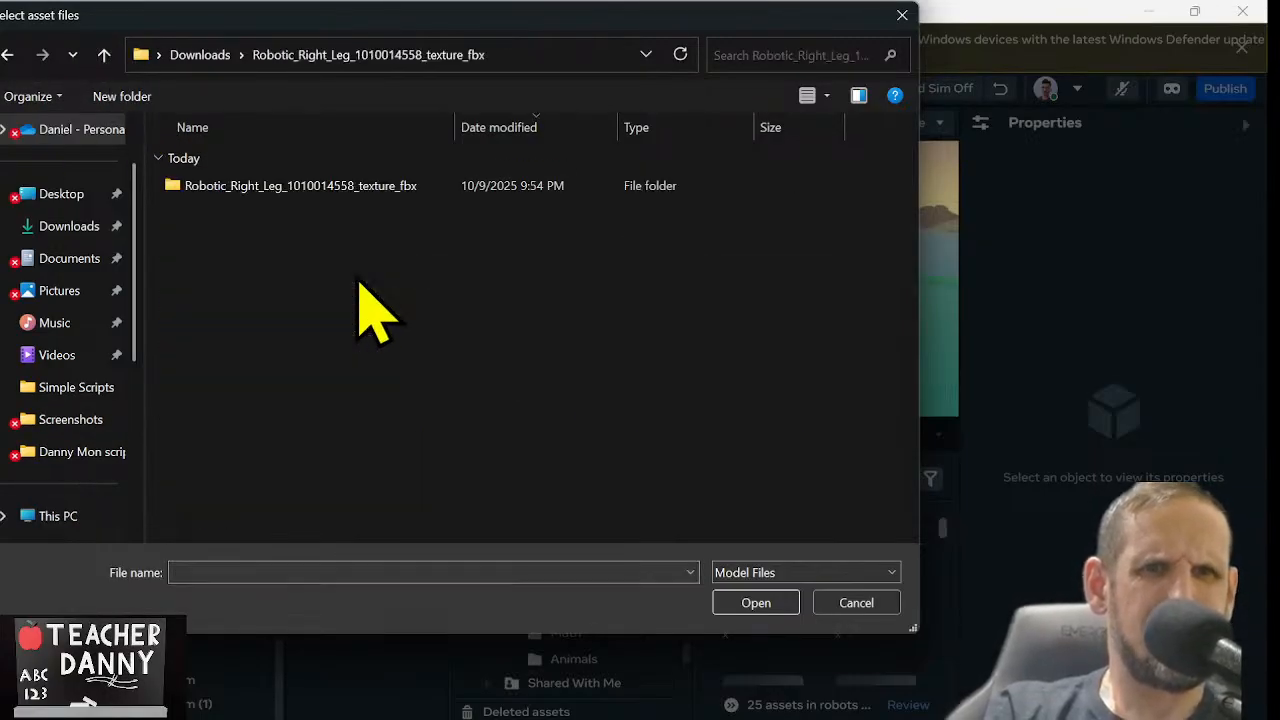
double_click(390, 186)
click(390, 186)
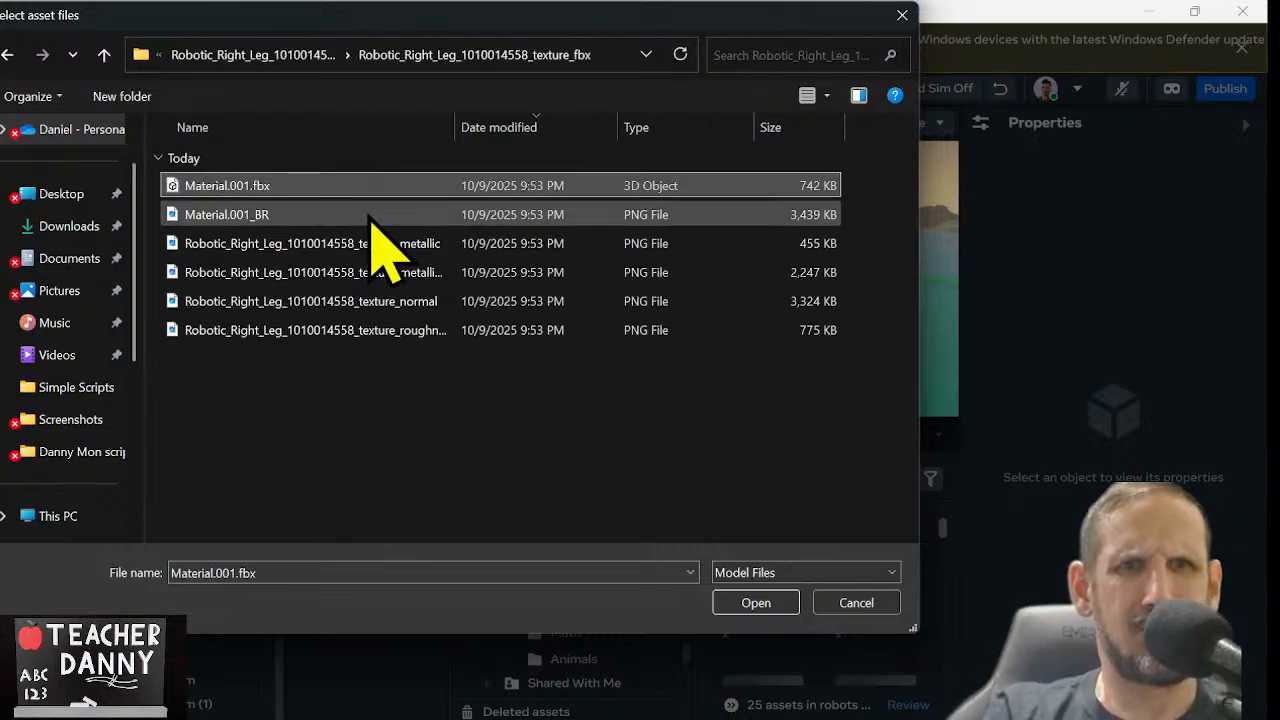
ctrl+click(372, 214)
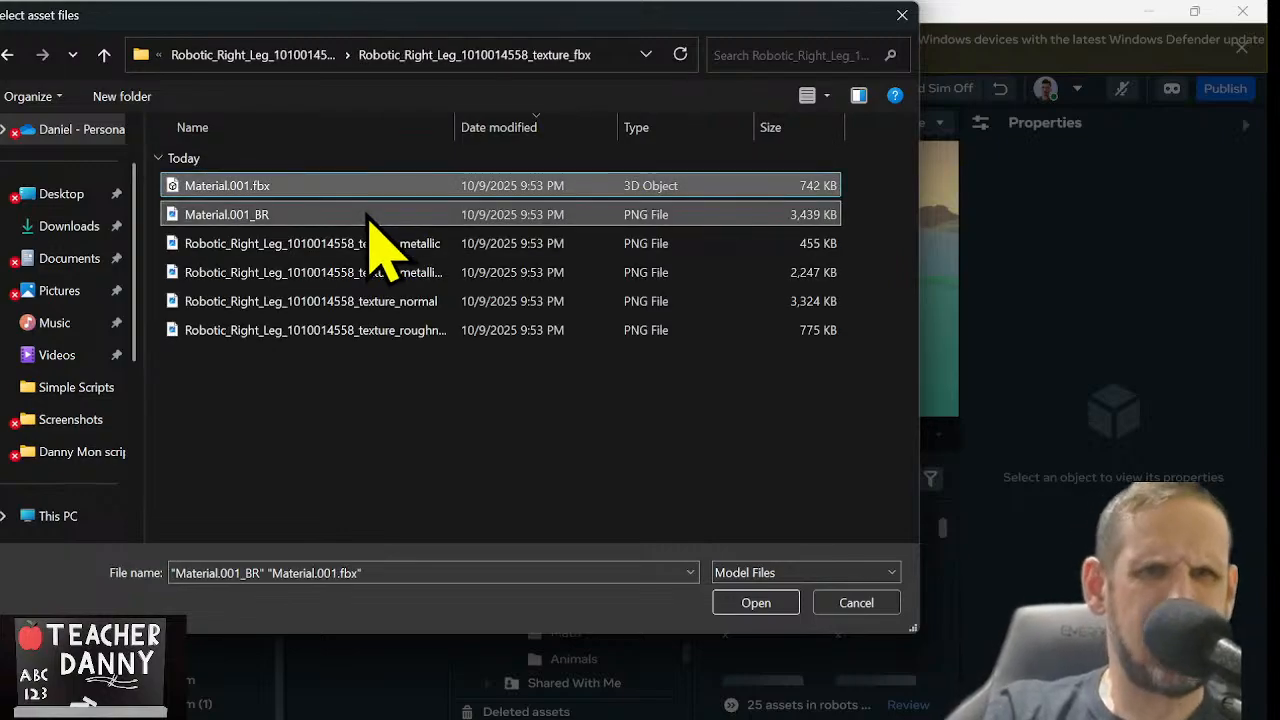
click(743, 602)
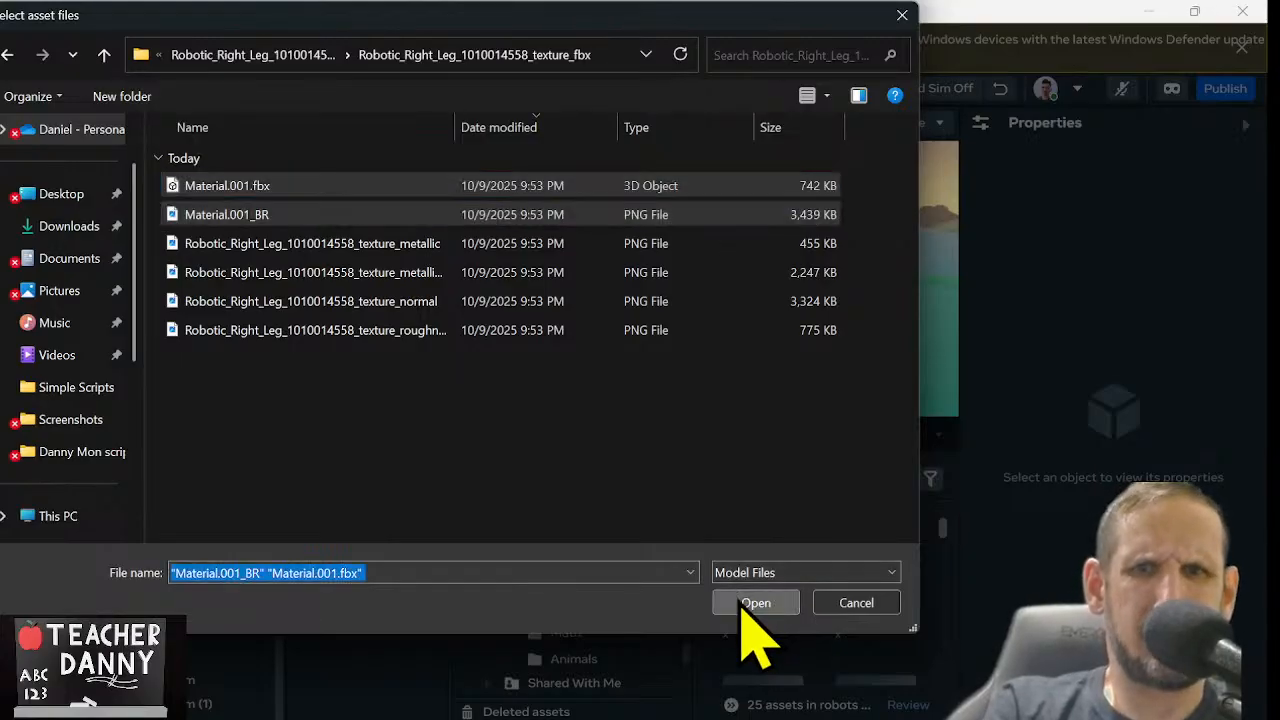
click(716, 630)
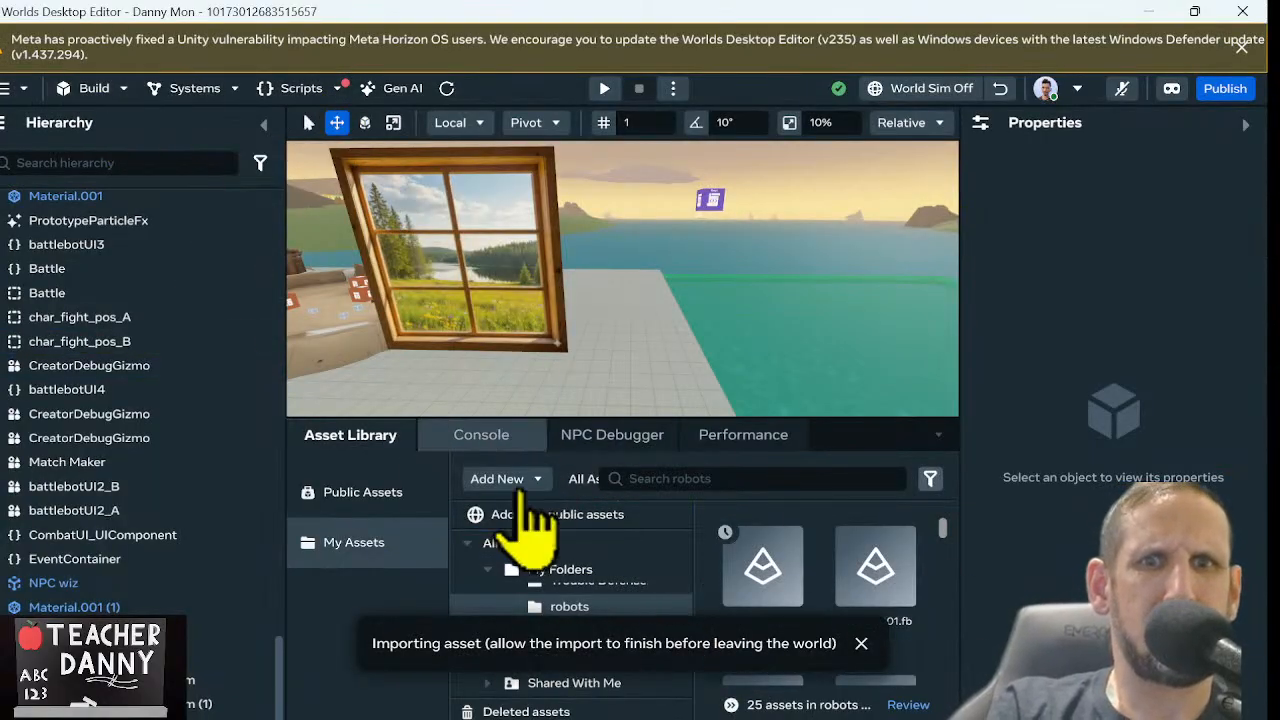
click(515, 480)
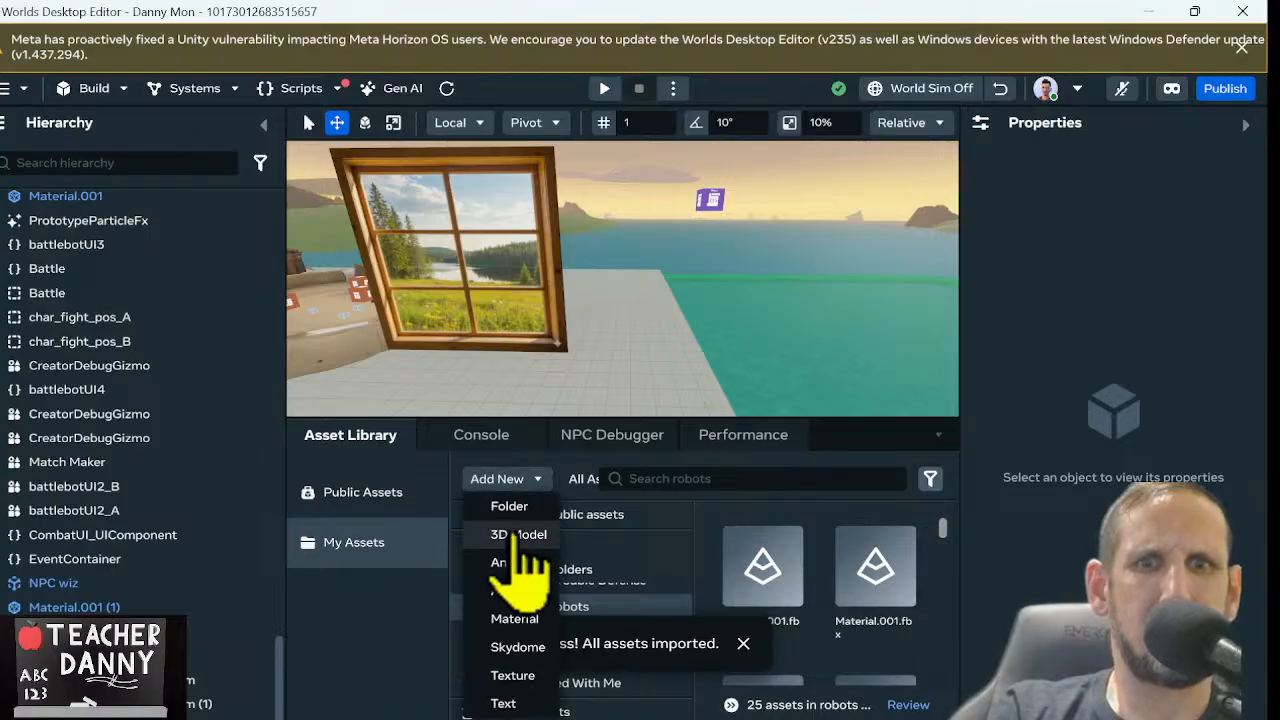
click(518, 538)
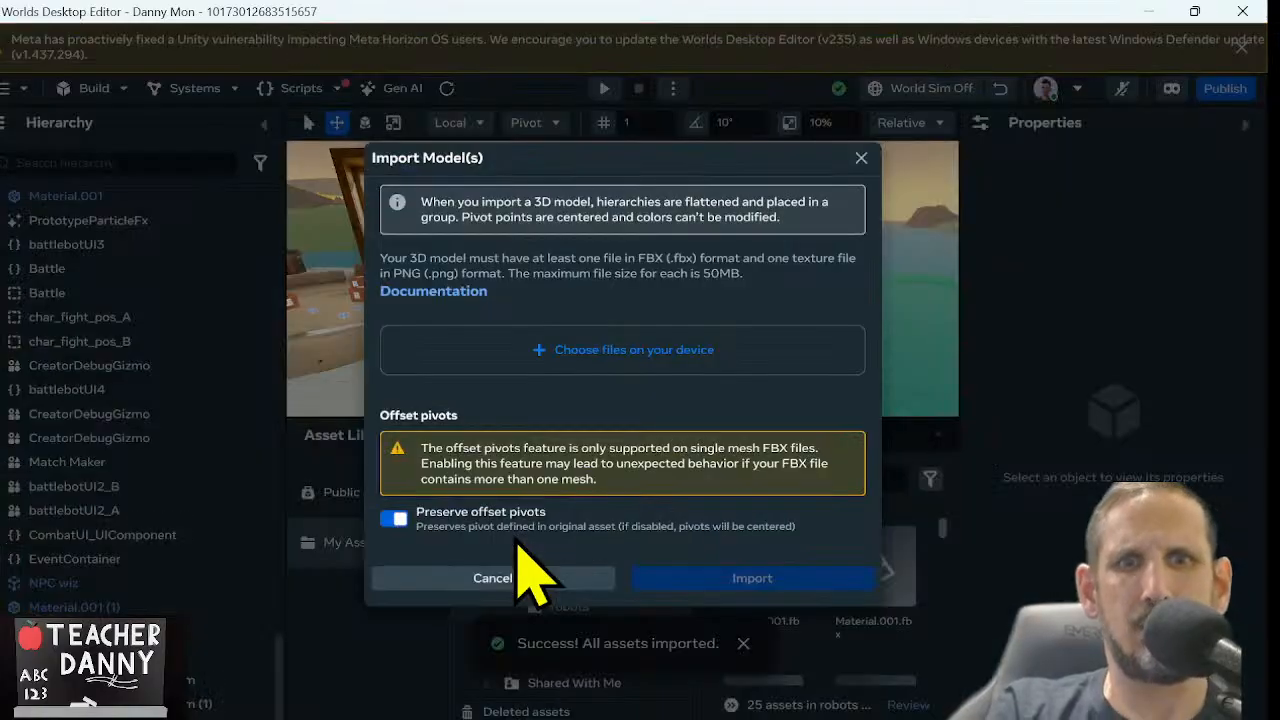
click(588, 390)
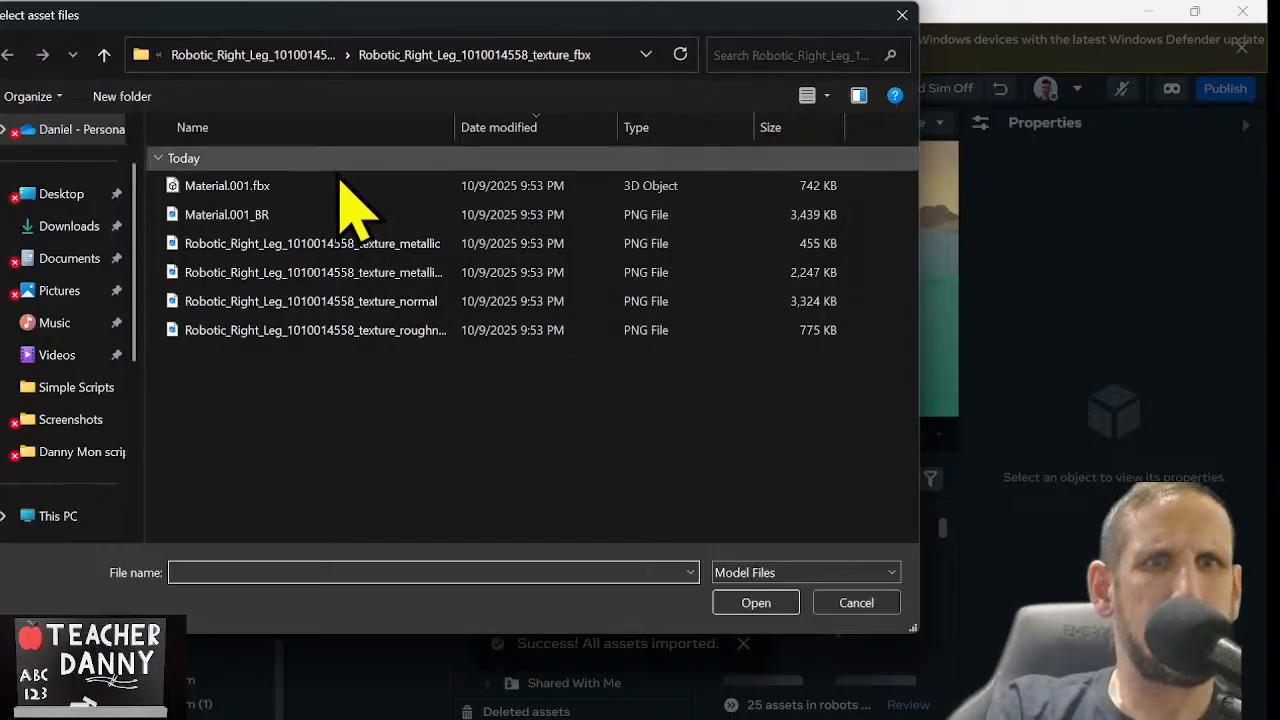
click(104, 55)
click(104, 55)
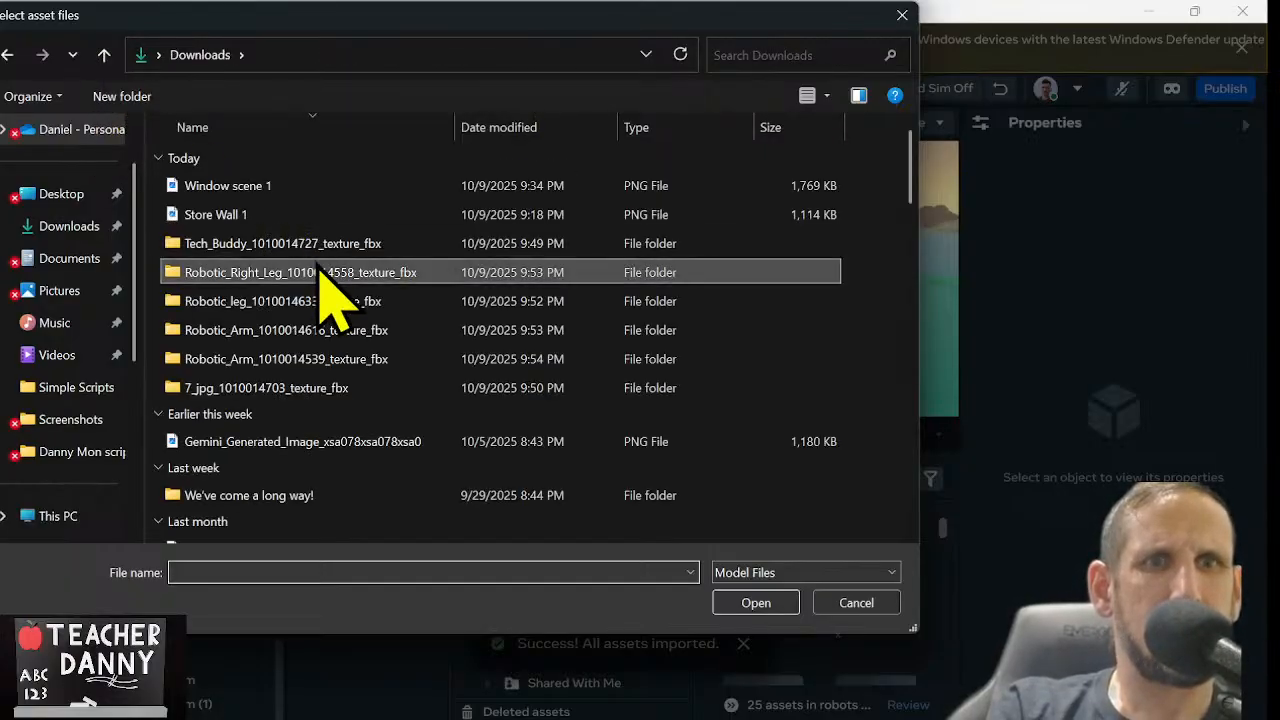
double_click(326, 246)
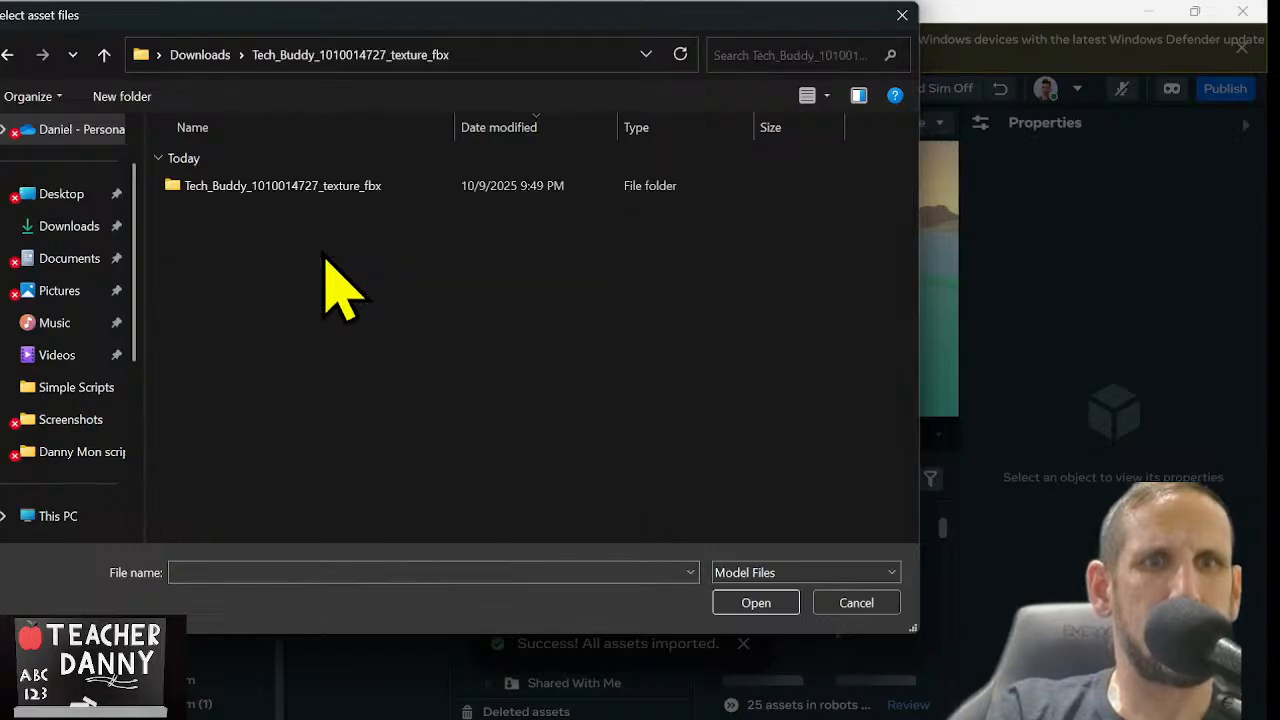
double_click(331, 193)
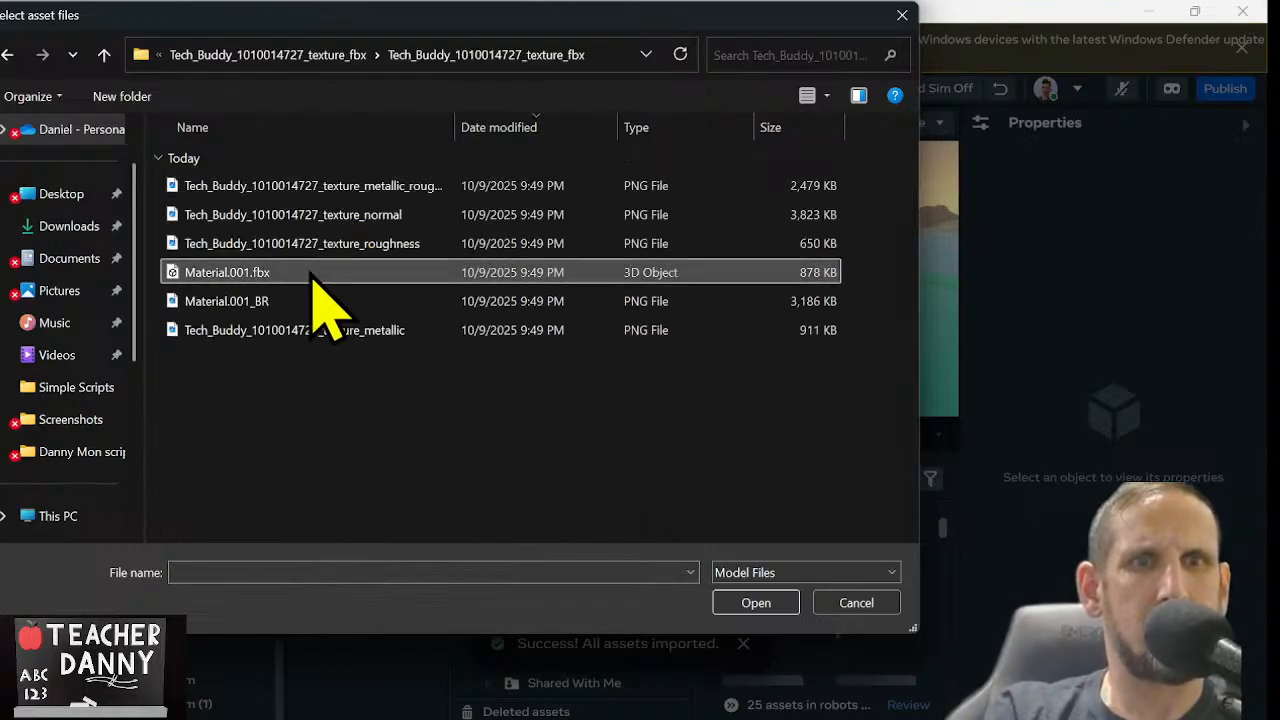
click(314, 277)
ctrl+click(314, 300)
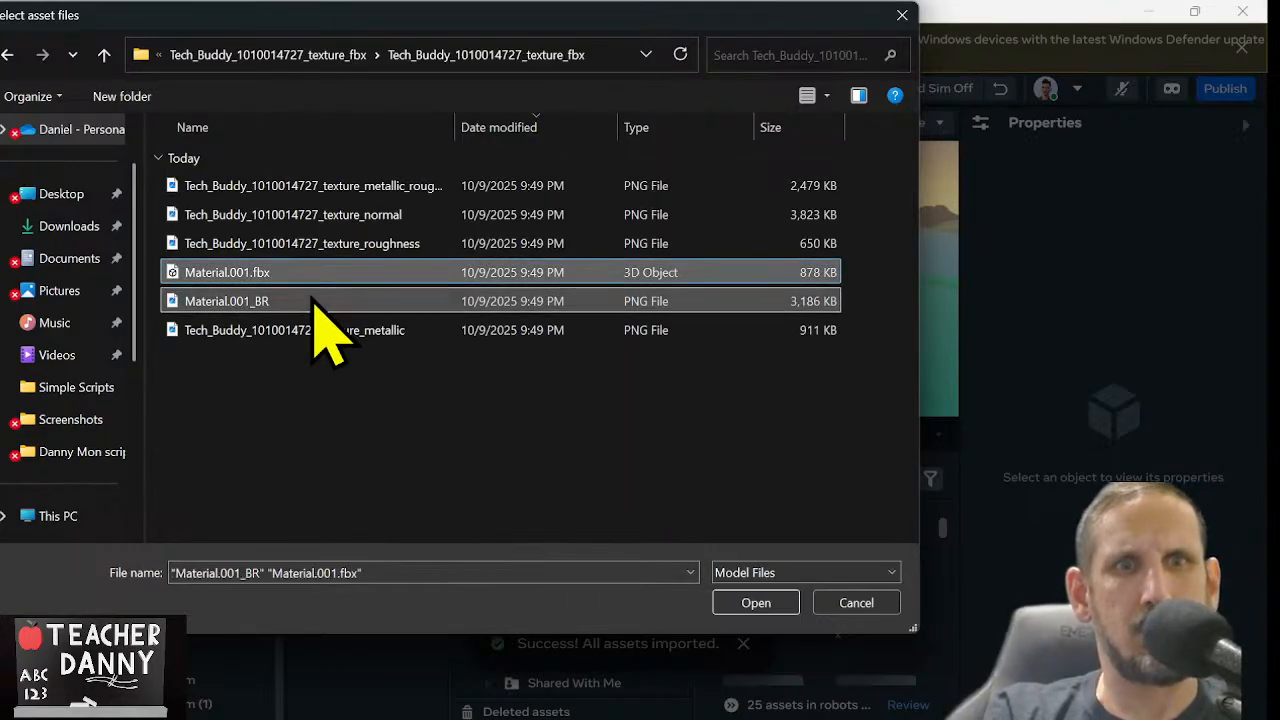
click(731, 604)
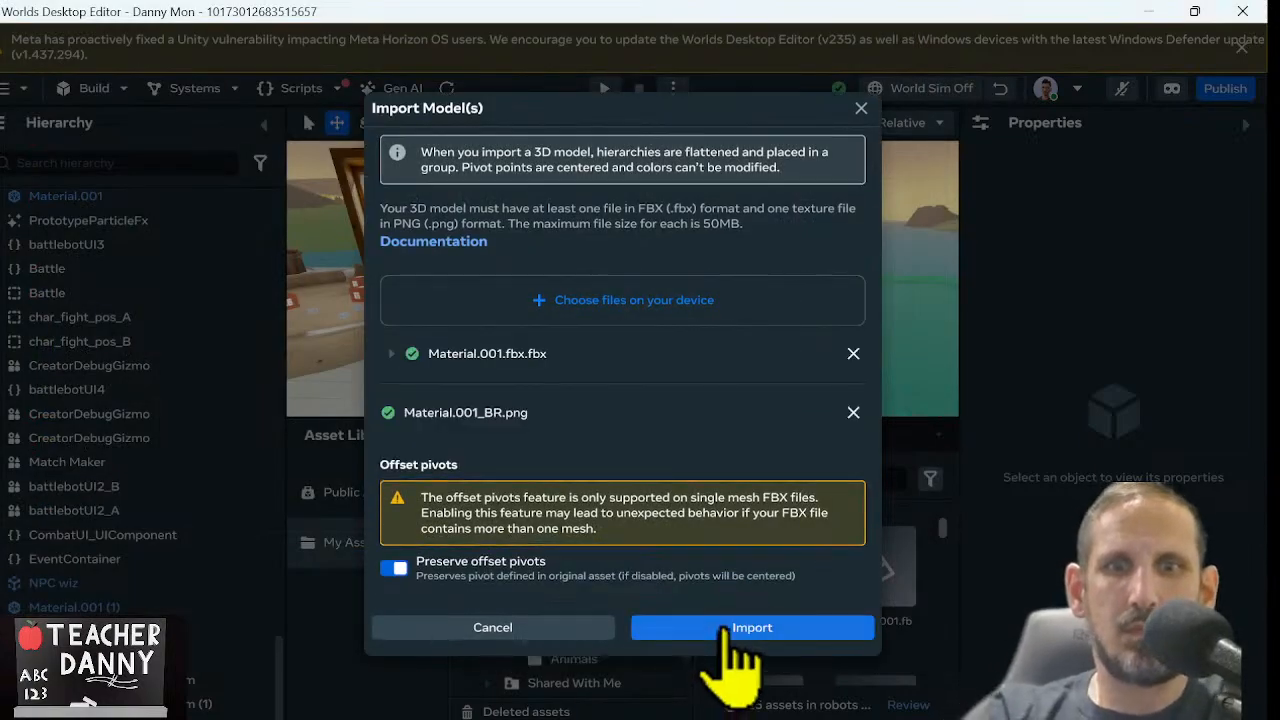
click(724, 630)
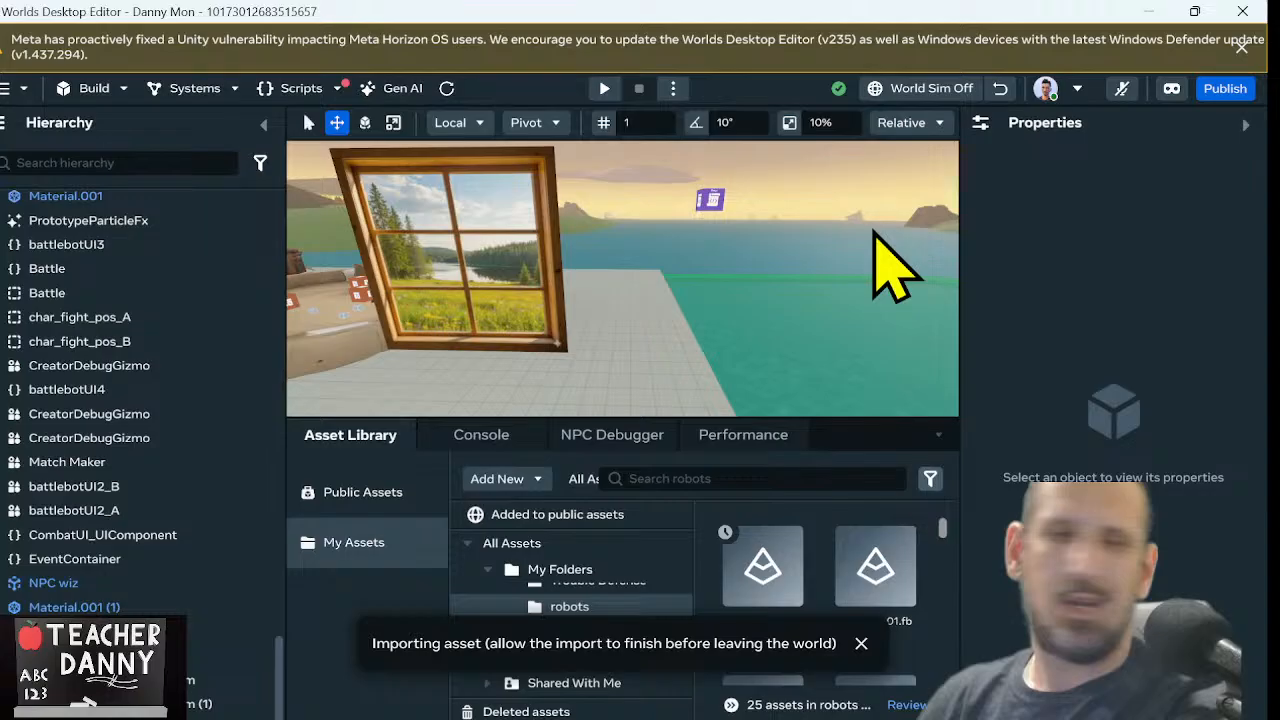
Switch to Chrome and open the Meta Horizon casting page, horizon.meta.com/casting, in a new tab
click(1149, 11)
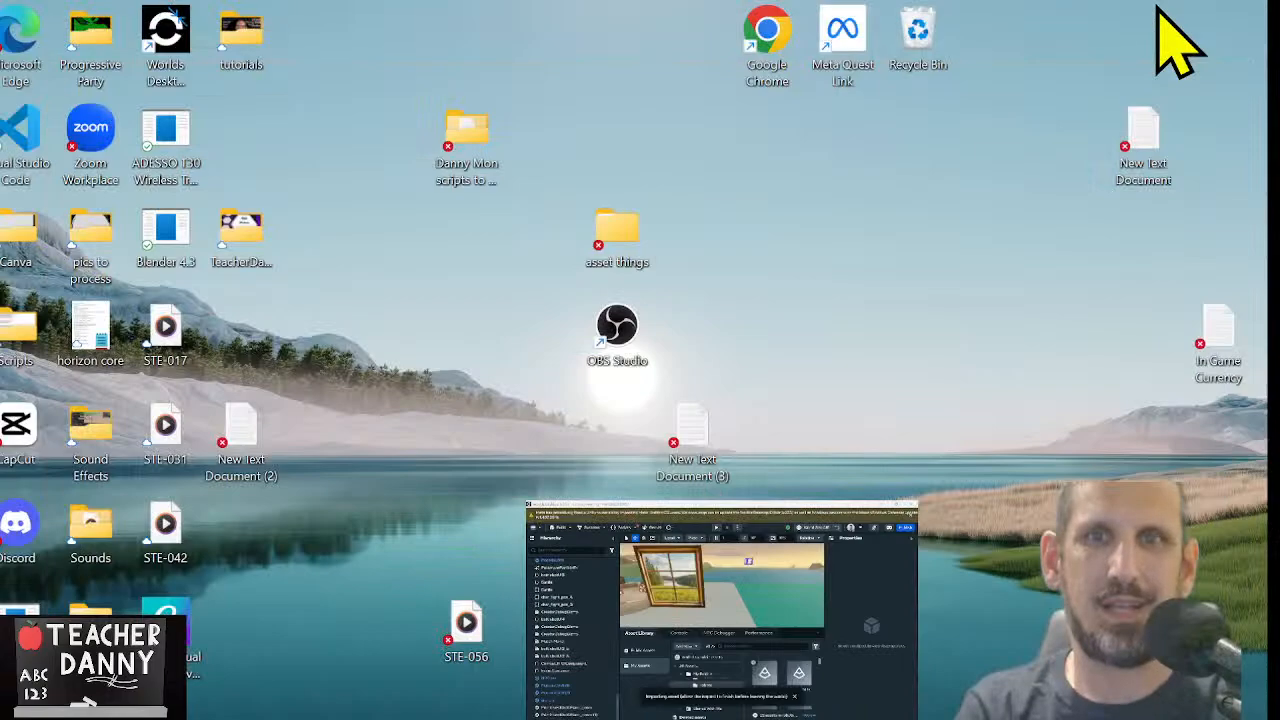
click(822, 701)
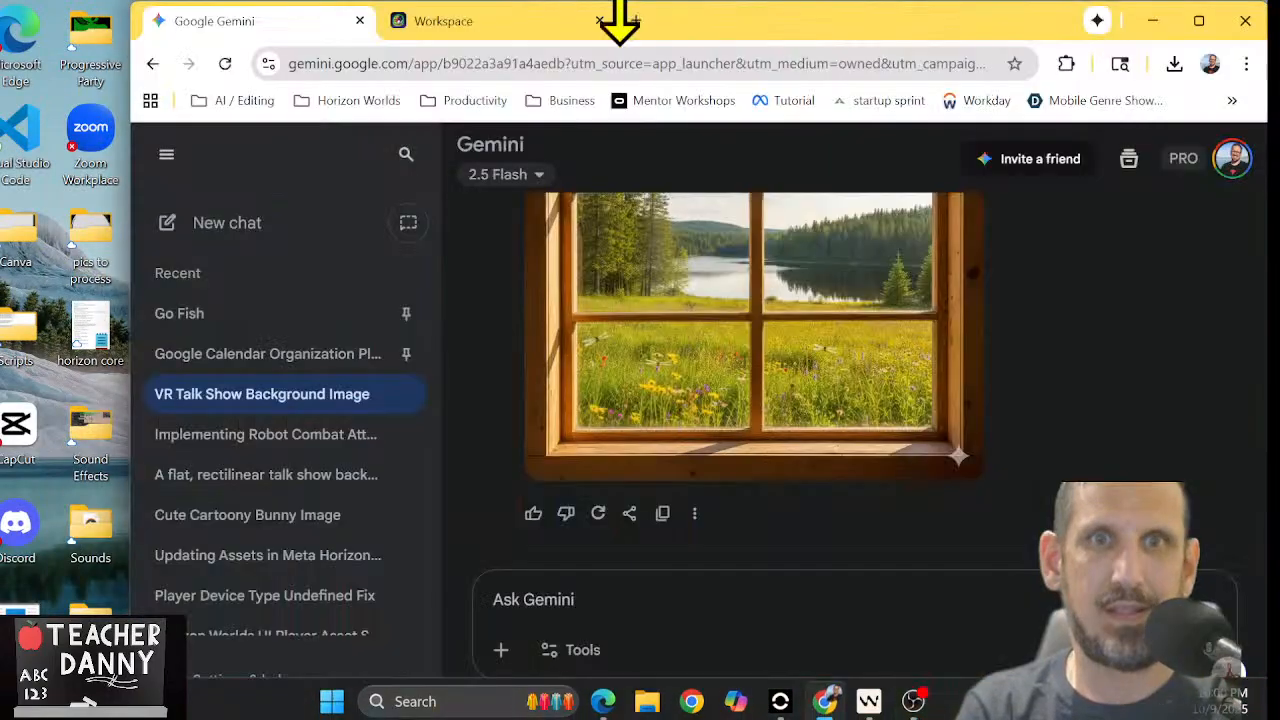
click(636, 21)
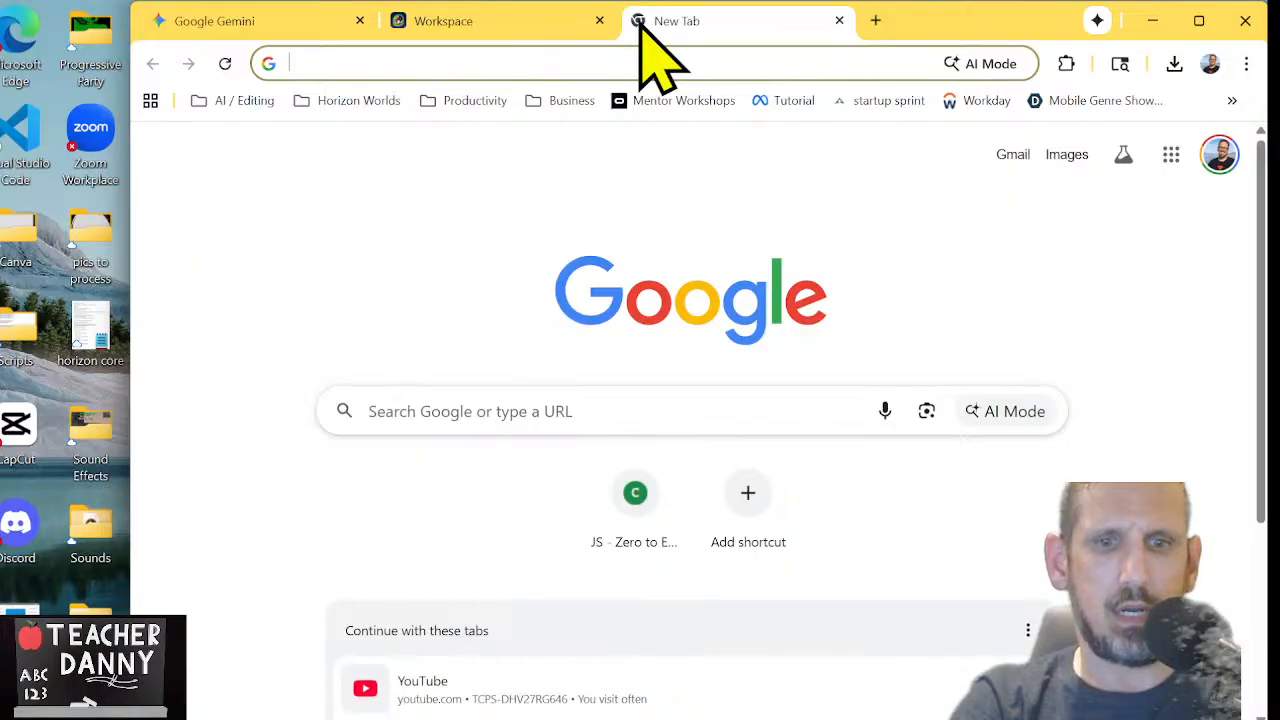
text(ocu)
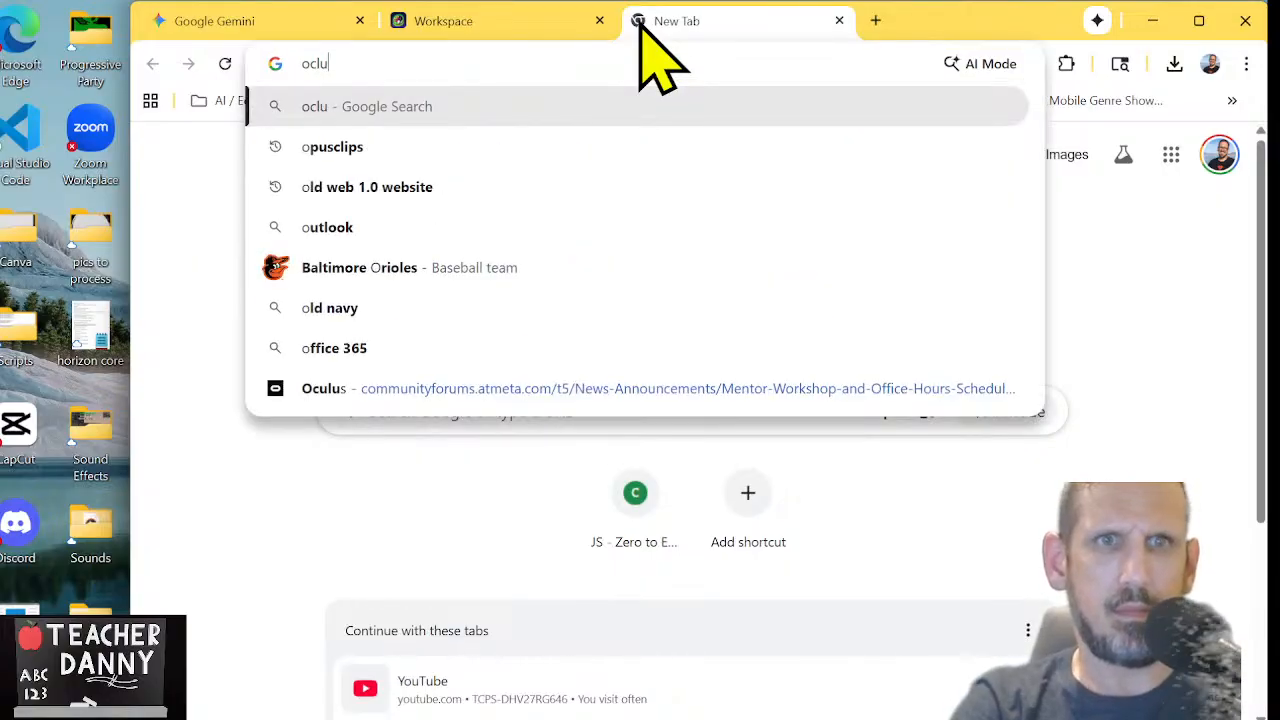
key(BackSpace)
text(u)
key(Return)
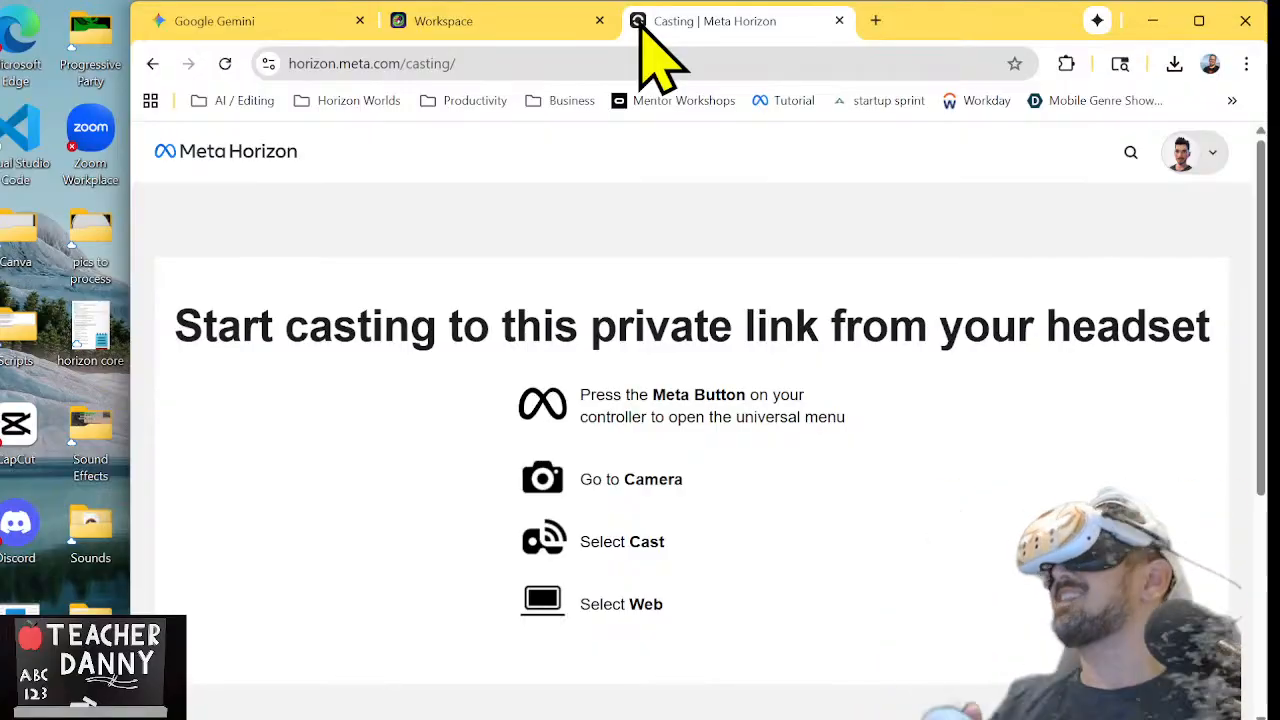
Switch to the Worlds Desktop Editor, return the world's window to Creation Home and close one of the two editor windows
mouse_move(640, 718)
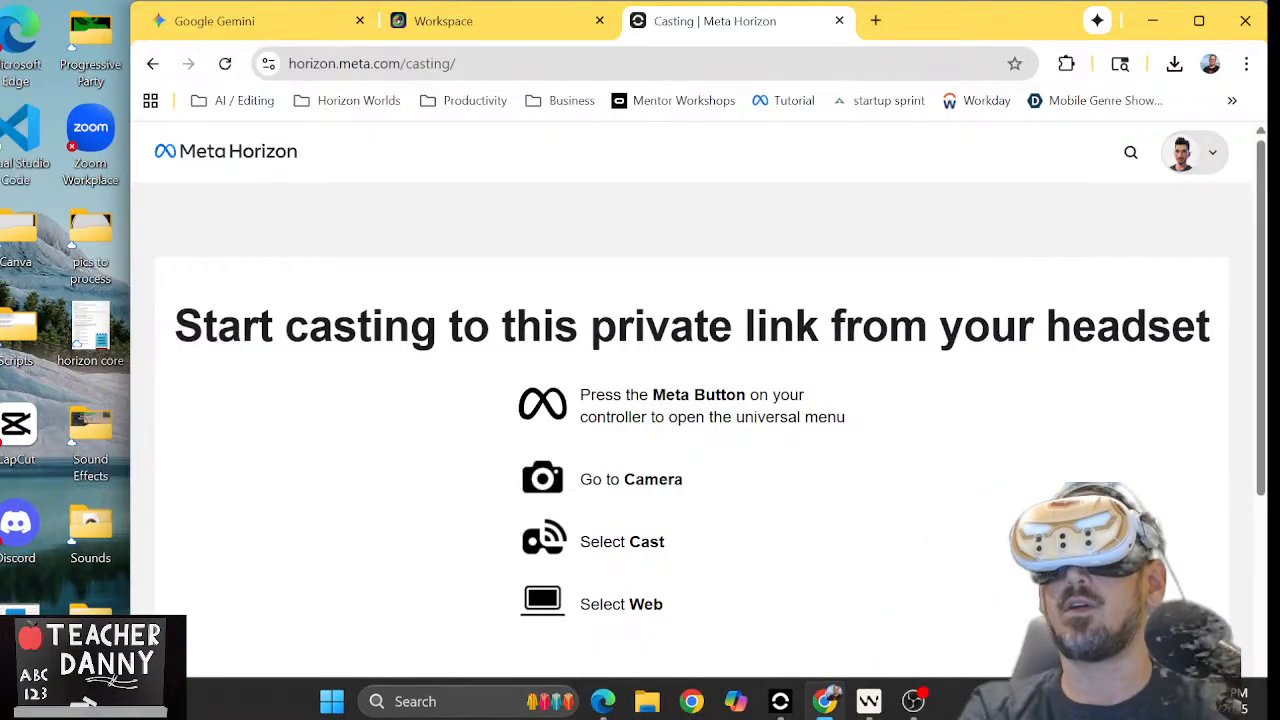
mouse_move(826, 705)
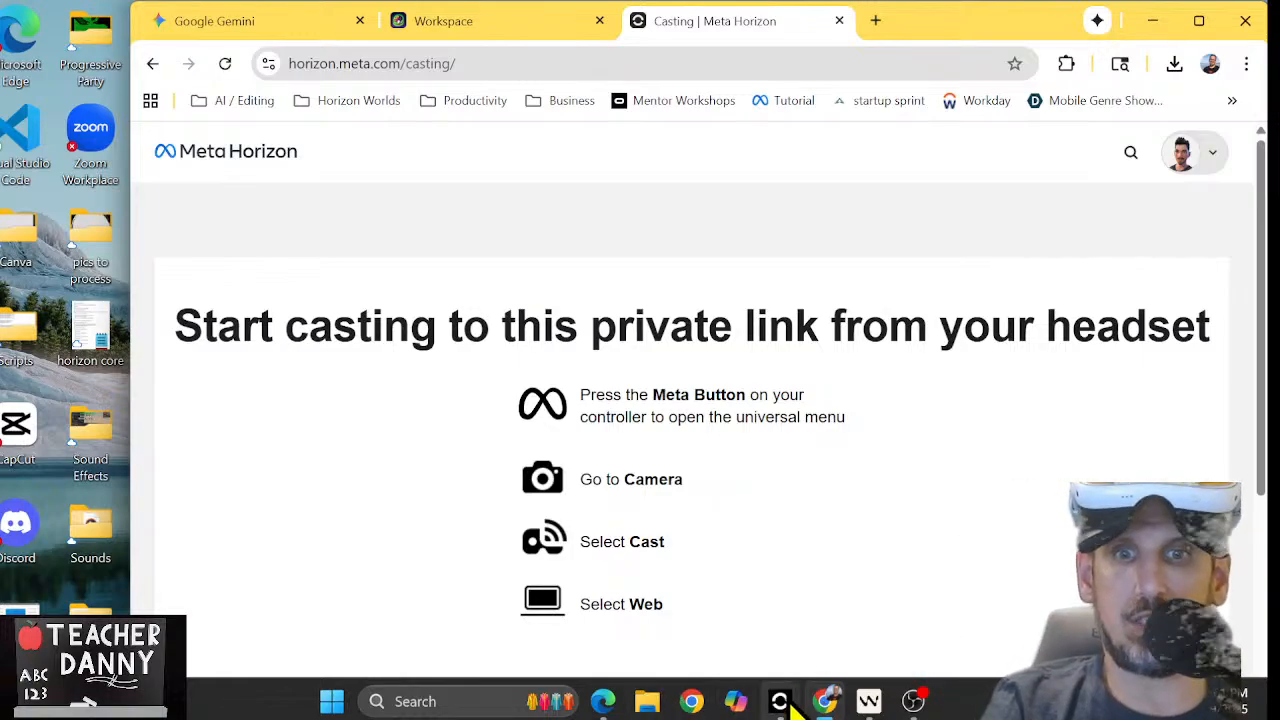
mouse_move(794, 606)
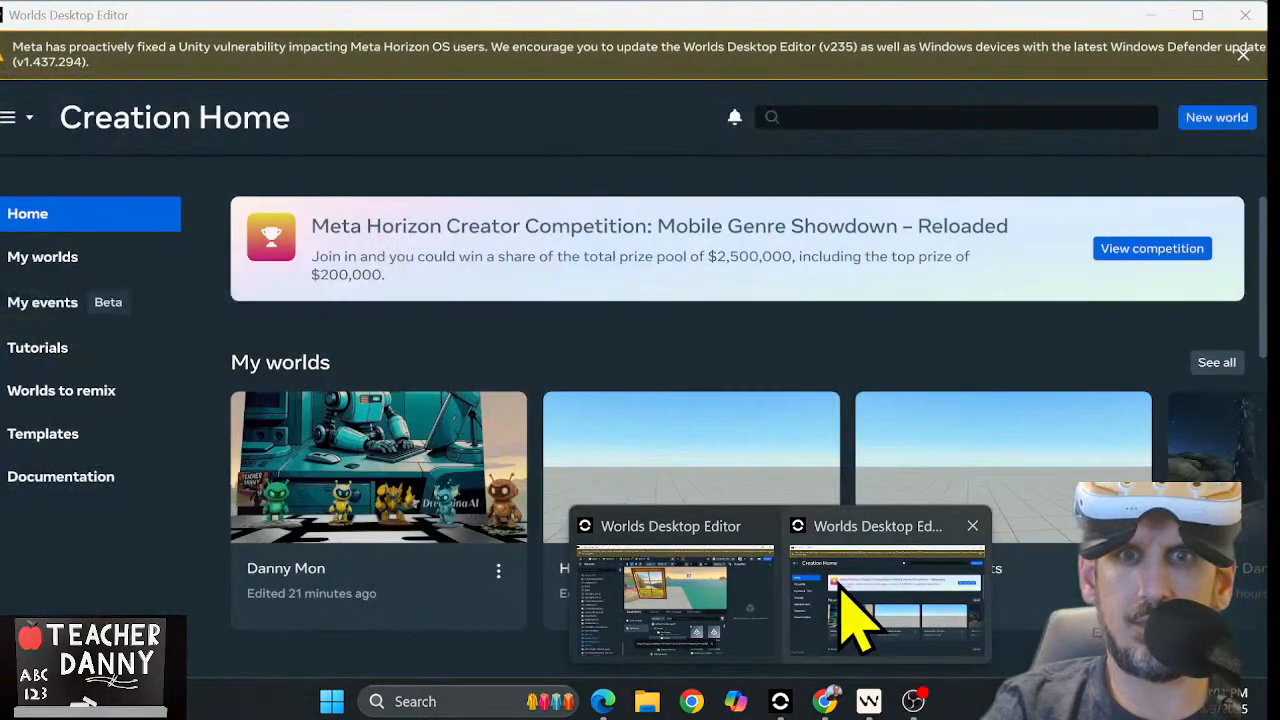
click(848, 610)
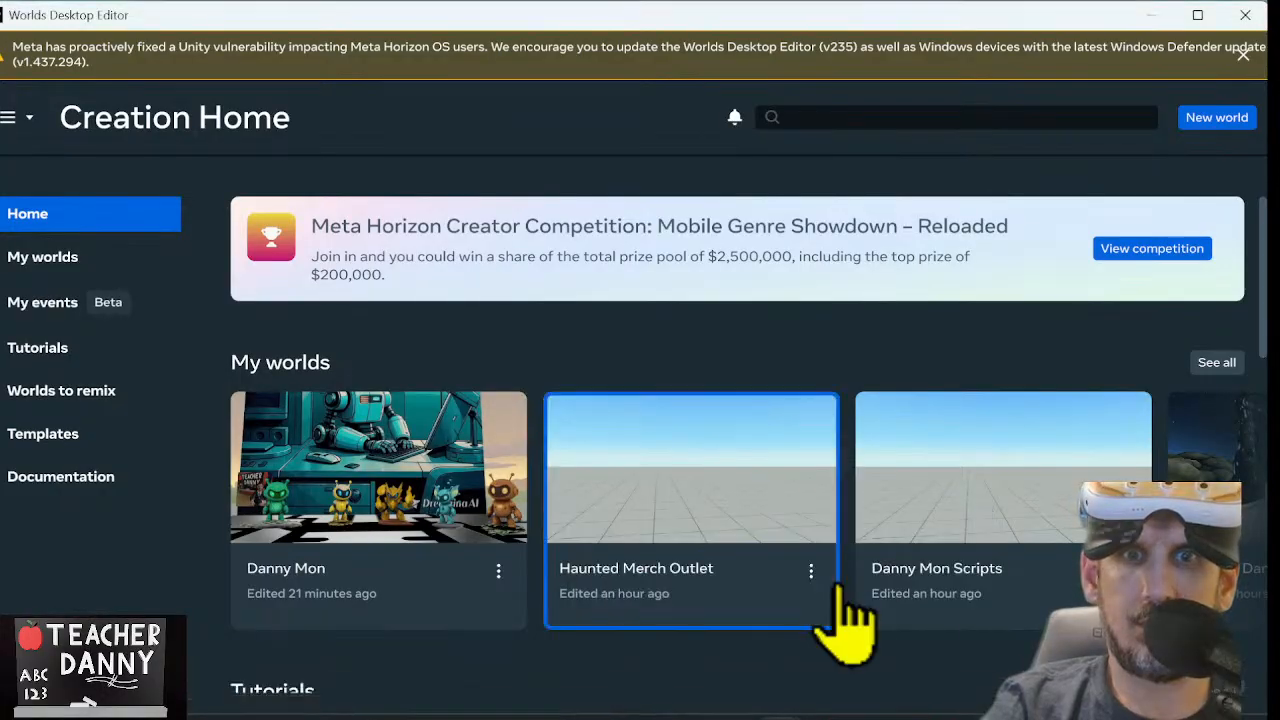
click(1153, 16)
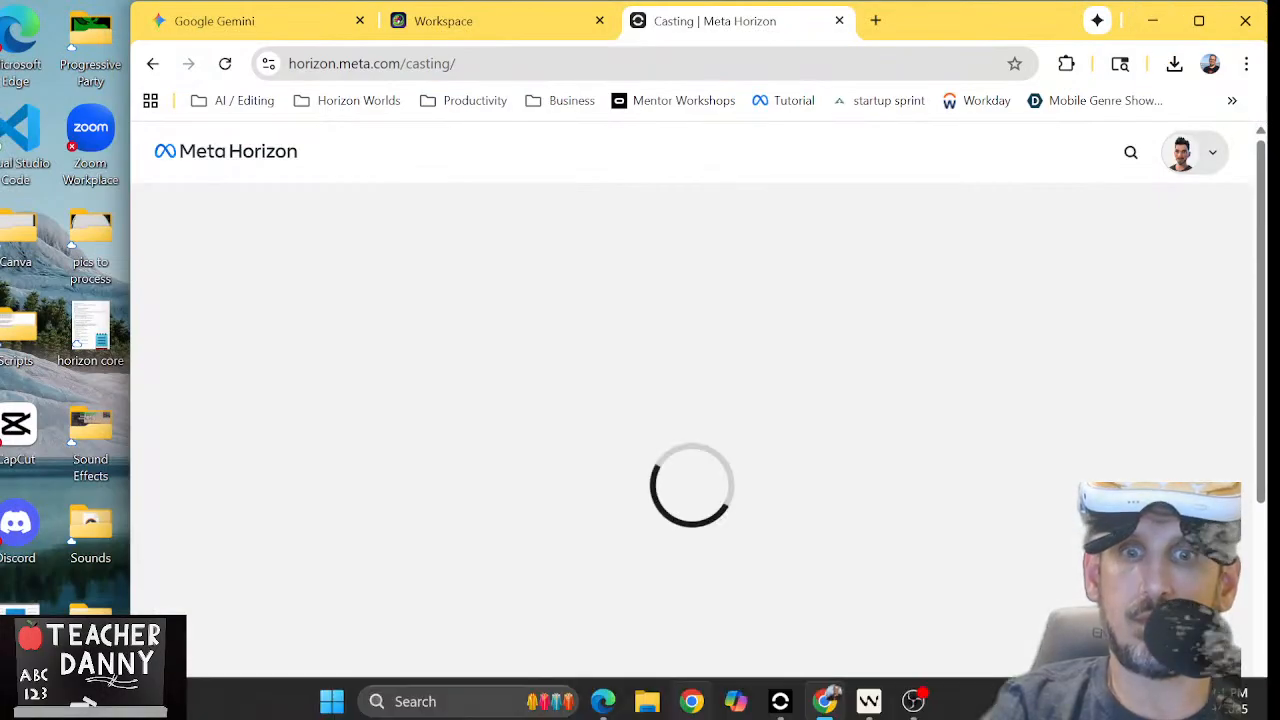
mouse_move(824, 700)
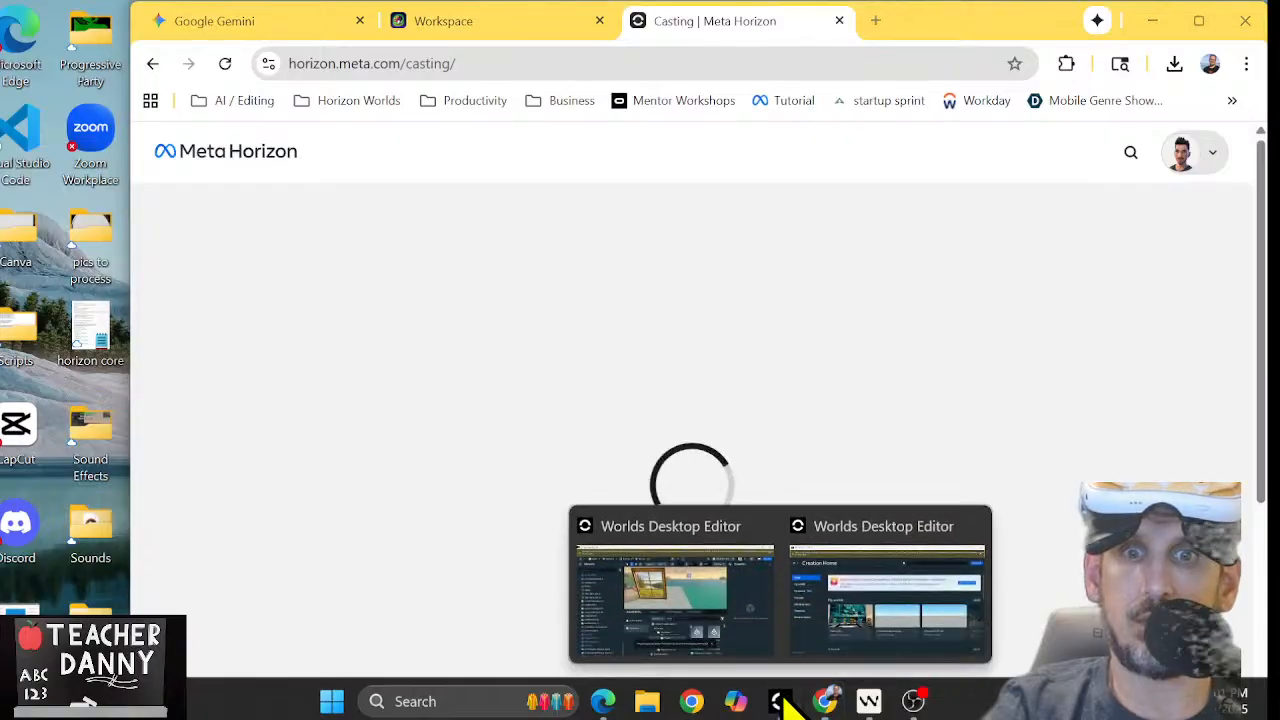
click(730, 612)
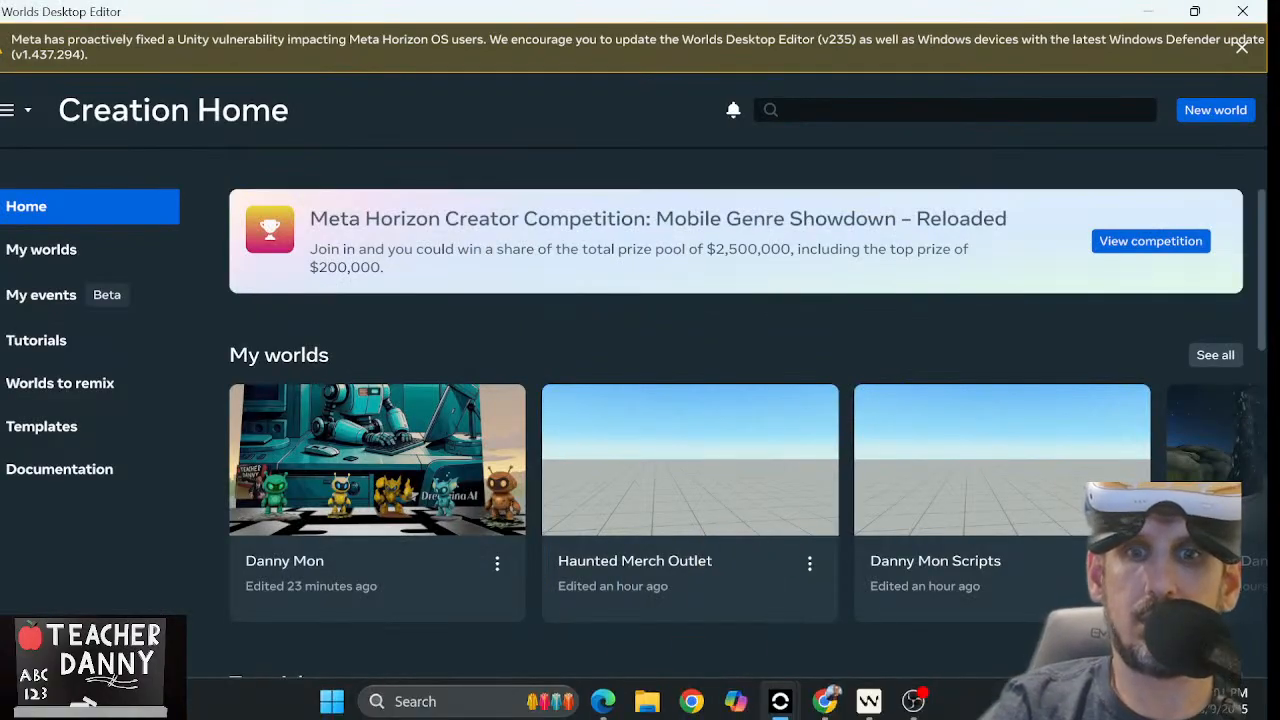
mouse_move(785, 705)
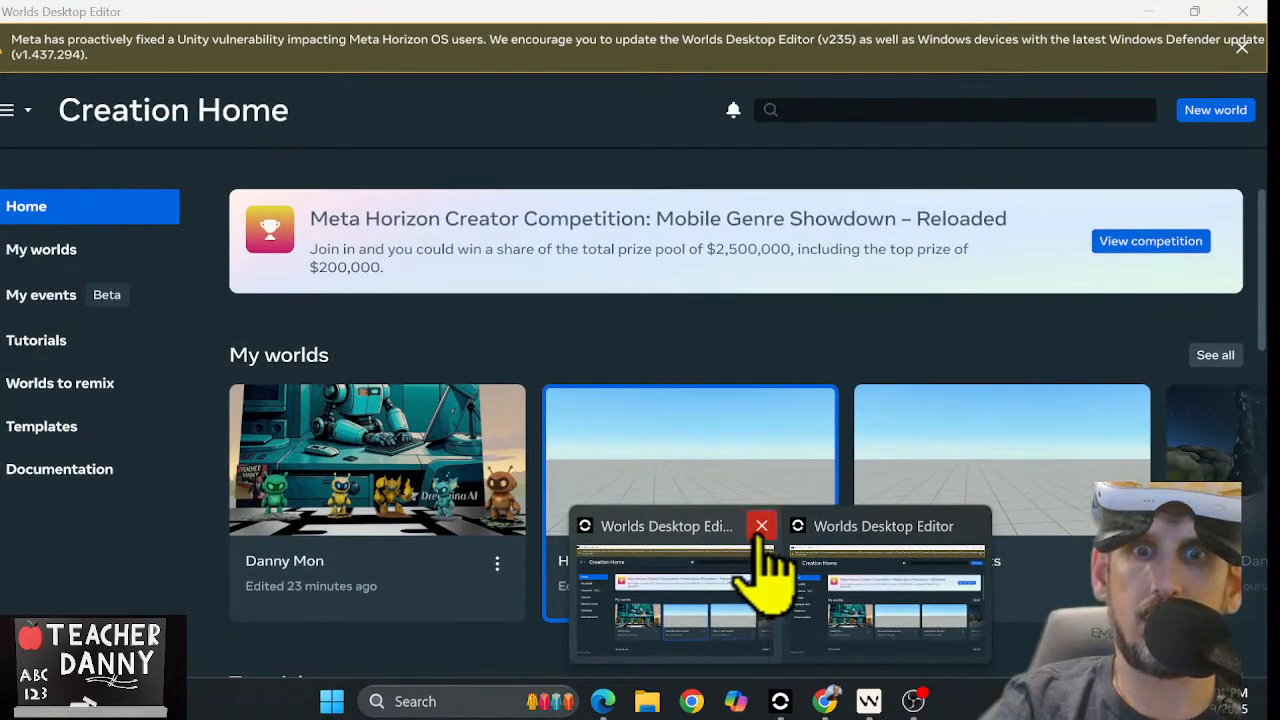
click(761, 527)
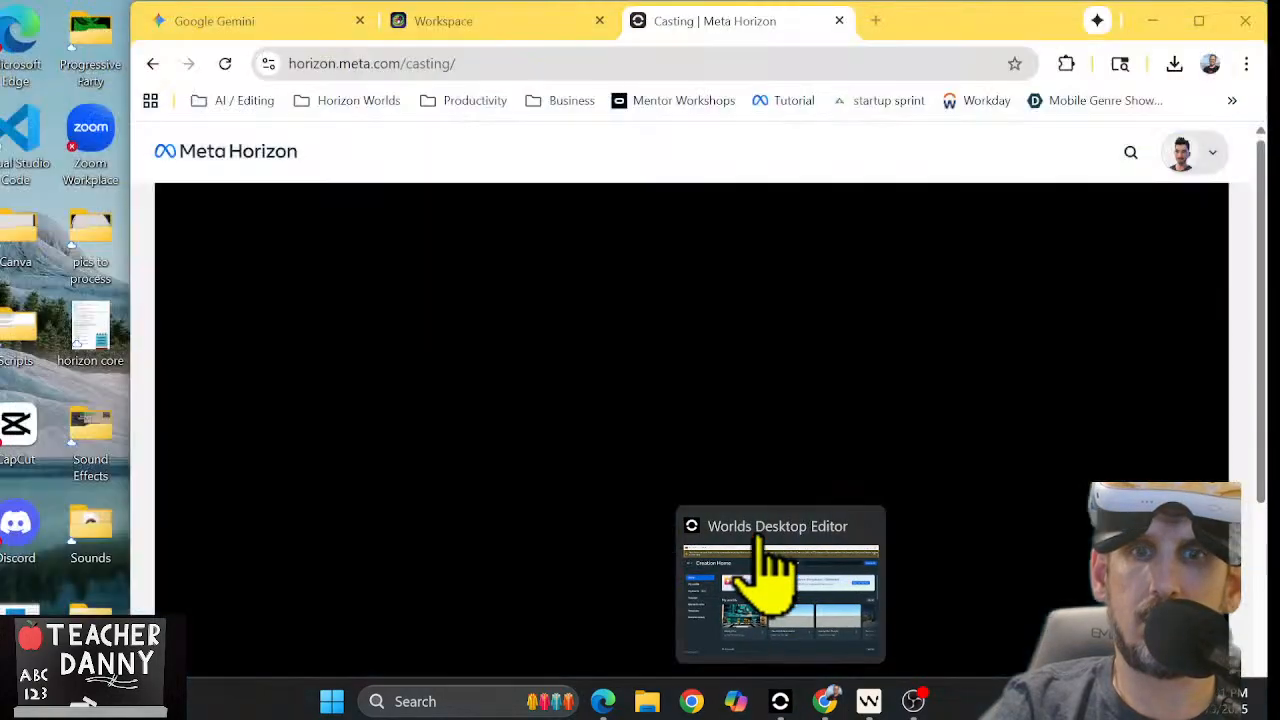
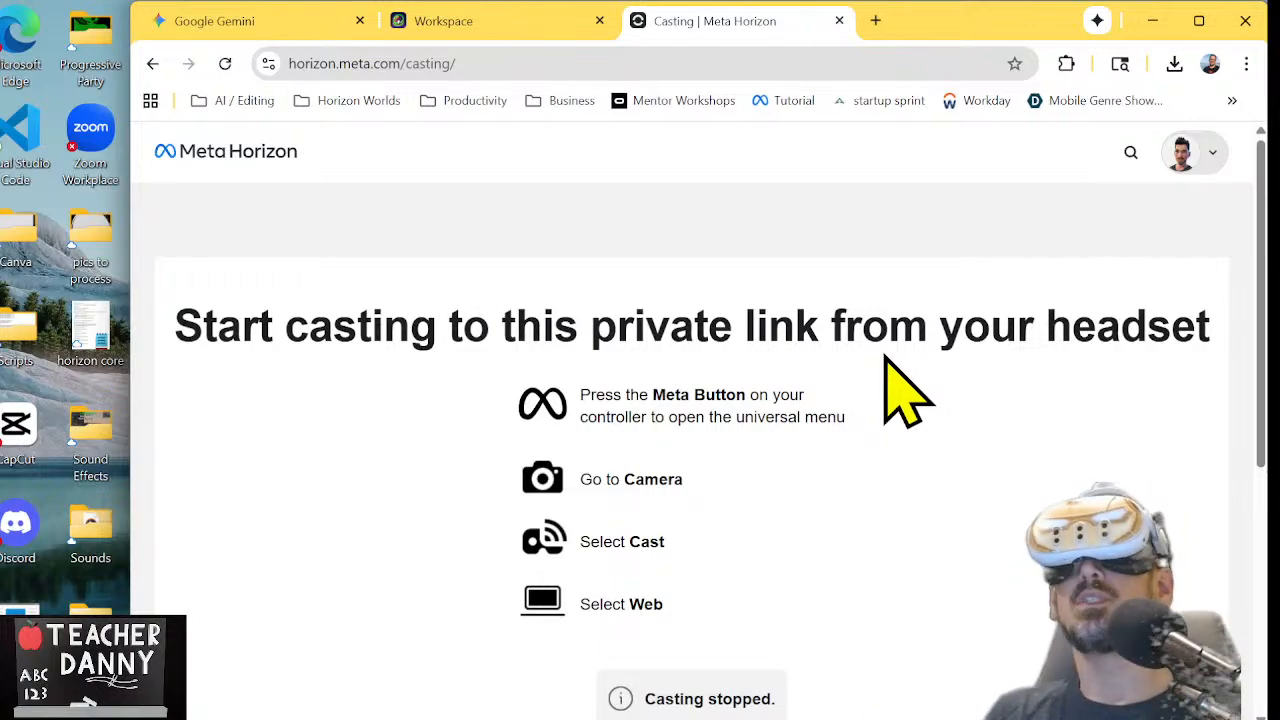
Reload the Meta Horizon casting page and open the account options
click(225, 62)
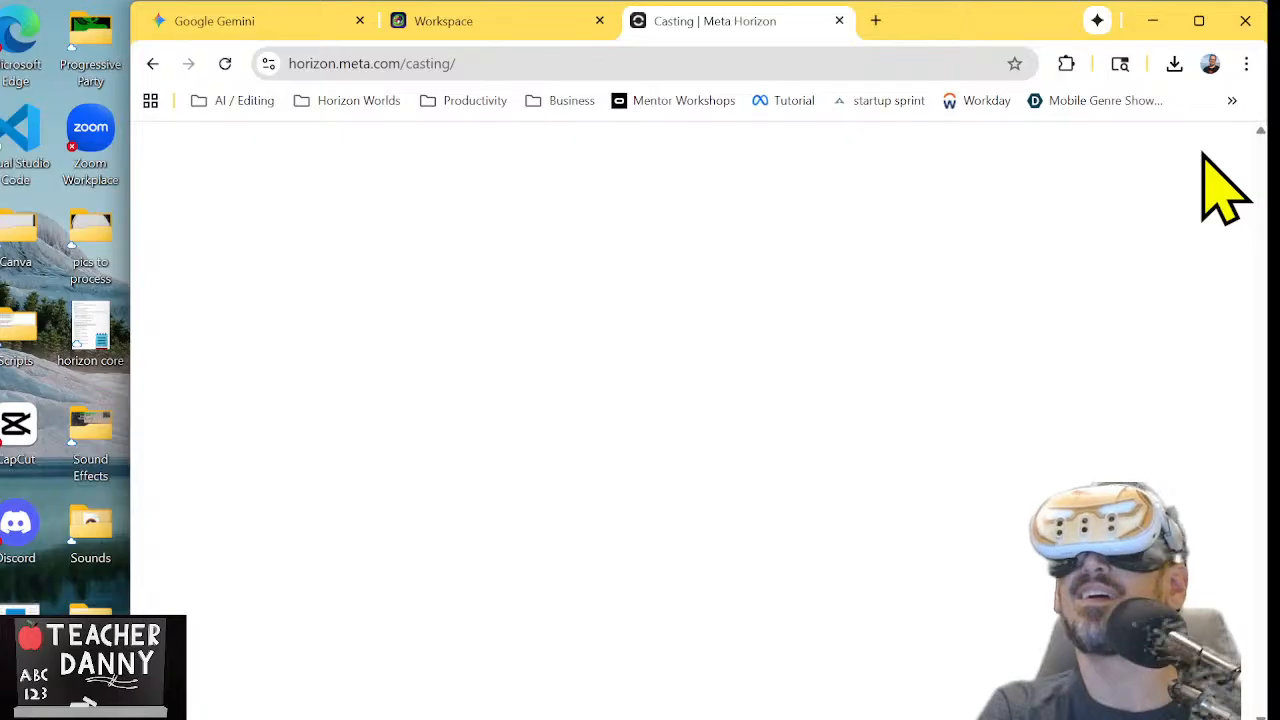
click(1203, 156)
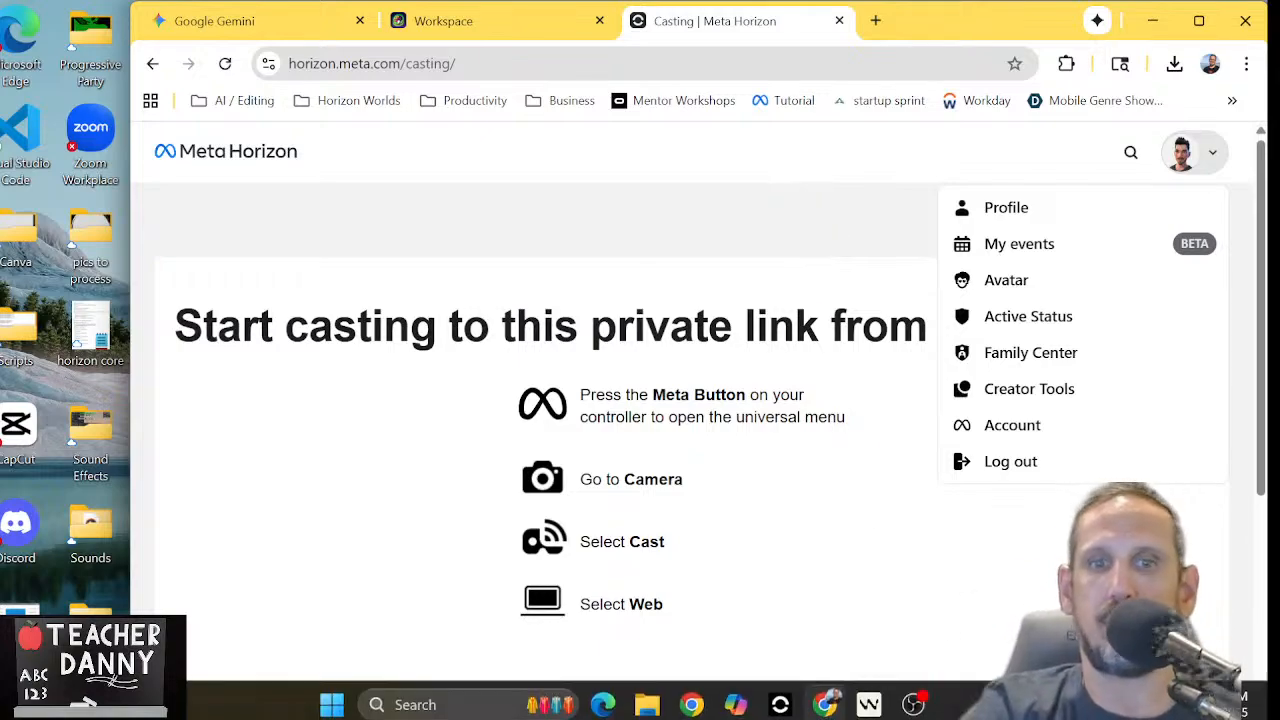
Return to the Worlds Desktop Editor, relaunching it from the desktop, and open the Danny Mon world
click(792, 699)
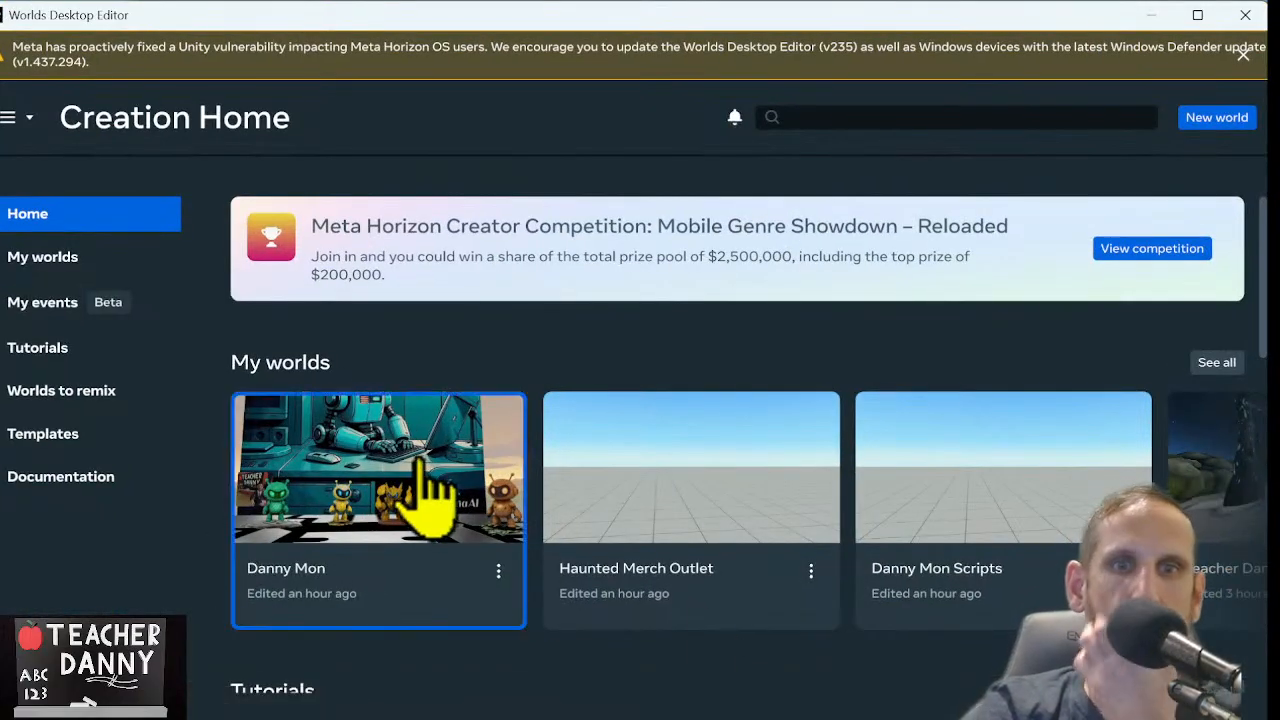
click(430, 490)
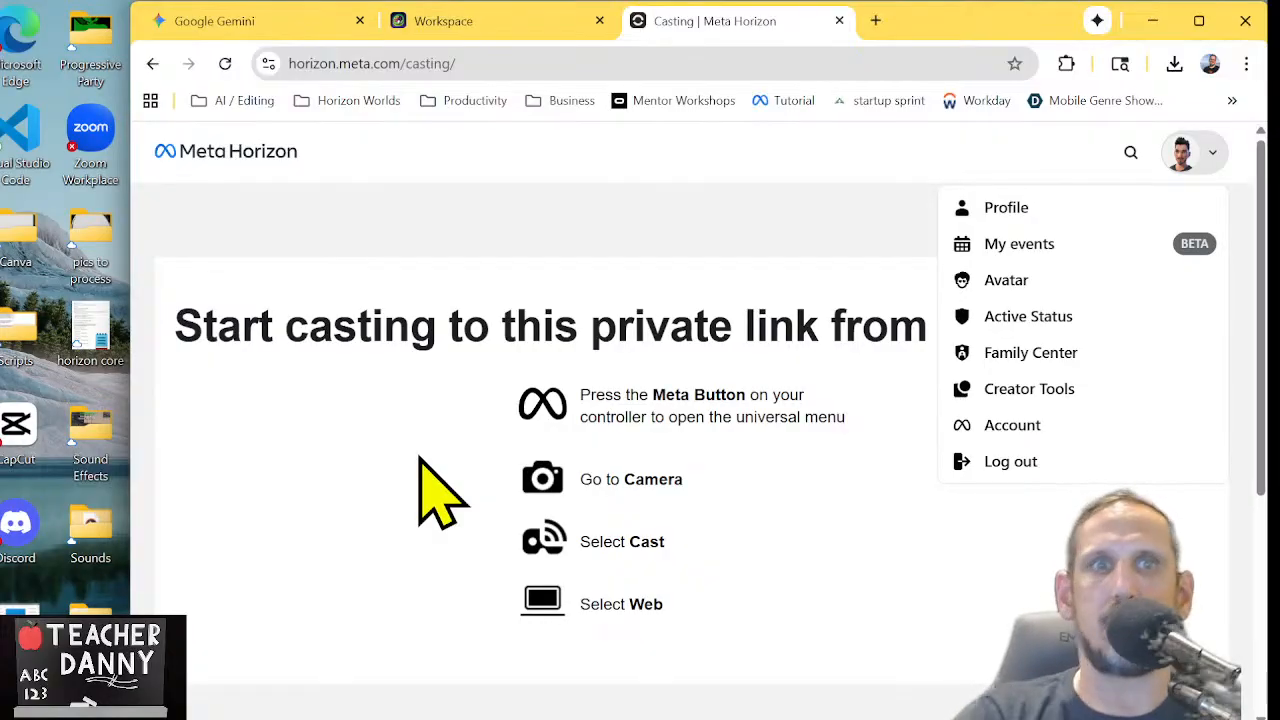
click(1155, 20)
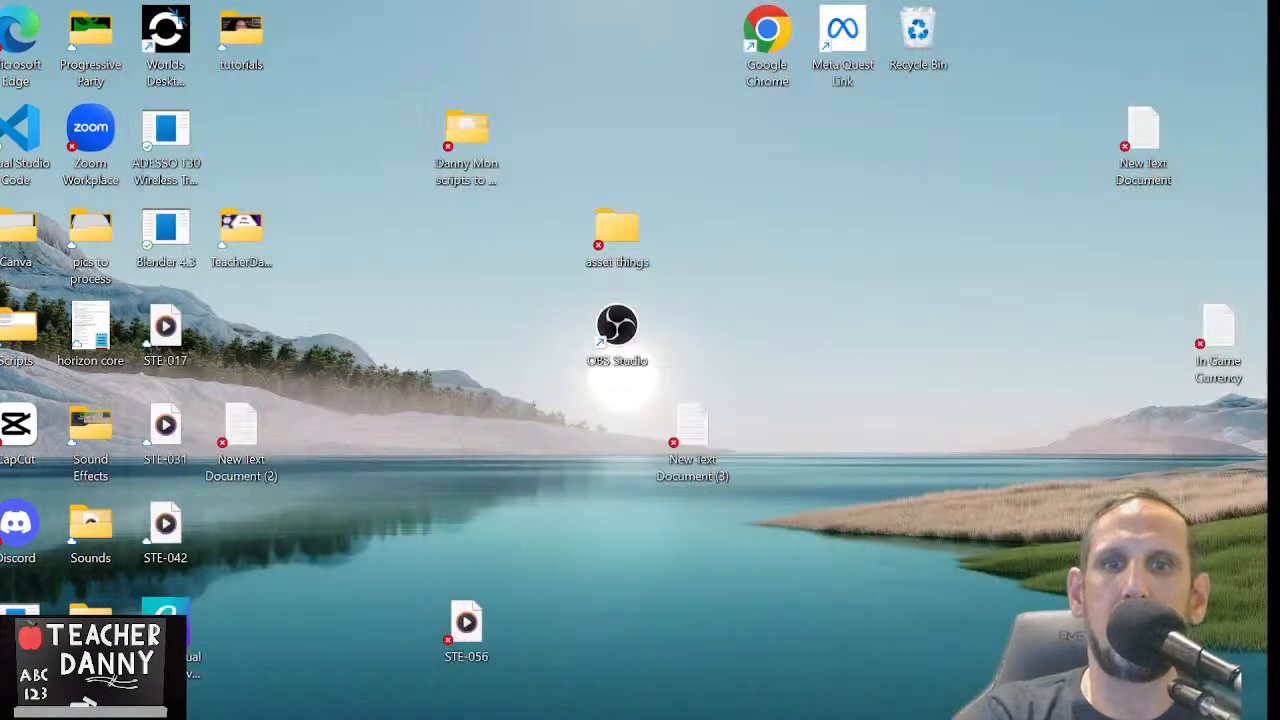
double_click(190, 58)
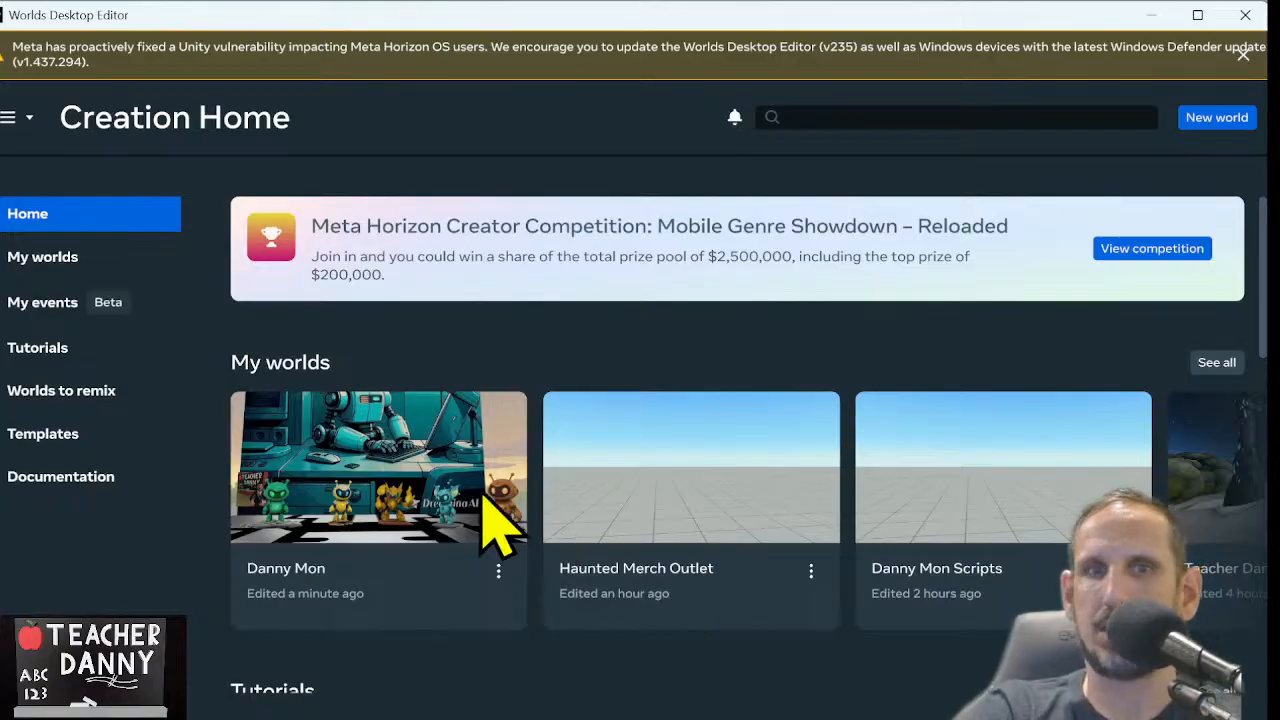
click(316, 486)
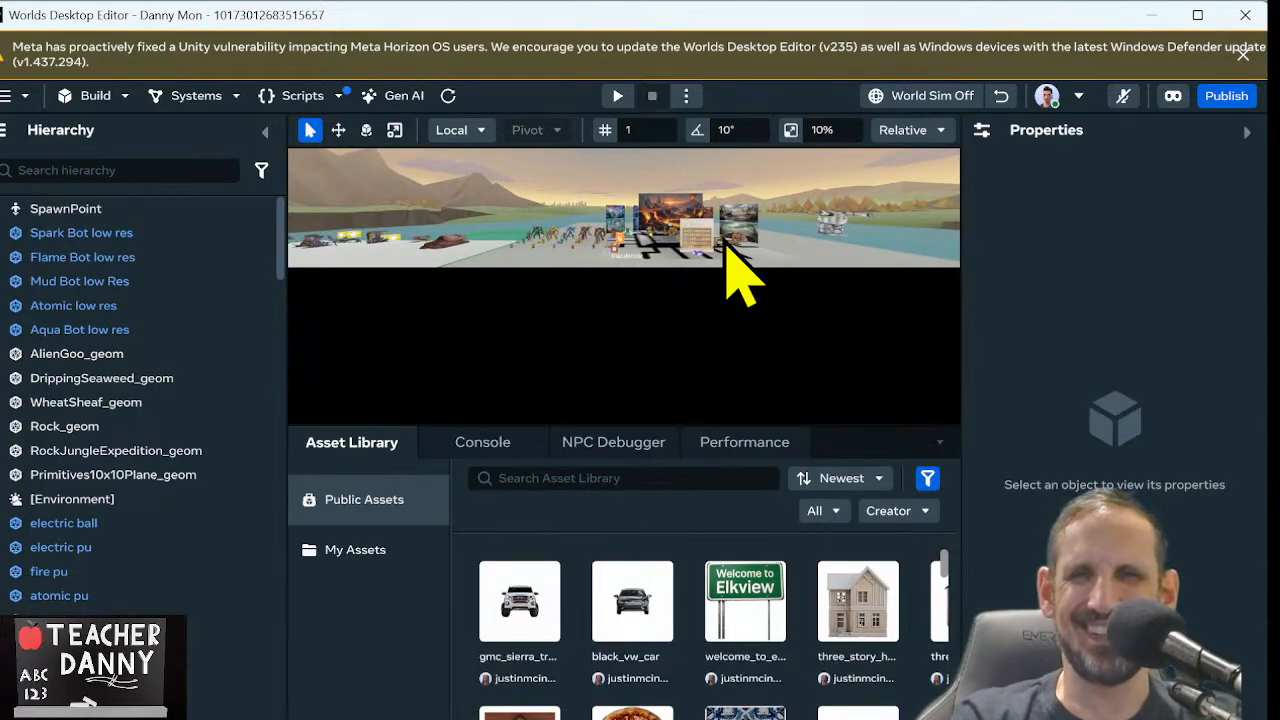
Collapse the Asset Library, Hierarchy and Properties panels to enlarge the world view
click(940, 443)
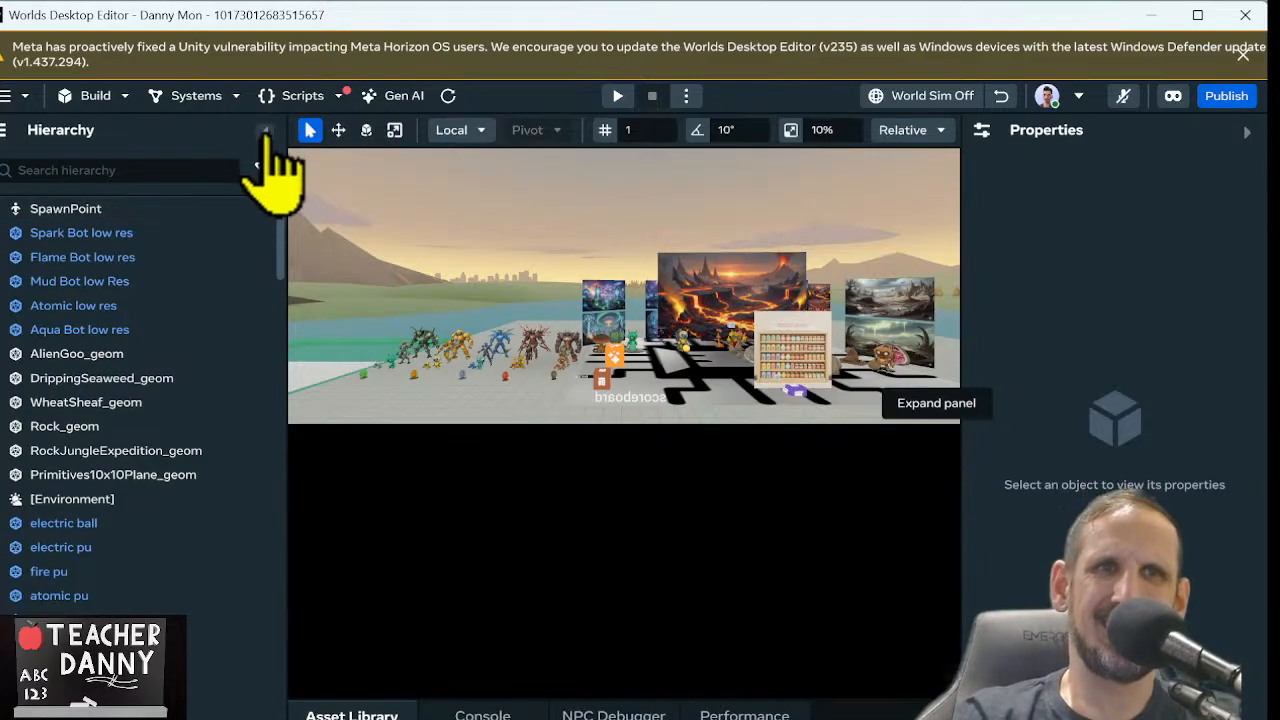
click(266, 133)
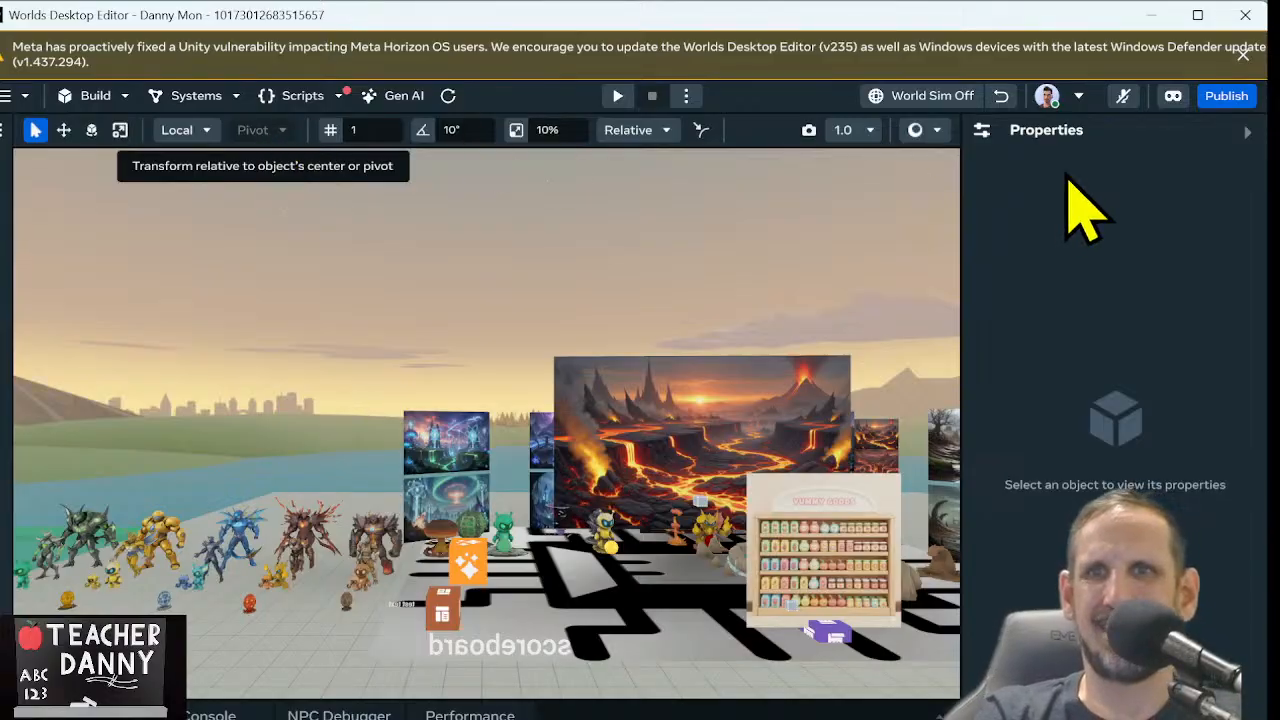
click(1248, 133)
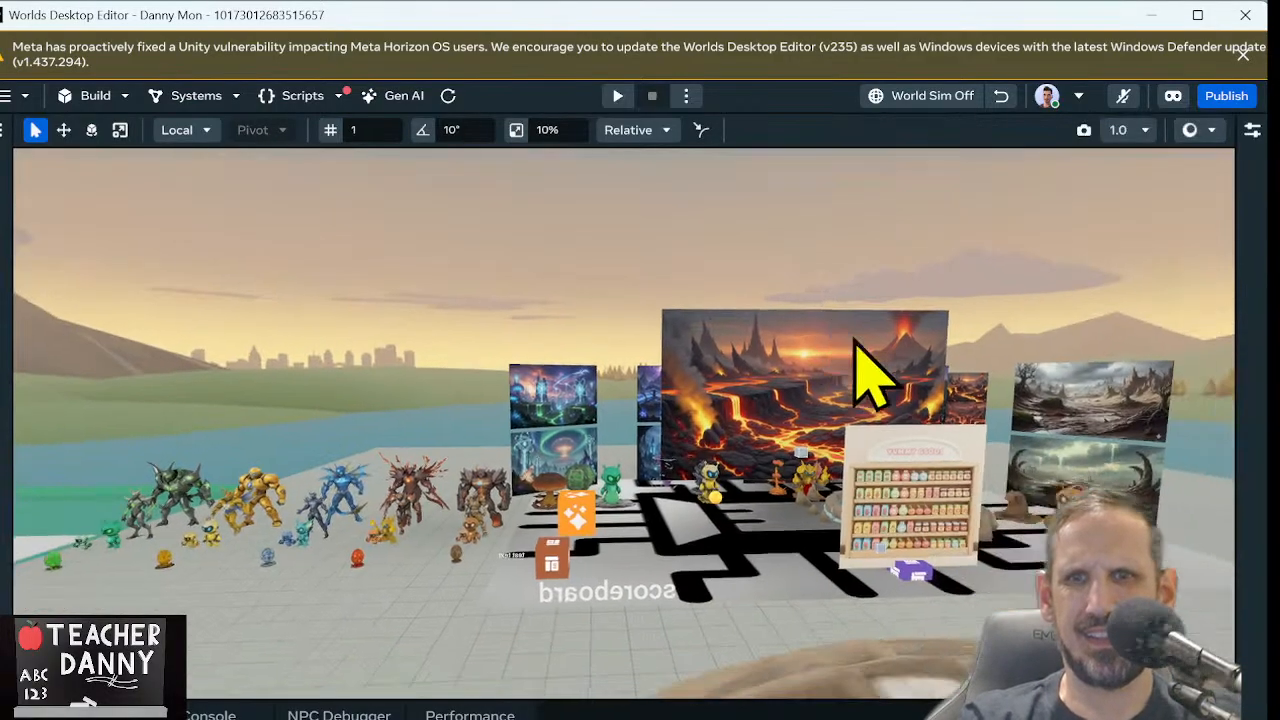
Bring the white robot beside the scenery planes into close view and examine its torso, arms and legs
right_drag(855, 340, 1005, 353)
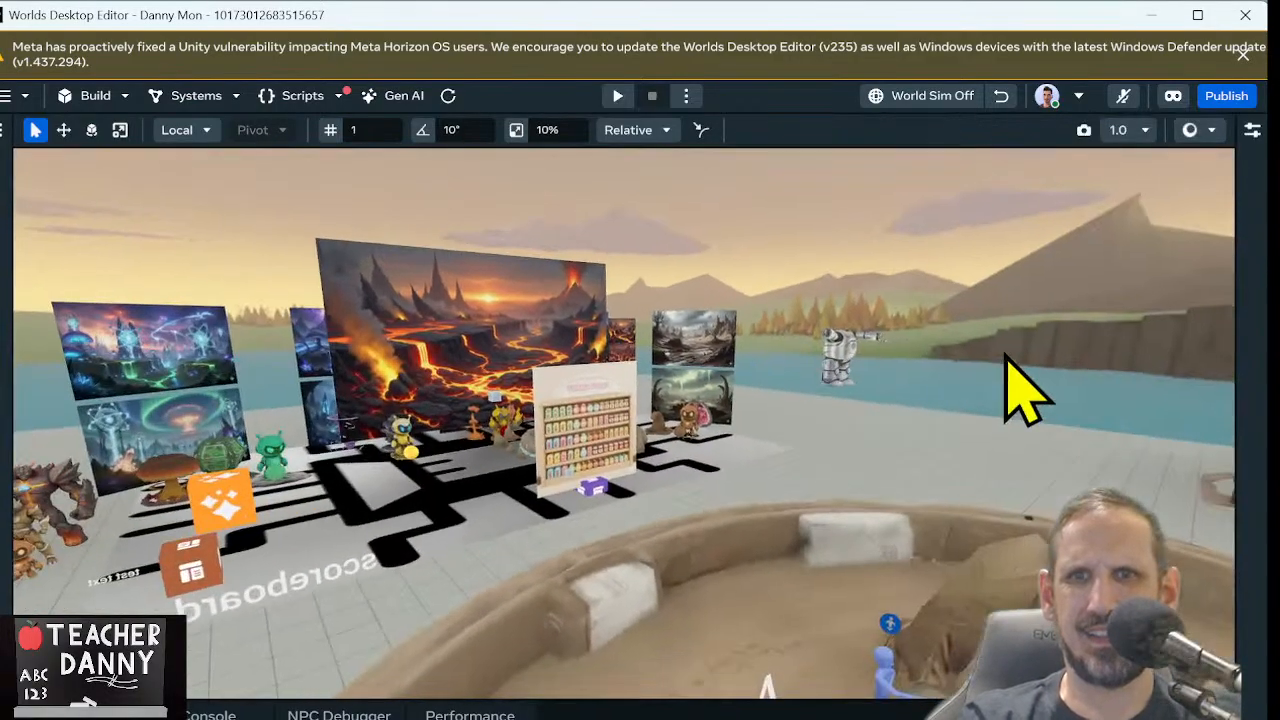
click(840, 358)
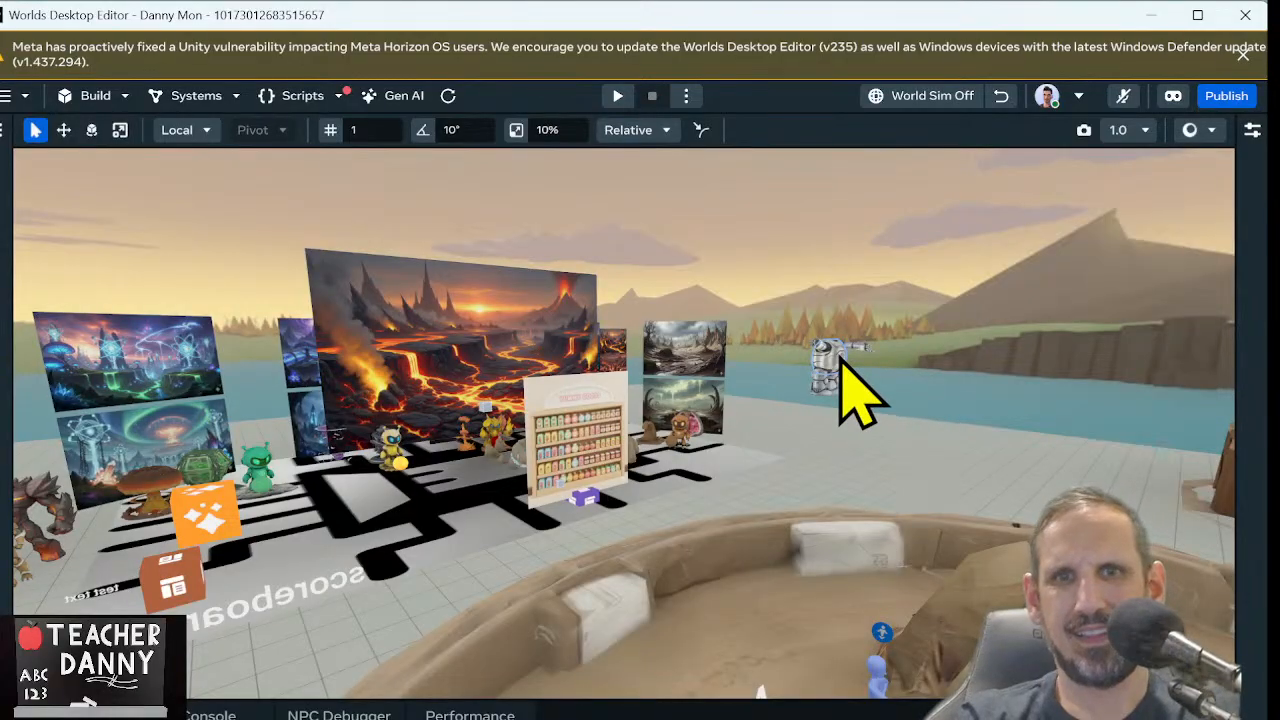
key(f)
right_drag(840, 358, 612, 374)
scroll(625, 405, down, 10)
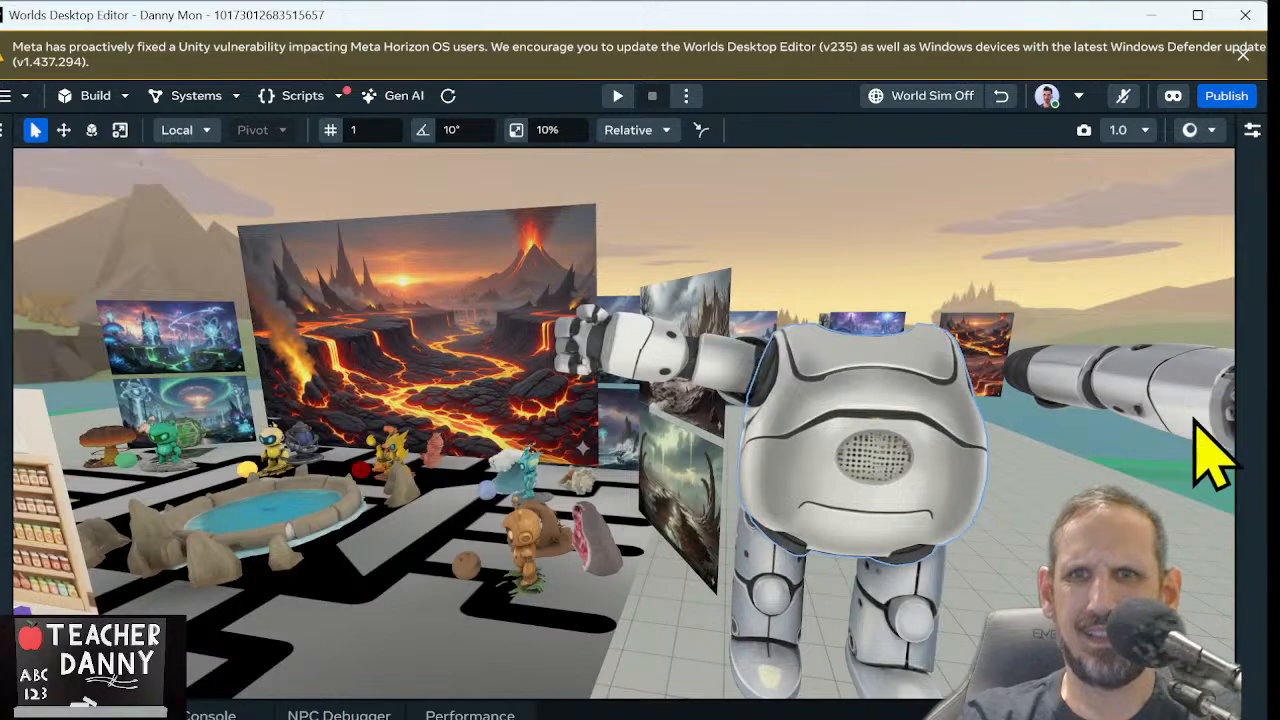
click(1134, 391)
right_drag(1134, 391, 1113, 390)
key(d)
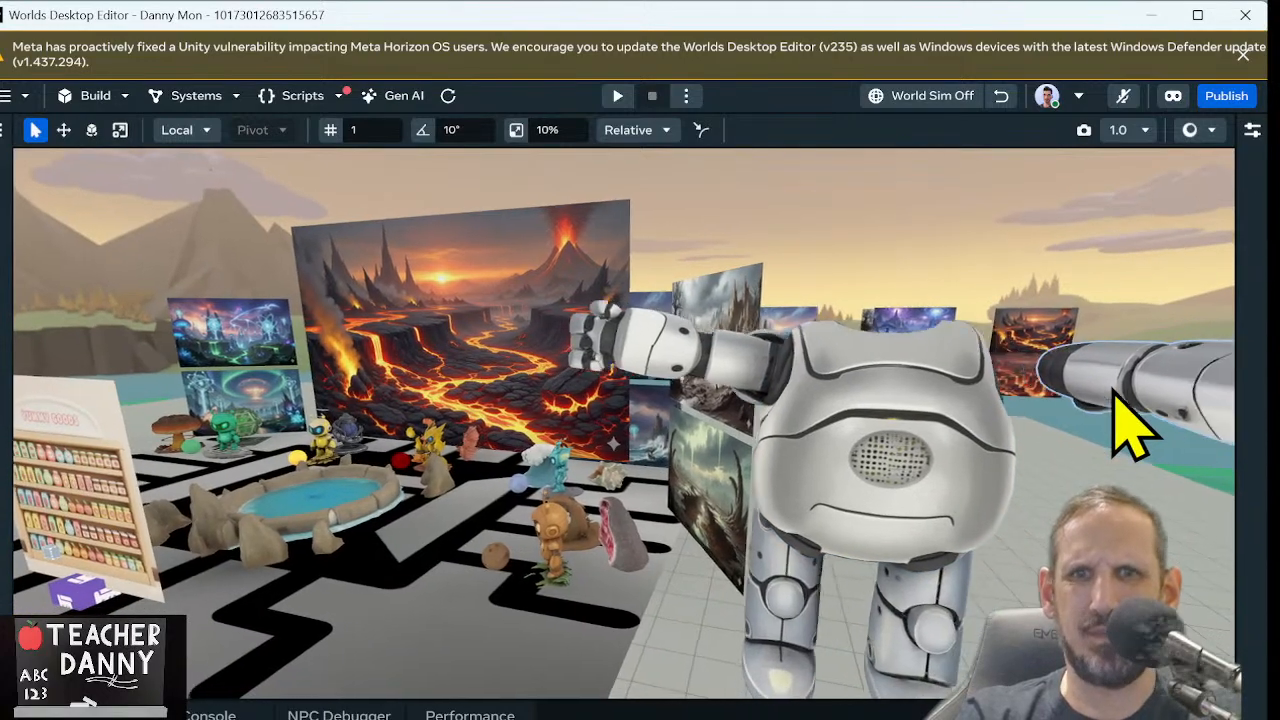
key(s)
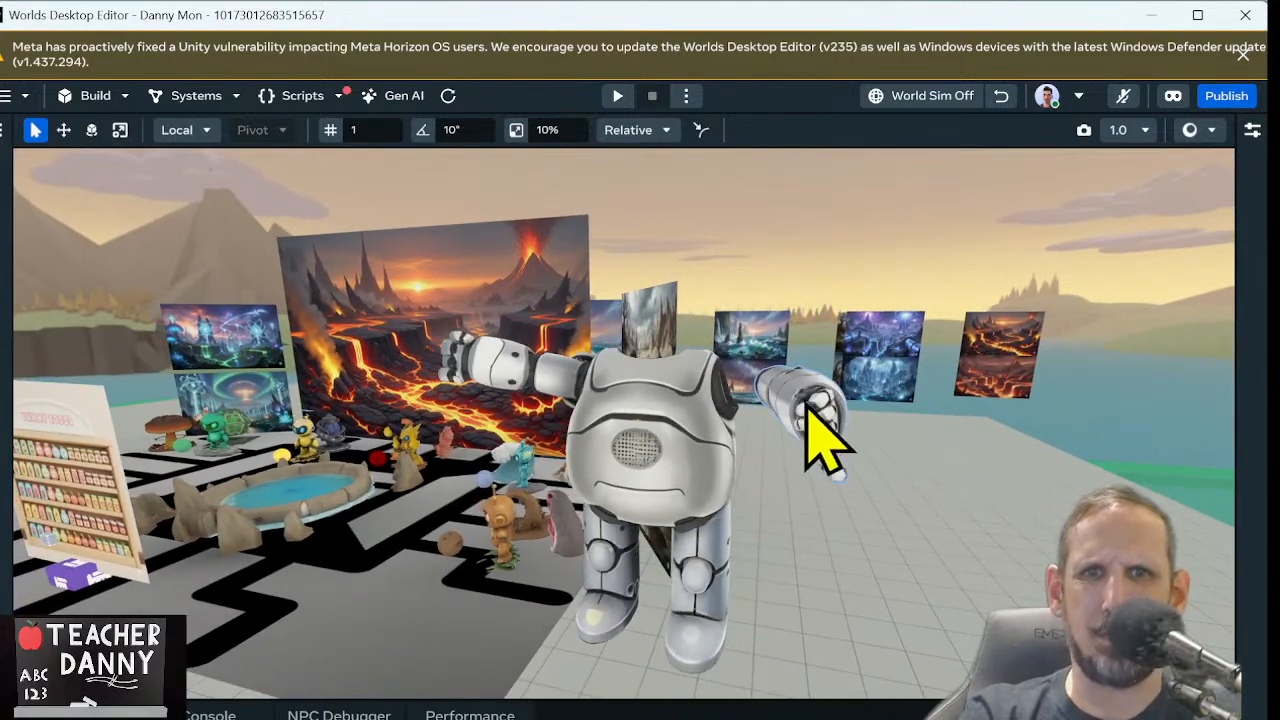
Move the robot's arms and legs away from the torso with the Move tool so the parts stand separately
click(541, 384)
key(w)
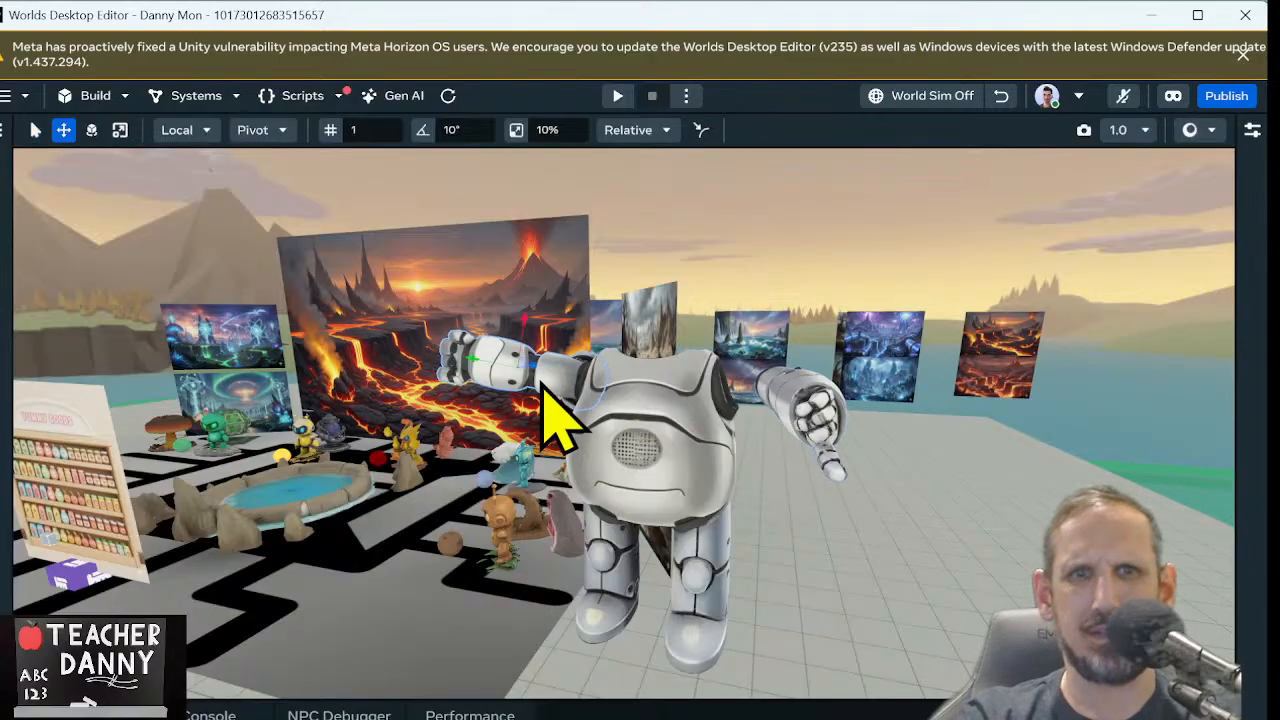
drag(530, 368, 366, 335)
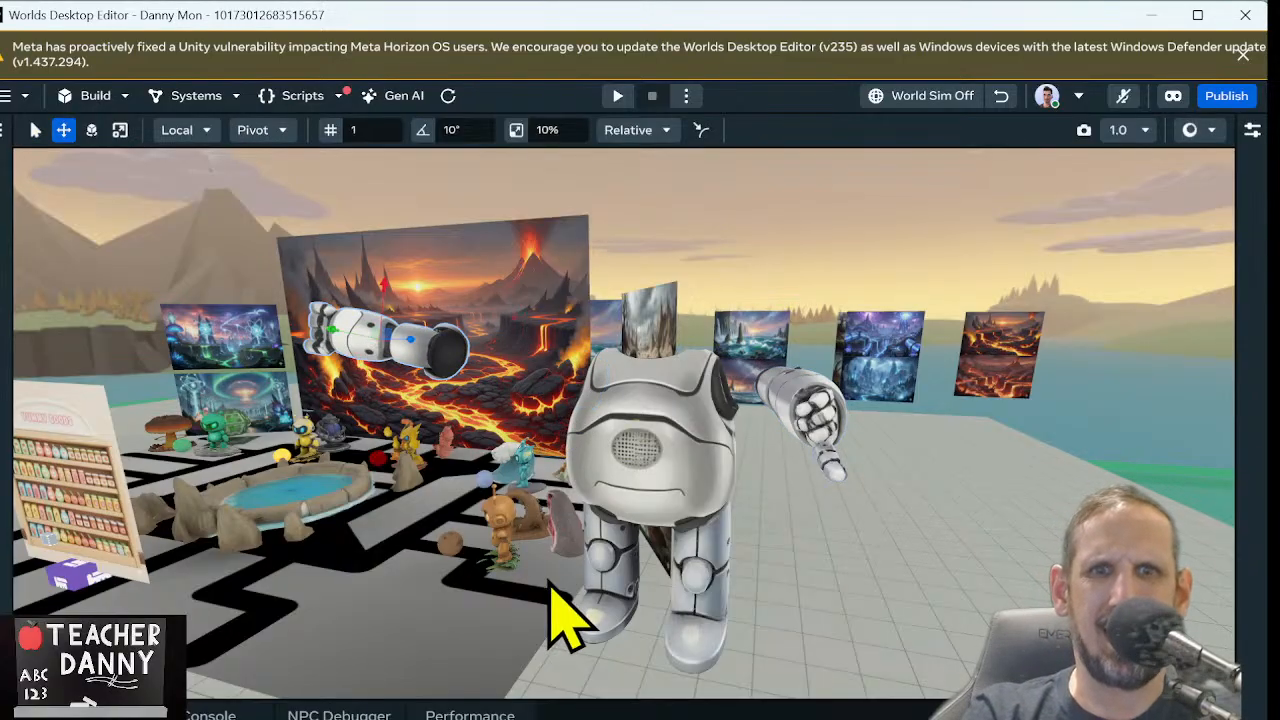
click(615, 570)
drag(573, 548, 363, 523)
click(705, 610)
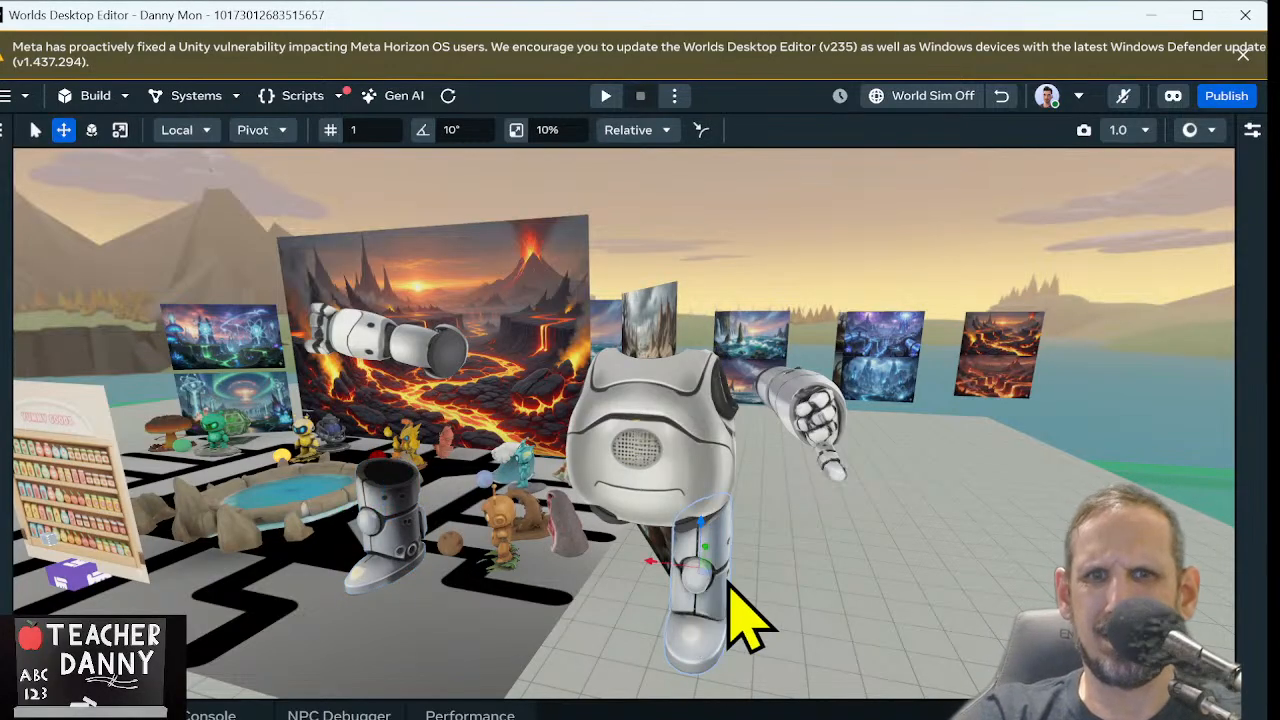
drag(694, 609, 893, 602)
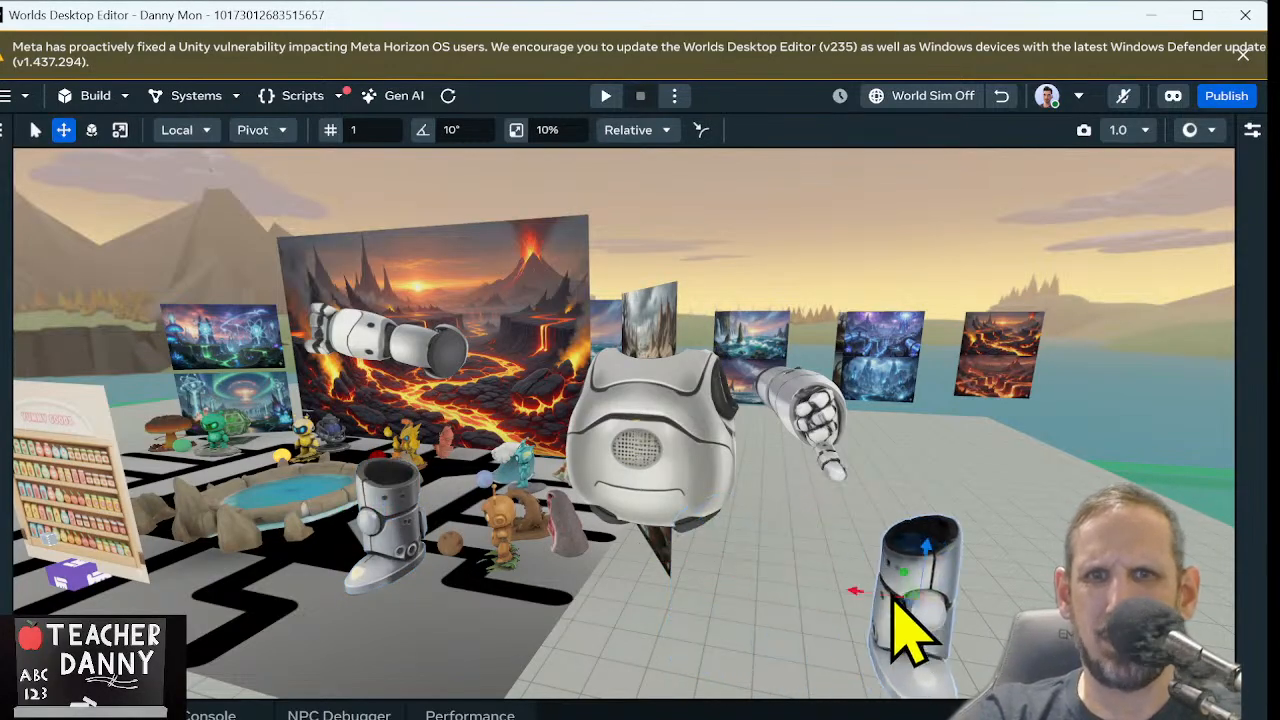
click(836, 428)
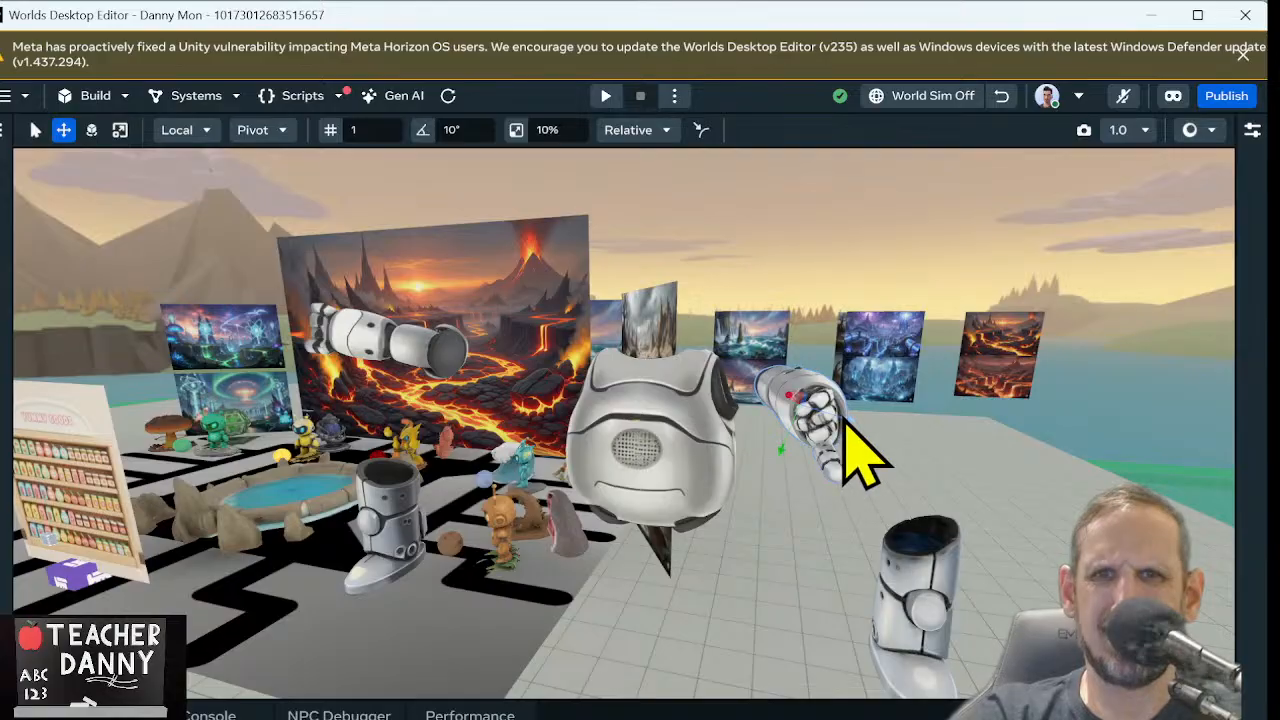
drag(849, 434, 1020, 457)
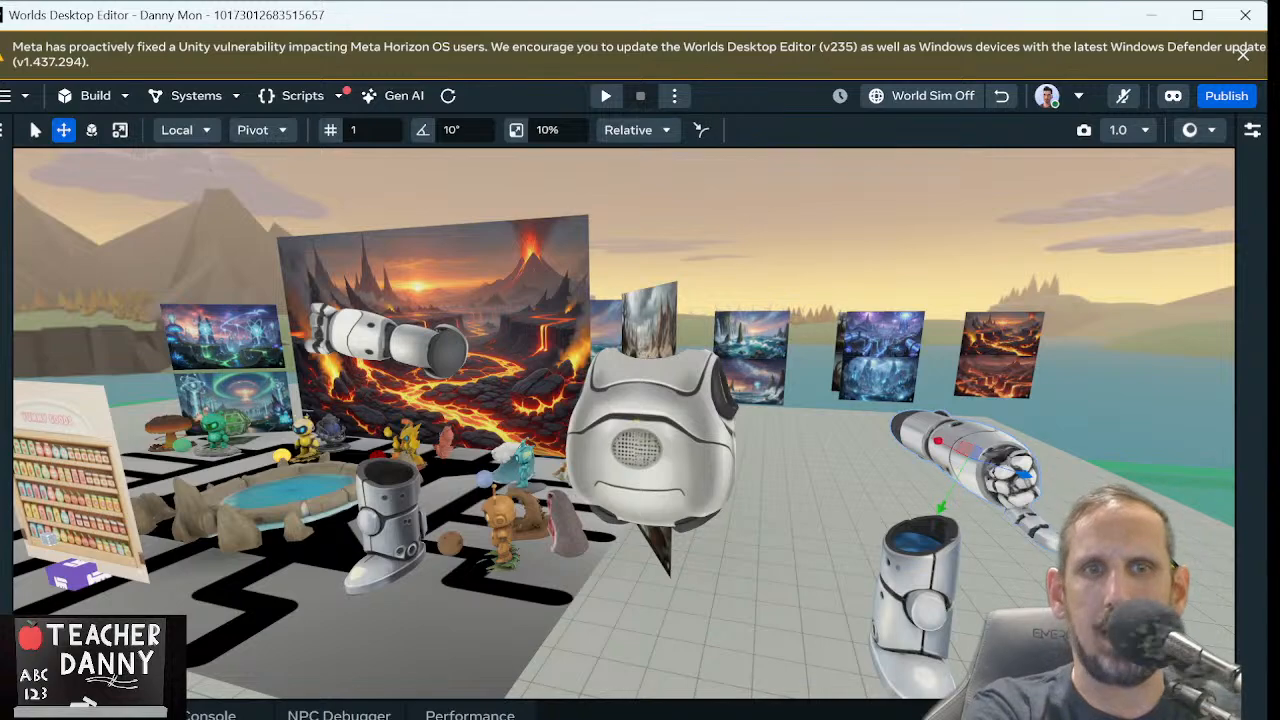
Move both legs and the arm nearest the volcano picture back against the torso, and turn grid snapping off
click(914, 598)
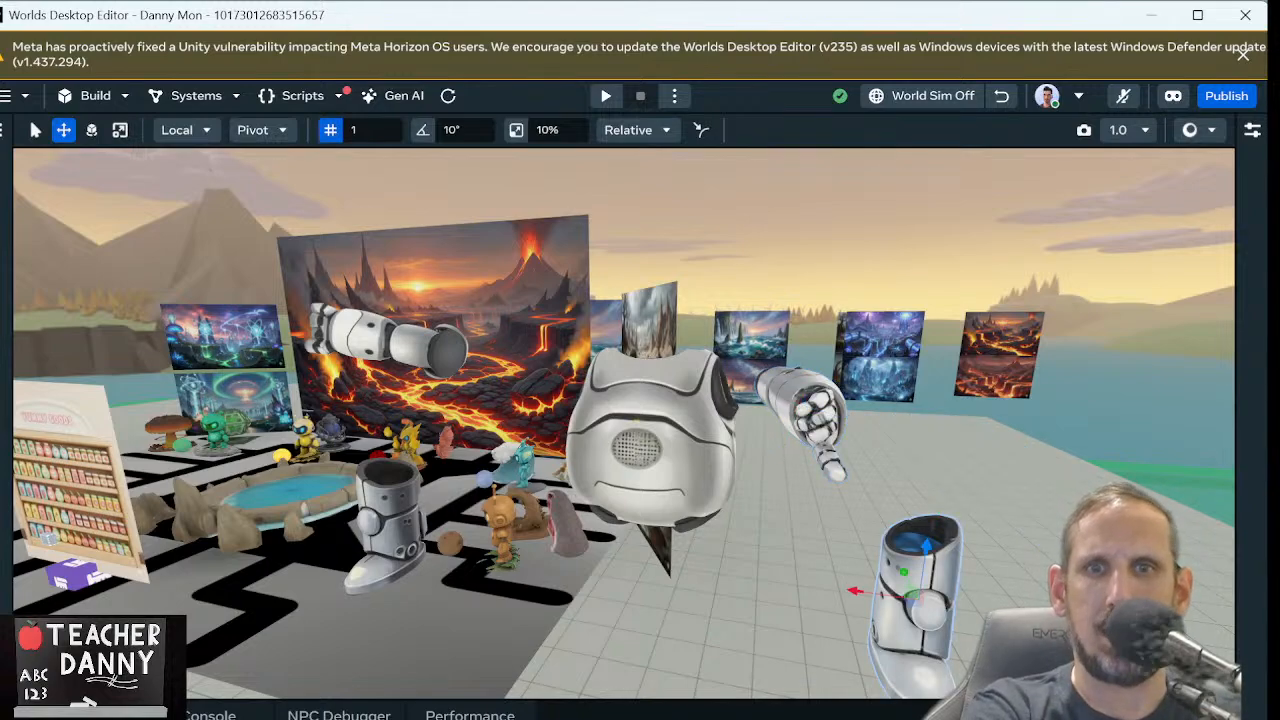
drag(857, 590, 651, 562)
click(390, 530)
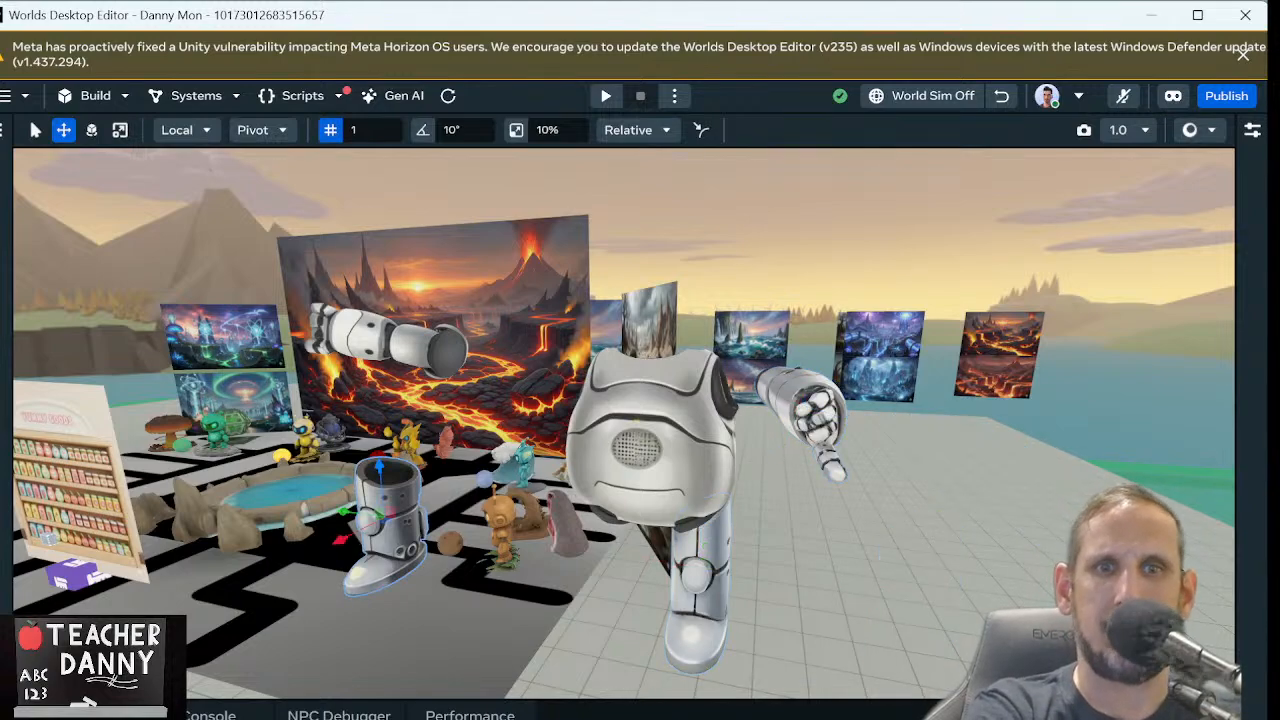
drag(388, 525, 607, 558)
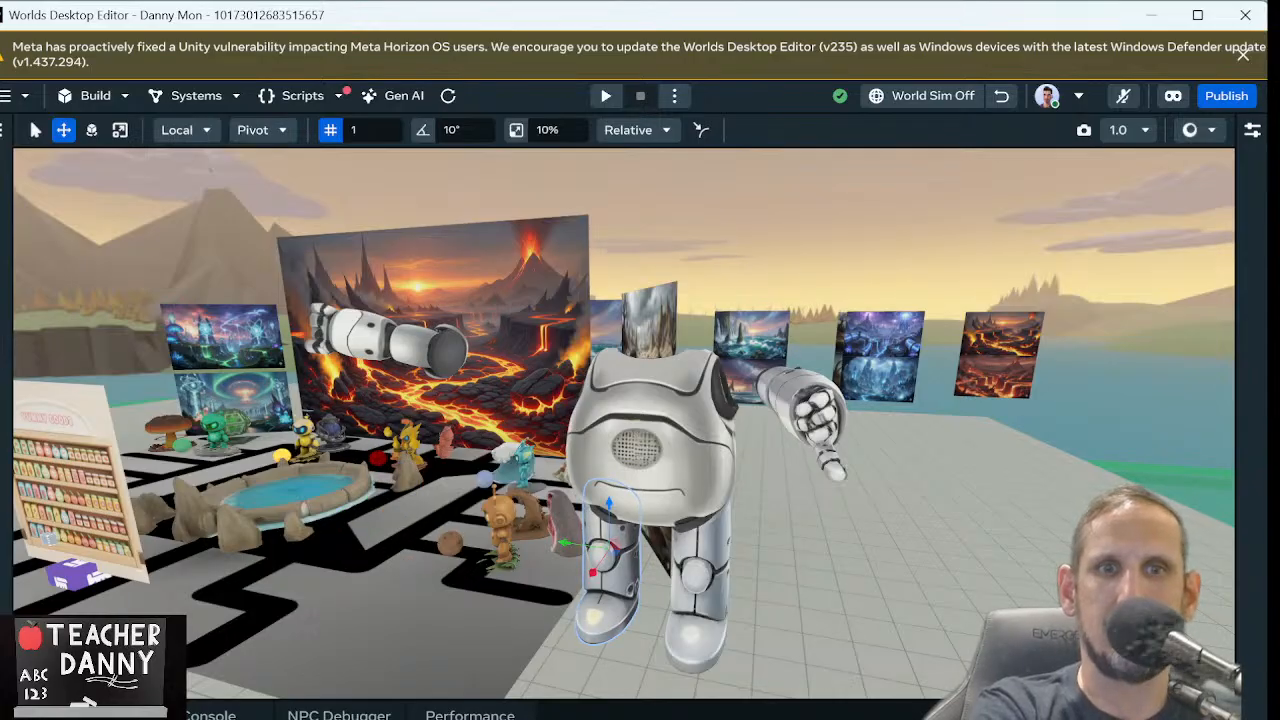
click(384, 340)
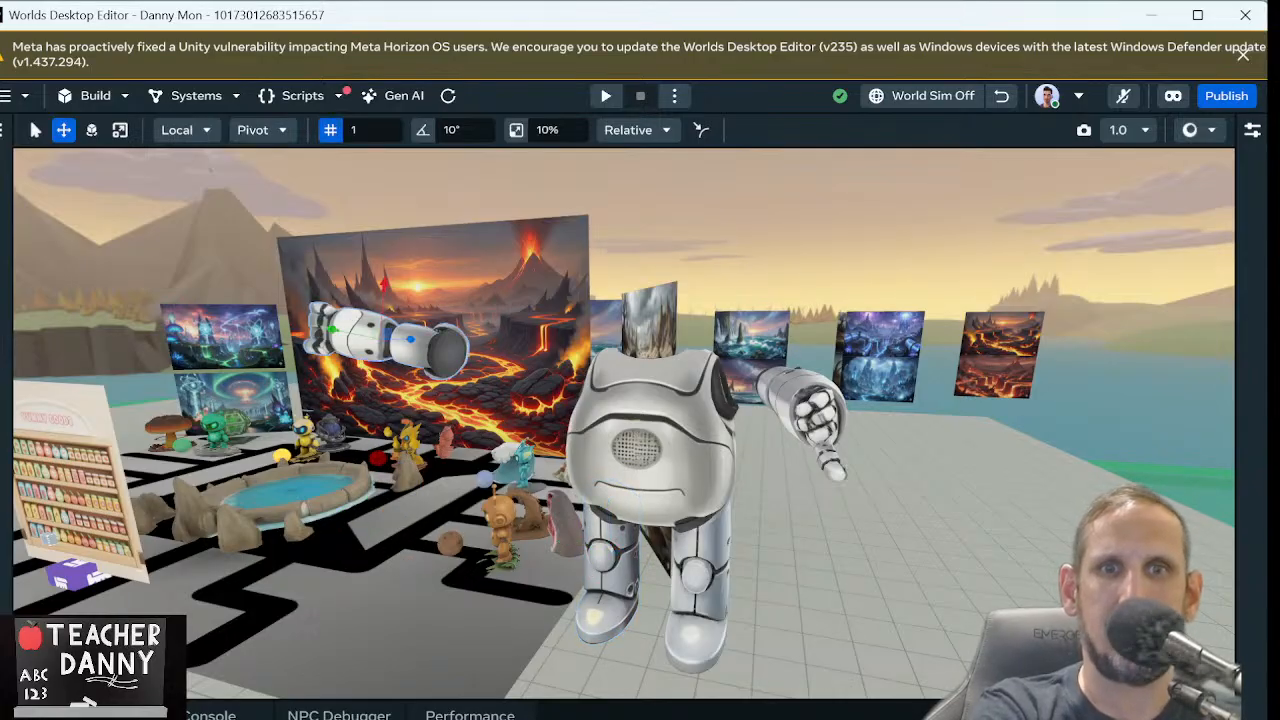
drag(384, 340, 519, 360)
click(330, 130)
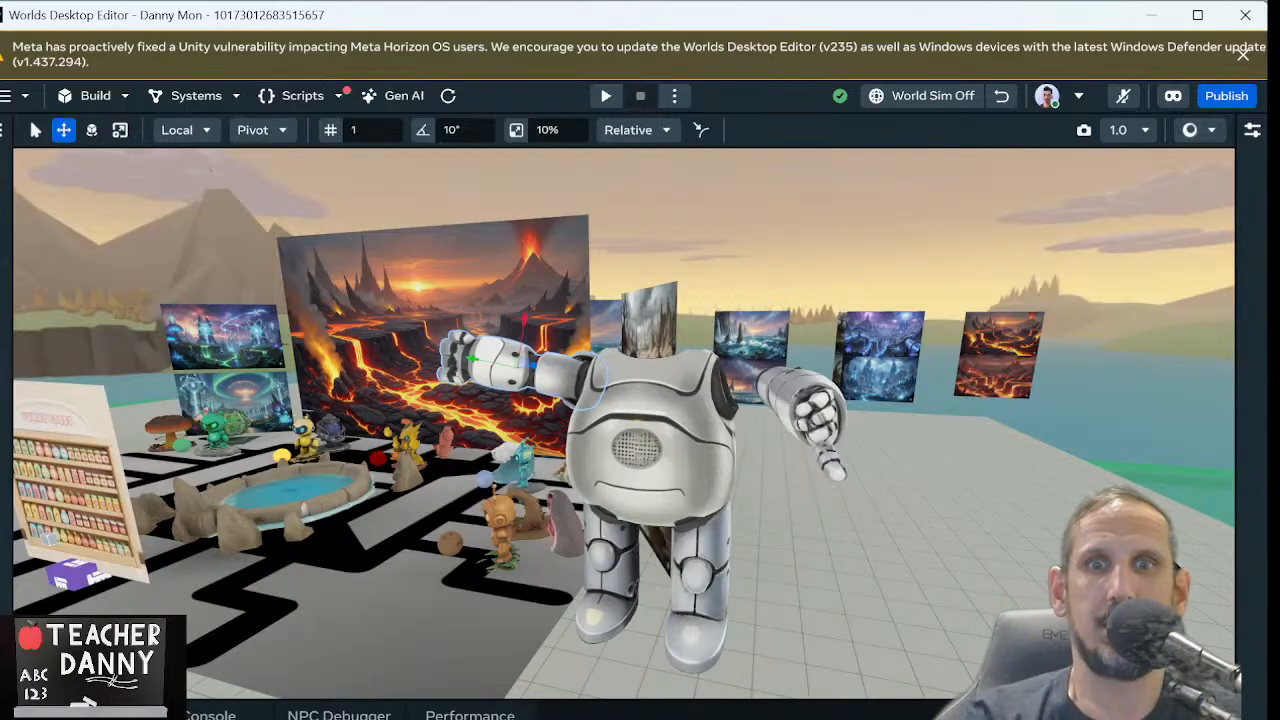
Select the robot's detached arm on the side away from the volcano picture and move it sideways toward the torso
click(820, 420)
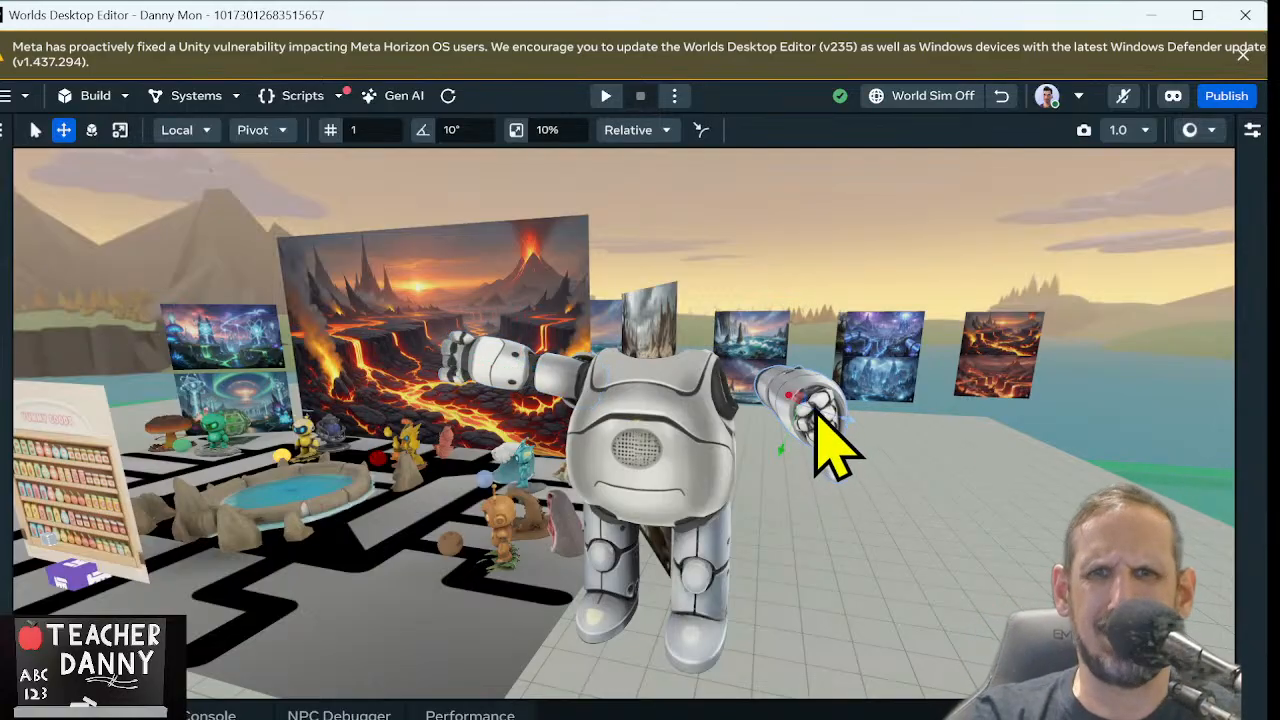
right_click(824, 412)
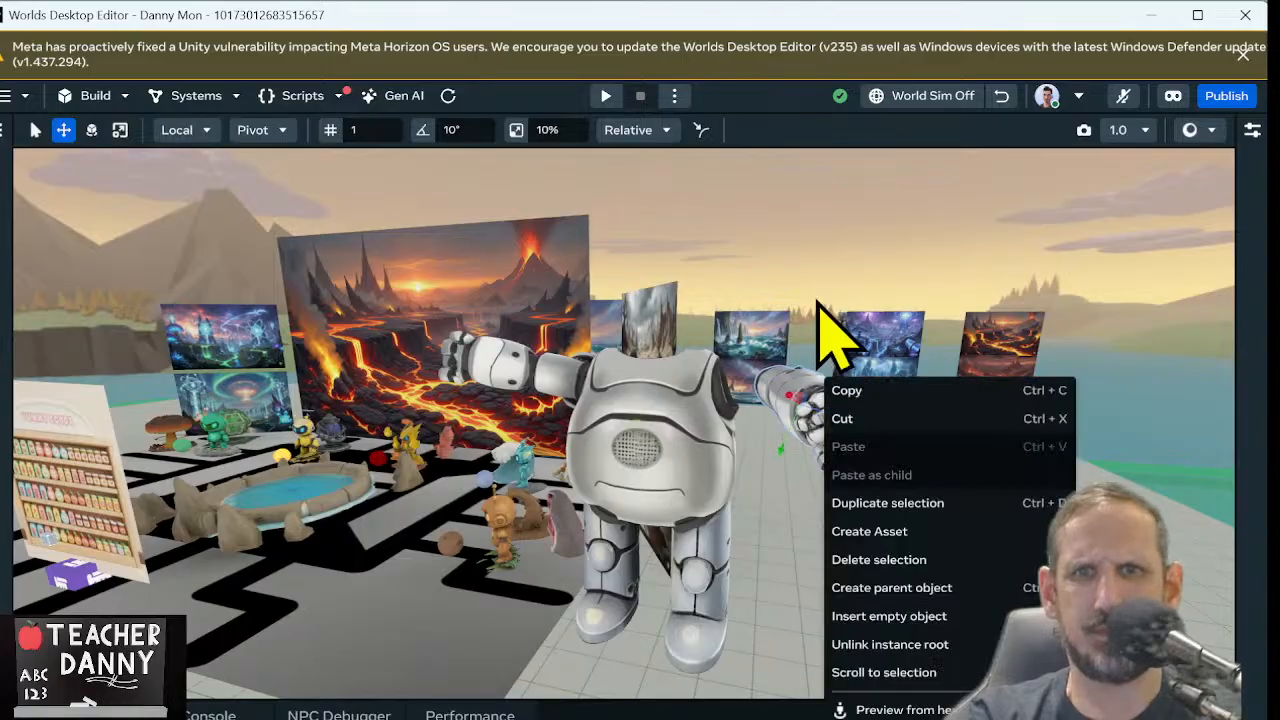
right_drag(820, 302, 806, 418)
scroll(806, 417, down, 3)
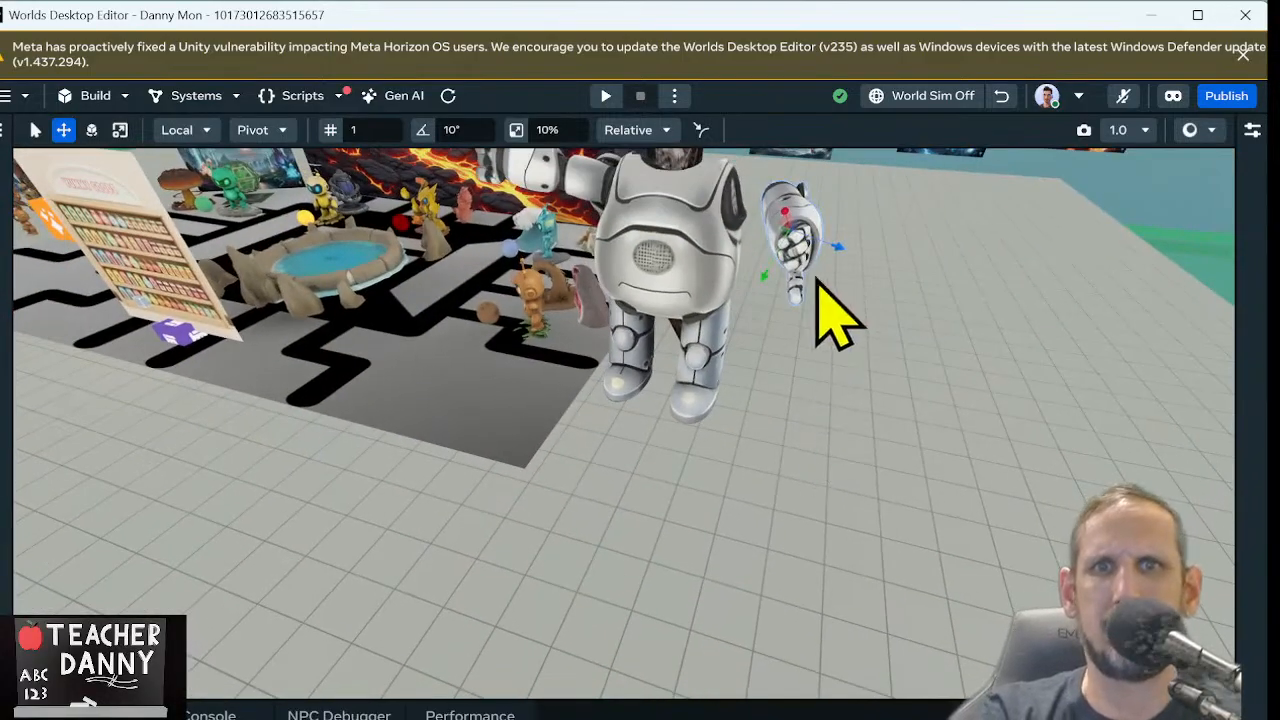
drag(830, 249, 781, 236)
key(f)
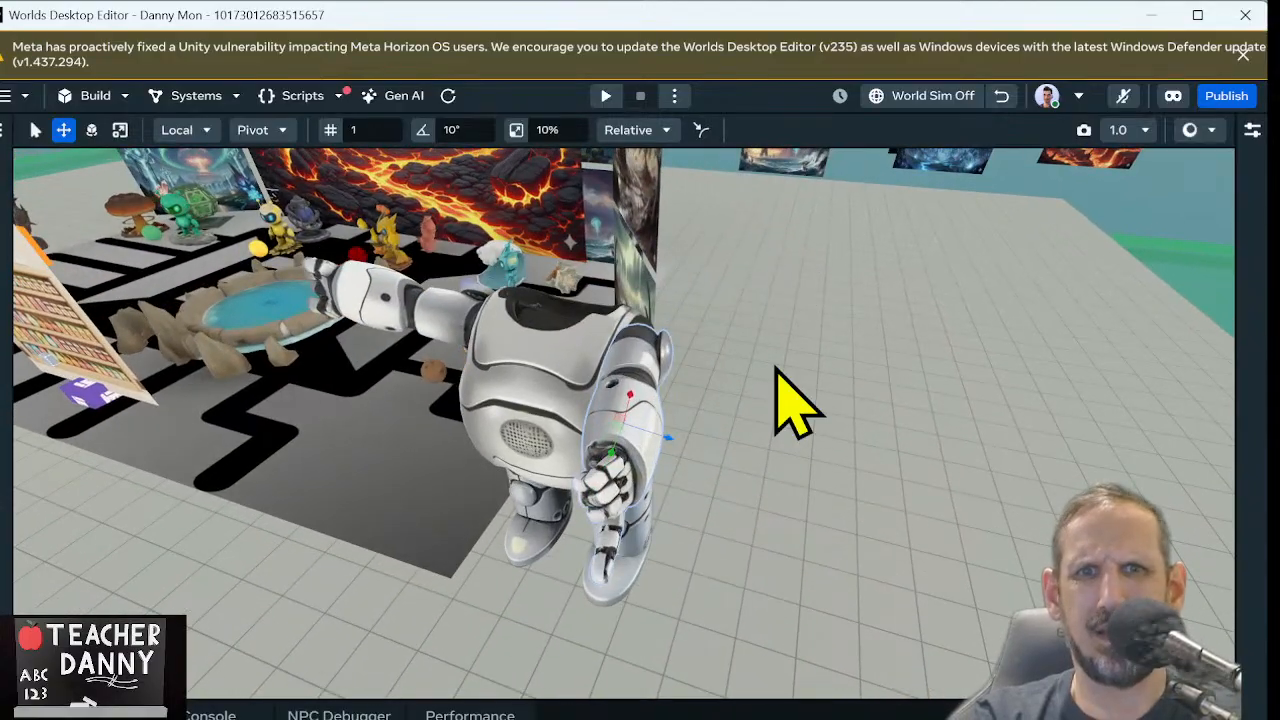
Slide the selected arm toward the torso and adjust its height so its ball joint sits at the shoulder socket
scroll(777, 369, up, 6)
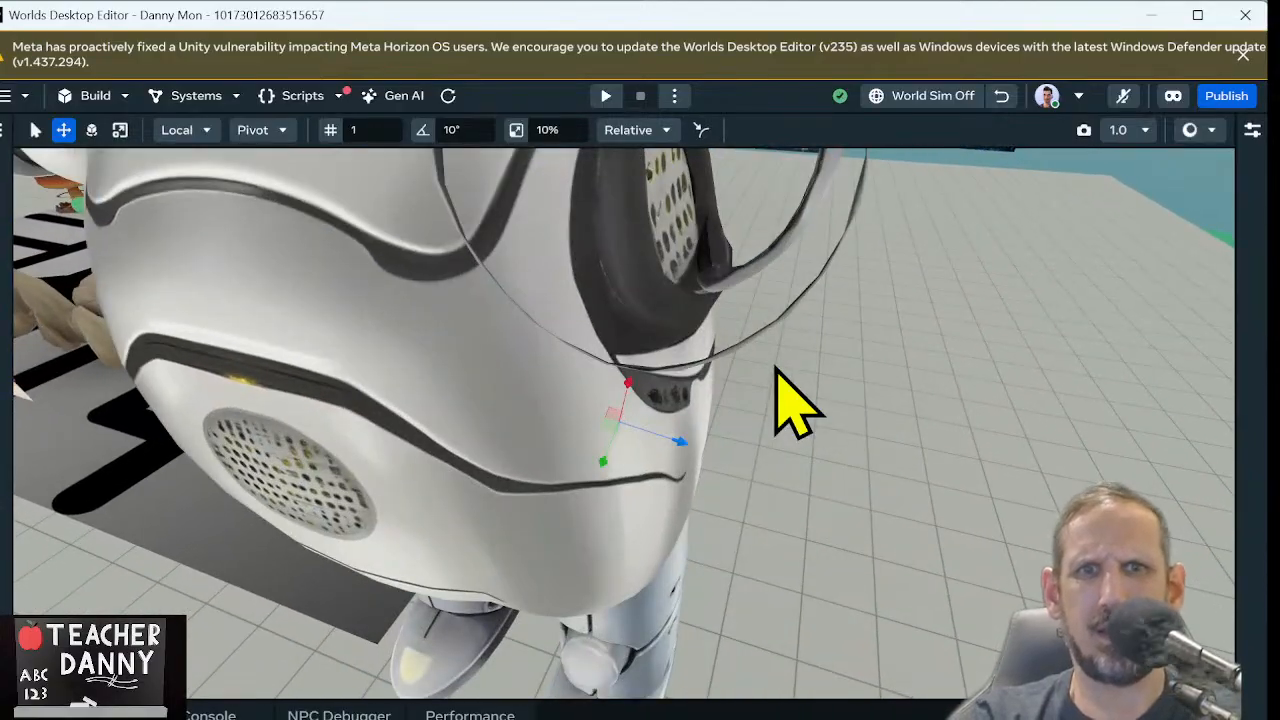
right_drag(777, 369, 525, 296)
key(d)
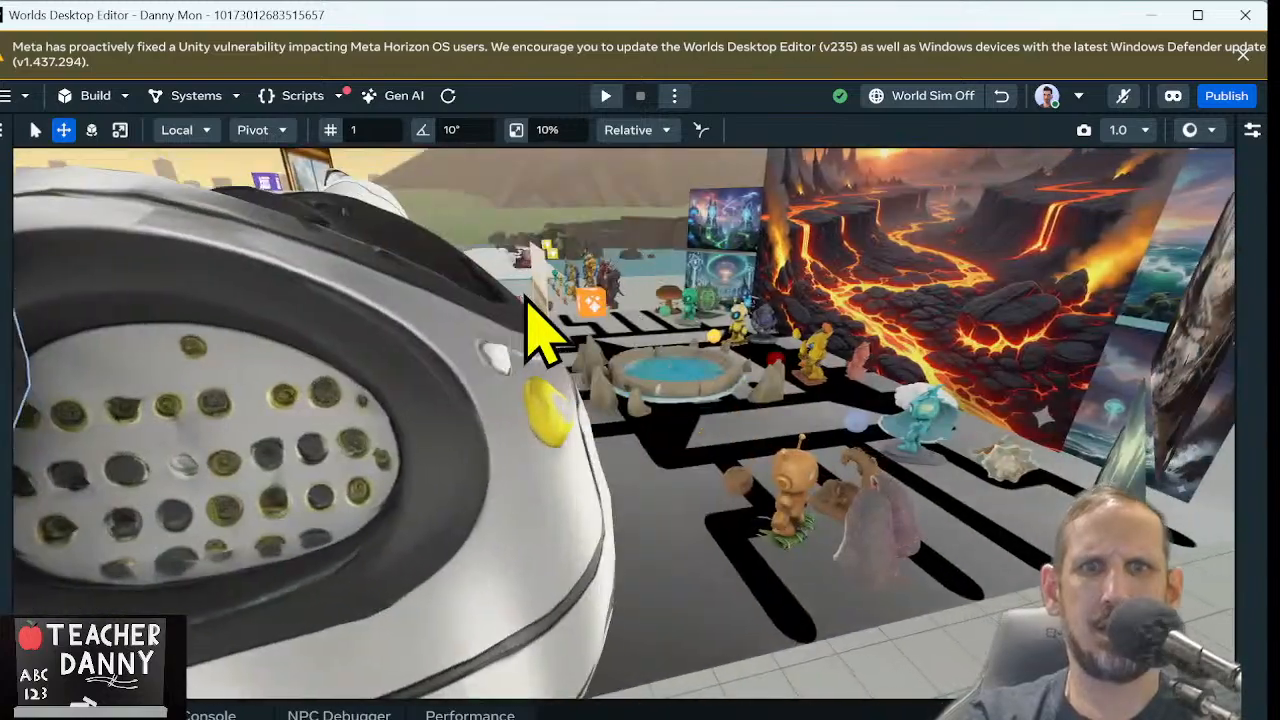
key(s)
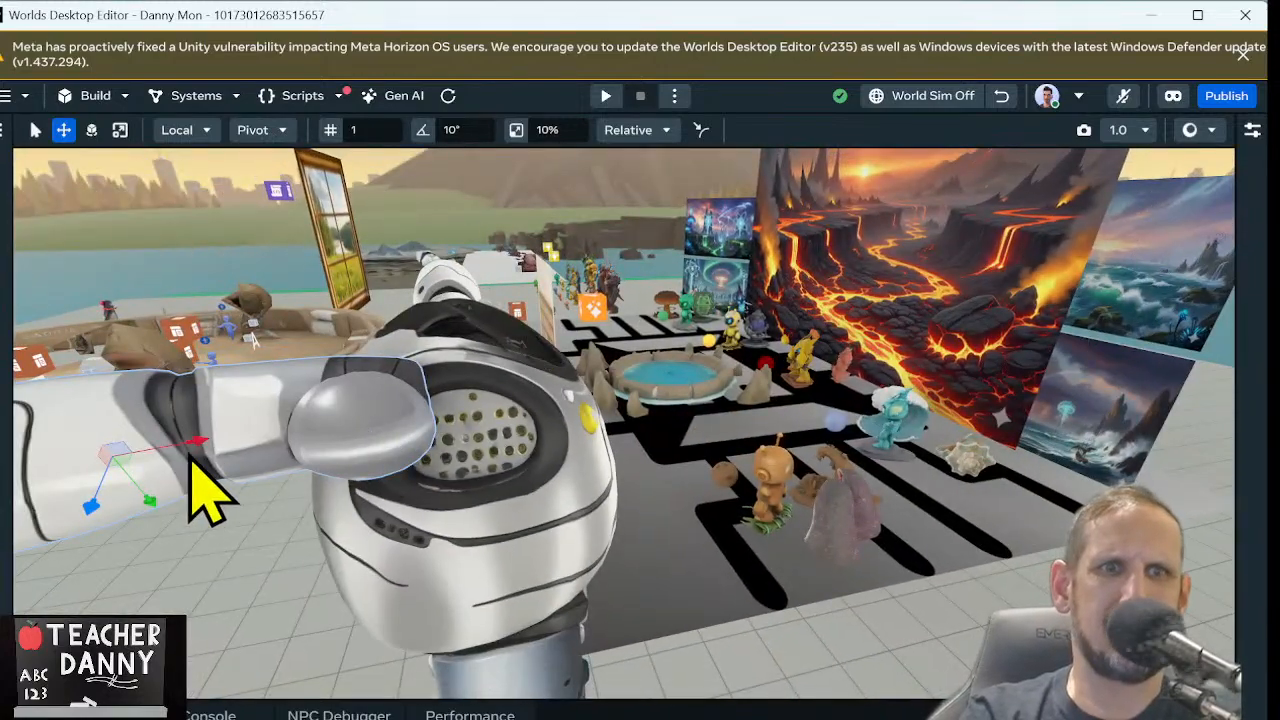
drag(192, 442, 314, 445)
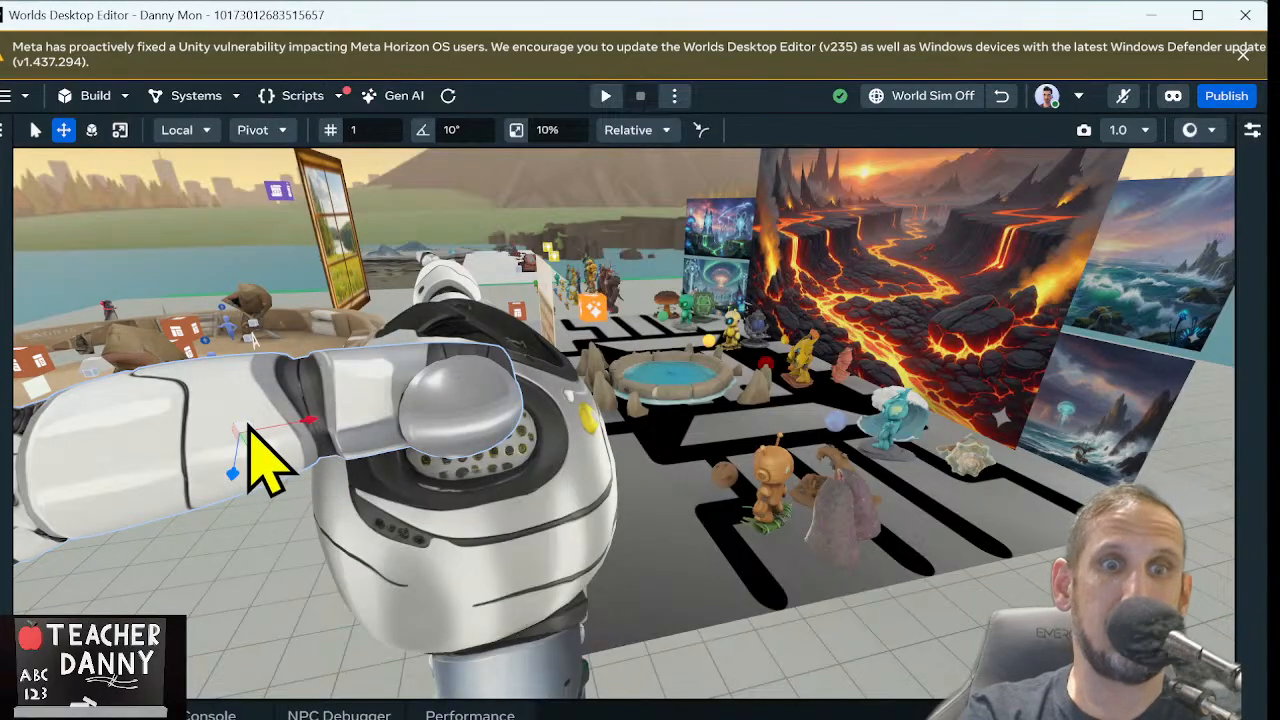
drag(250, 430, 297, 471)
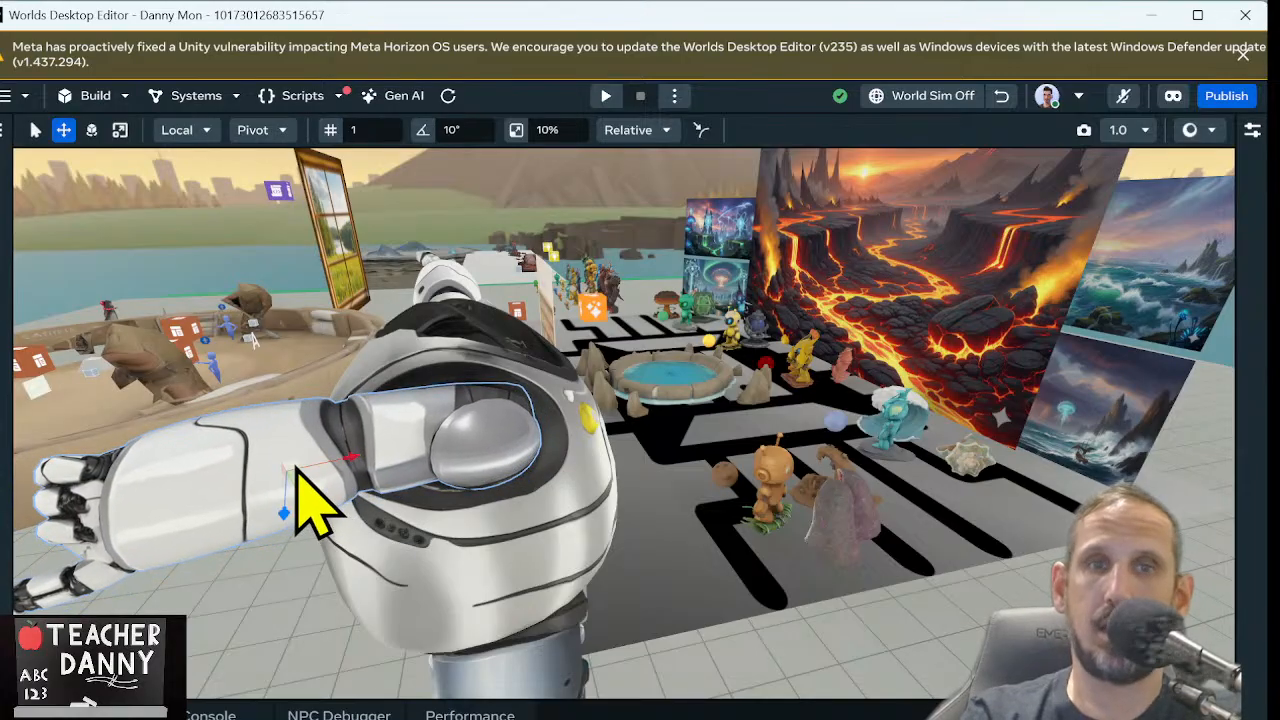
Shift the robot's selected arm slightly outward so it fits the shoulder like the opposite arm, then deselect it
key(d)
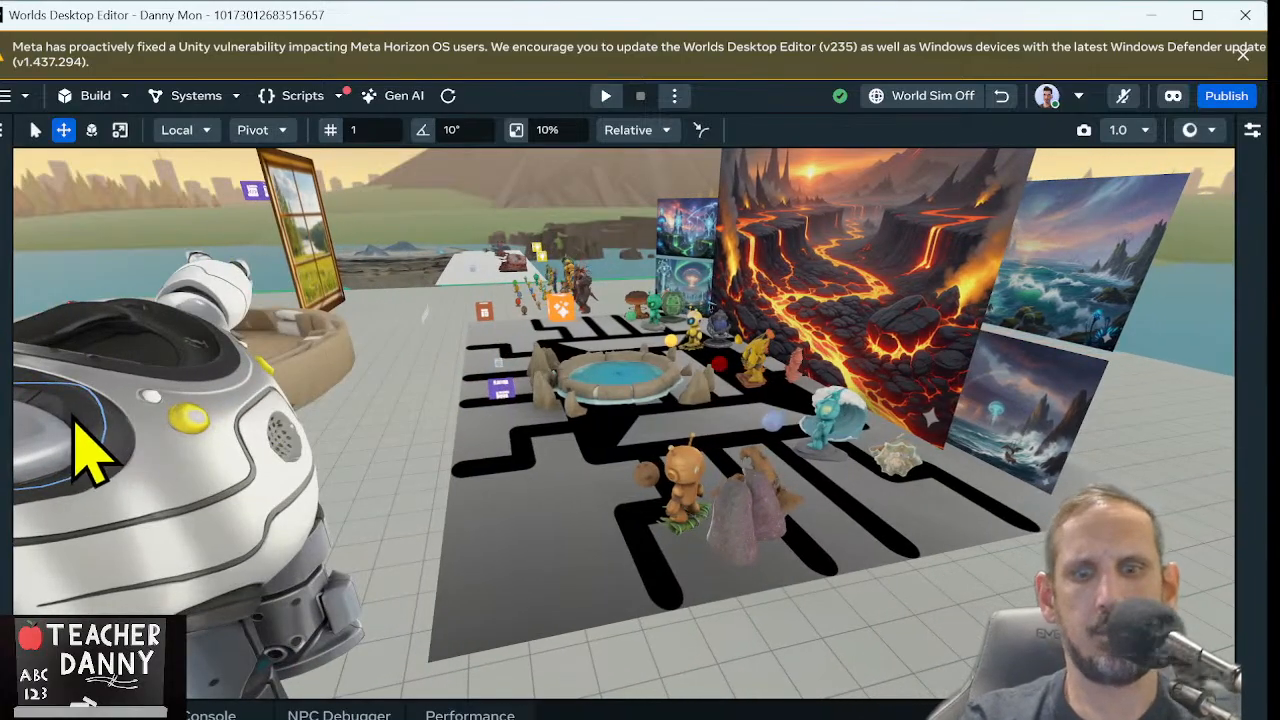
right_drag(77, 416, 10, 343)
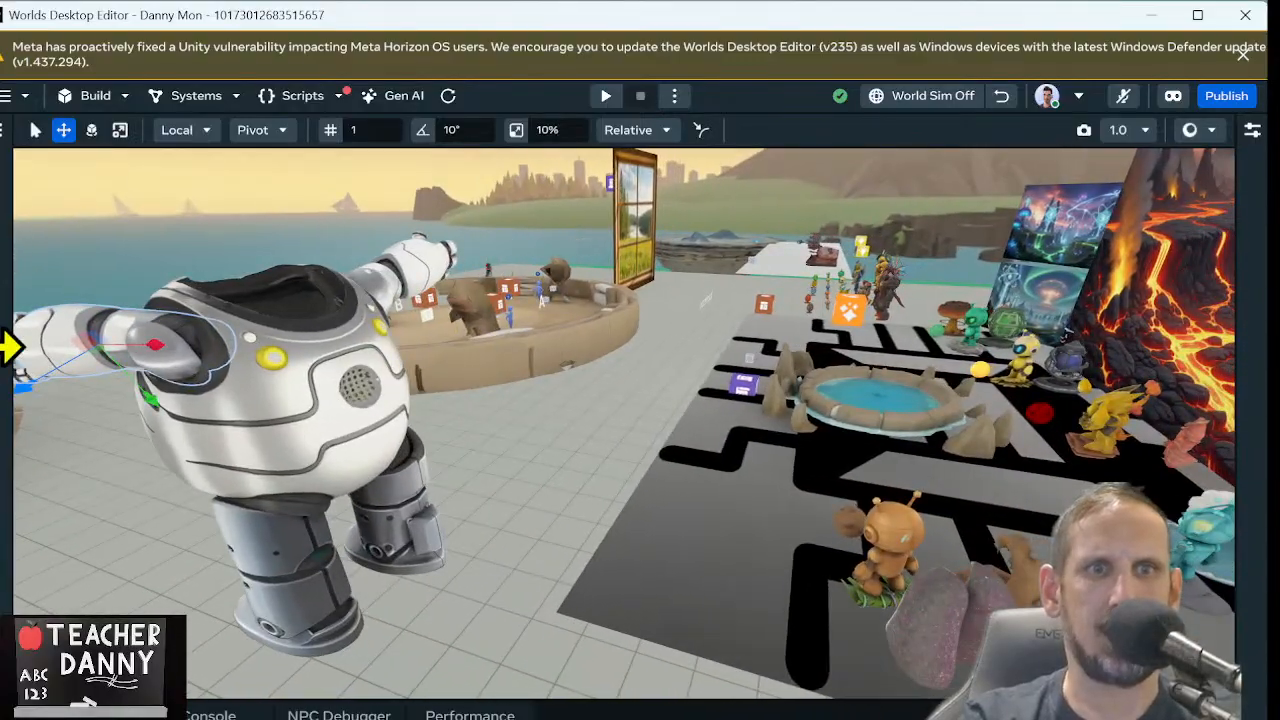
right_drag(323, 377, 118, 370)
key(d)
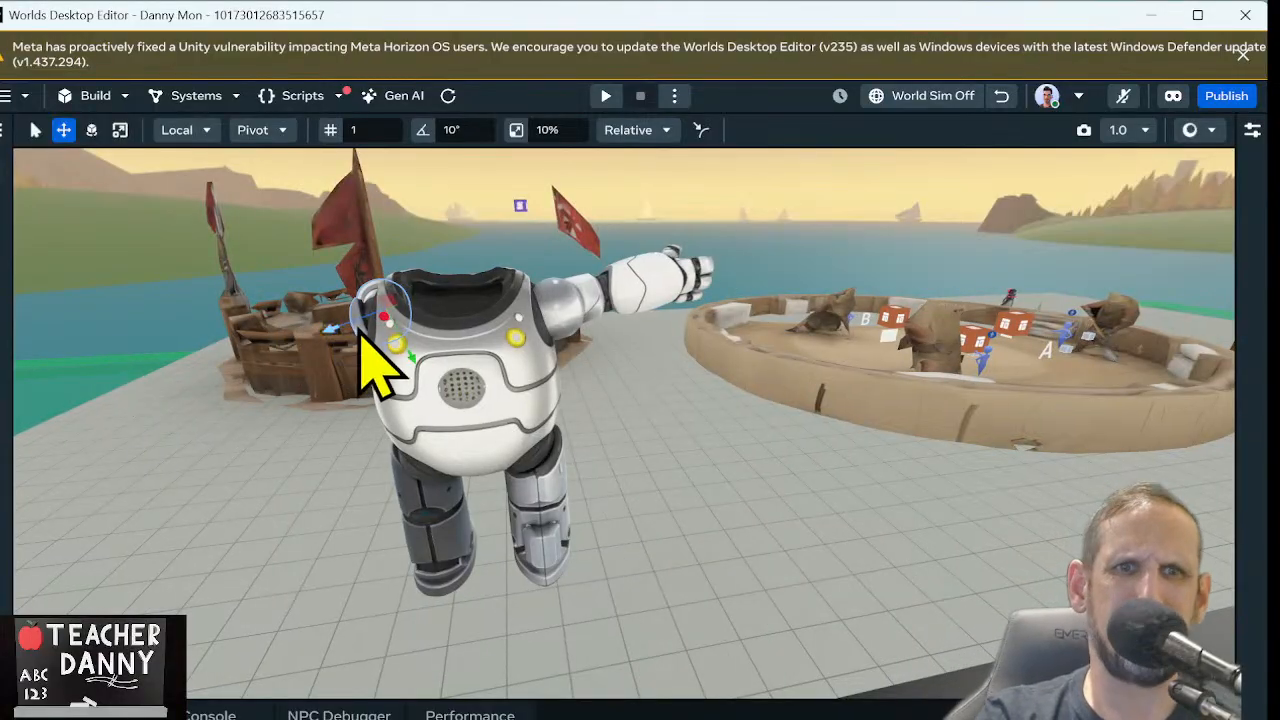
drag(350, 320, 344, 334)
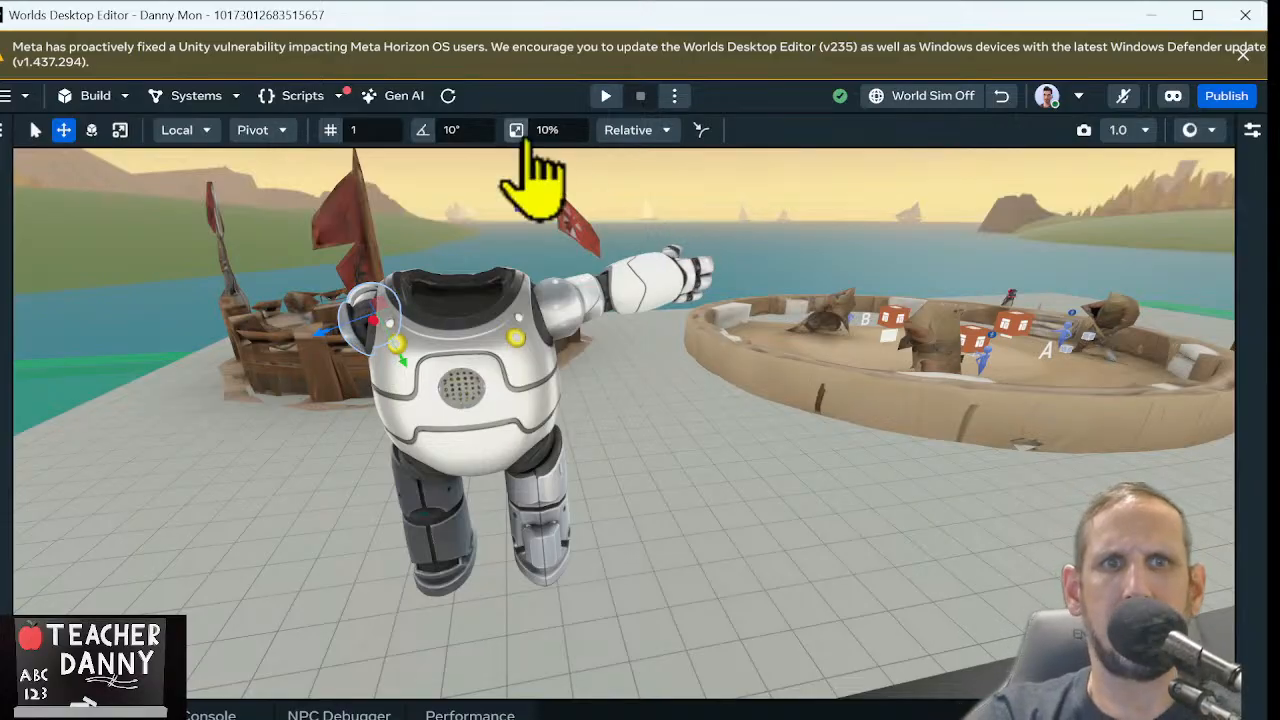
click(507, 255)
scroll(510, 288, up, 6)
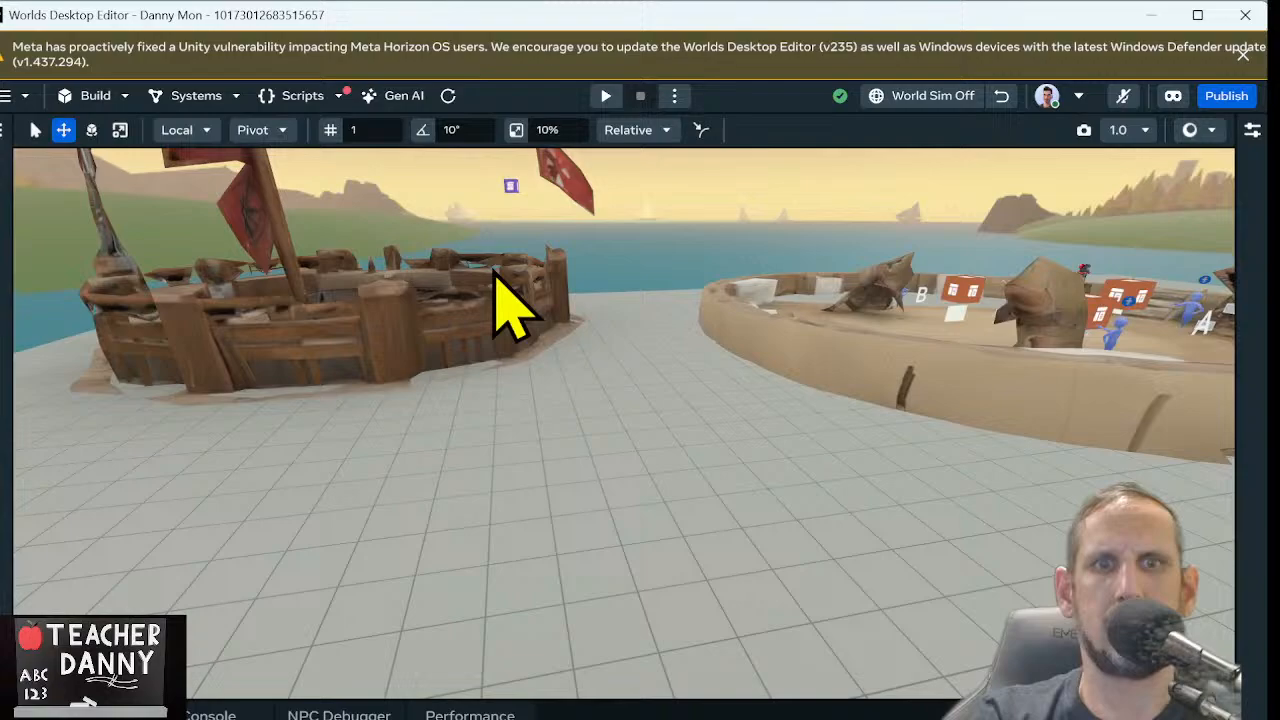
right_drag(494, 270, 486, 183)
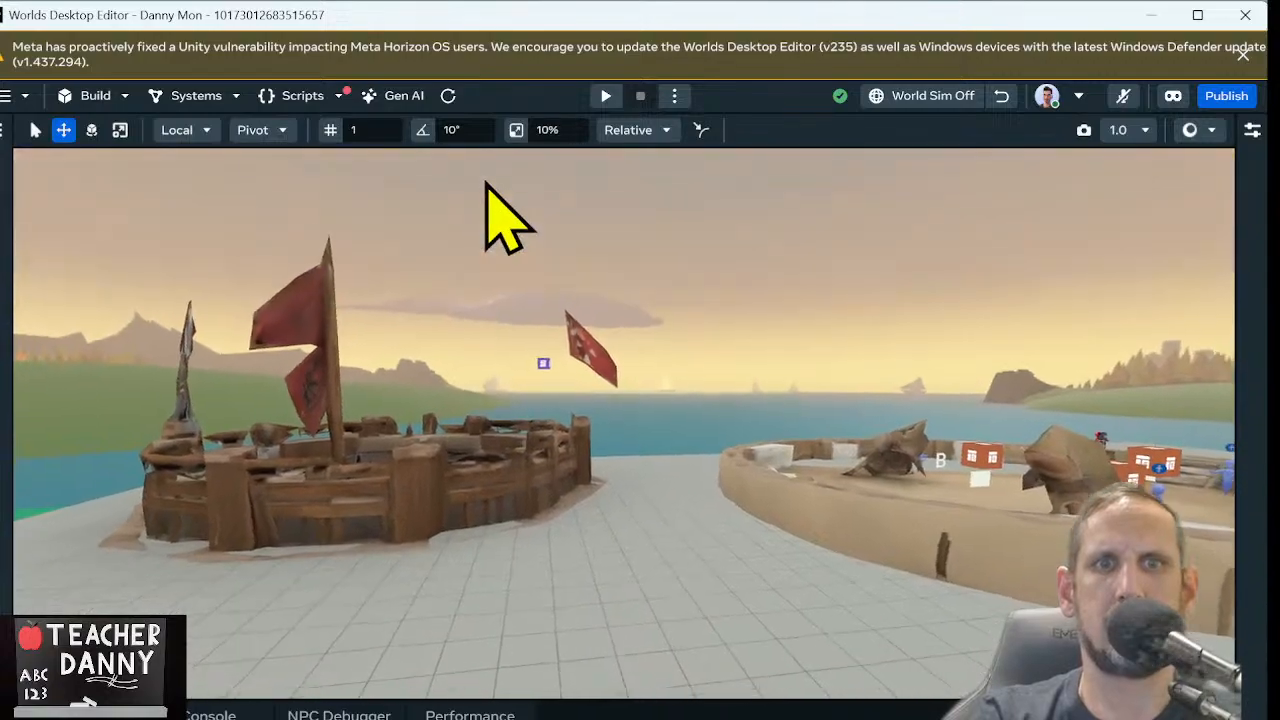
key(w)
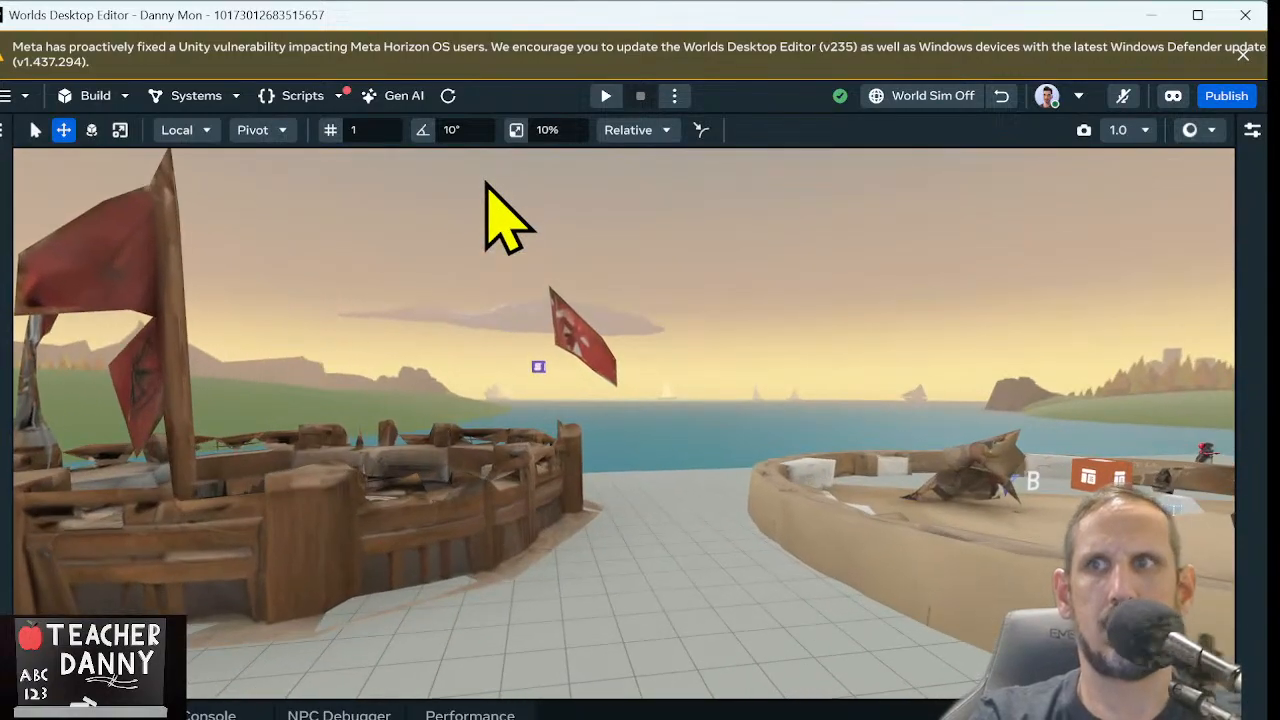
right_drag(514, 280, 5, 262)
right_drag(449, 443, 534, 86)
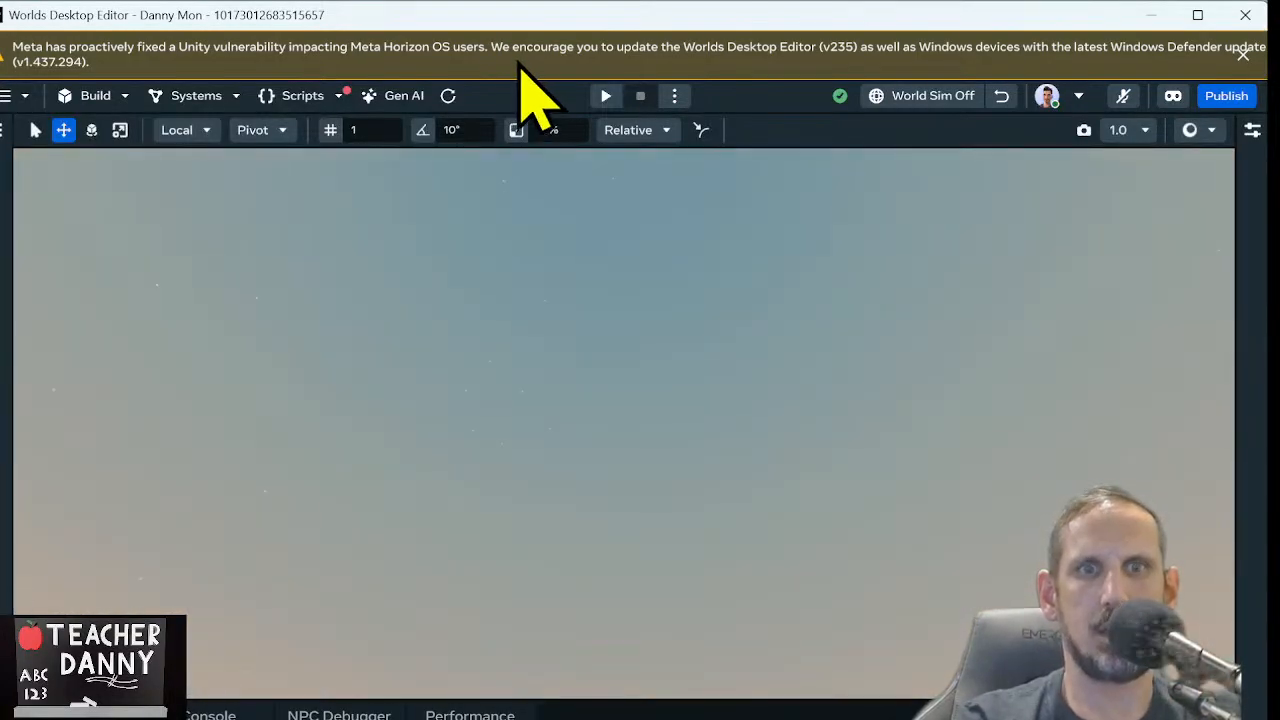
right_drag(543, 343, 381, 714)
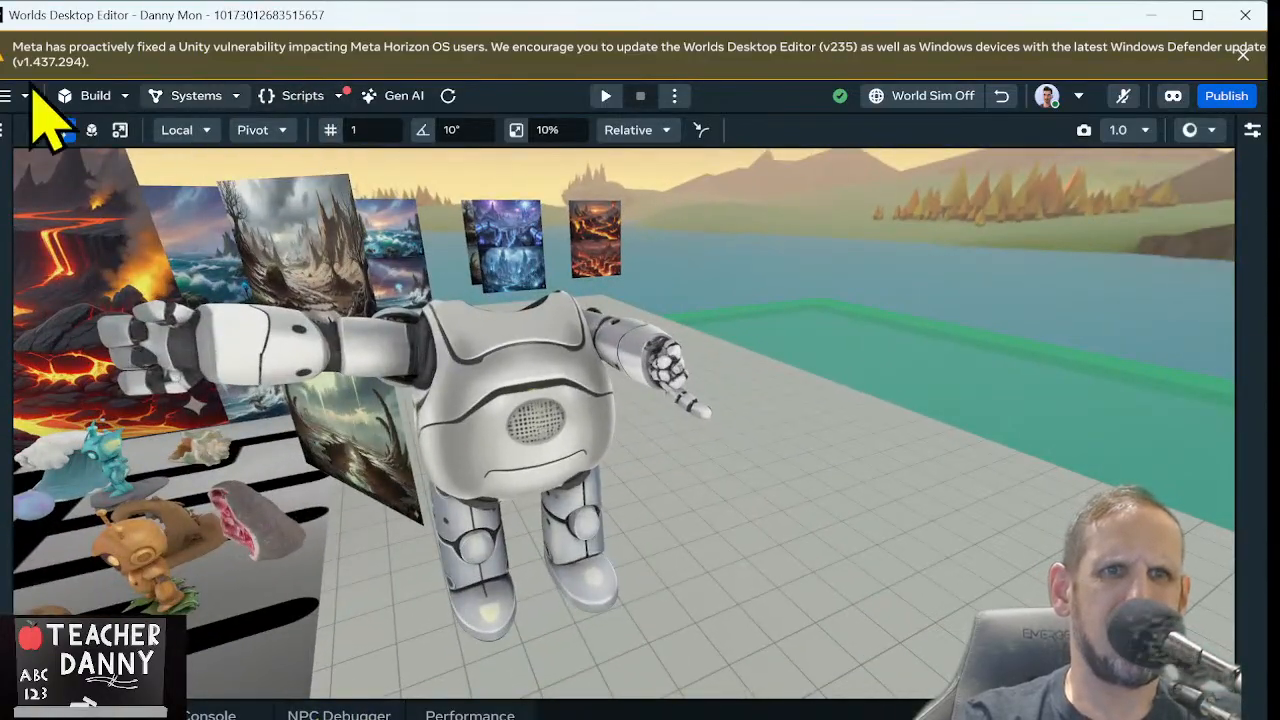
click(95, 104)
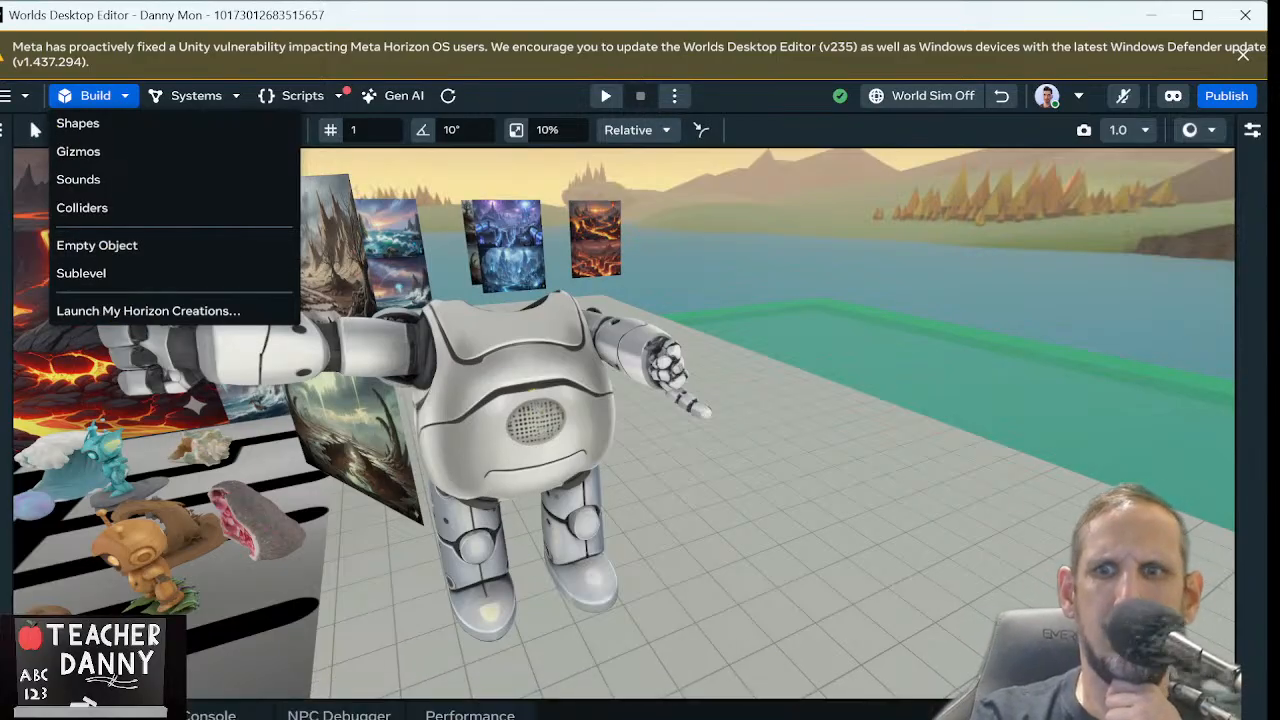
key(Escape)
Open the robots folder under My Assets in the Asset Library
click(1214, 715)
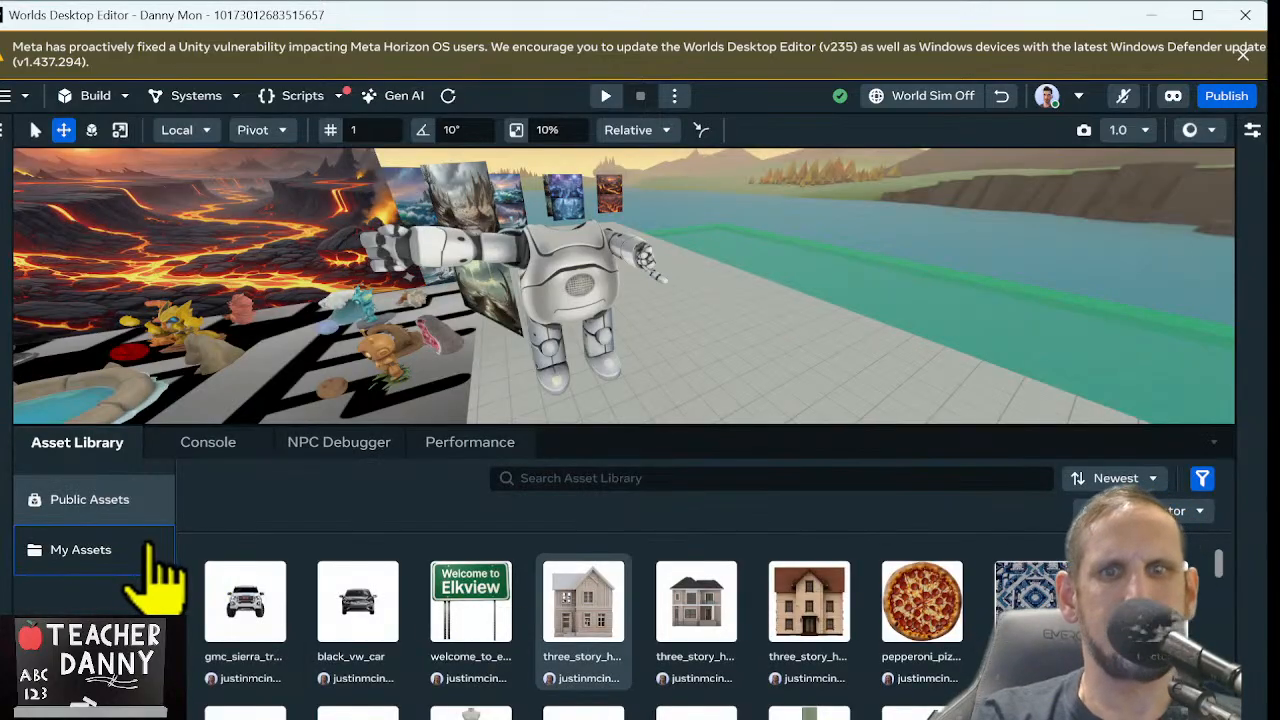
click(160, 577)
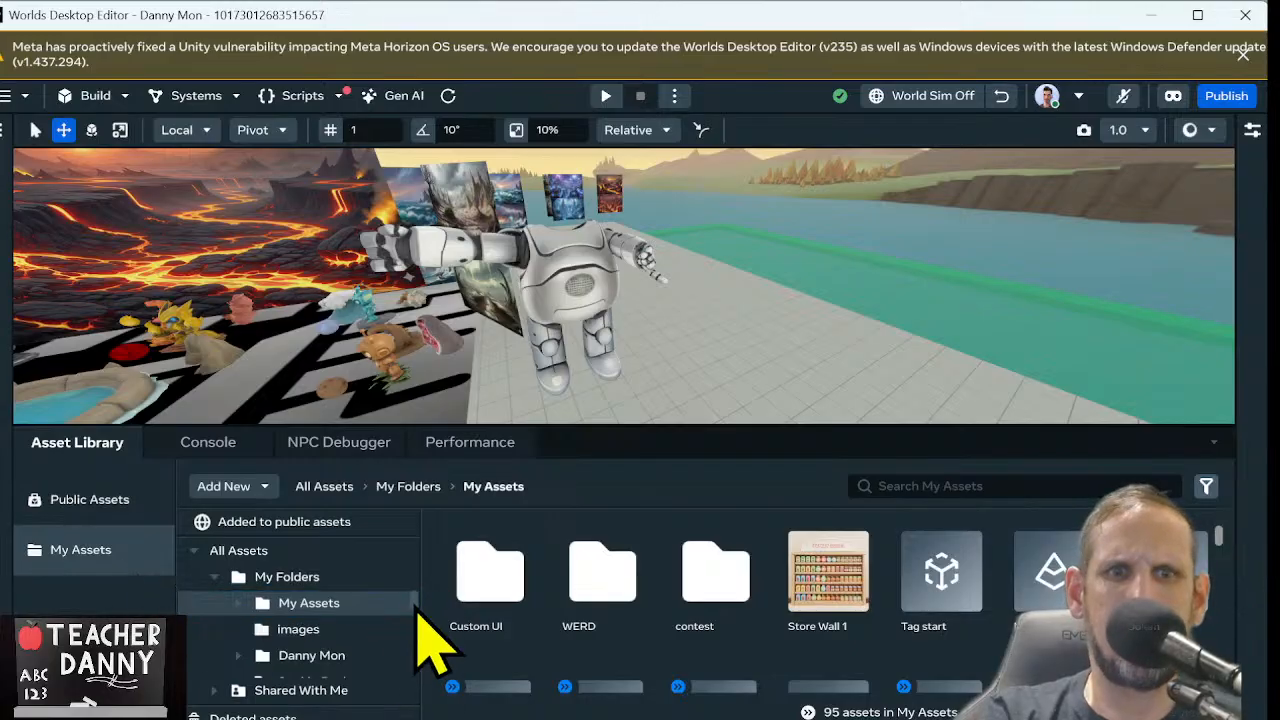
drag(418, 612, 420, 666)
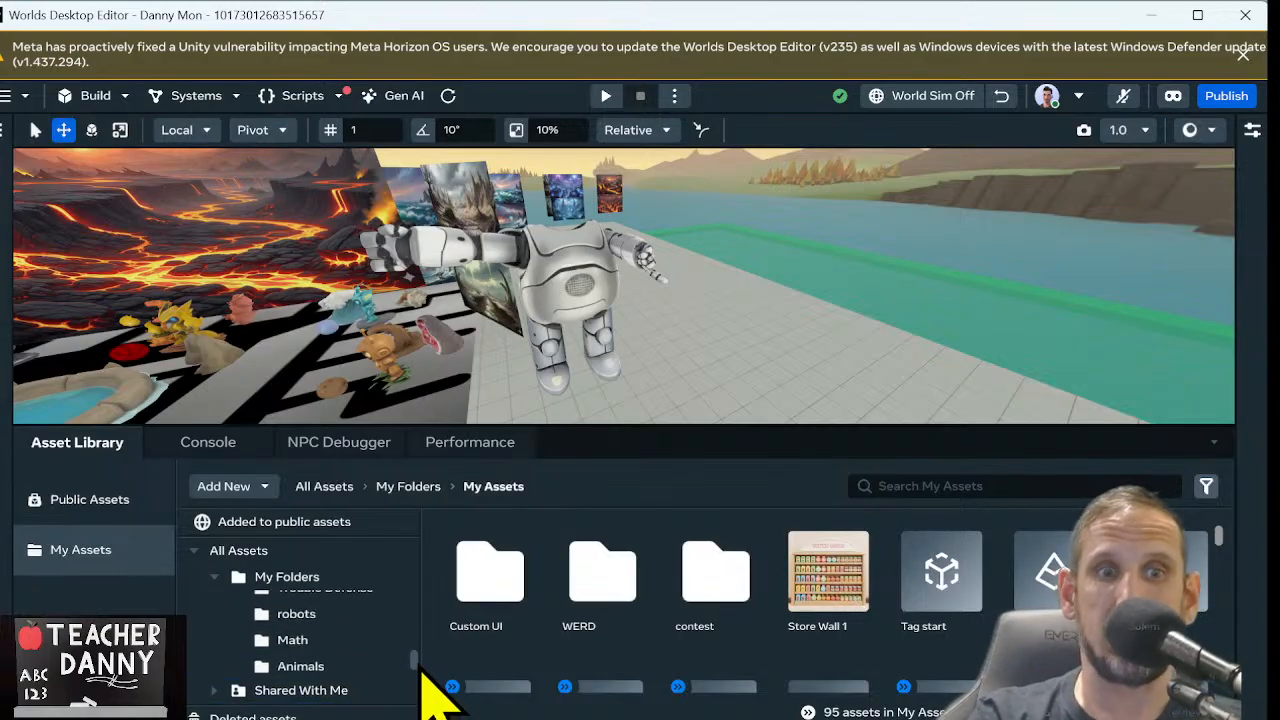
mouse_move(340, 614)
mouse_down()
mouse_move(337, 640)
mouse_move(343, 625)
mouse_up()
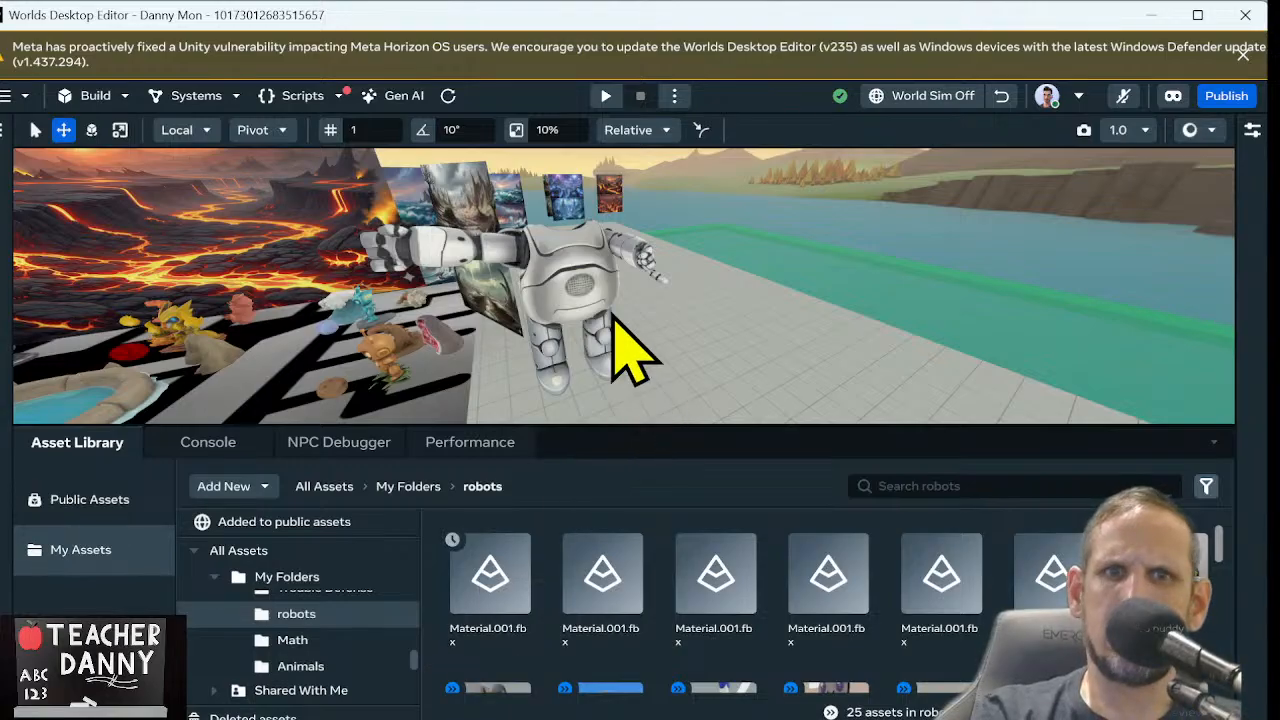
right_click(496, 588)
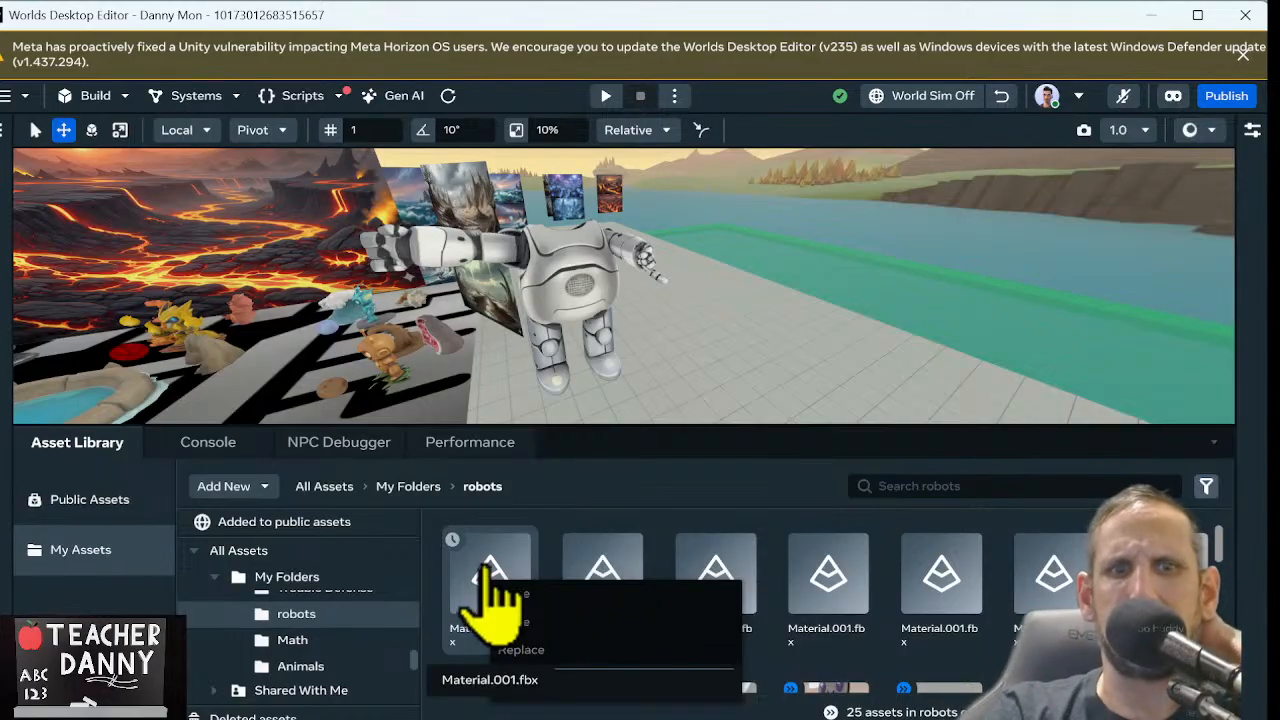
click(596, 488)
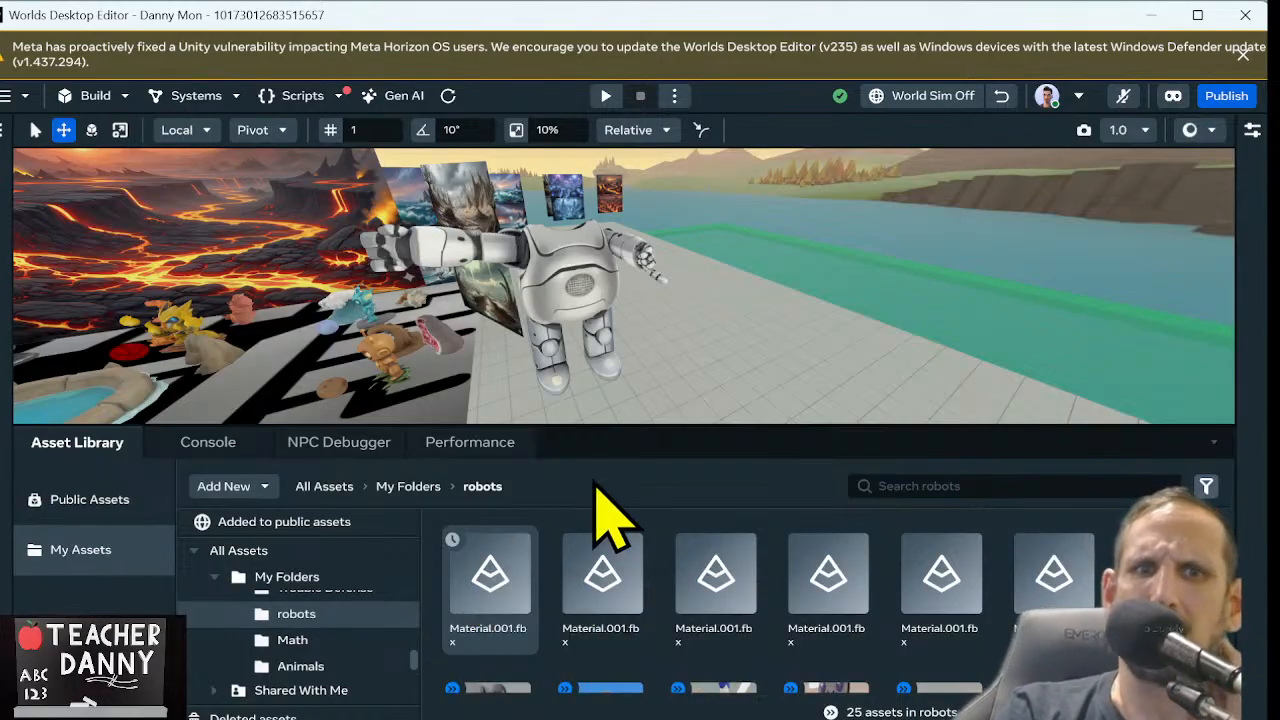
Select the robot's torso and generate a Gen AI texture for it with the prompt "Purple robot torso"
right_drag(791, 333, 722, 316)
key(d)
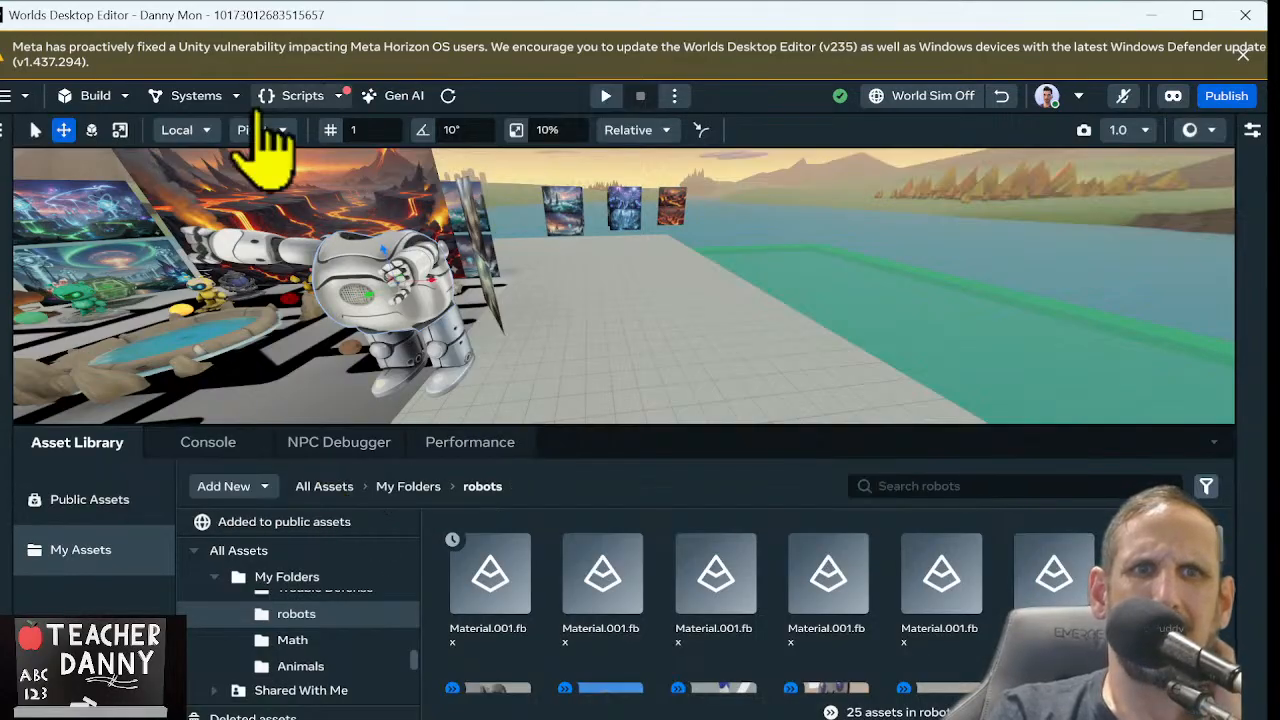
key(a)
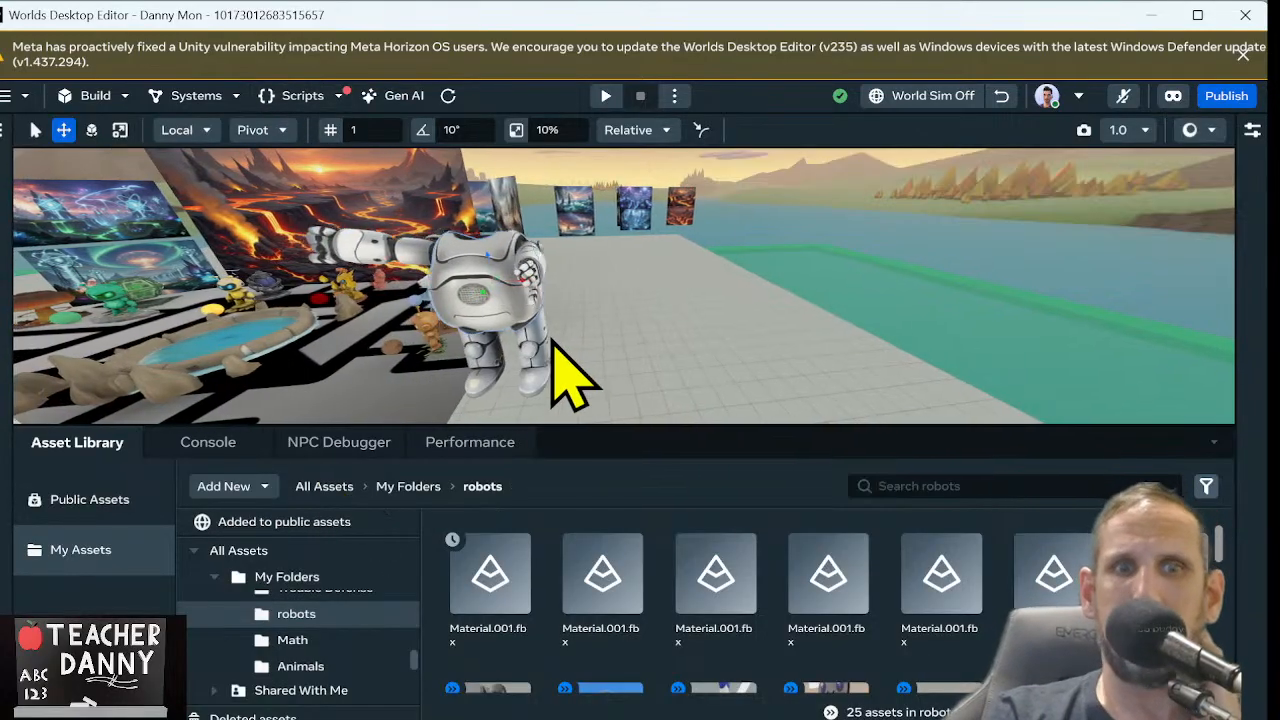
key(a)
key(w)
right_drag(553, 342, 640, 311)
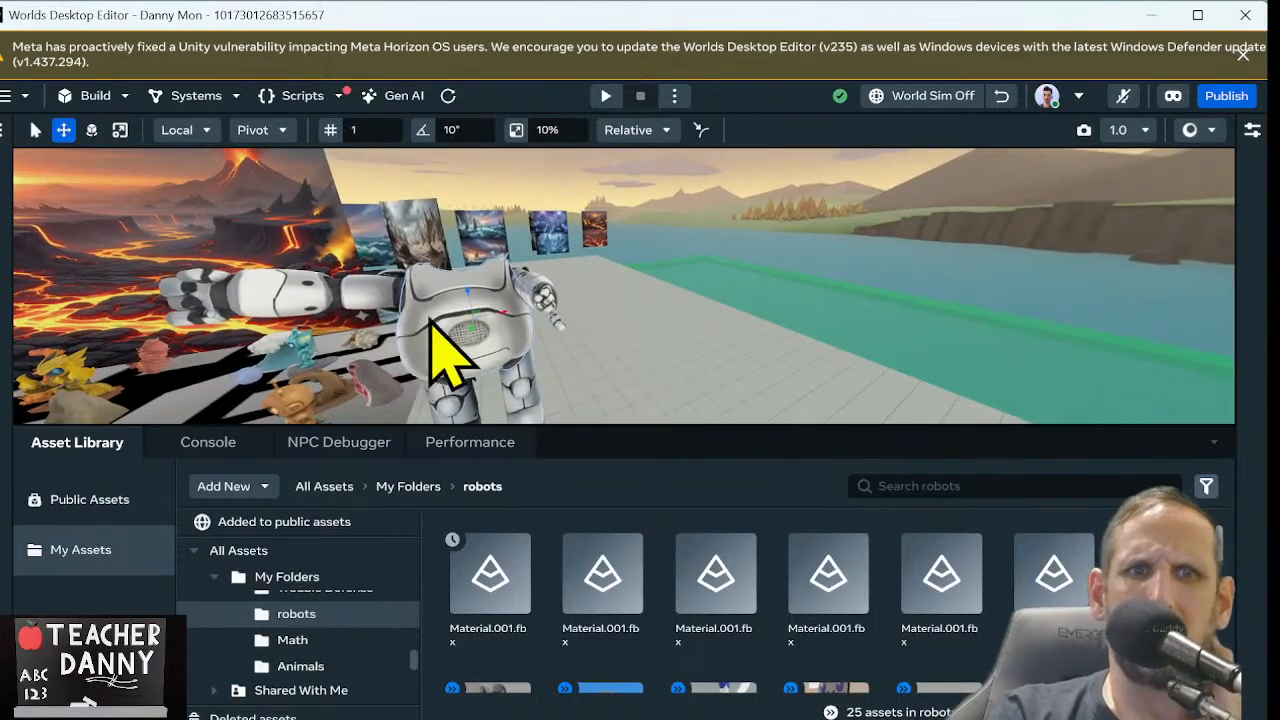
key(w)
right_drag(429, 318, 483, 310)
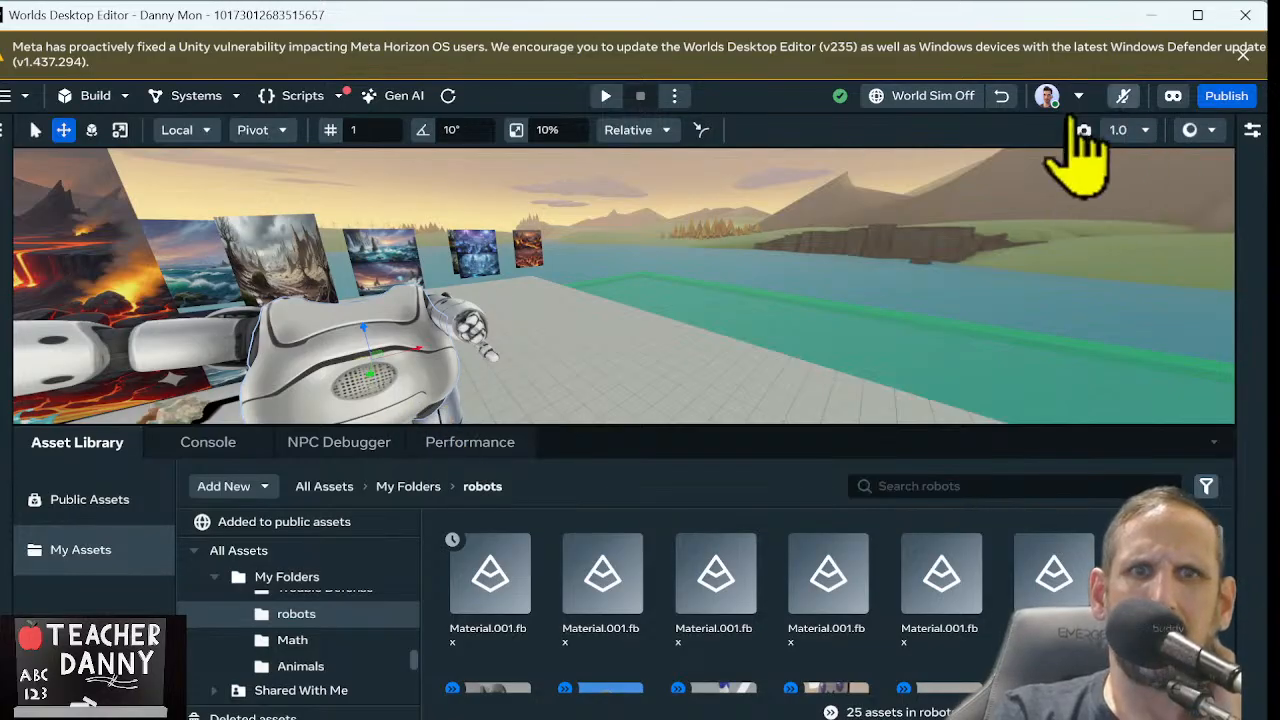
click(404, 96)
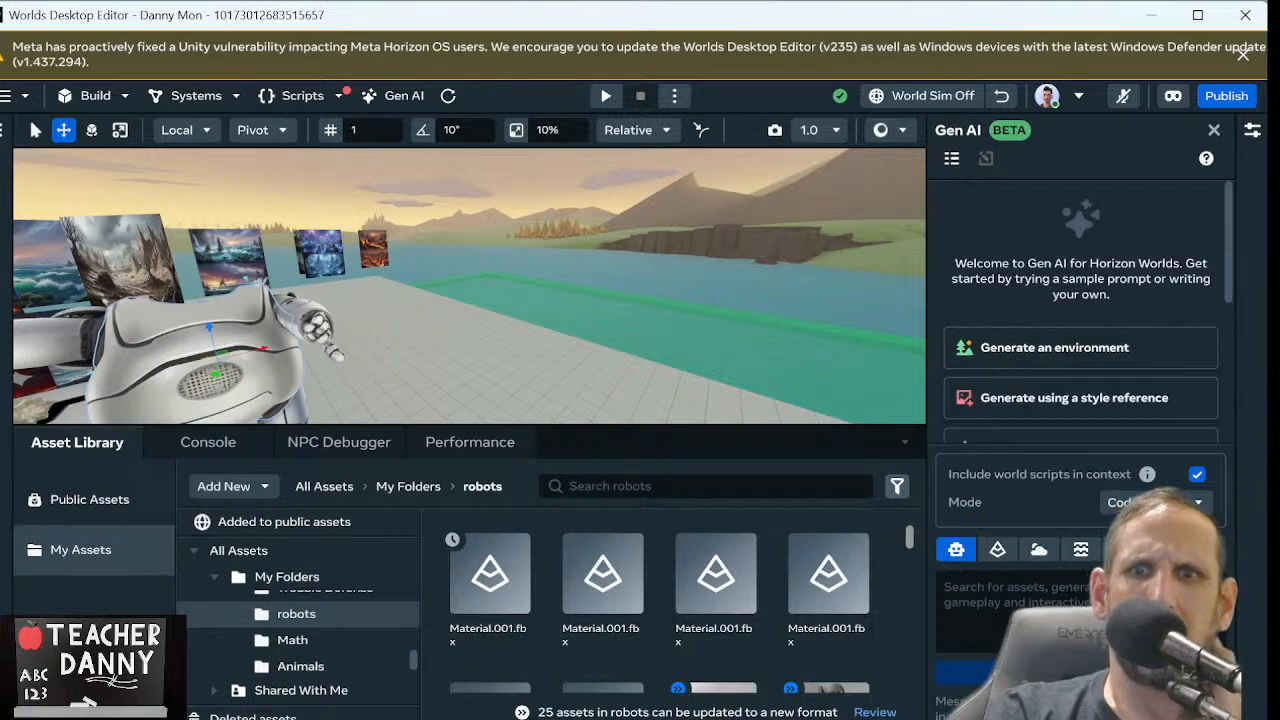
click(1080, 549)
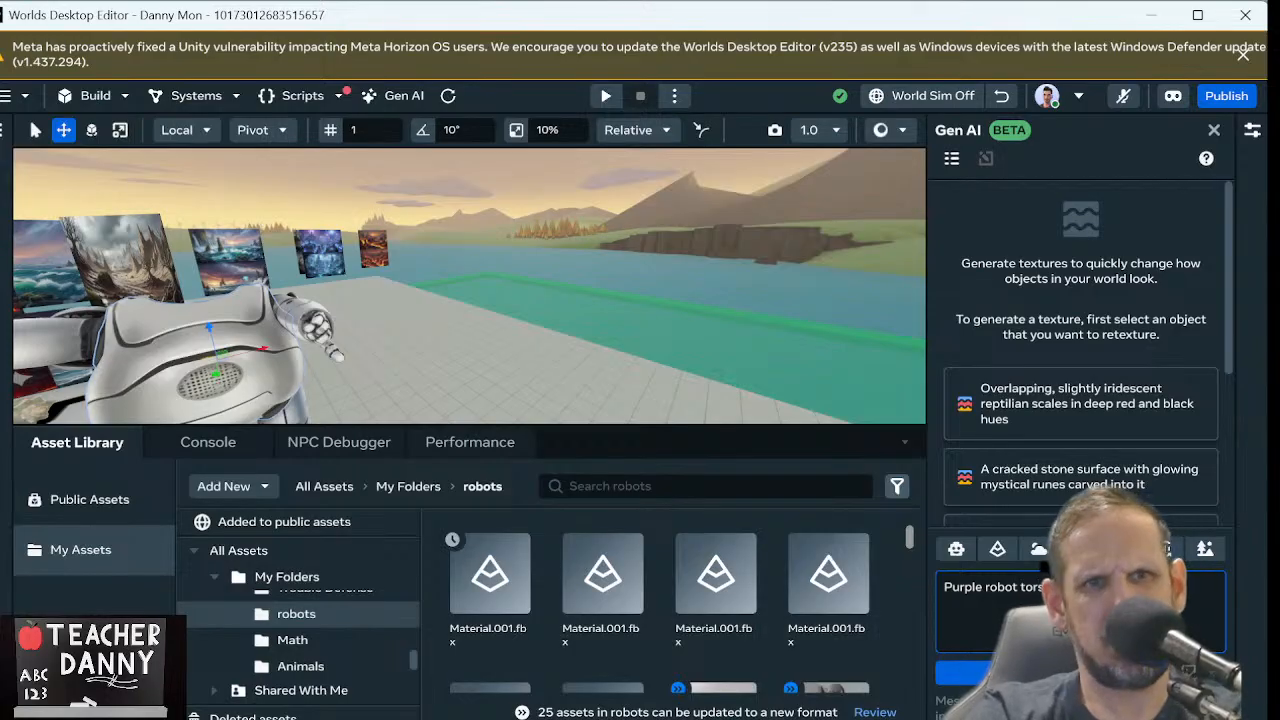
key(Return)
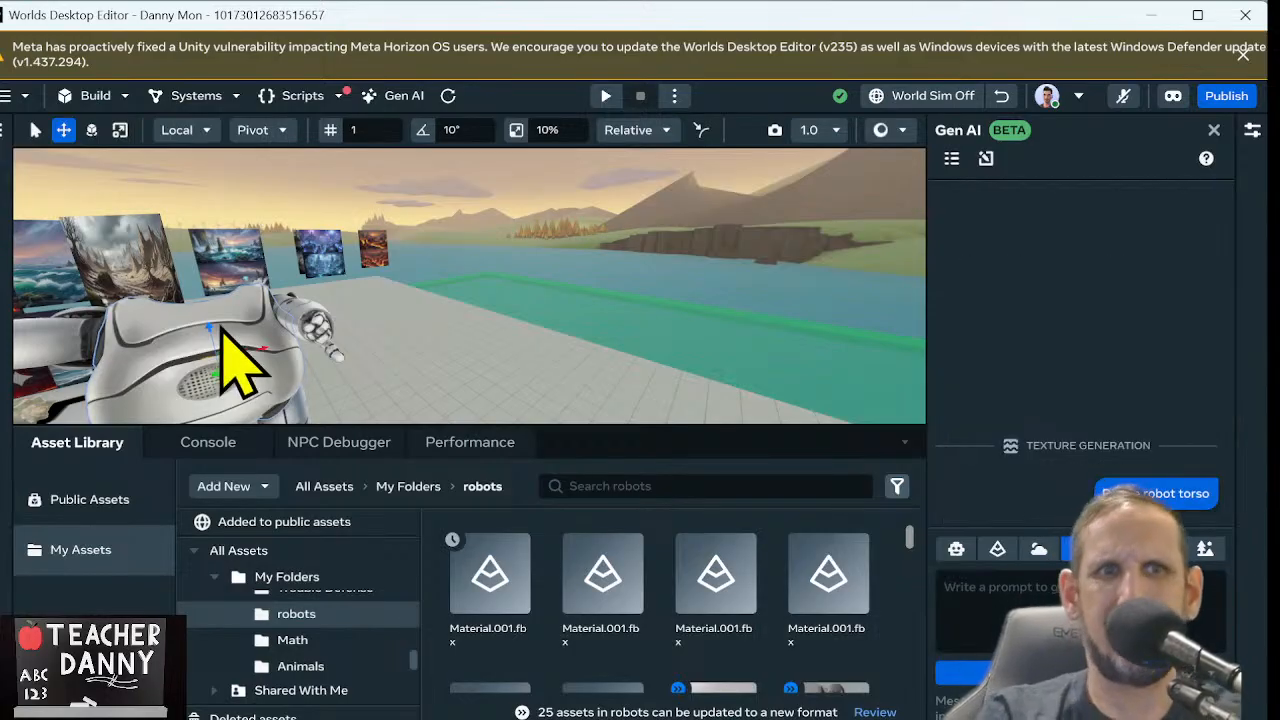
Look over the assembled robot, and examine the small orange robot character among the character models across the world
right_drag(451, 257, 380, 307)
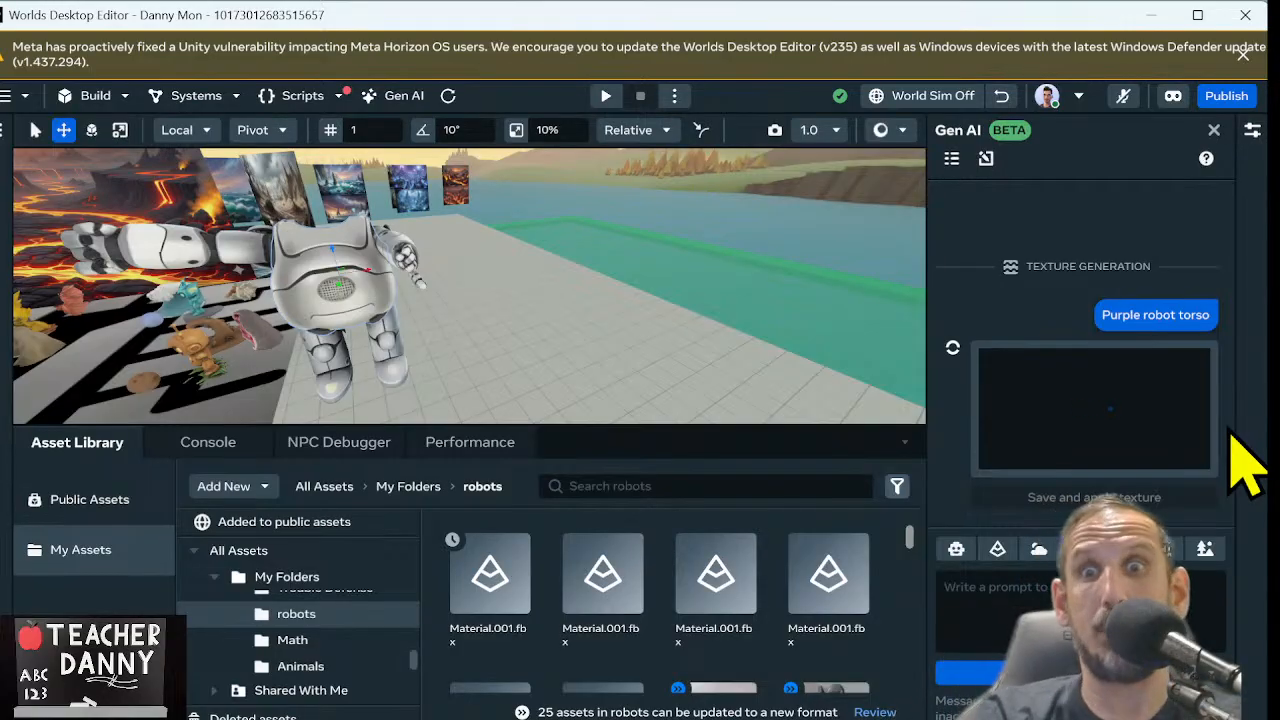
key(Left)
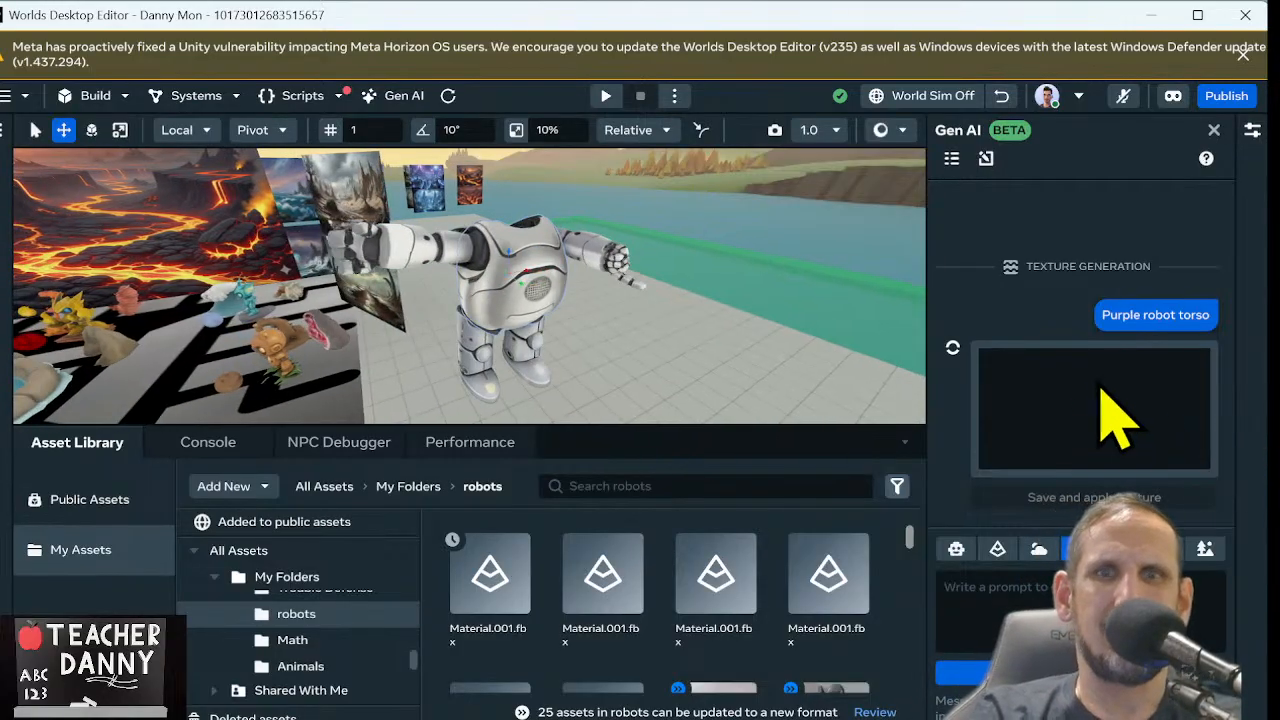
right_drag(686, 206, 428, 211)
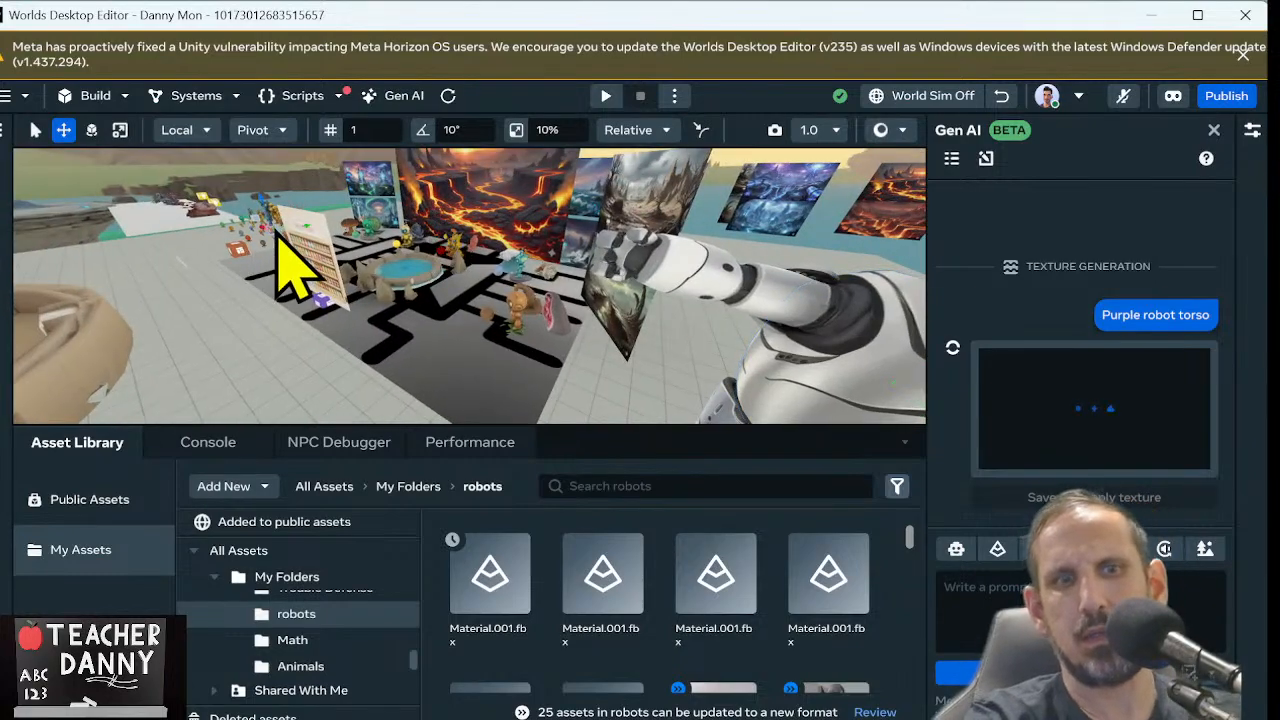
scroll(278, 235, up, 5)
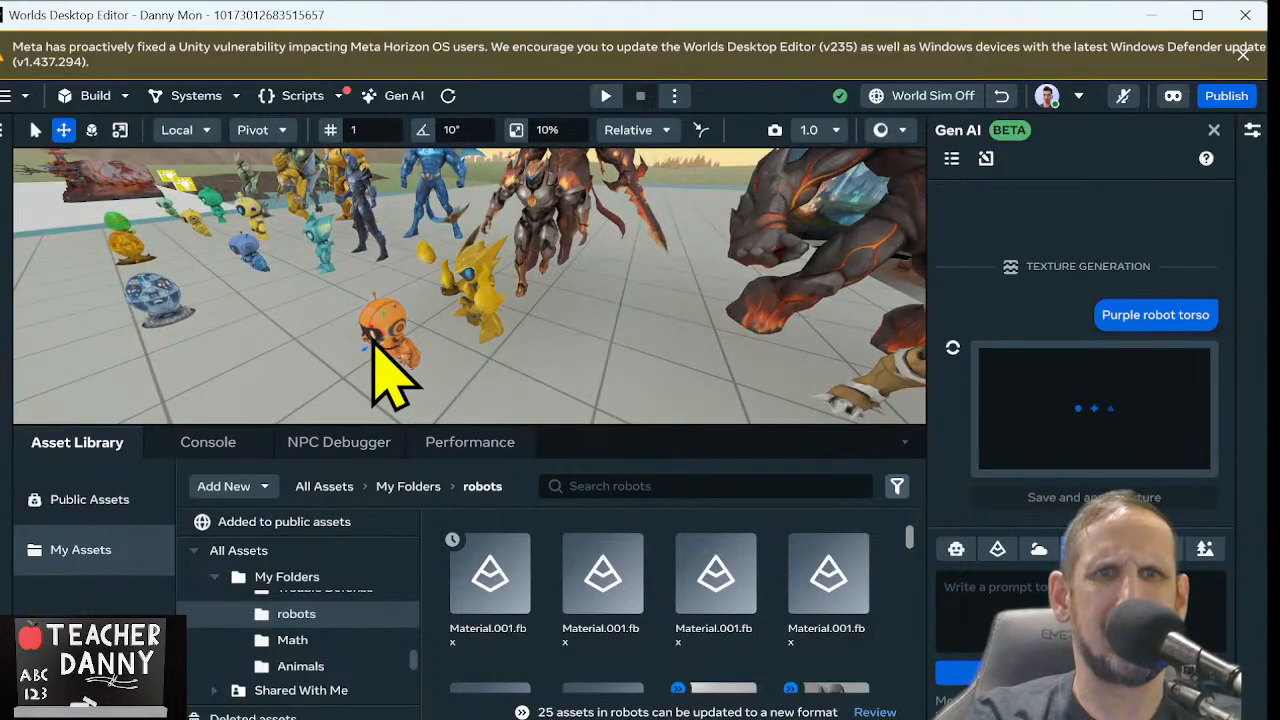
right_drag(372, 338, 580, 328)
key(s)
key(w)
key(s)
key(w)
key(s)
key(d)
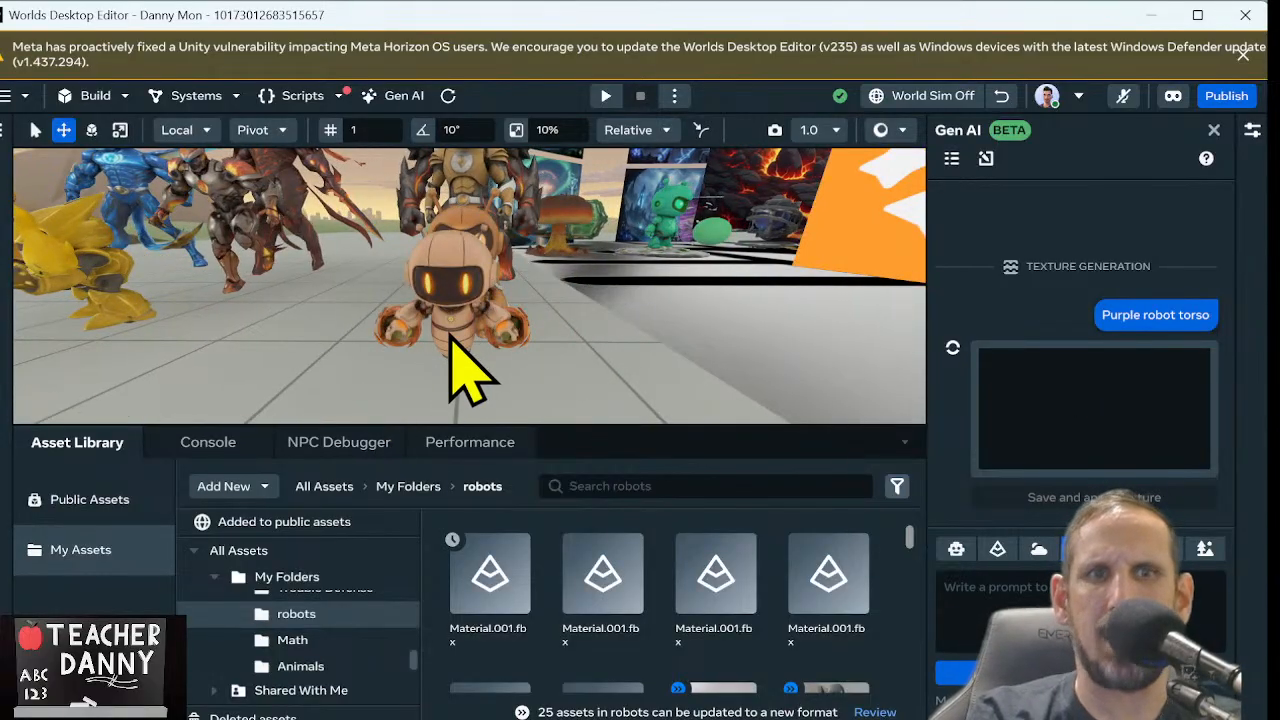
Examine the small green and yellow robot characters and the larger figures standing behind each of them
key(a)
right_drag(450, 338, 450, 338)
key(a)
key(a)
key(a)
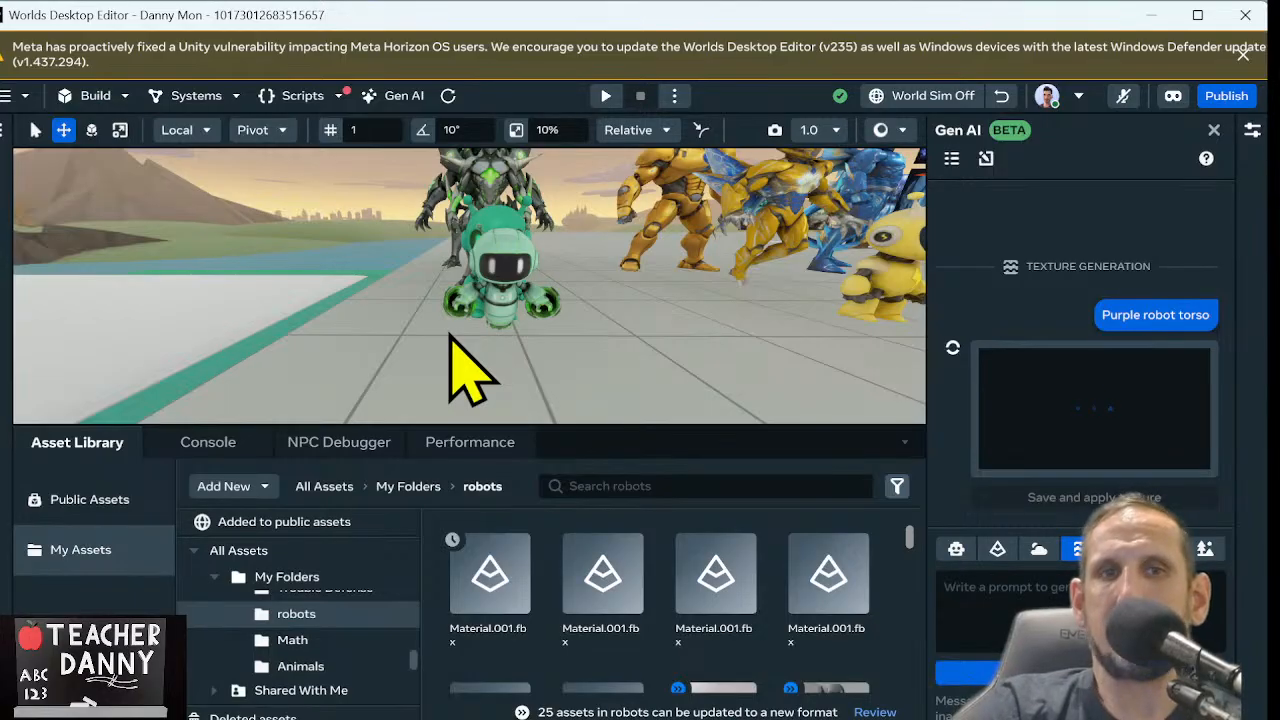
key(w)
right_drag(497, 292, 476, 436)
key(s)
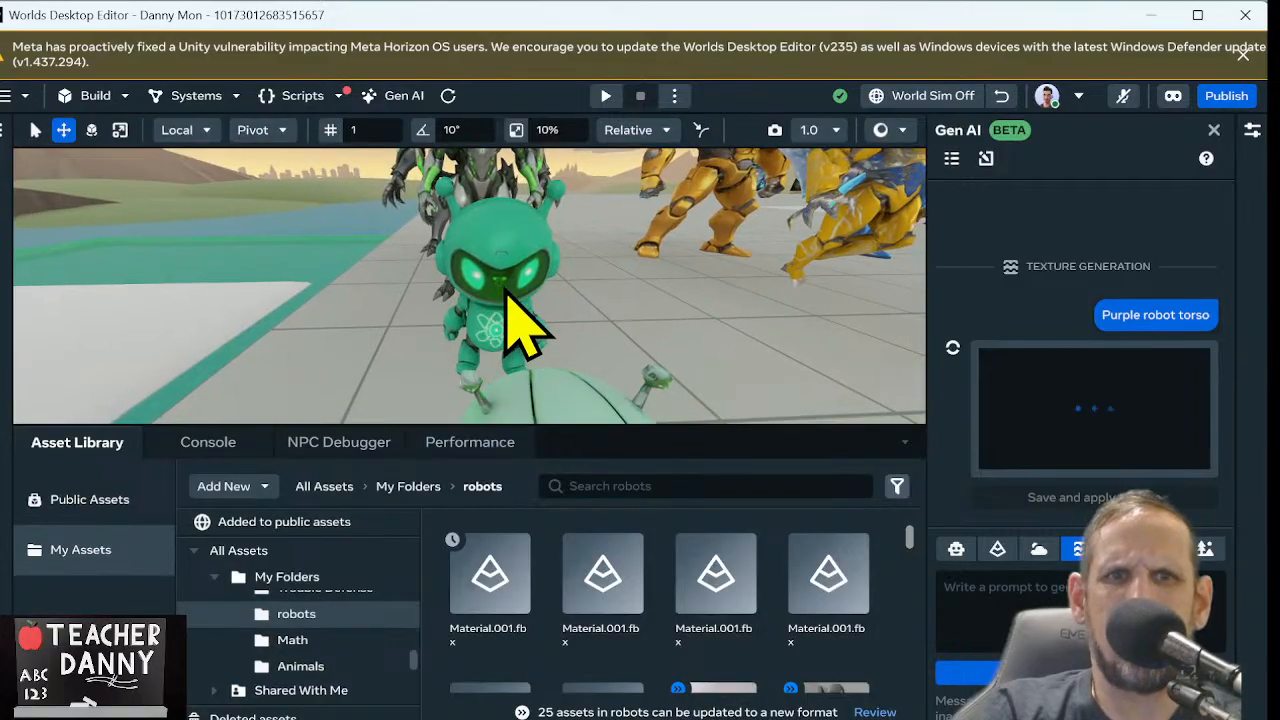
right_drag(505, 290, 498, 281)
click(408, 265)
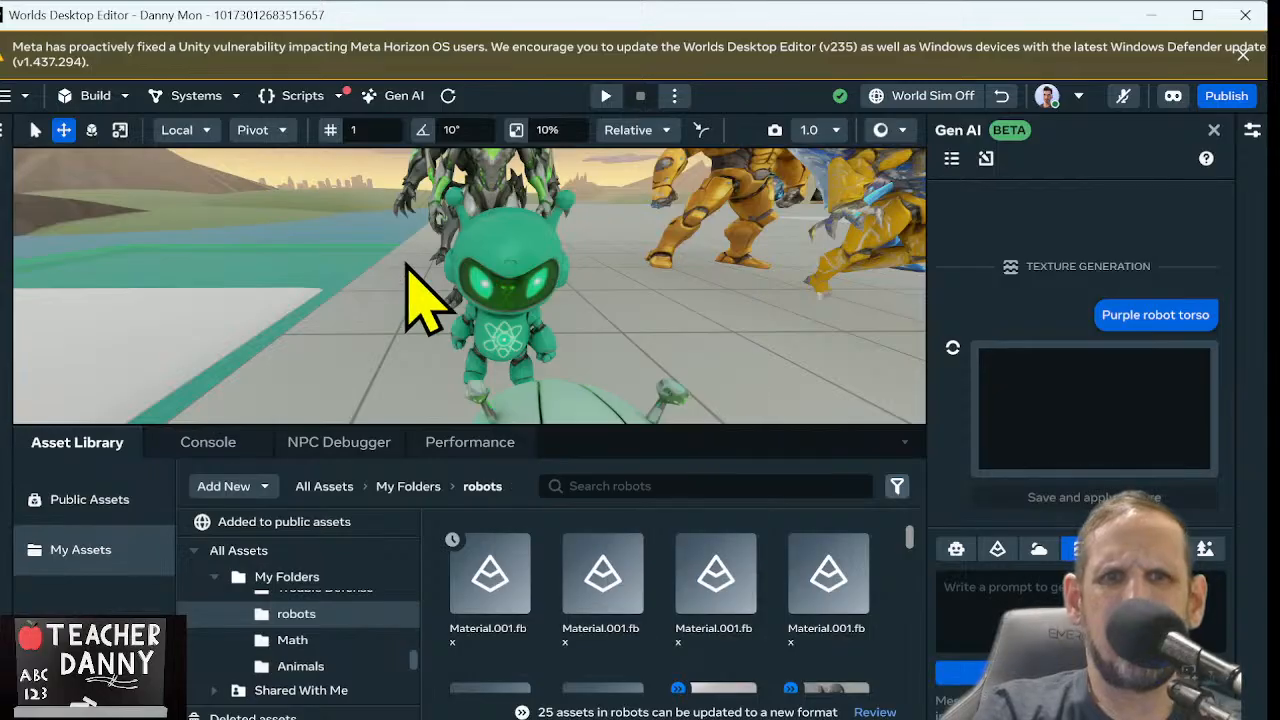
key(d)
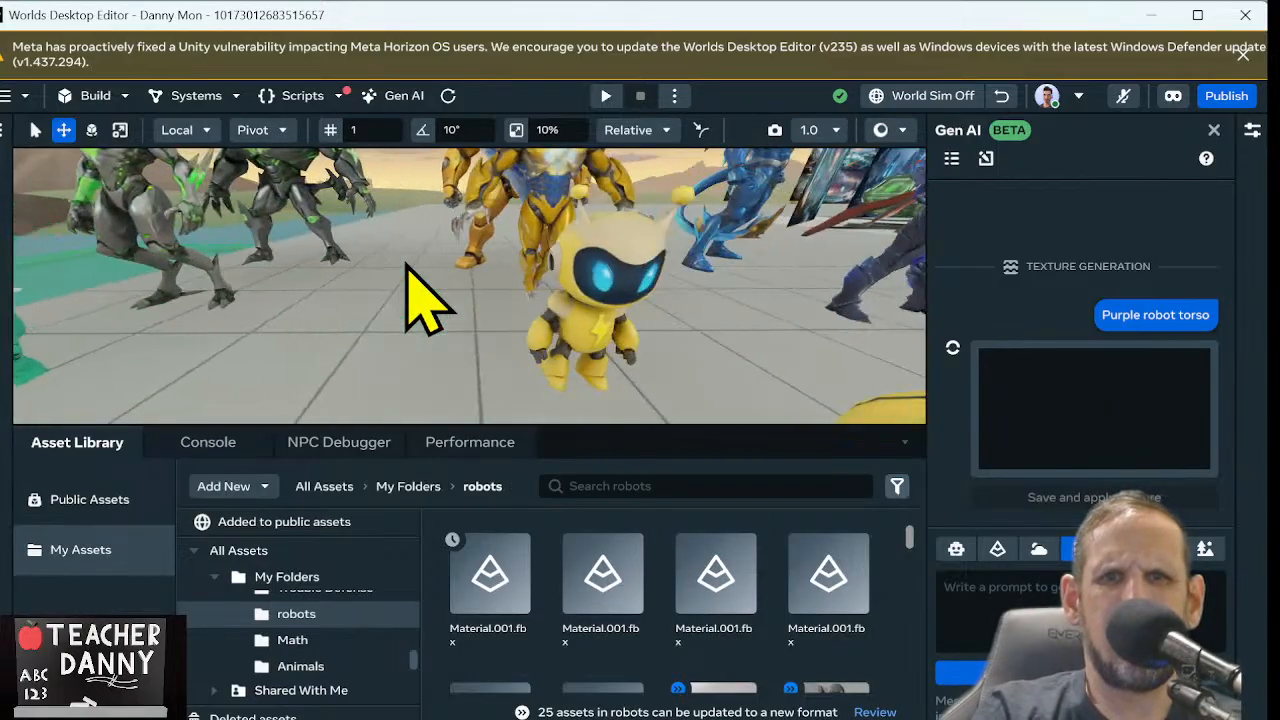
key(d)
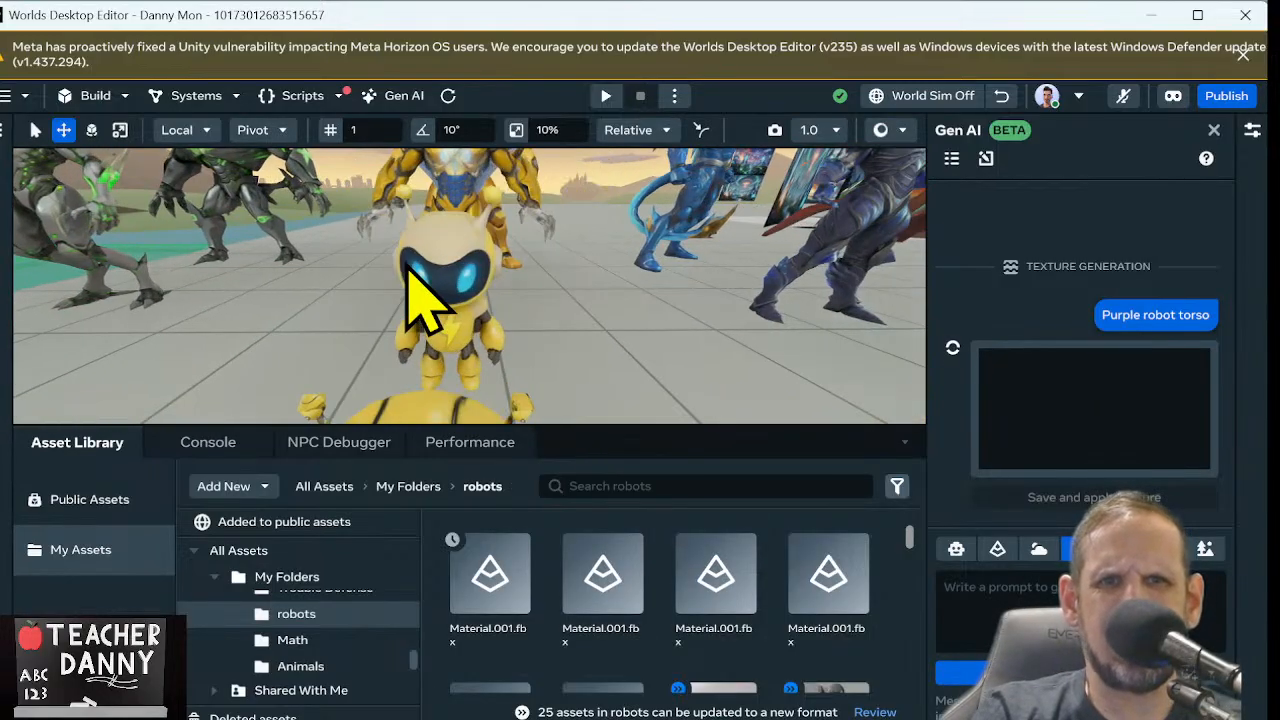
key(a)
key(a)
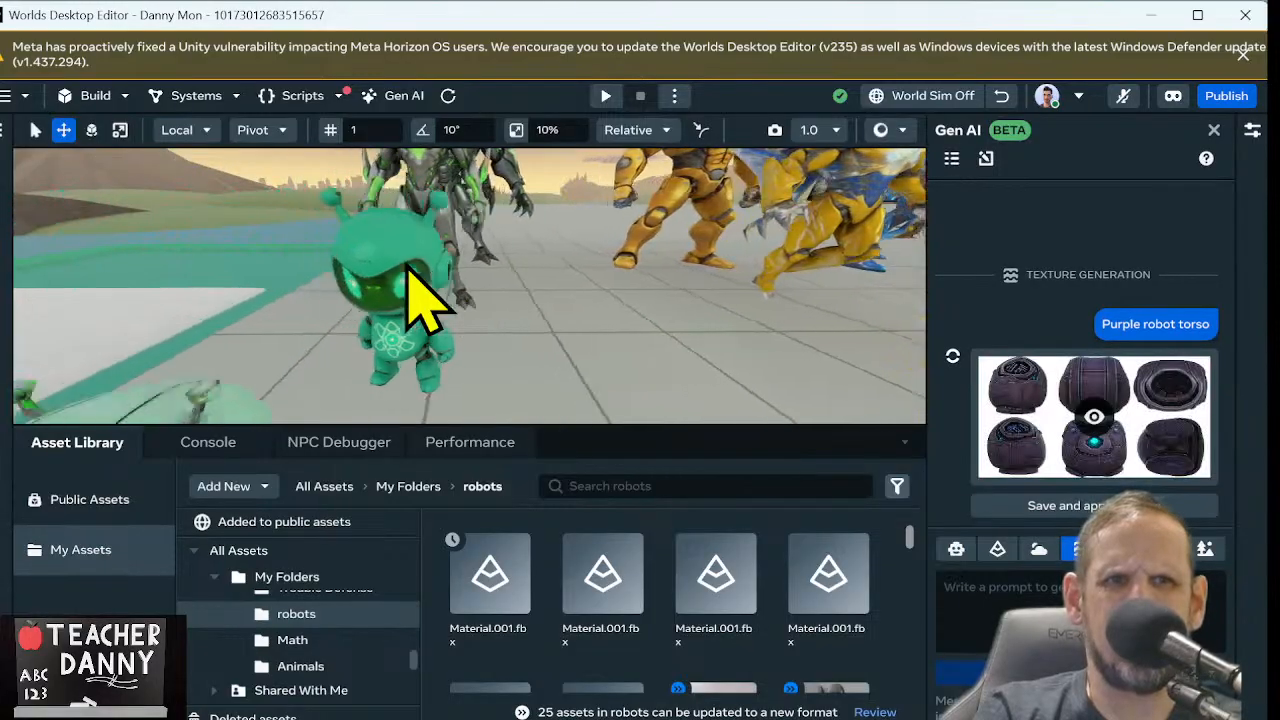
key(d)
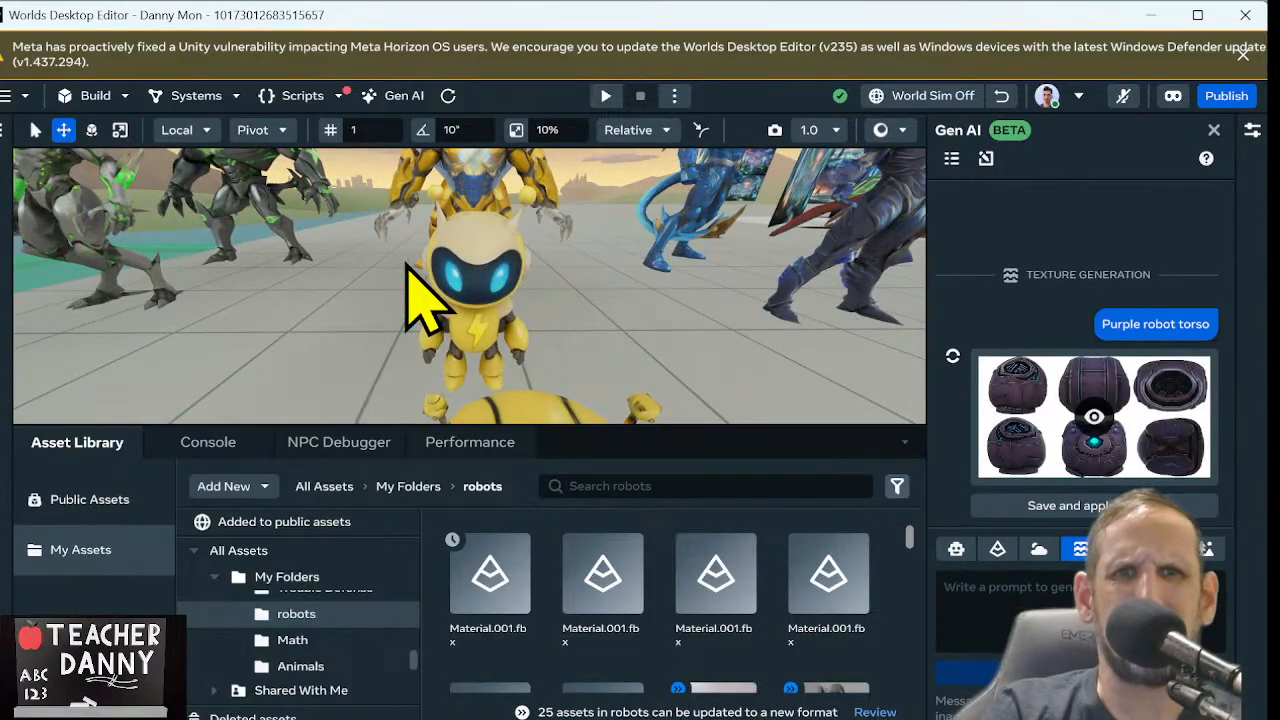
Examine the small cream-yellow and teal robot characters and the larger armored figures standing behind them
key(d)
key(a)
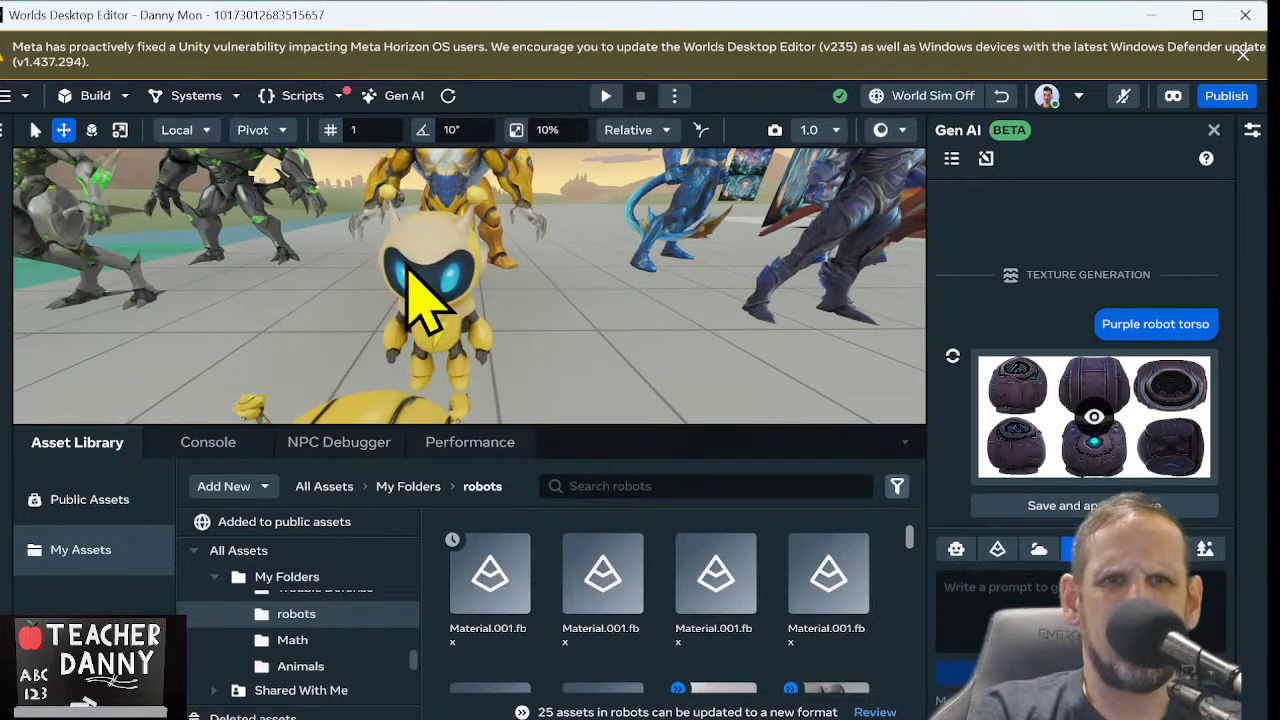
key(d)
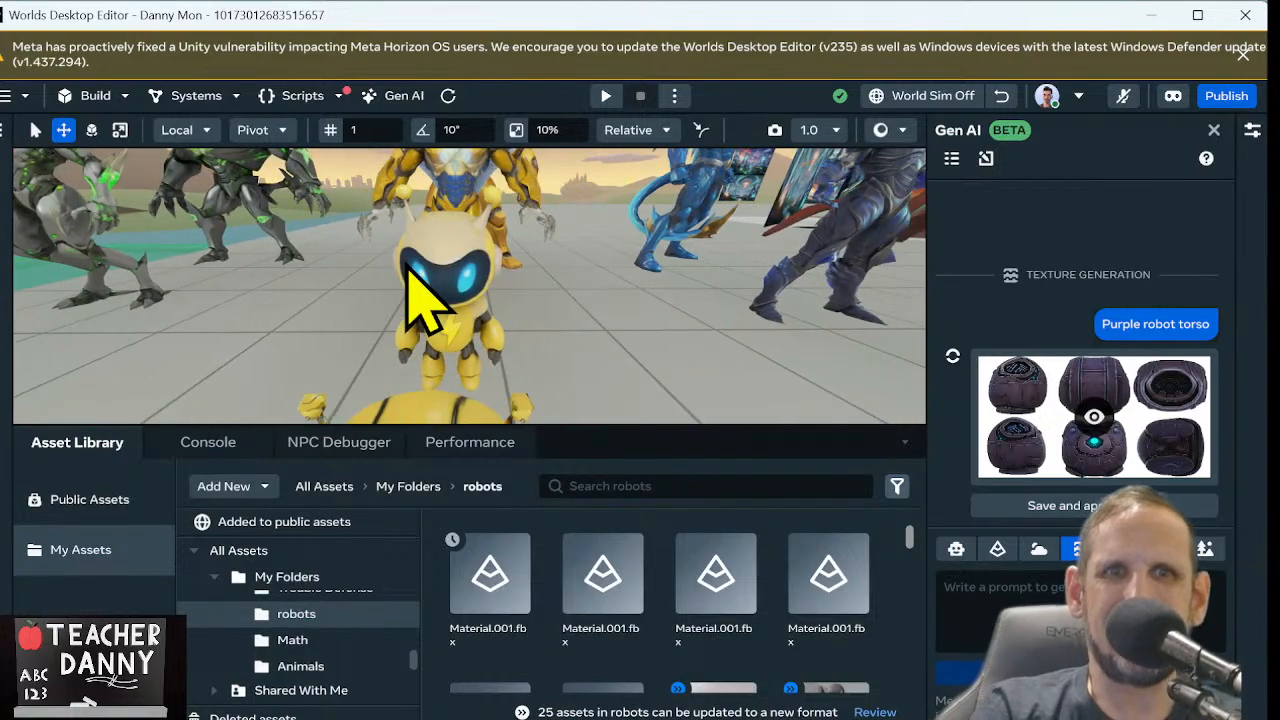
key(d)
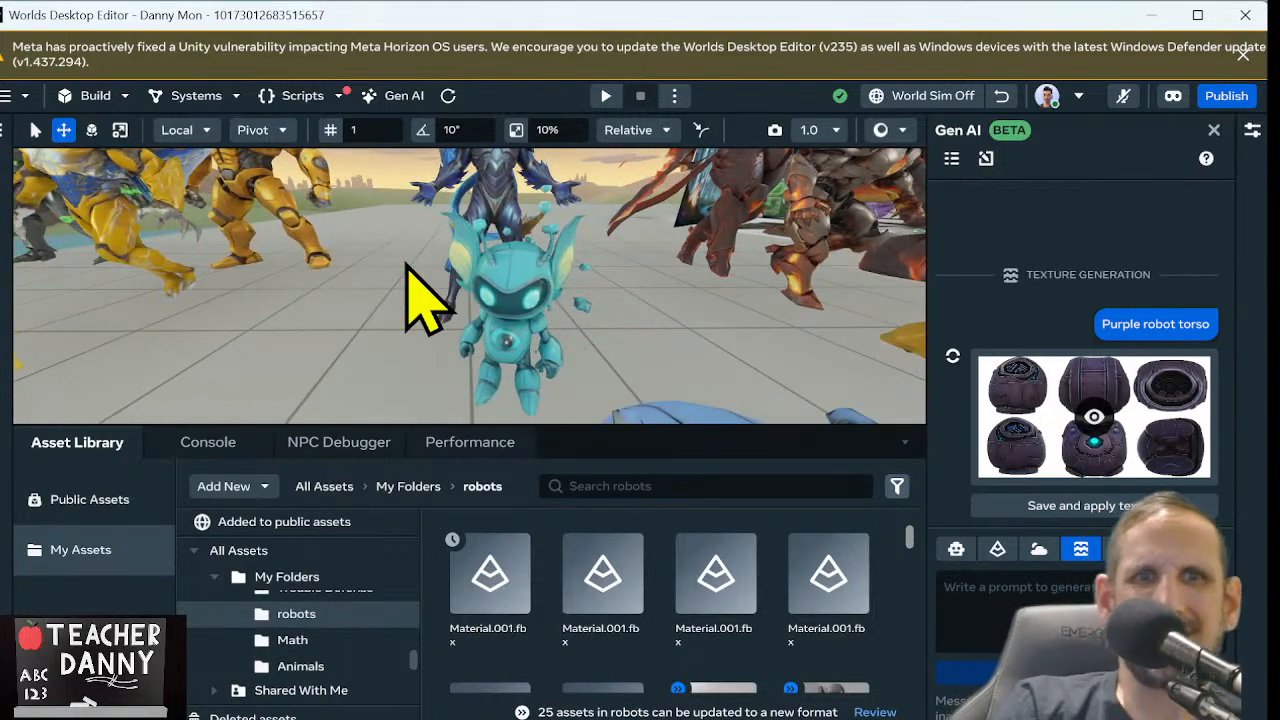
key(d)
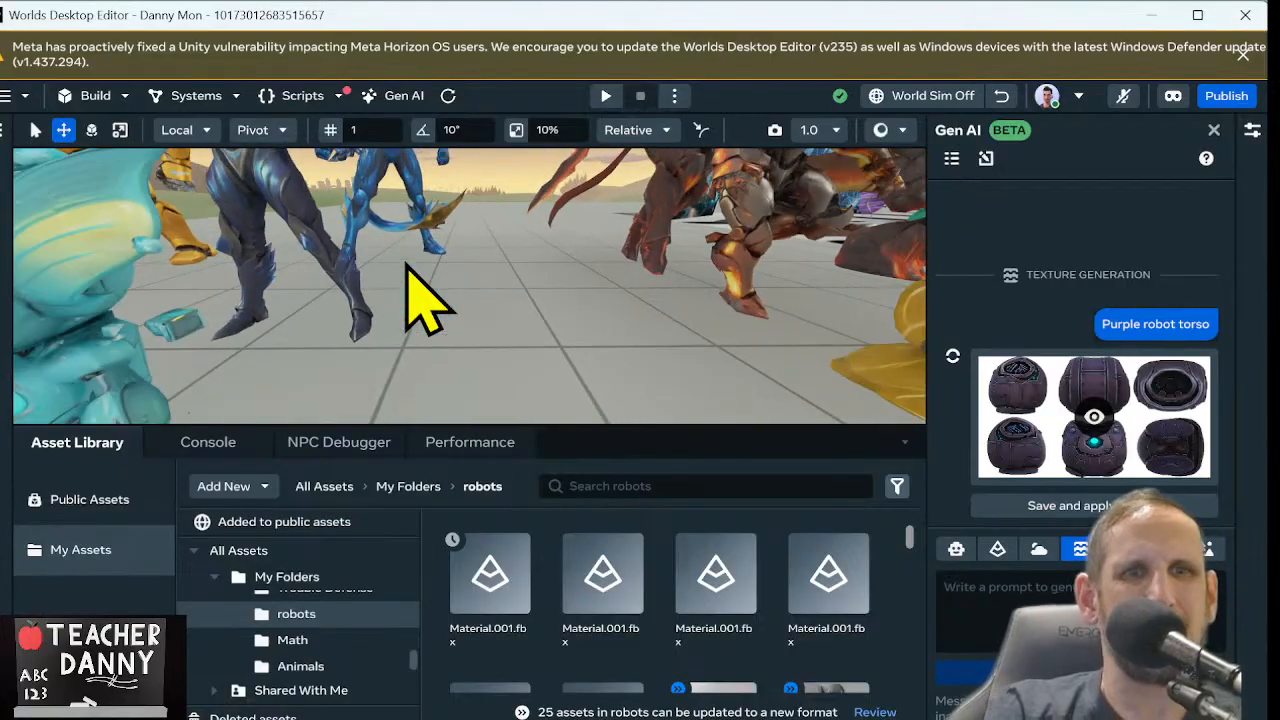
key(a)
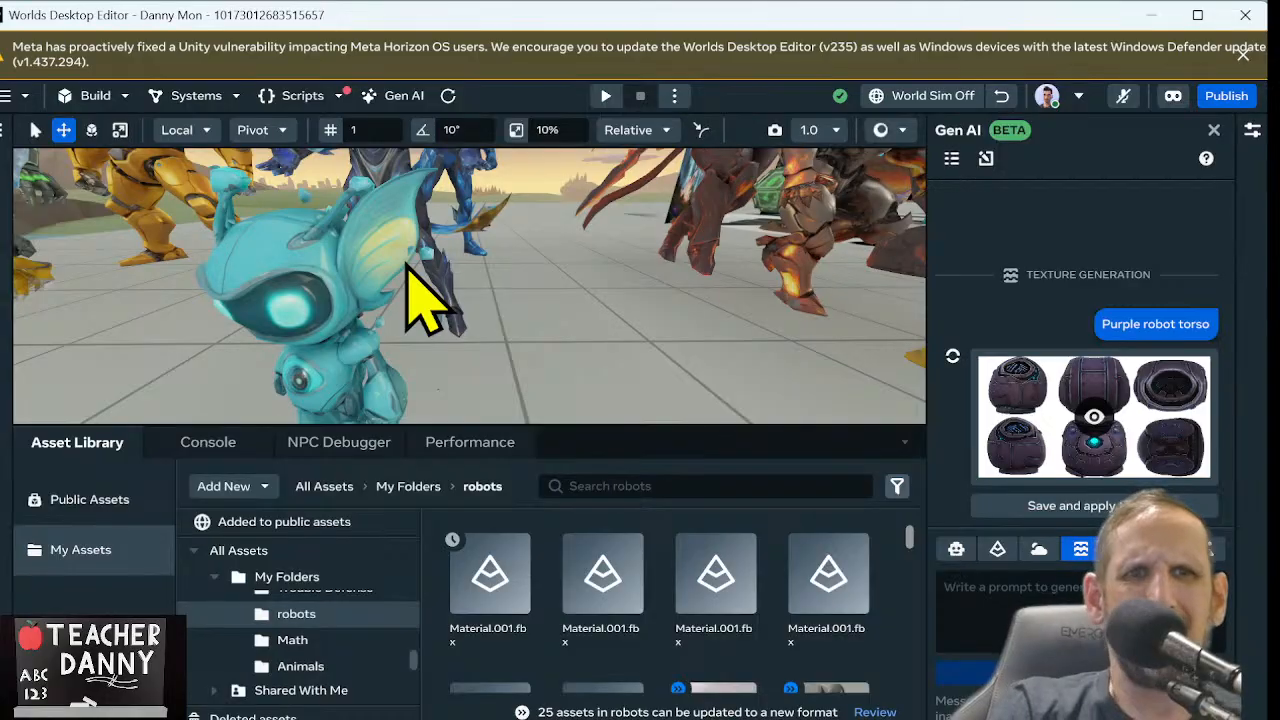
key(s)
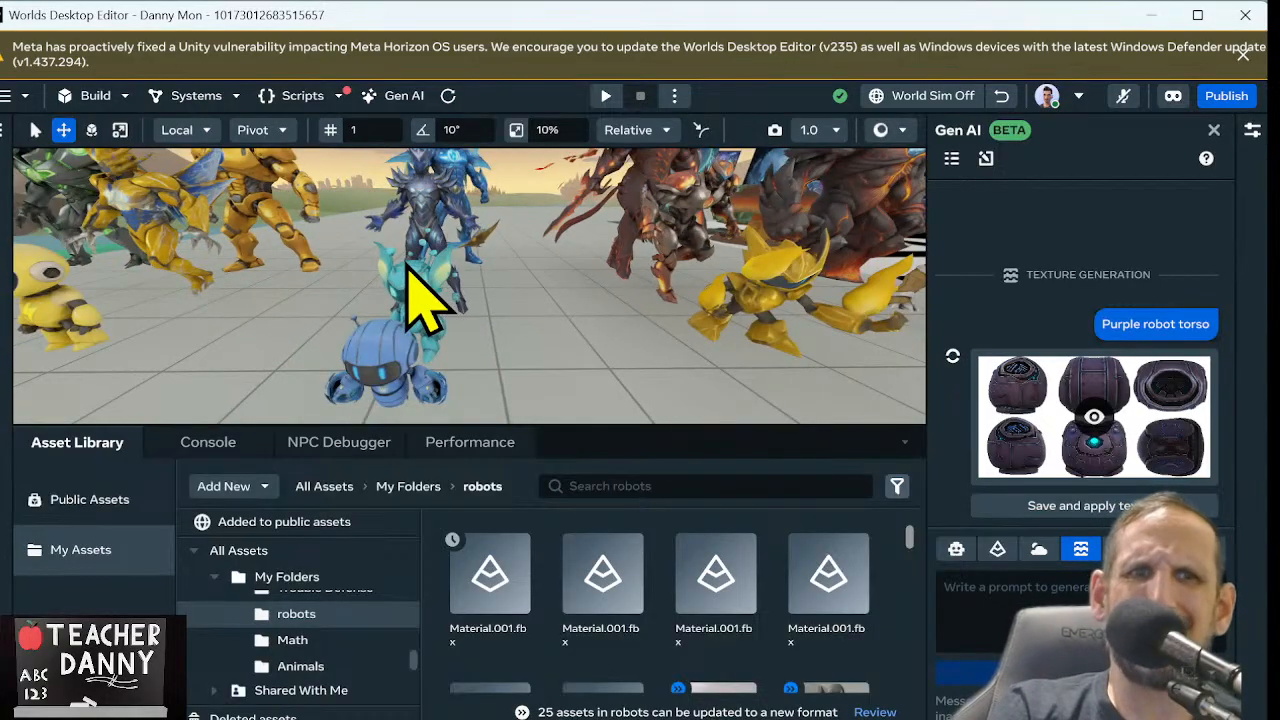
Examine the small gold and orange robot characters, the rock and lava figures behind them, and the textured scenery planes beyond
key(d)
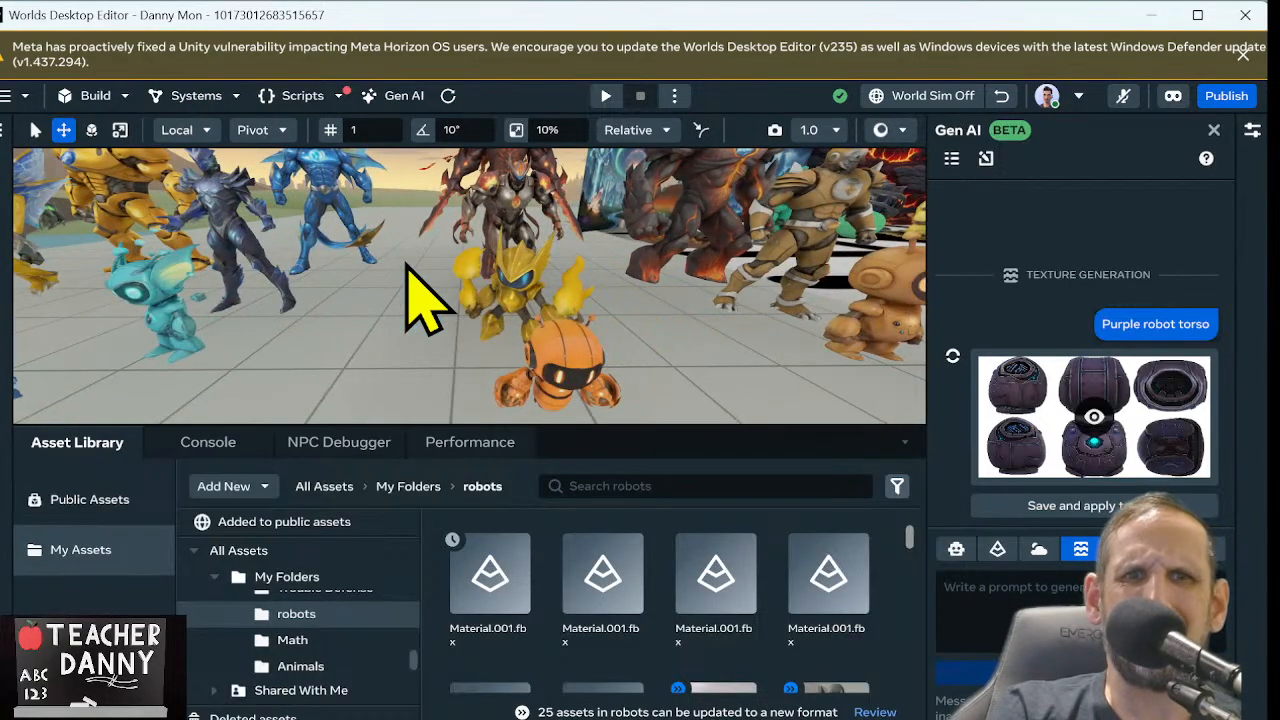
key(w)
key(s)
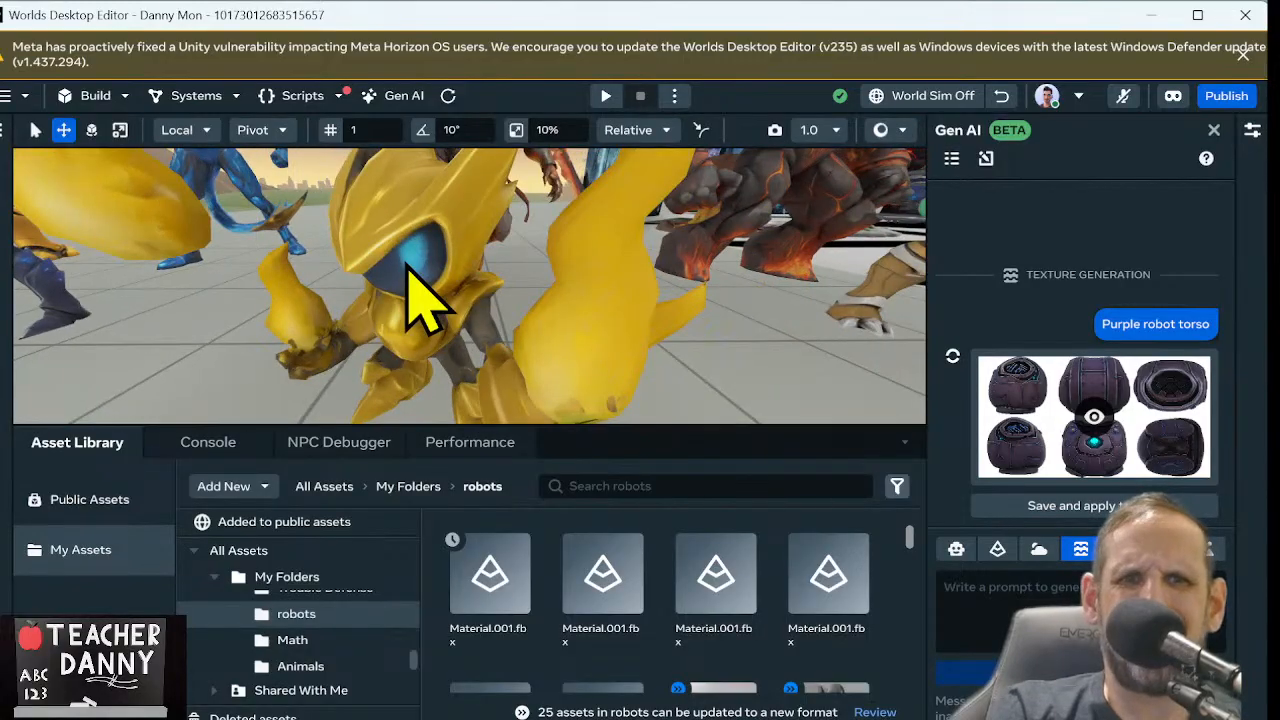
key(d)
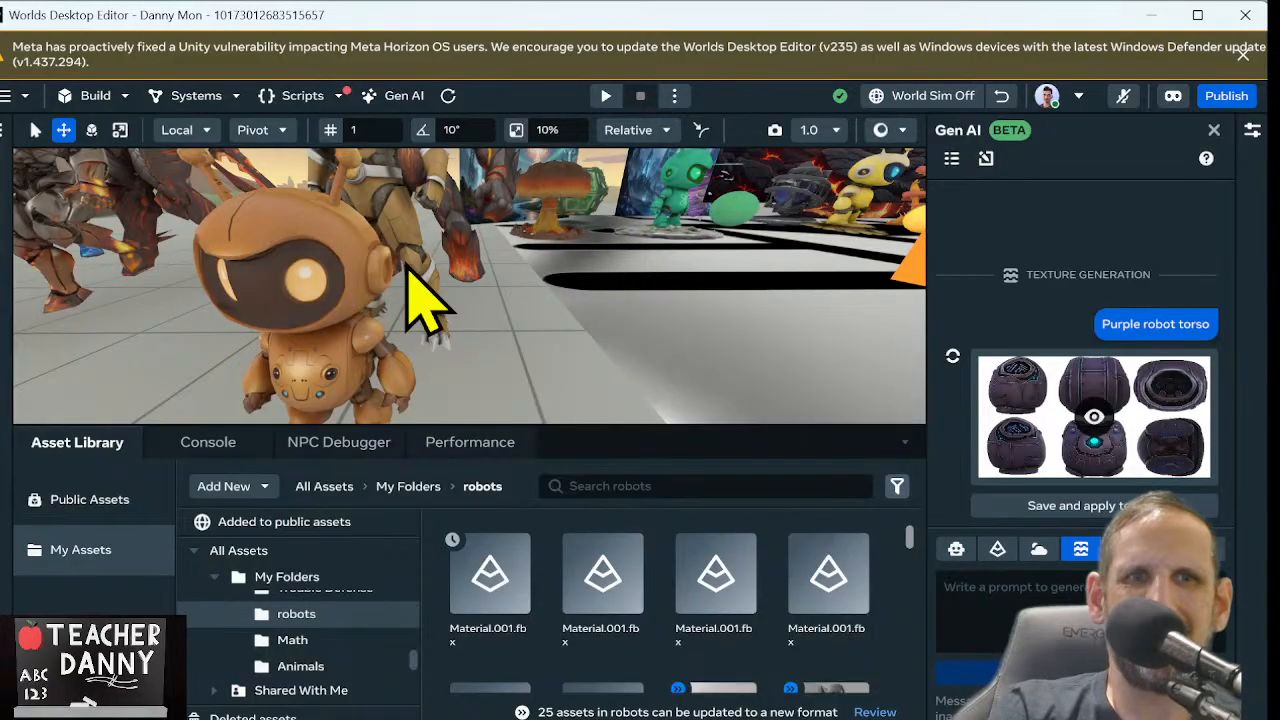
key(s)
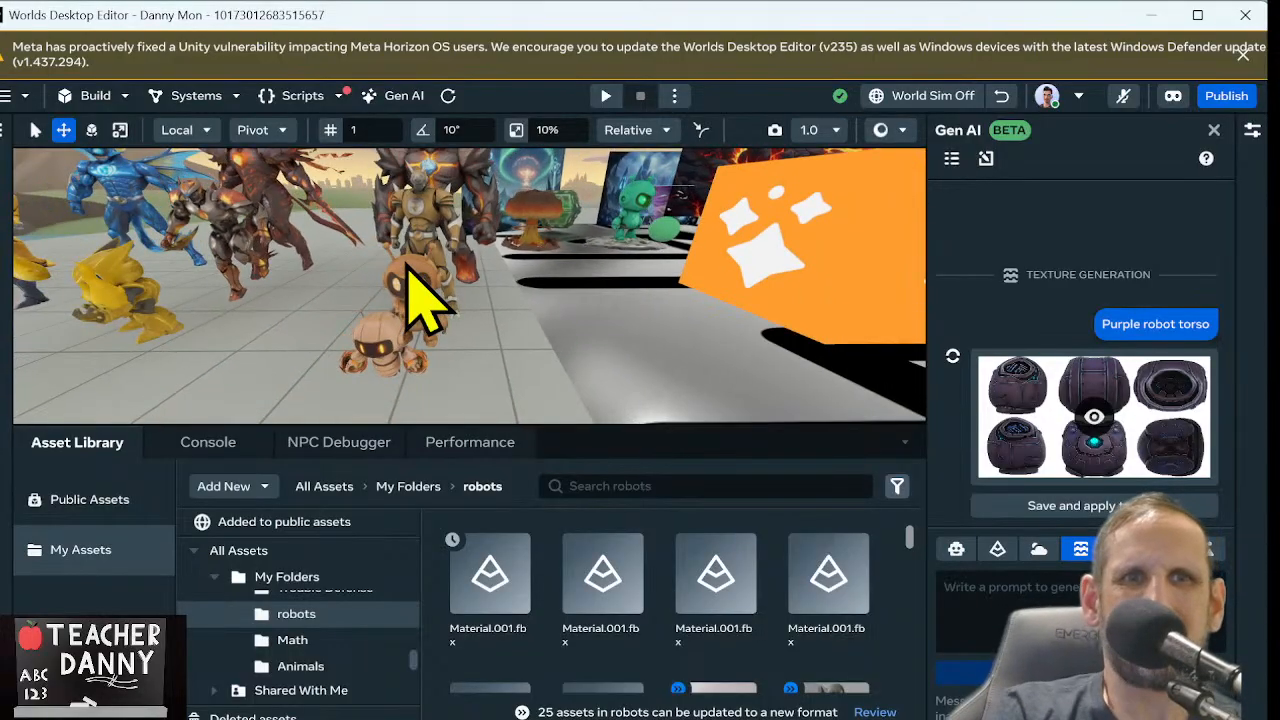
right_drag(408, 268, 438, 139)
key(w)
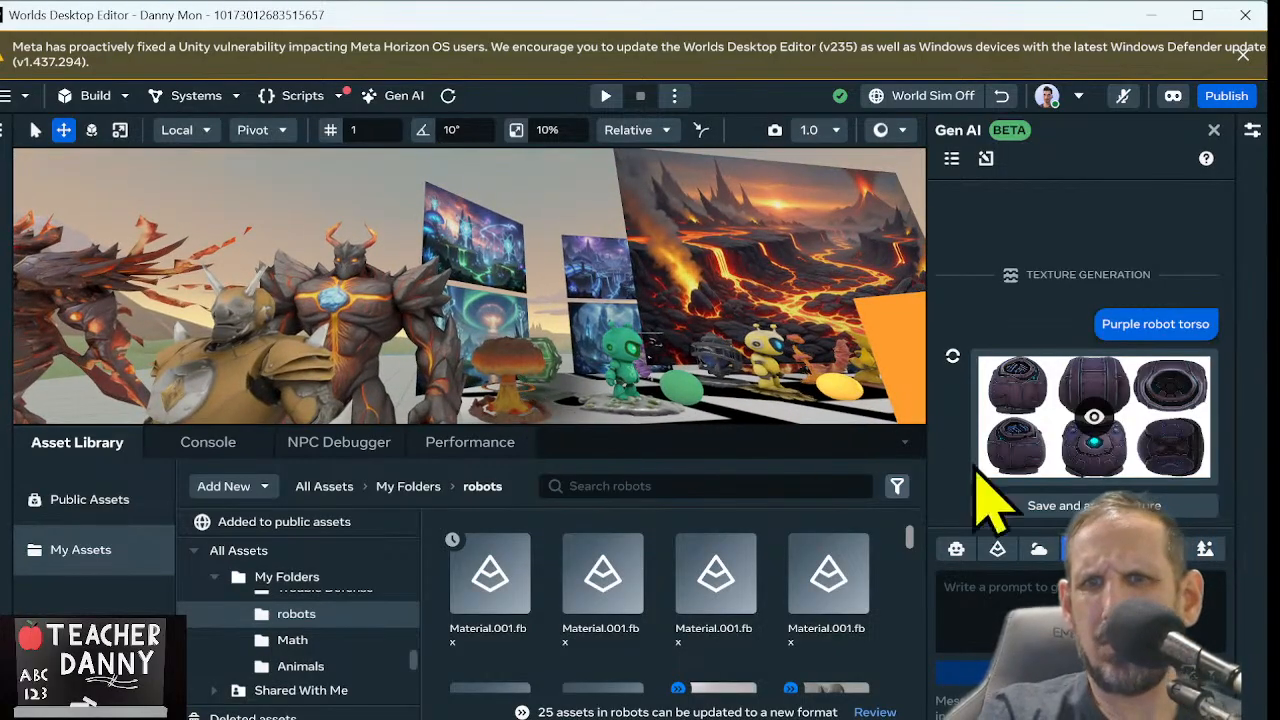
Focus on the retextured torso and look over the assembled robot from behind, beside the textured scenery planes
mouse_move(1018, 432)
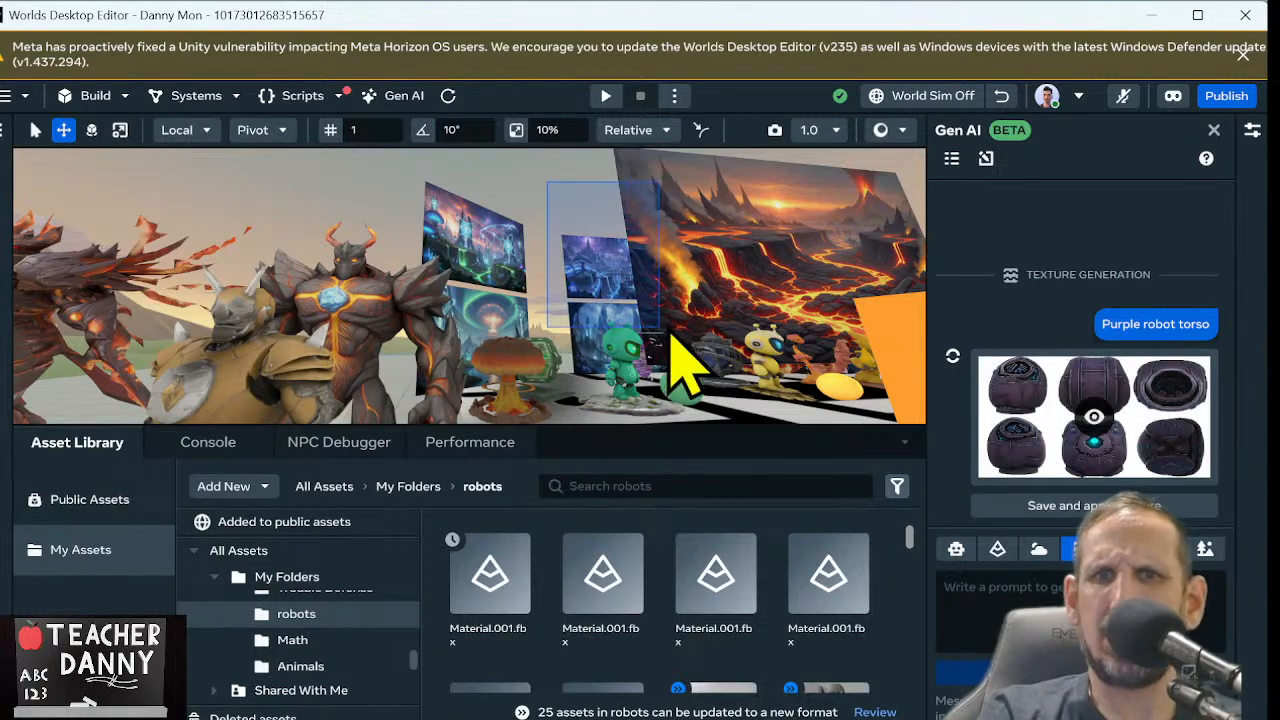
right_drag(836, 280, 1128, 312)
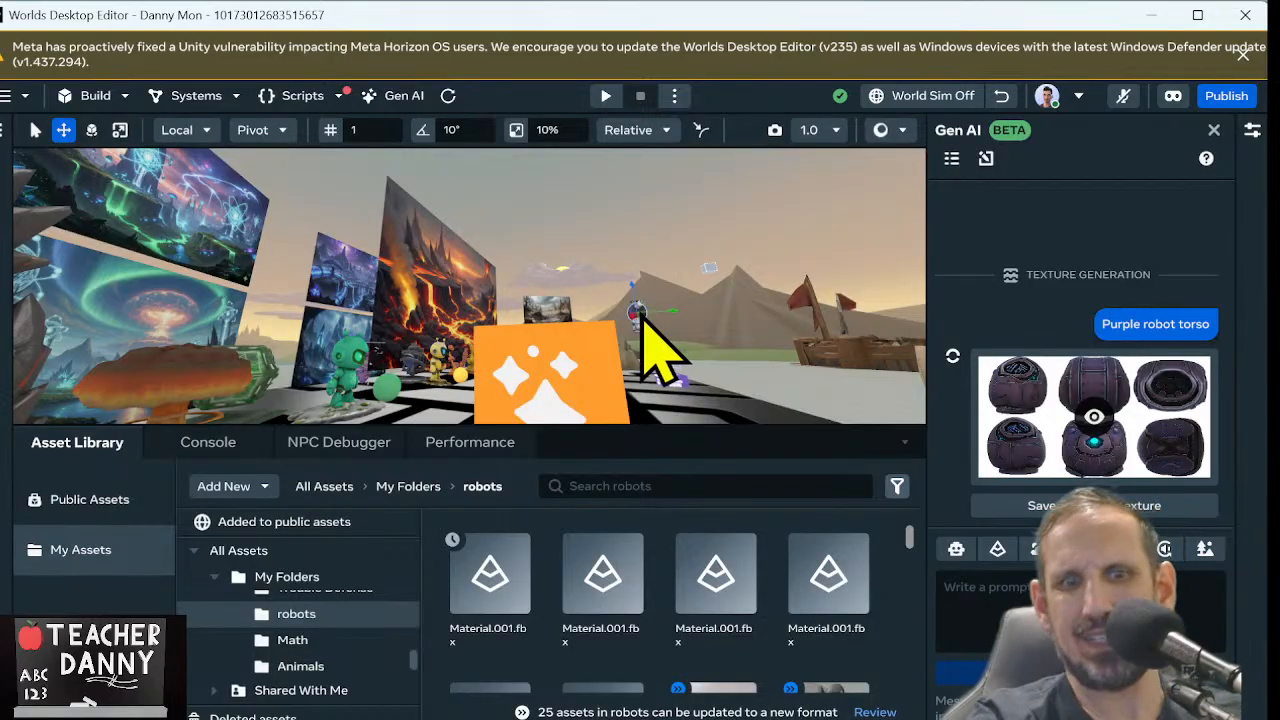
key(f)
right_drag(650, 317, 342, 293)
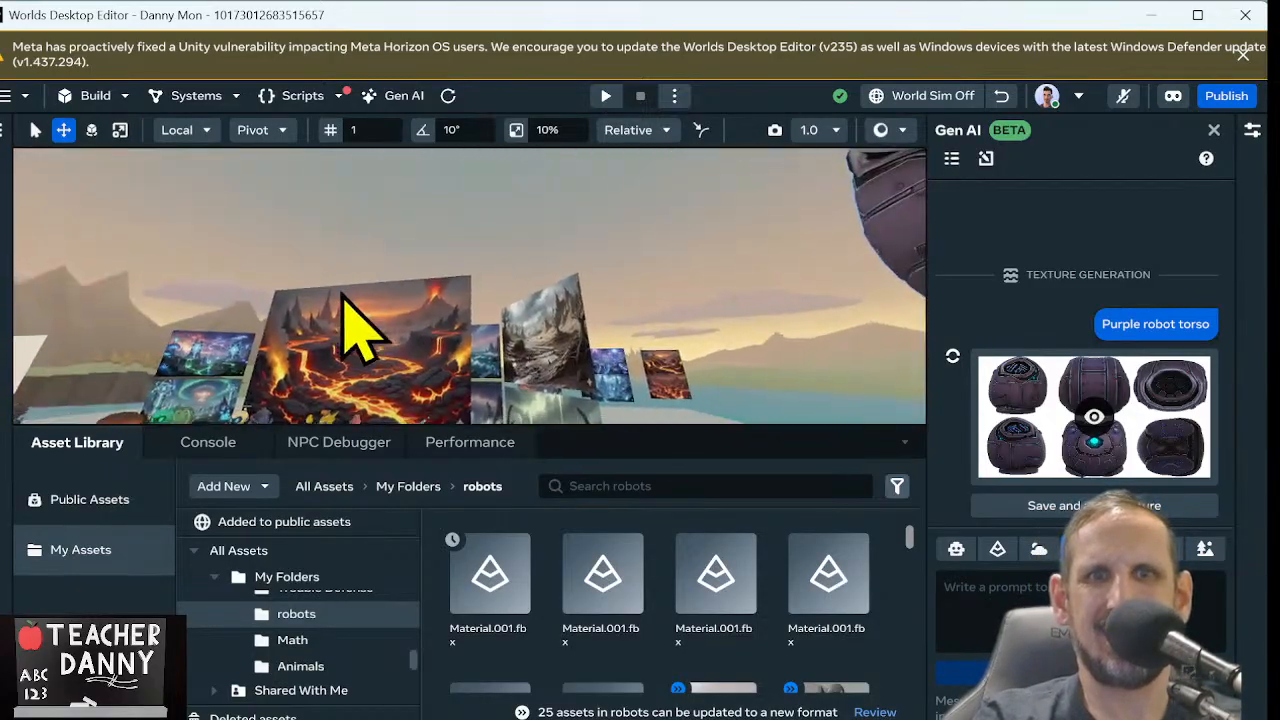
scroll(343, 294, down, 4)
right_drag(486, 249, 422, 370)
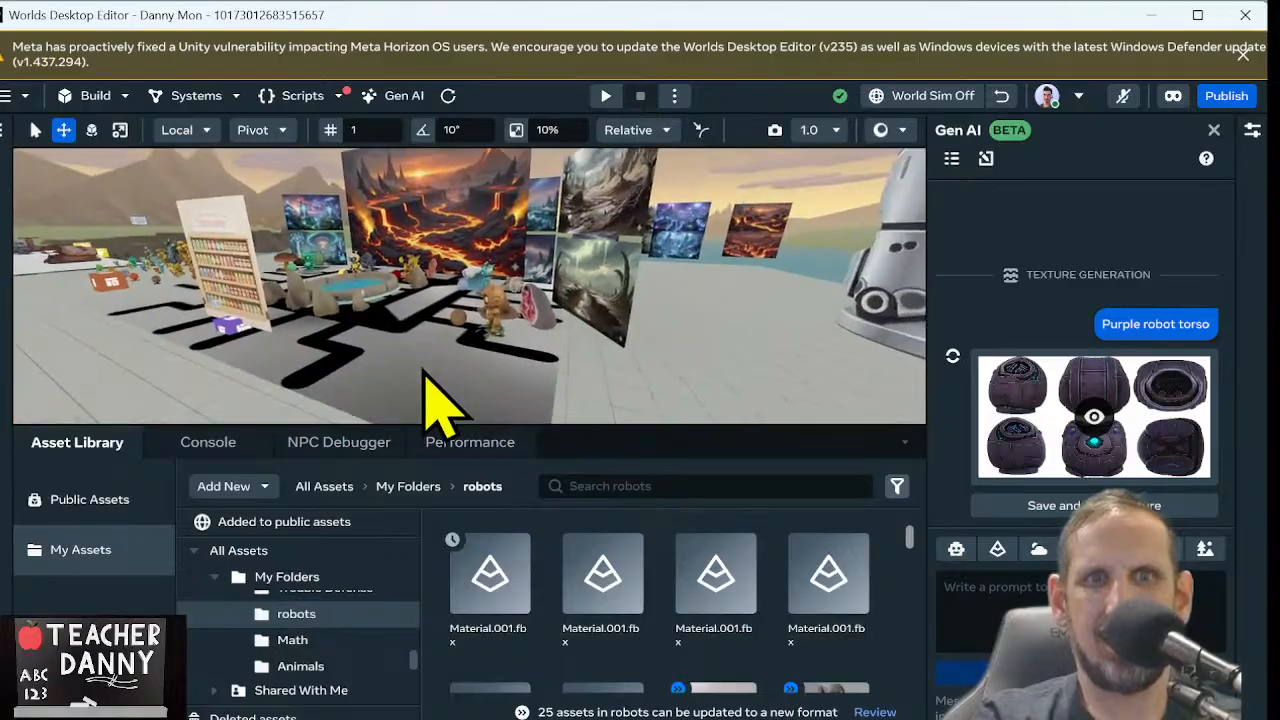
scroll(426, 373, down, 5)
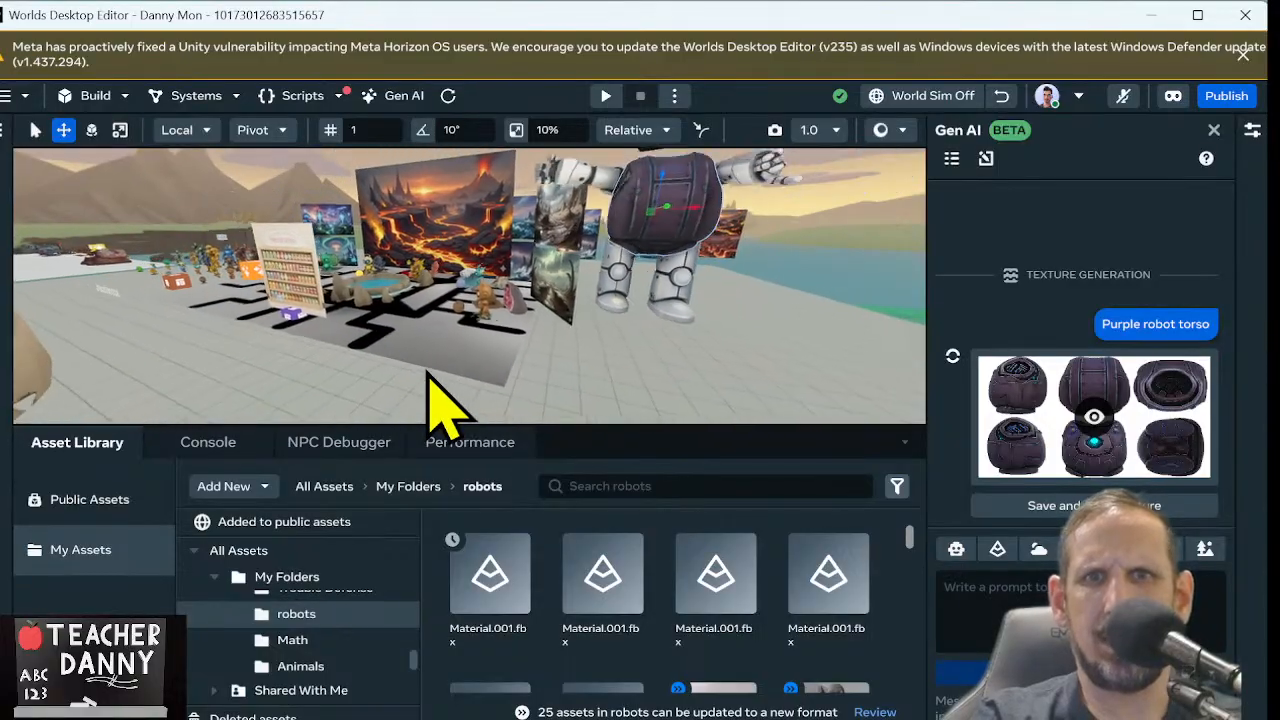
scroll(428, 375, down, 2)
right_drag(428, 375, 473, 378)
scroll(541, 264, up, 6)
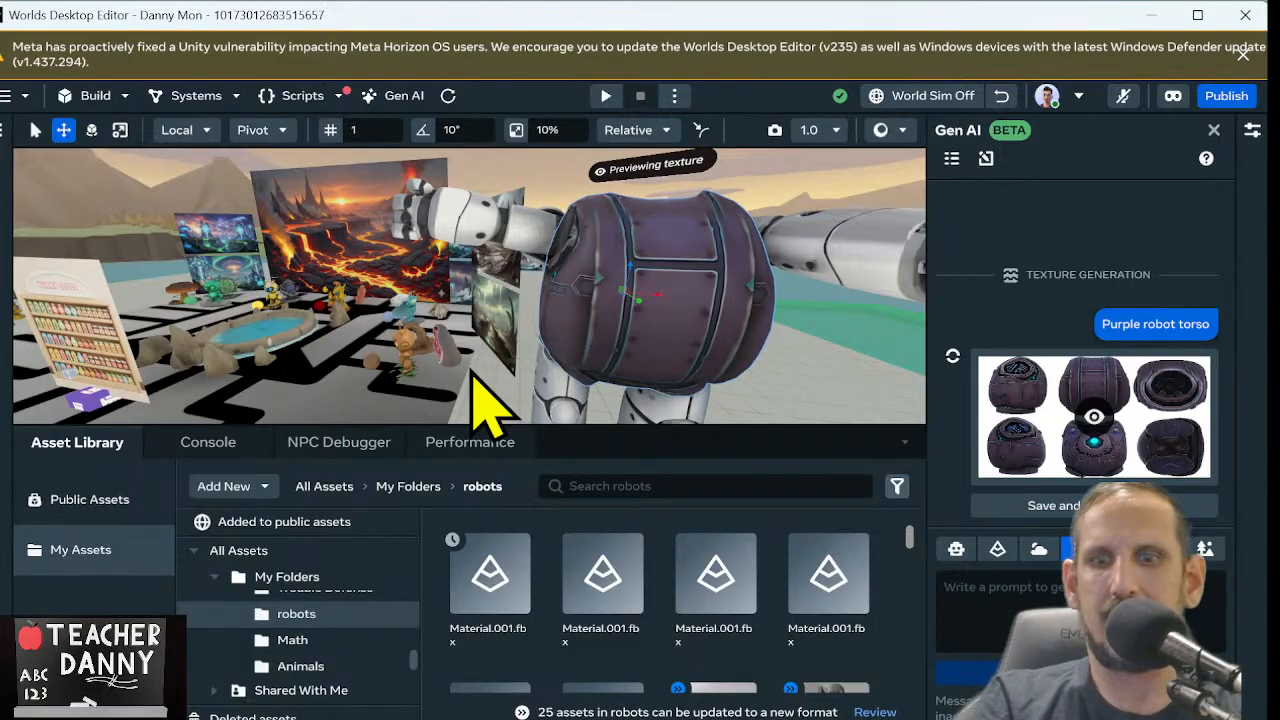
Inspect the previewed purple texture around the back and side of the robot's torso
scroll(472, 372, up, 4)
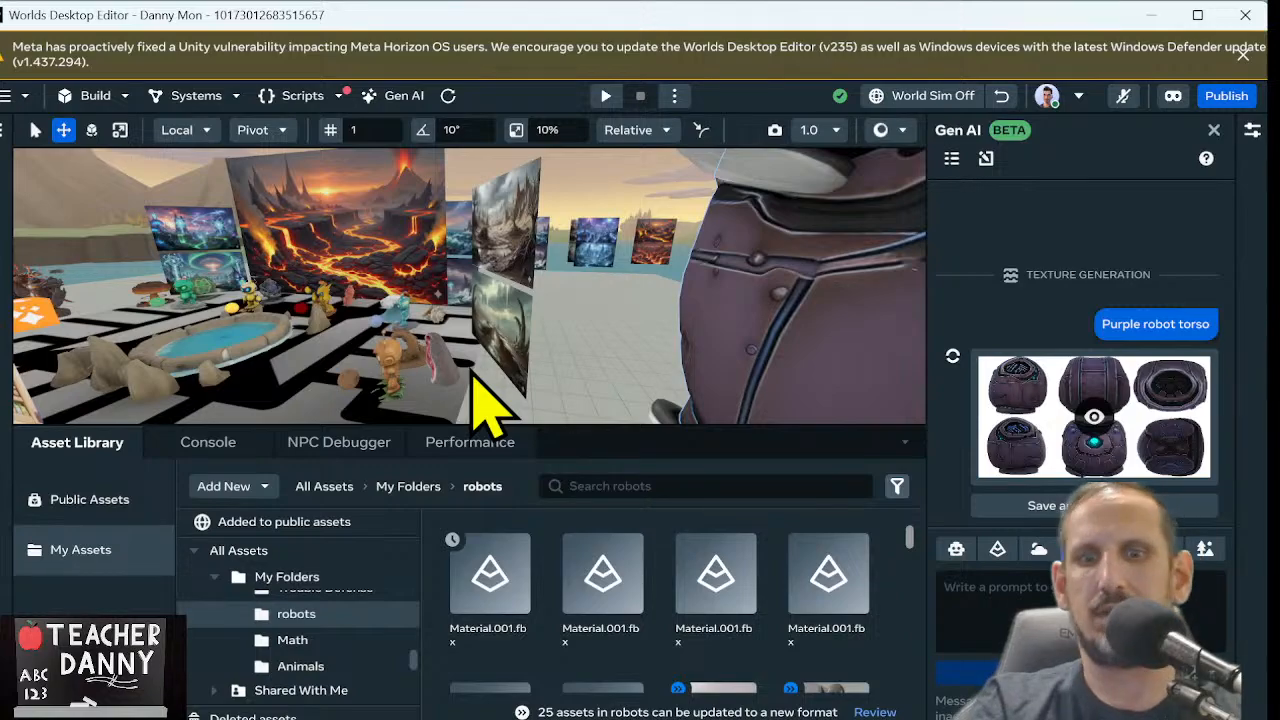
right_drag(472, 372, 870, 315)
key(a)
key(a)
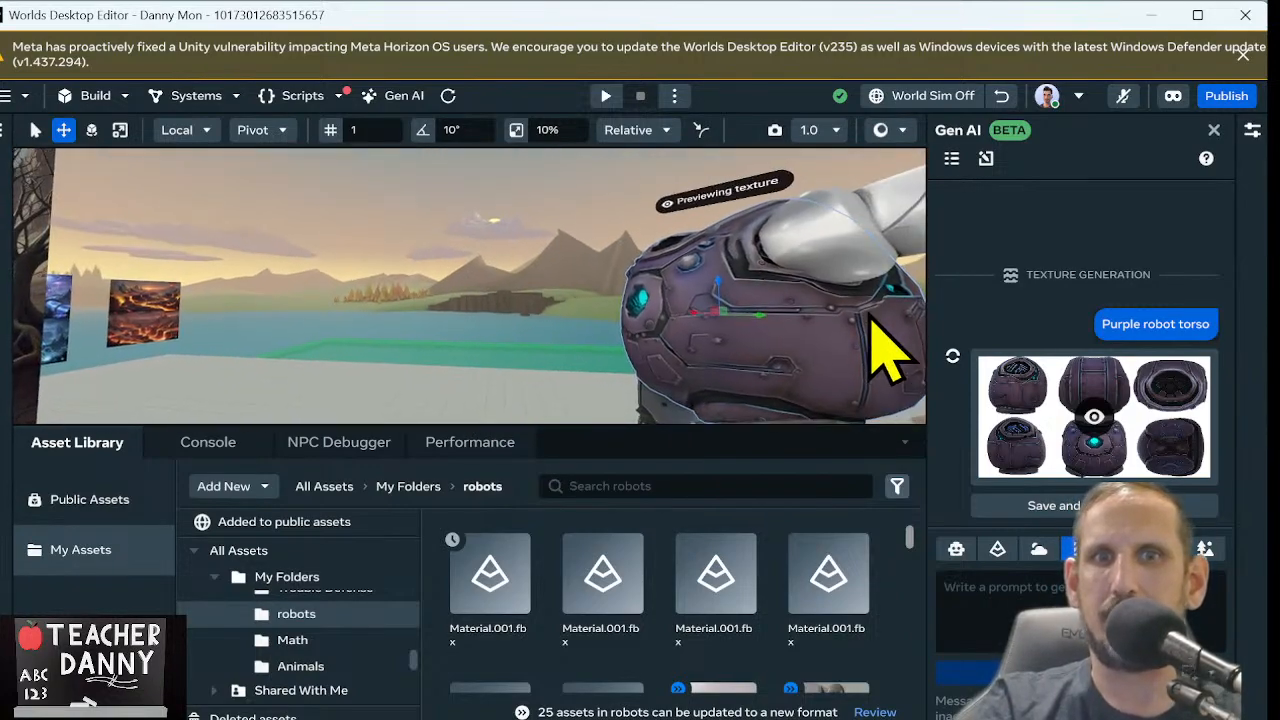
key(d)
key(a)
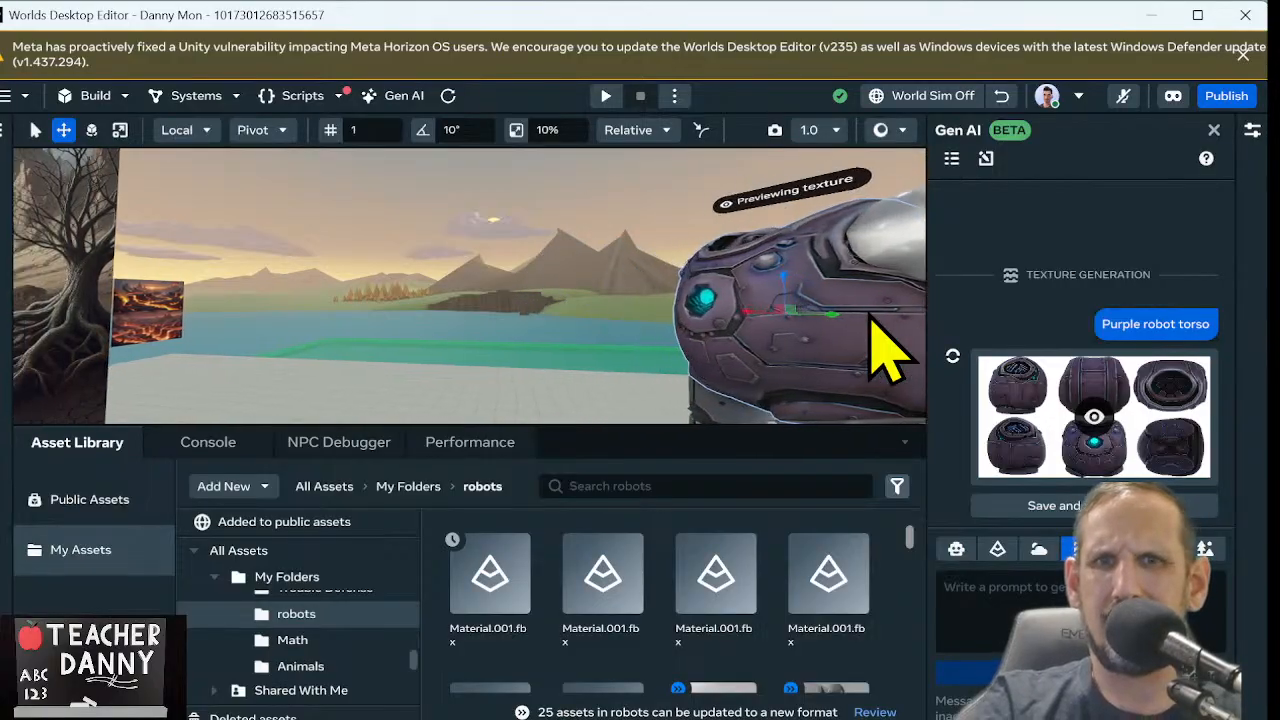
key(w)
key(s)
right_drag(902, 292, 1111, 332)
key(s)
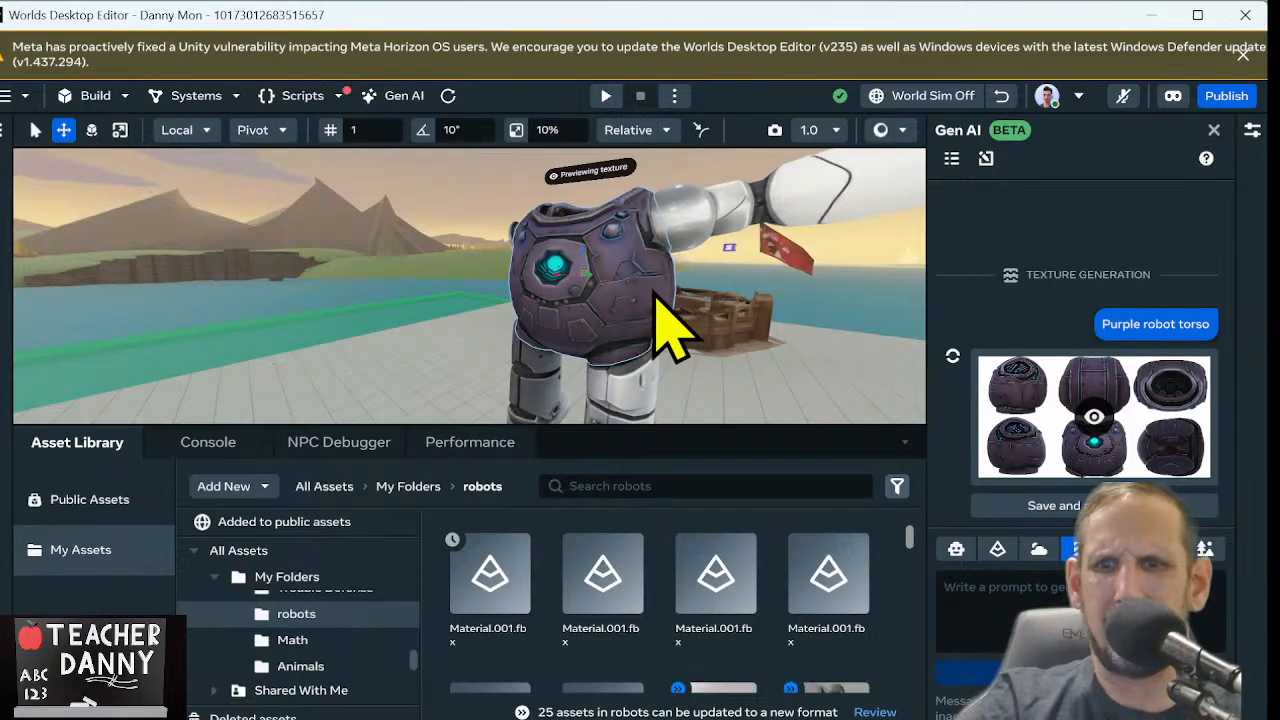
Inspect the previewed texture's front chest plates and glowing core up close
key(w)
key(s)
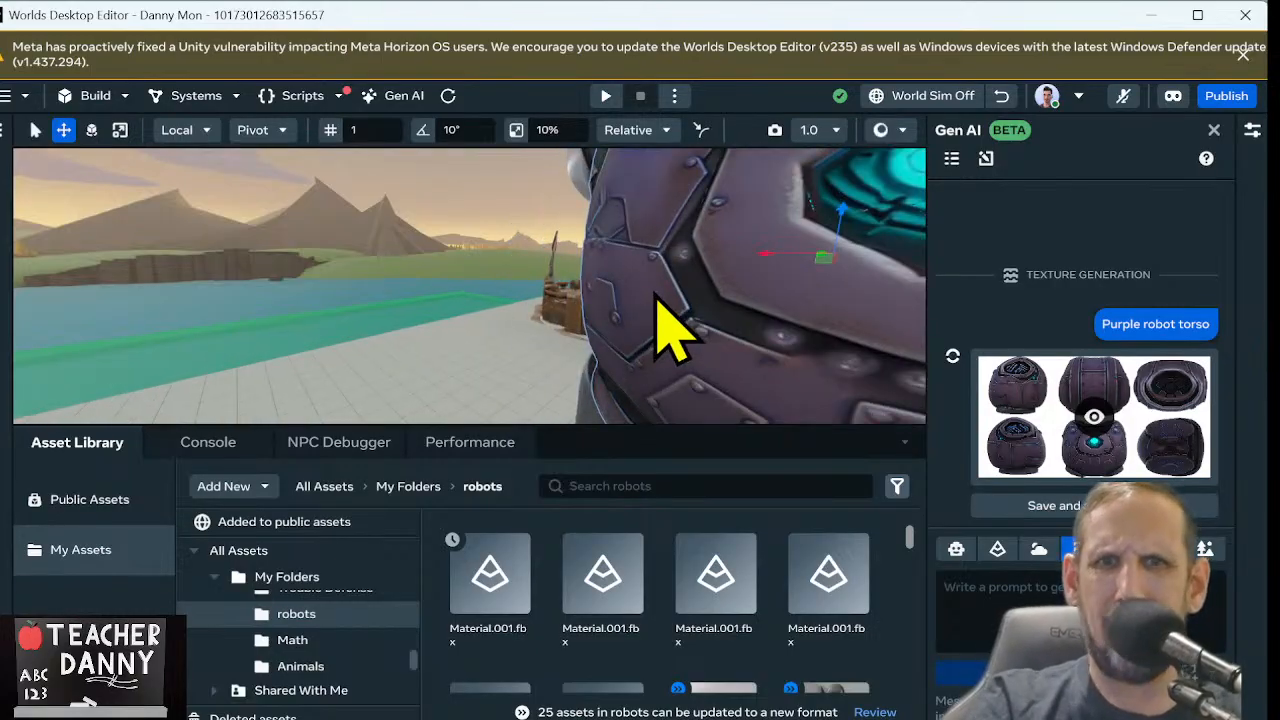
right_drag(652, 292, 829, 343)
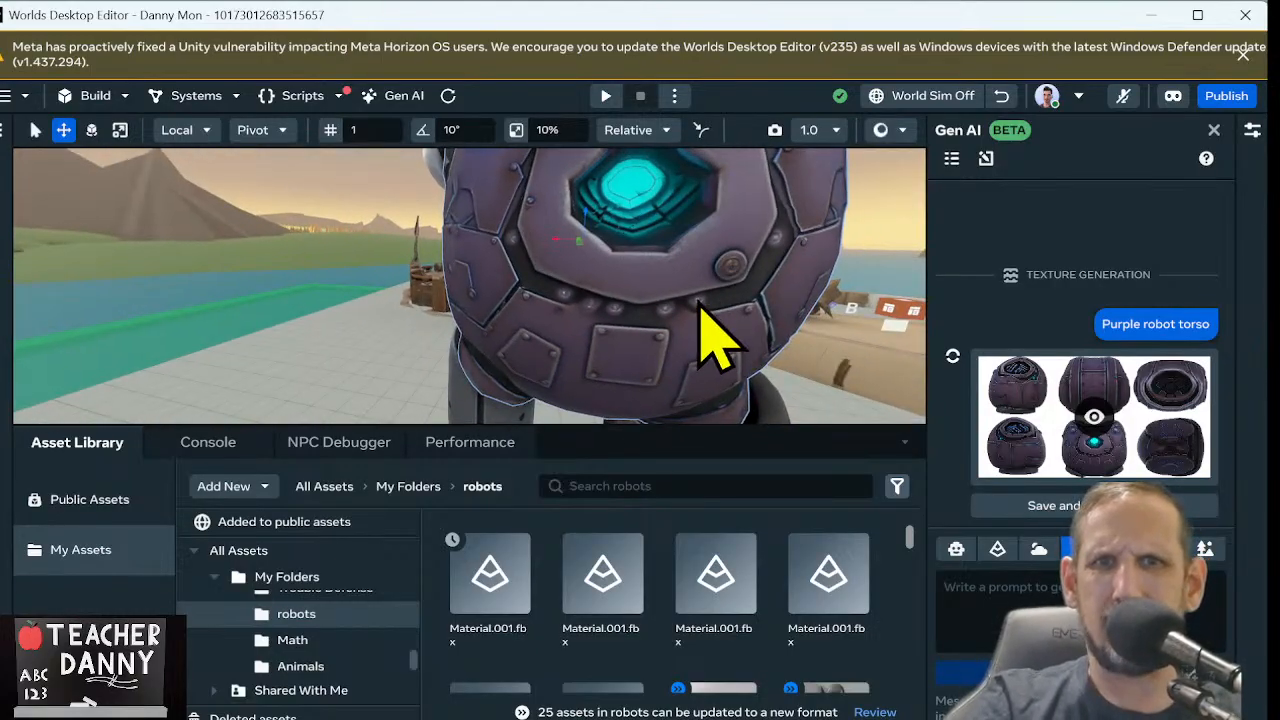
key(s)
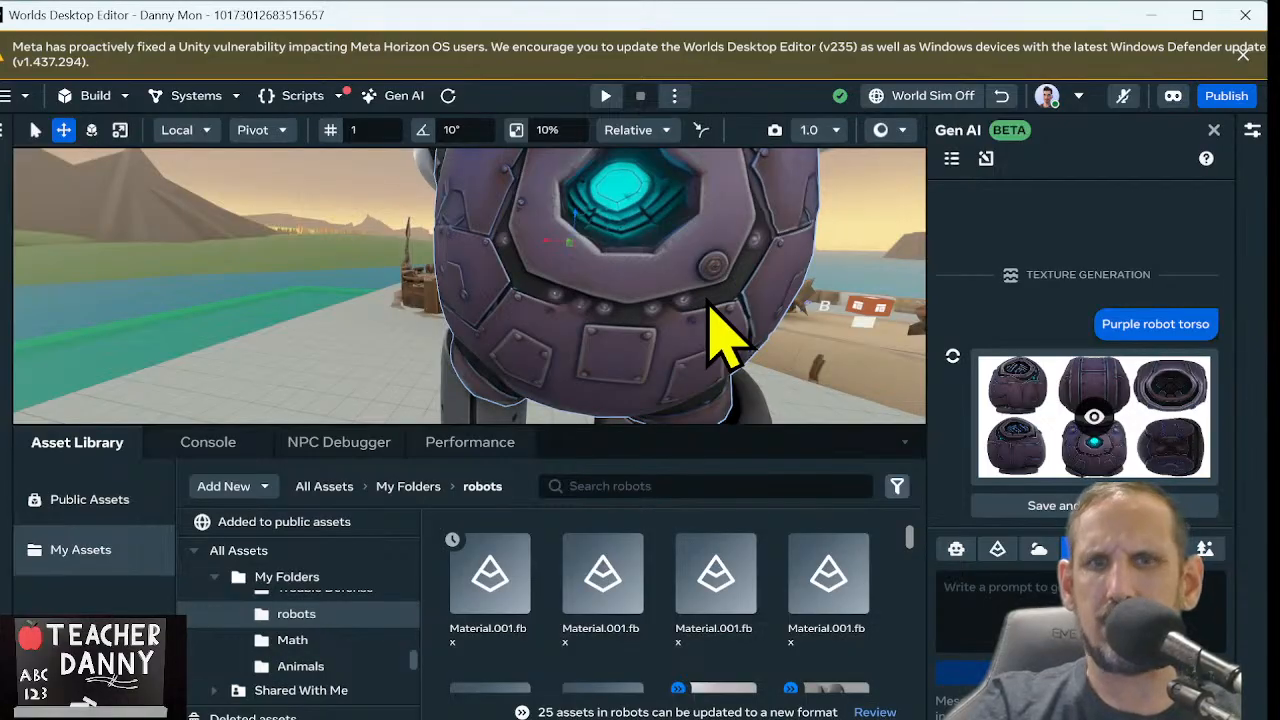
right_click(710, 310)
key(w)
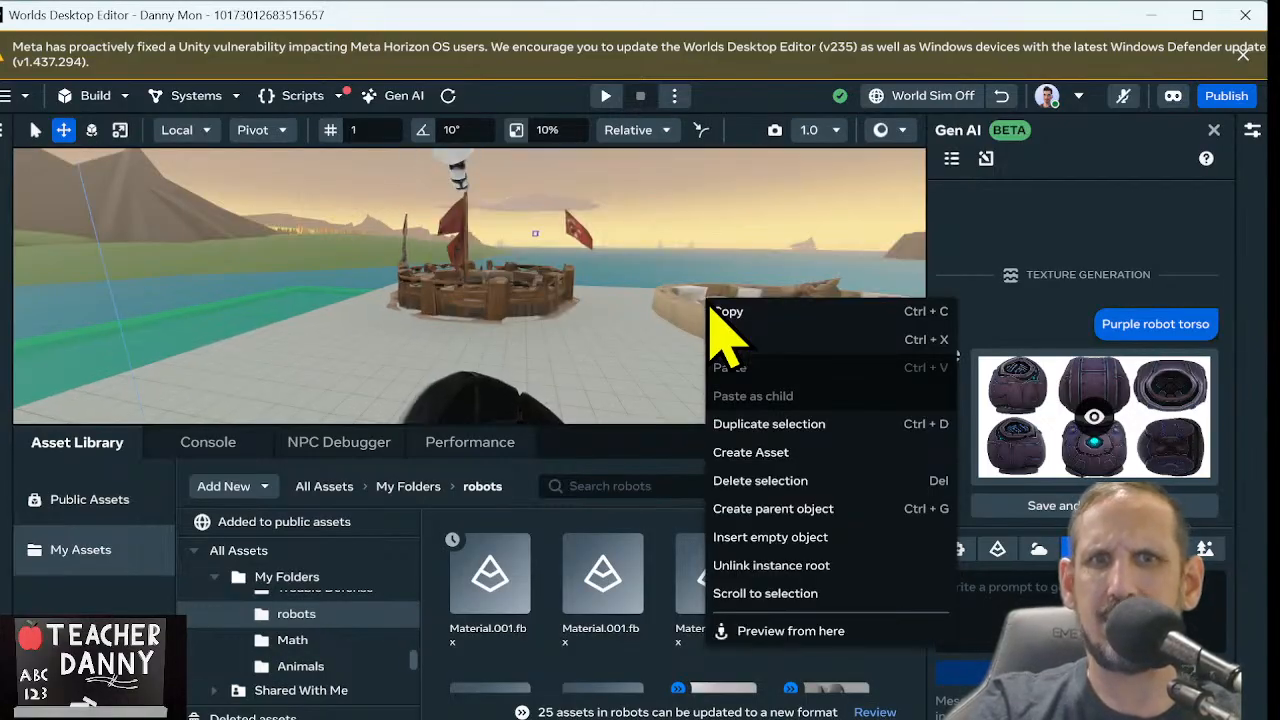
key(s)
click(708, 303)
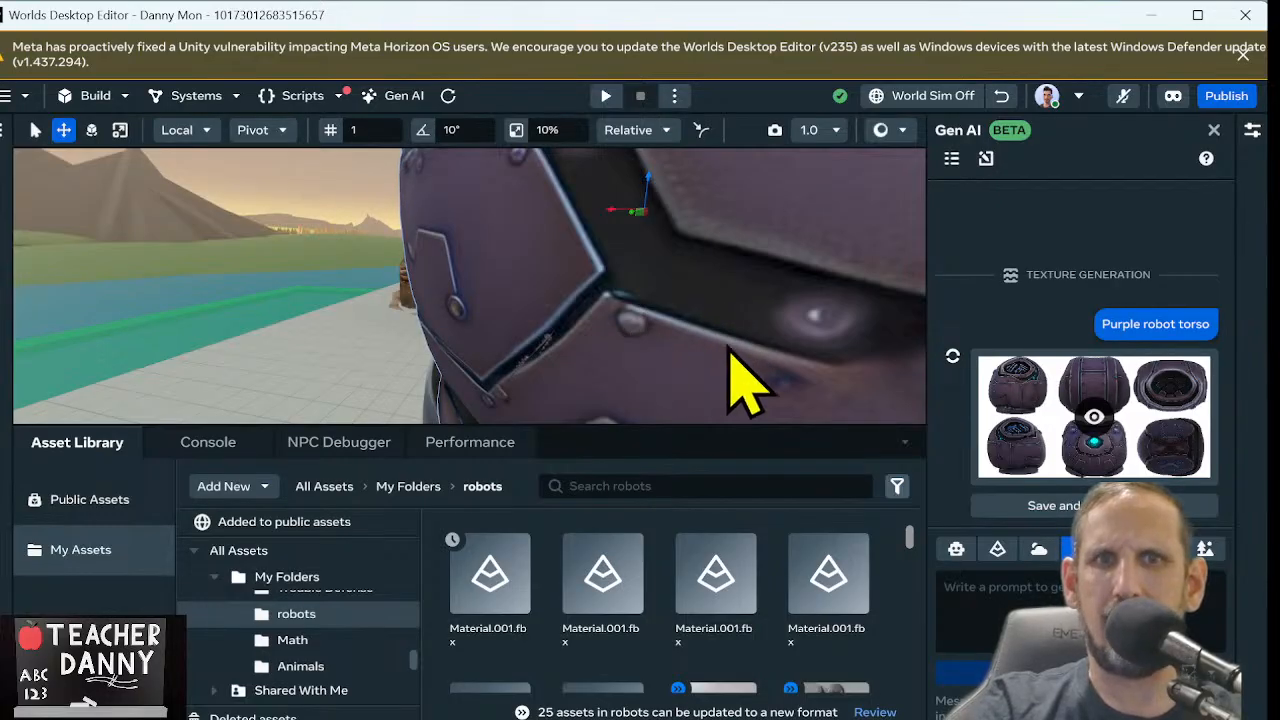
Check the previewed torso texture from the side, and view the whole robot from above next to the scenery
right_drag(730, 350, 491, 320)
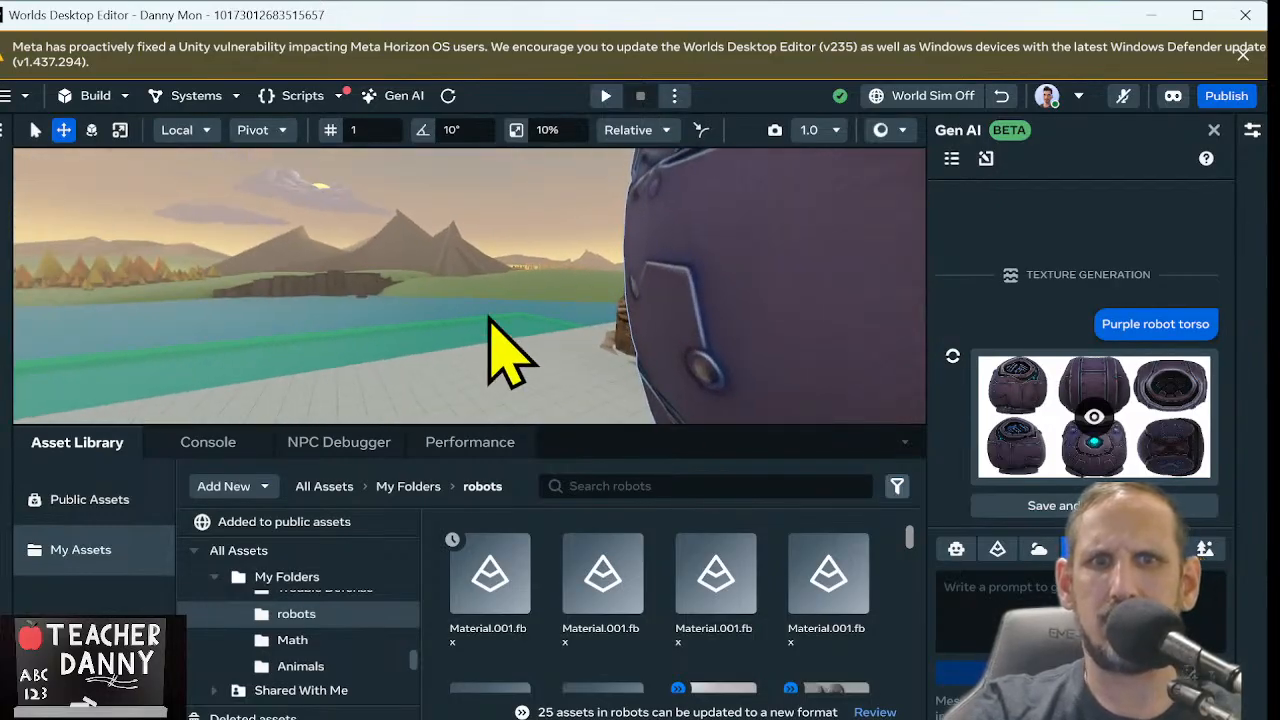
key(d)
right_drag(487, 316, 377, 405)
key(d)
scroll(377, 404, up, 1)
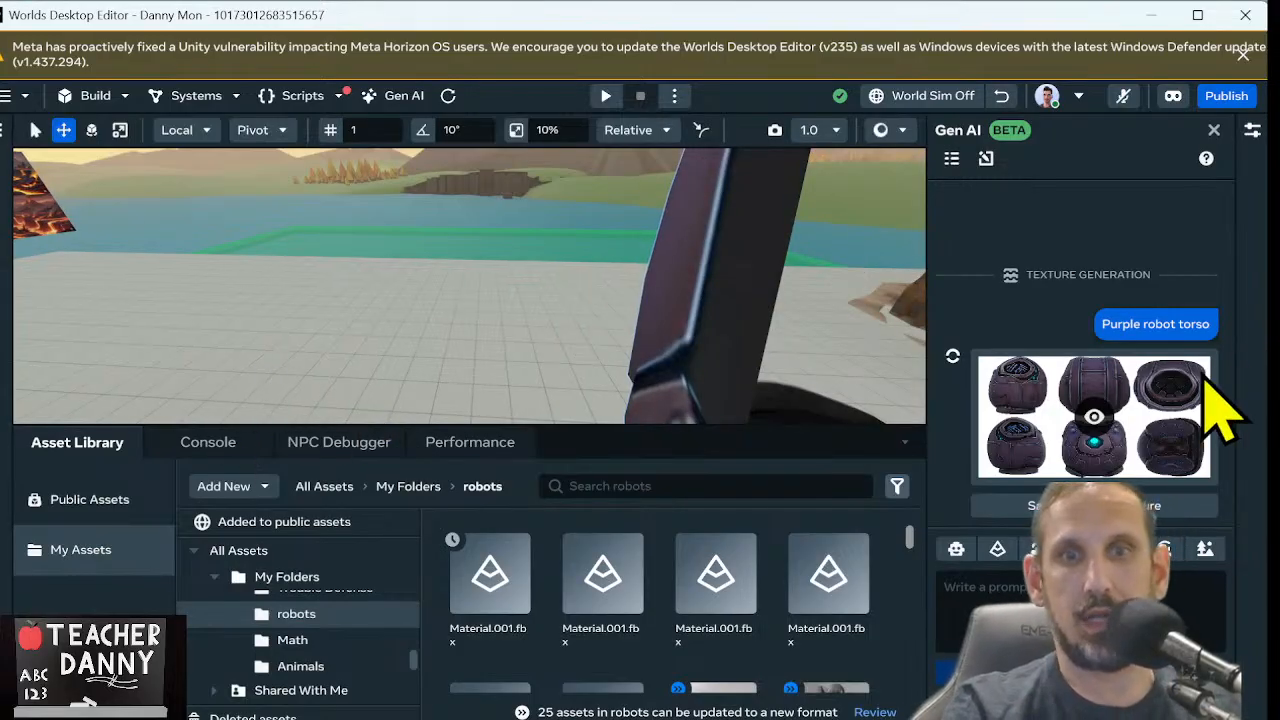
scroll(582, 343, down, 5)
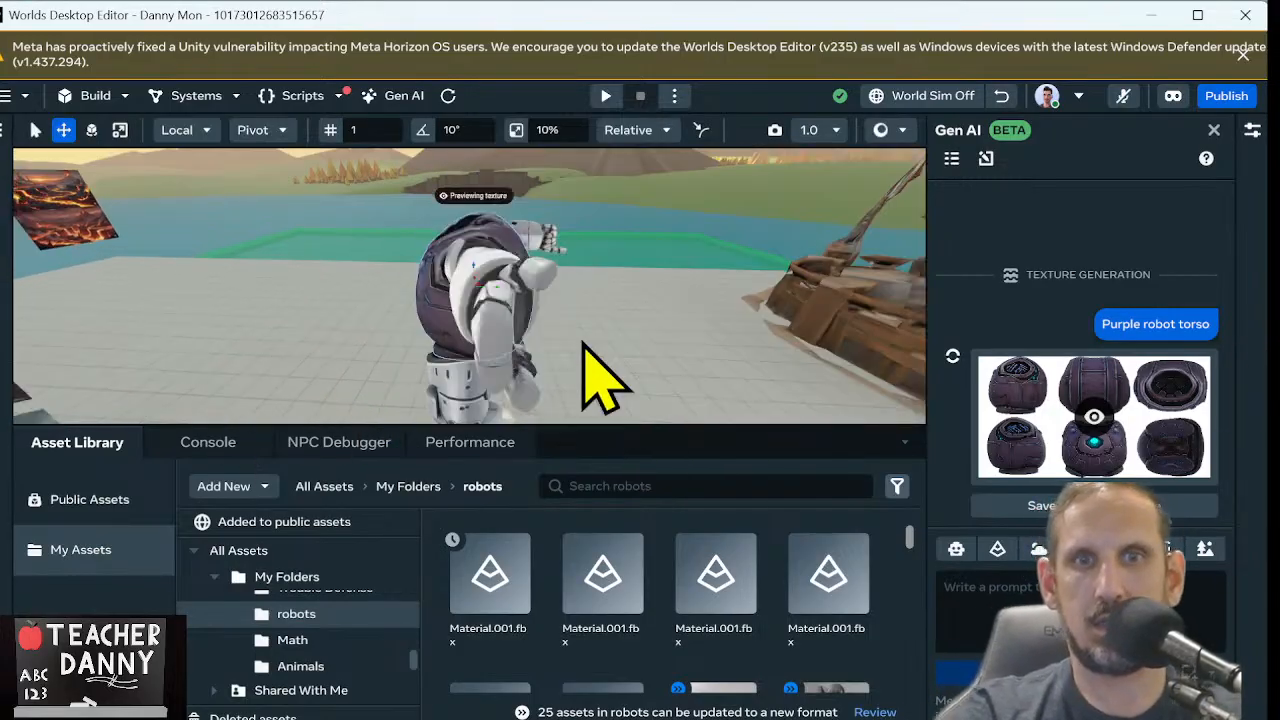
right_drag(717, 263, 398, 305)
scroll(398, 303, down, 5)
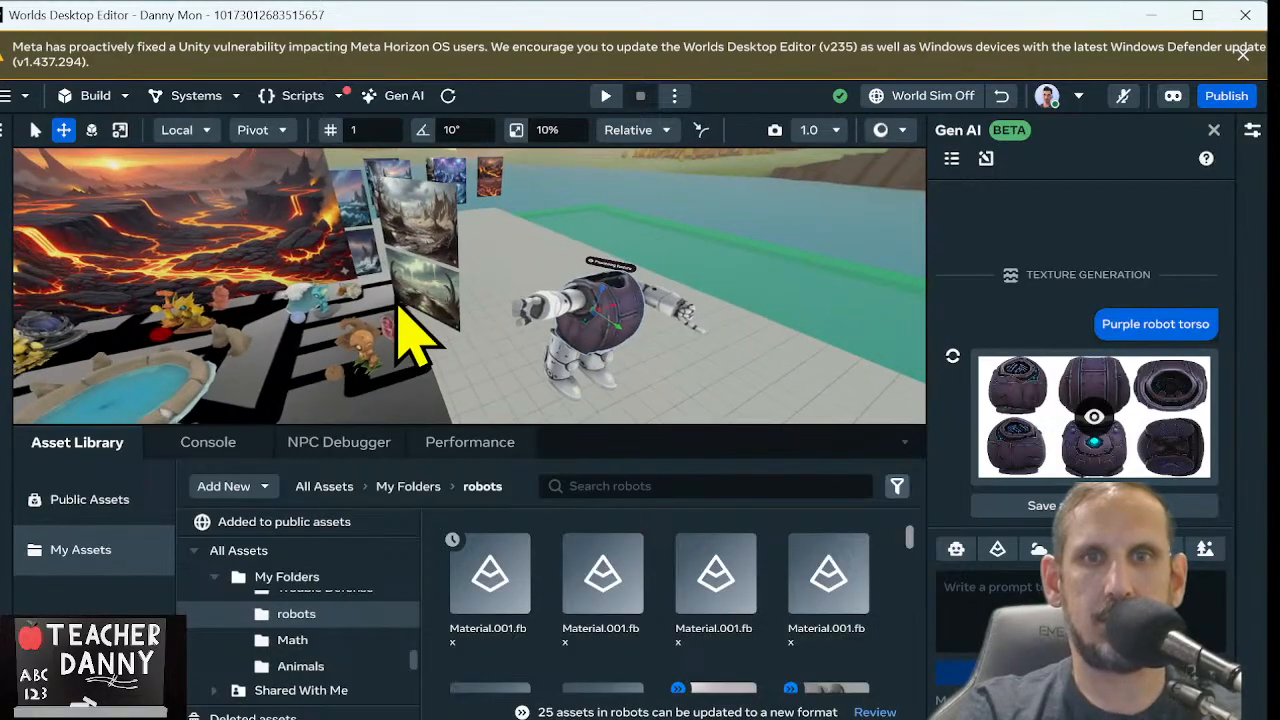